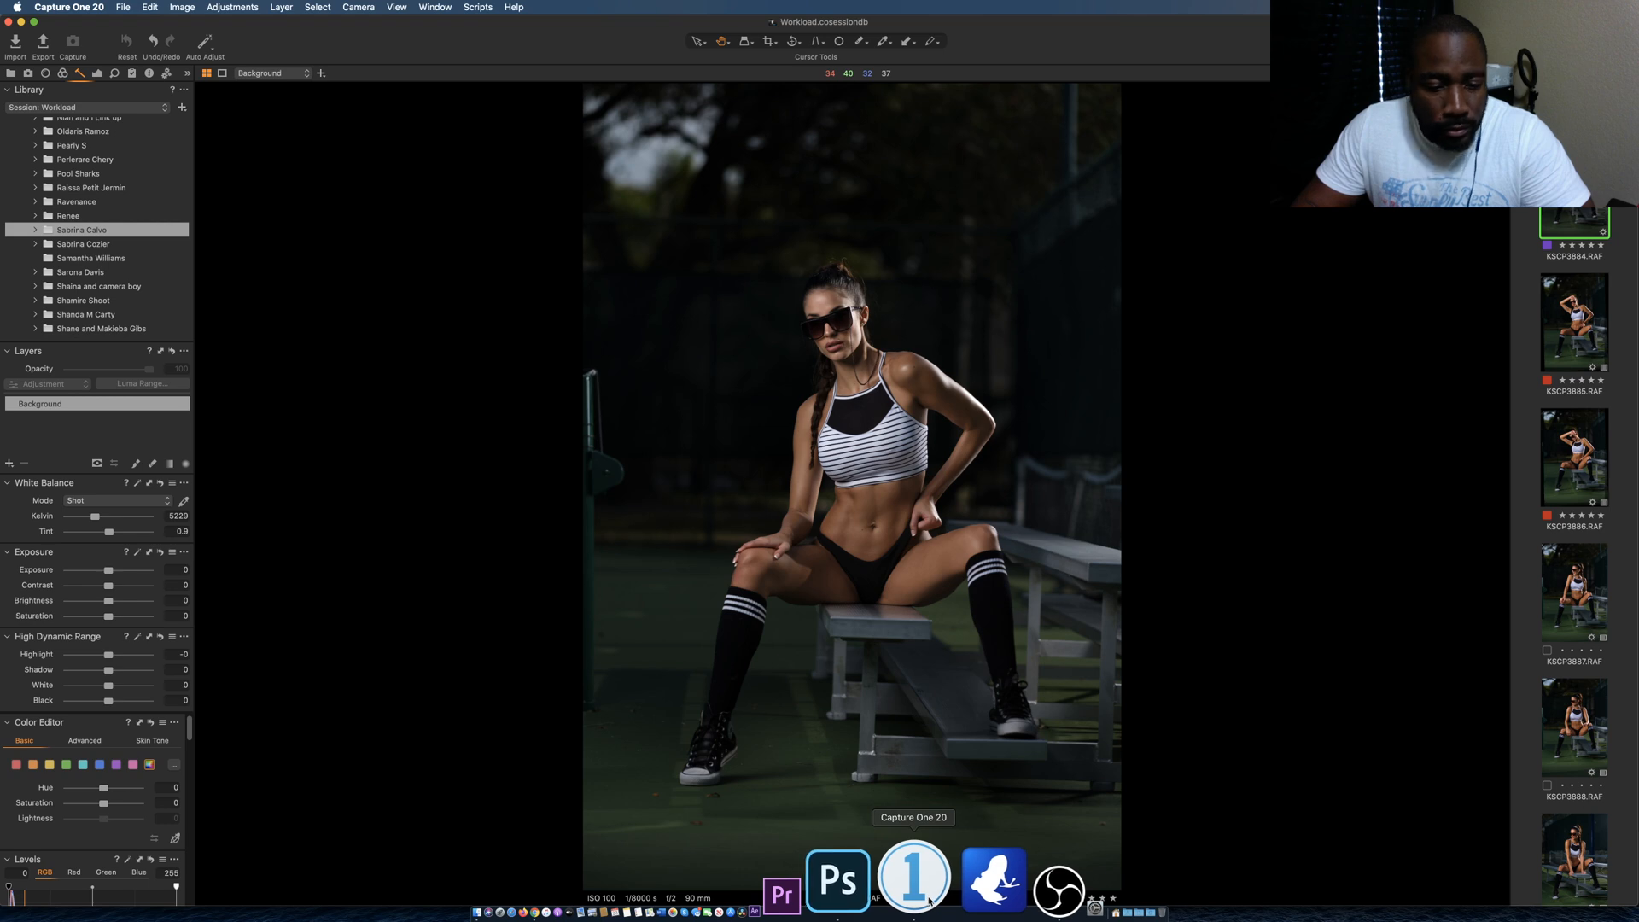
# Switch to the live-stream dashboard in Chrome and unmute the stream preview to check its audio.
pyautogui.click(673, 898)
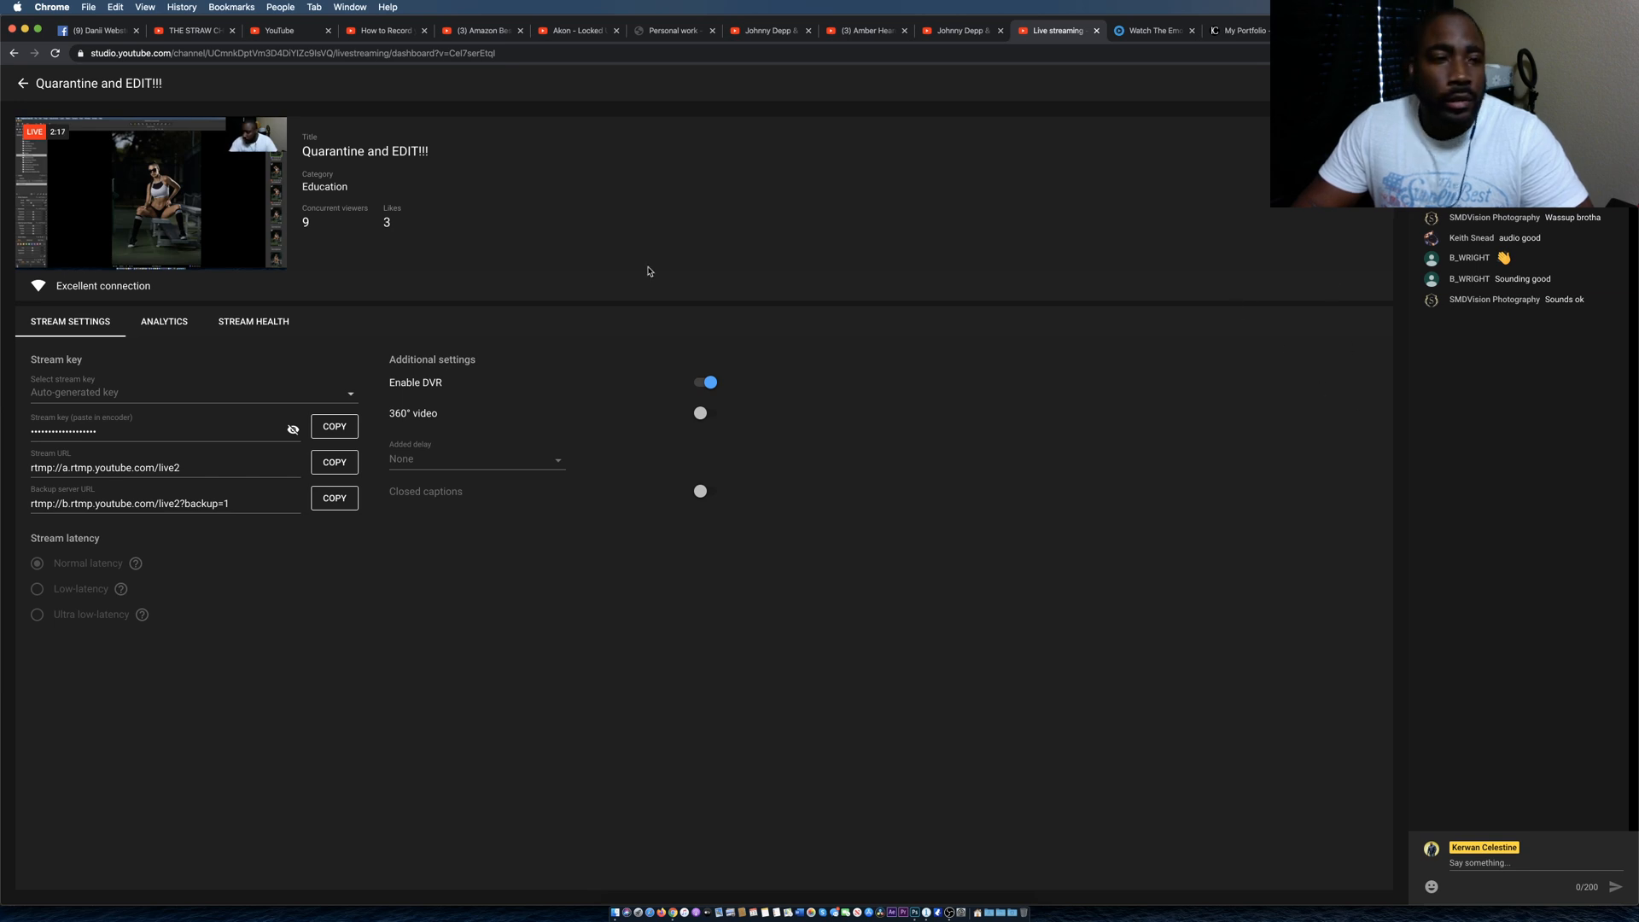
pyautogui.moveTo(167, 209)
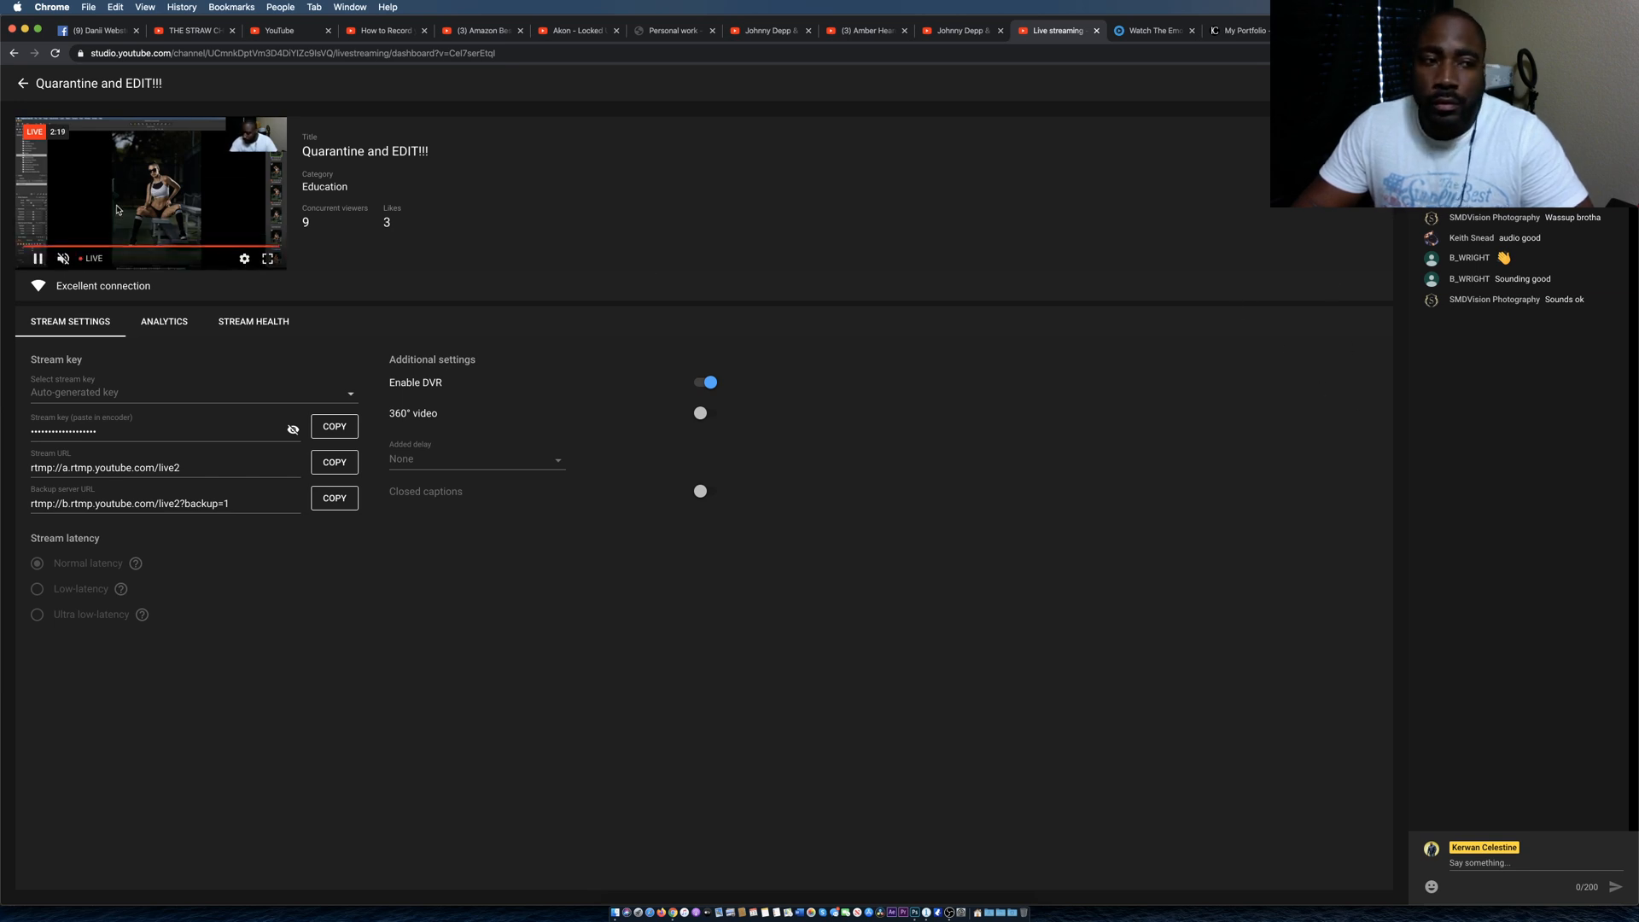
pyautogui.click(62, 258)
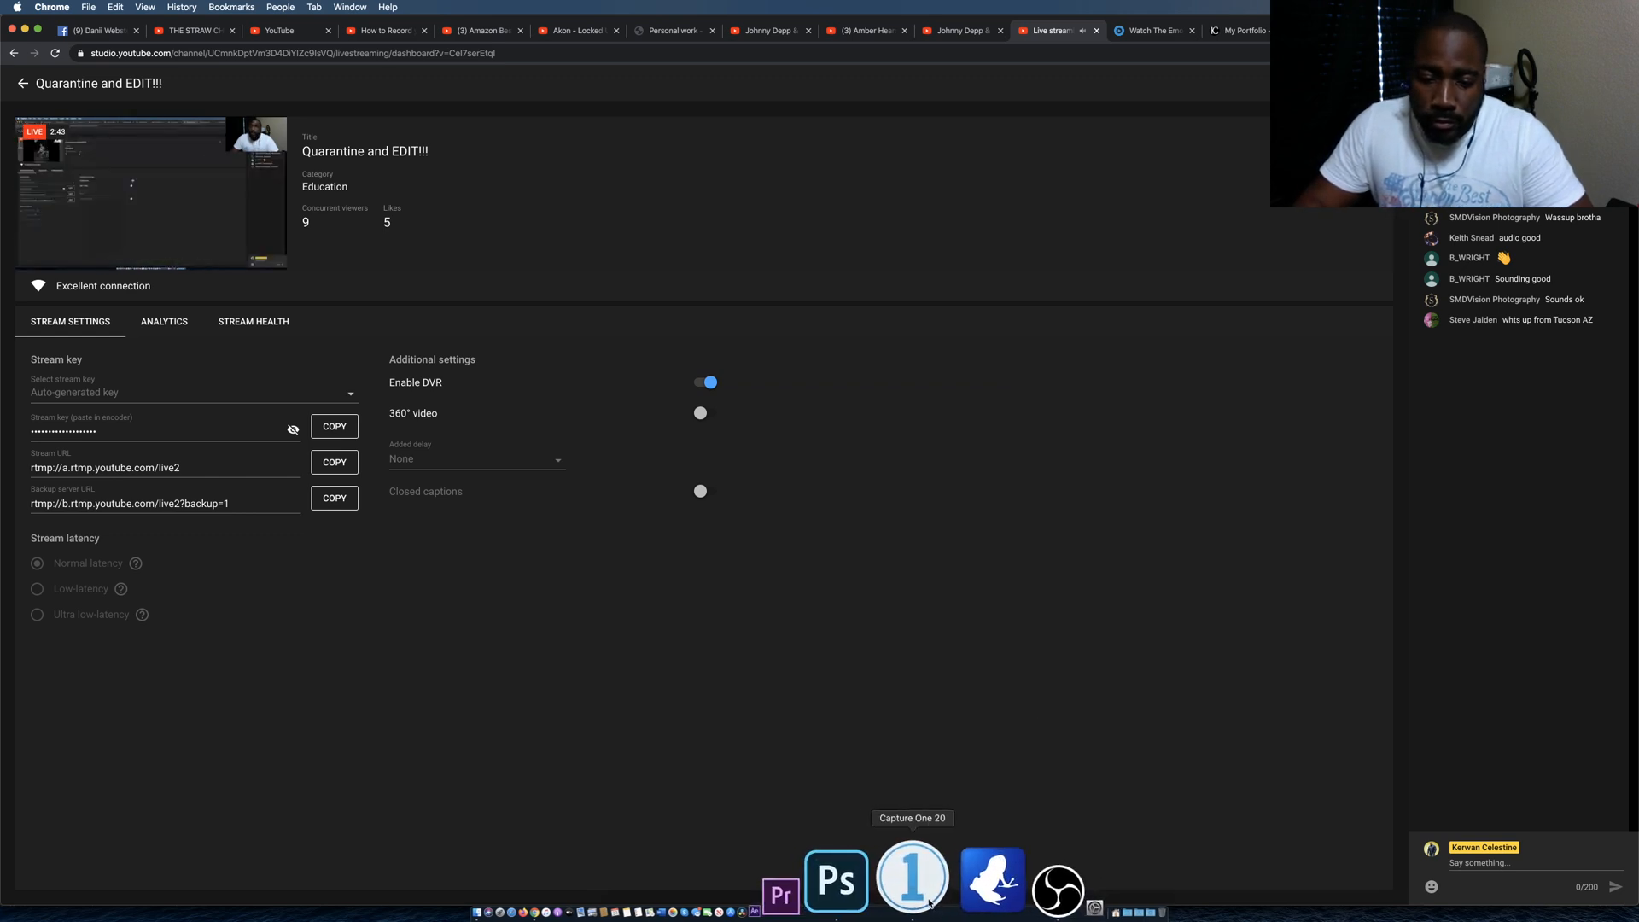
# Switch to Capture One, rotate the photo to an angle of -1.79 and set its High Dynamic Range shadow to 7.
pyautogui.click(937, 893)
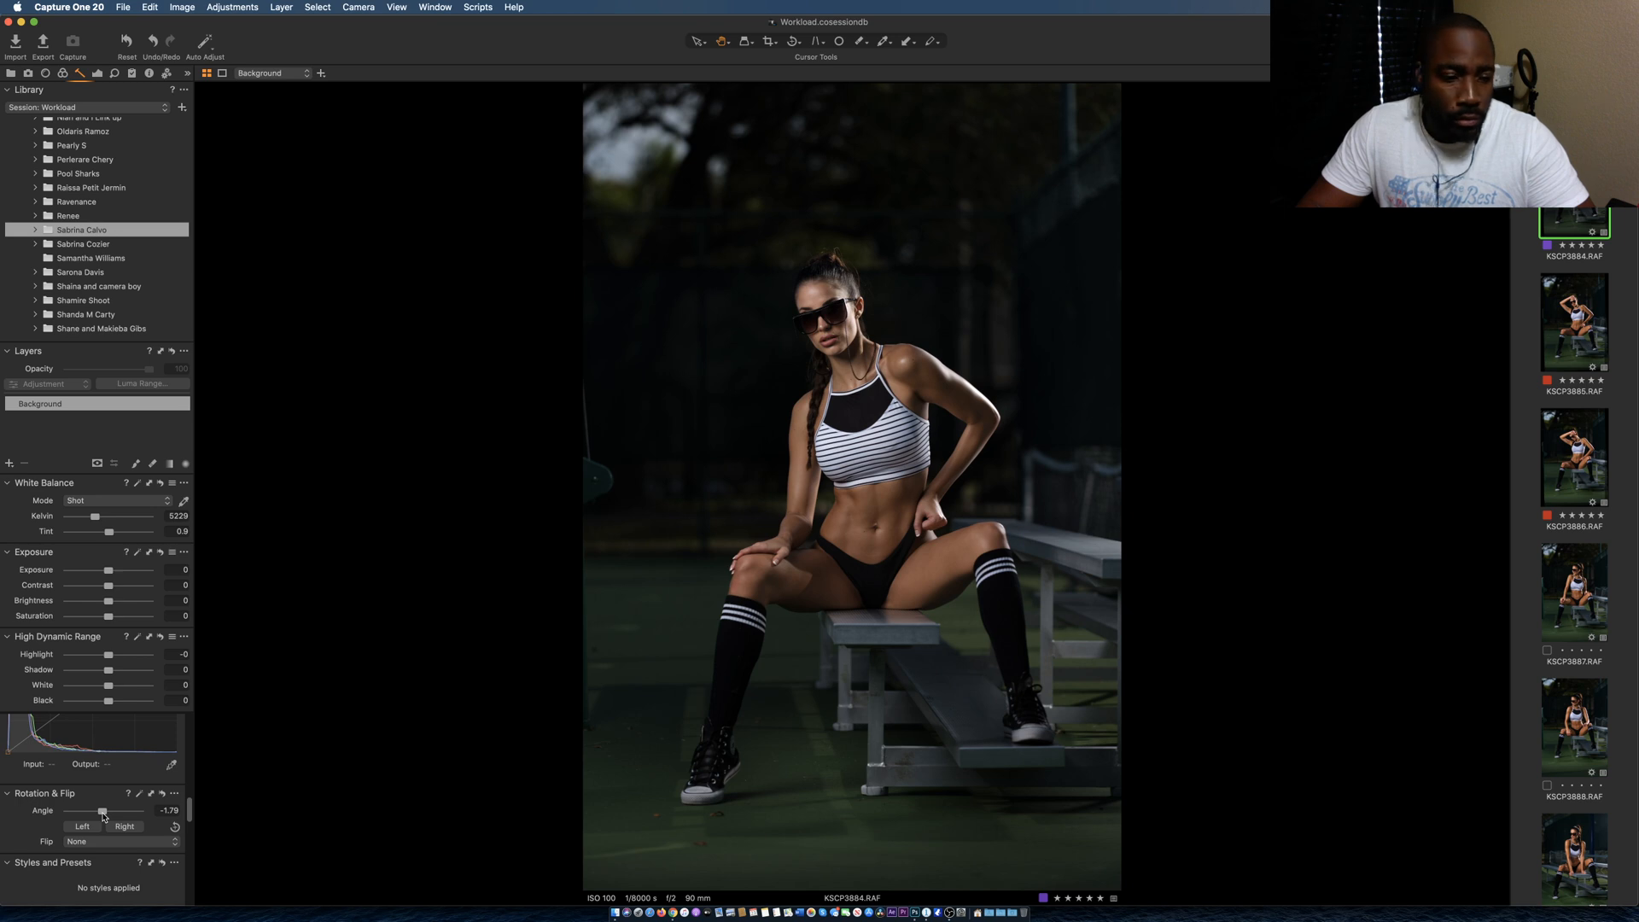
pyautogui.click(103, 812)
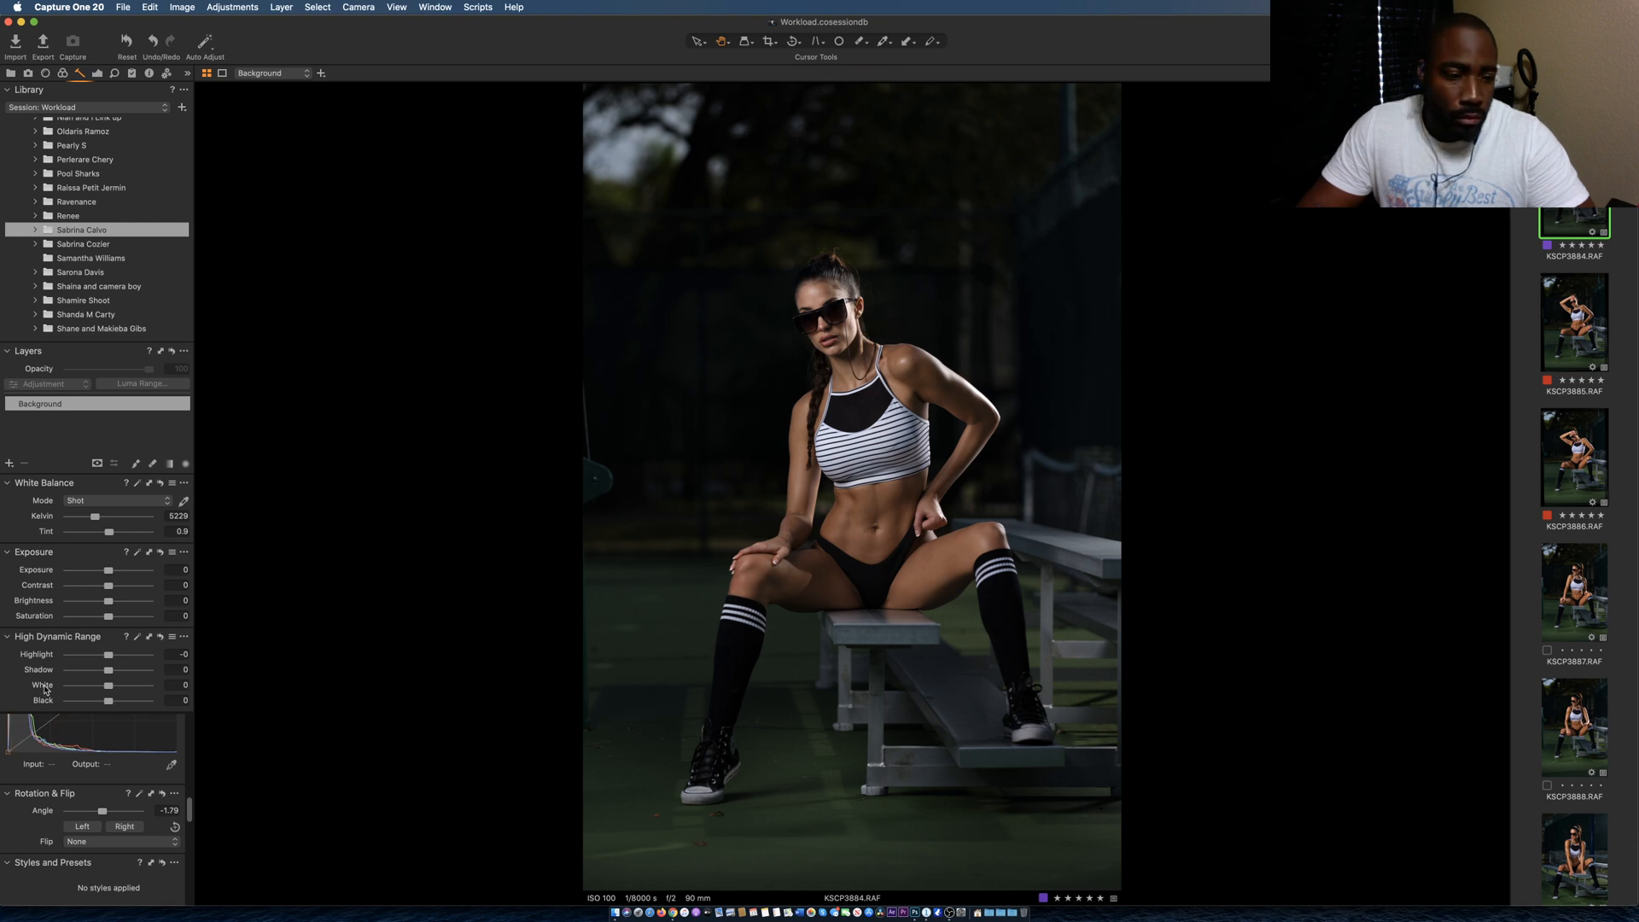
pyautogui.click(116, 673)
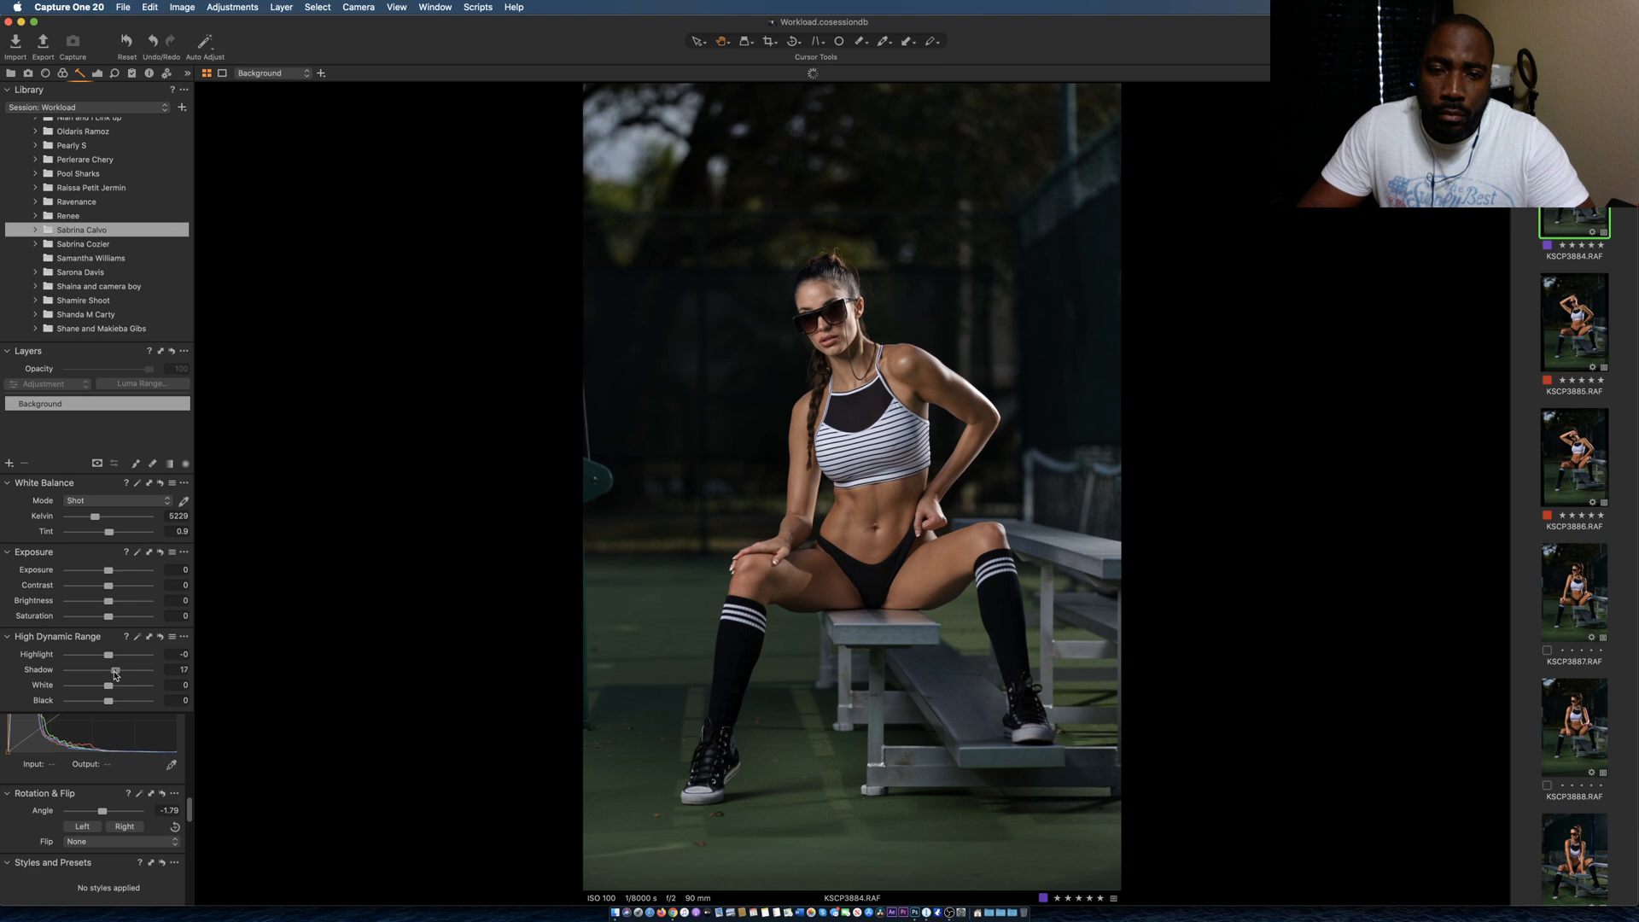
pyautogui.moveTo(111, 676); pyautogui.dragTo(110, 678)
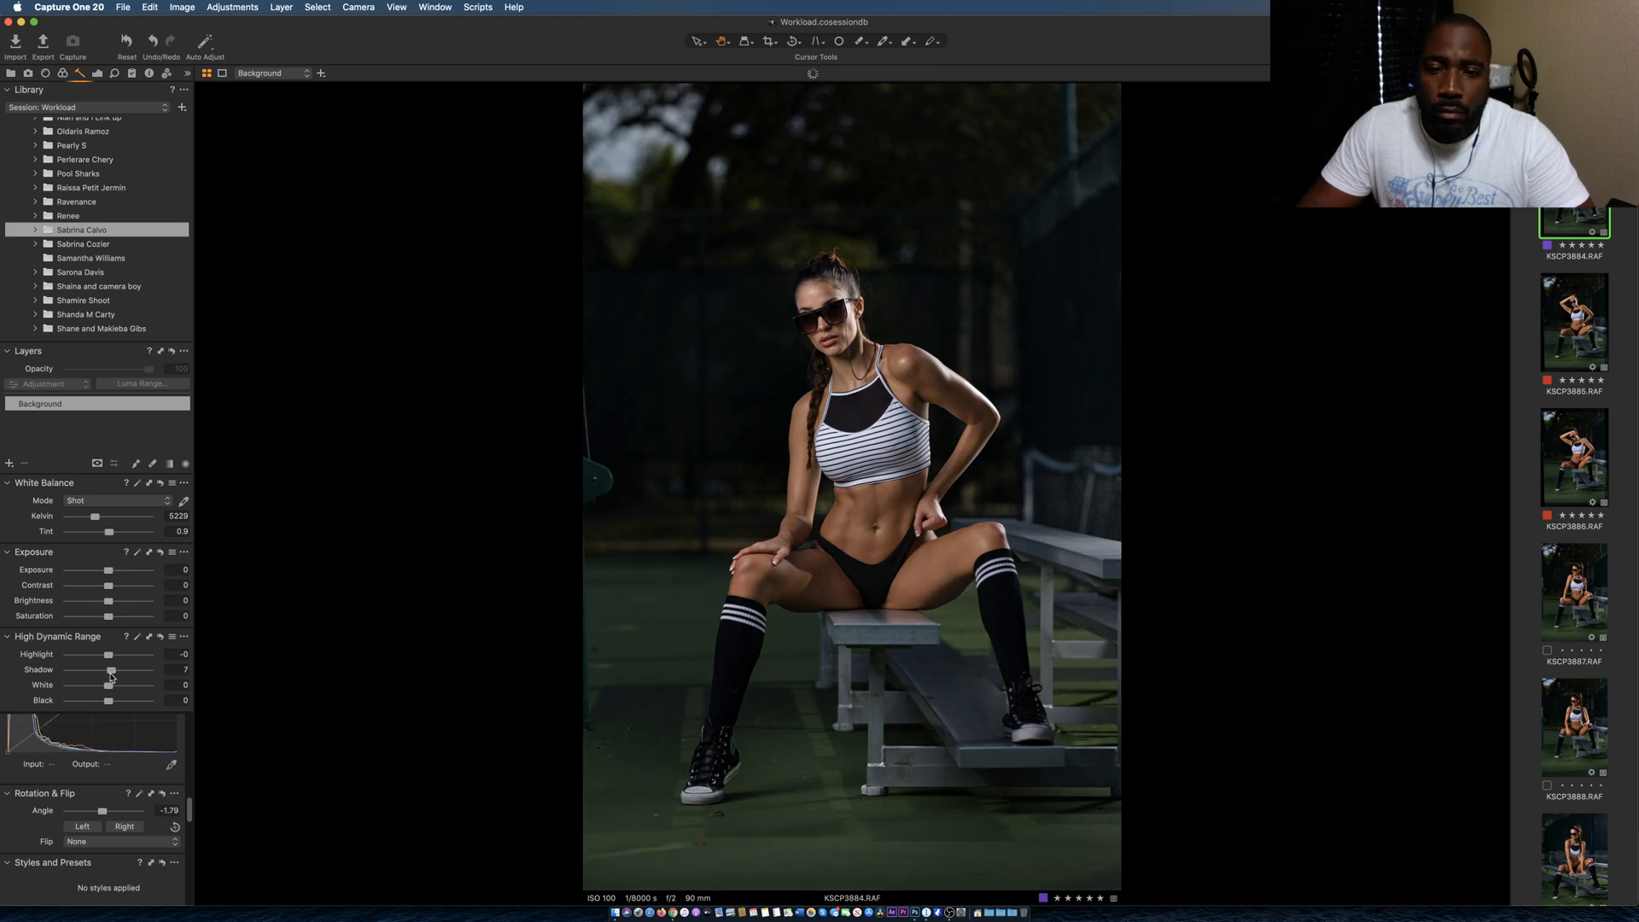
# Set the background's input levels to 4 for shadows and 230 for highlights, and its High Dynamic Range black to 4.
pyautogui.scroll(10, 38, 781)
pyautogui.scroll(4, 38, 785)
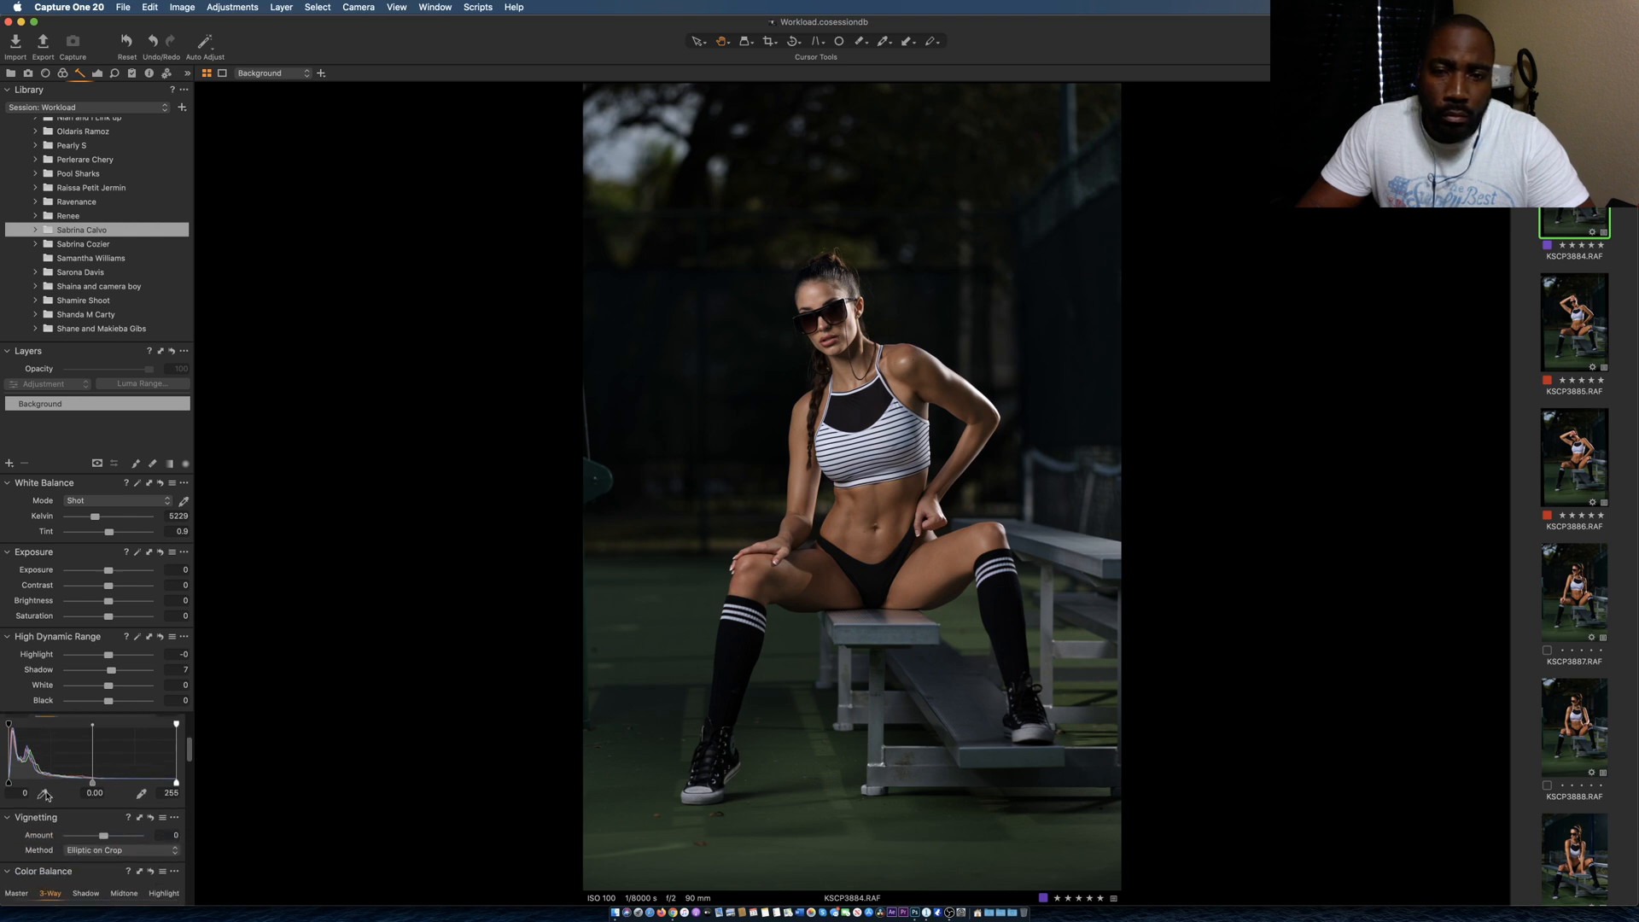
pyautogui.moveTo(176, 783); pyautogui.dragTo(158, 783)
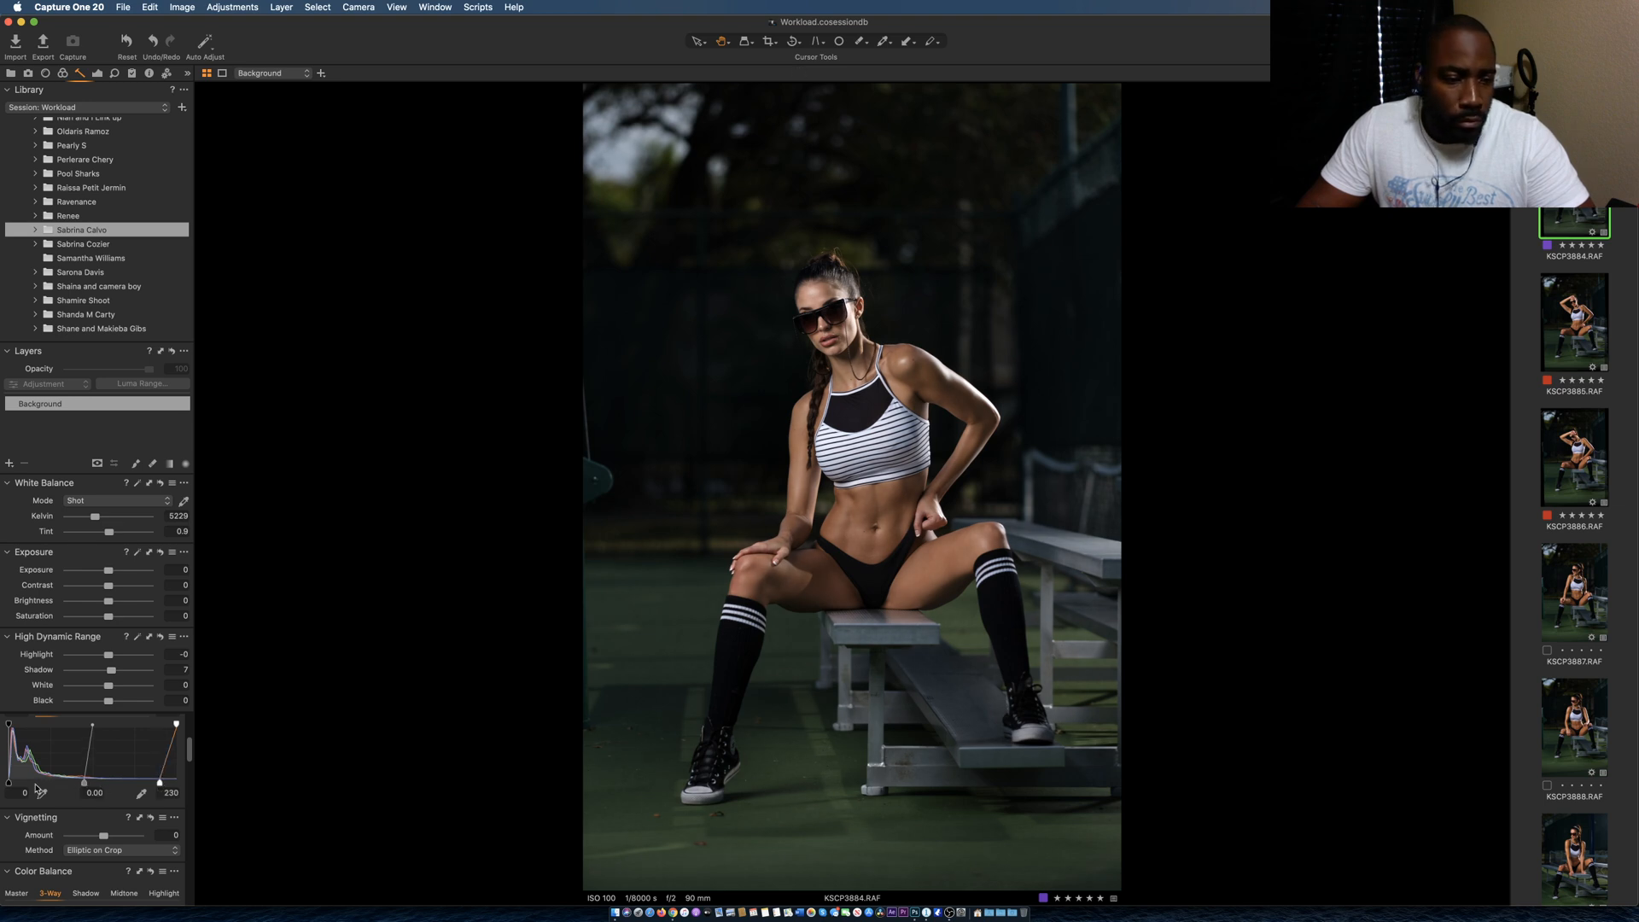
pyautogui.moveTo(10, 783); pyautogui.dragTo(12, 783)
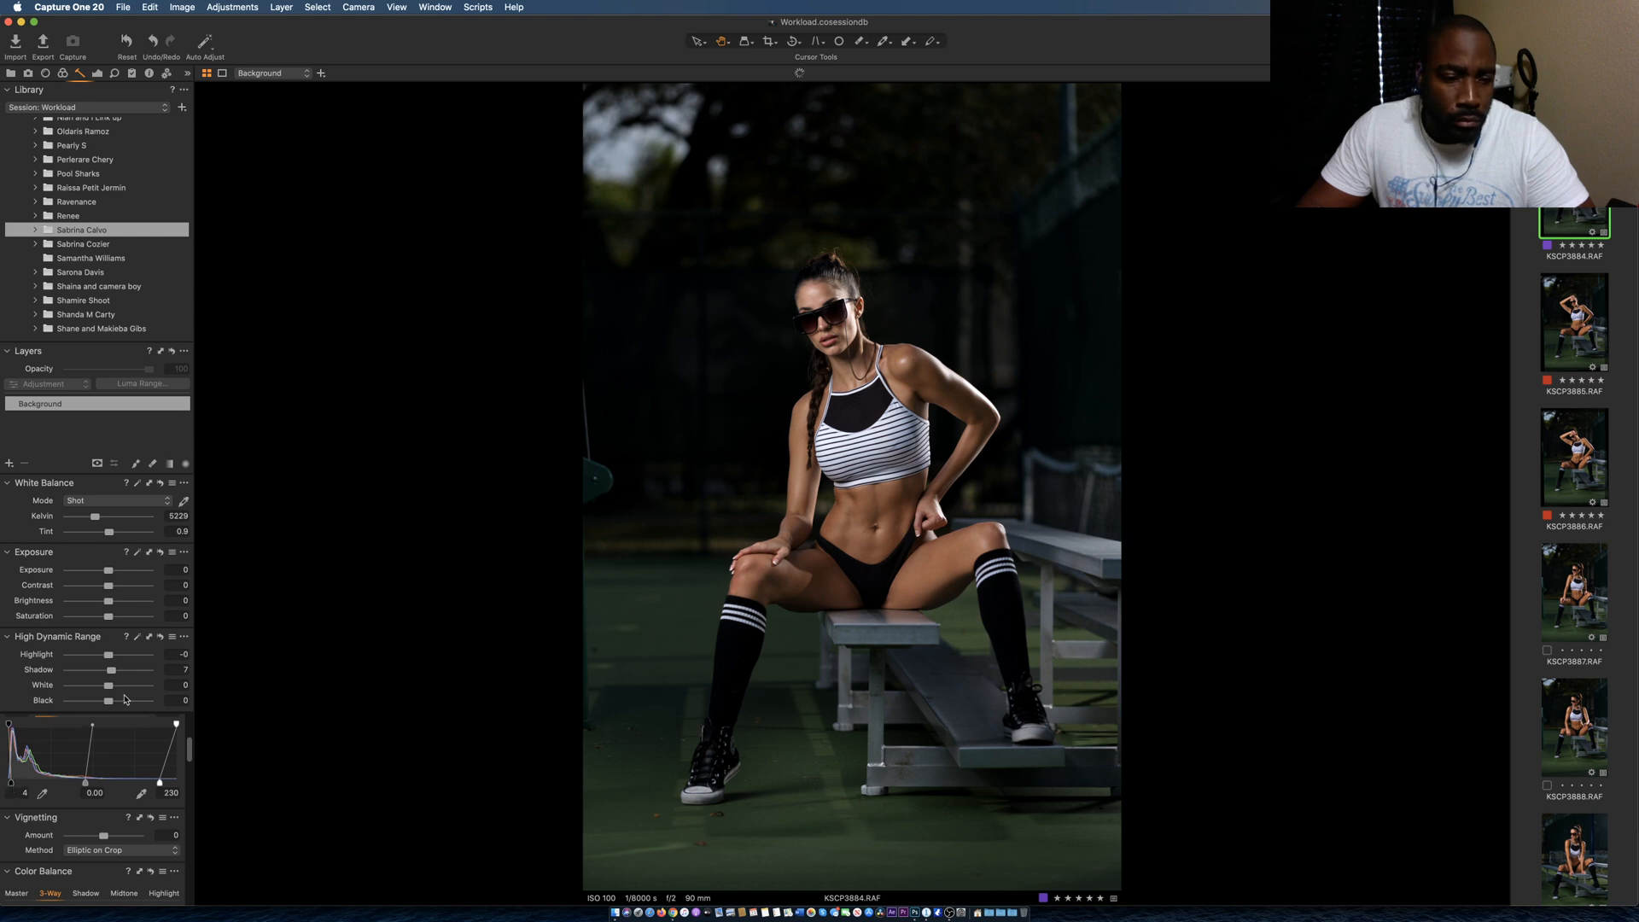
pyautogui.moveTo(111, 703); pyautogui.dragTo(114, 703)
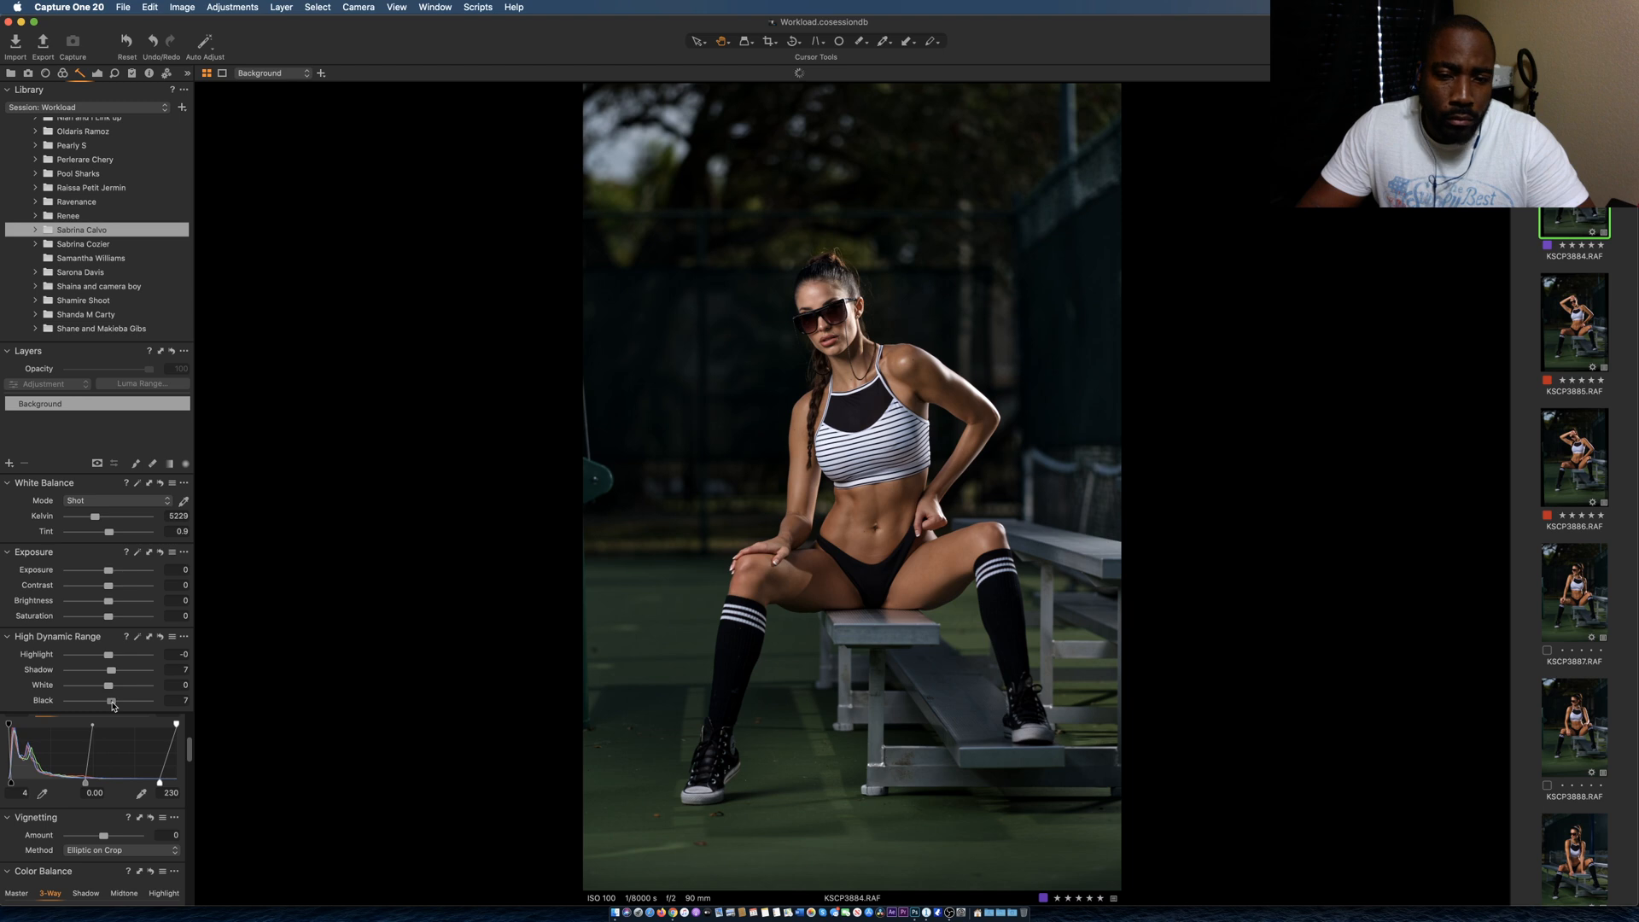
pyautogui.doubleClick(112, 704)
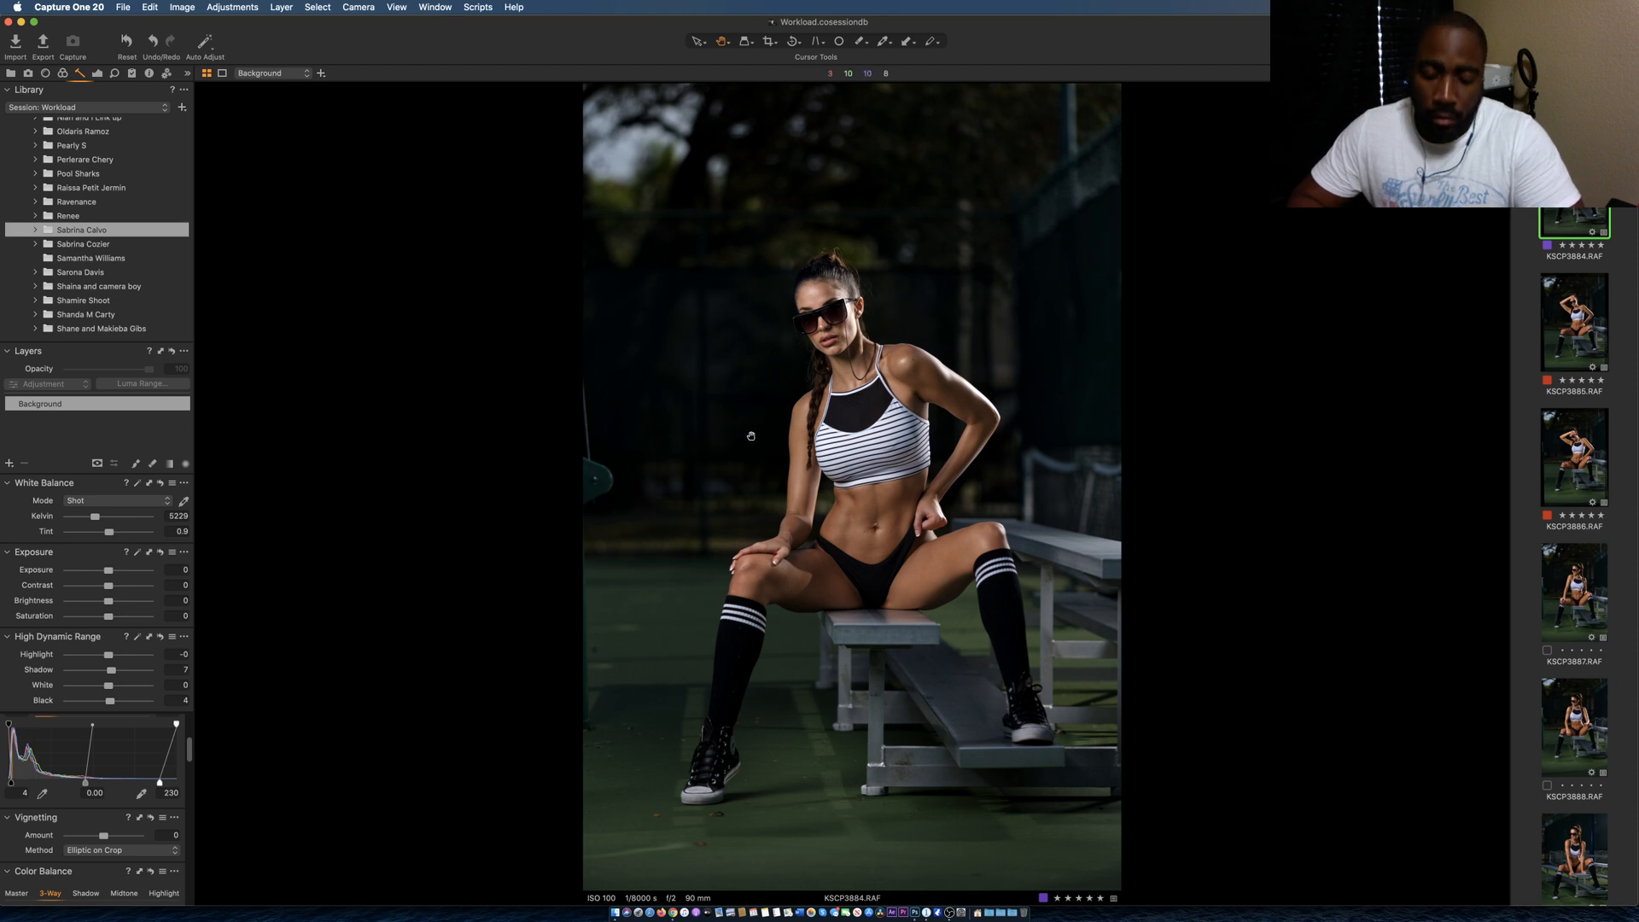
# Paint a mask on a new adjustment layer over the black bikini bottoms, using an enlarged brush.
pyautogui.press('b')
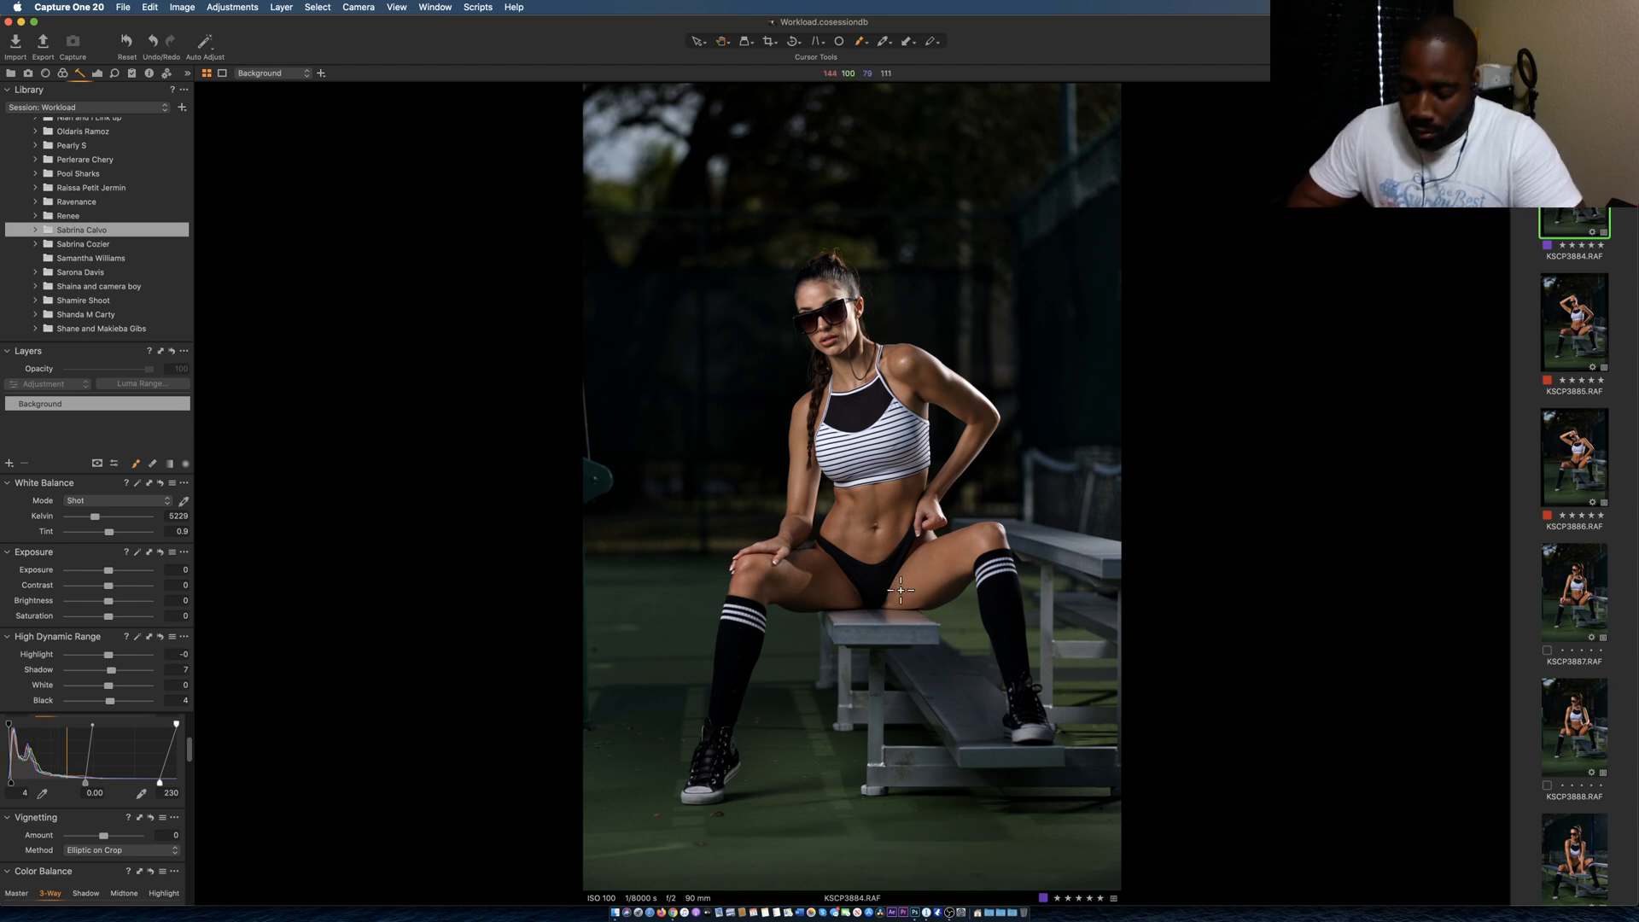
pyautogui.scroll(3, 905, 597)
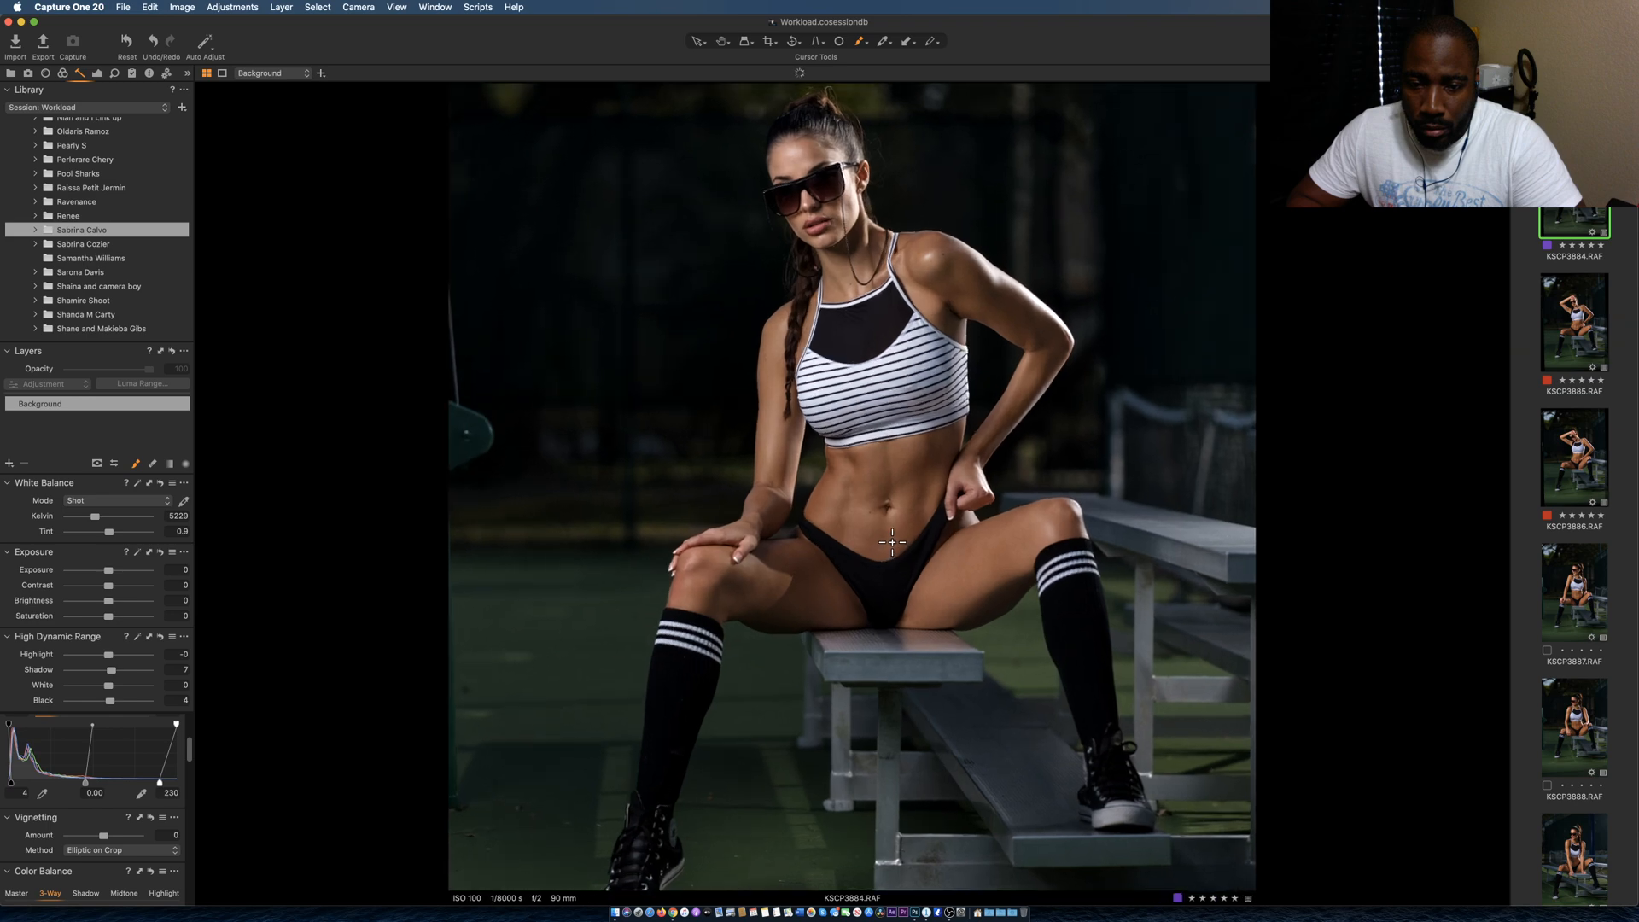
pyautogui.scroll(5, 891, 542)
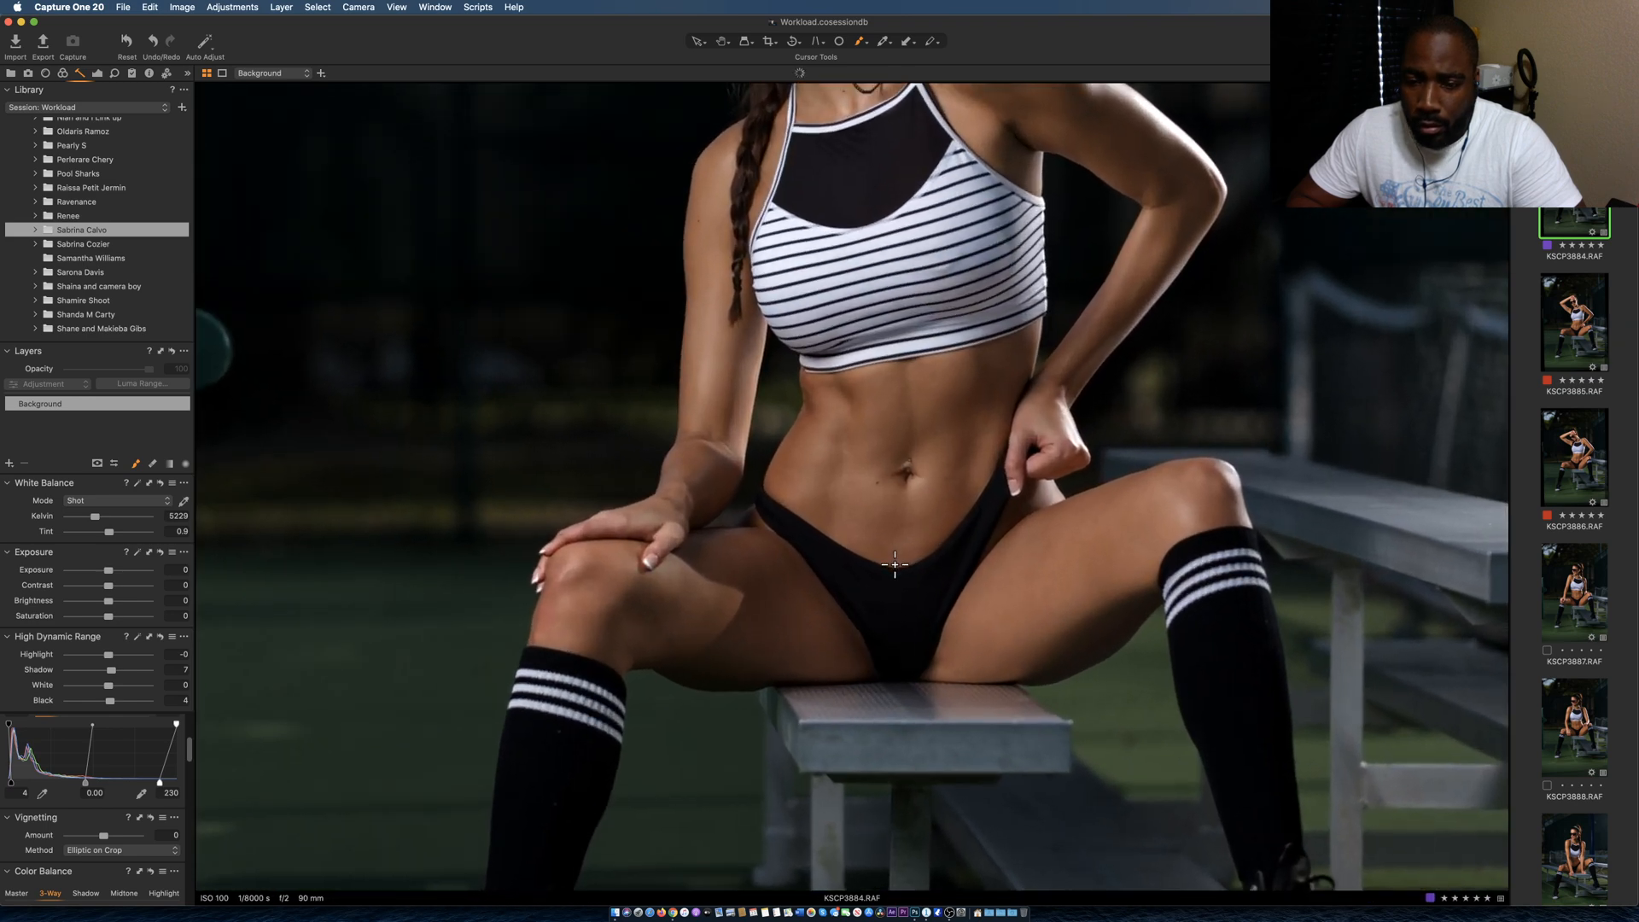
pyautogui.scroll(2, 895, 564)
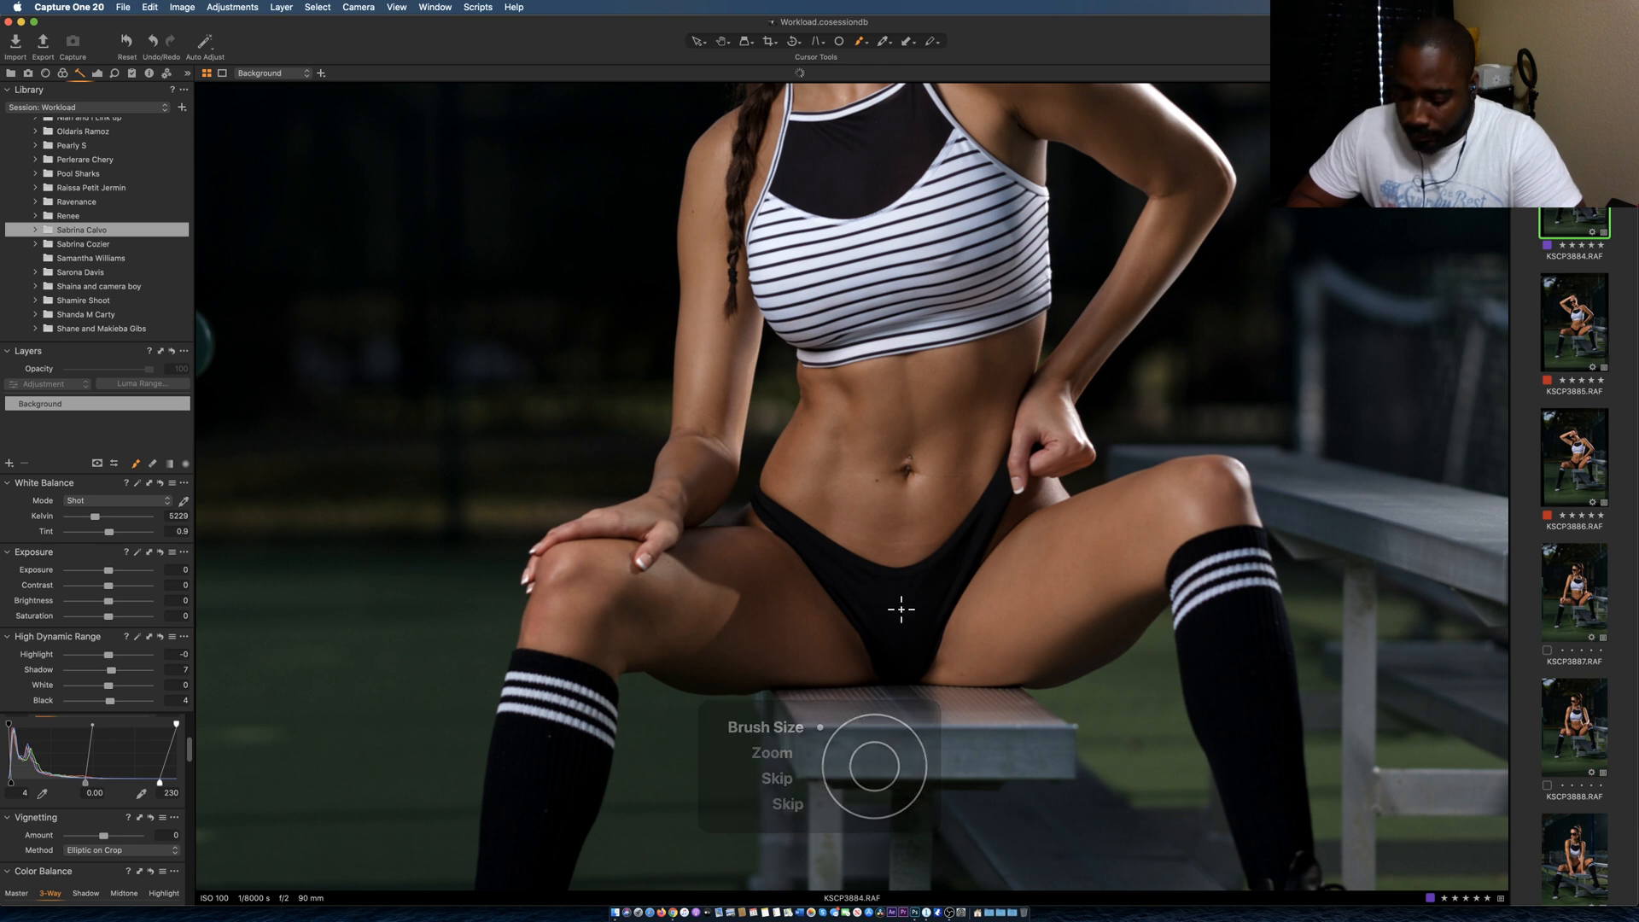
pyautogui.press(']')
pyautogui.press(']')
pyautogui.press(']')
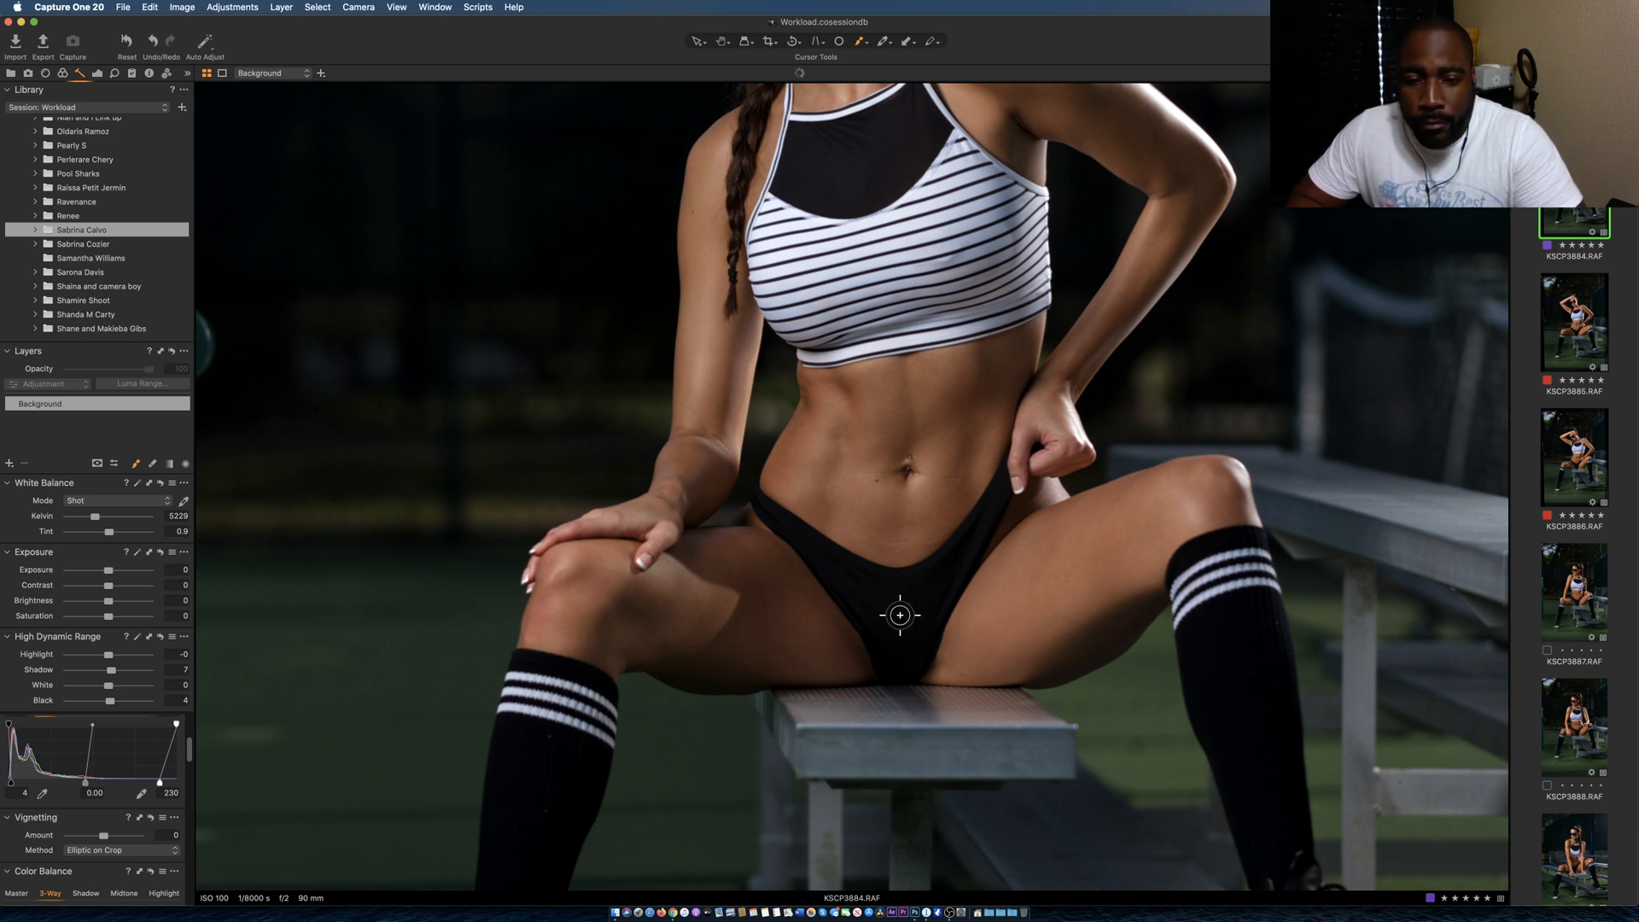
pyautogui.click(898, 620)
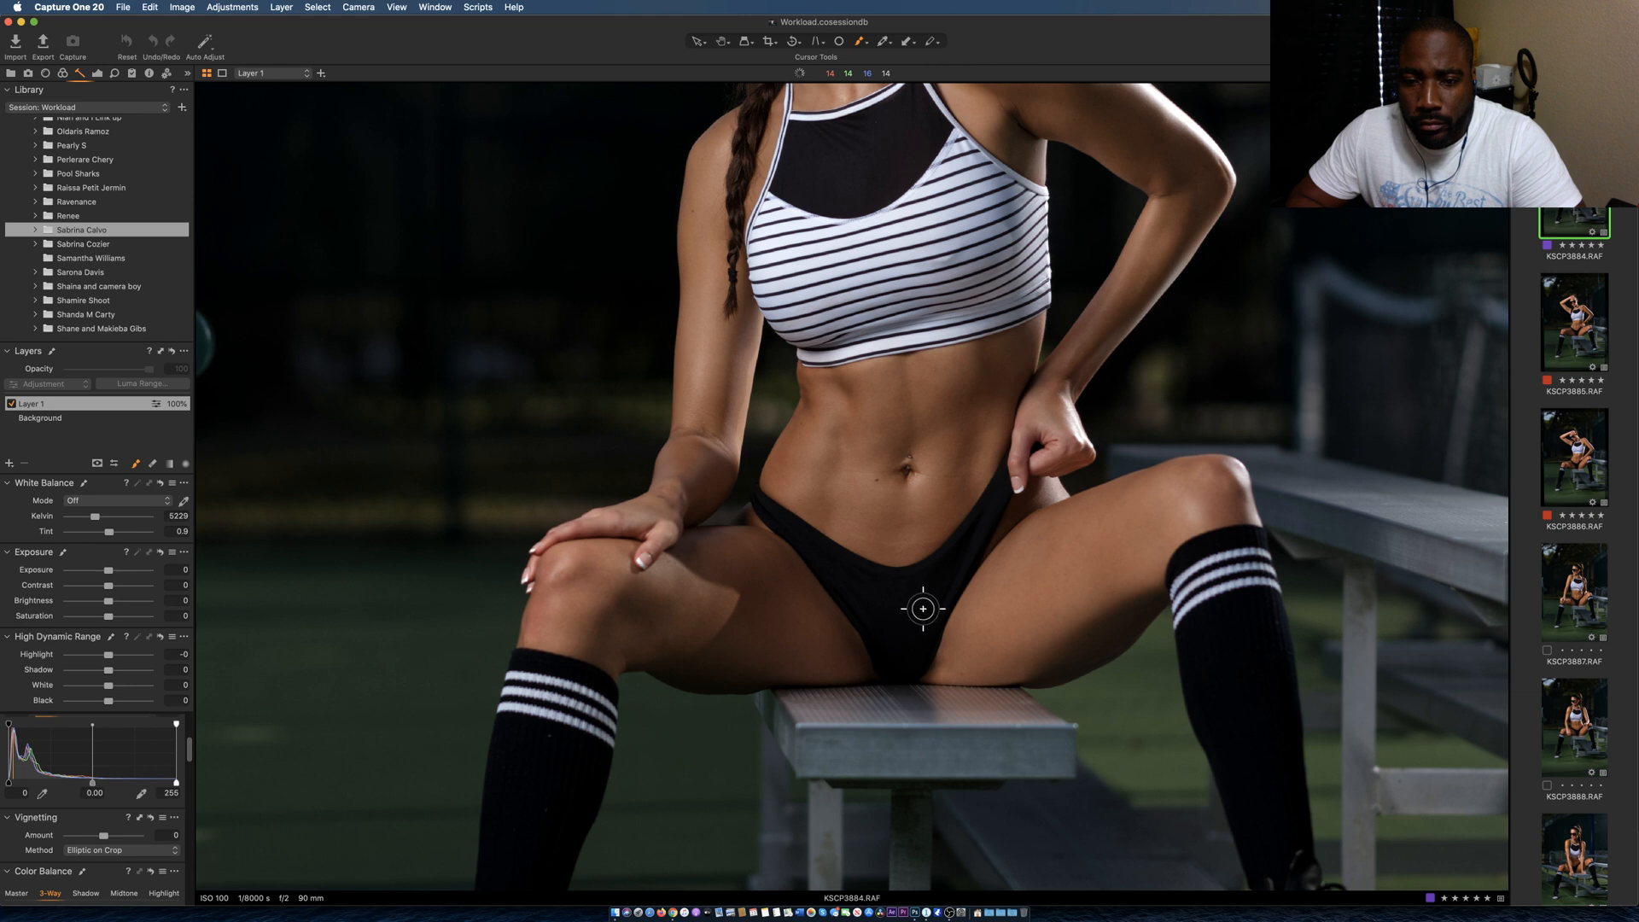
pyautogui.press('m')
pyautogui.moveTo(920, 614)
pyautogui.mouseDown()
pyautogui.moveTo(897, 665)
pyautogui.moveTo(887, 638)
pyautogui.moveTo(893, 665)
pyautogui.moveTo(869, 617)
pyautogui.moveTo(910, 667)
pyautogui.moveTo(999, 495)
pyautogui.moveTo(910, 589)
pyautogui.moveTo(863, 589)
pyautogui.moveTo(908, 581)
pyautogui.moveTo(817, 550)
pyautogui.moveTo(887, 626)
pyautogui.moveTo(818, 546)
pyautogui.moveTo(886, 628)
pyautogui.moveTo(760, 501)
pyautogui.moveTo(804, 544)
pyautogui.mouseUp()
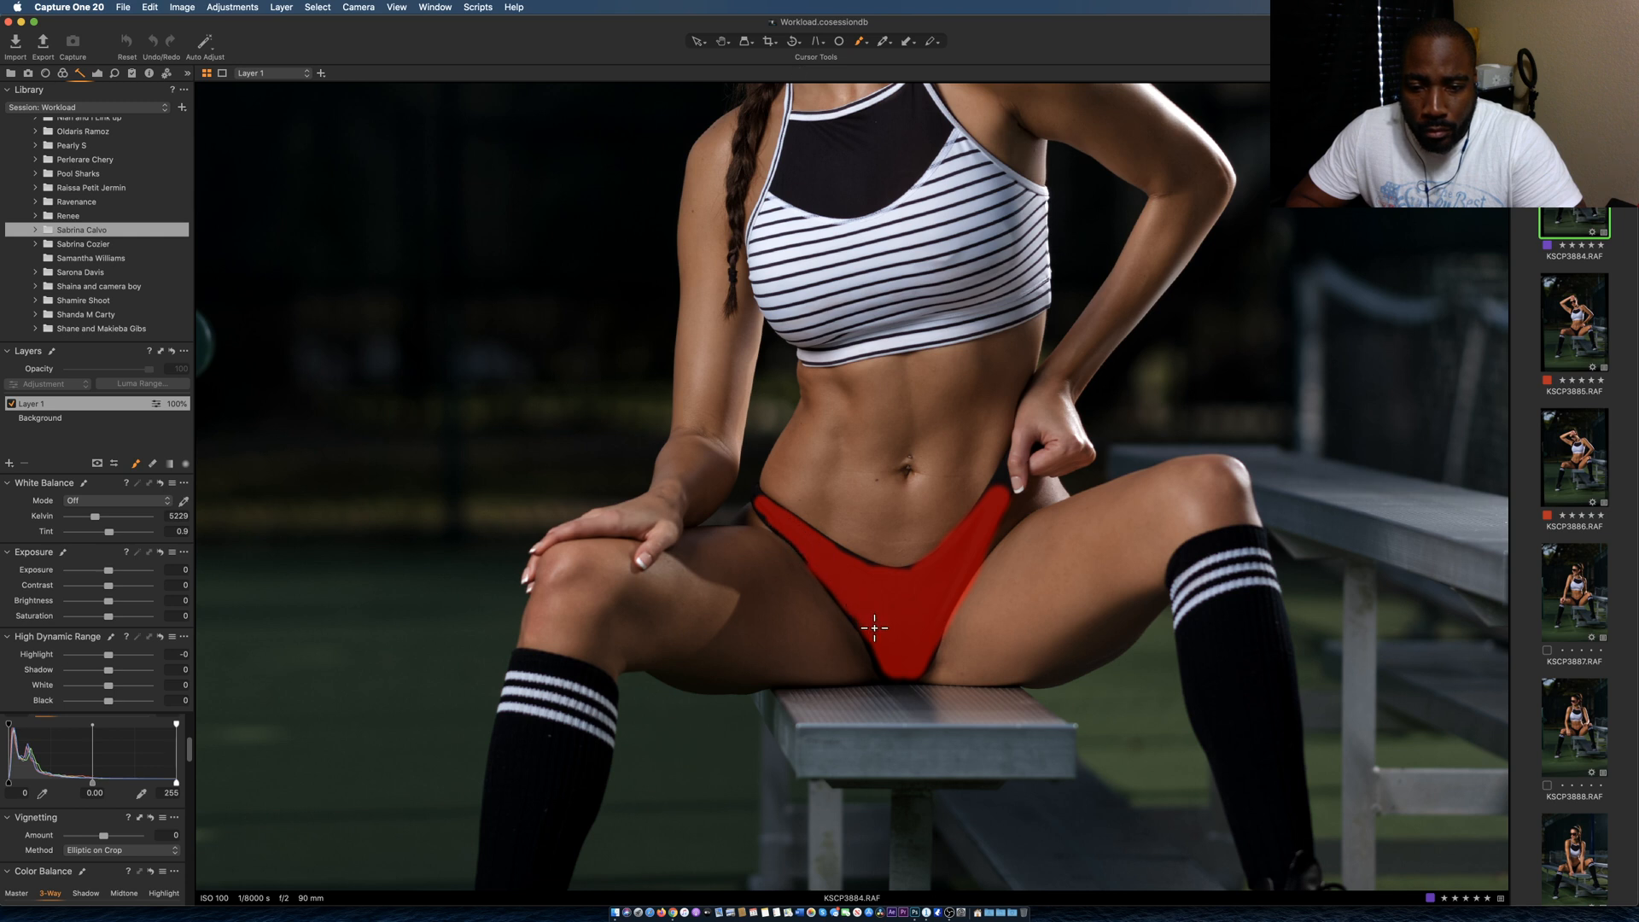
pyautogui.moveTo(875, 638); pyautogui.dragTo(896, 664)
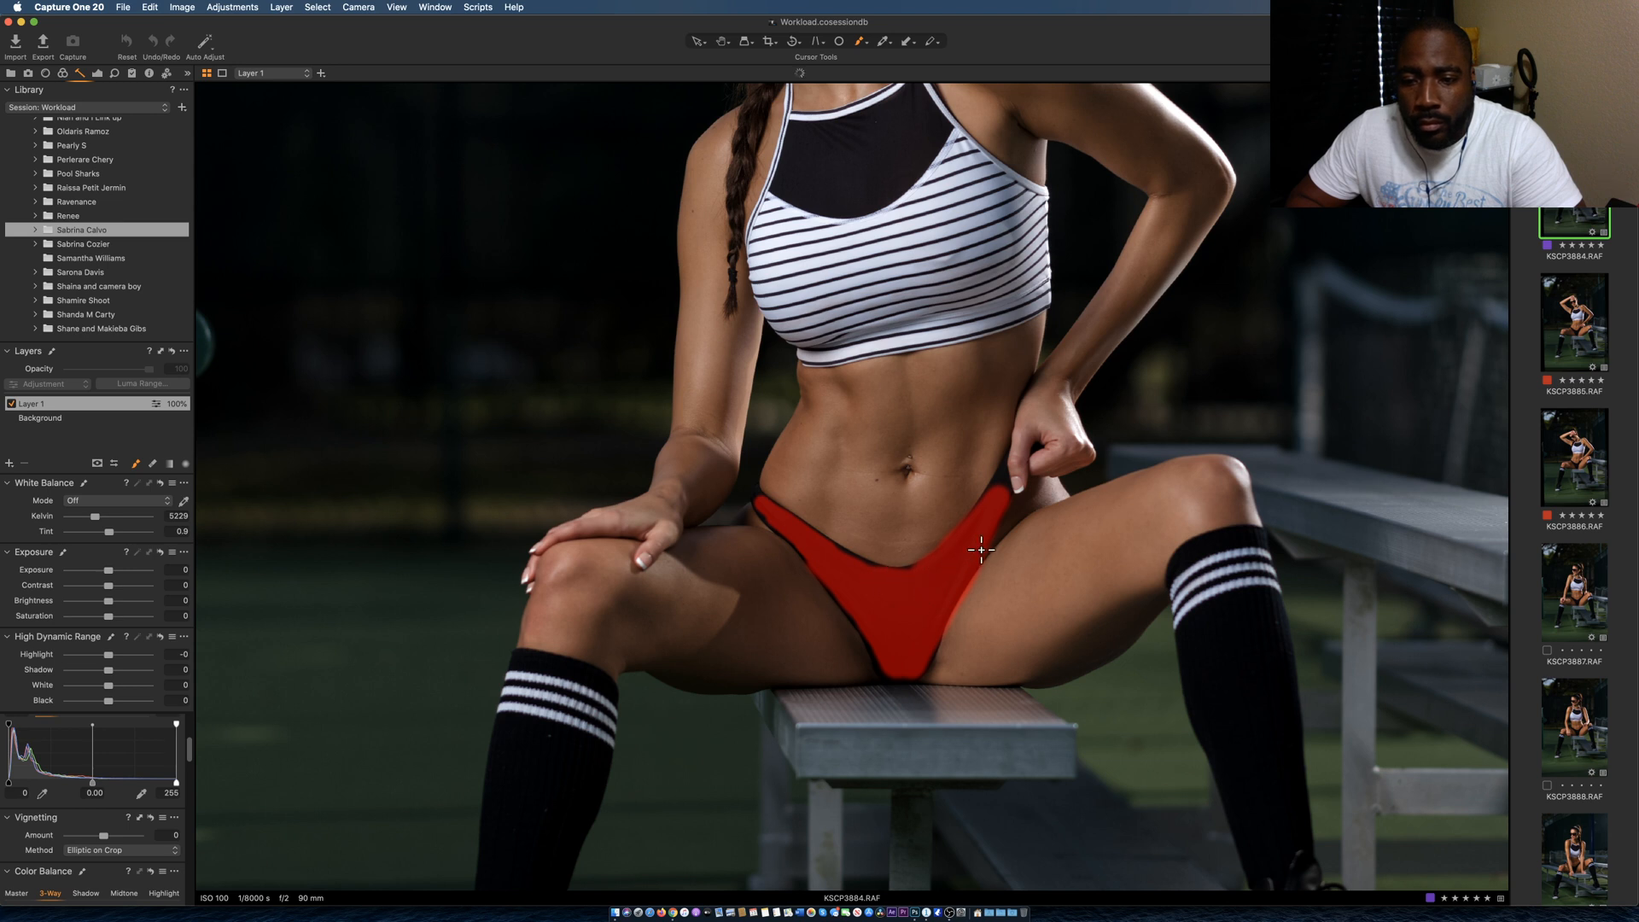
pyautogui.moveTo(1003, 513); pyautogui.dragTo(1004, 484)
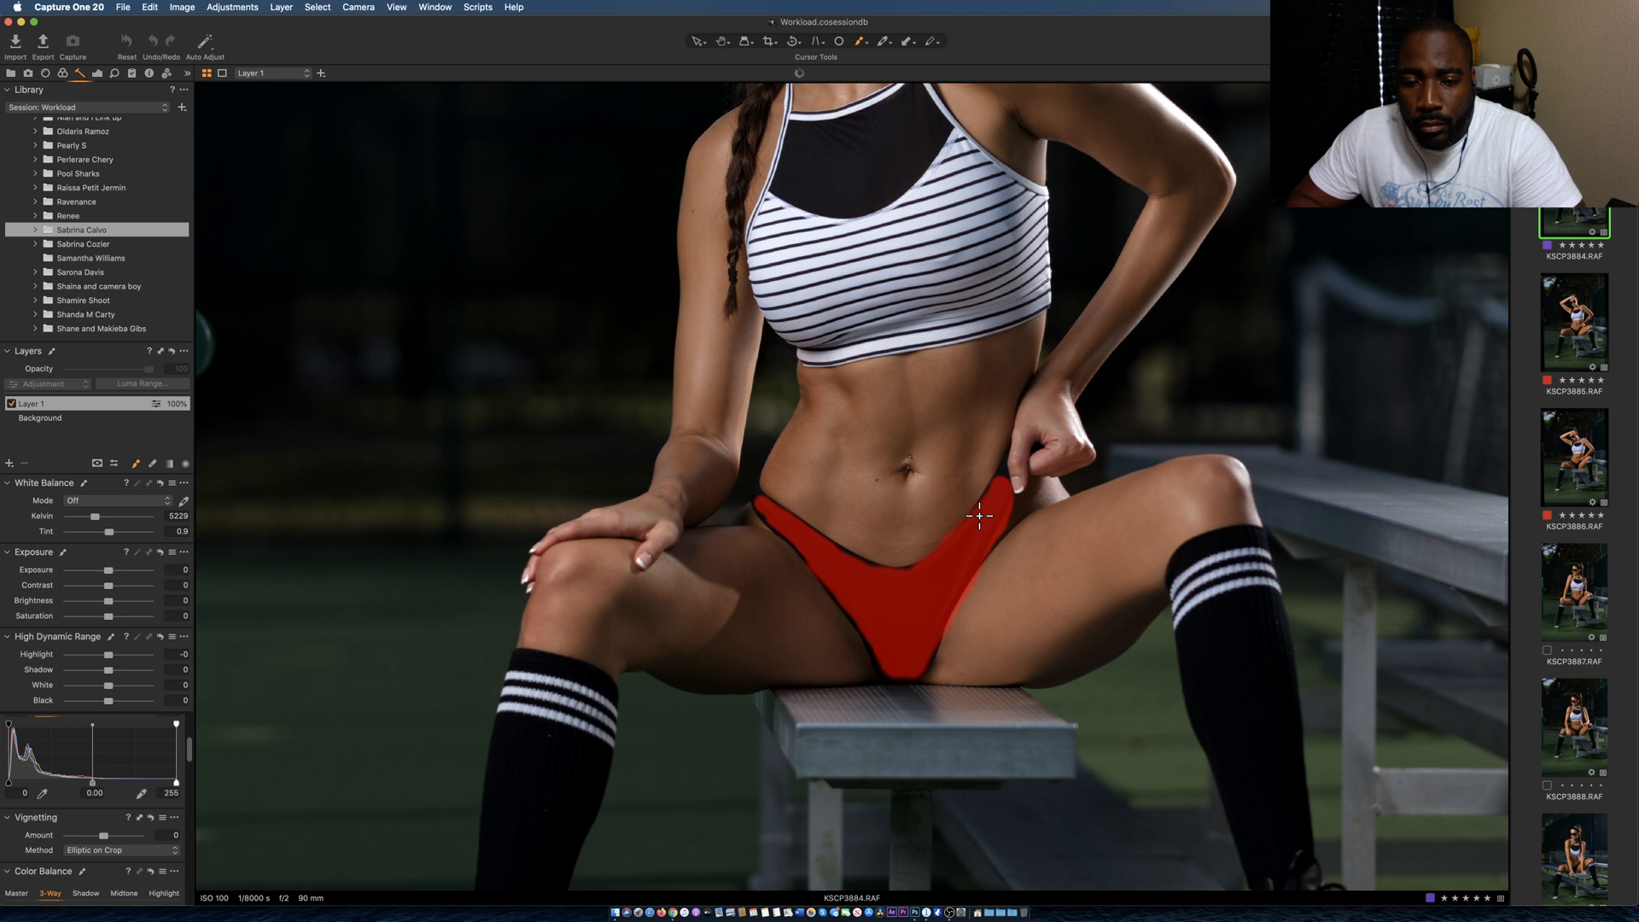
pyautogui.press('m')
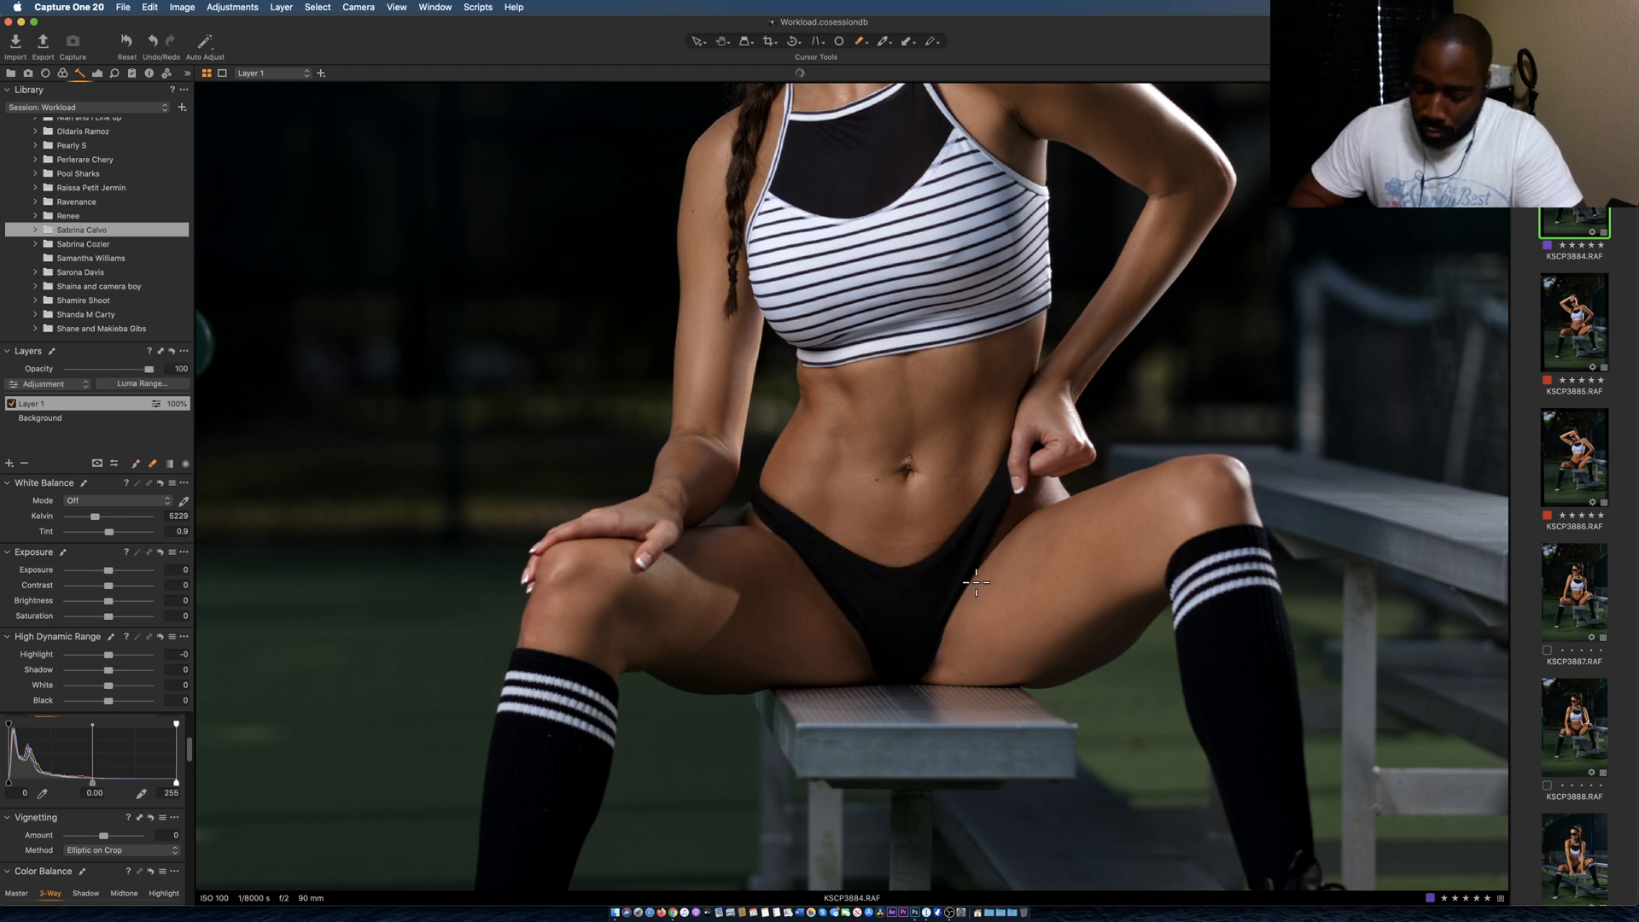
# Erase the mask spill along the thigh and waist edges of the bikini bottoms.
pyautogui.moveTo(976, 586)
pyautogui.mouseDown()
pyautogui.moveTo(972, 612)
pyautogui.moveTo(987, 577)
pyautogui.moveTo(949, 637)
pyautogui.mouseUp()
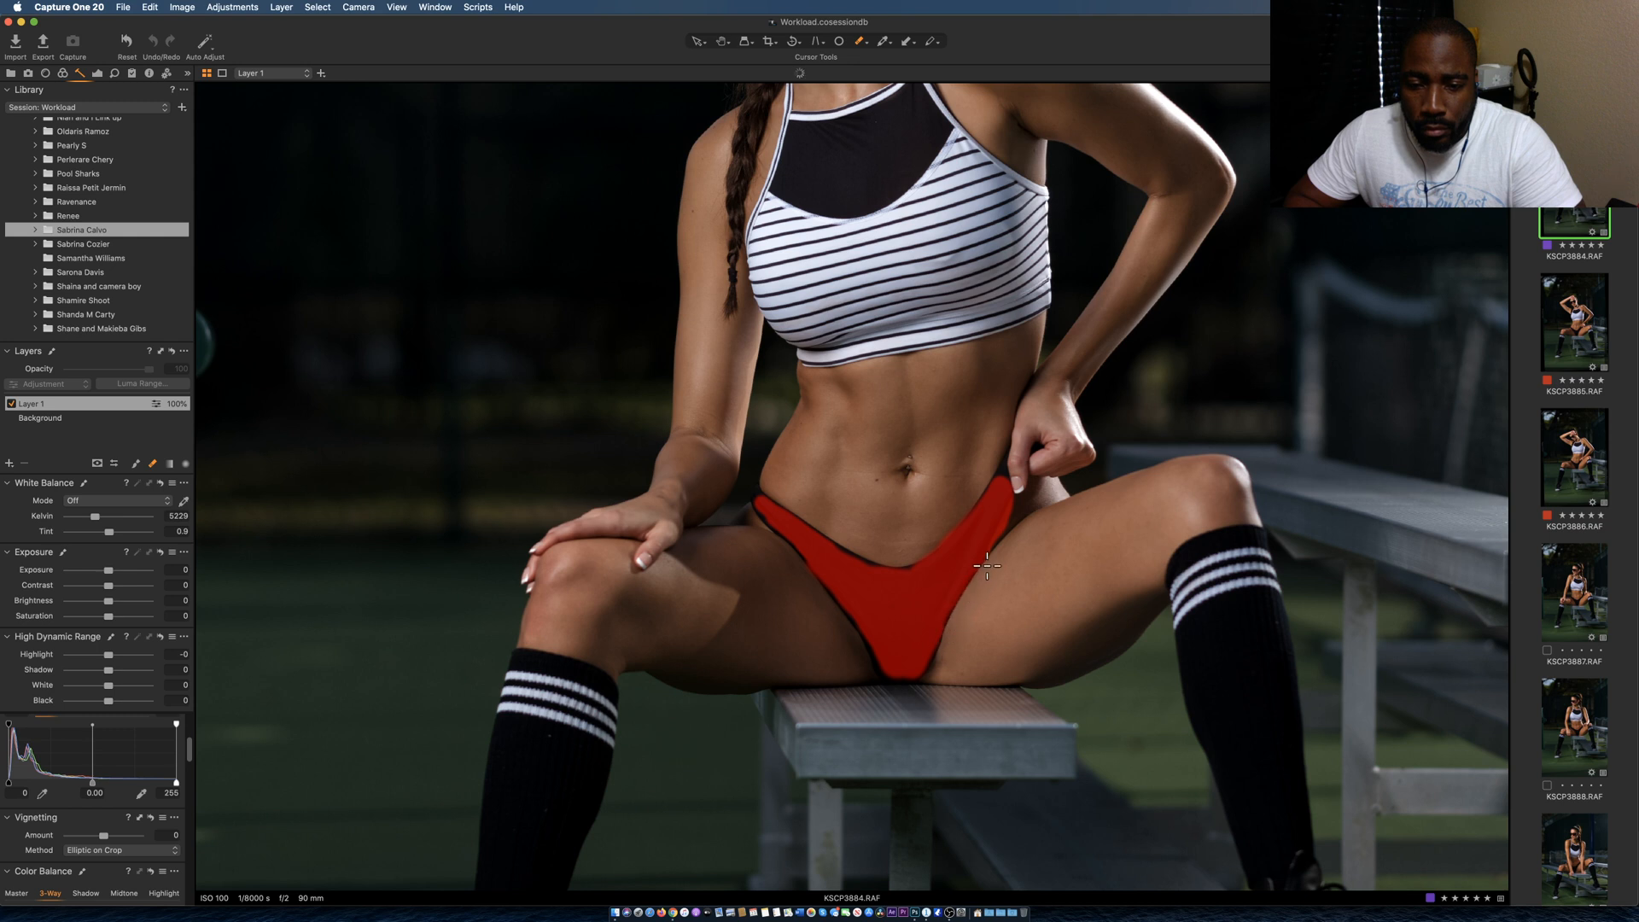
pyautogui.moveTo(910, 579)
pyautogui.mouseDown()
pyautogui.moveTo(895, 557)
pyautogui.moveTo(913, 555)
pyautogui.mouseUp()
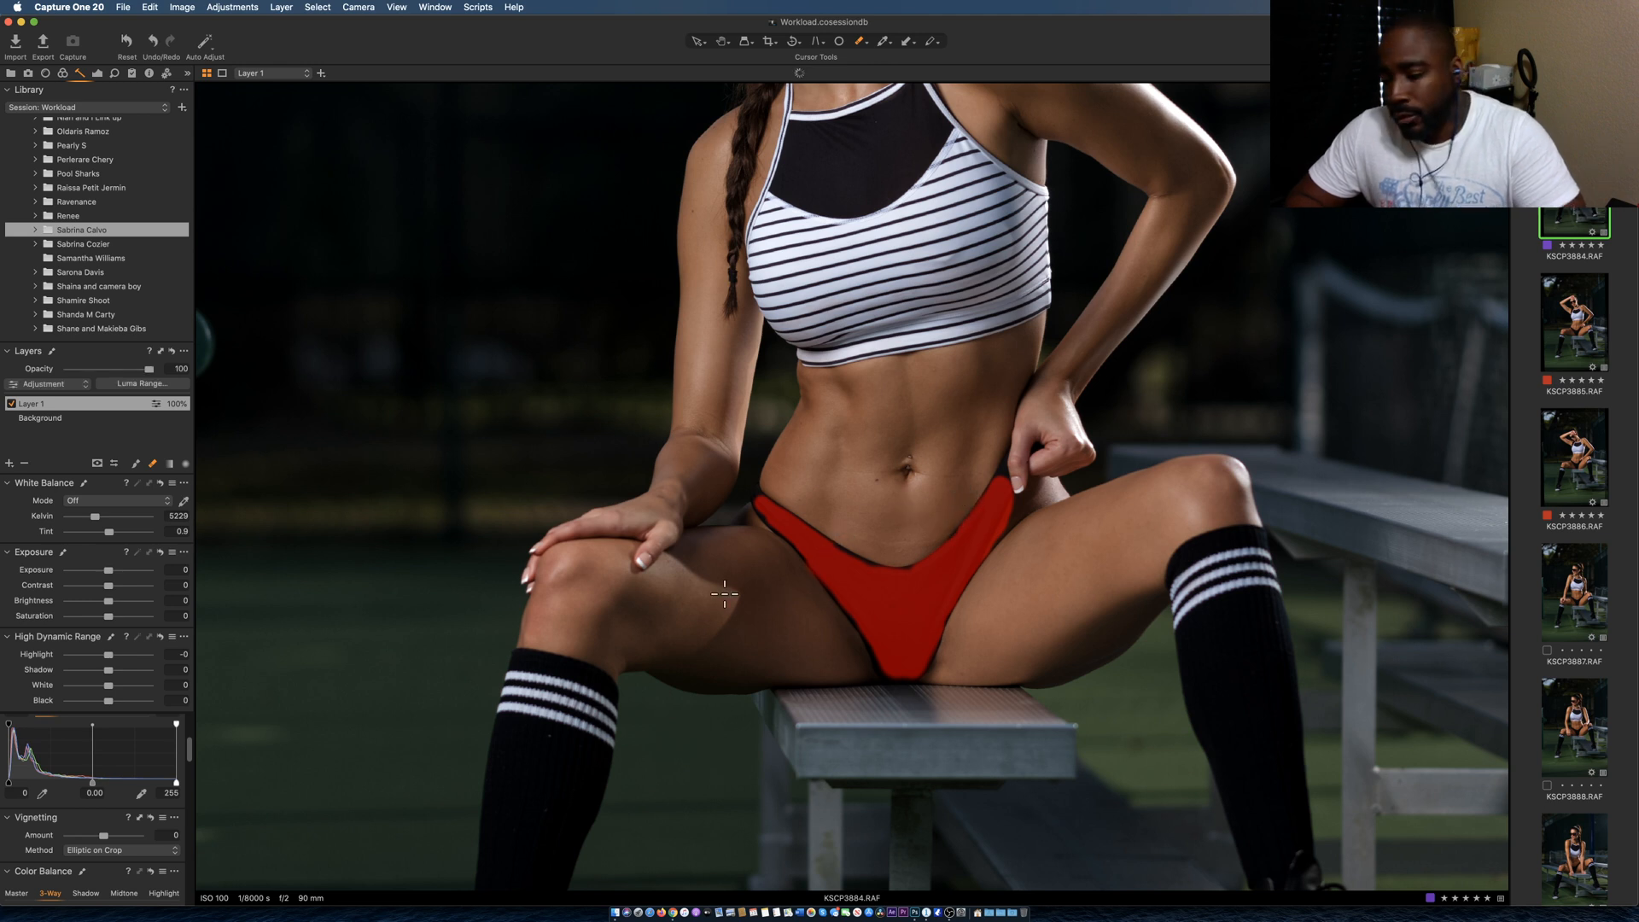
pyautogui.press('m')
pyautogui.moveTo(772, 570); pyautogui.dragTo(795, 581)
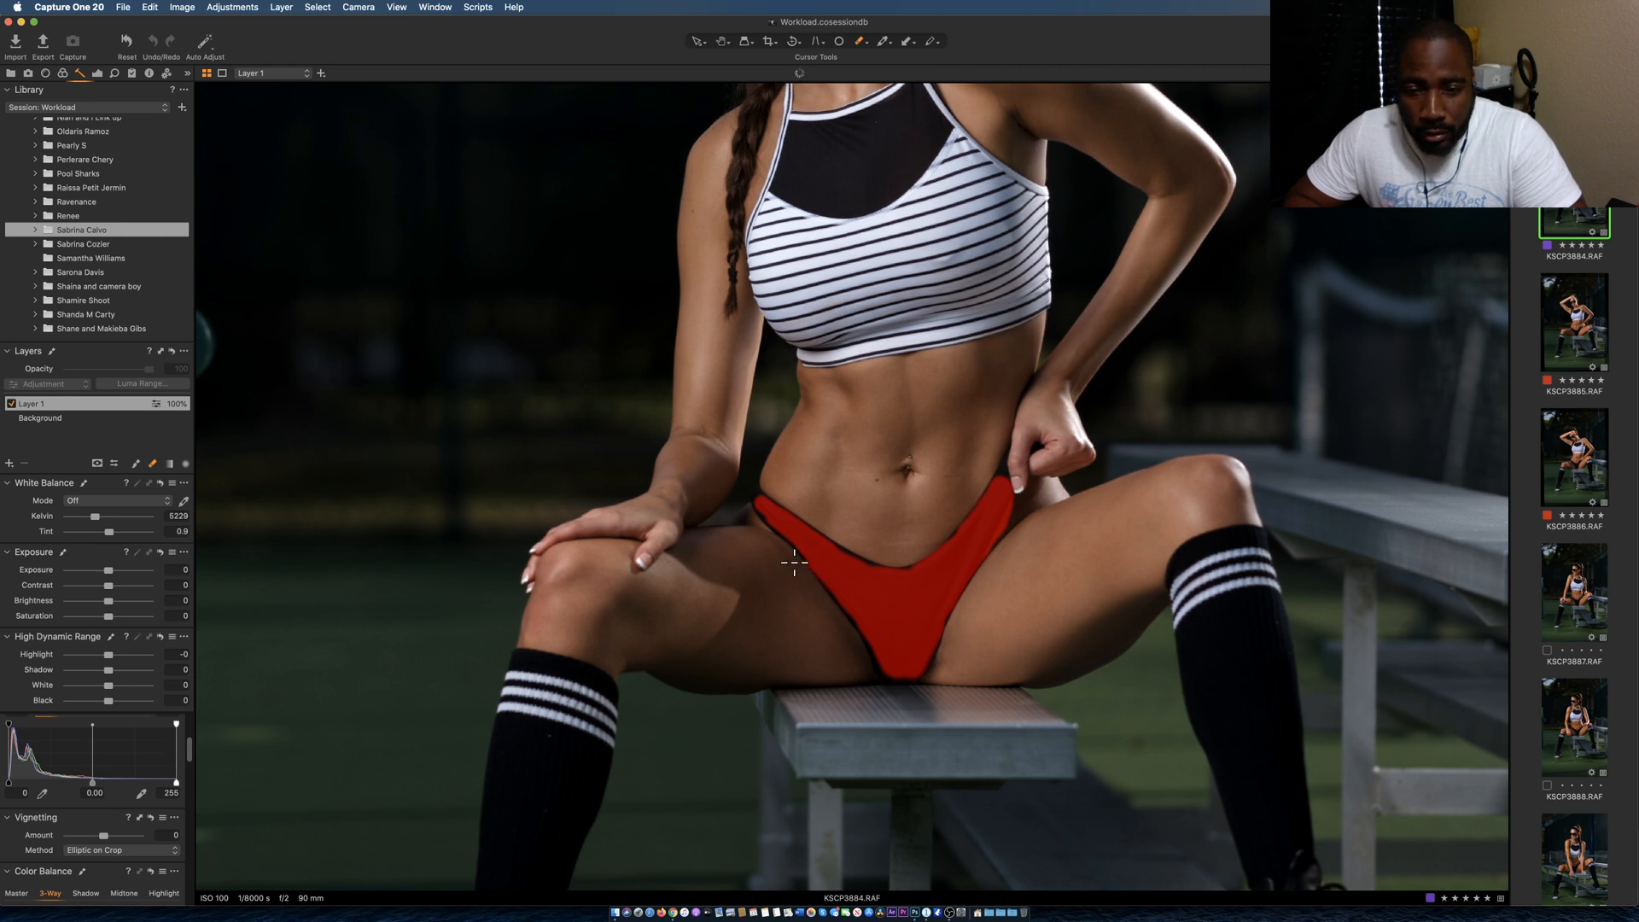
pyautogui.moveTo(812, 579); pyautogui.dragTo(799, 565)
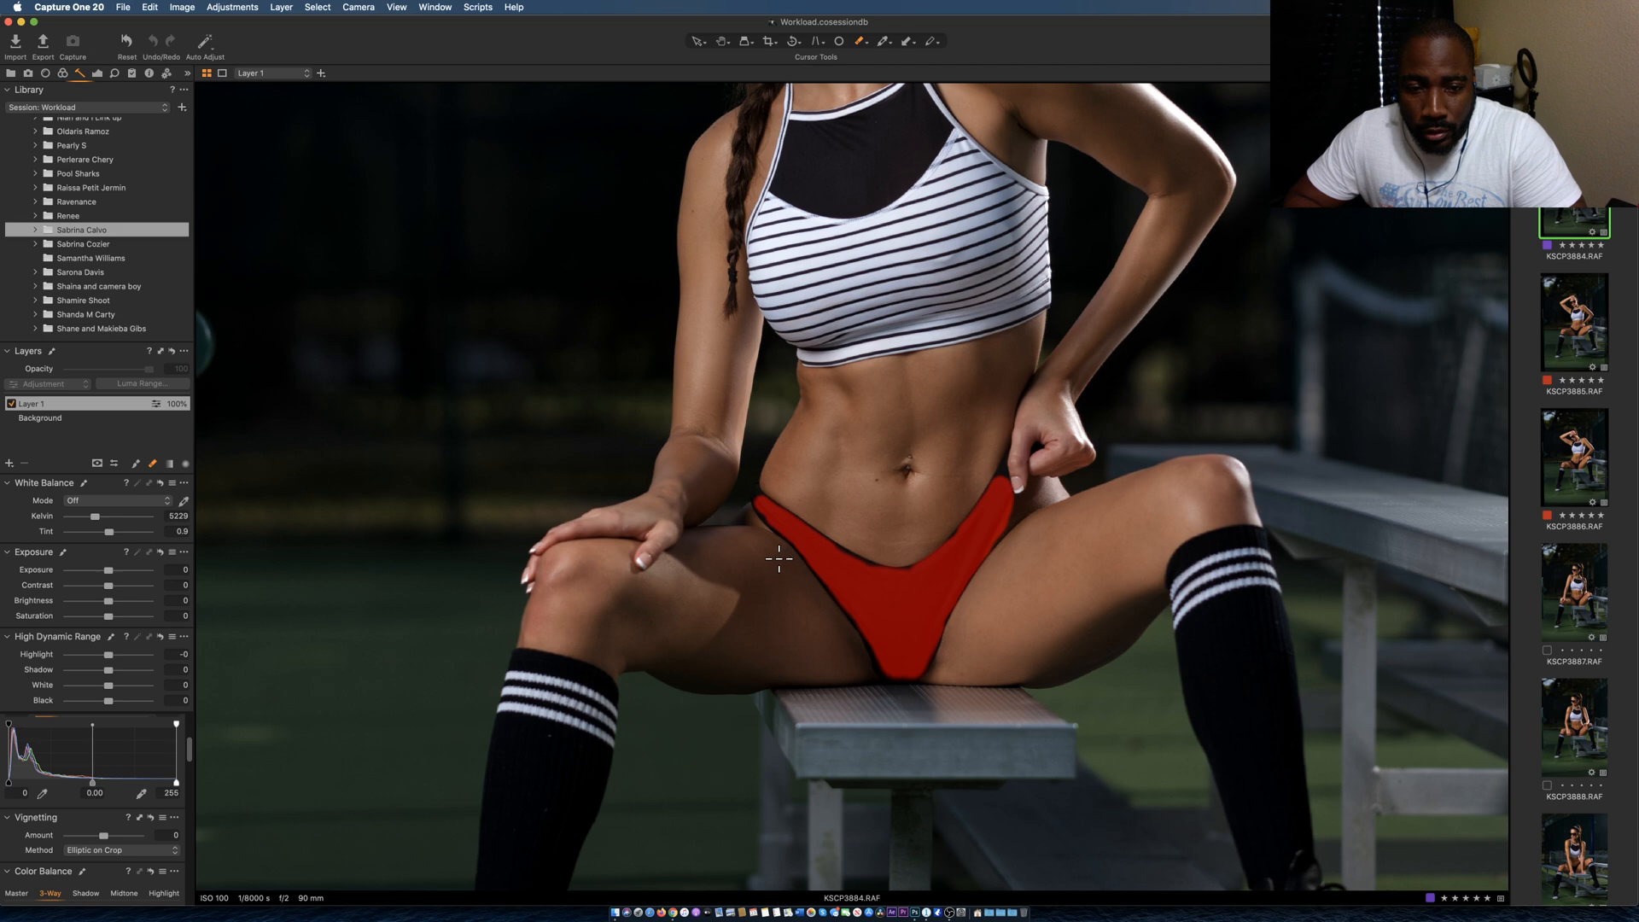
pyautogui.press('m')
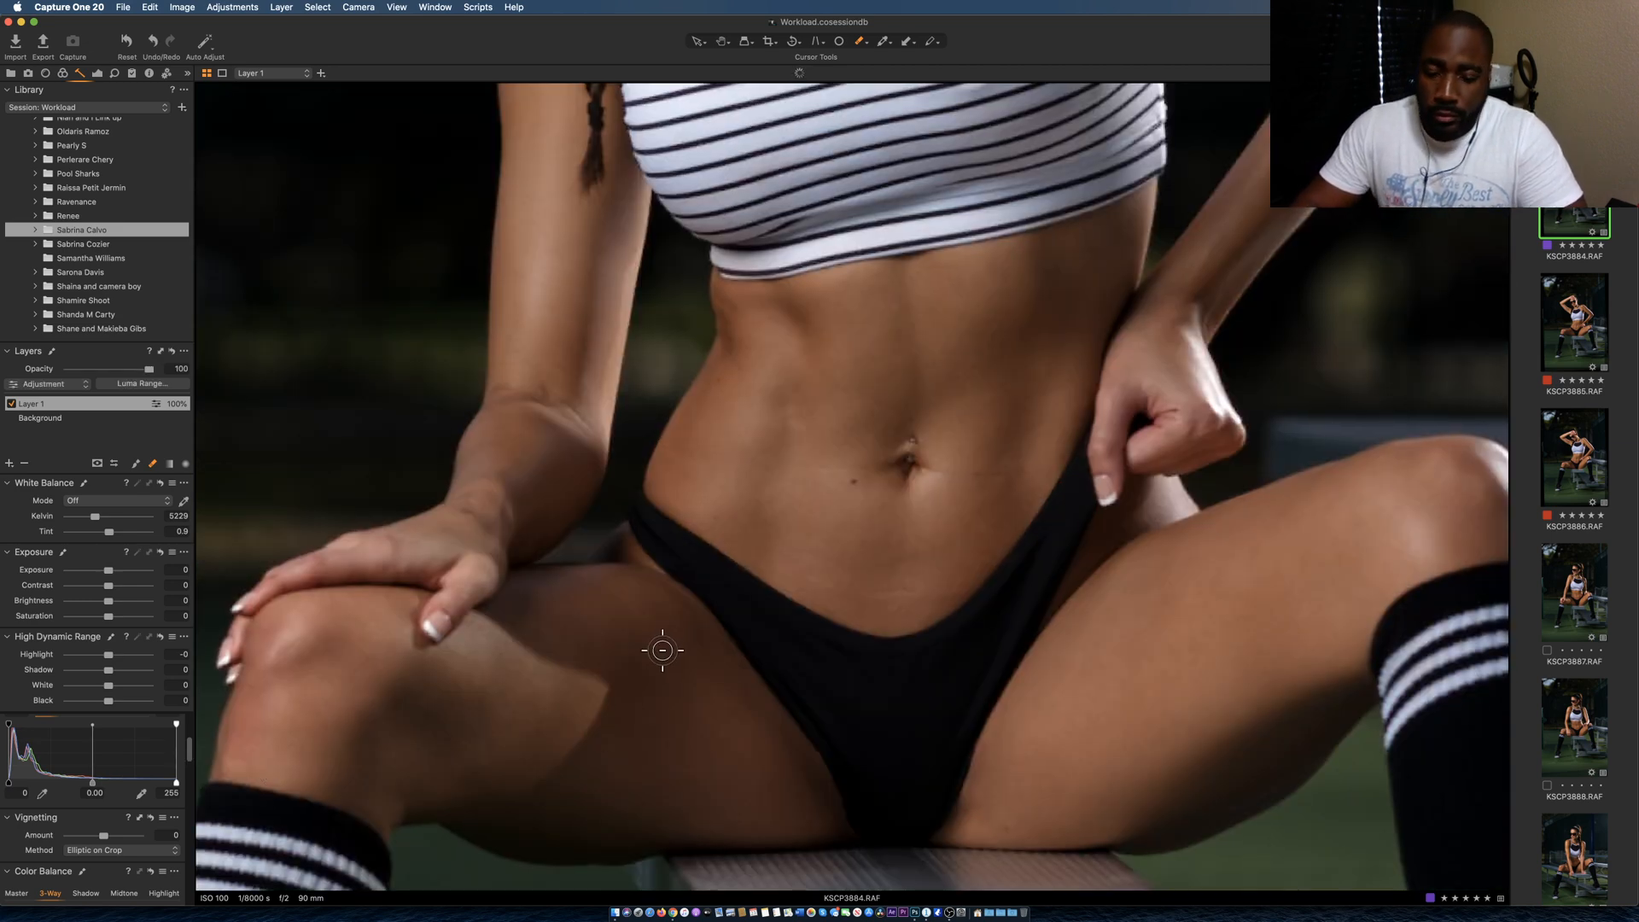
# Set Layer 1's High Dynamic Range black to 20 and shadow to 10.
pyautogui.press('super+0')
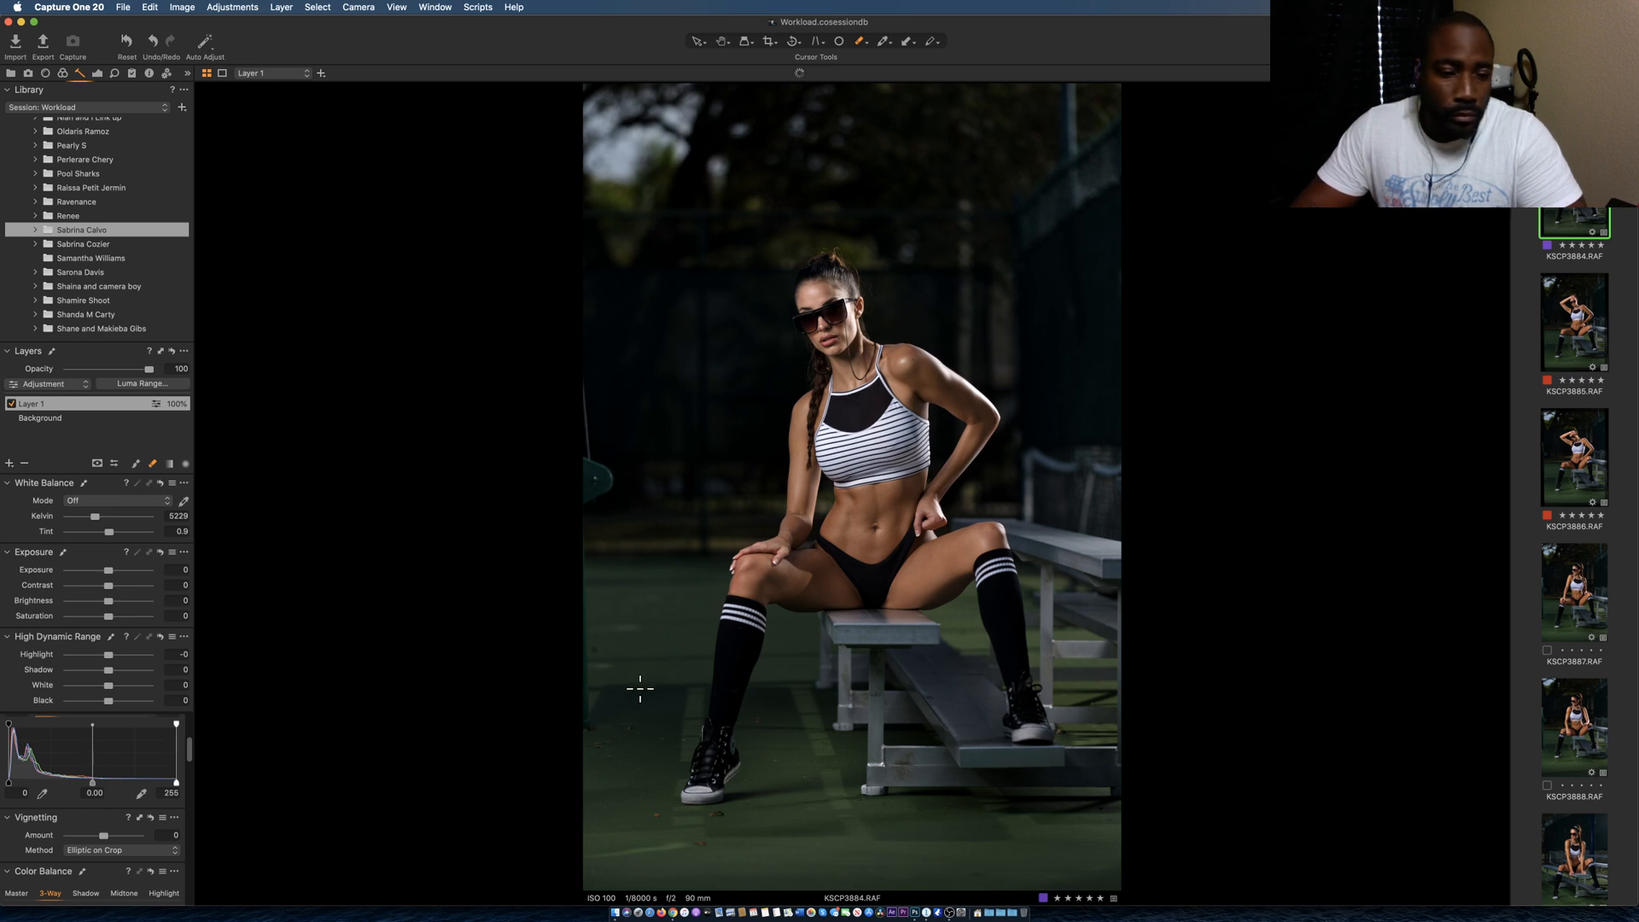
pyautogui.press('h')
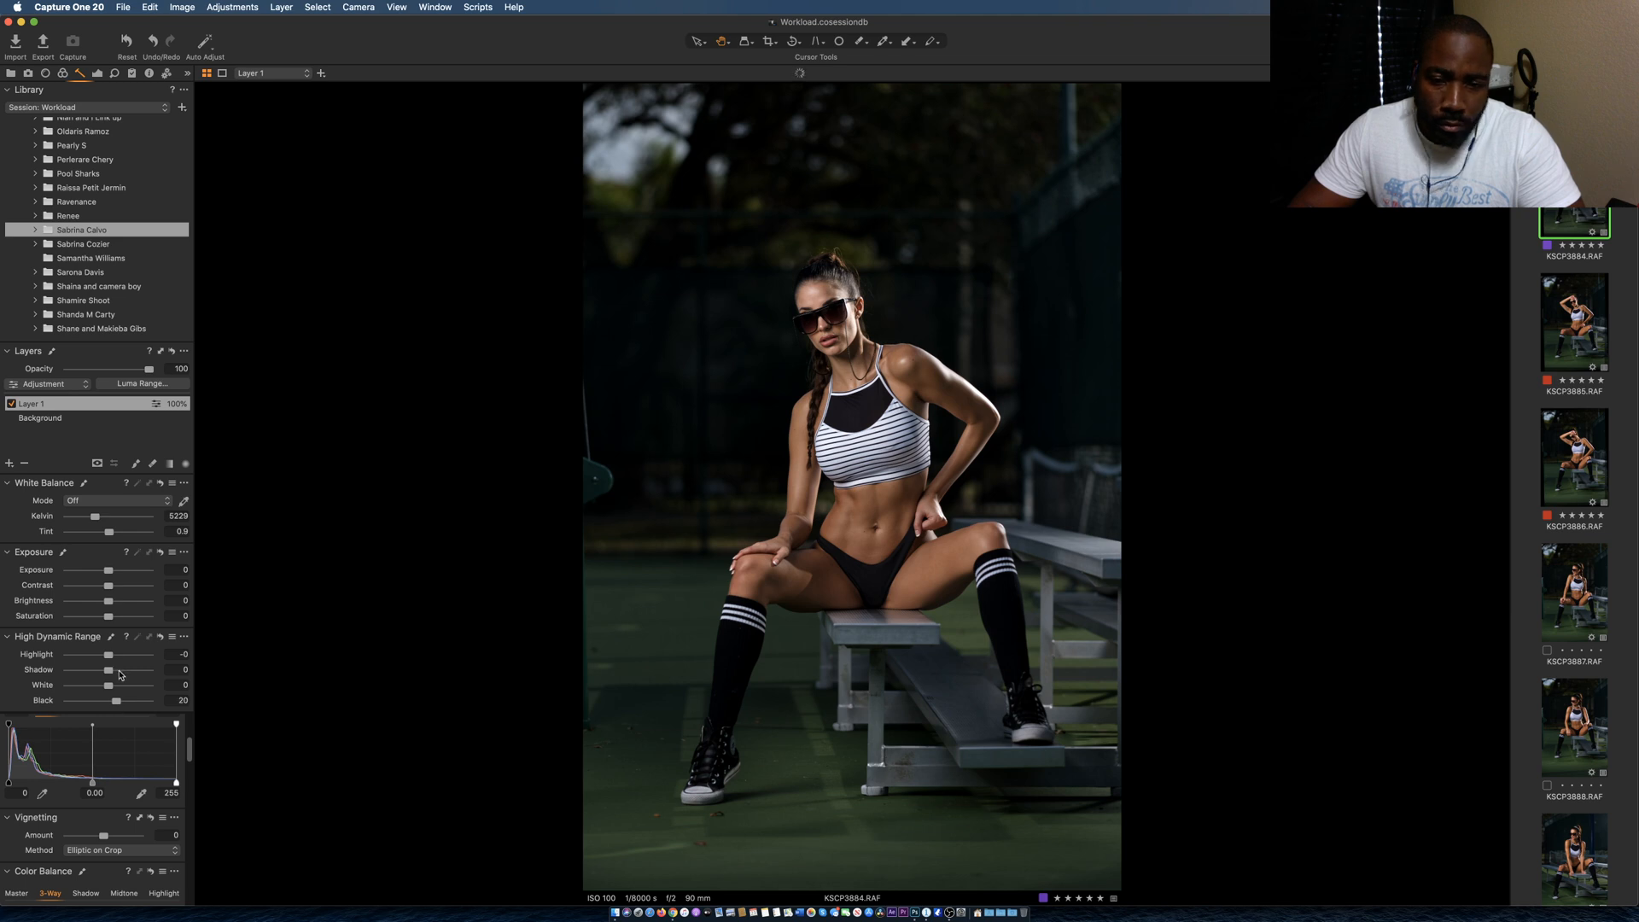
pyautogui.moveTo(120, 675); pyautogui.dragTo(117, 676)
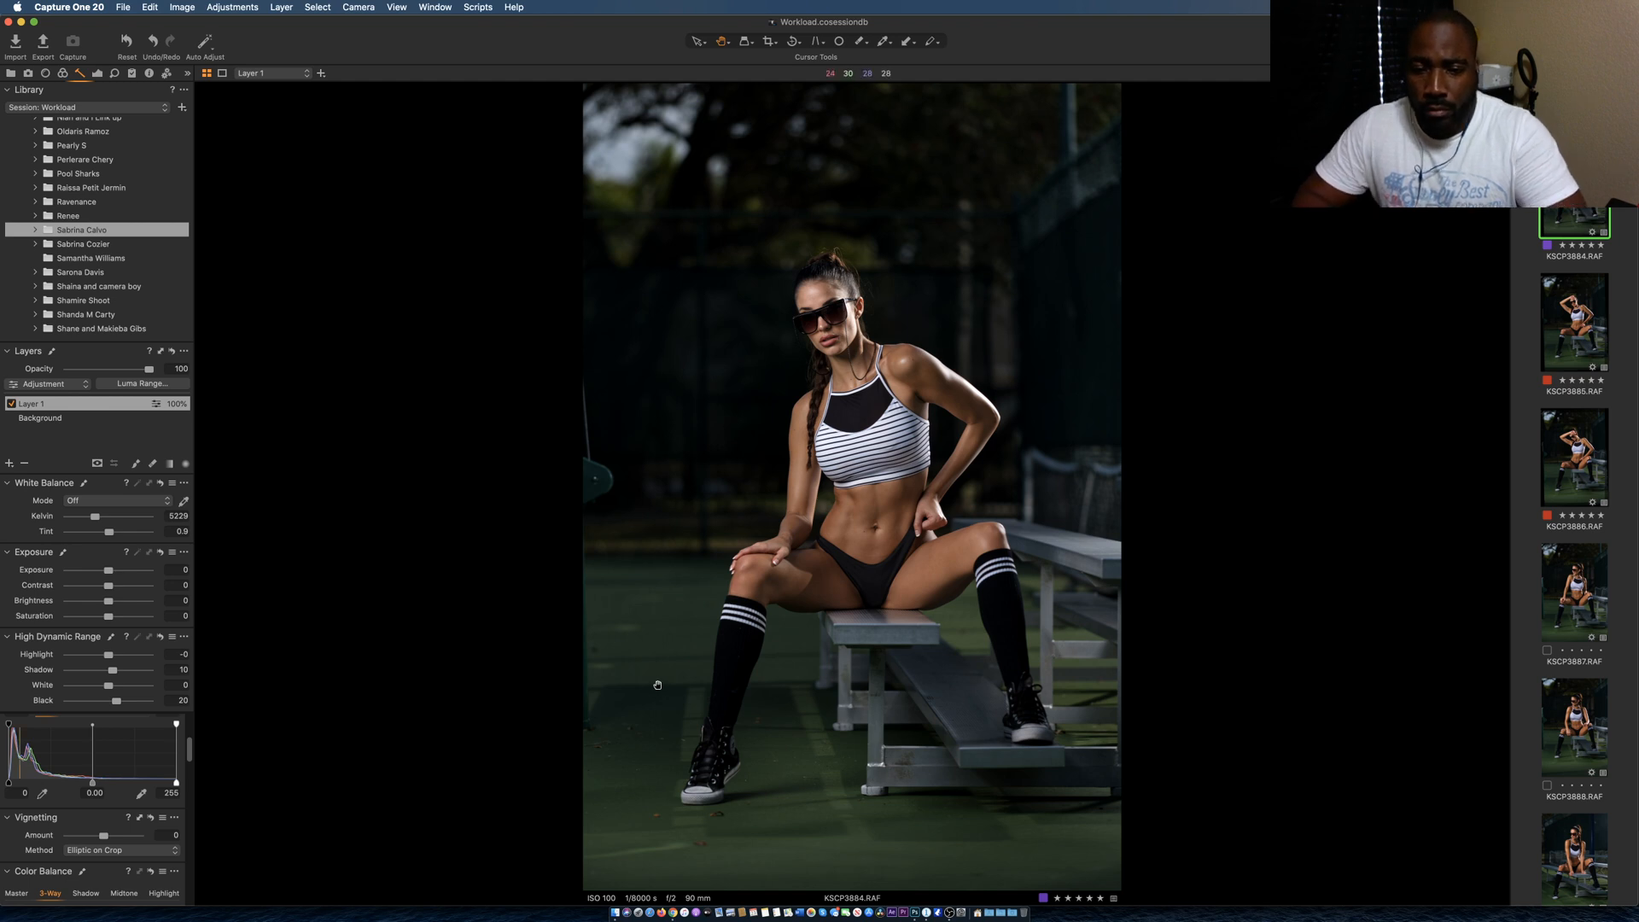
# Extend Layer 1's mask by painting over both black knee-high socks.
pyautogui.press('b')
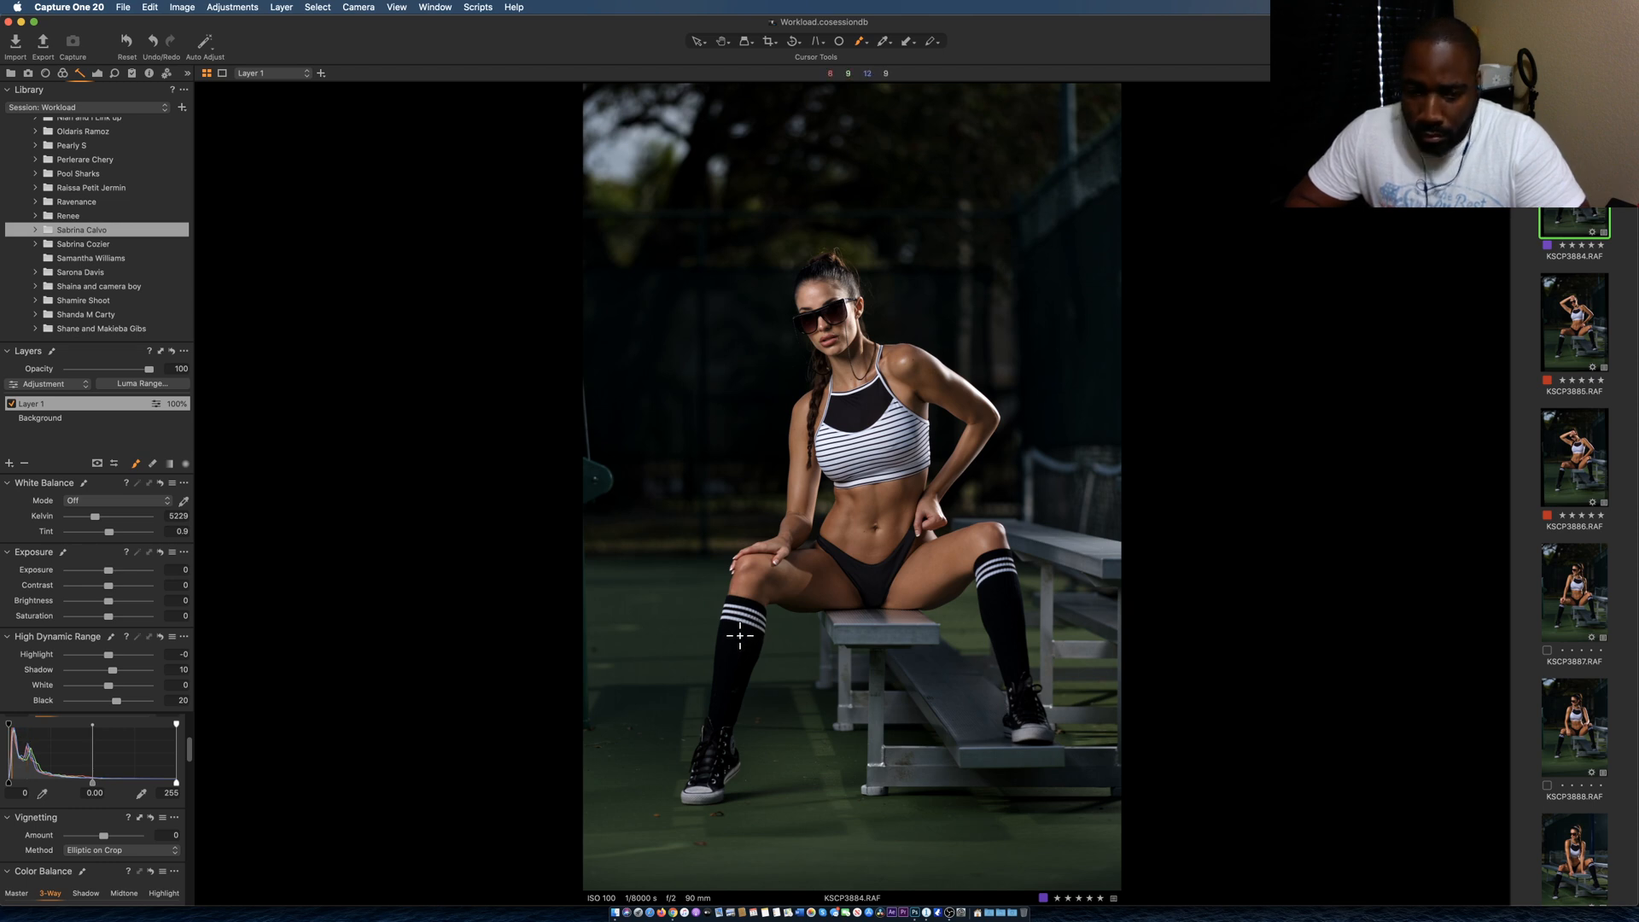
pyautogui.moveTo(737, 642)
pyautogui.mouseDown()
pyautogui.moveTo(724, 709)
pyautogui.moveTo(751, 636)
pyautogui.moveTo(733, 607)
pyautogui.moveTo(719, 716)
pyautogui.moveTo(751, 616)
pyautogui.mouseUp()
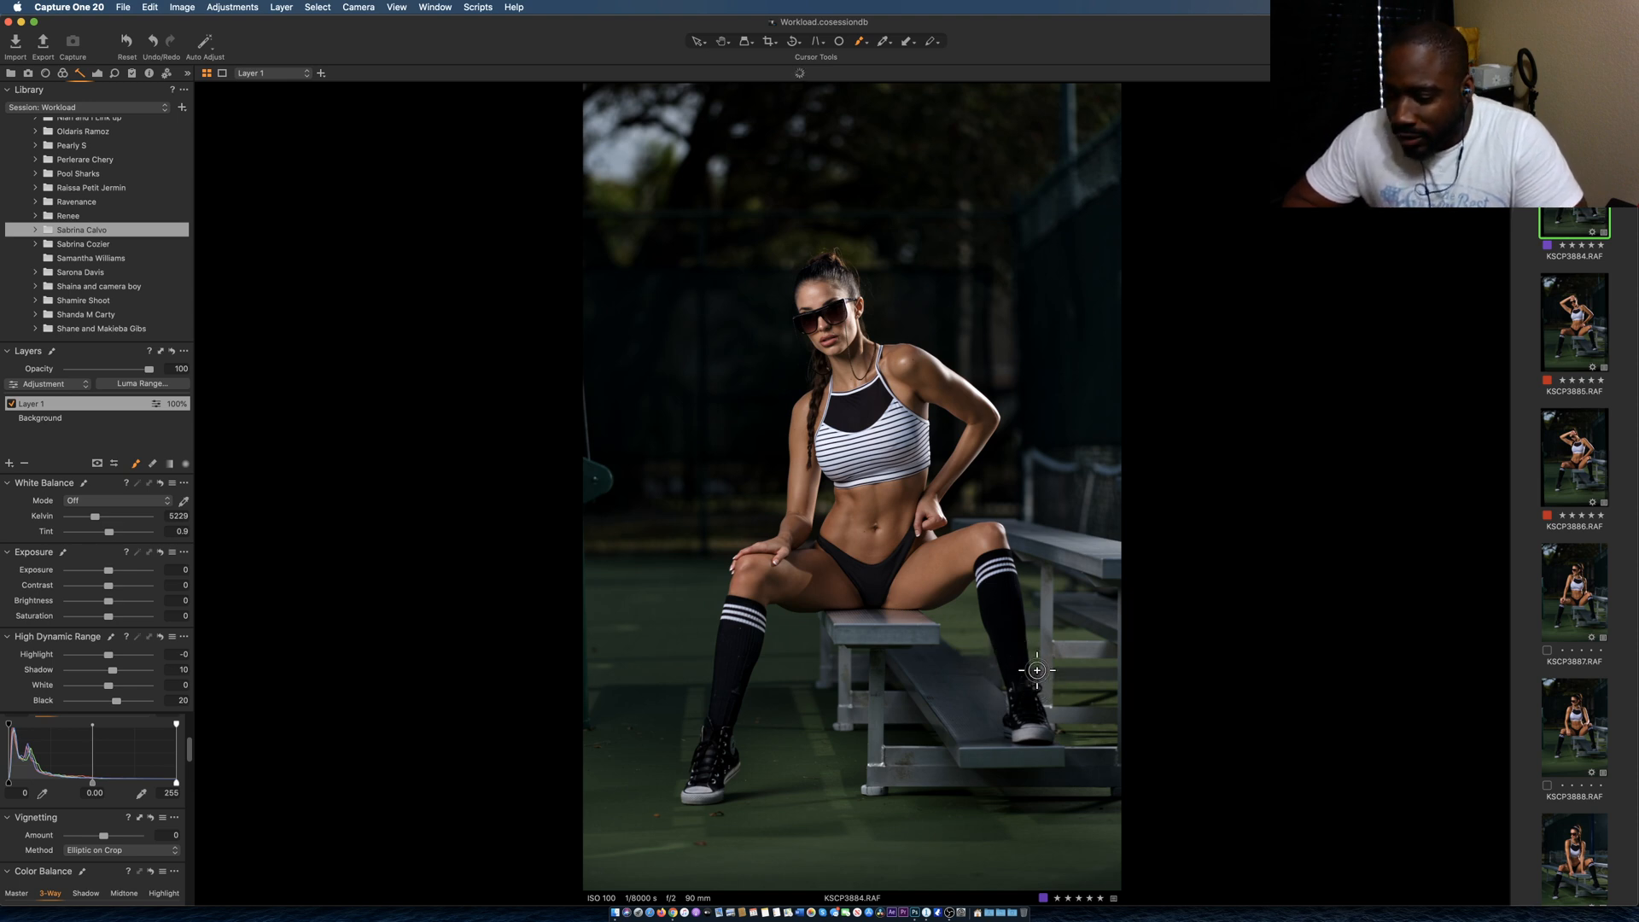
pyautogui.click(1002, 607)
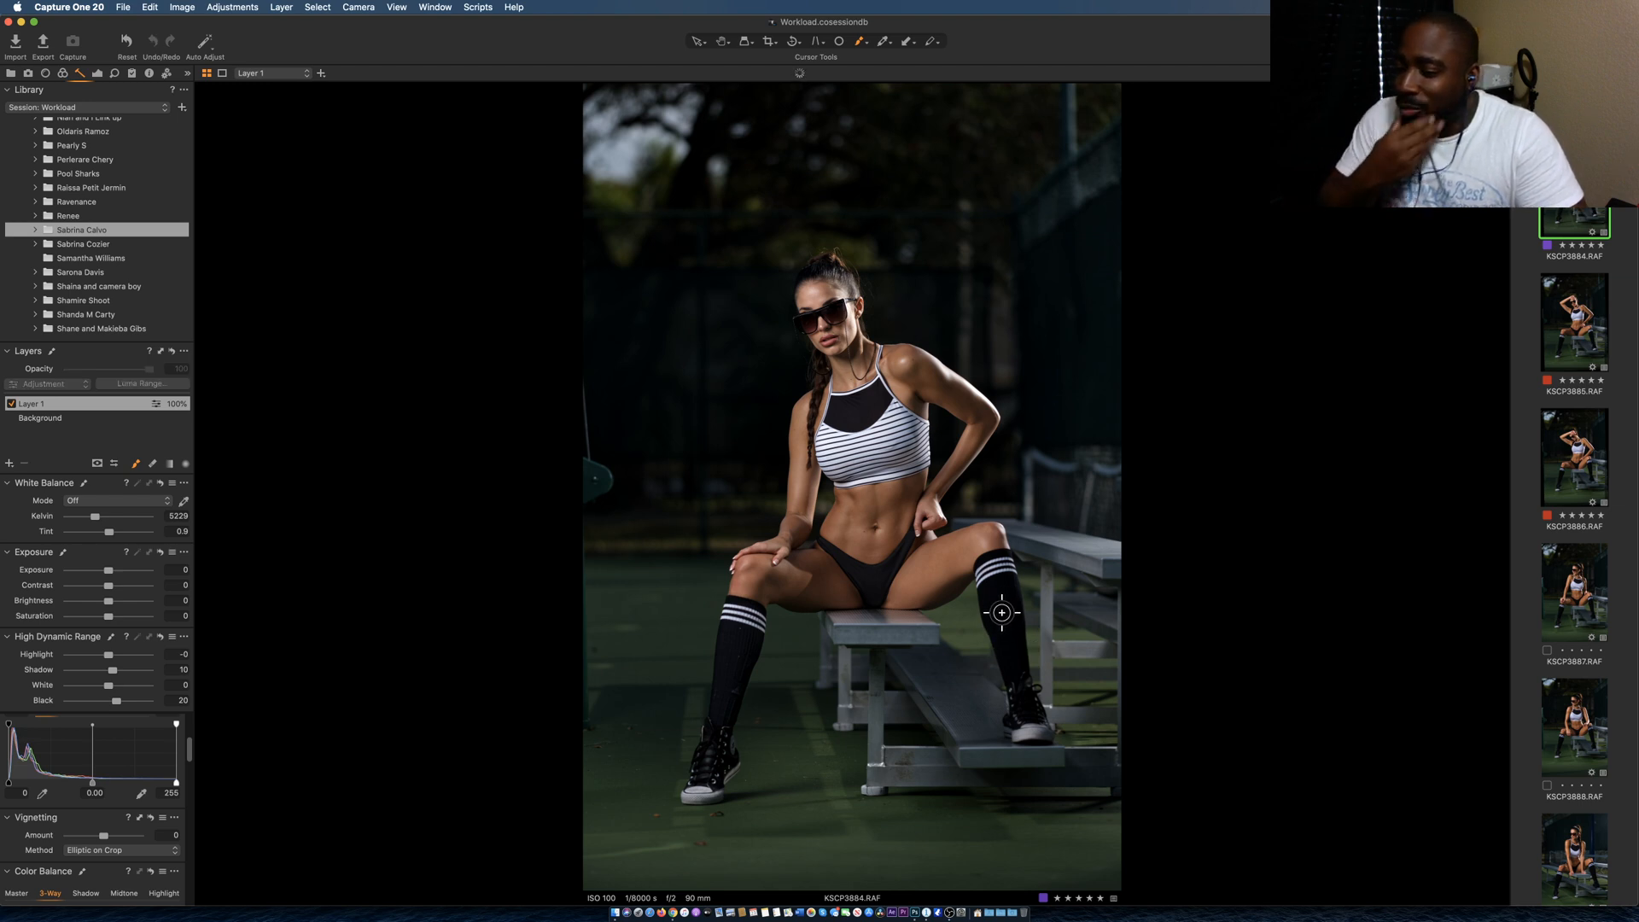
pyautogui.moveTo(999, 607)
pyautogui.mouseDown()
pyautogui.moveTo(1009, 627)
pyautogui.moveTo(999, 561)
pyautogui.moveTo(1008, 649)
pyautogui.mouseUp()
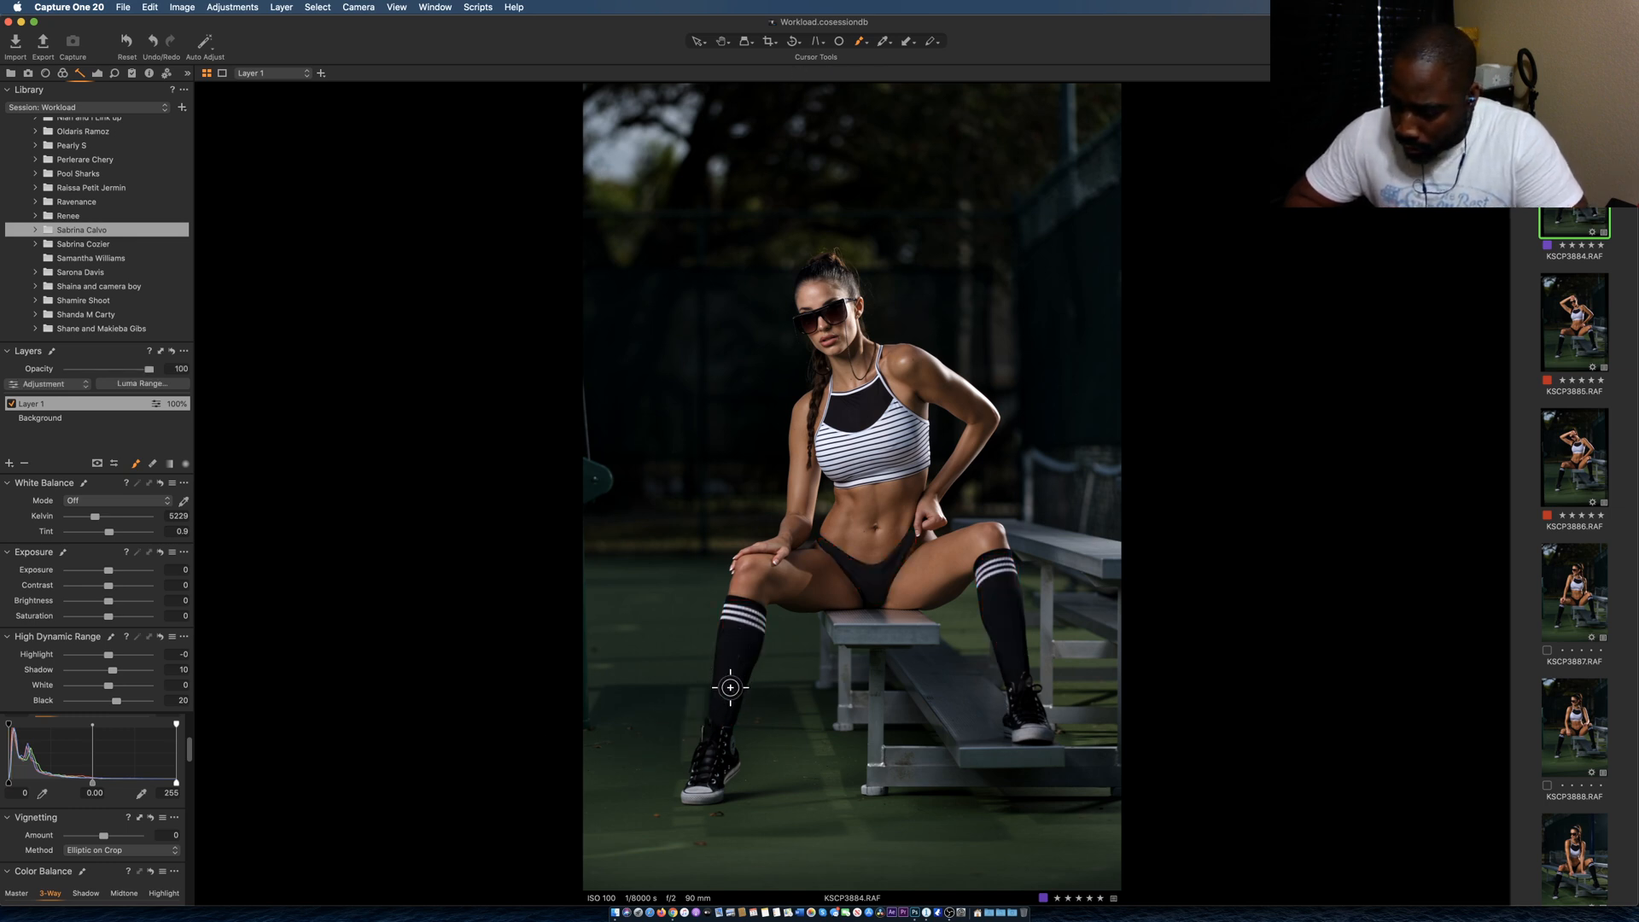
pyautogui.moveTo(725, 679); pyautogui.dragTo(717, 717)
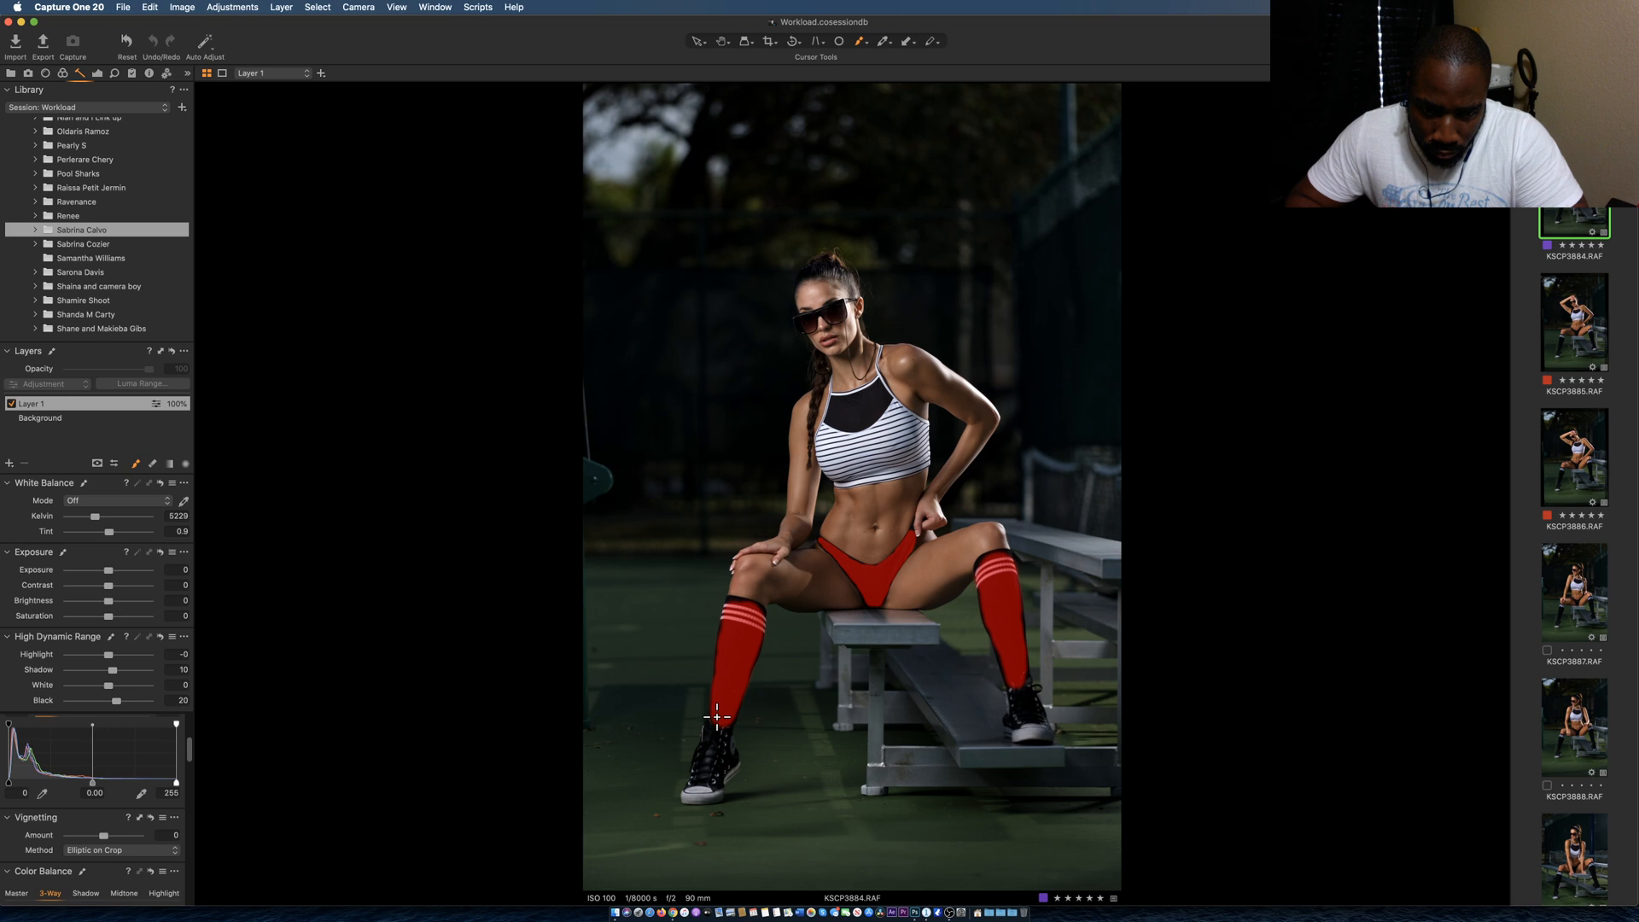
# Finish Layer 1's mask on the left-hand sock in the photo, erase the spill along its outer edge, and hide the mask overlay.
pyautogui.moveTo(719, 658)
pyautogui.mouseDown()
pyautogui.moveTo(727, 624)
pyautogui.moveTo(754, 639)
pyautogui.moveTo(743, 670)
pyautogui.moveTo(695, 688)
pyautogui.mouseUp()
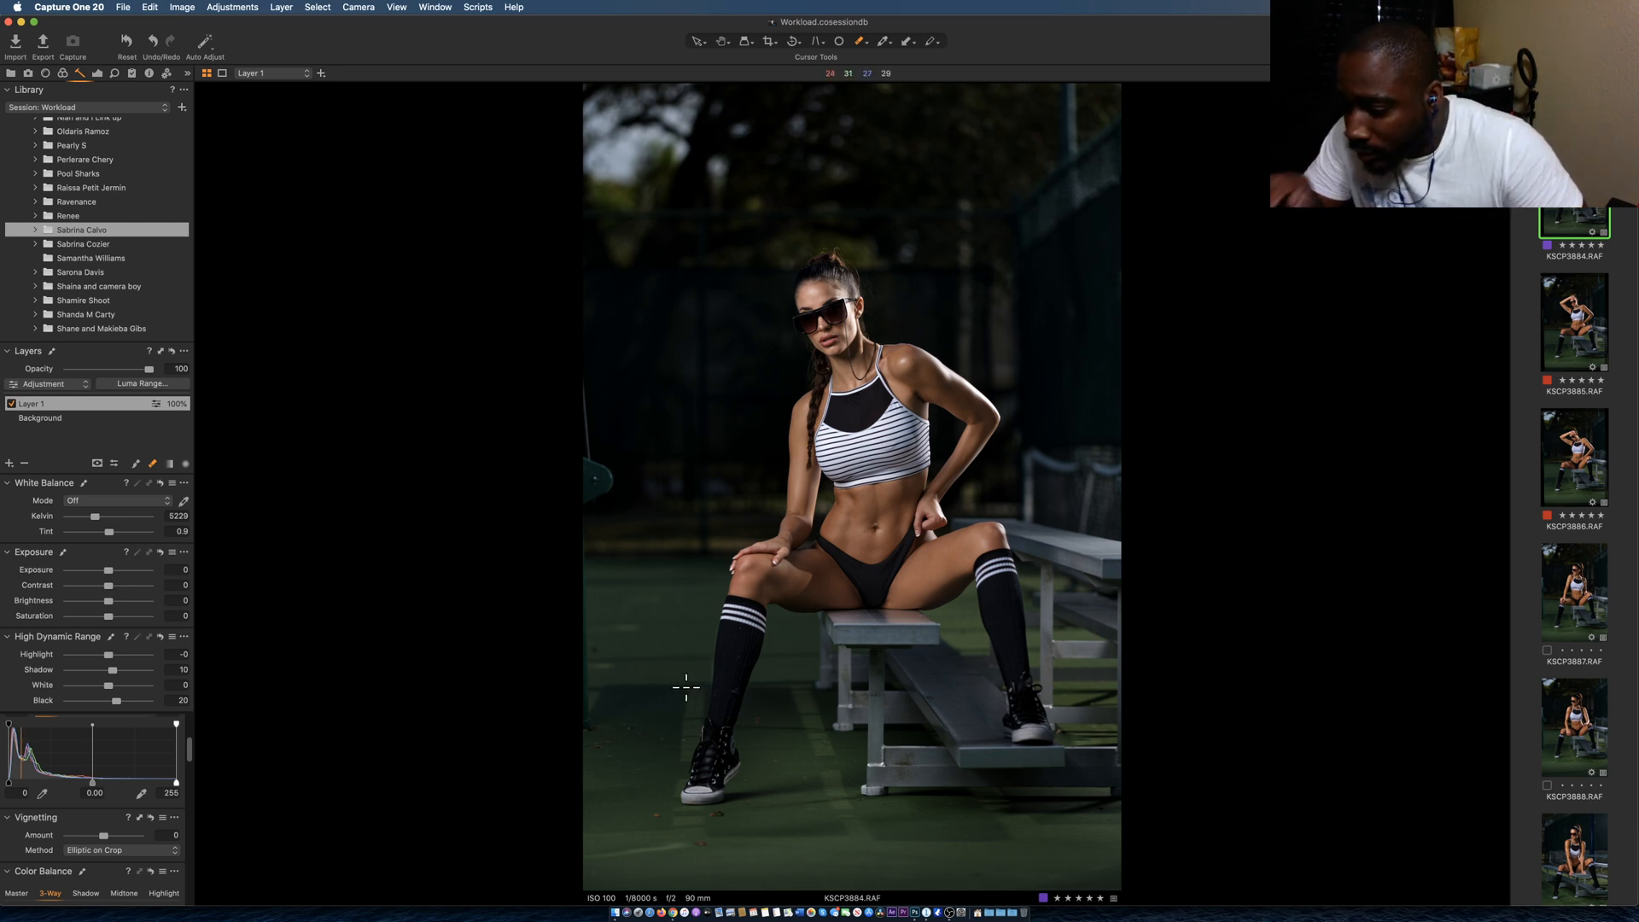
pyautogui.moveTo(700, 669); pyautogui.dragTo(707, 679)
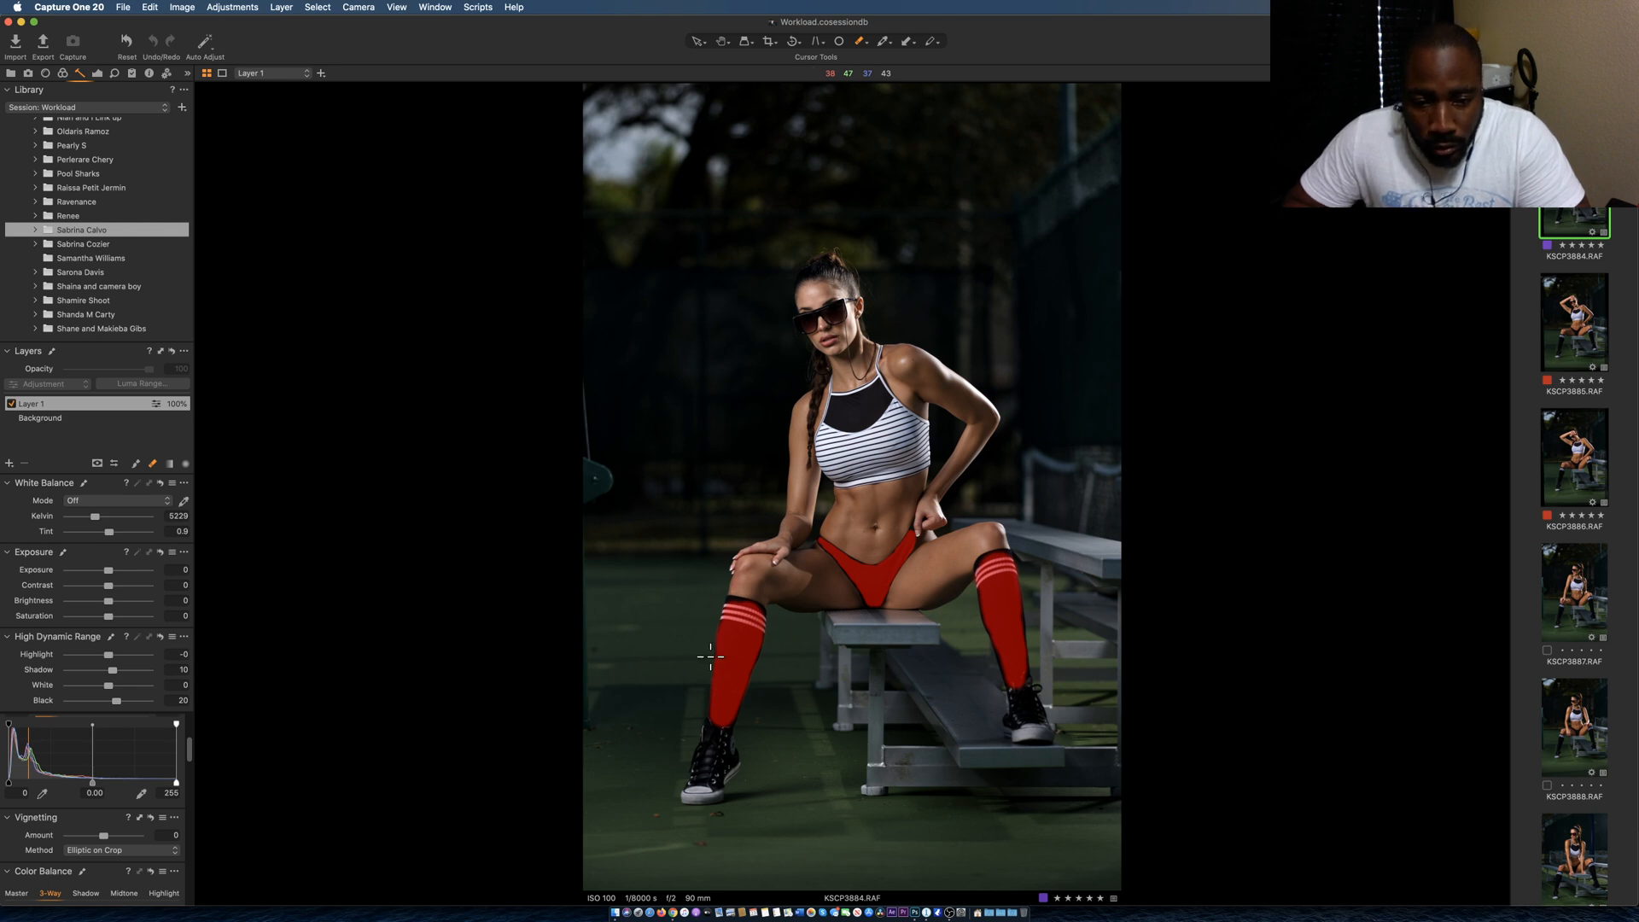
pyautogui.moveTo(715, 634); pyautogui.dragTo(708, 662)
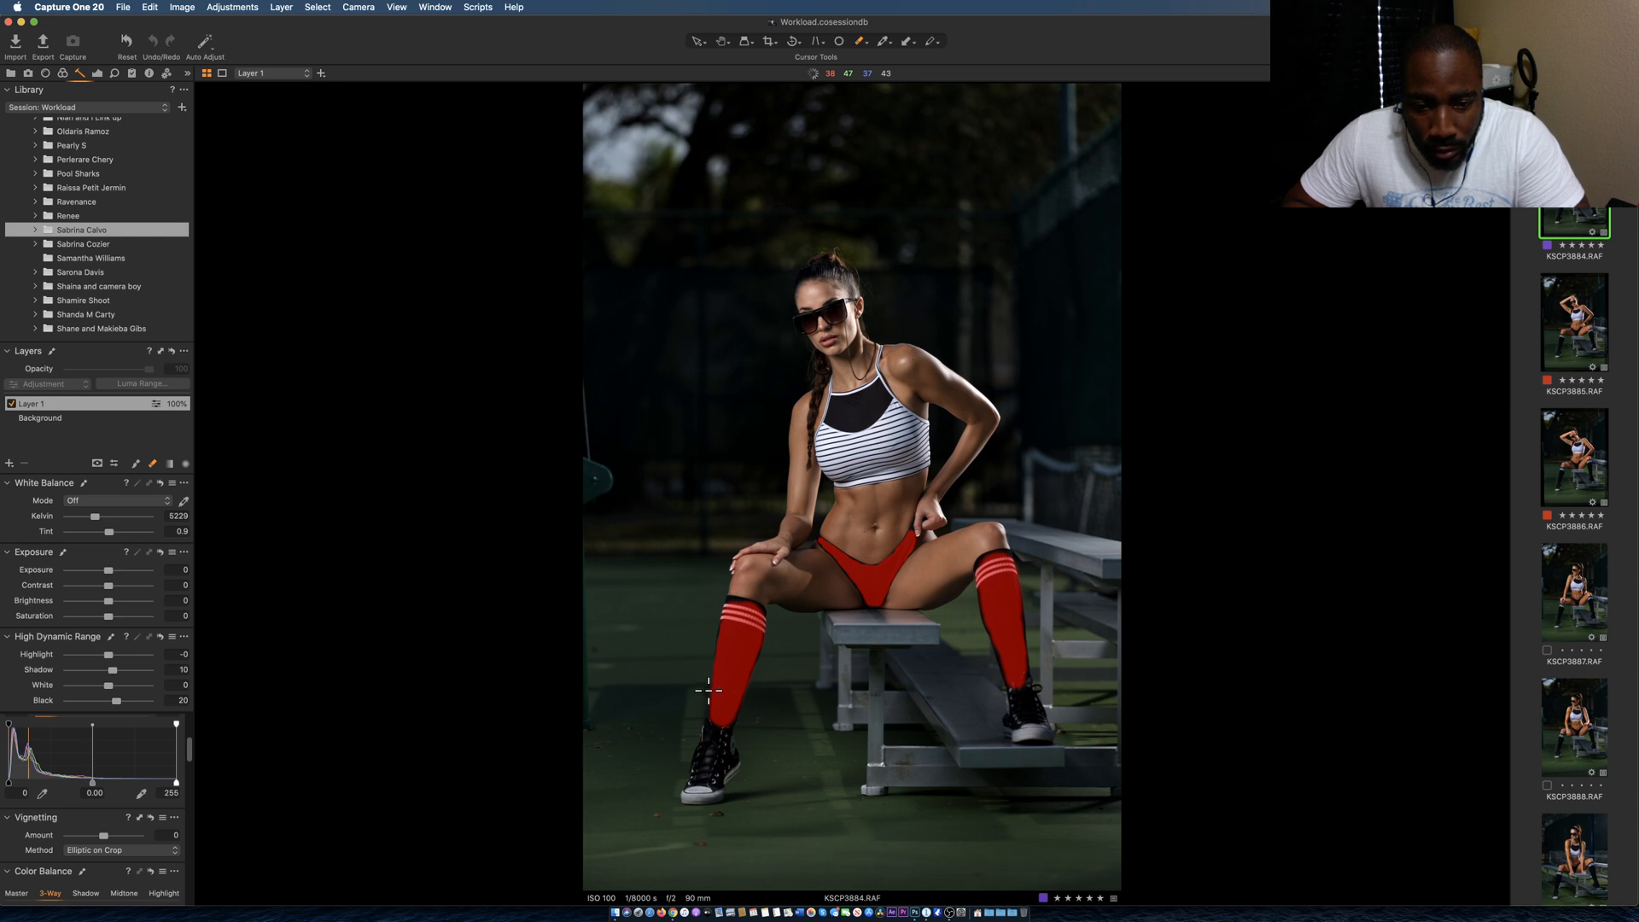
pyautogui.moveTo(710, 698); pyautogui.dragTo(708, 632)
pyautogui.press('m')
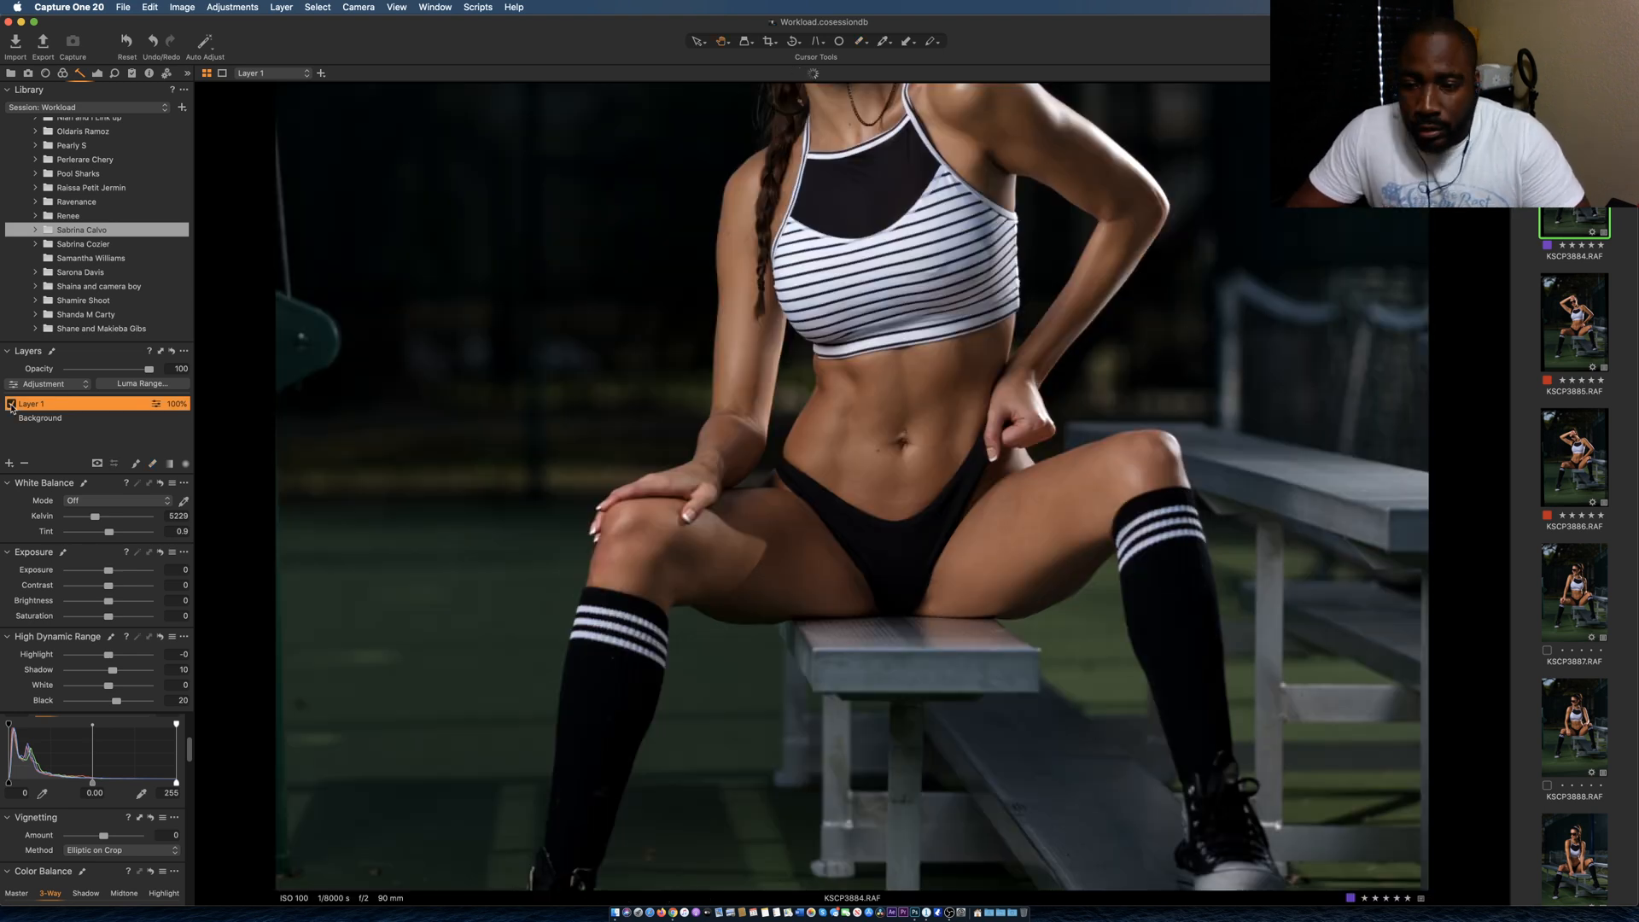
# Set Layer 1's Levels shadow input to 5, comparing the clothing detail with the layer switched off and on.
pyautogui.click(11, 404)
pyautogui.click(11, 404)
pyautogui.click(11, 404)
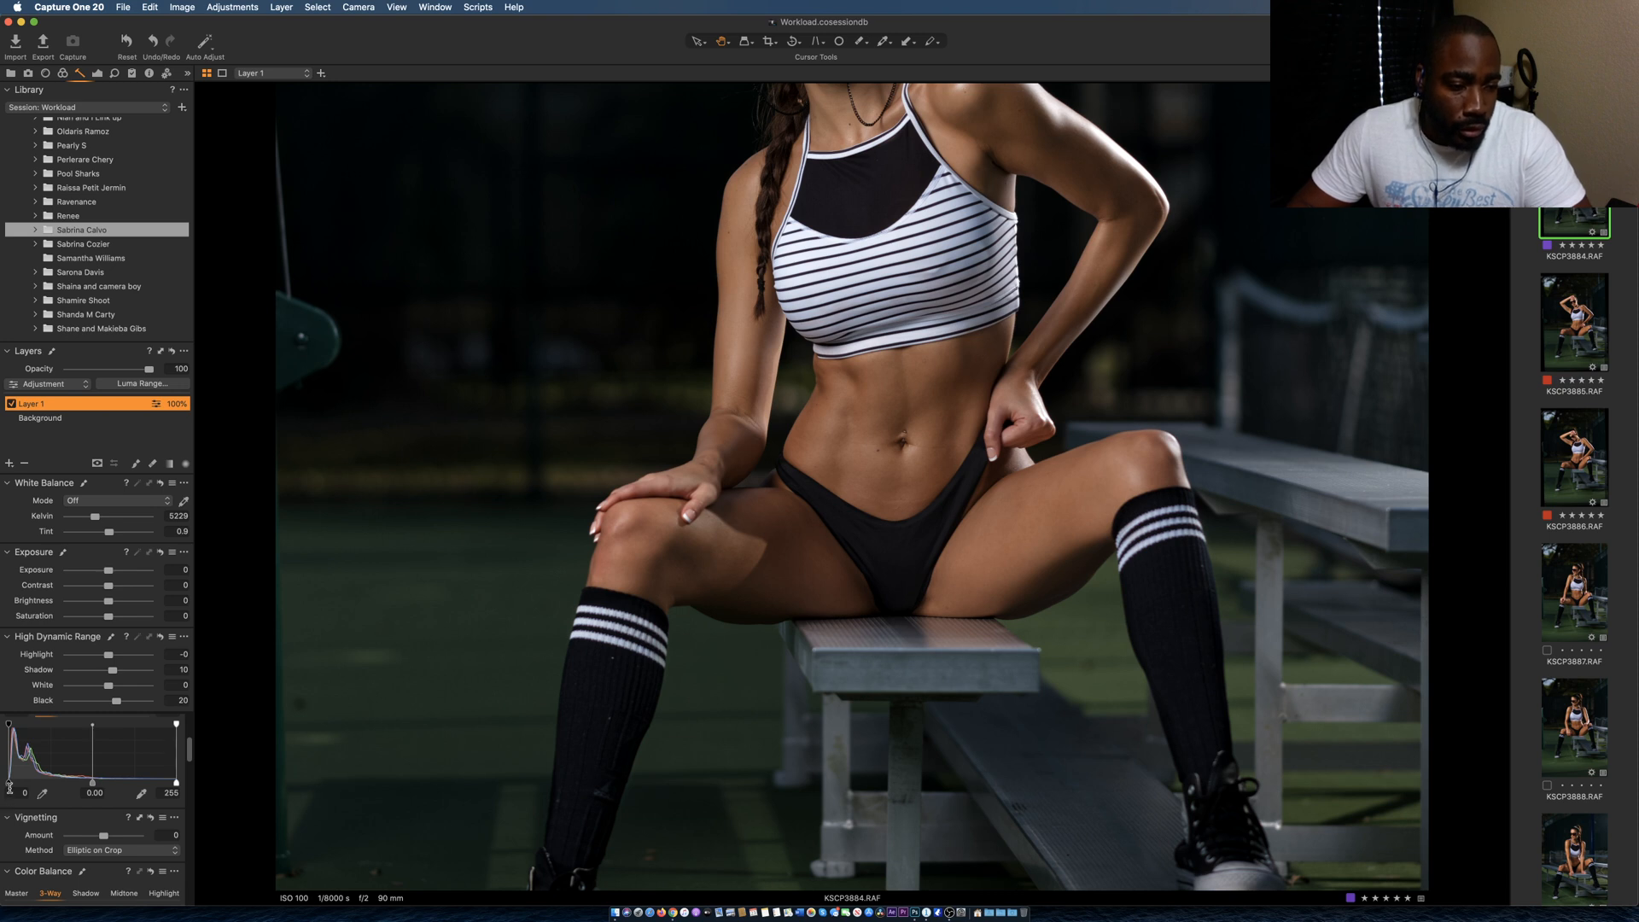
pyautogui.moveTo(10, 787); pyautogui.dragTo(13, 787)
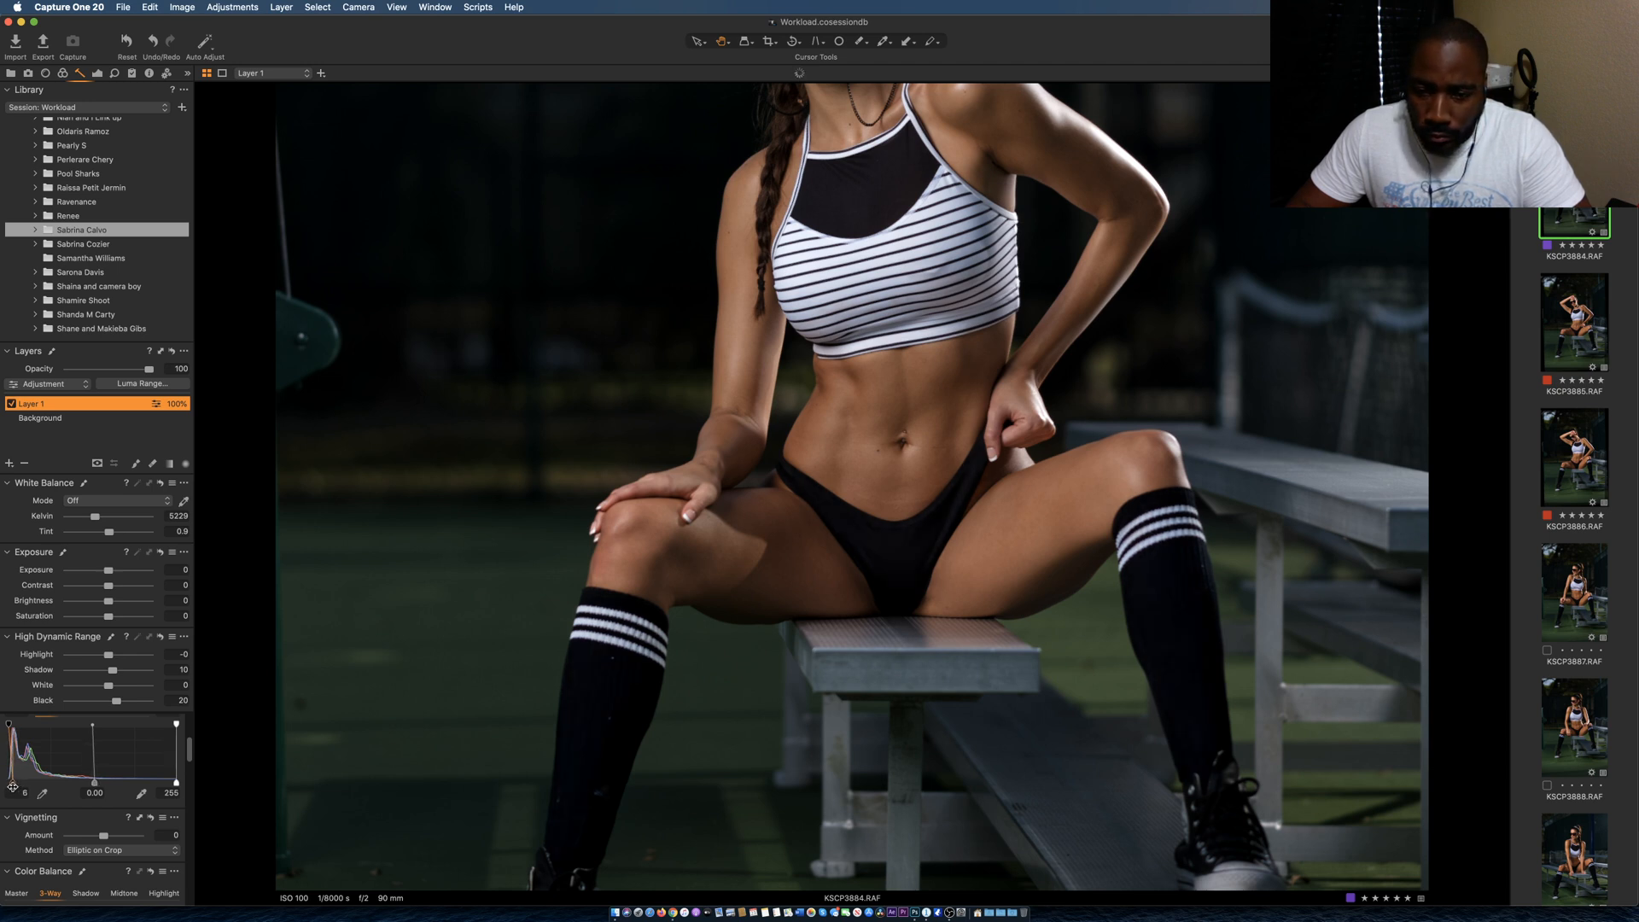
pyautogui.moveTo(13, 787); pyautogui.dragTo(13, 792)
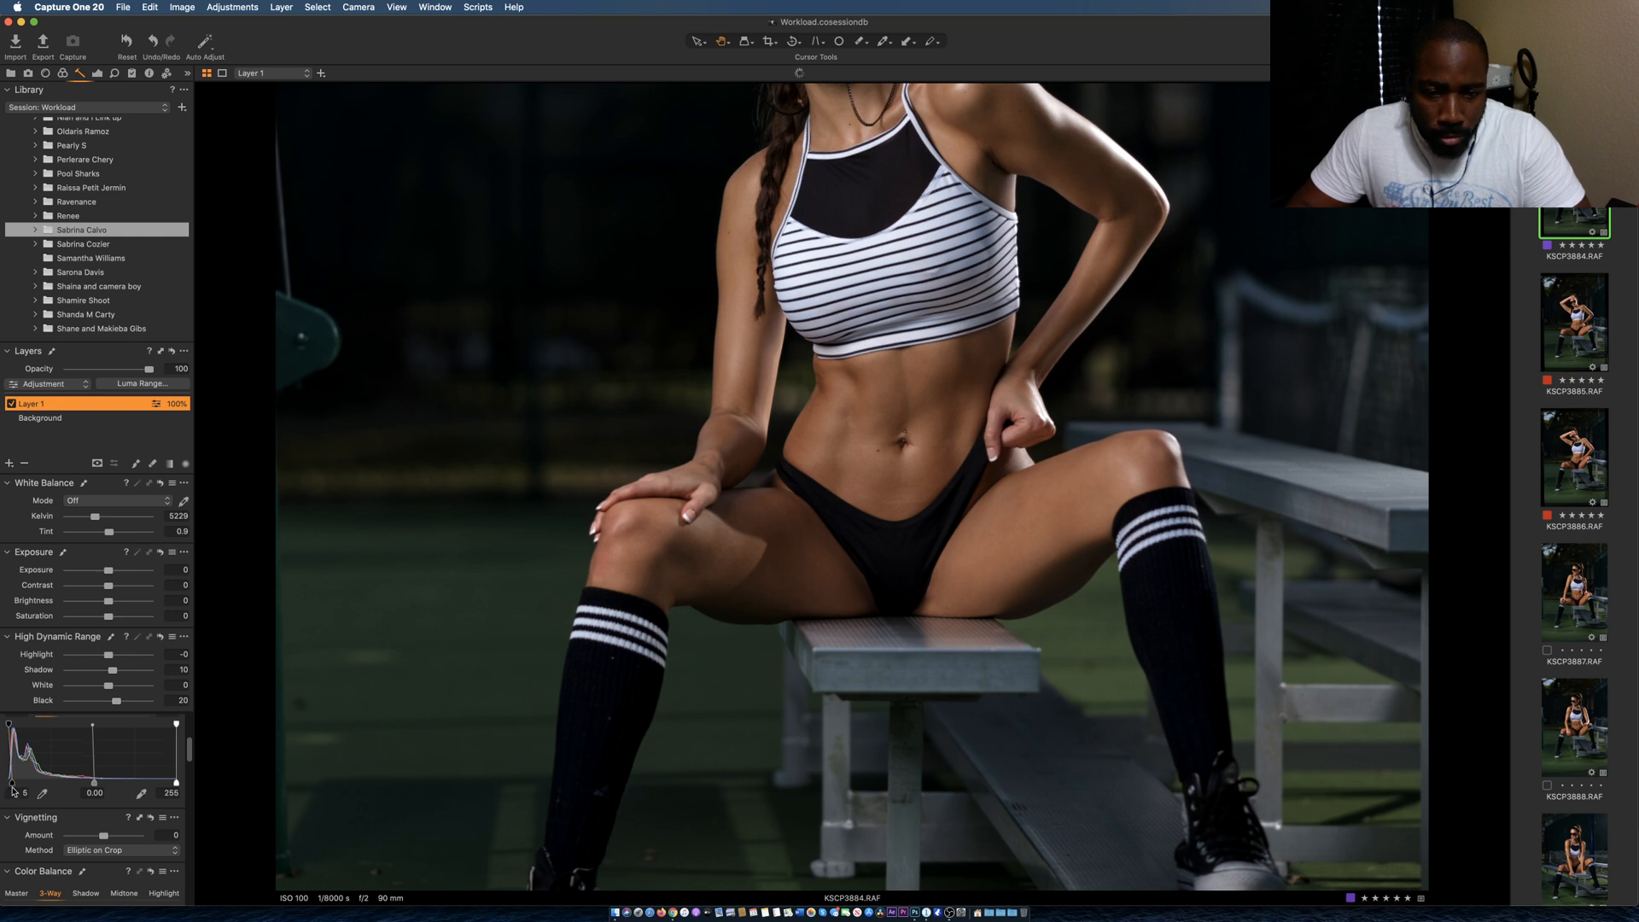
pyautogui.doubleClick(1039, 742)
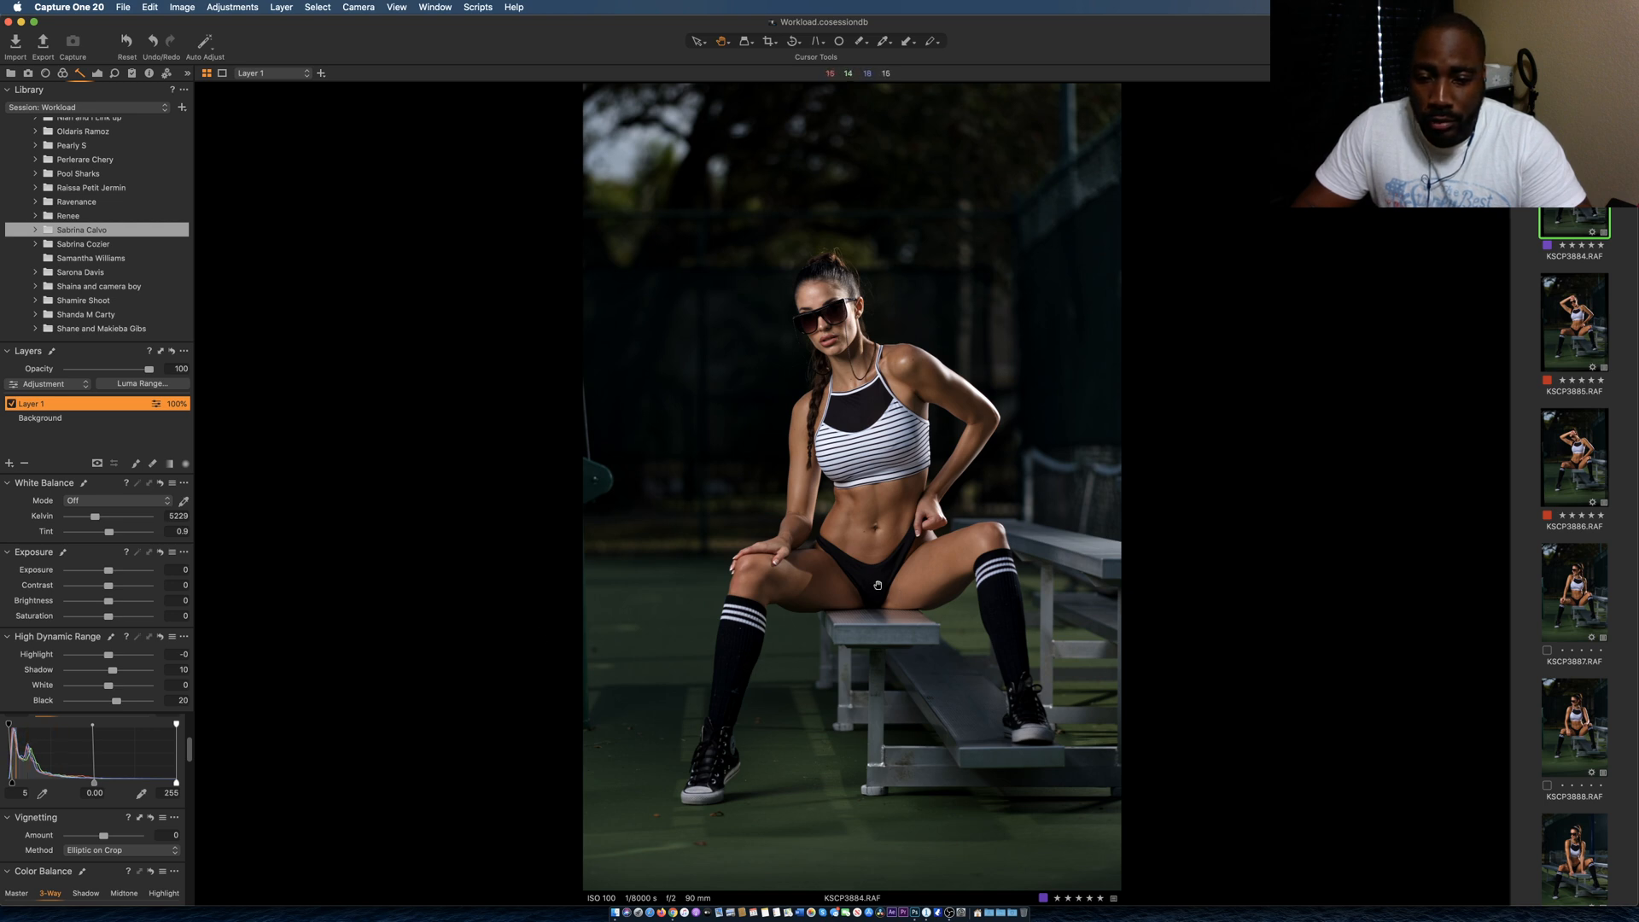
pyautogui.click(11, 404)
pyautogui.click(11, 404)
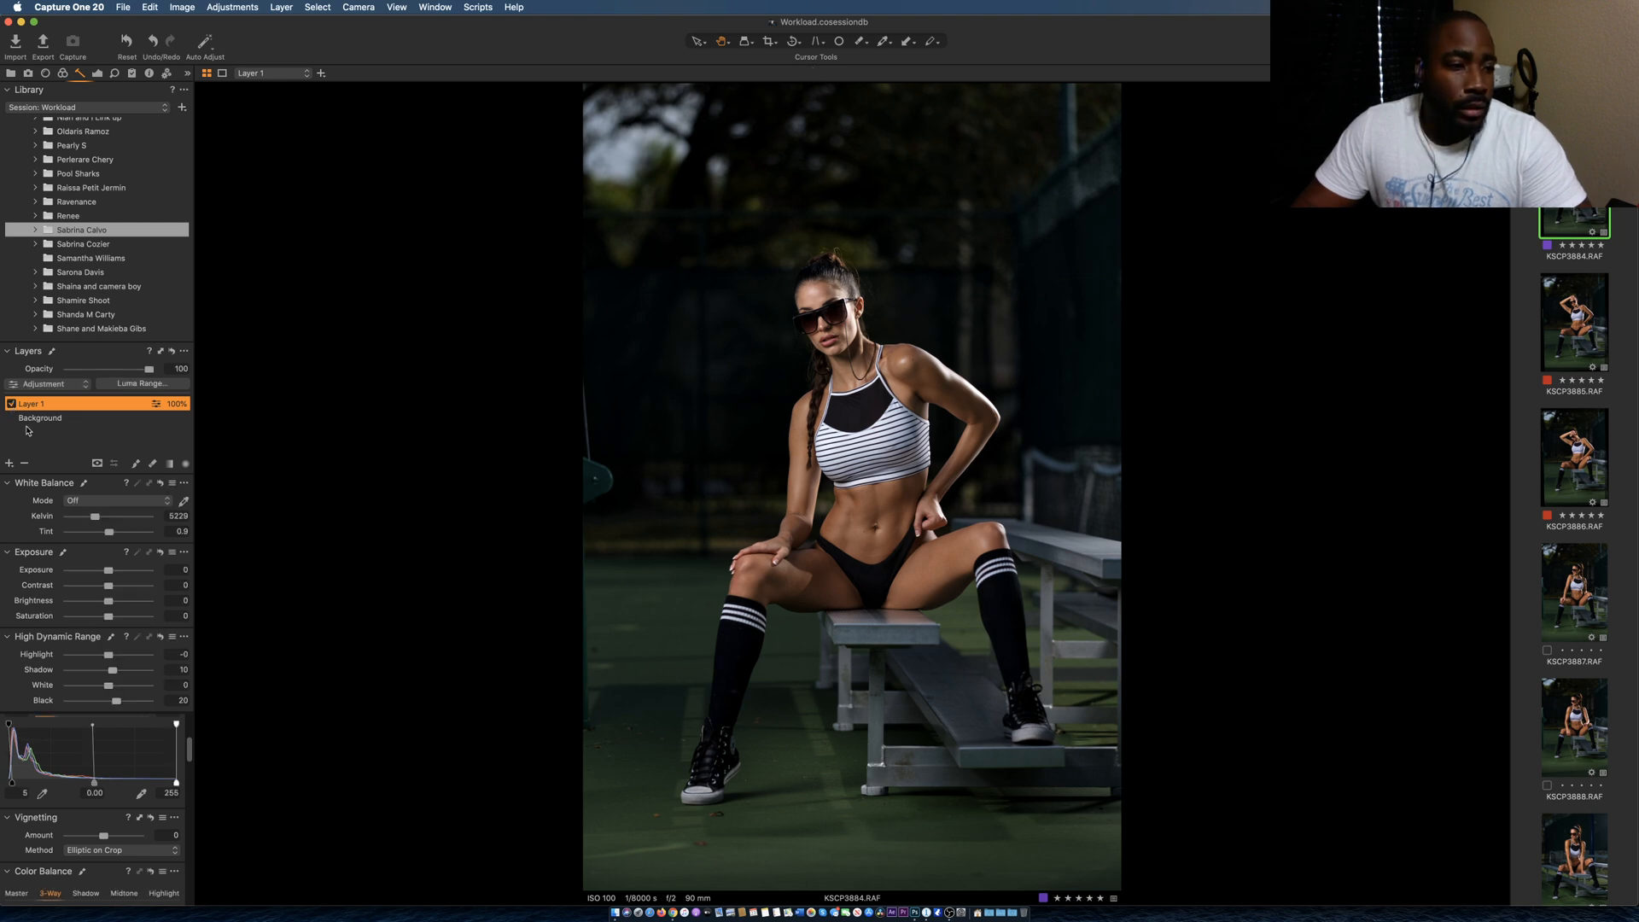
# Set the Background layer's High Dynamic Range shadow to 9.
pyautogui.click(29, 419)
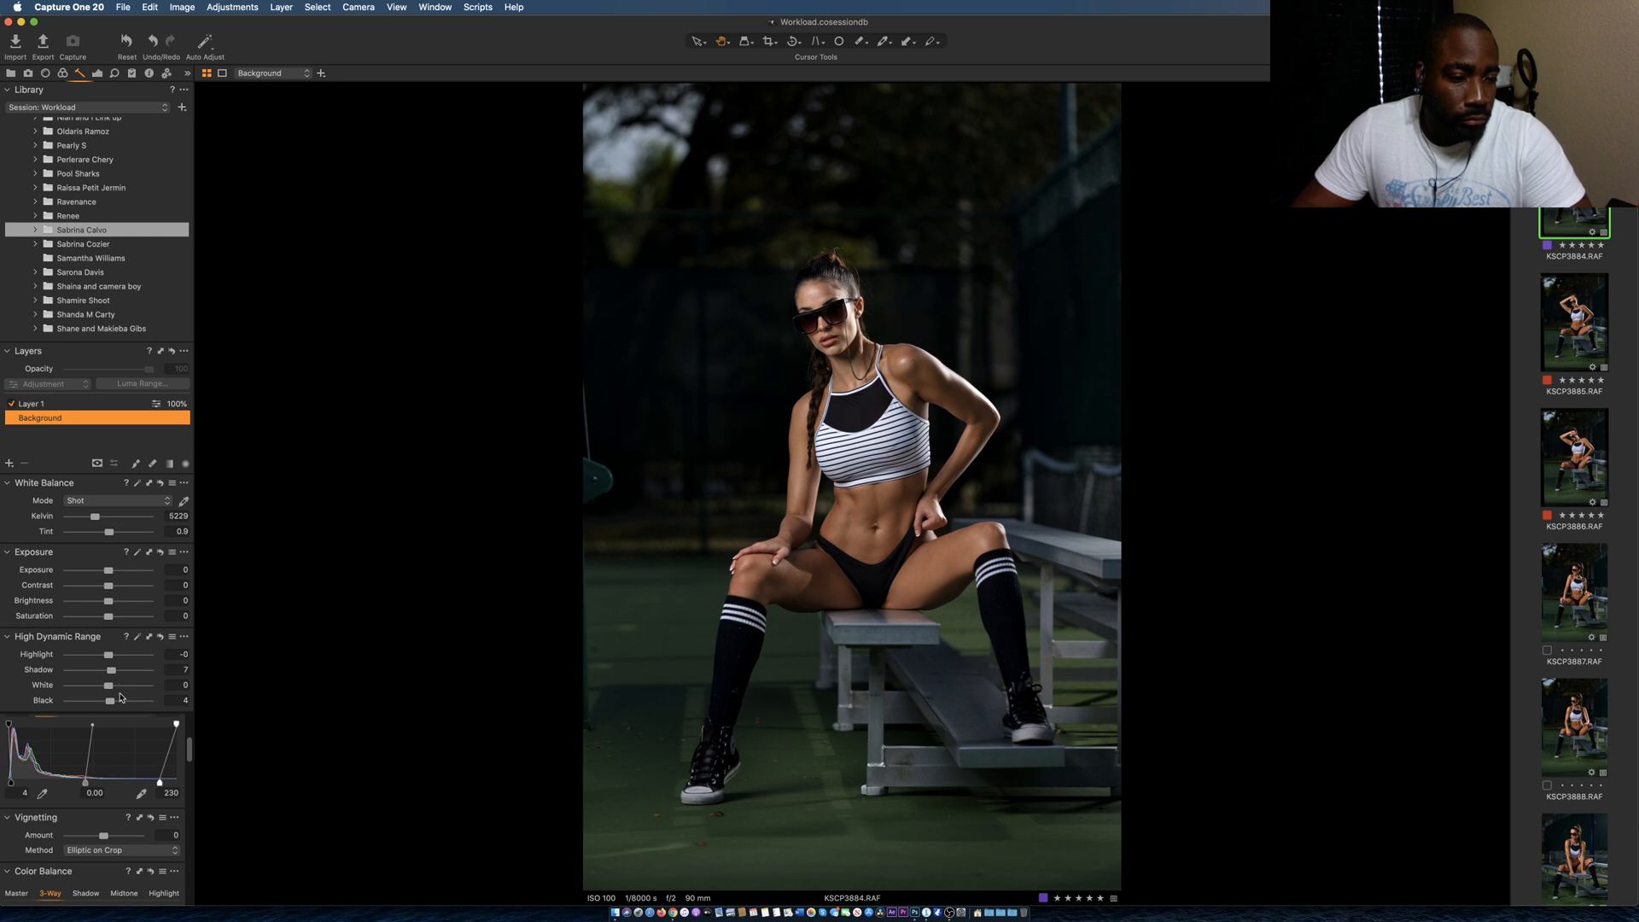
pyautogui.moveTo(117, 672); pyautogui.dragTo(118, 673)
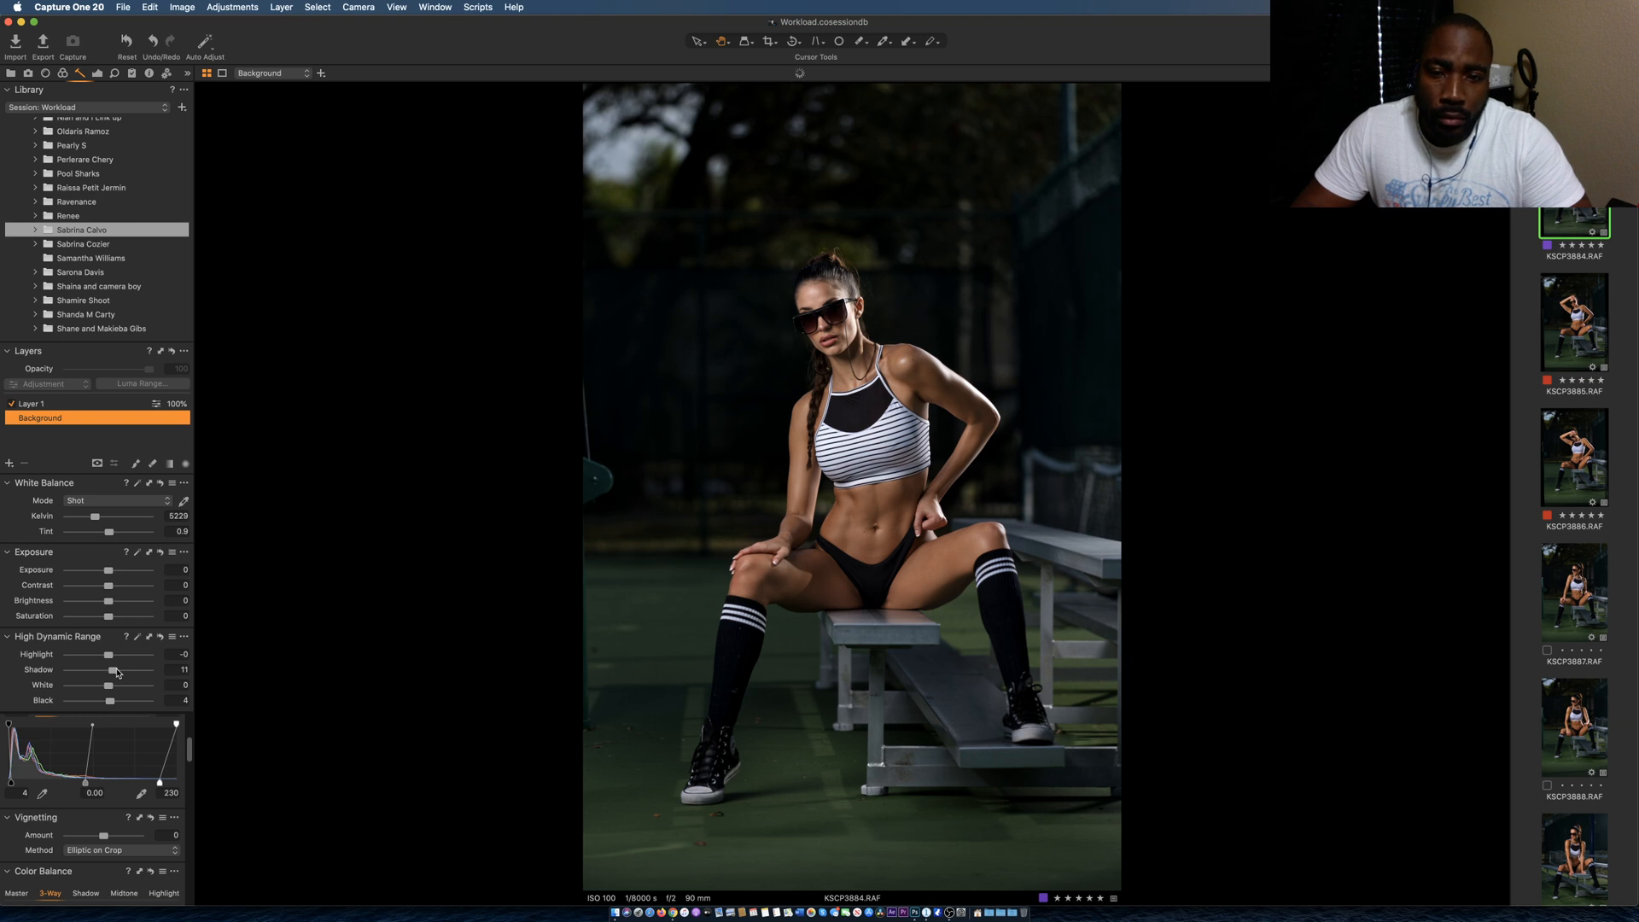
pyautogui.moveTo(116, 670); pyautogui.dragTo(112, 673)
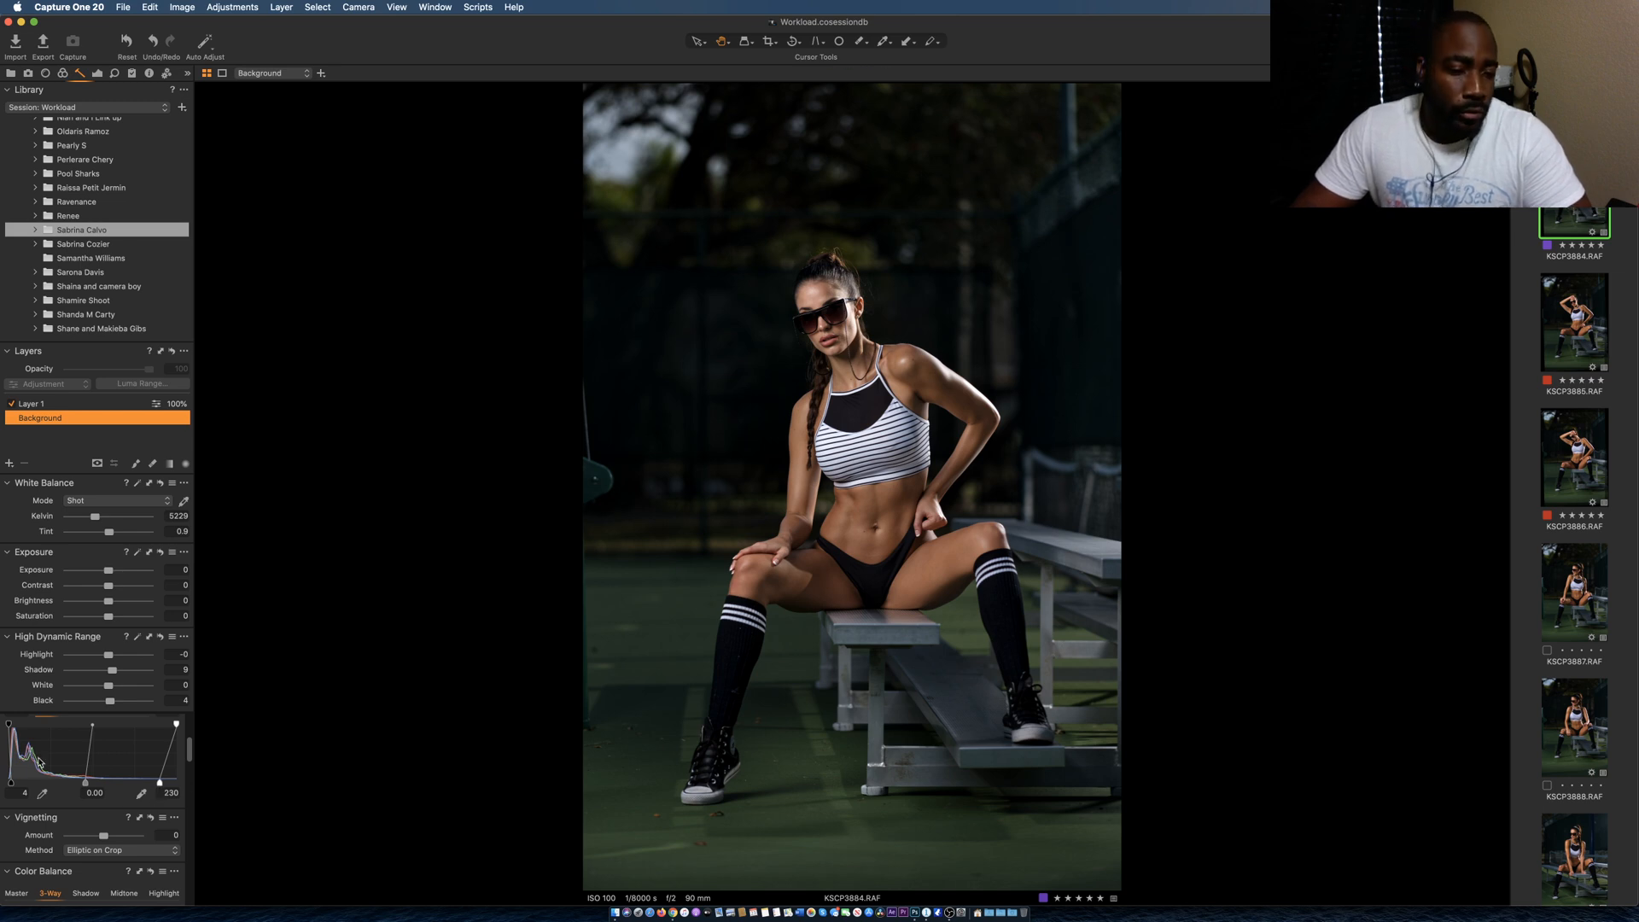
pyautogui.scroll(-5, 37, 820)
pyautogui.scroll(-10, 37, 819)
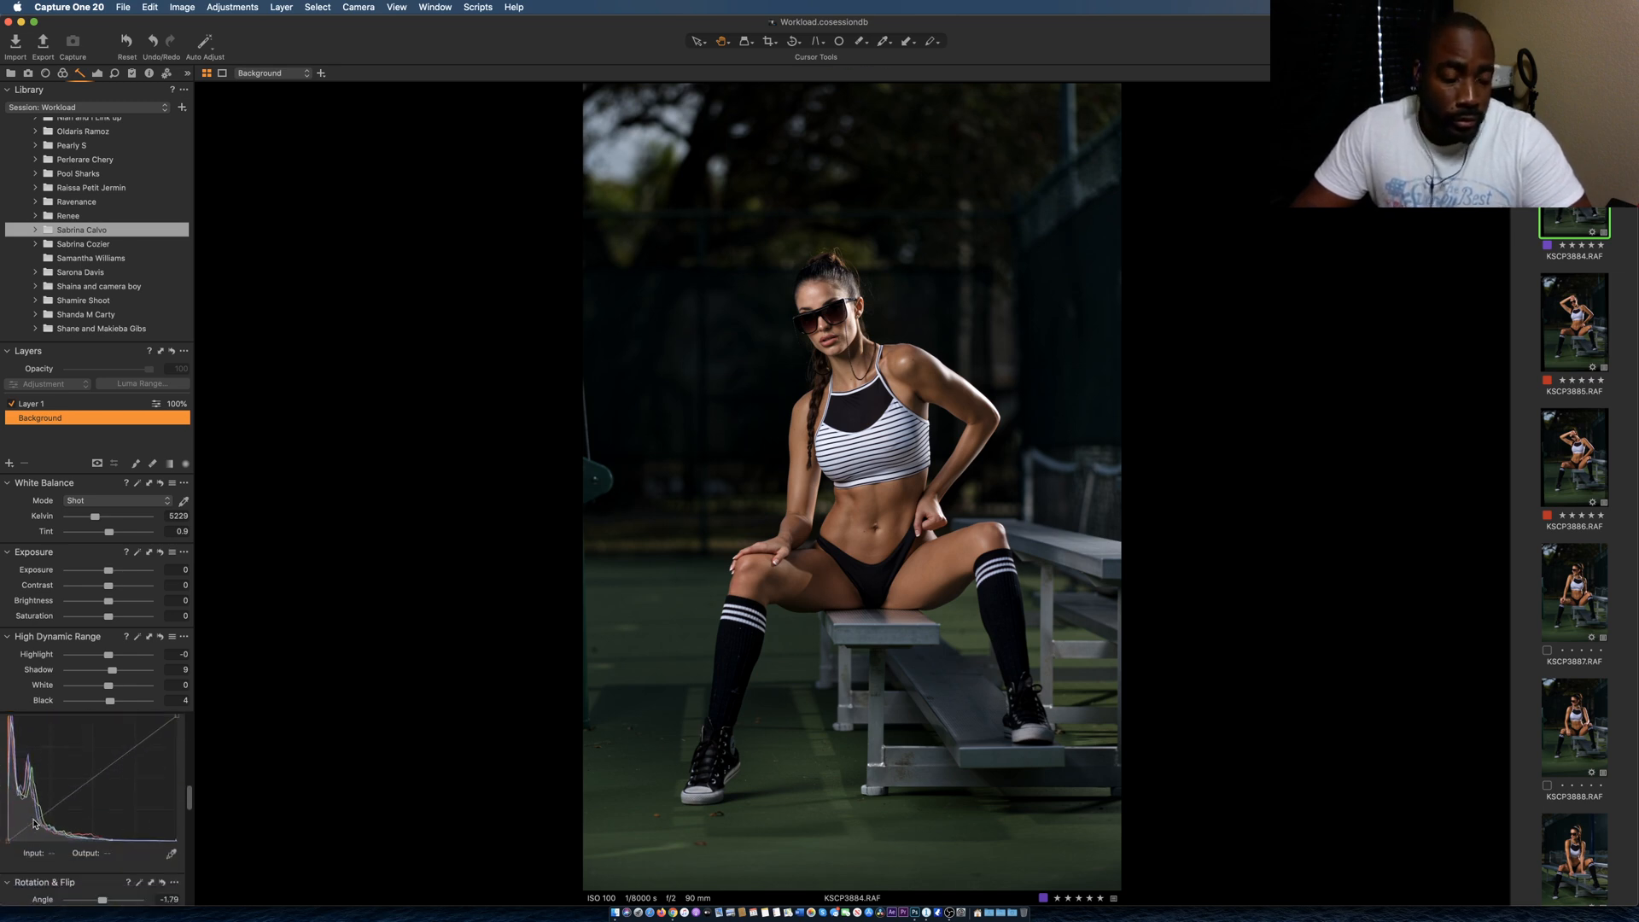
pyautogui.scroll(-2, 34, 826)
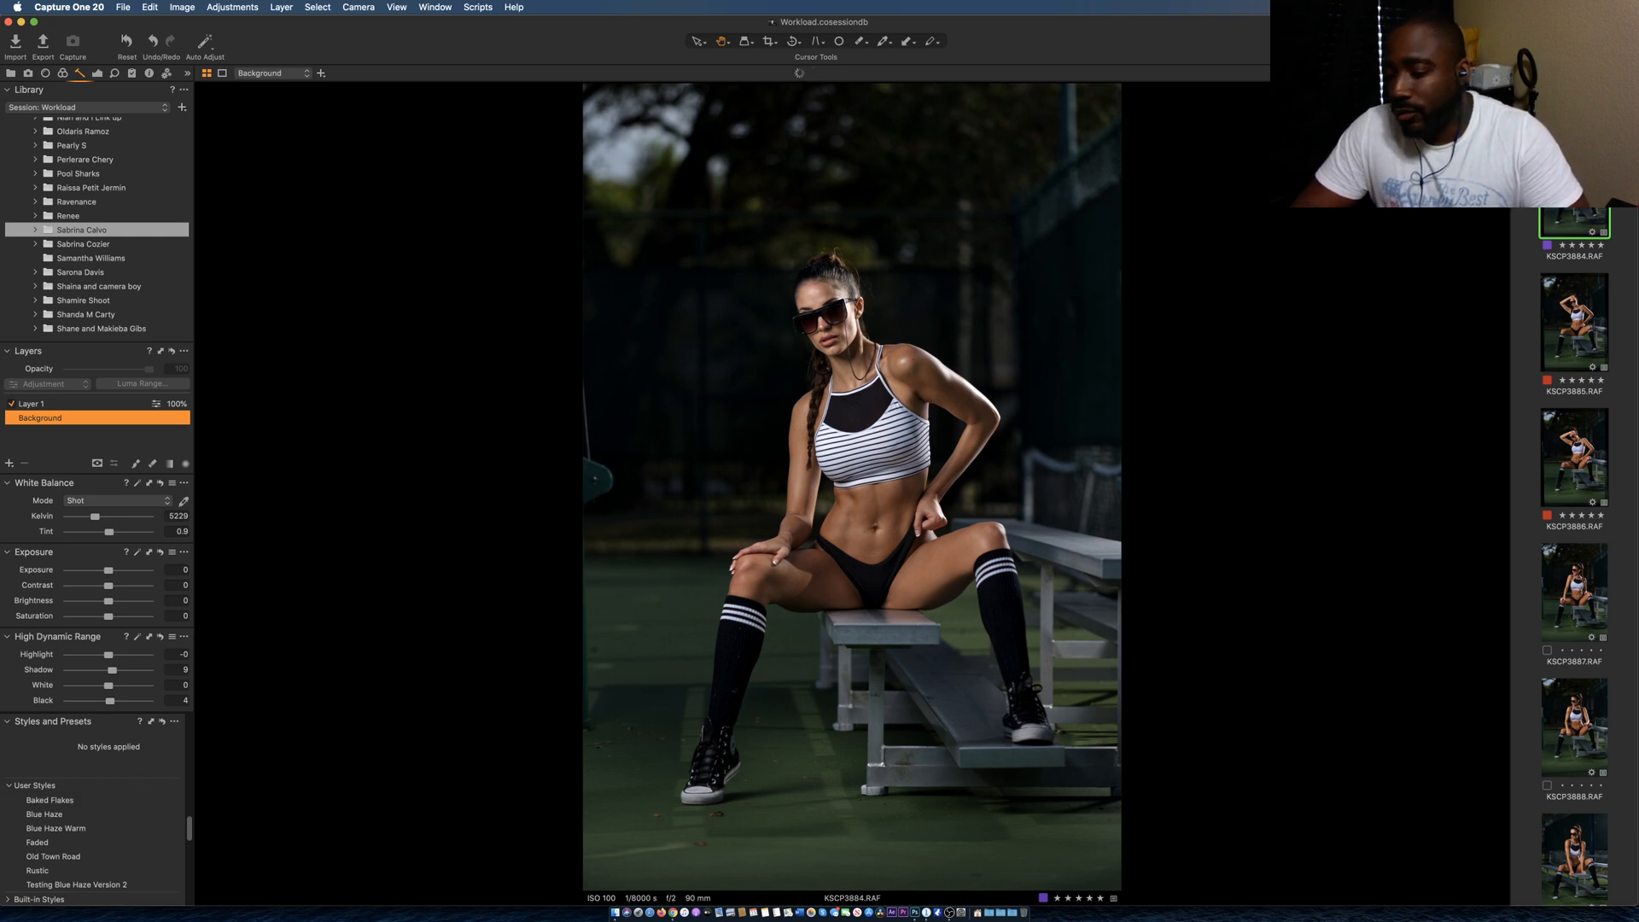
# Send KSCP3884.RAF to Adobe Photoshop 2020 as an uncompressed 16-bit TIFF in sRGB at 300 px/in and 100% scale.
pyautogui.rightClick(1566, 215)
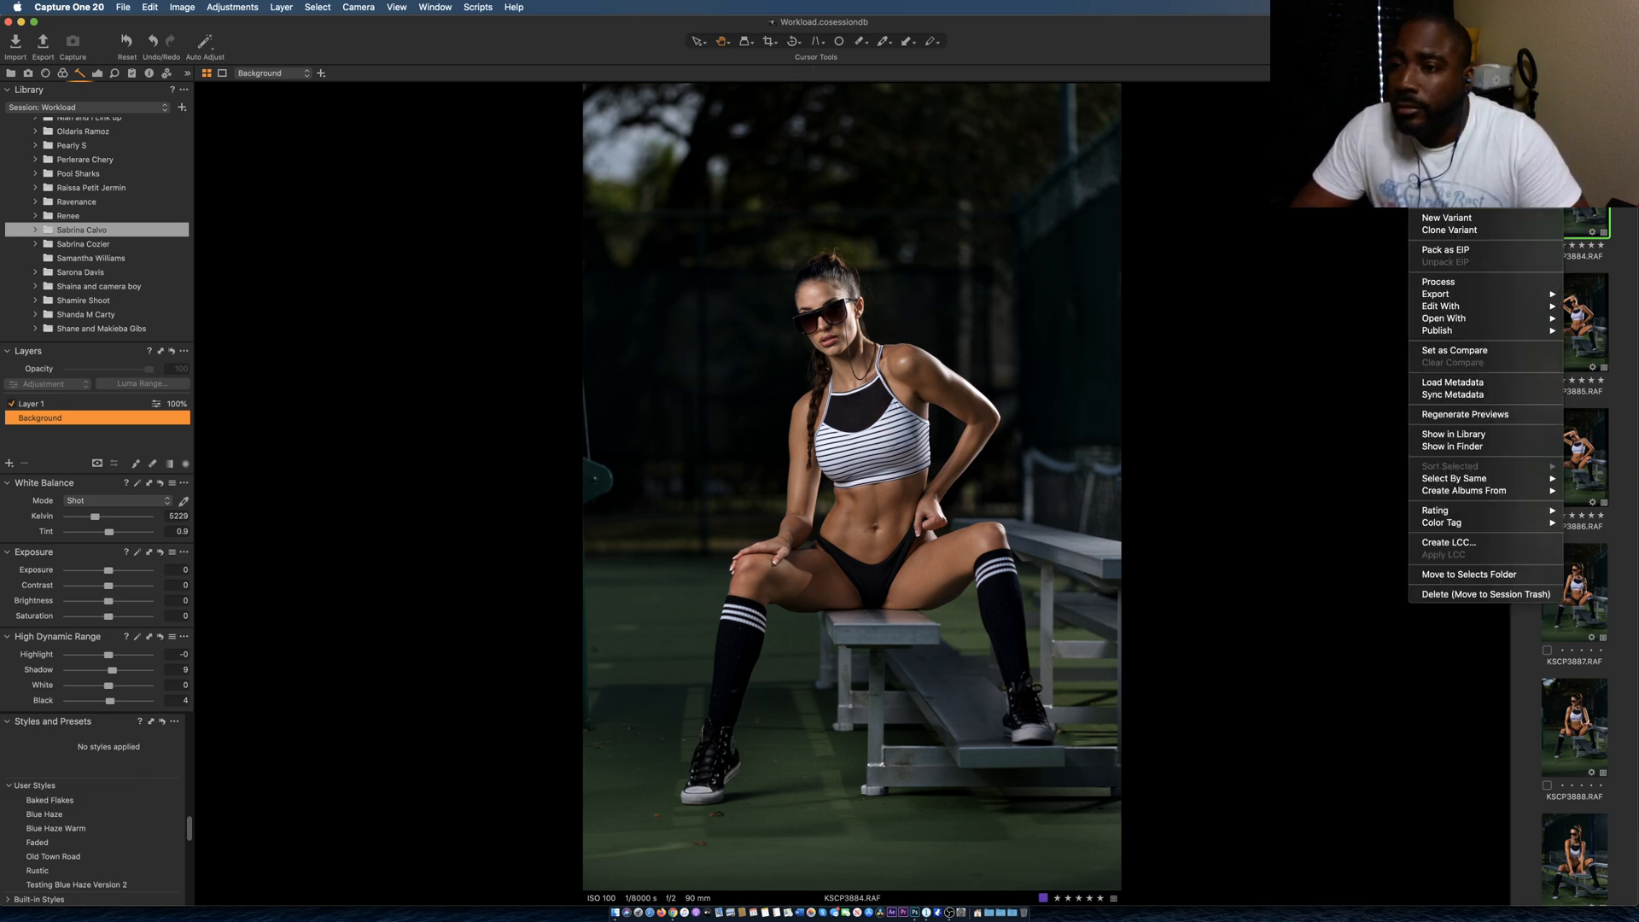
pyautogui.moveTo(1465, 309)
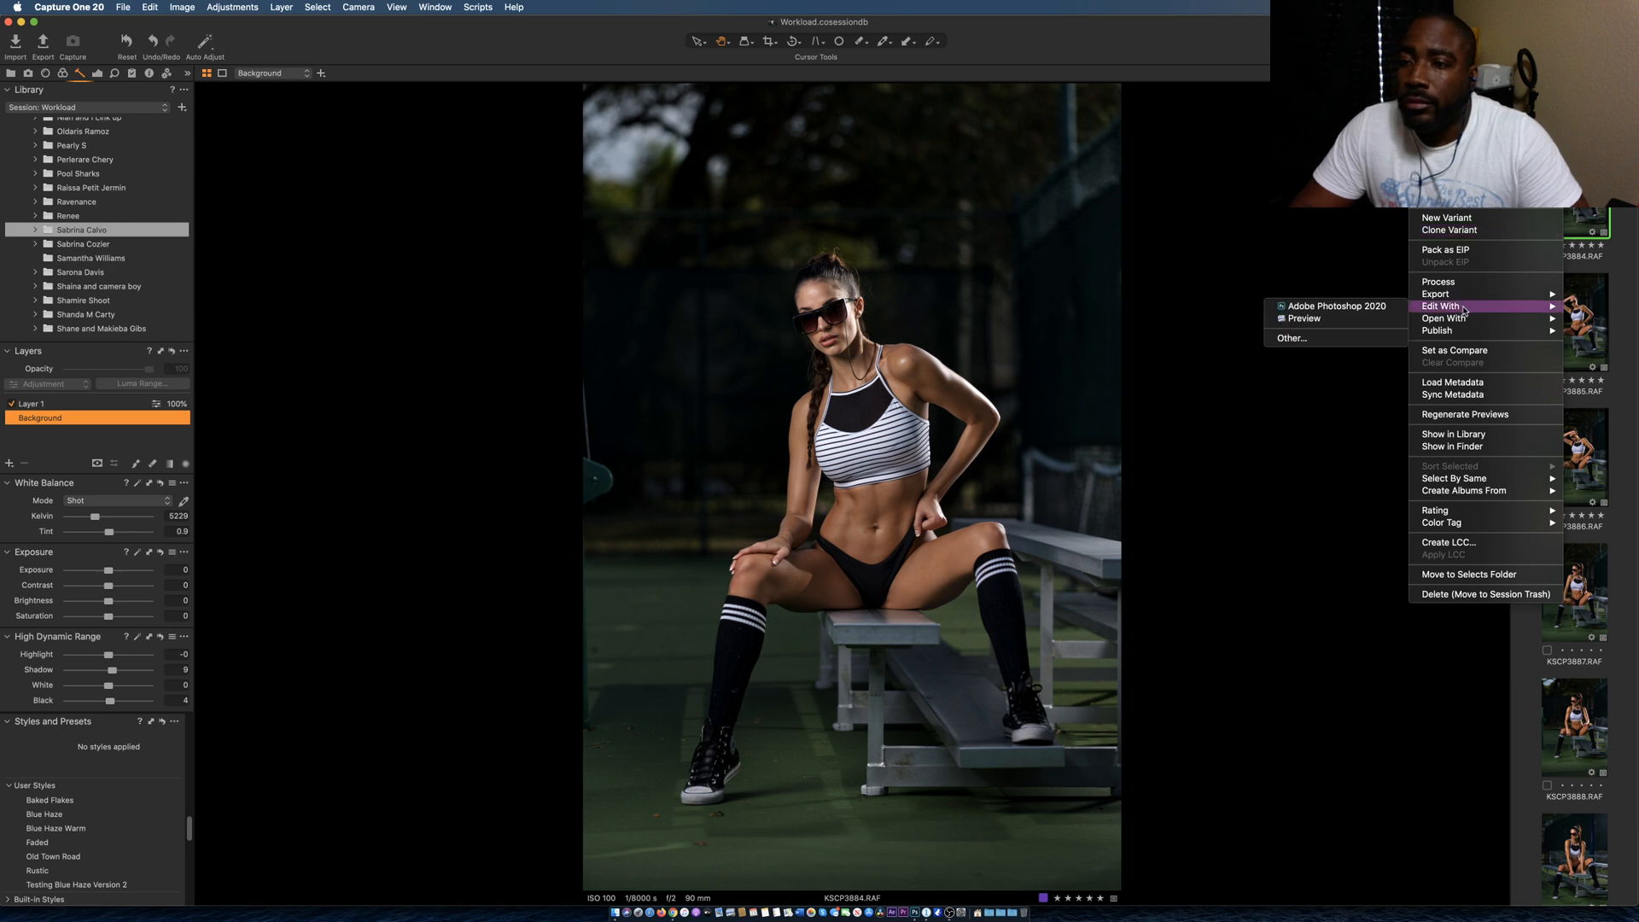
pyautogui.click(1354, 309)
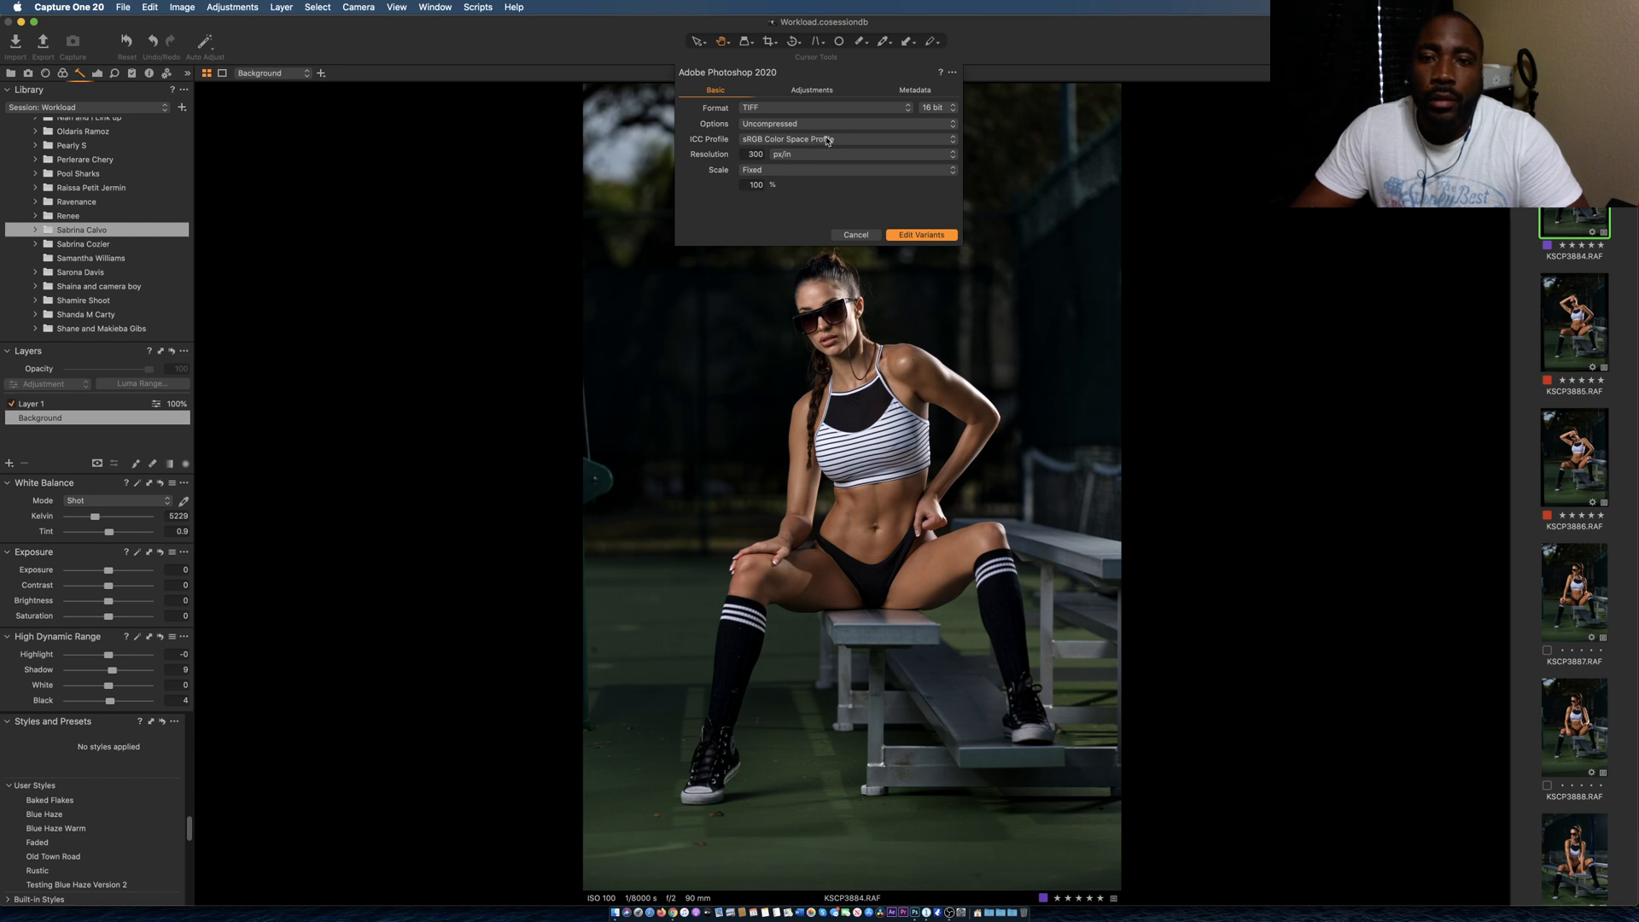
pyautogui.click(897, 236)
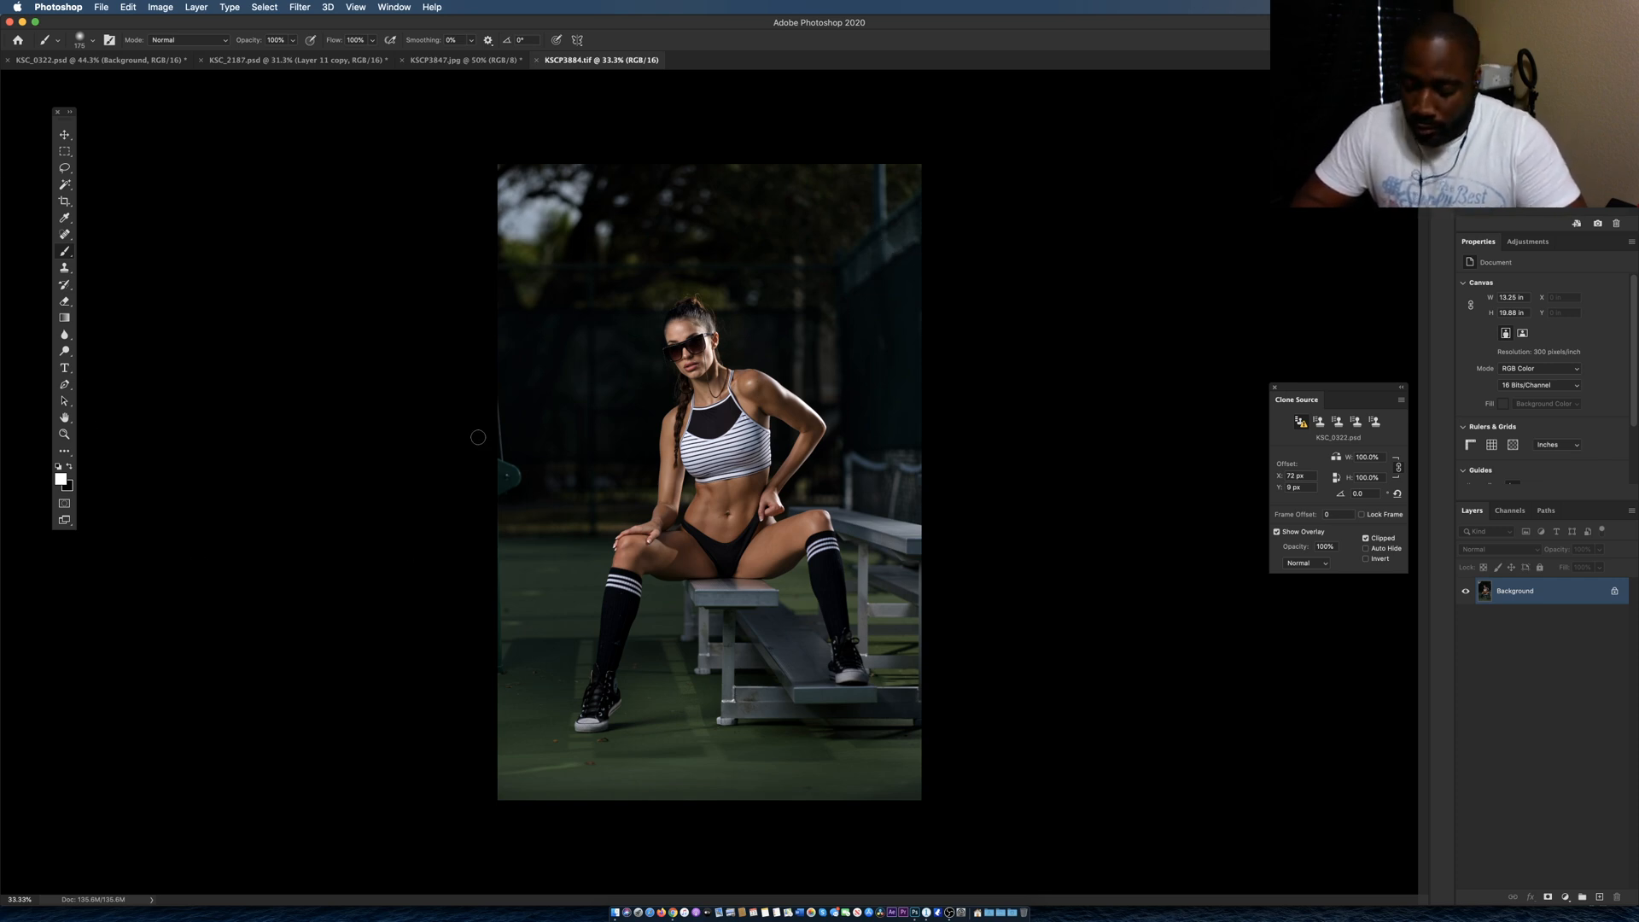
# Duplicate the background layer and patch out the green object and its hanging line at the photo's left edge.
pyautogui.press('super+j')
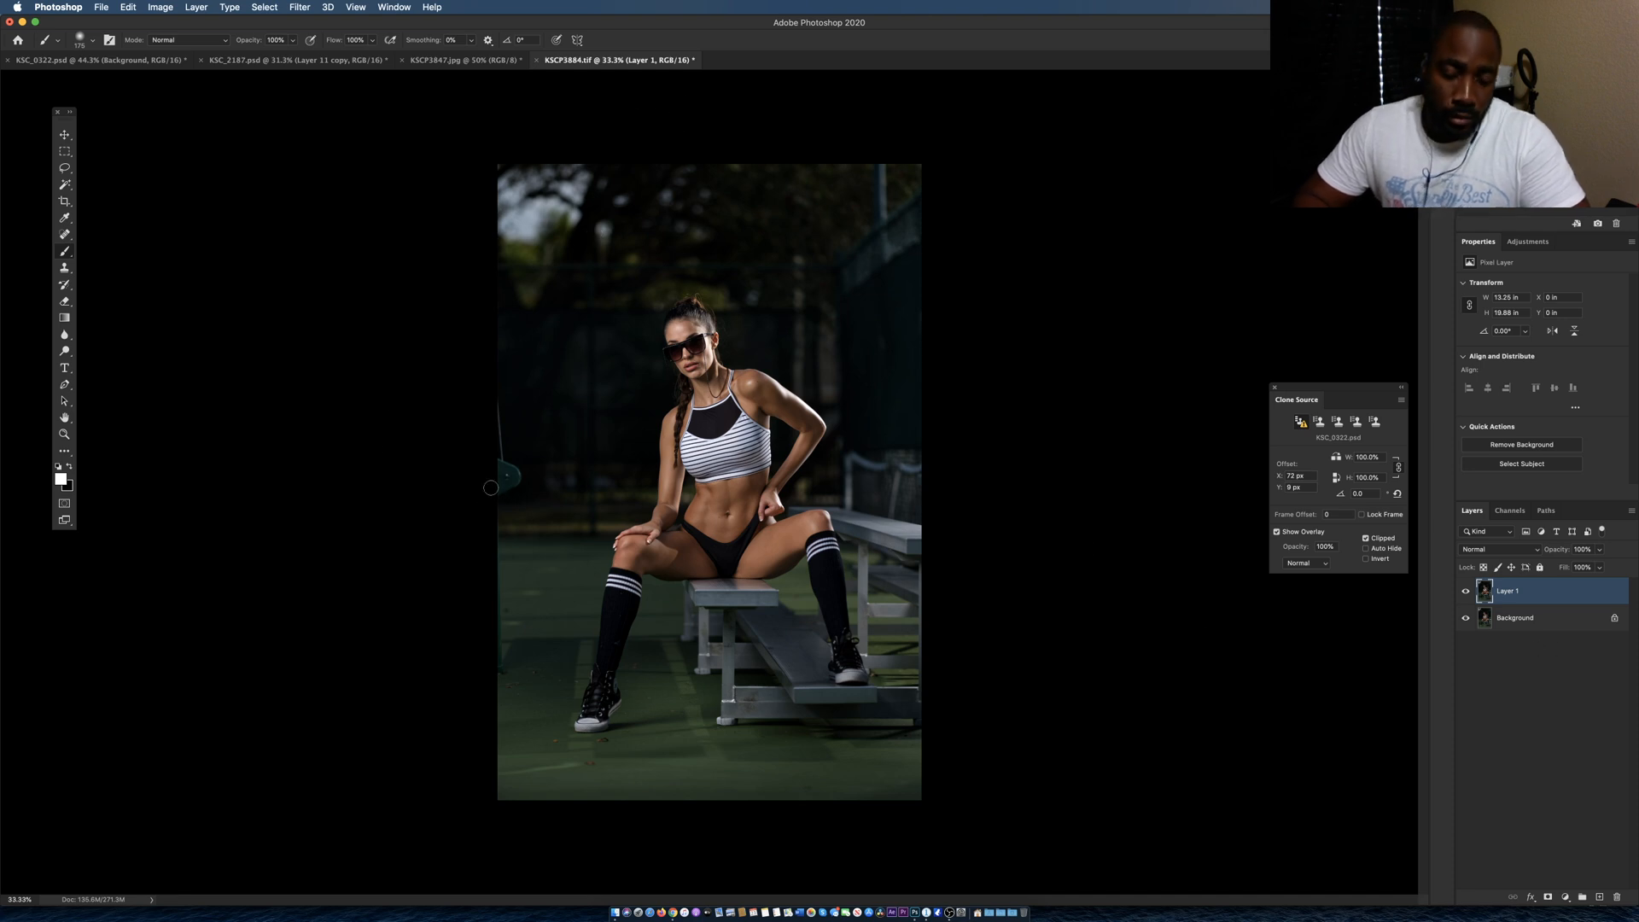
pyautogui.press('j')
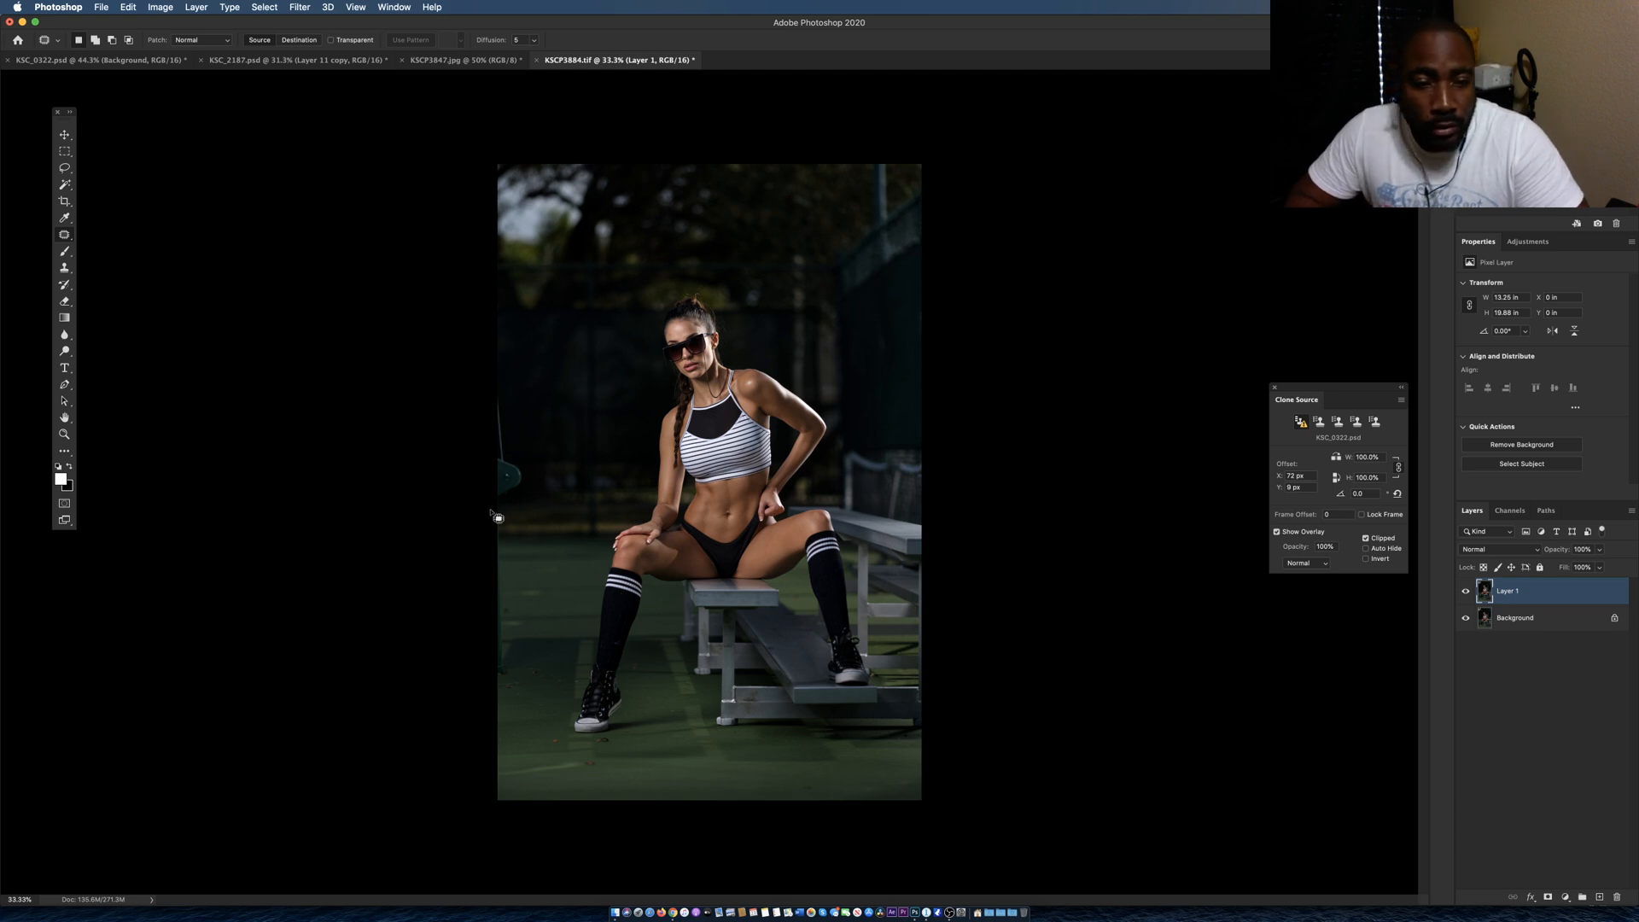
pyautogui.moveTo(501, 508)
pyautogui.mouseDown()
pyautogui.moveTo(495, 383)
pyautogui.moveTo(486, 473)
pyautogui.moveTo(506, 464)
pyautogui.moveTo(512, 350)
pyautogui.mouseUp()
pyautogui.press('super+d')
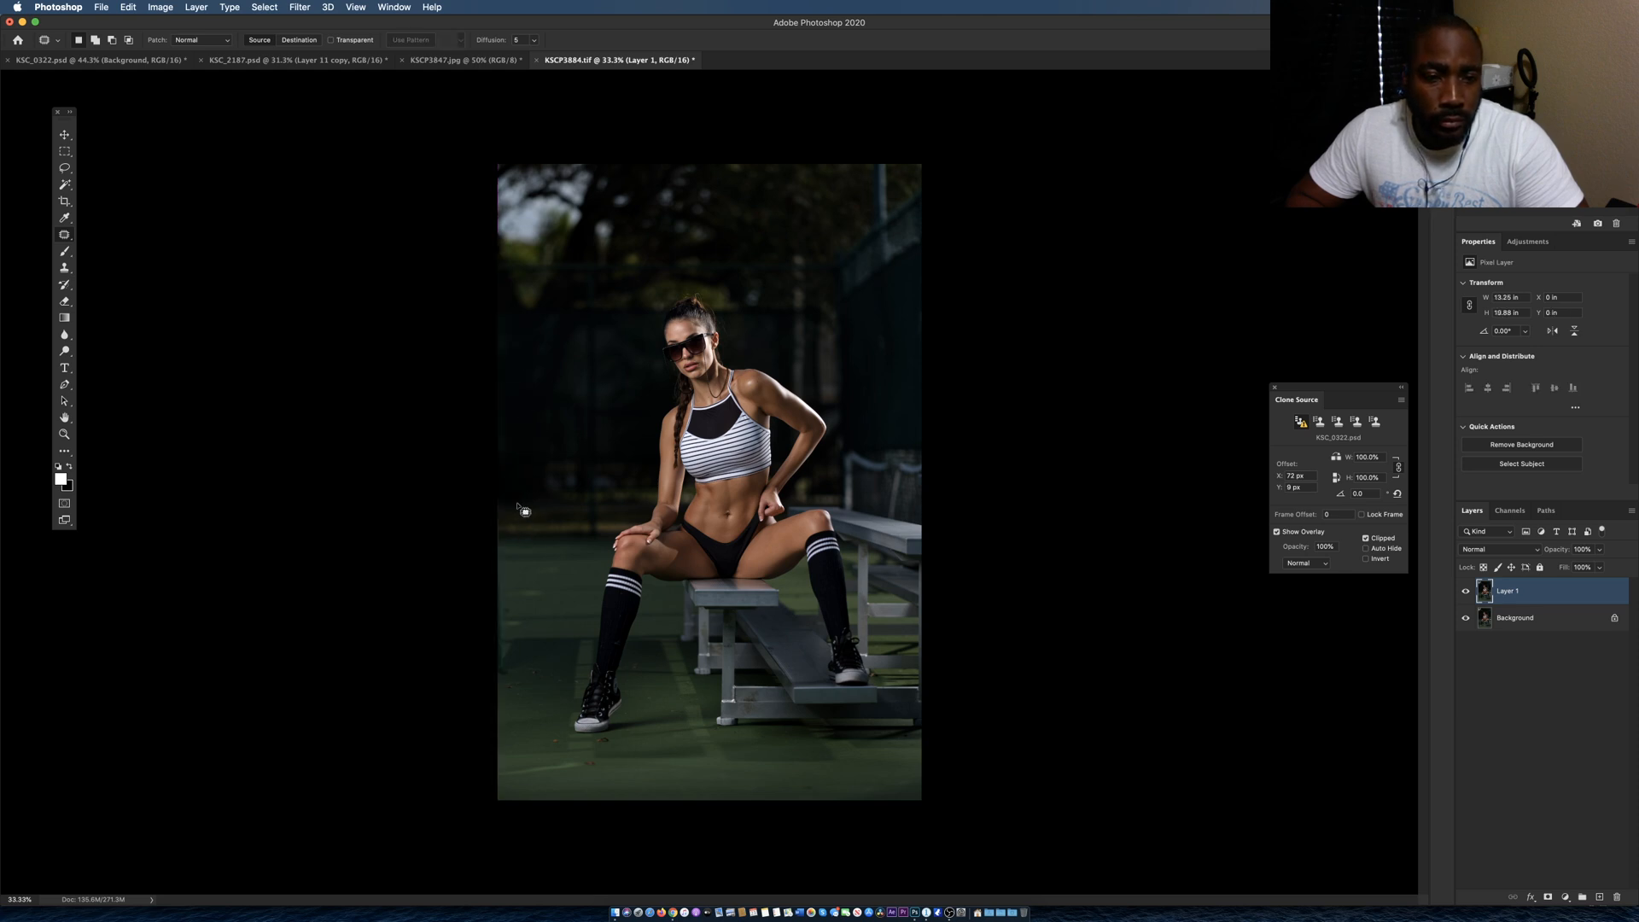
pyautogui.moveTo(499, 466)
pyautogui.mouseDown()
pyautogui.moveTo(502, 391)
pyautogui.moveTo(495, 472)
pyautogui.mouseUp()
pyautogui.moveTo(499, 439); pyautogui.dragTo(515, 452)
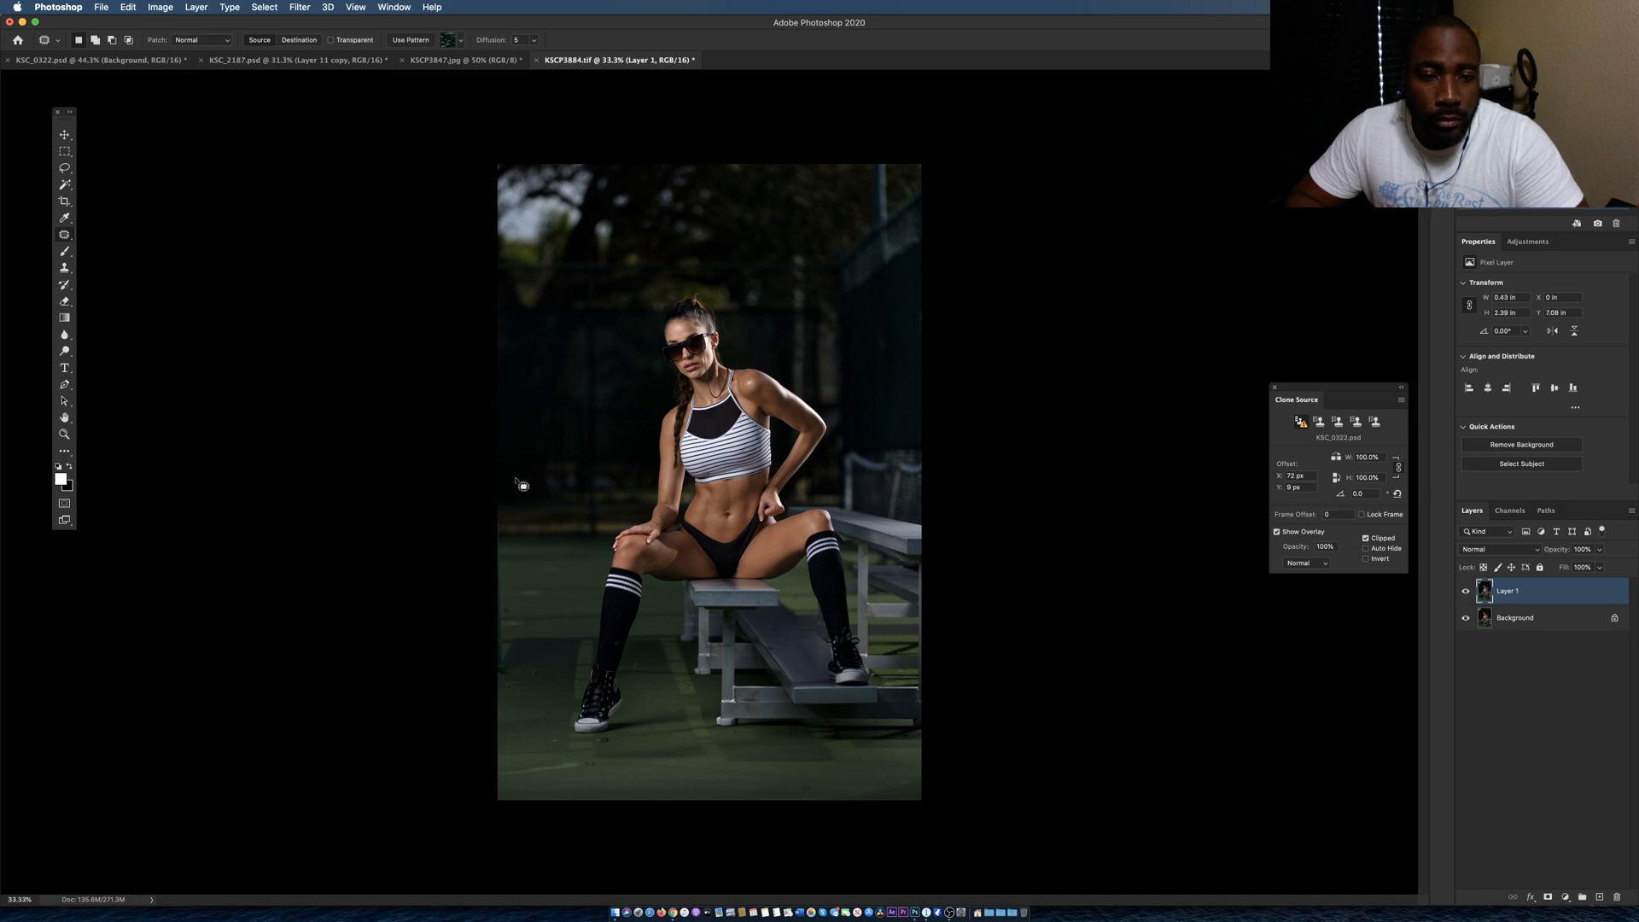
pyautogui.press('super+d')
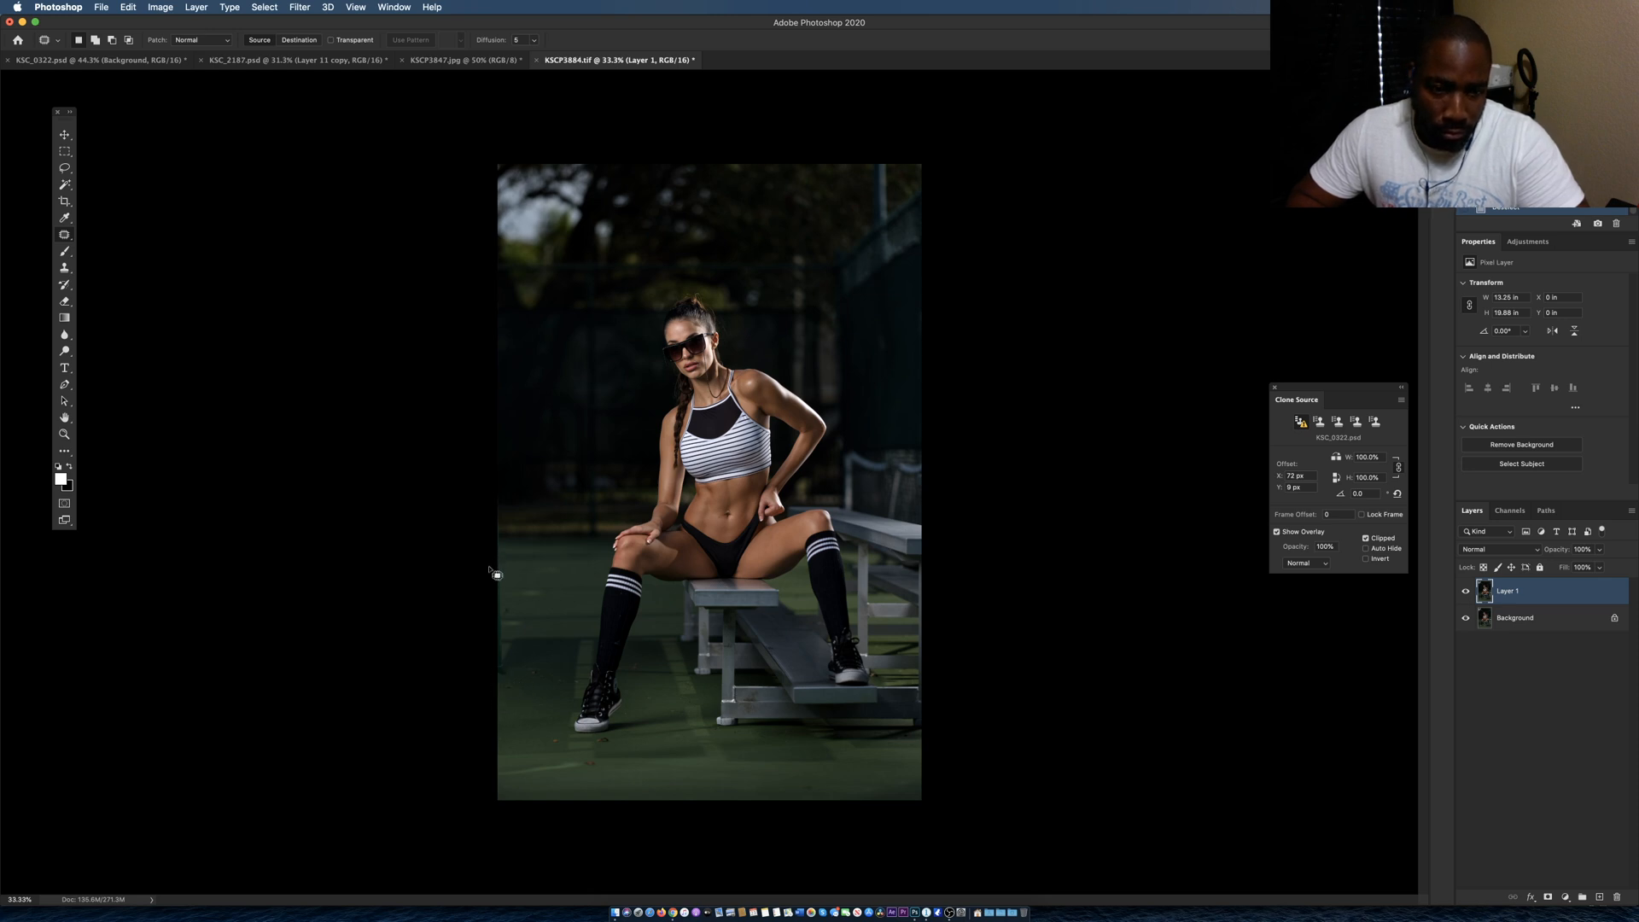
# Merge the patched layer into the background and add a new empty layer above it.
pyautogui.press('super+0')
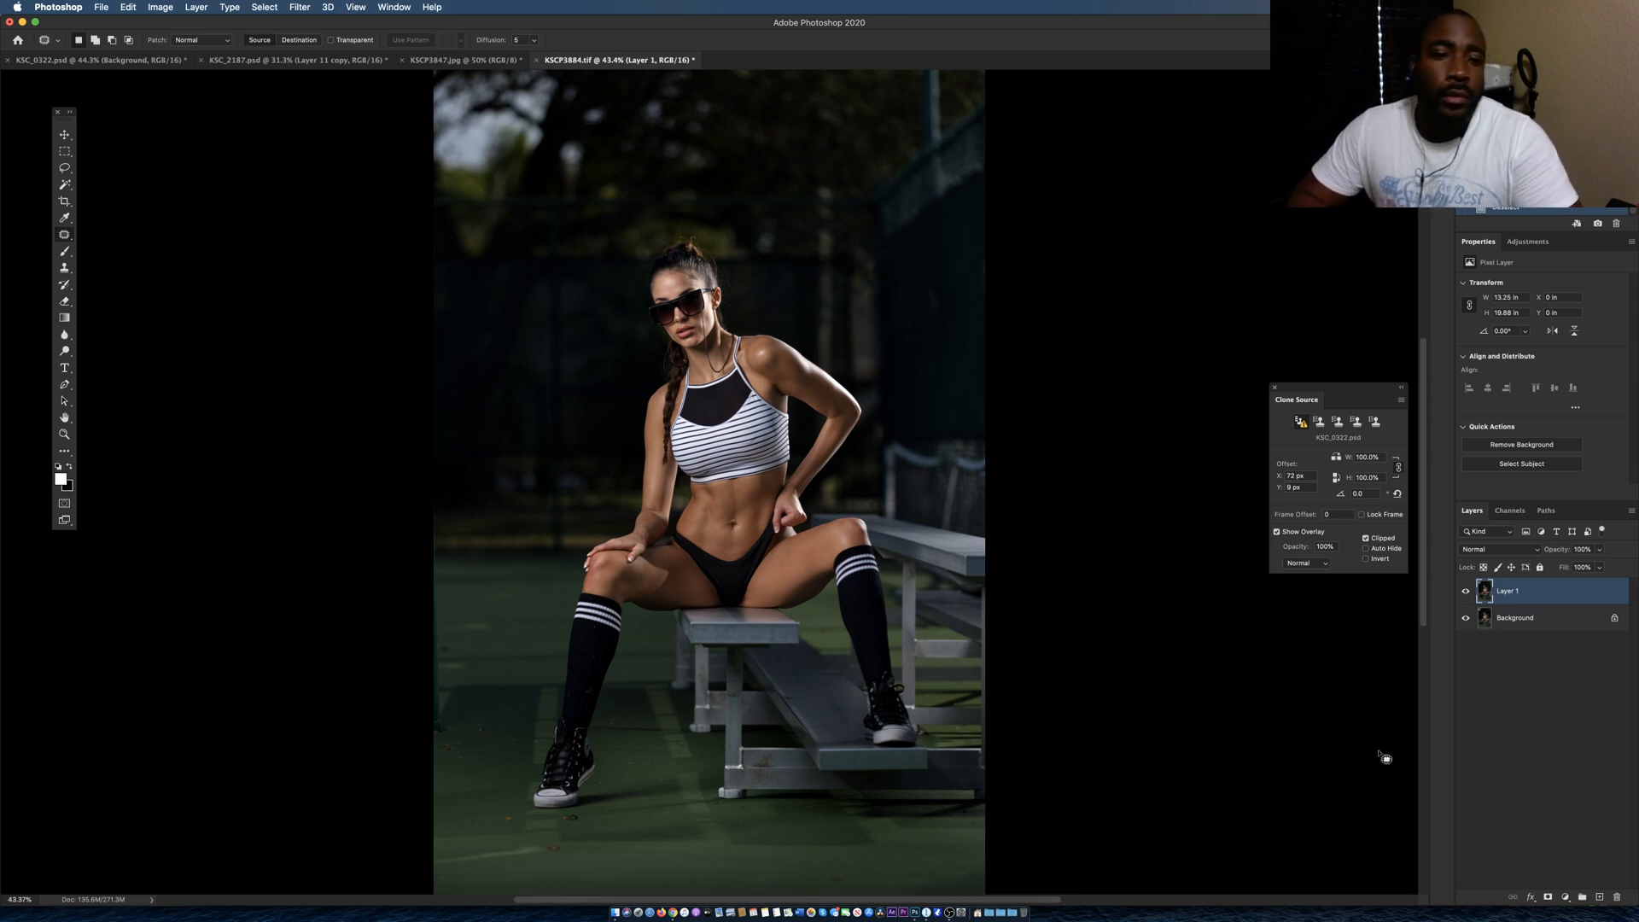
pyautogui.press('super+j')
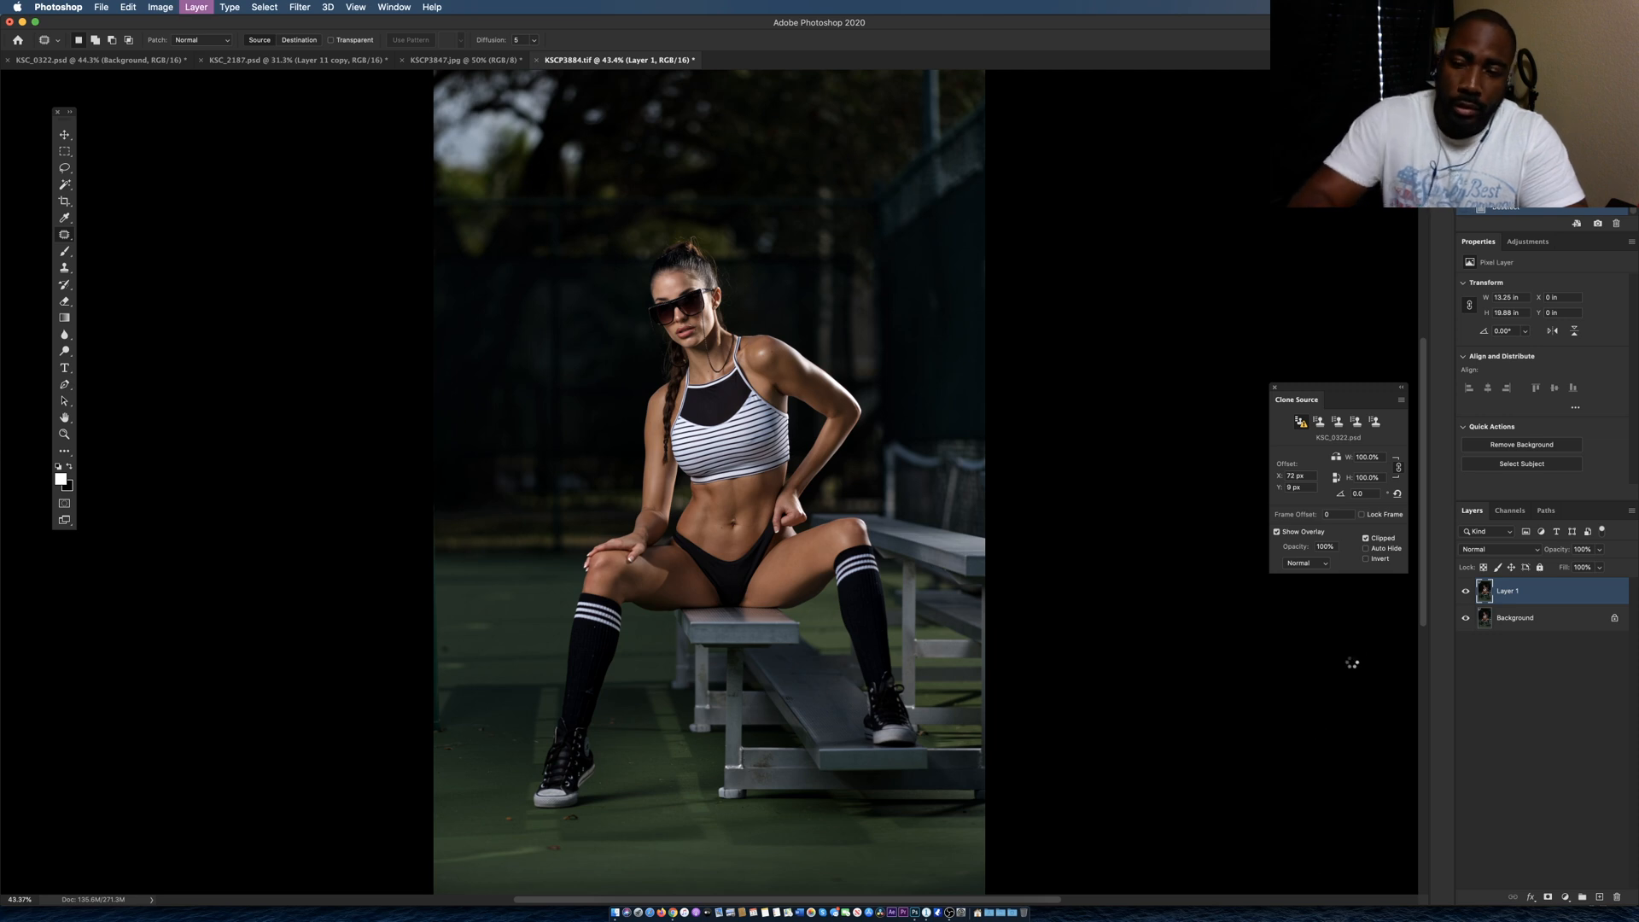
pyautogui.press('super+e')
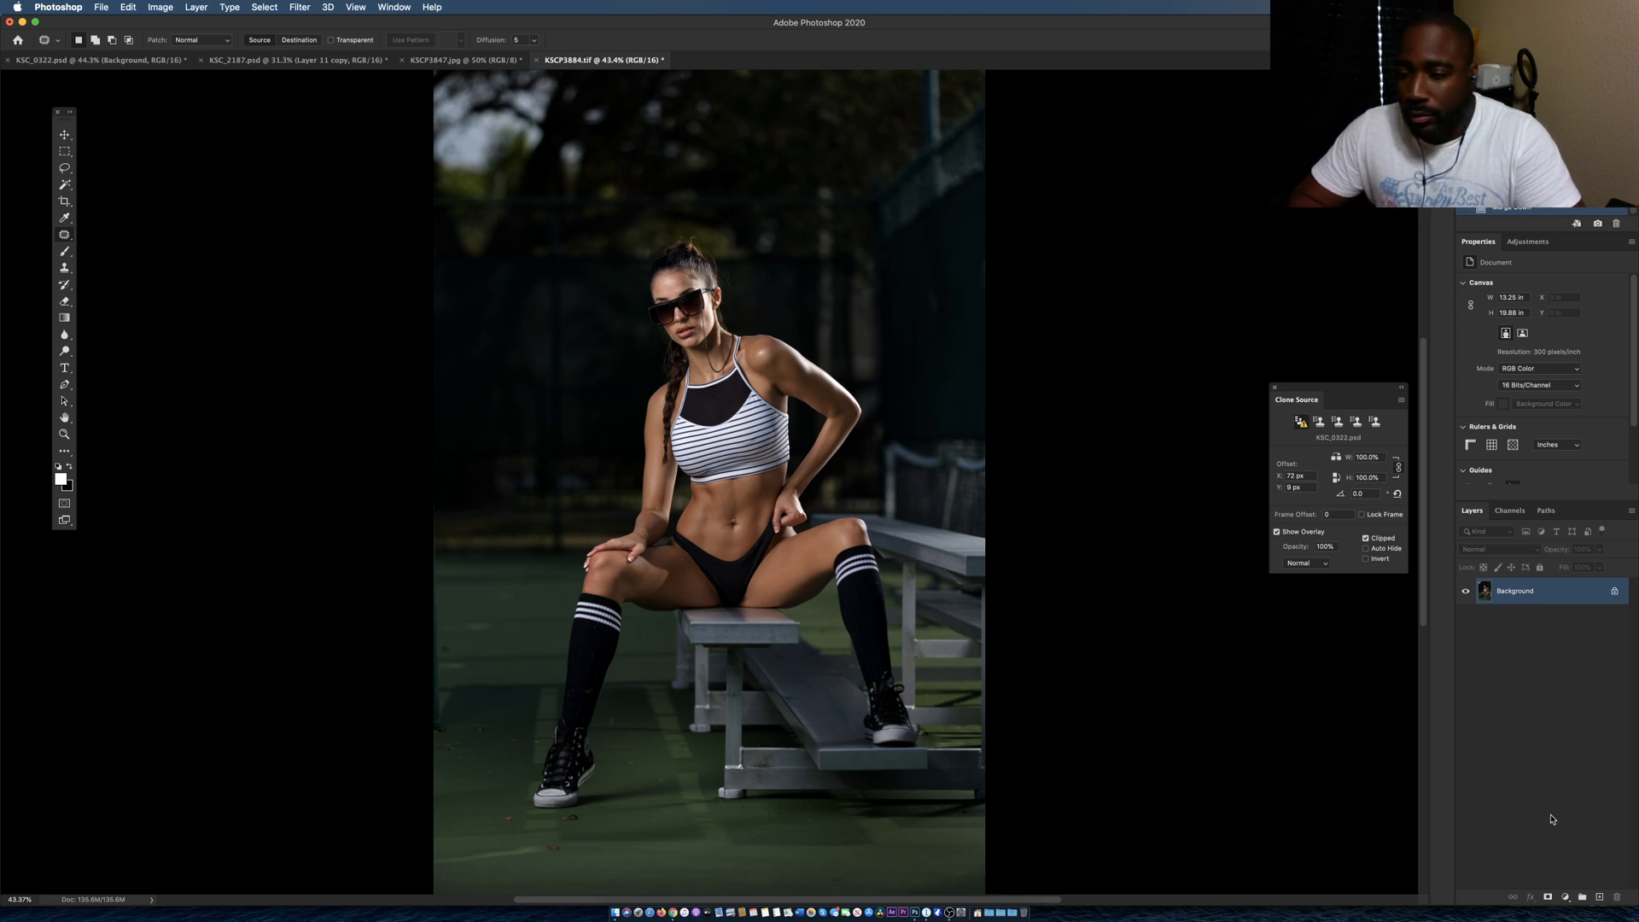
pyautogui.click(1599, 898)
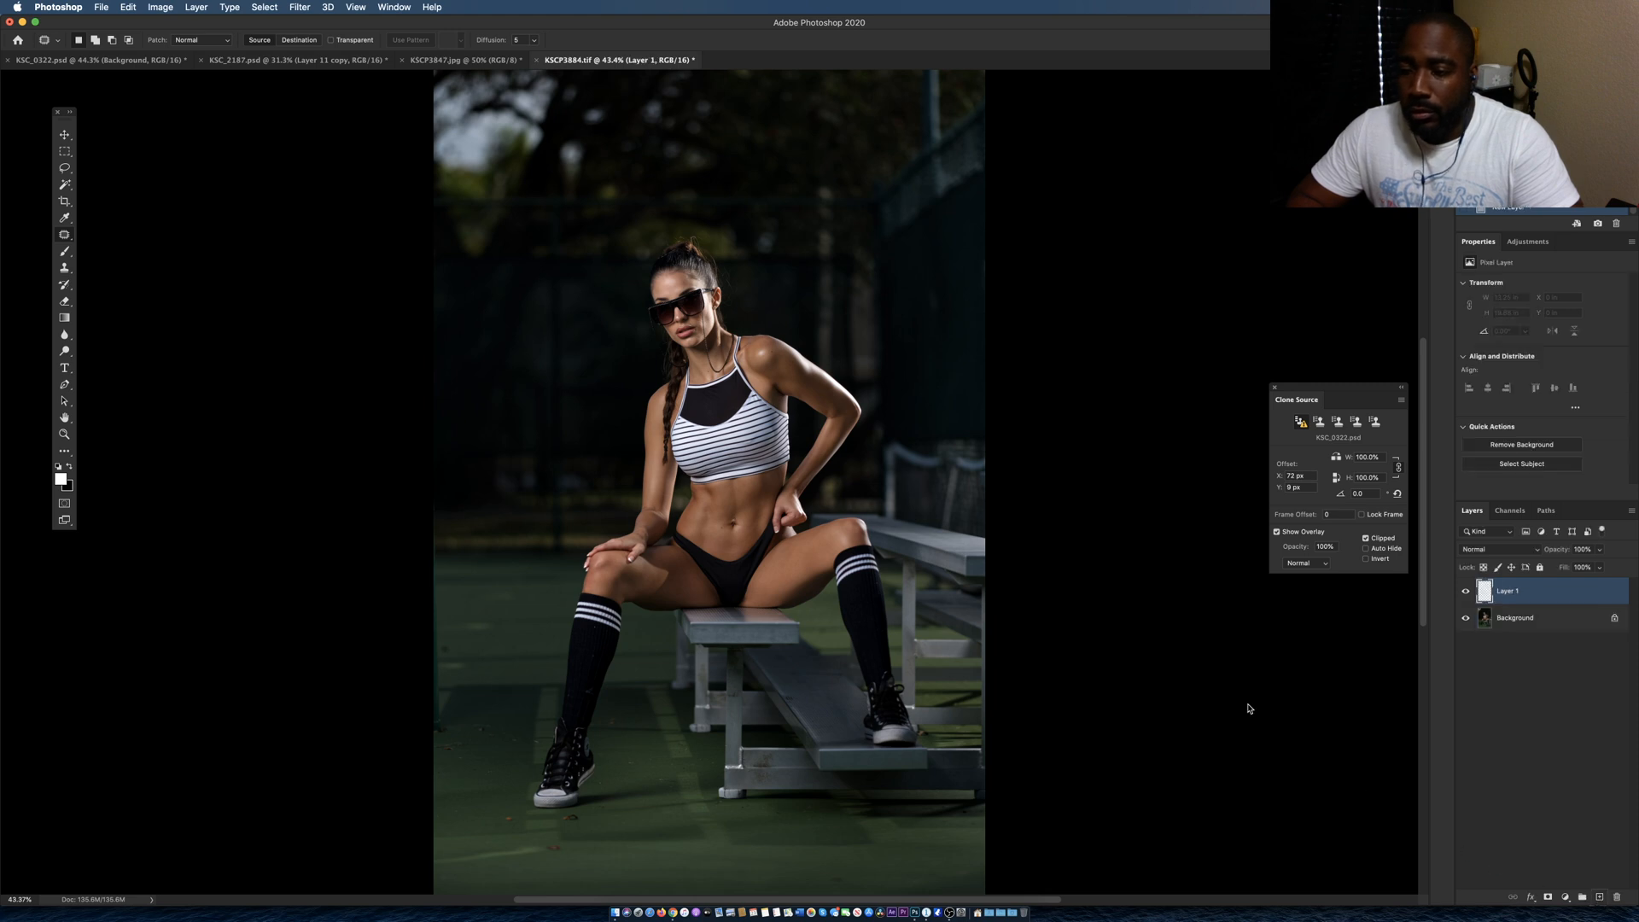
# Clone clean court and fence texture over the remnants along the photo's left edge, using a soft Clone Stamp brush enlarged to 250 px.
pyautogui.press('s')
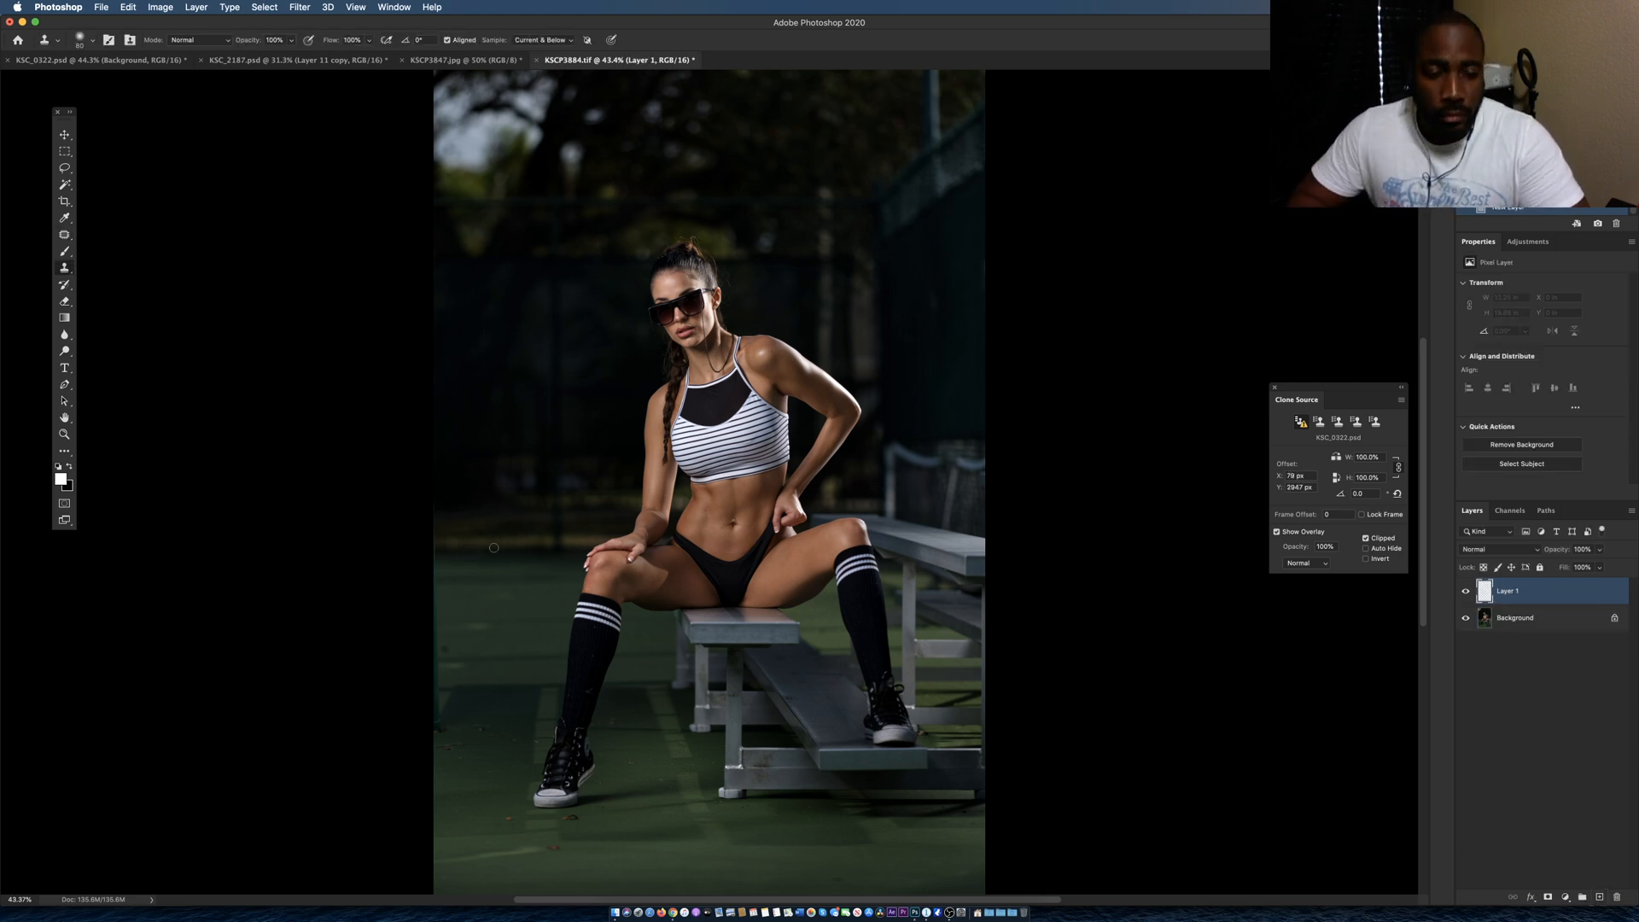
pyautogui.rightClick(512, 538)
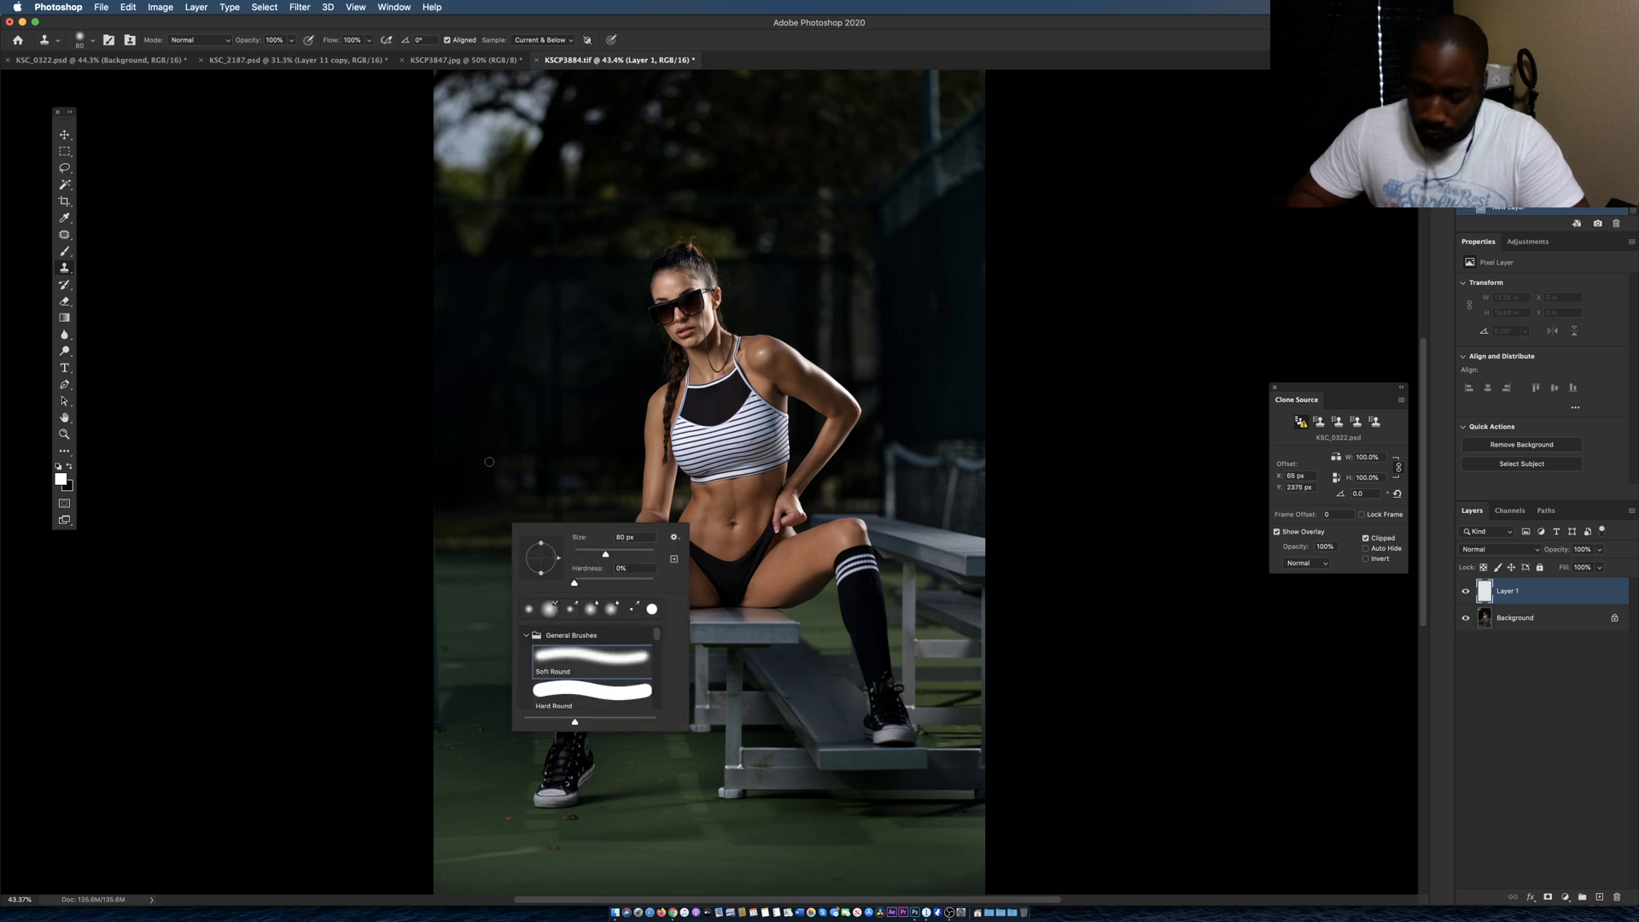
pyautogui.keyDown('alt'); pyautogui.click(483, 551); pyautogui.keyUp('alt')
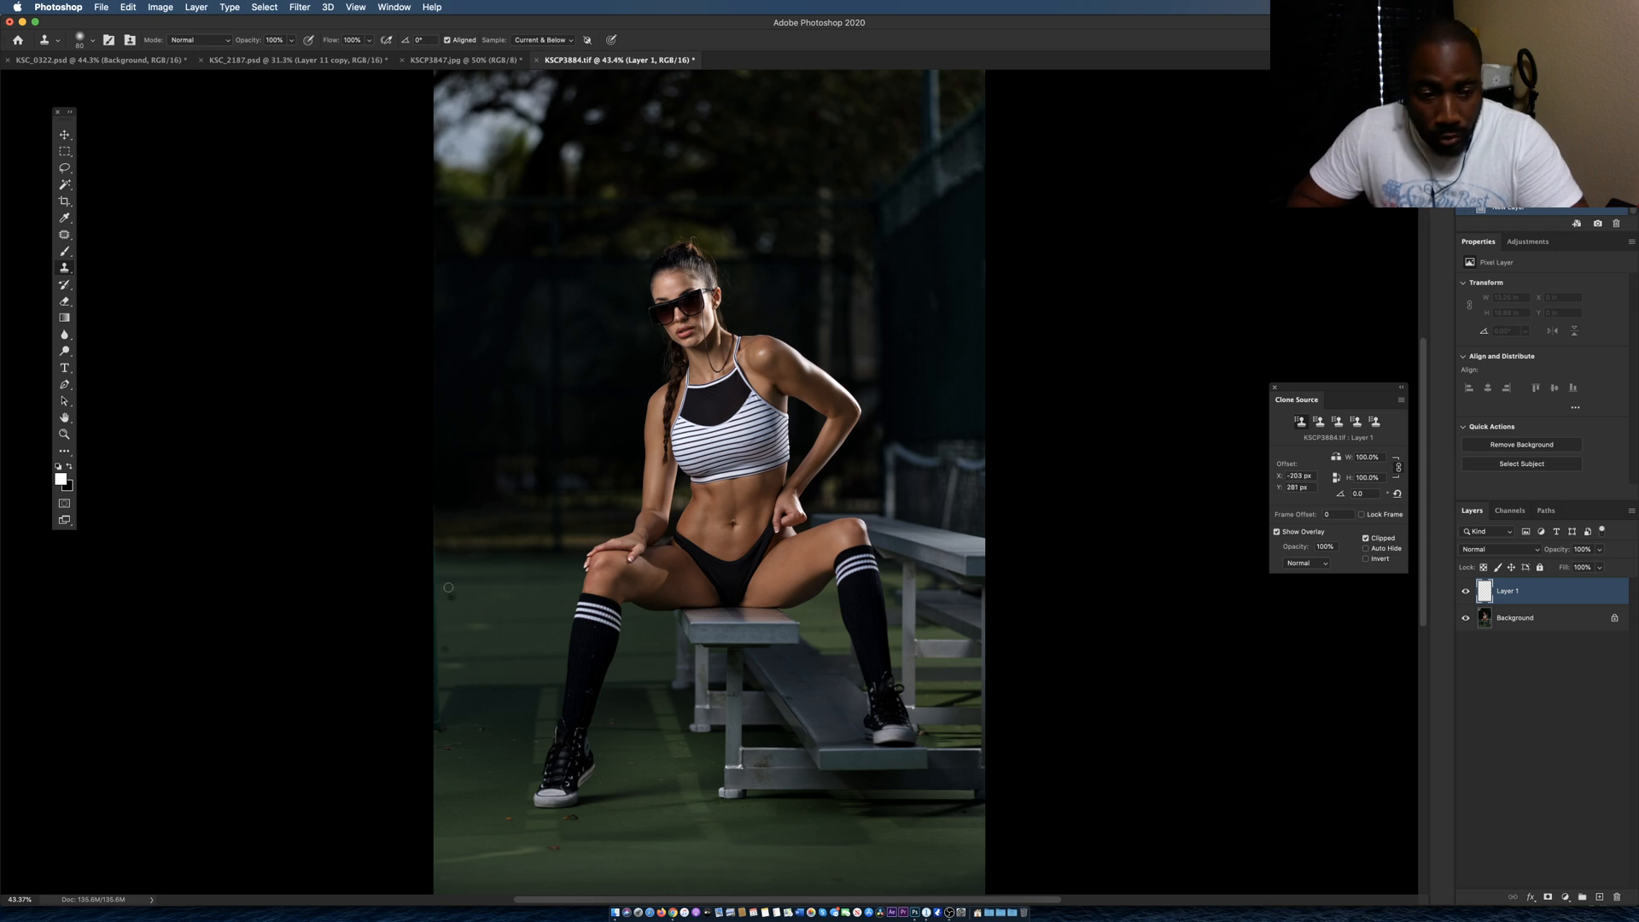
pyautogui.press(']')
pyautogui.press(']')
pyautogui.press(']')
pyautogui.press(']')
pyautogui.press(']')
pyautogui.press(']')
pyautogui.press(']')
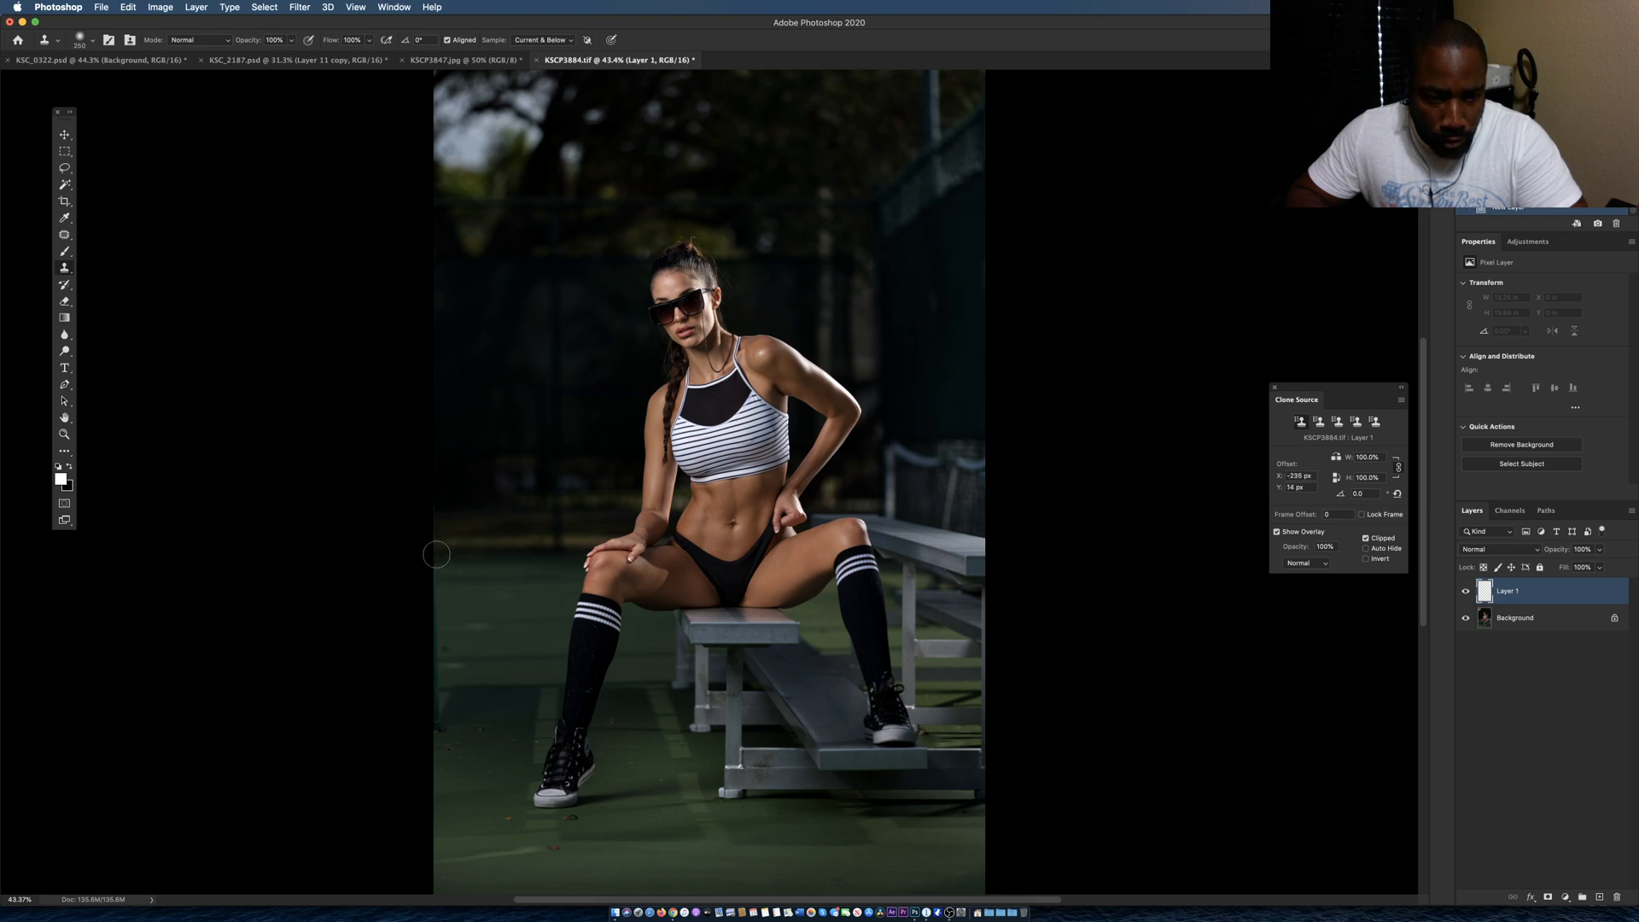
pyautogui.moveTo(435, 554)
pyautogui.mouseDown()
pyautogui.moveTo(436, 515)
pyautogui.moveTo(437, 714)
pyautogui.moveTo(437, 460)
pyautogui.moveTo(487, 646)
pyautogui.moveTo(558, 661)
pyautogui.moveTo(454, 461)
pyautogui.moveTo(424, 437)
pyautogui.moveTo(430, 348)
pyautogui.mouseUp()
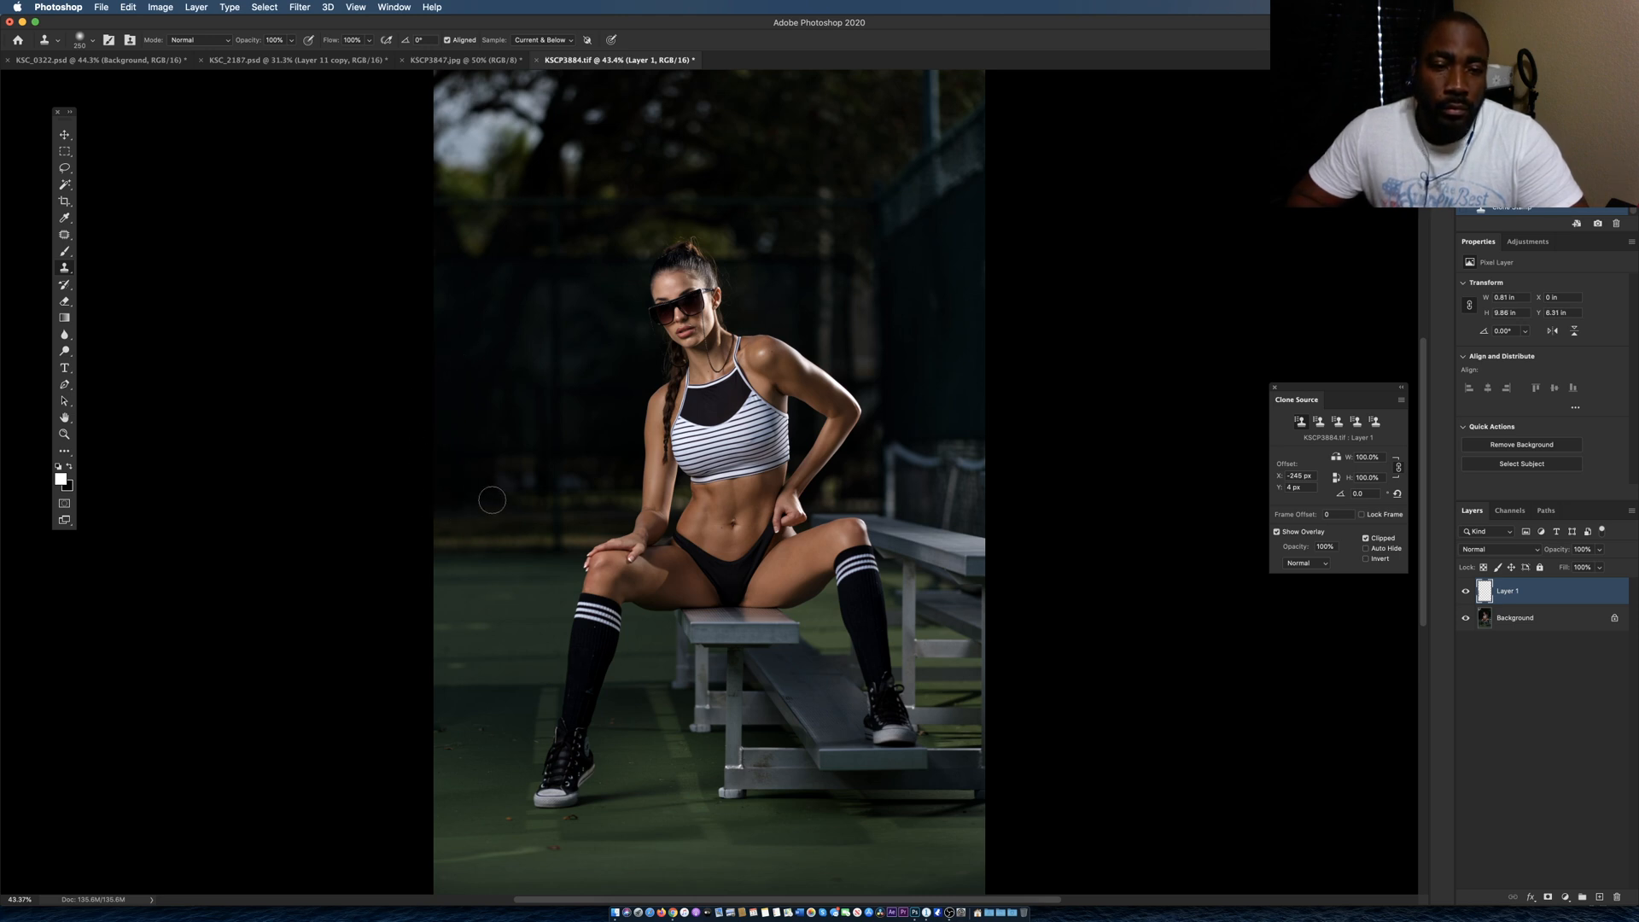
# Clone clean court surface over the remnant at the photo's lower left edge with a 400 px brush, and reduce the brush size again.
pyautogui.press('[')
pyautogui.press('[')
pyautogui.press('[')
pyautogui.press('[')
pyautogui.press('[')
pyautogui.press('[')
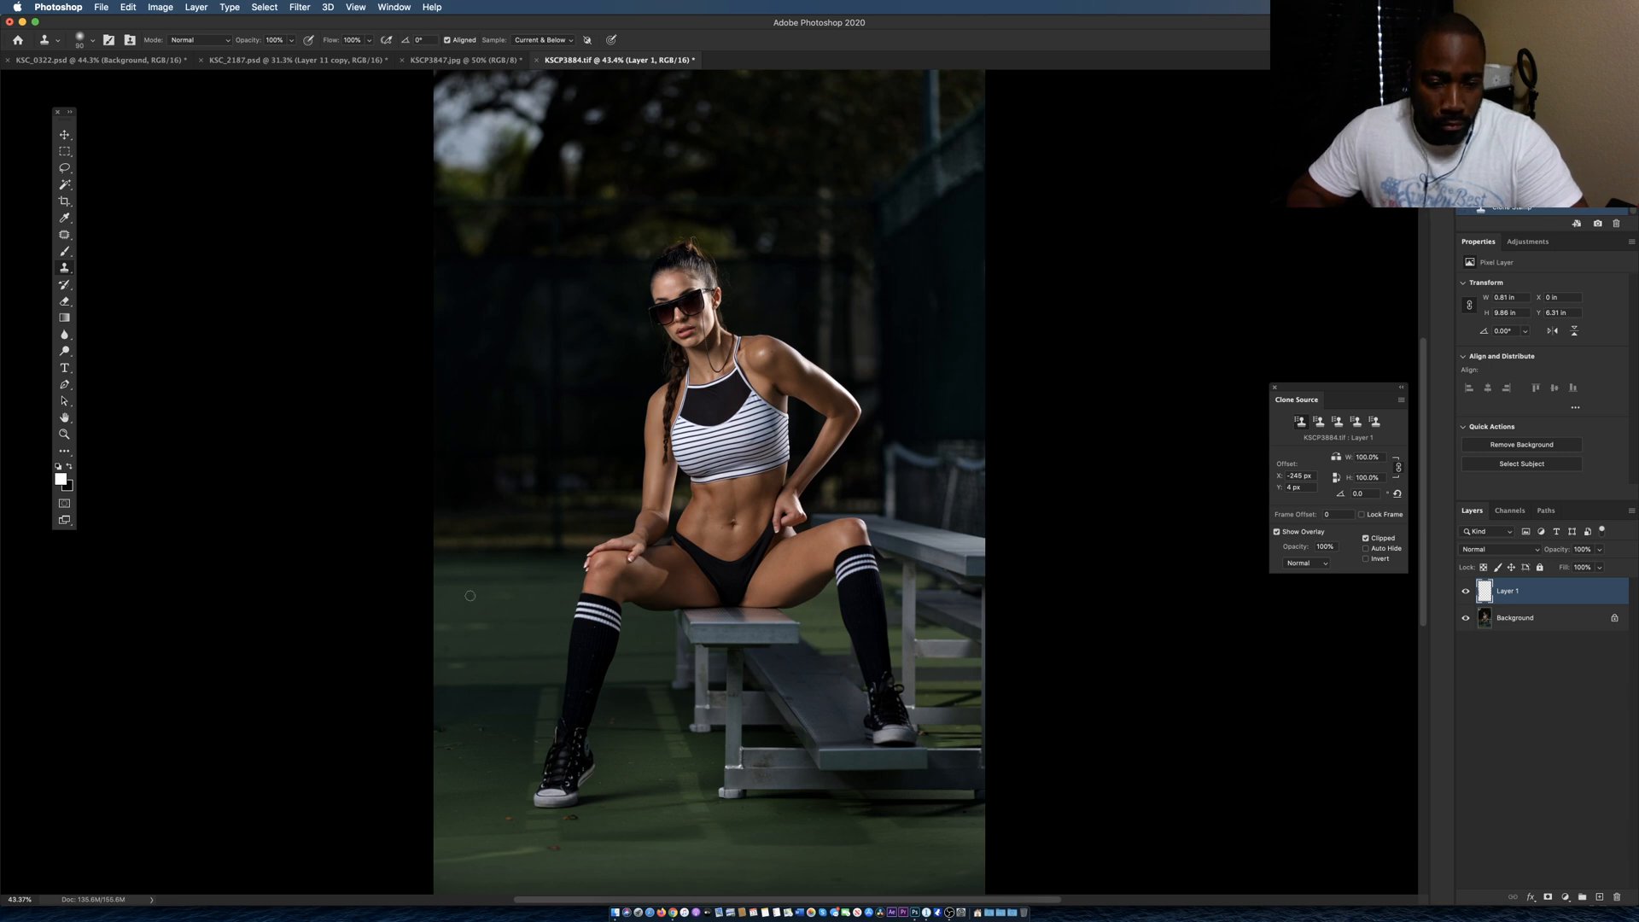
pyautogui.keyDown('alt'); pyautogui.click(471, 716); pyautogui.keyUp('alt')
pyautogui.press(']')
pyautogui.press(']')
pyautogui.press(']')
pyautogui.press(']')
pyautogui.press(']')
pyautogui.press(']')
pyautogui.press(']')
pyautogui.press(']')
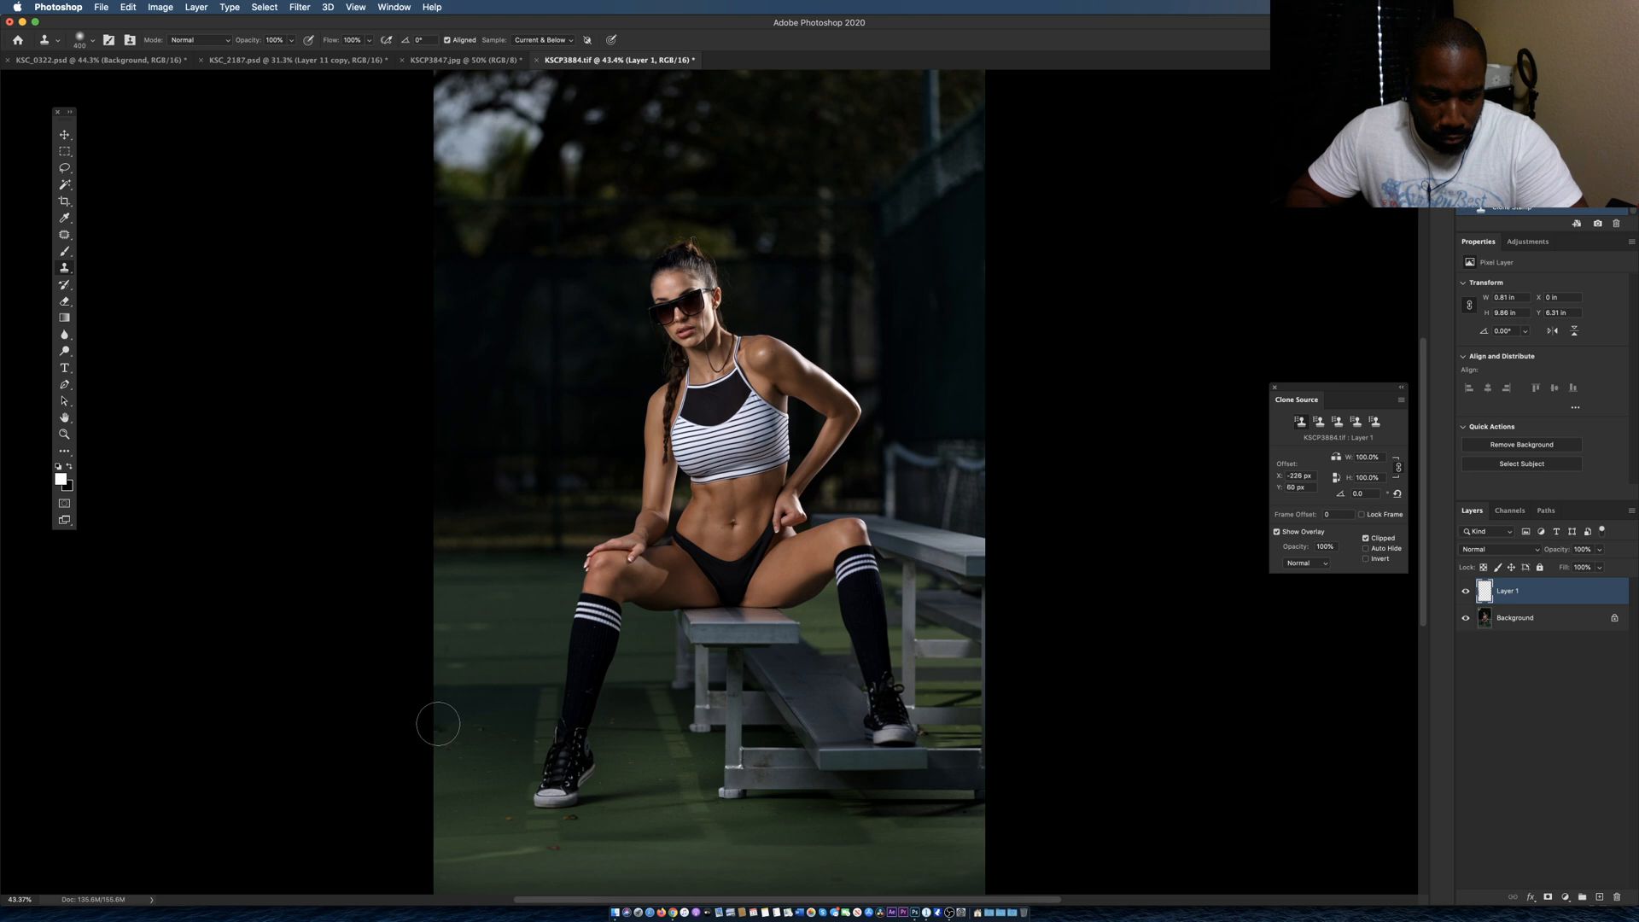
pyautogui.moveTo(438, 725); pyautogui.dragTo(442, 727)
pyautogui.press('[')
pyautogui.press('[')
pyautogui.press('[')
pyautogui.press('[')
pyautogui.press('[')
pyautogui.press('[')
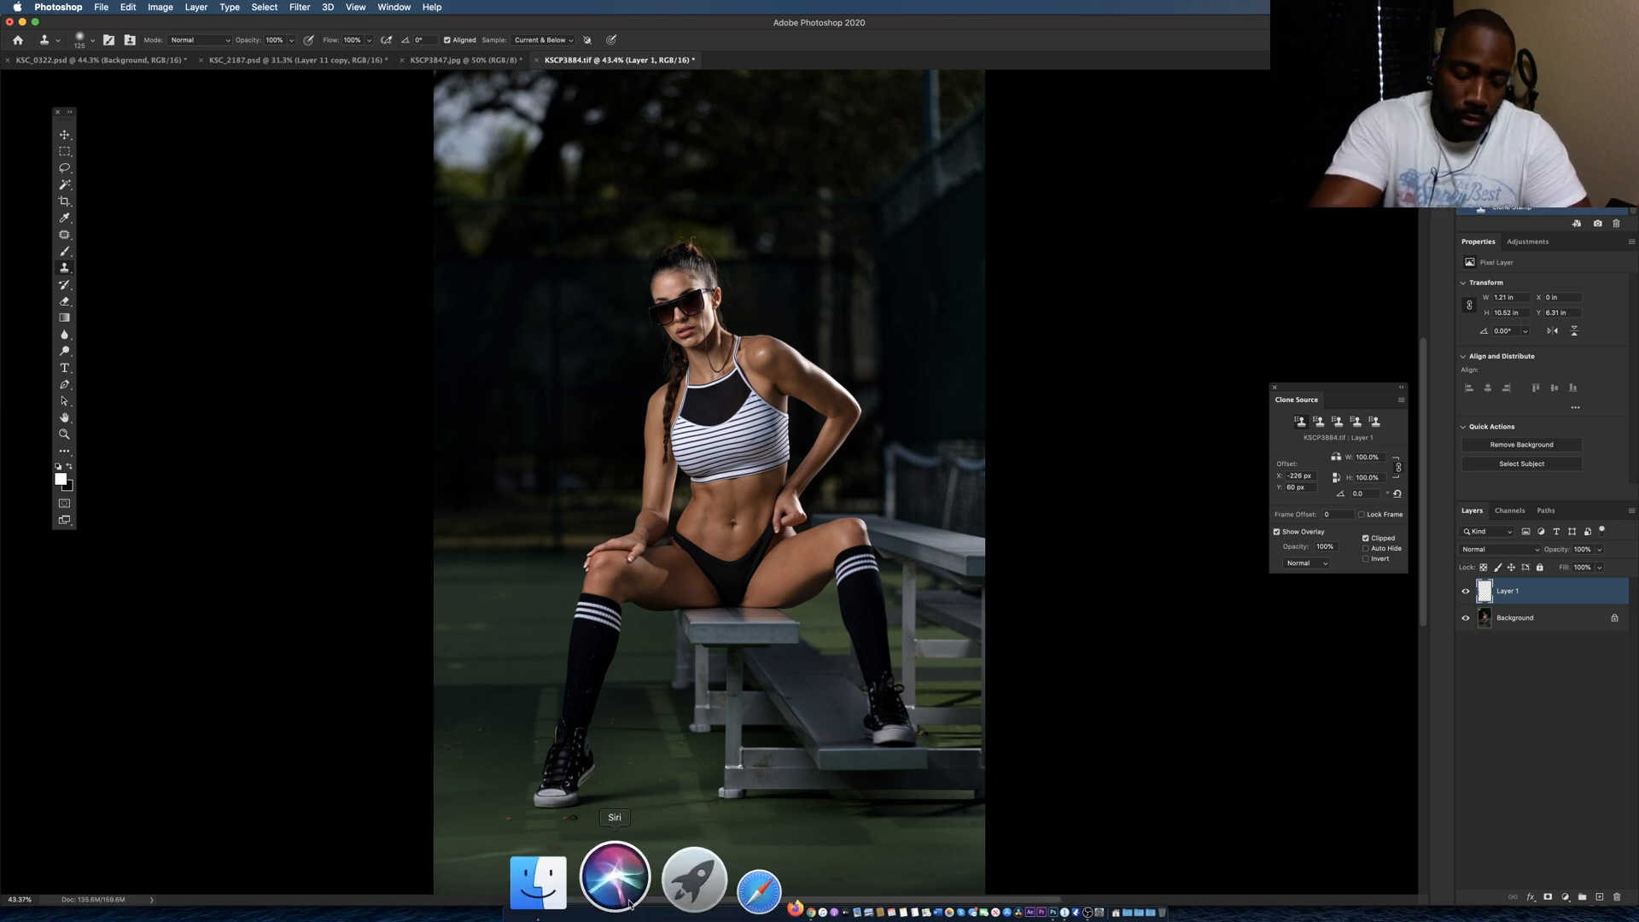
# Merge the cloned layer into the background and patch out the debris spot on the court beside the front shoe.
pyautogui.press('super+e')
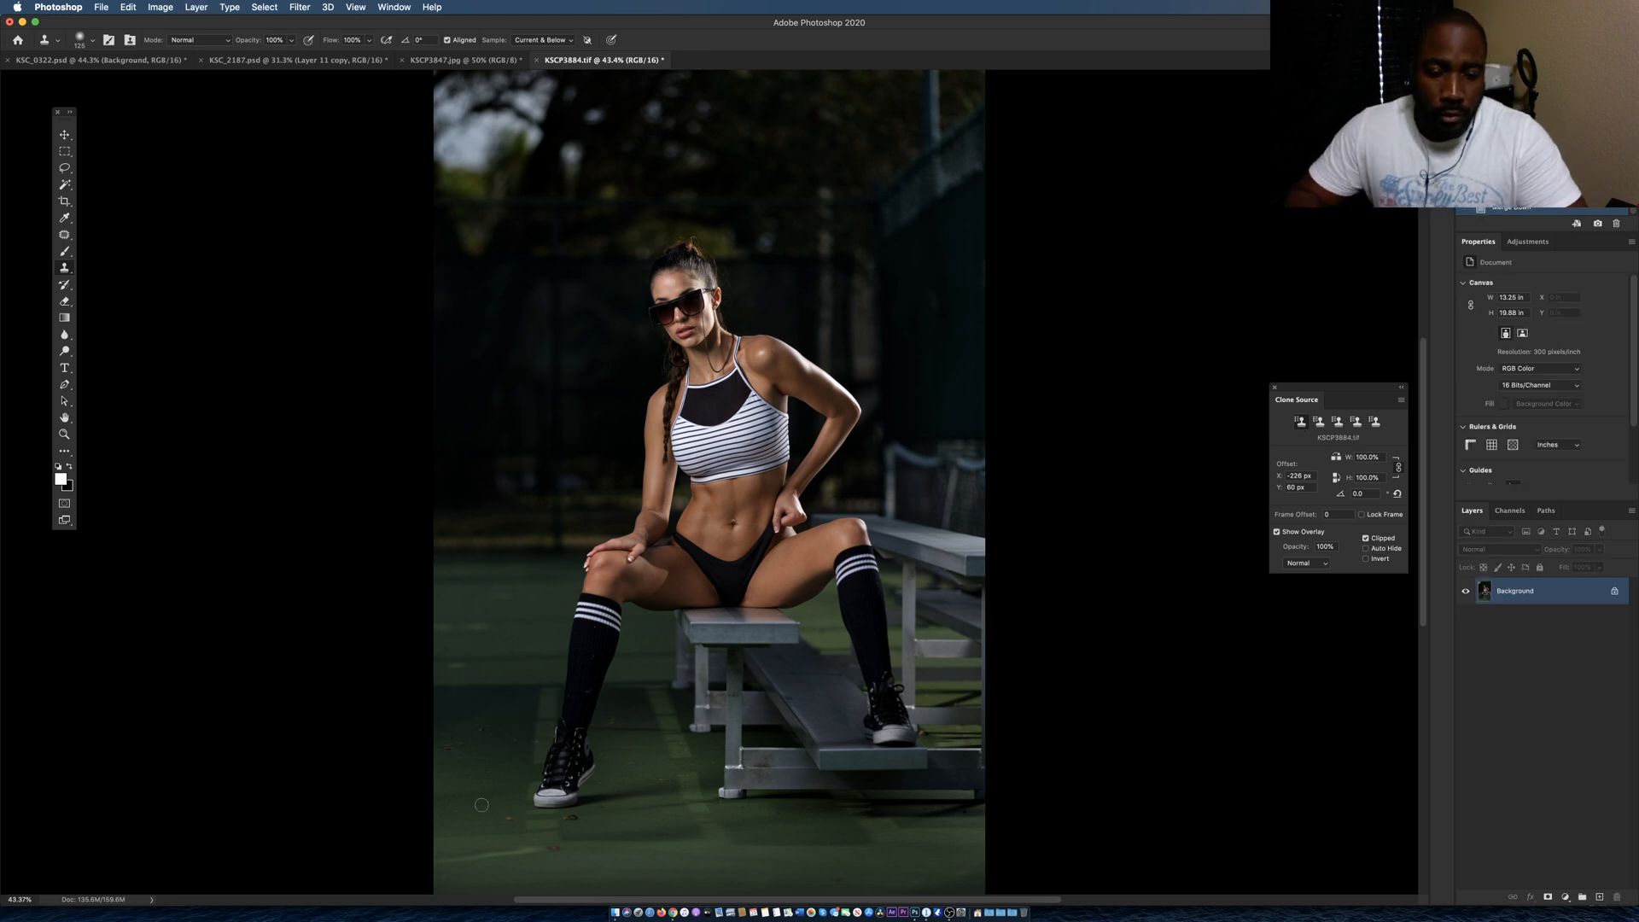
pyautogui.press('j')
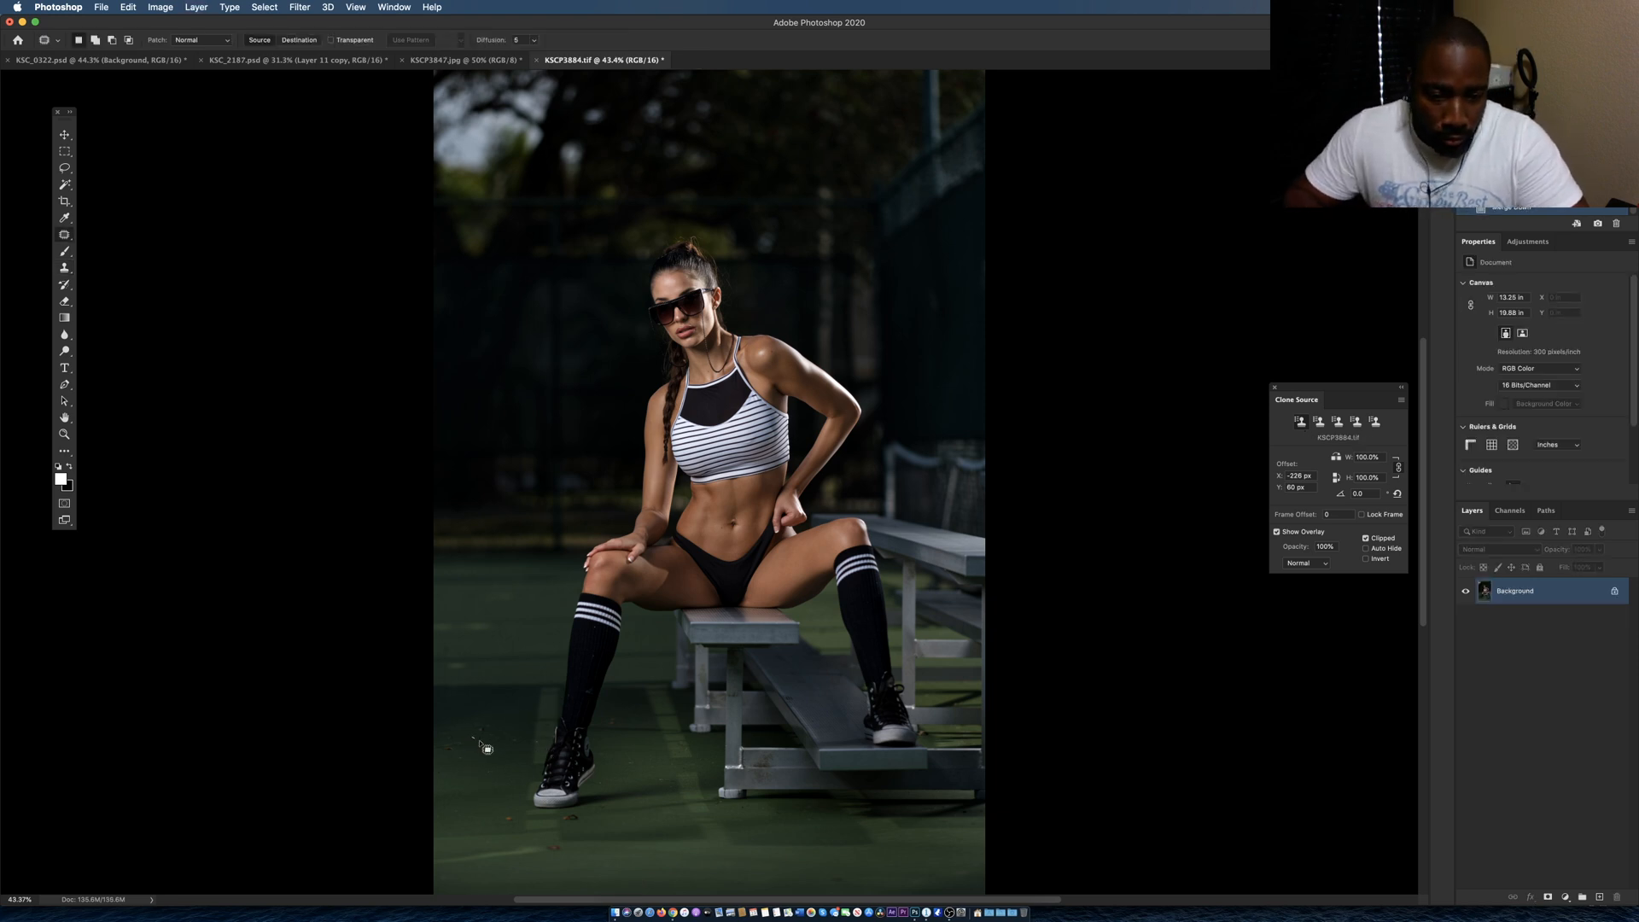
pyautogui.moveTo(495, 739)
pyautogui.mouseDown()
pyautogui.moveTo(475, 730)
pyautogui.moveTo(486, 754)
pyautogui.moveTo(461, 731)
pyautogui.moveTo(439, 755)
pyautogui.moveTo(485, 743)
pyautogui.moveTo(453, 758)
pyautogui.moveTo(465, 766)
pyautogui.moveTo(523, 741)
pyautogui.moveTo(511, 732)
pyautogui.moveTo(506, 749)
pyautogui.mouseUp()
pyautogui.press('super+d')
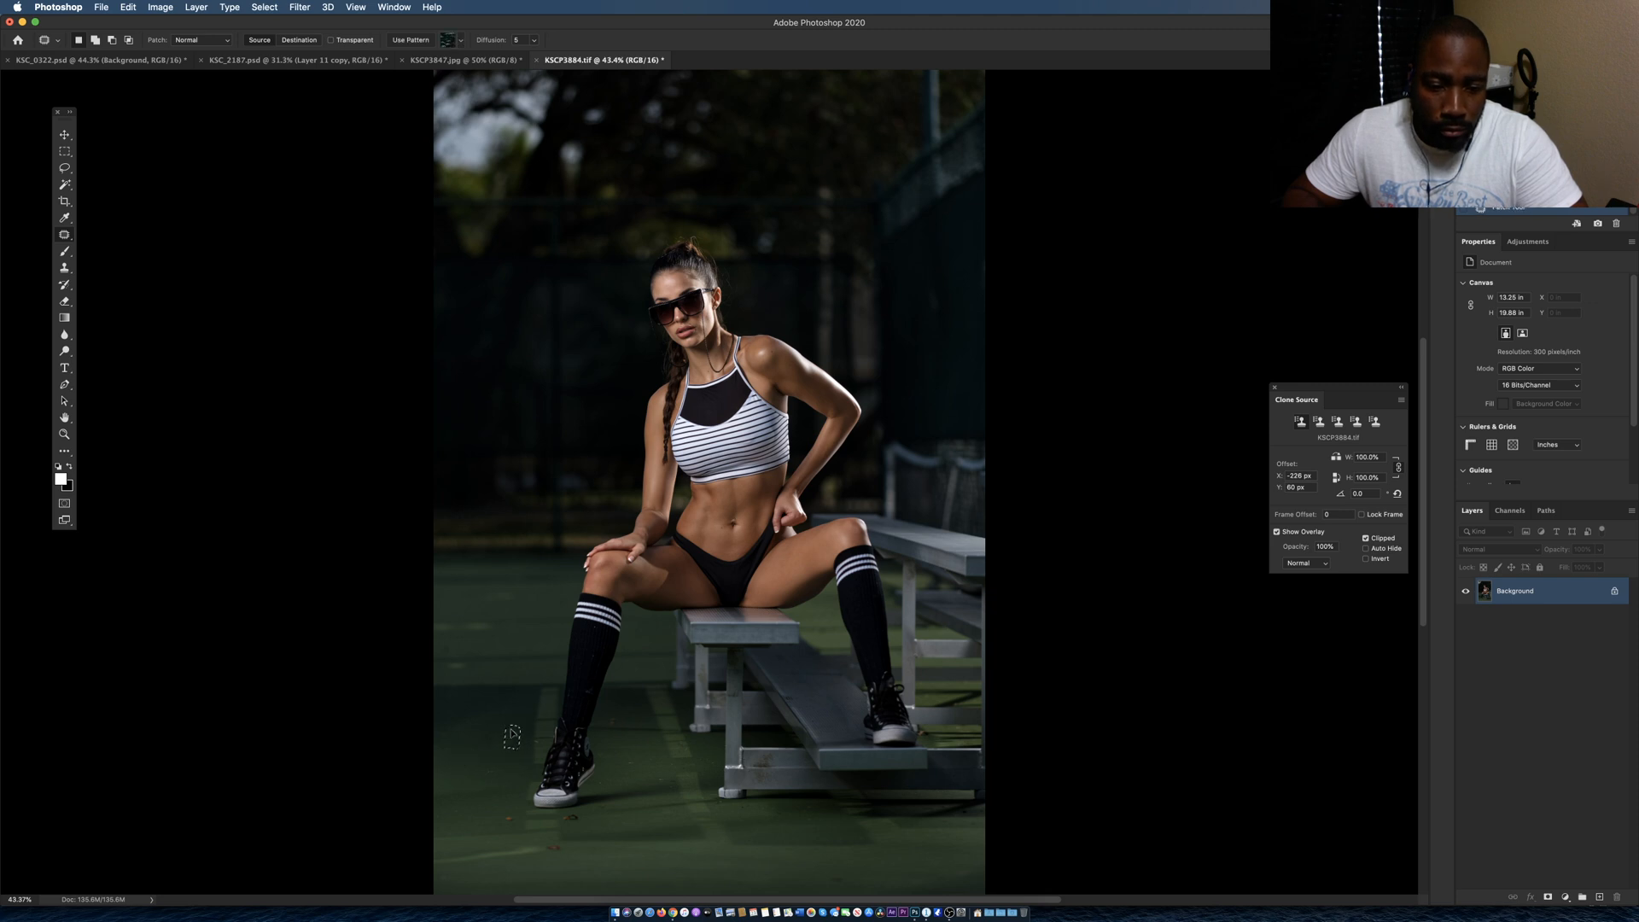
# Patch out the small leaves and specks on the court below the front shoe with clean court surface.
pyautogui.moveTo(504, 824); pyautogui.dragTo(495, 791)
pyautogui.moveTo(550, 855); pyautogui.dragTo(557, 842)
pyautogui.click(551, 856)
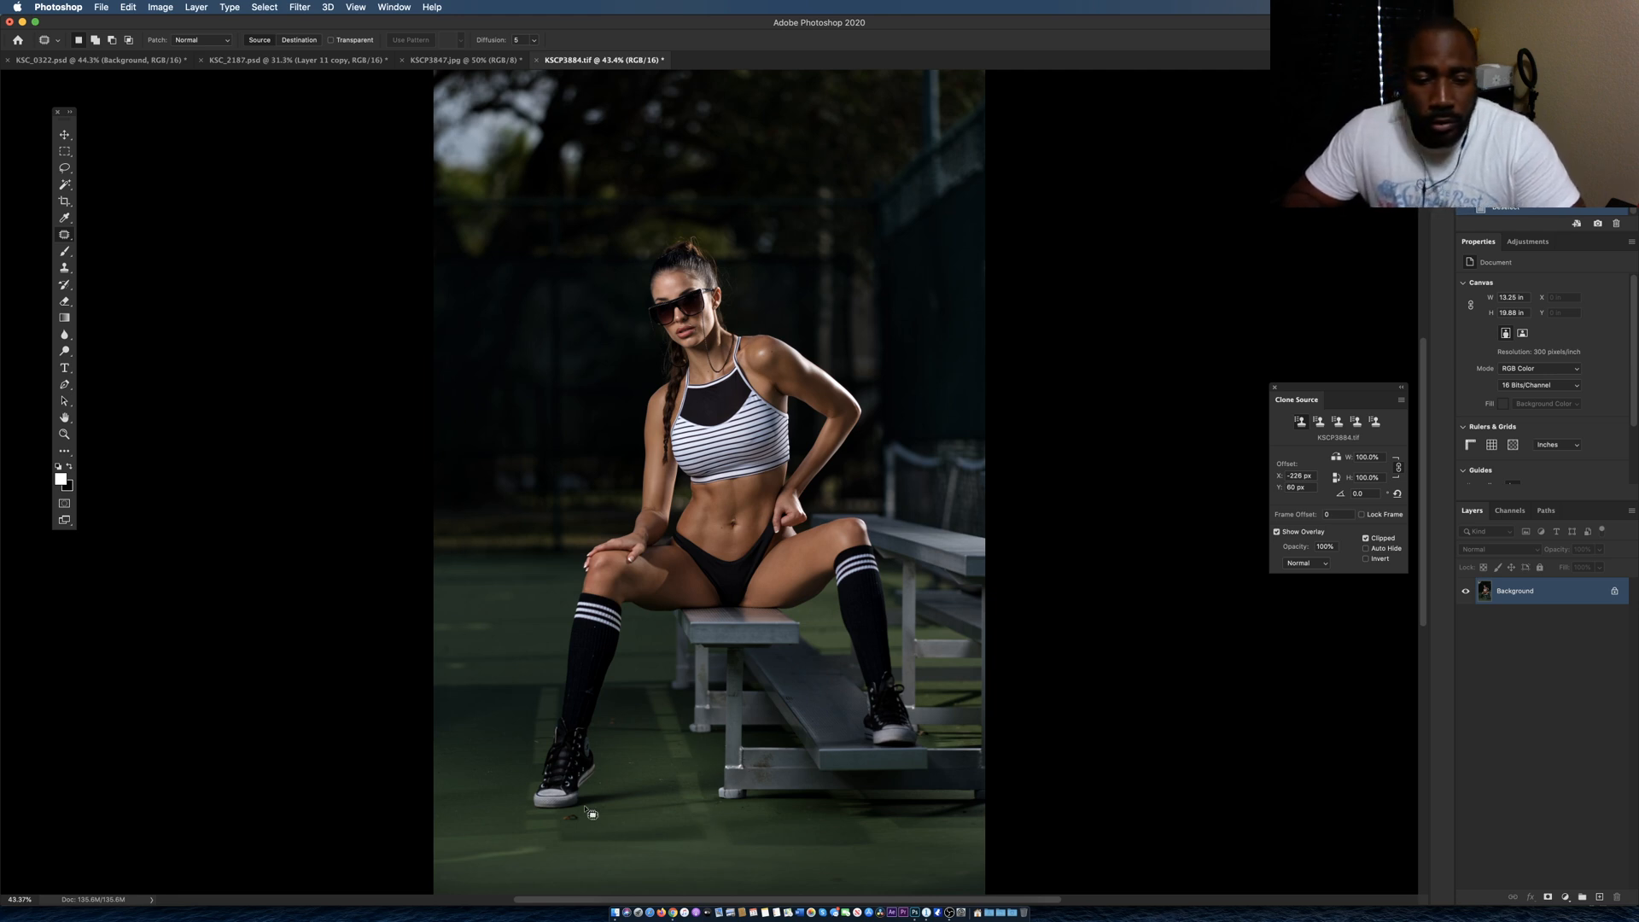
pyautogui.moveTo(570, 826)
pyautogui.mouseDown()
pyautogui.moveTo(591, 820)
pyautogui.moveTo(564, 830)
pyautogui.moveTo(579, 829)
pyautogui.mouseUp()
pyautogui.press('super+d')
pyautogui.press('super+d')
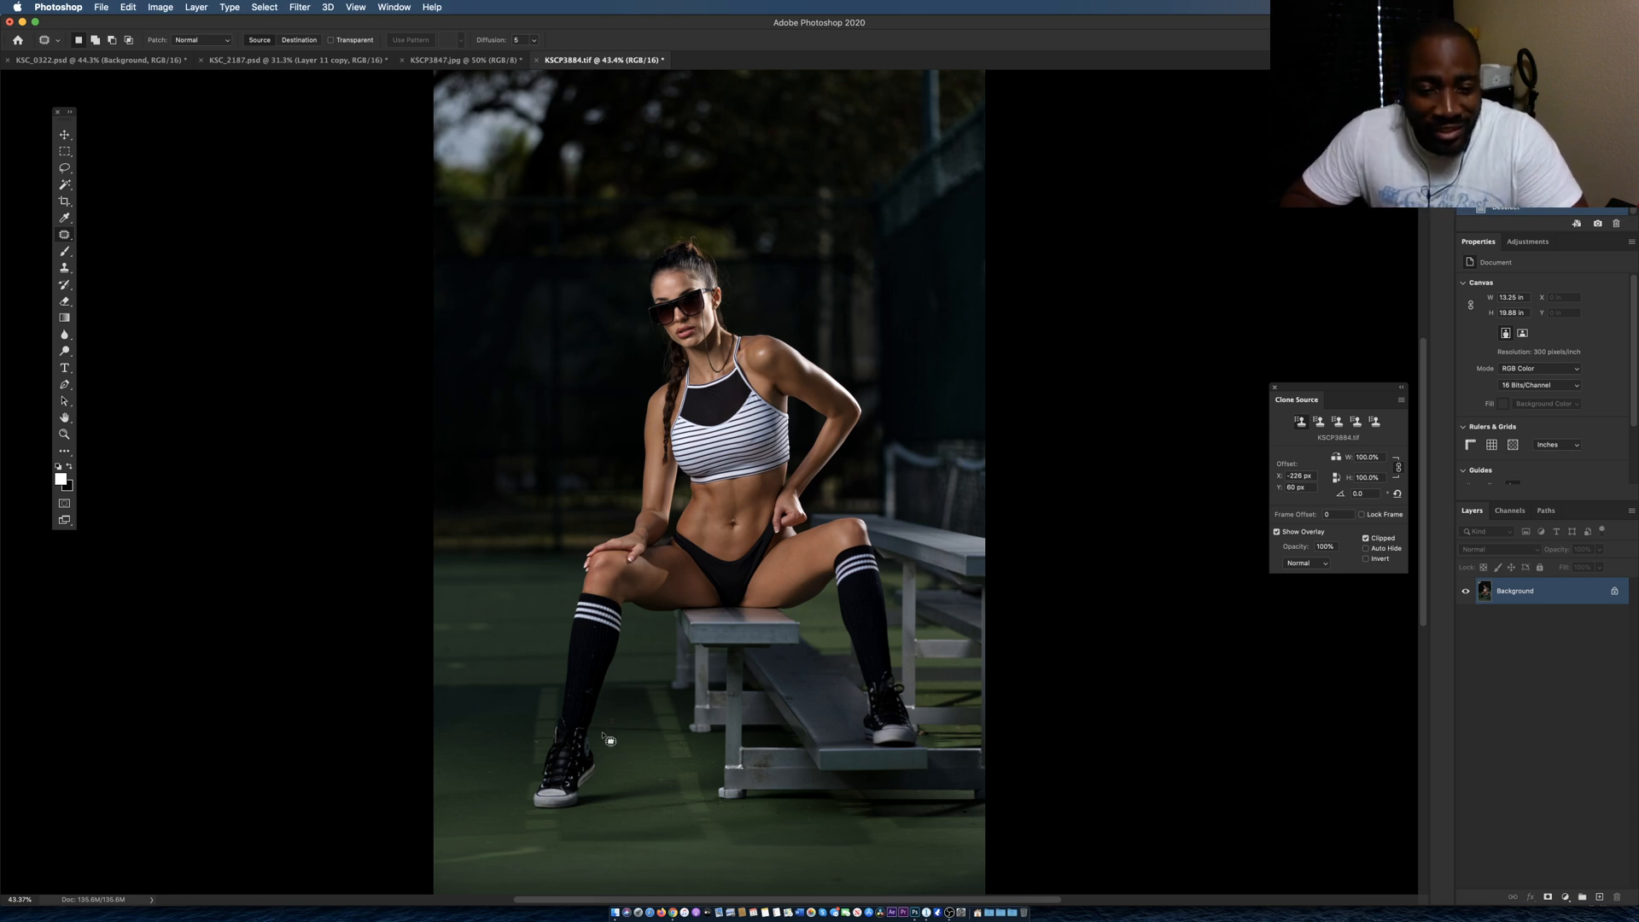
# Patch out the marks on the court between the front shoe and the bleacher's leg.
pyautogui.click(603, 719)
pyautogui.moveTo(619, 728)
pyautogui.mouseDown()
pyautogui.moveTo(612, 786)
pyautogui.moveTo(634, 755)
pyautogui.moveTo(595, 792)
pyautogui.moveTo(626, 776)
pyautogui.moveTo(674, 794)
pyautogui.moveTo(665, 782)
pyautogui.moveTo(694, 786)
pyautogui.moveTo(673, 793)
pyautogui.moveTo(673, 751)
pyautogui.moveTo(670, 786)
pyautogui.mouseUp()
pyautogui.click(614, 787)
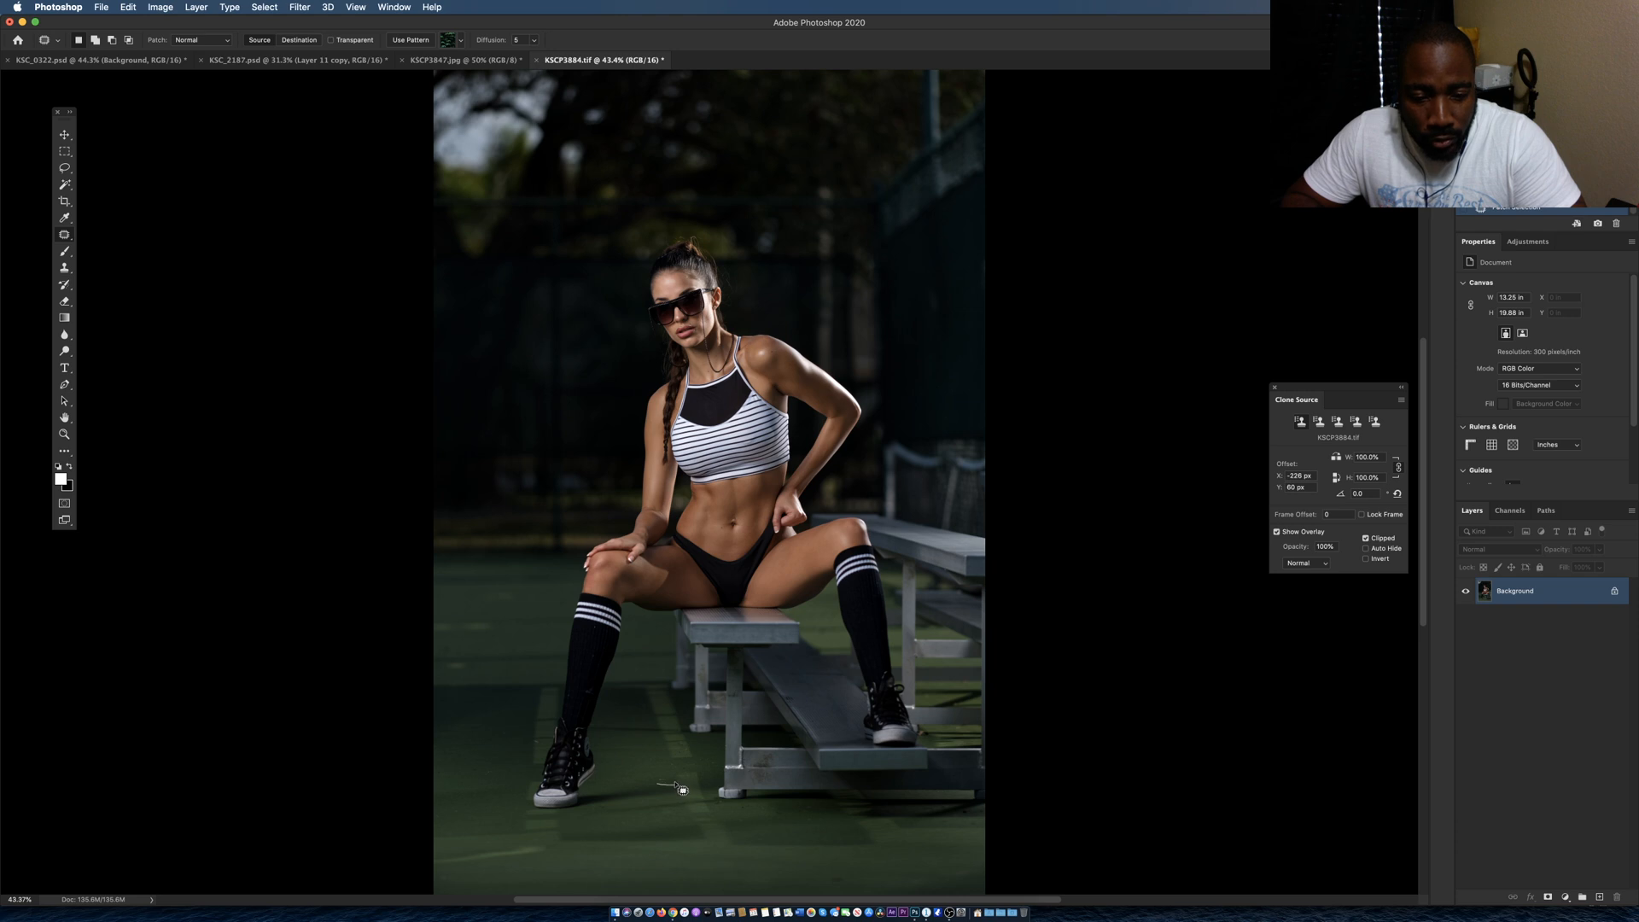
pyautogui.moveTo(657, 769); pyautogui.dragTo(653, 794)
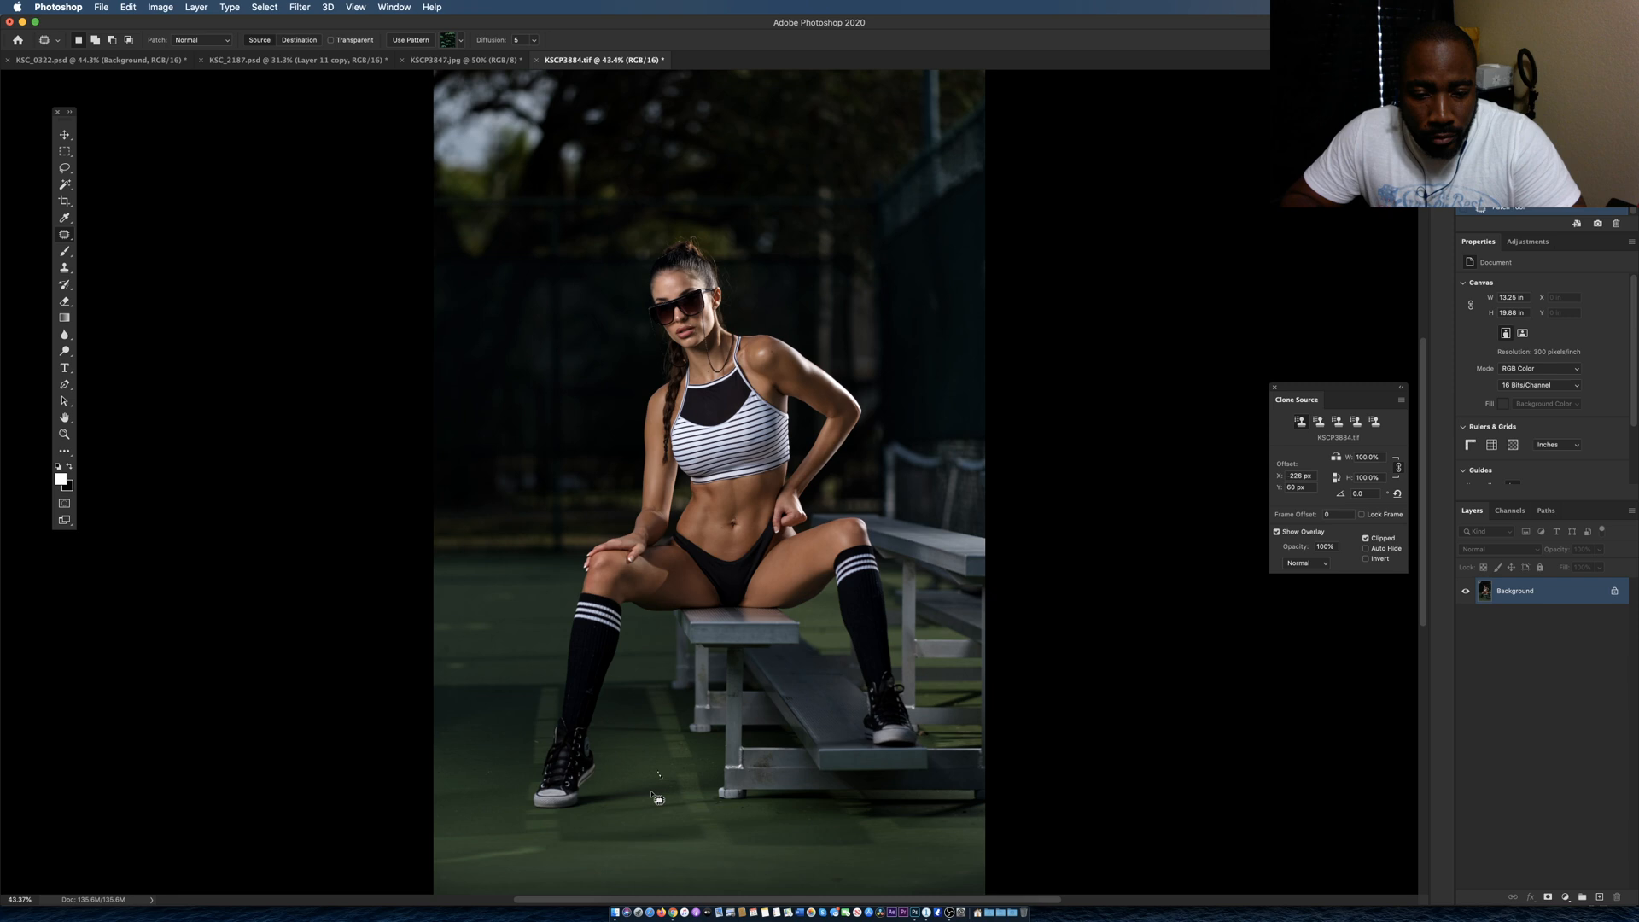
pyautogui.hotkey('ctrl', 'd')
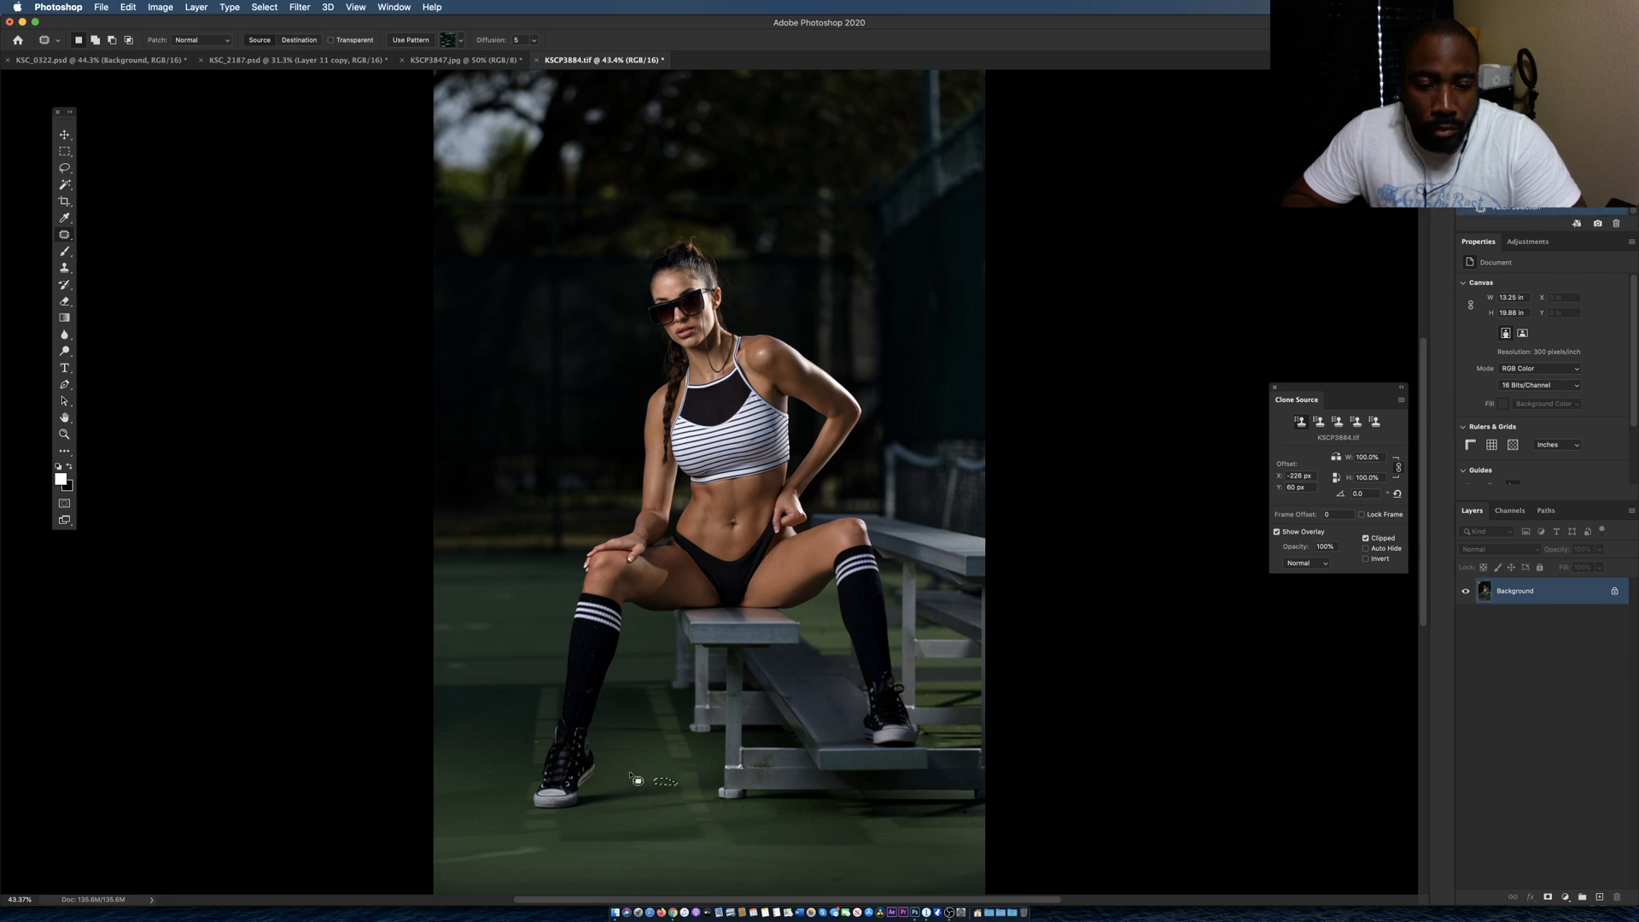
# Patch out the faint streaks on the court between the photo's left edge and the striped sock.
pyautogui.moveTo(480, 634)
pyautogui.mouseDown()
pyautogui.moveTo(507, 629)
pyautogui.moveTo(463, 634)
pyautogui.moveTo(521, 632)
pyautogui.mouseUp()
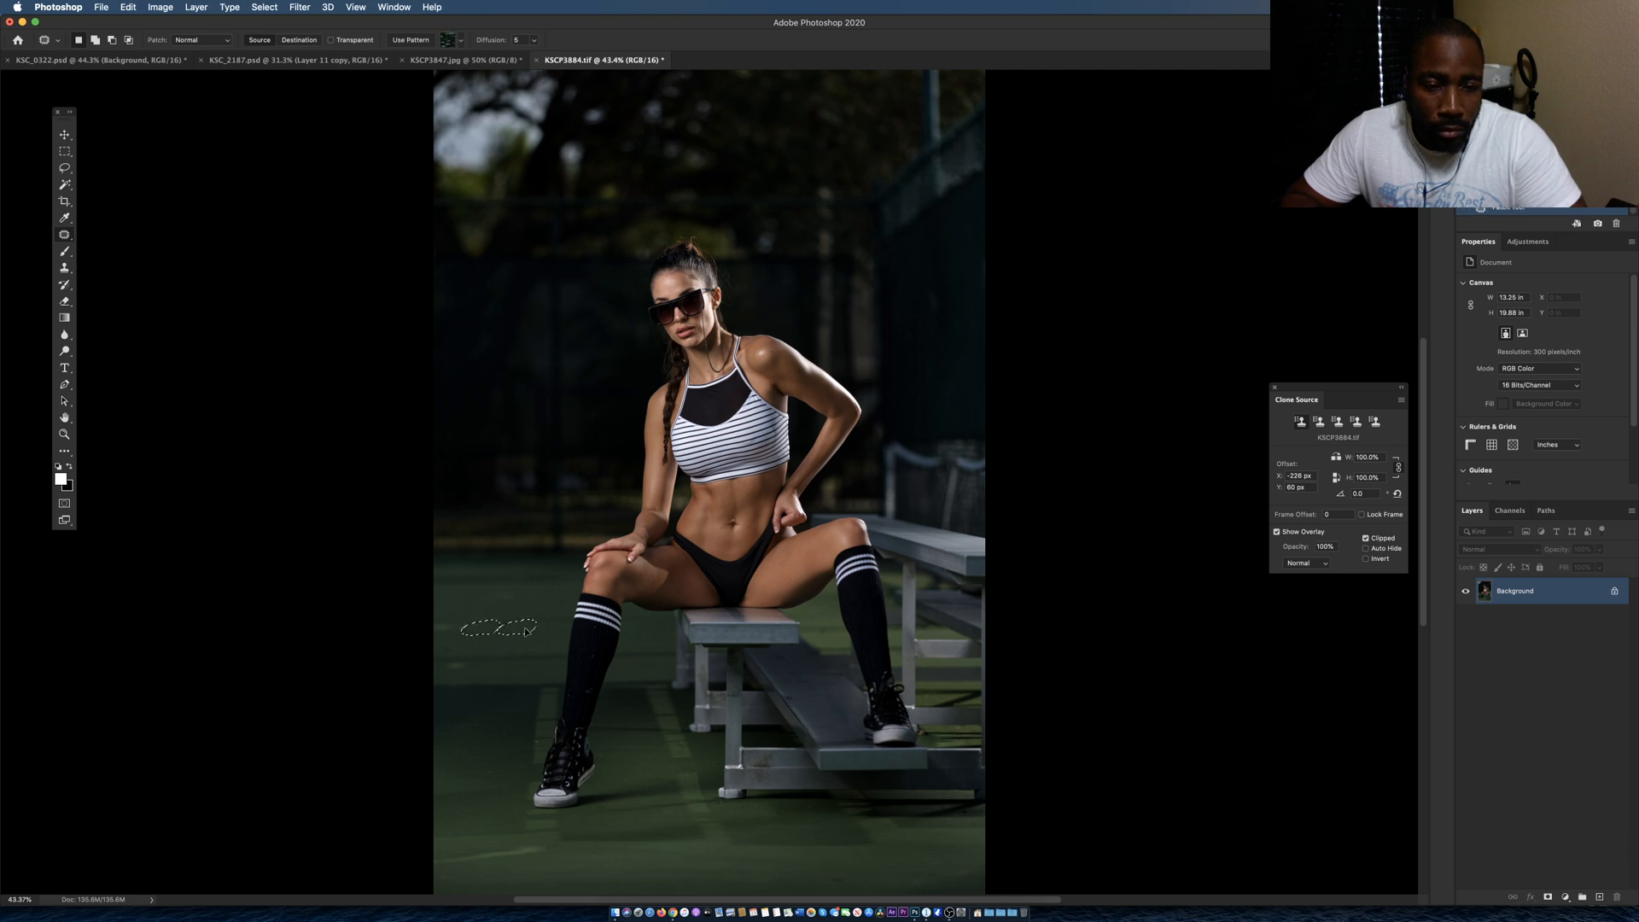
pyautogui.press('cmd+d')
pyautogui.moveTo(446, 632)
pyautogui.mouseDown()
pyautogui.moveTo(488, 638)
pyautogui.moveTo(448, 634)
pyautogui.moveTo(446, 650)
pyautogui.moveTo(512, 634)
pyautogui.moveTo(453, 666)
pyautogui.moveTo(498, 670)
pyautogui.mouseUp()
pyautogui.press('cmd+d')
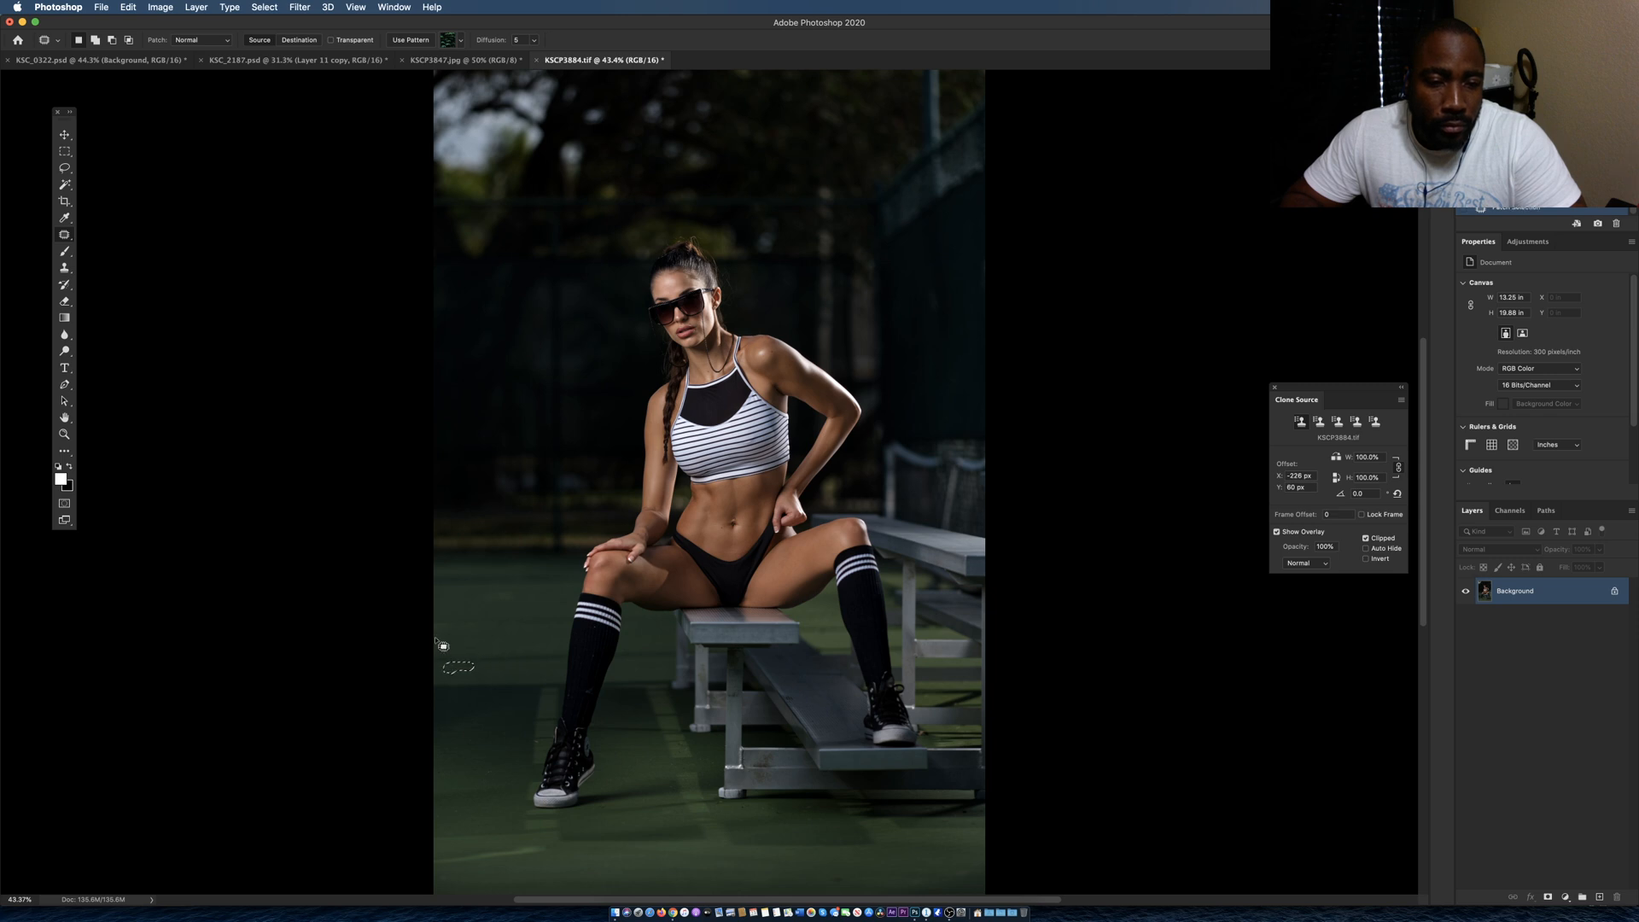
pyautogui.click(488, 635)
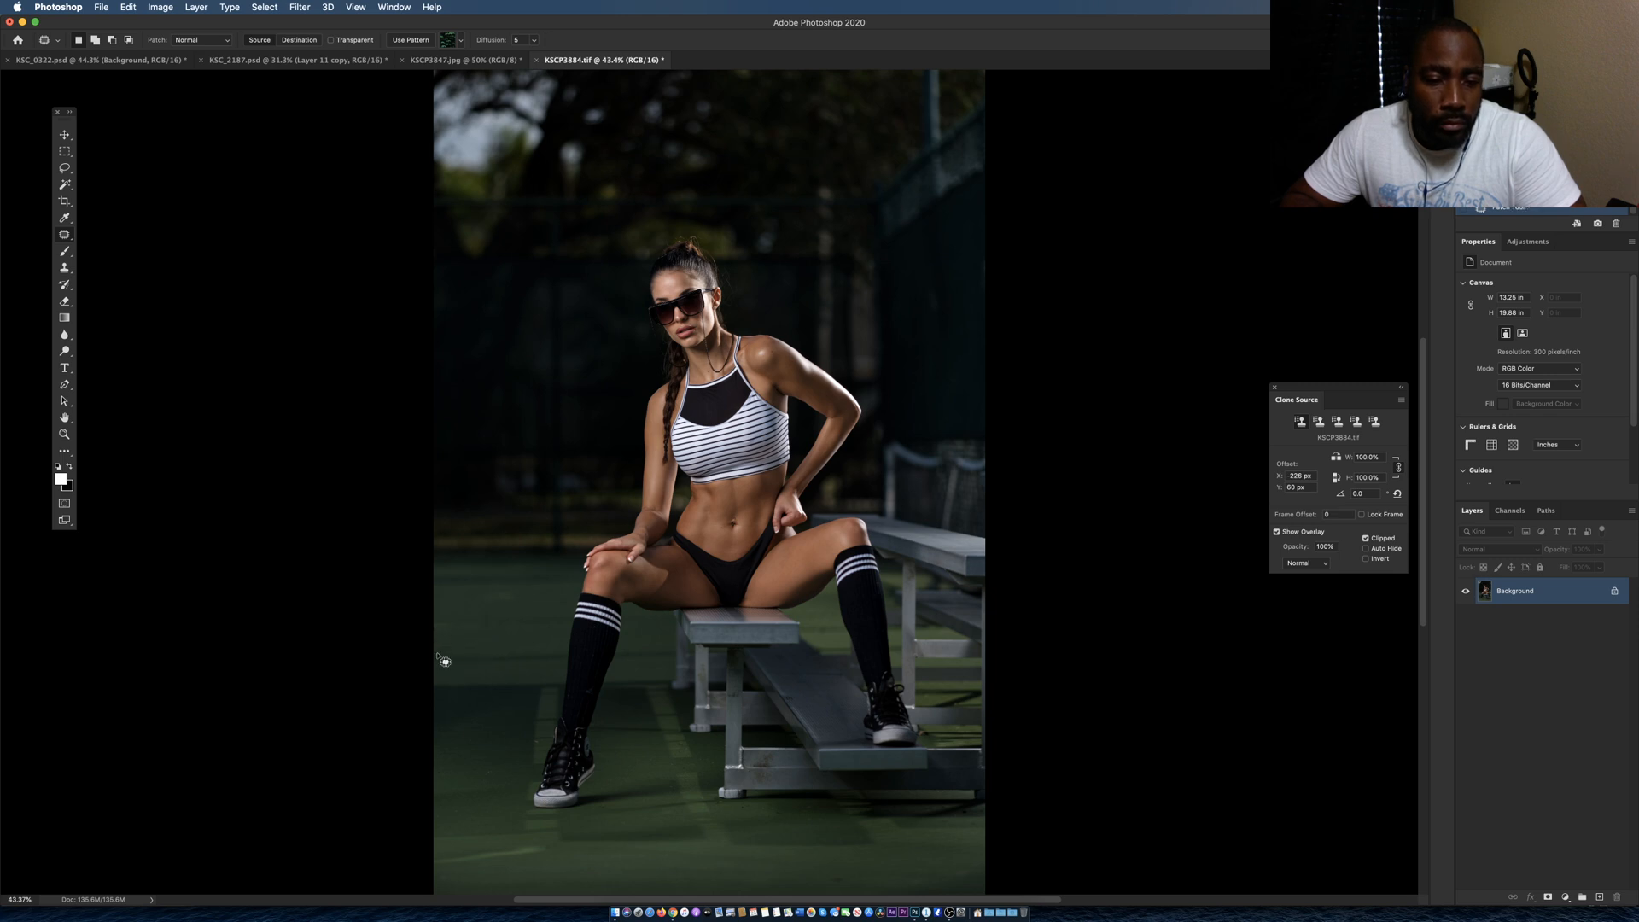
pyautogui.moveTo(438, 644); pyautogui.dragTo(486, 647)
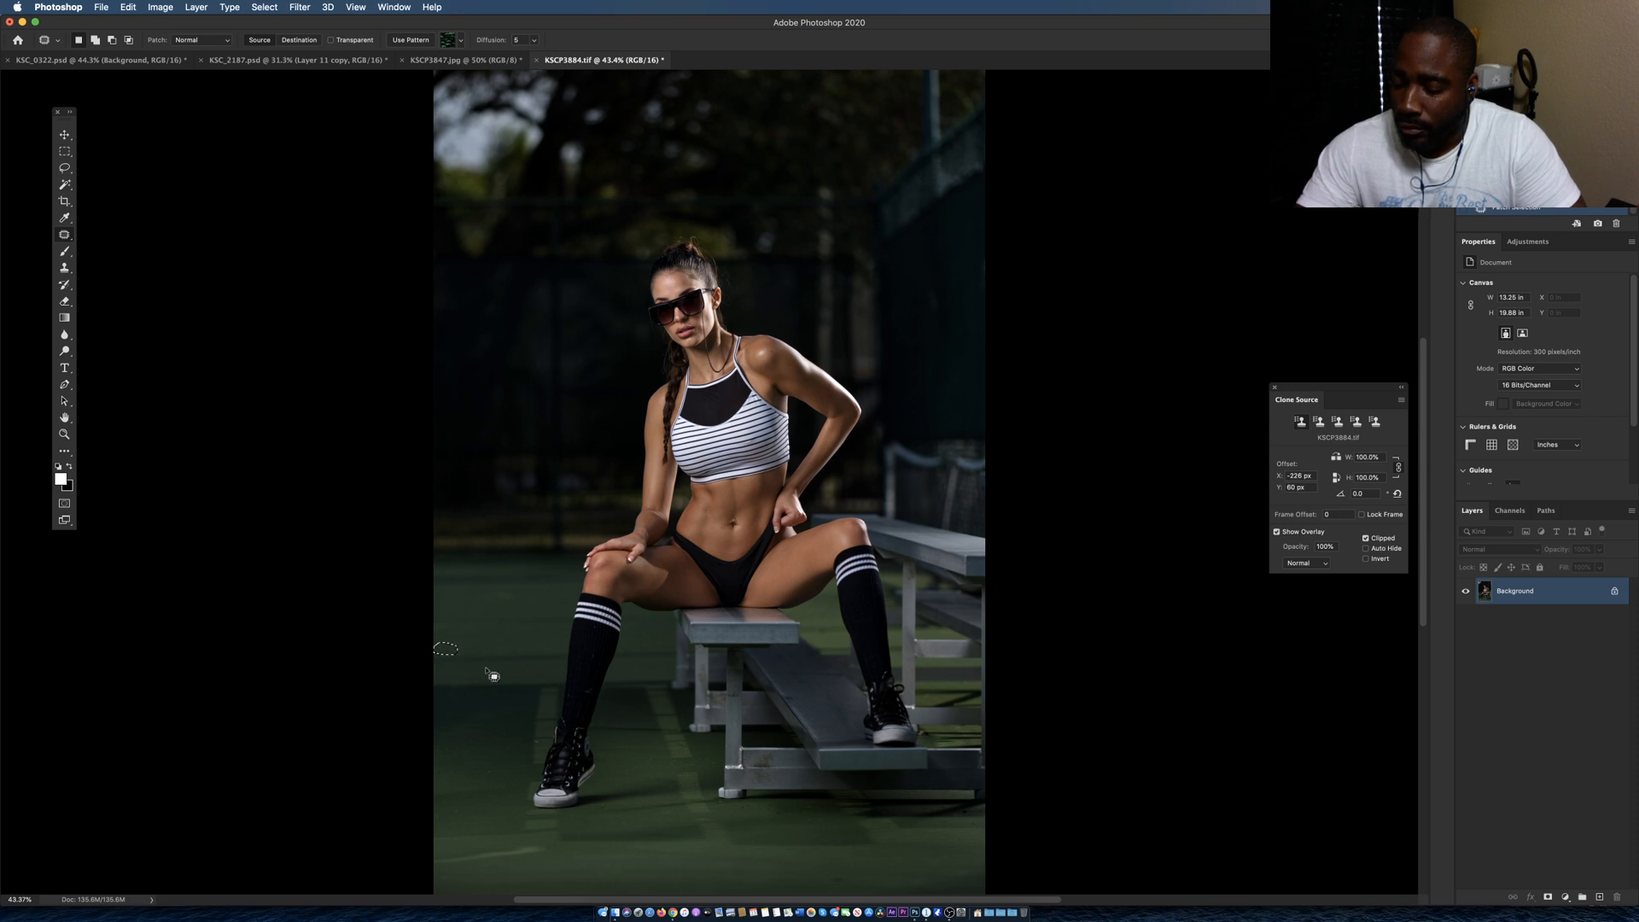
pyautogui.moveTo(493, 599)
pyautogui.mouseDown()
pyautogui.moveTo(505, 611)
pyautogui.moveTo(513, 589)
pyautogui.moveTo(477, 611)
pyautogui.moveTo(547, 603)
pyautogui.mouseUp()
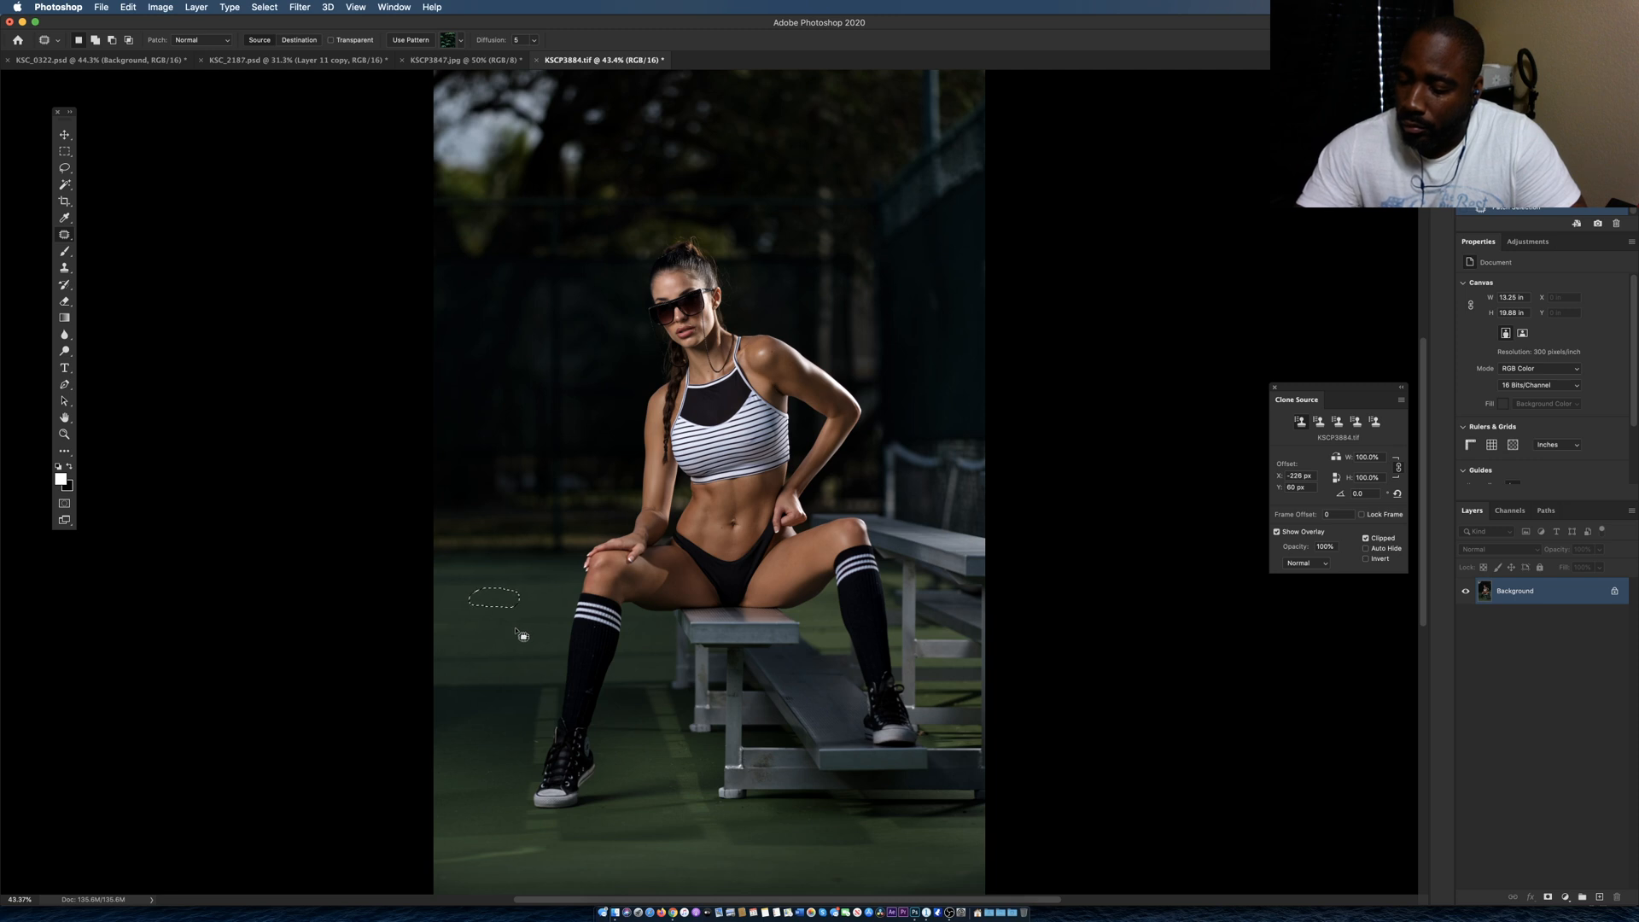
pyautogui.click(526, 617)
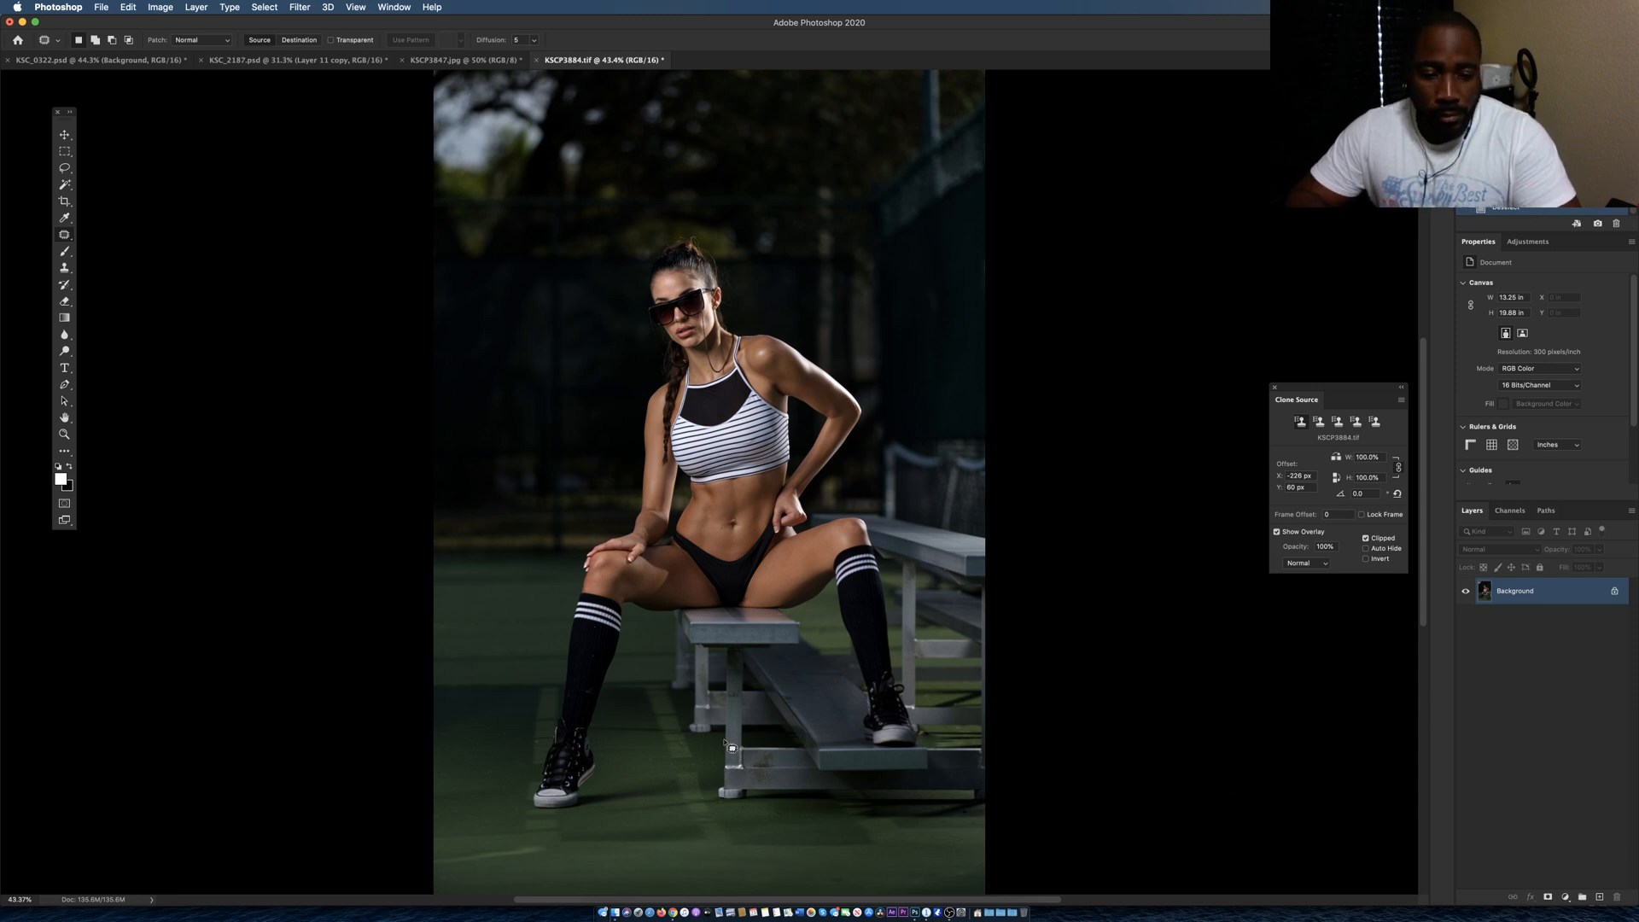
# Patch out the light streak on the court in the photo's lower left corner and check the whole image.
pyautogui.moveTo(518, 852)
pyautogui.mouseDown()
pyautogui.moveTo(555, 858)
pyautogui.moveTo(542, 845)
pyautogui.moveTo(431, 864)
pyautogui.moveTo(471, 881)
pyautogui.moveTo(450, 856)
pyautogui.moveTo(435, 887)
pyautogui.moveTo(480, 868)
pyautogui.mouseUp()
pyautogui.press('super+d')
pyautogui.press('super+d')
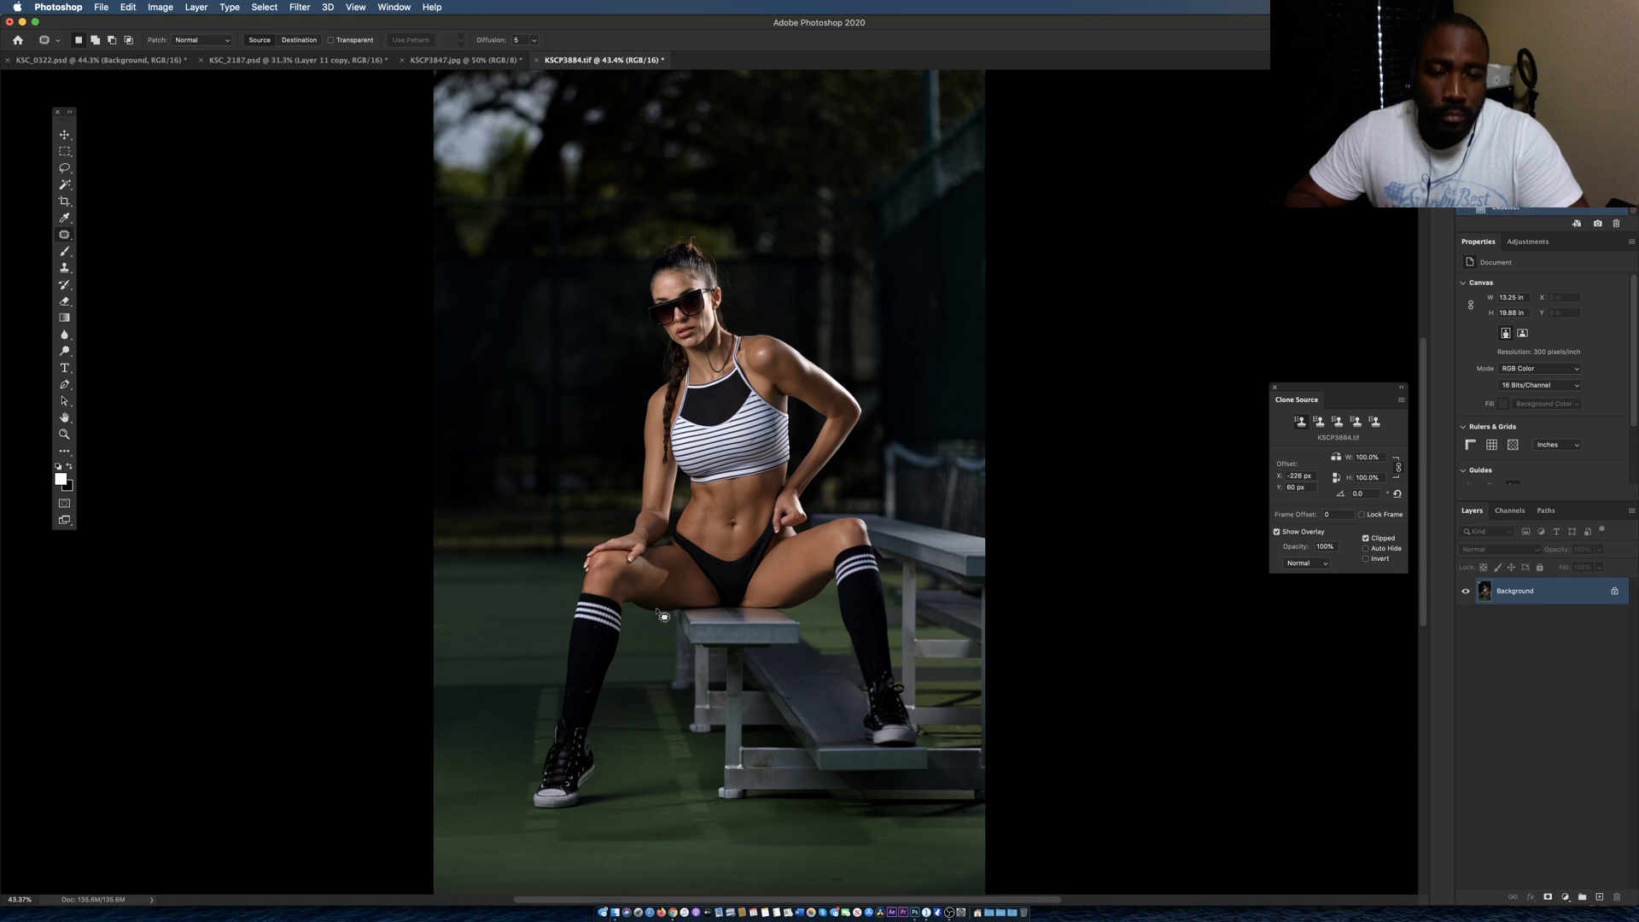
pyautogui.press('super+minus')
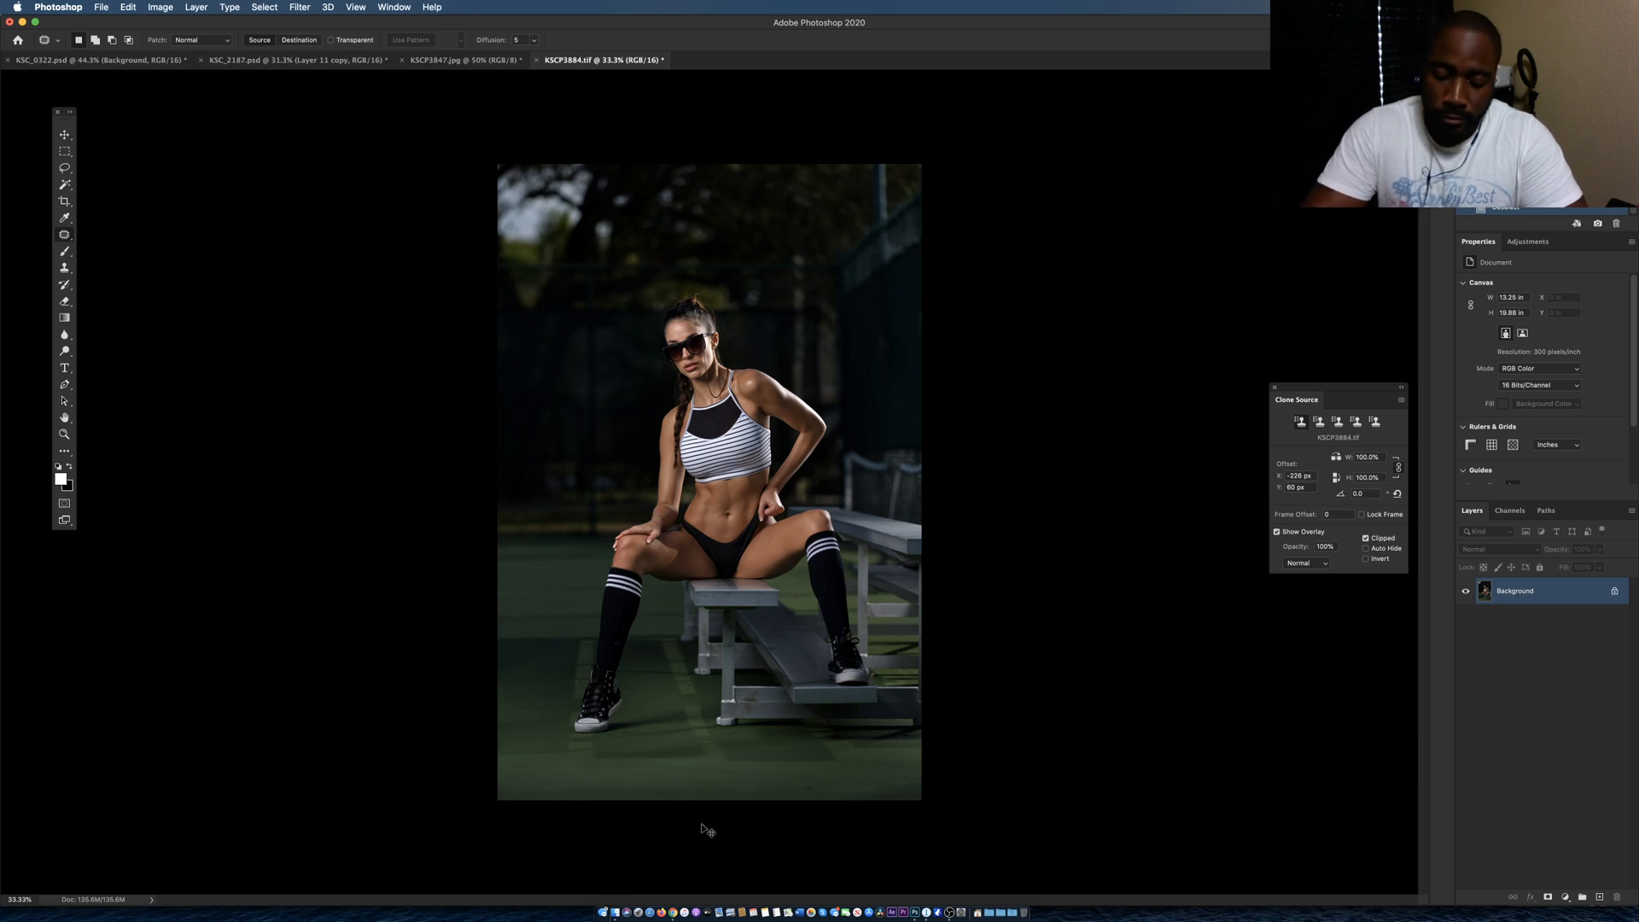
pyautogui.press('super+0')
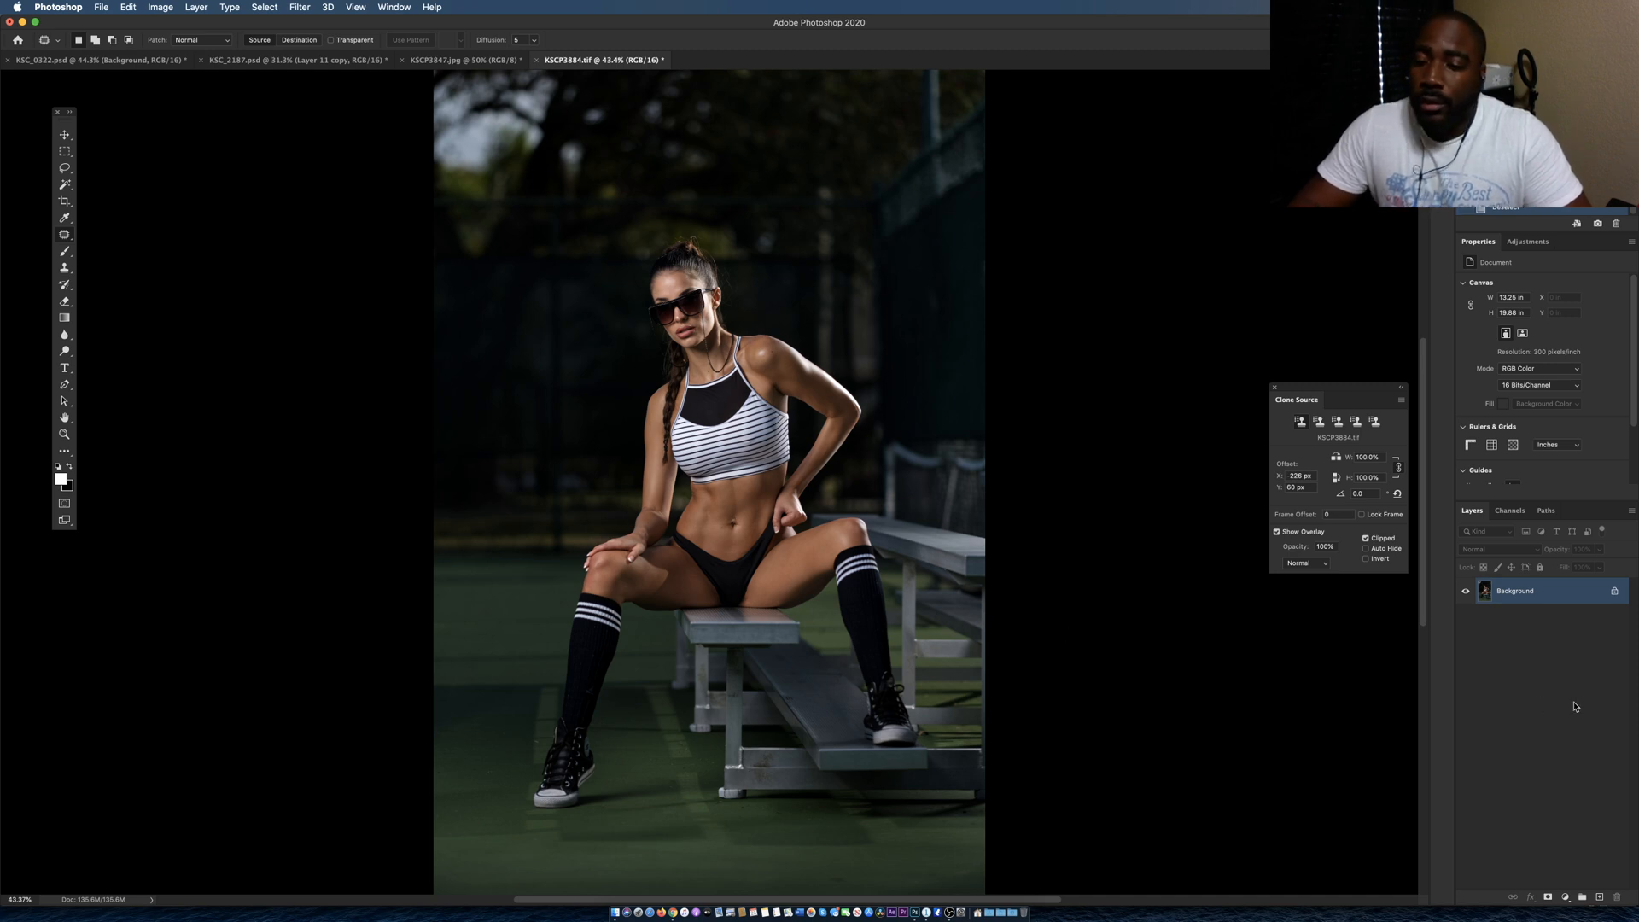
# Add a new layer above the background, fill it with 50% Gray, and set its blend mode to Soft Light.
pyautogui.click(1599, 897)
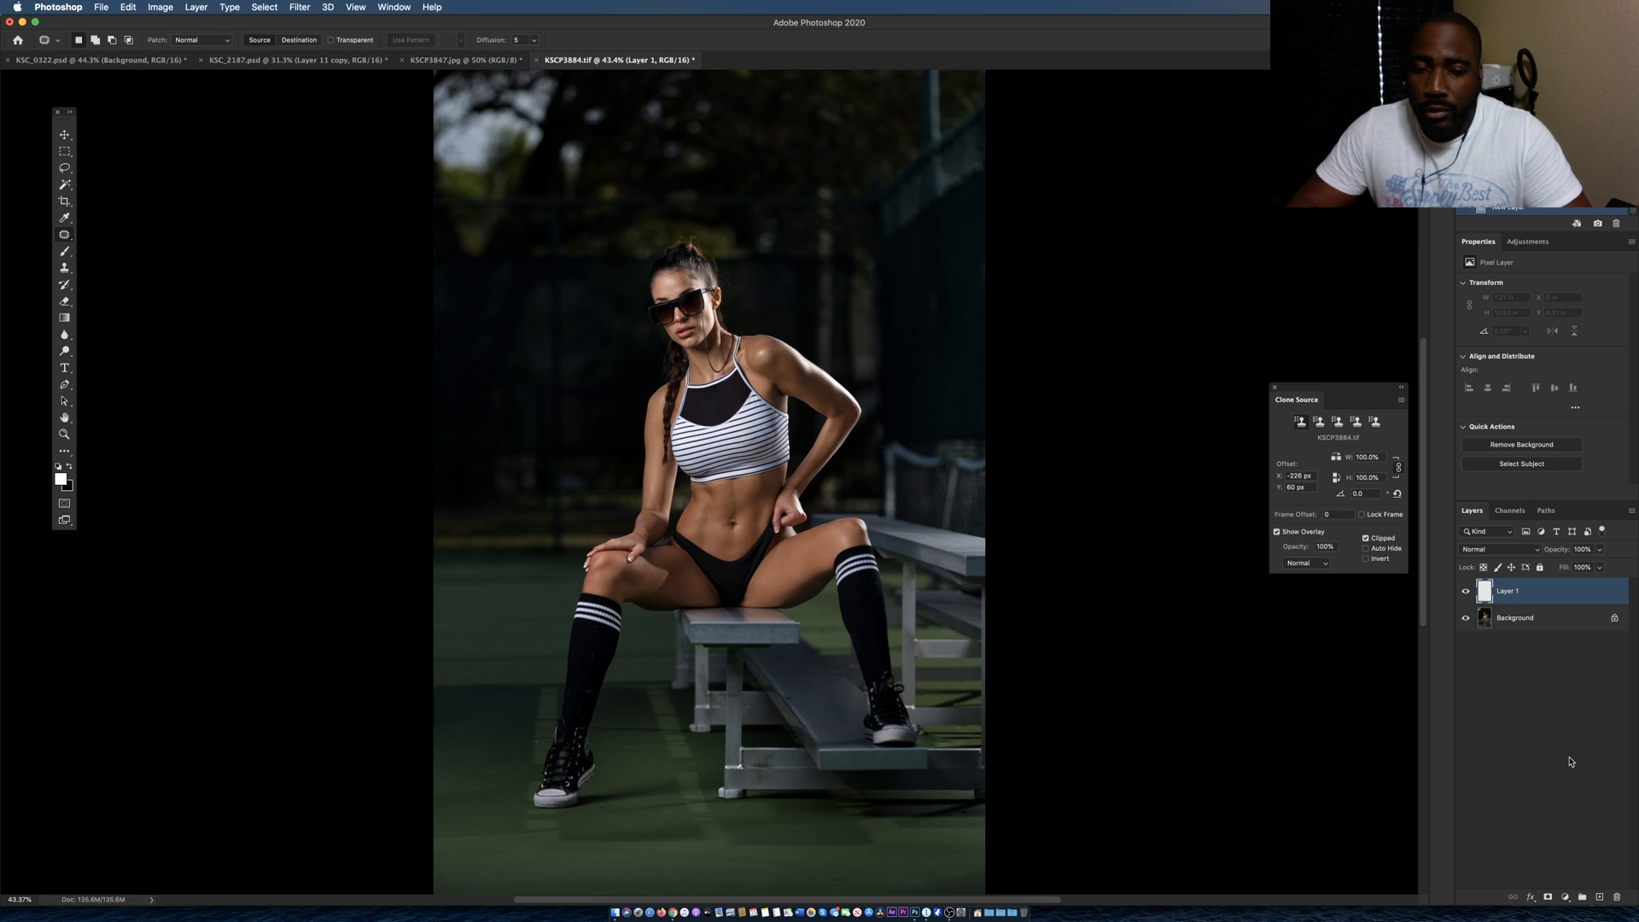
pyautogui.hotkey('shift', 'BackSpace')
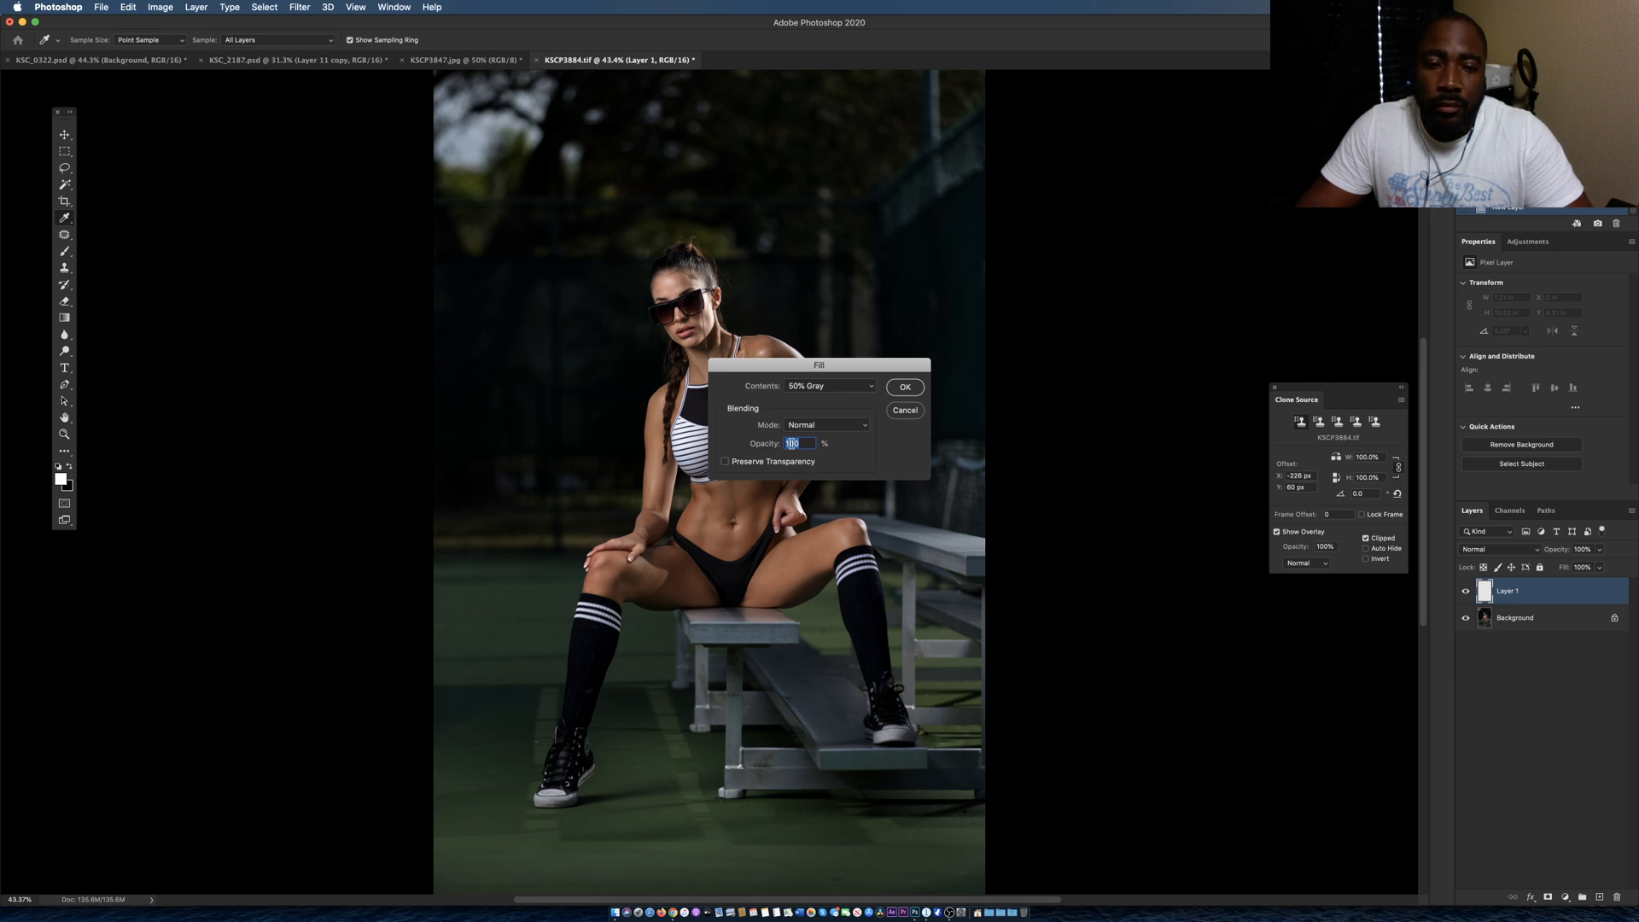
pyautogui.click(902, 393)
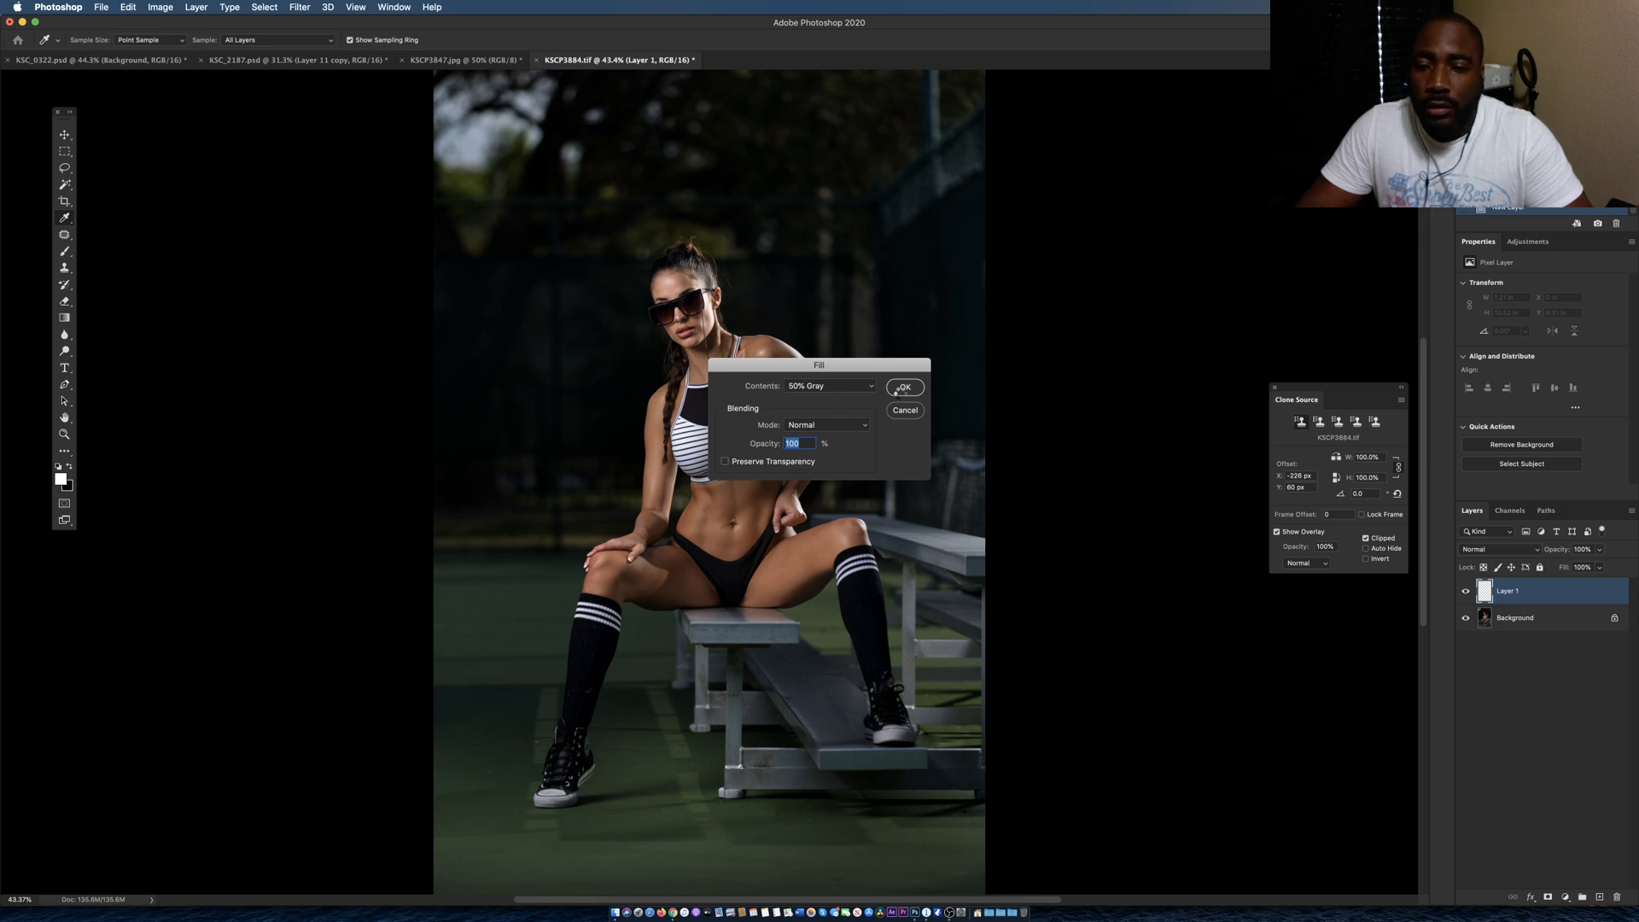
pyautogui.click(1499, 559)
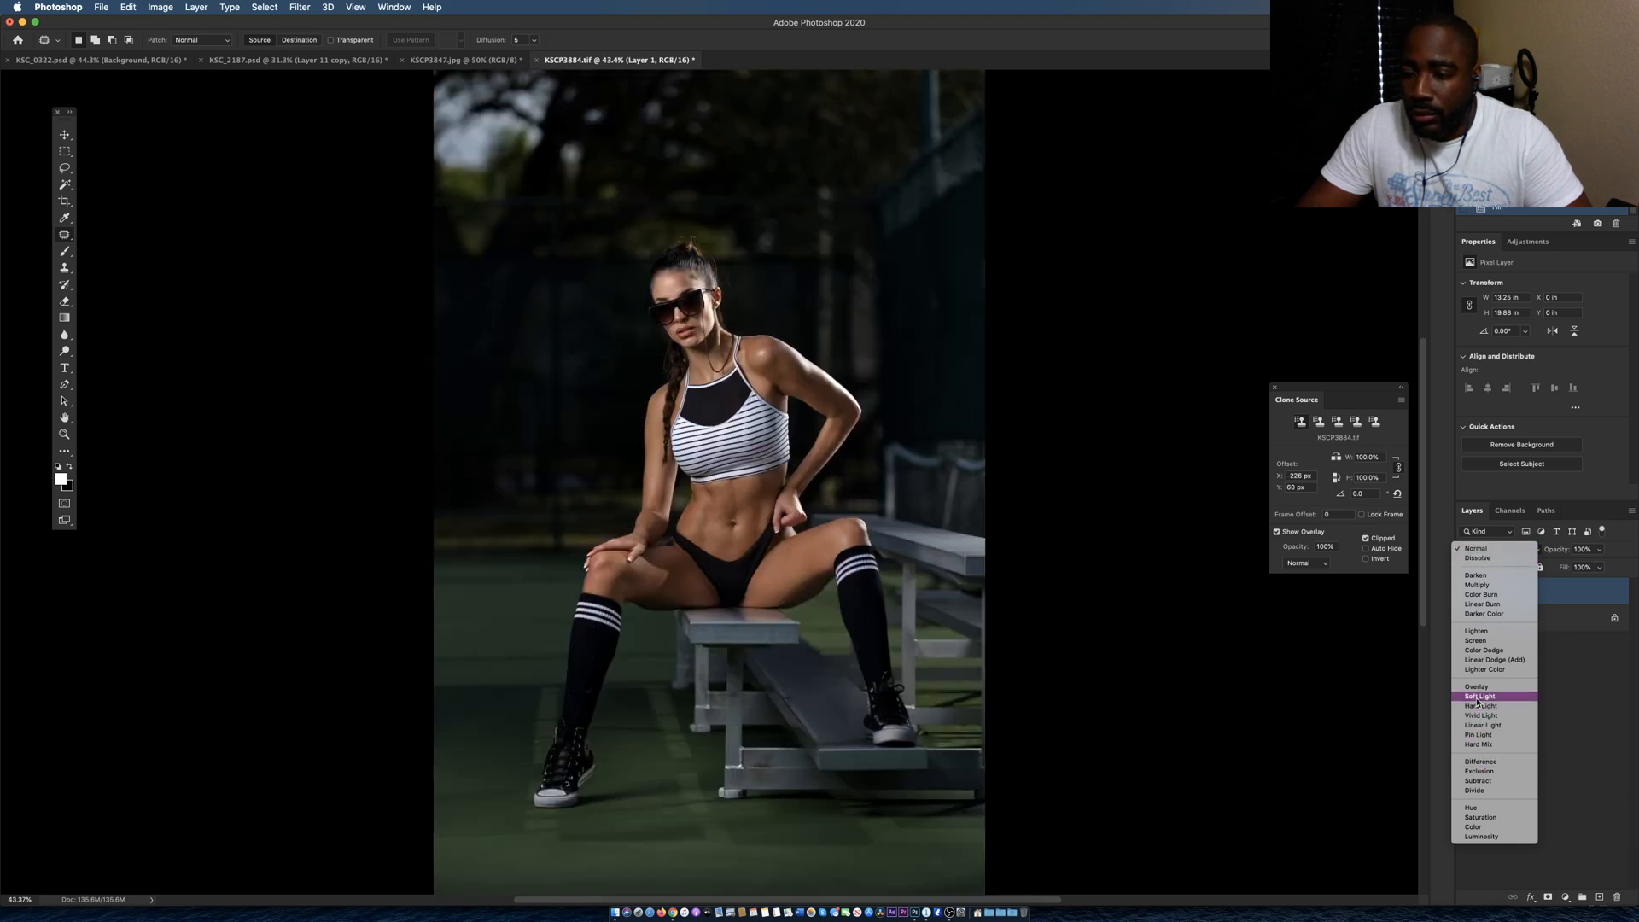
pyautogui.click(1479, 697)
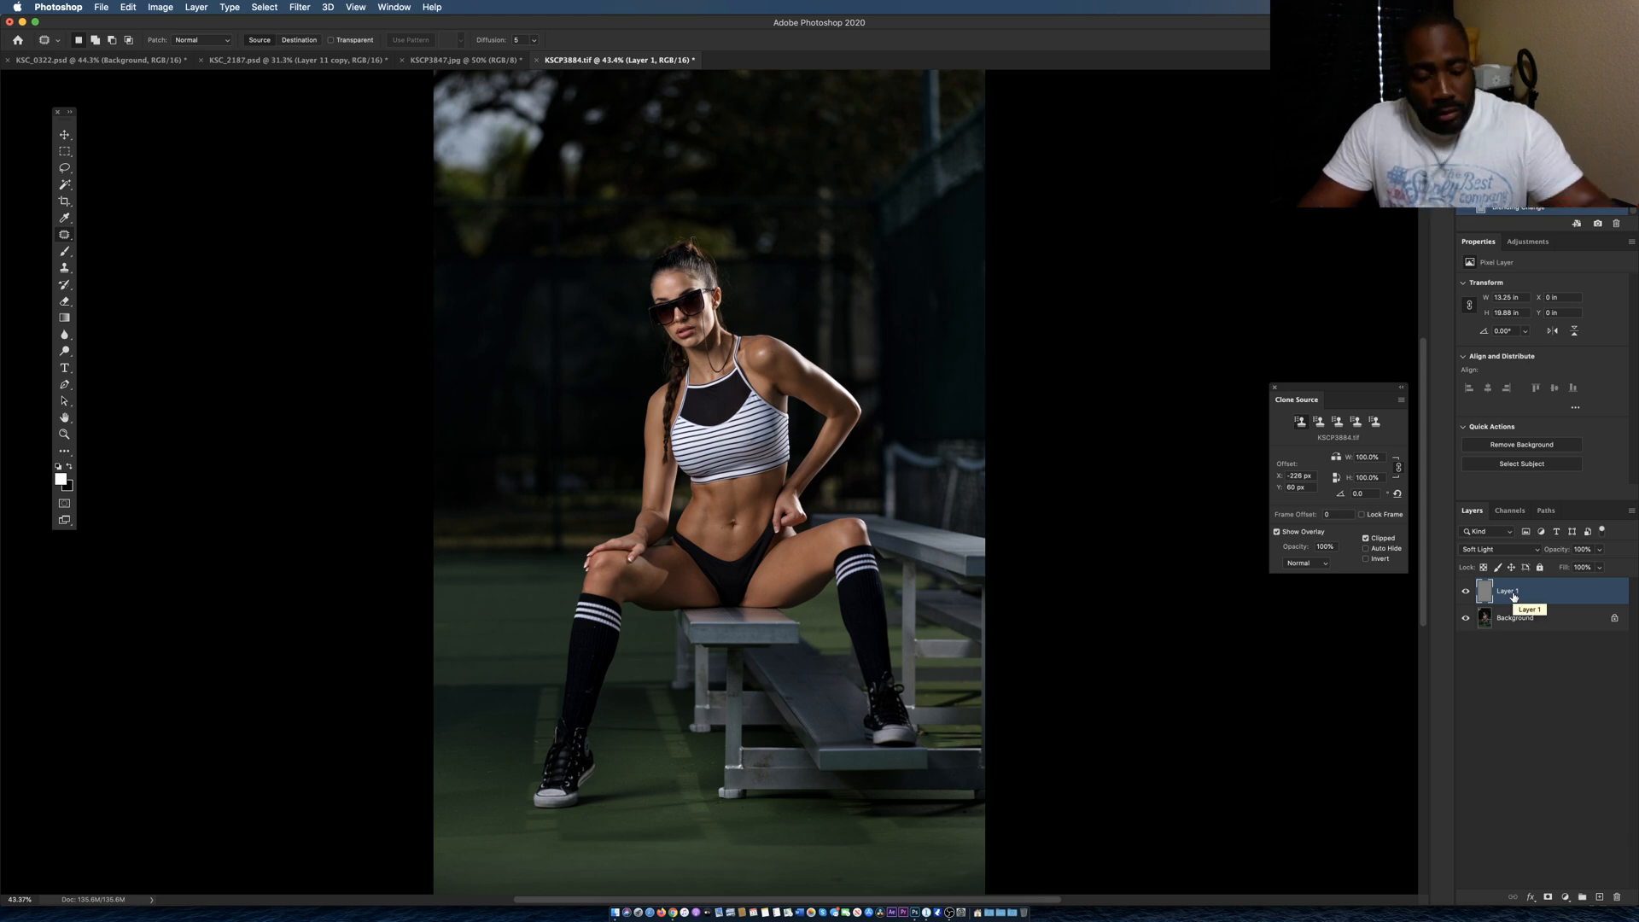
# Rename the gray Soft Light layer as D&B Global.
pyautogui.doubleClick(1508, 592)
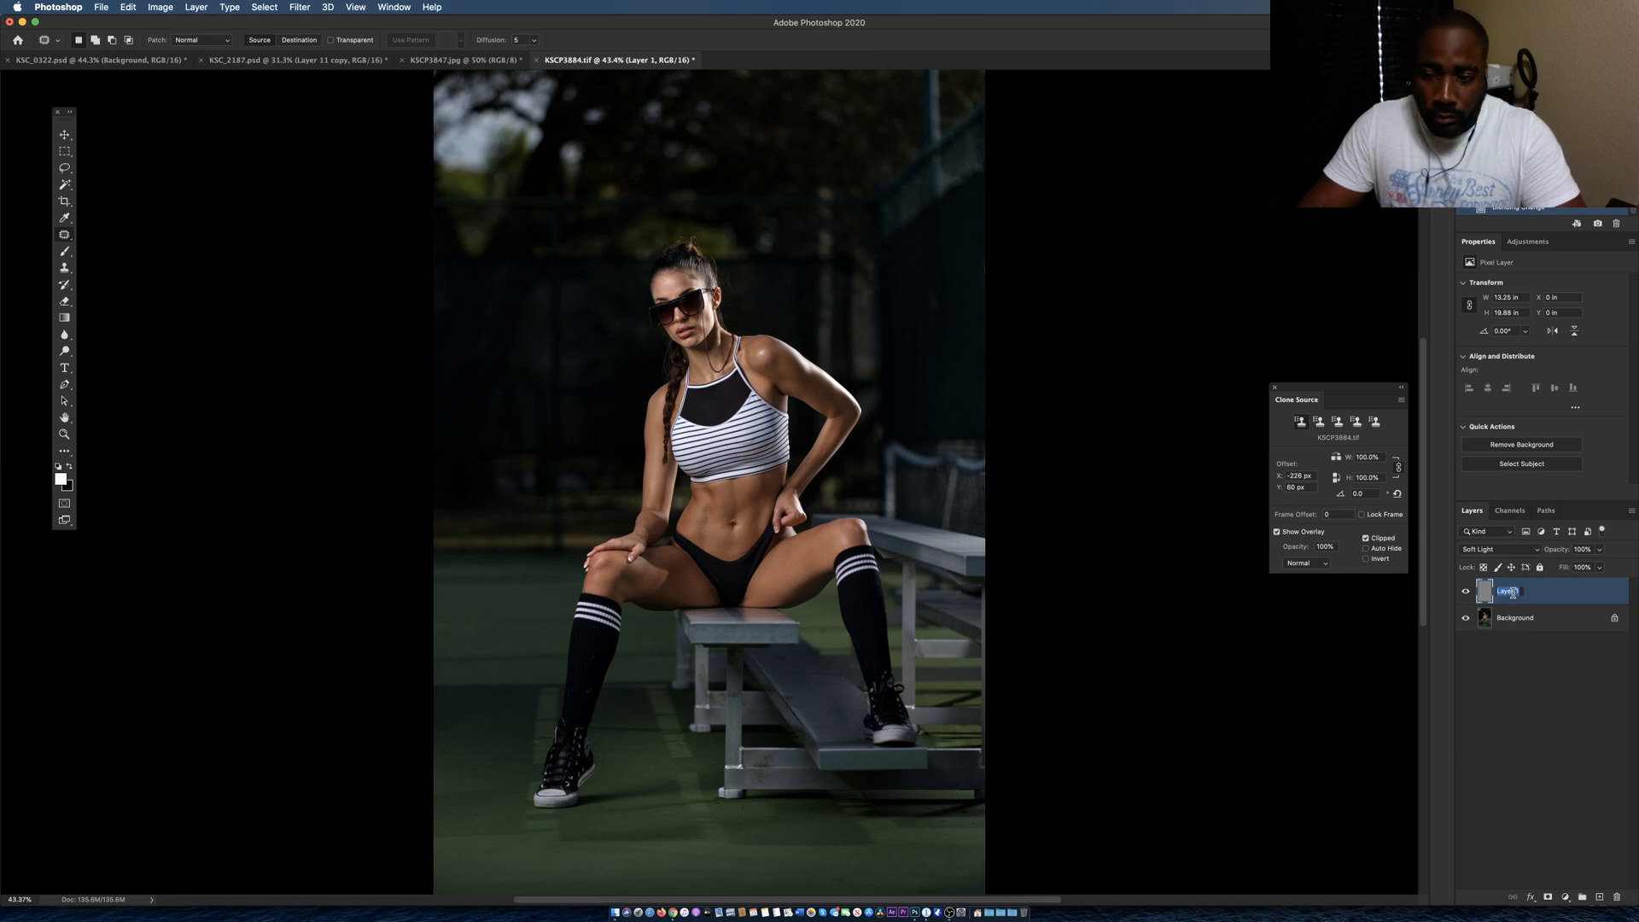
pyautogui.write('D&B Global')
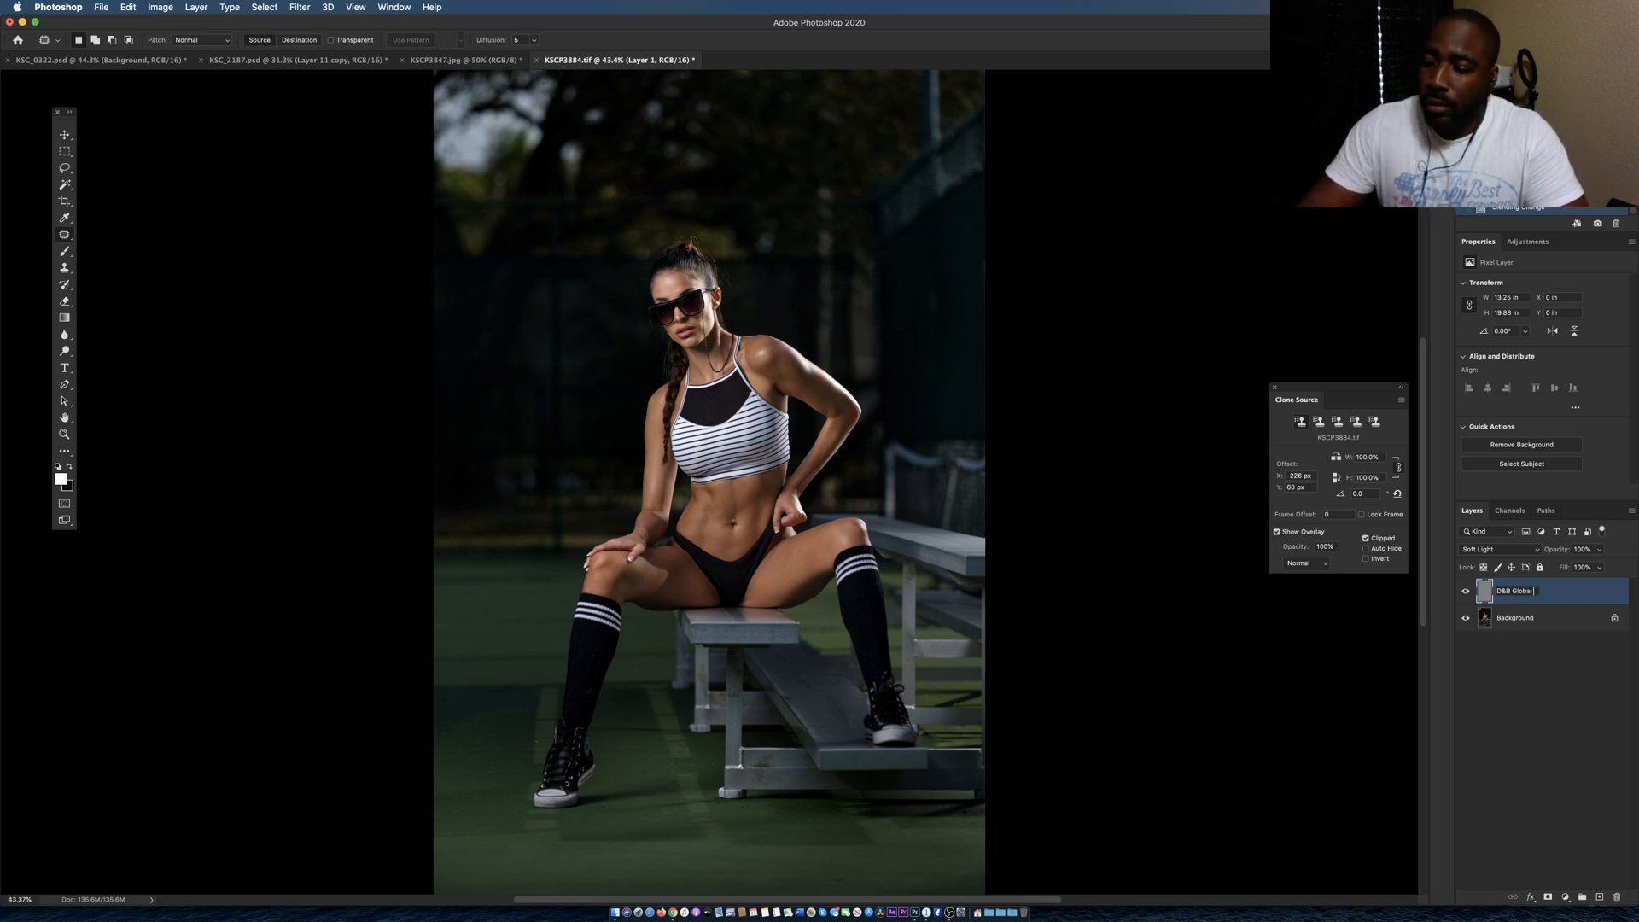
pyautogui.press('Return')
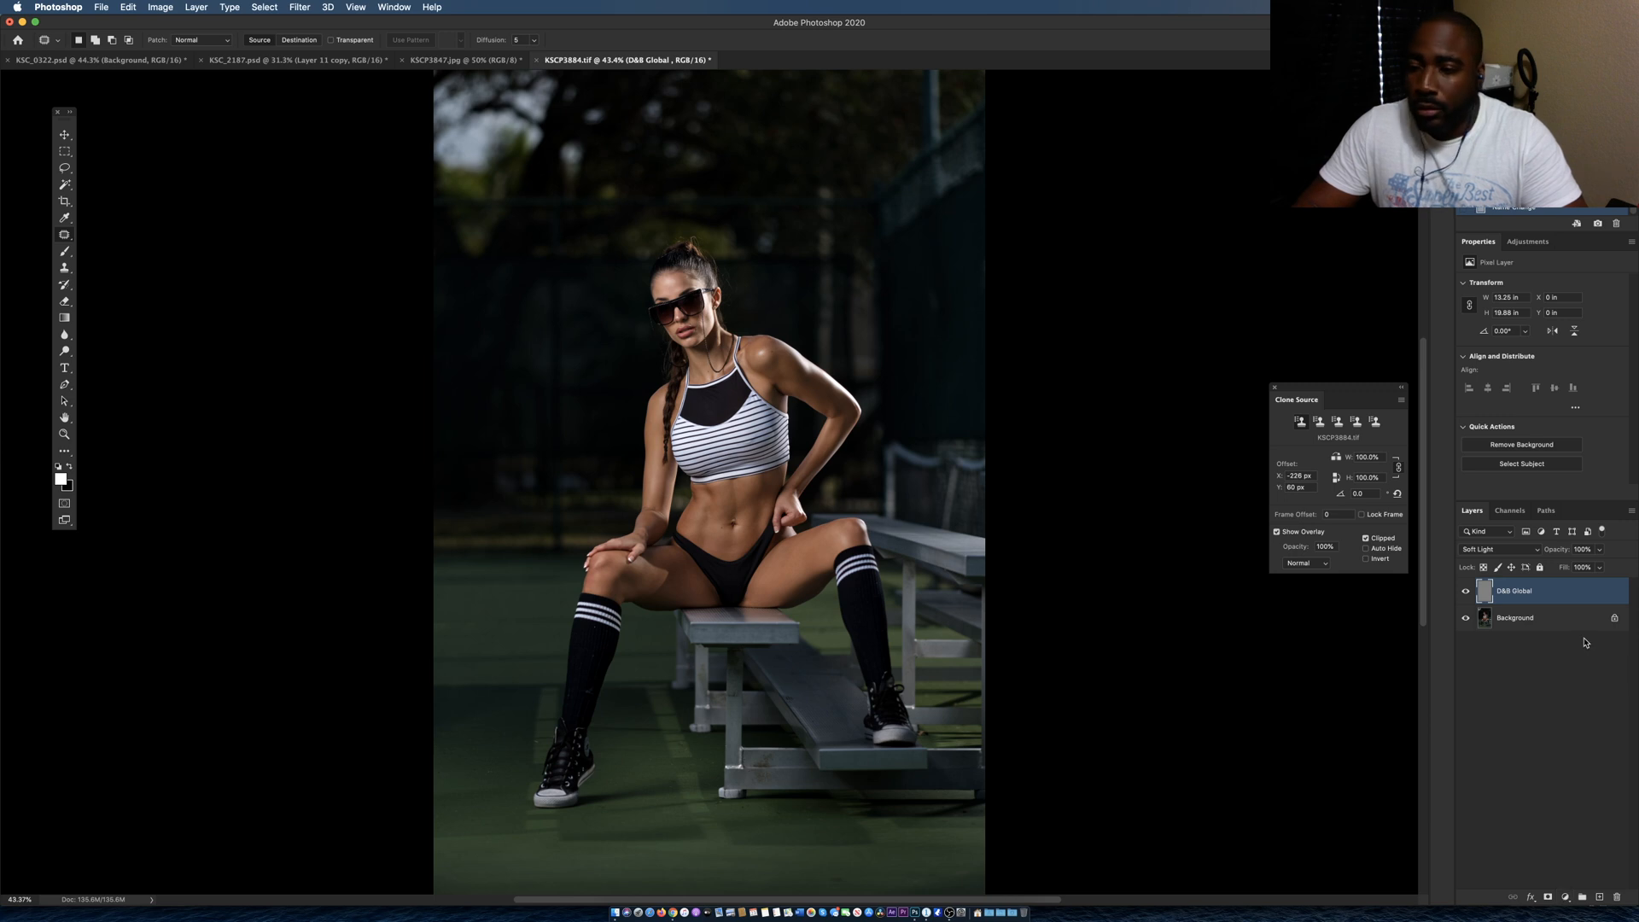
# Swap the foreground color to black and add a black-to-white Gradient Map adjustment layer above D&B Global.
pyautogui.click(1563, 902)
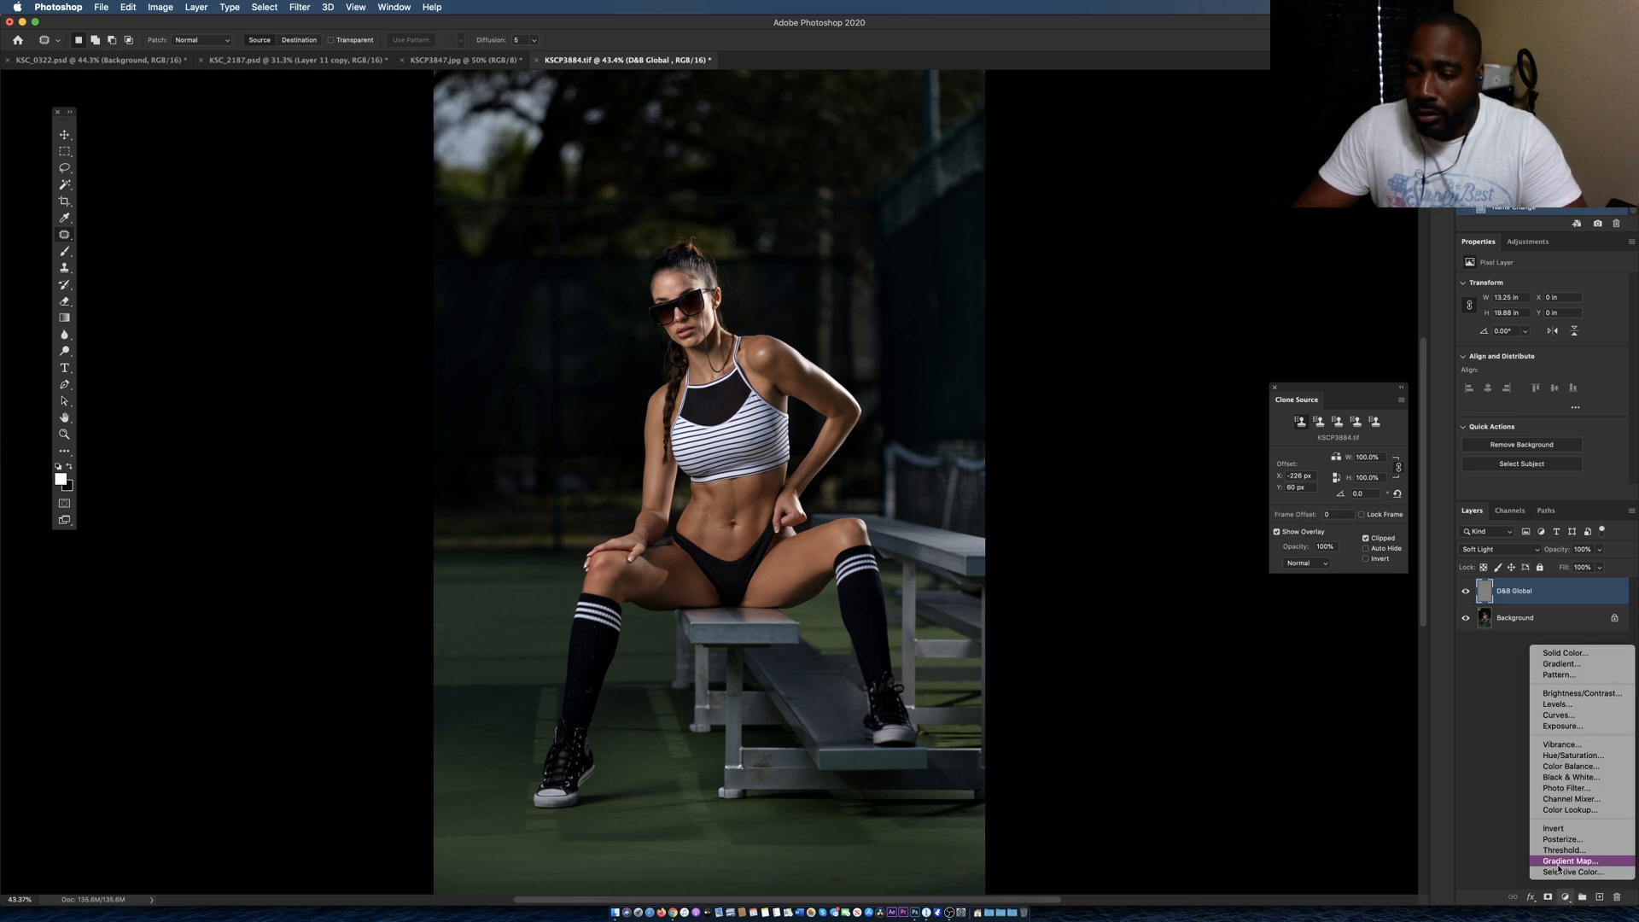
pyautogui.click(1565, 898)
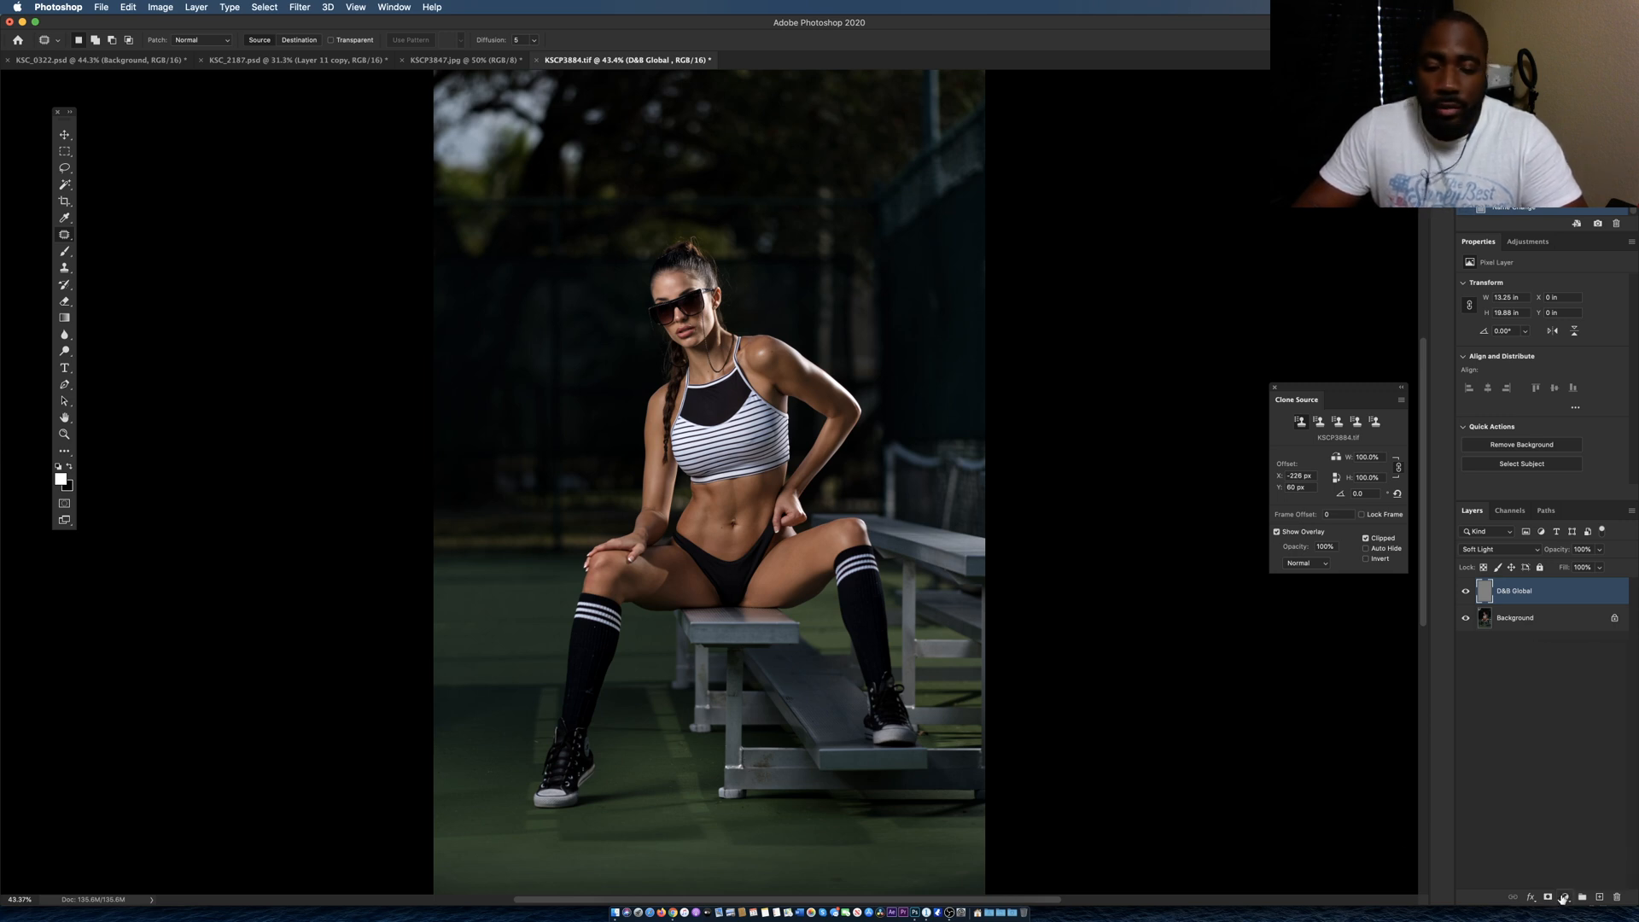
pyautogui.click(69, 467)
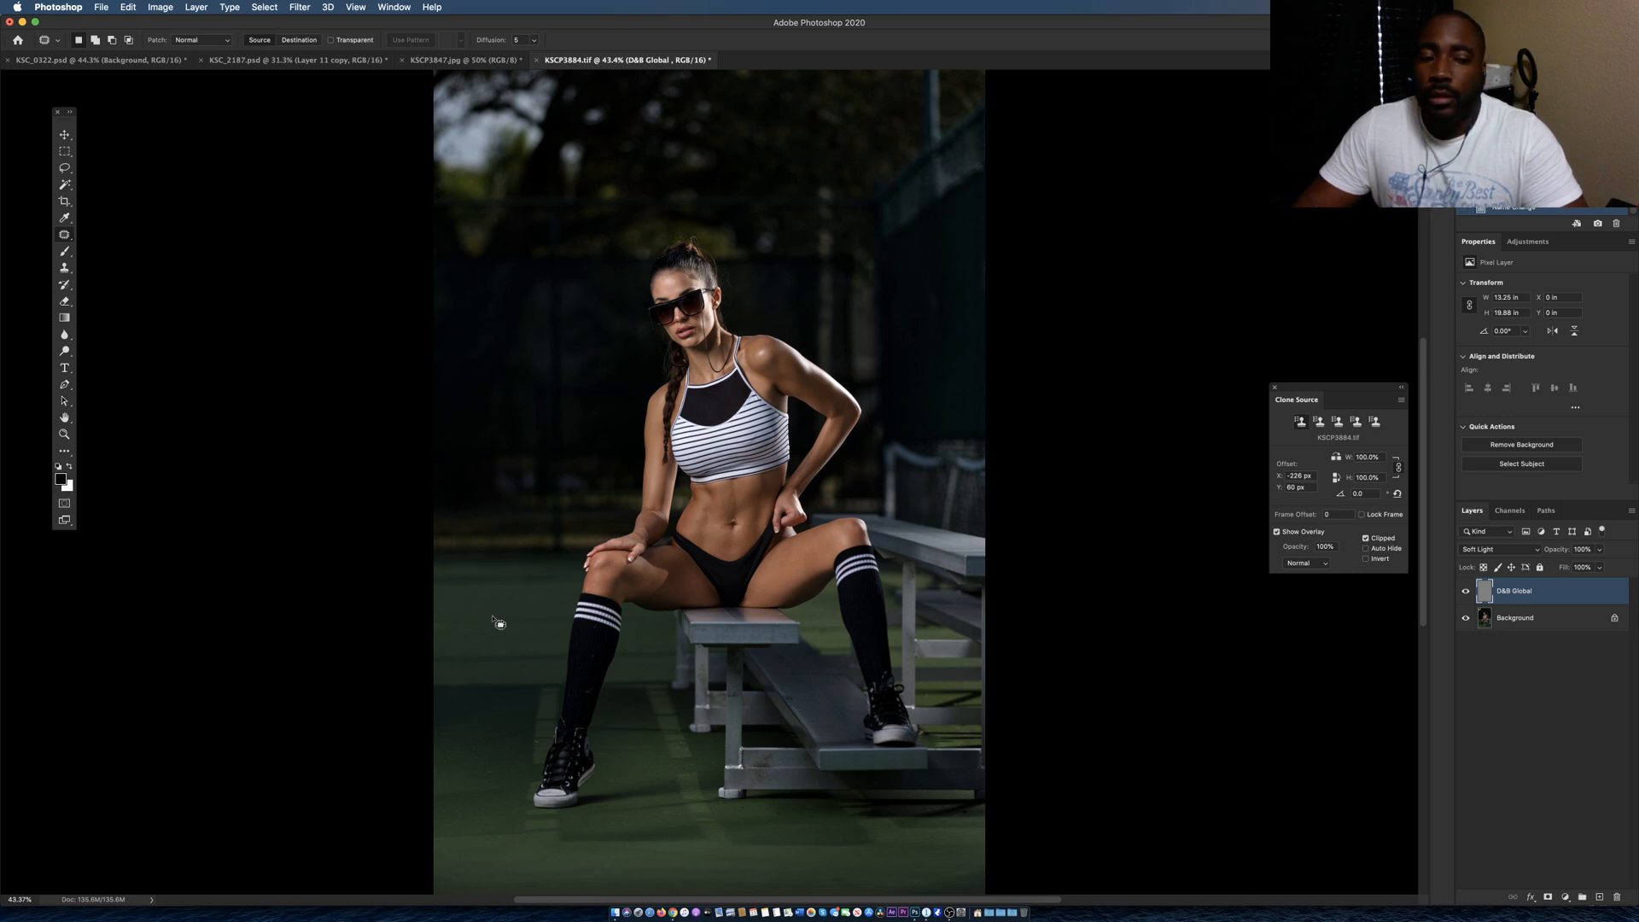
pyautogui.click(1565, 896)
pyautogui.click(1536, 858)
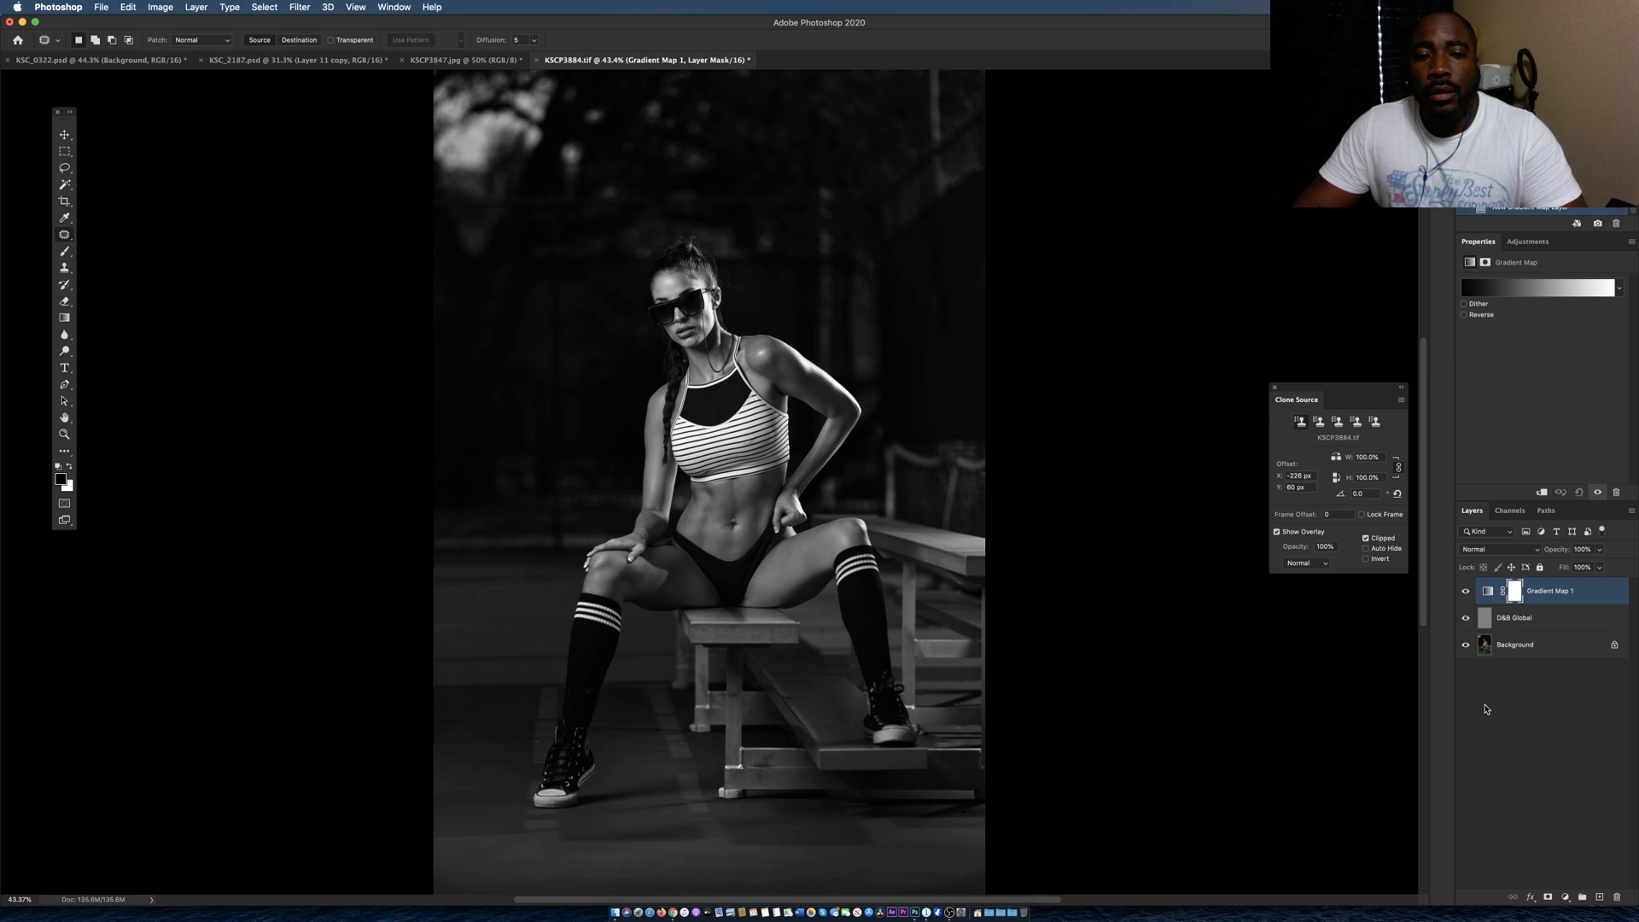
# Add a Curves adjustment layer above the gradient map with an S-curve through input 105, output 65 and input 170, output 160.
pyautogui.click(1565, 896)
pyautogui.click(1549, 722)
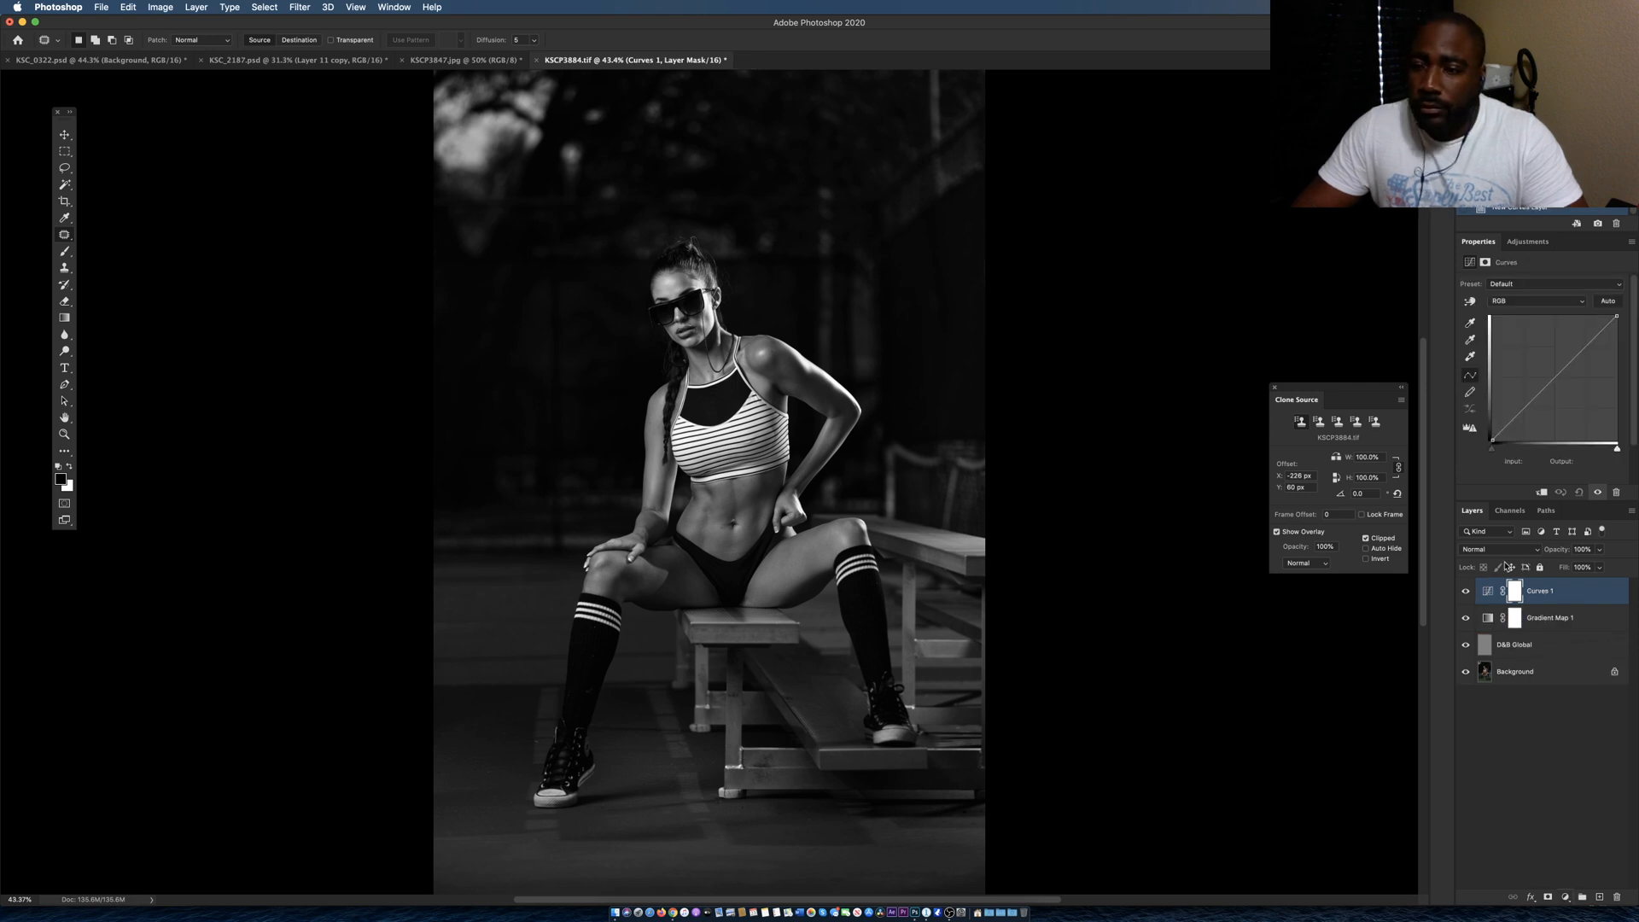
pyautogui.moveTo(1562, 386); pyautogui.dragTo(1564, 390)
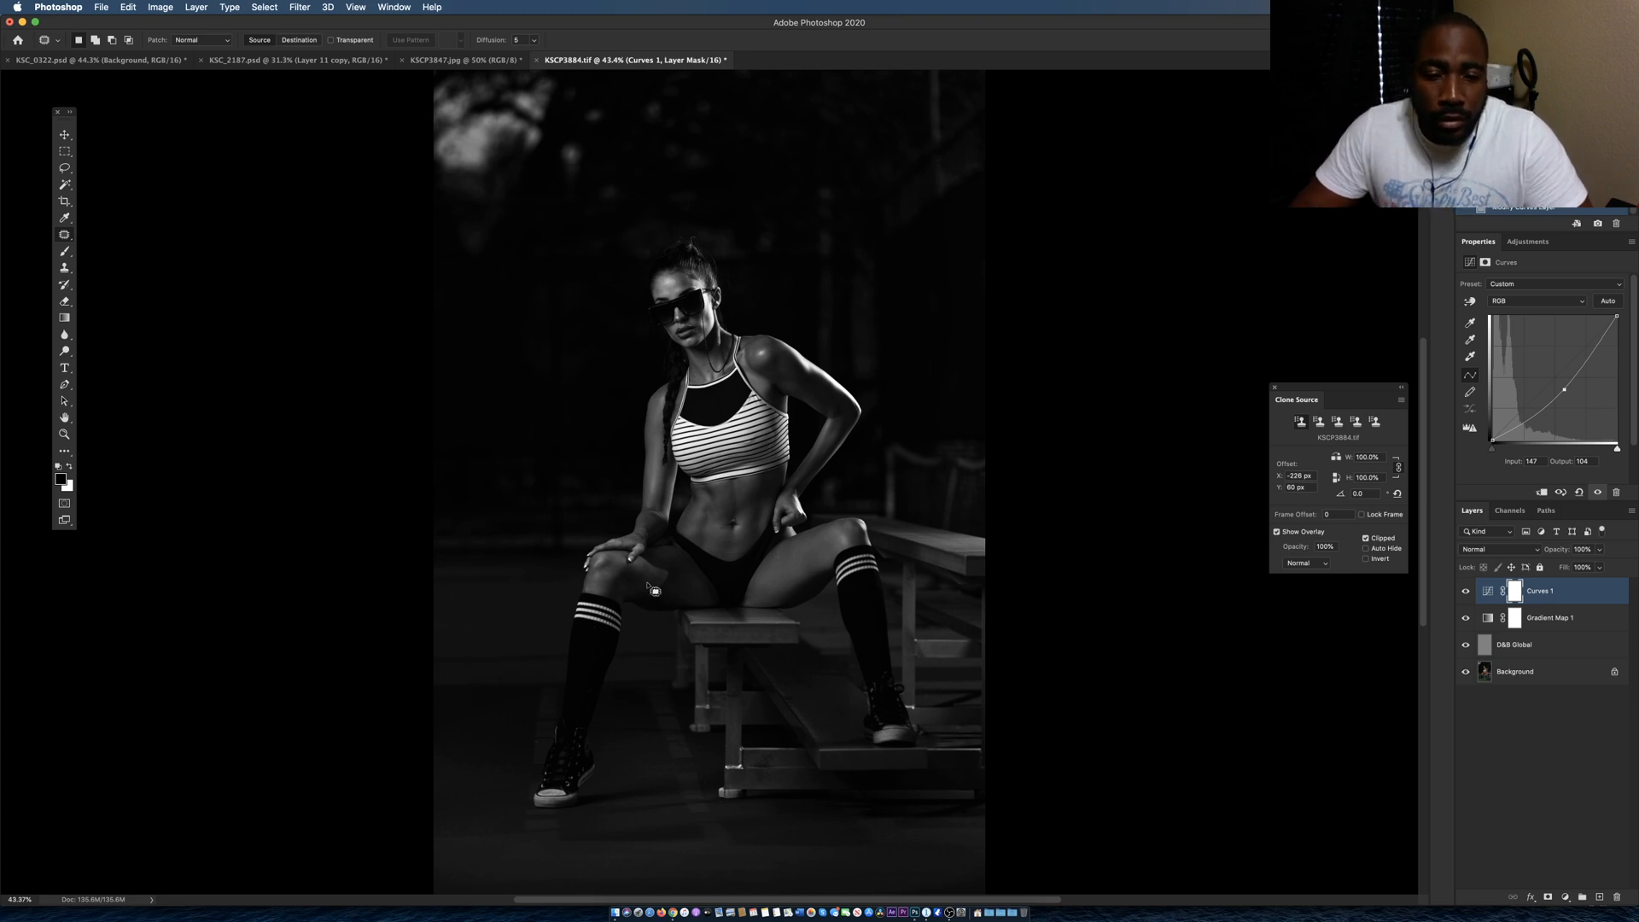
pyautogui.moveTo(1564, 390); pyautogui.dragTo(1545, 409)
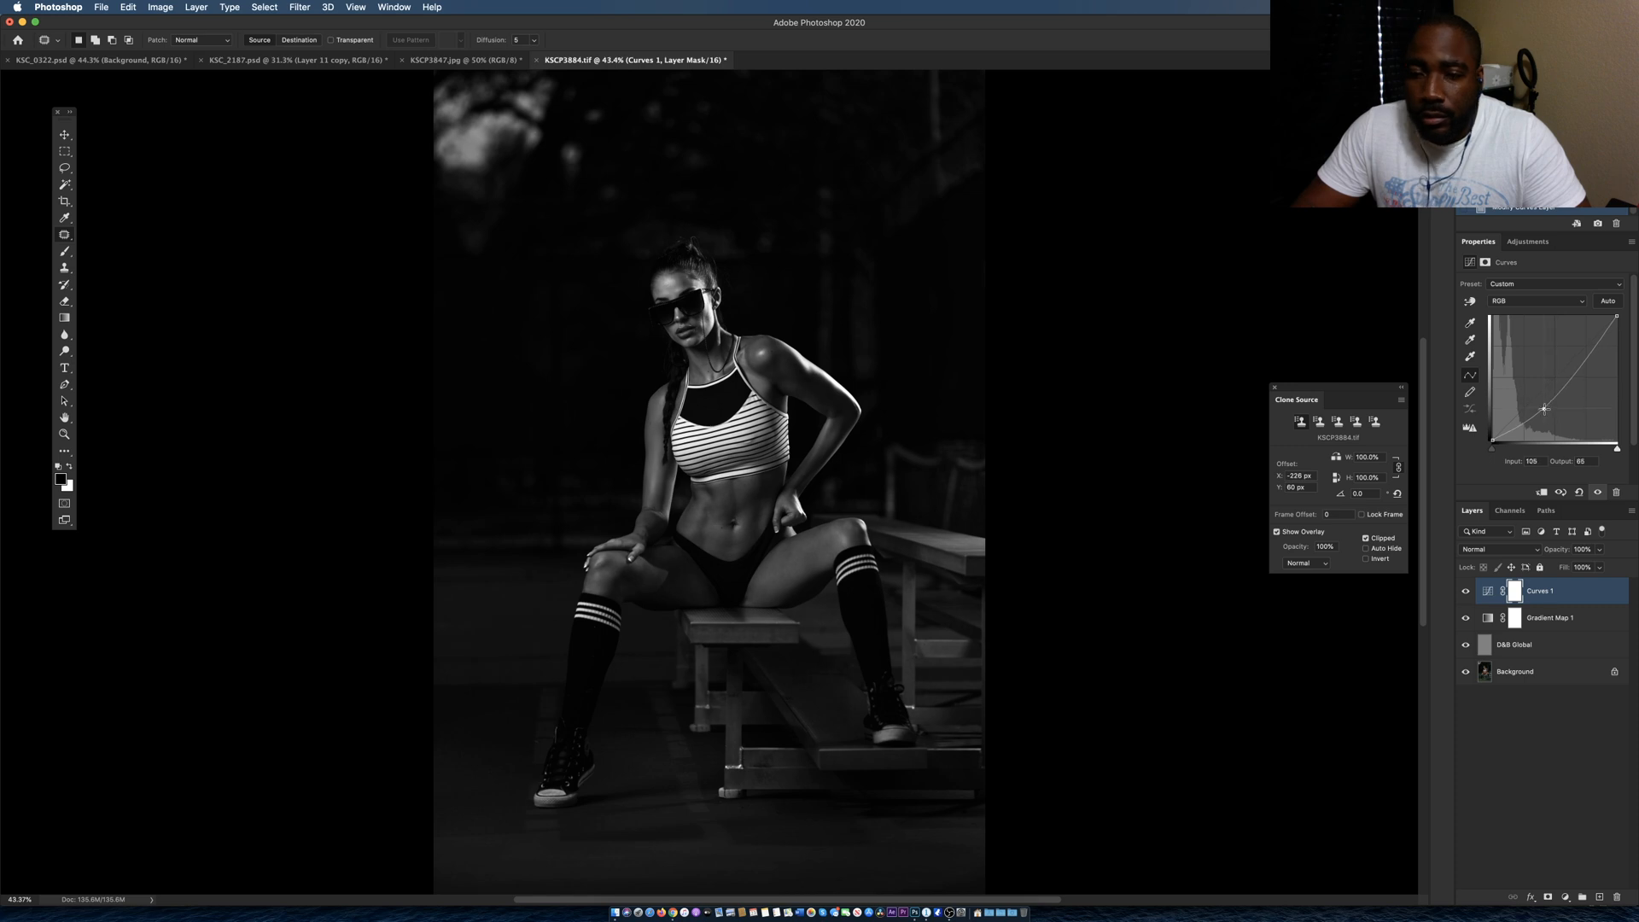
pyautogui.click(1579, 363)
pyautogui.moveTo(1578, 363); pyautogui.dragTo(1576, 361)
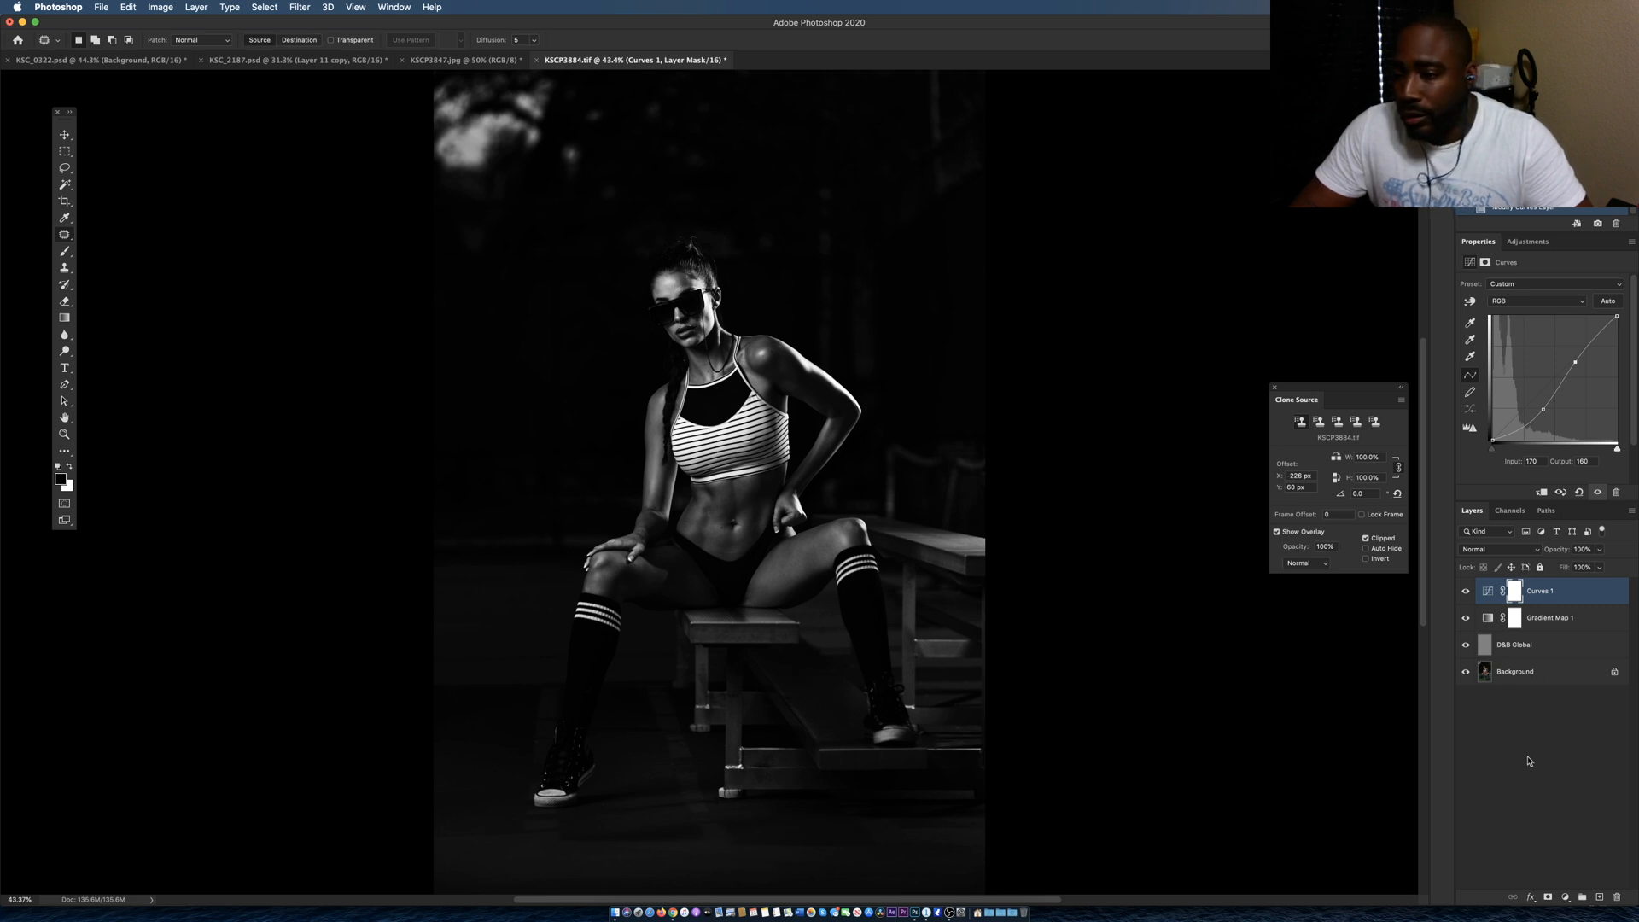
# Add a second Curves adjustment layer on top and darken the midtones with a point at input 147, output 108.
pyautogui.click(1565, 898)
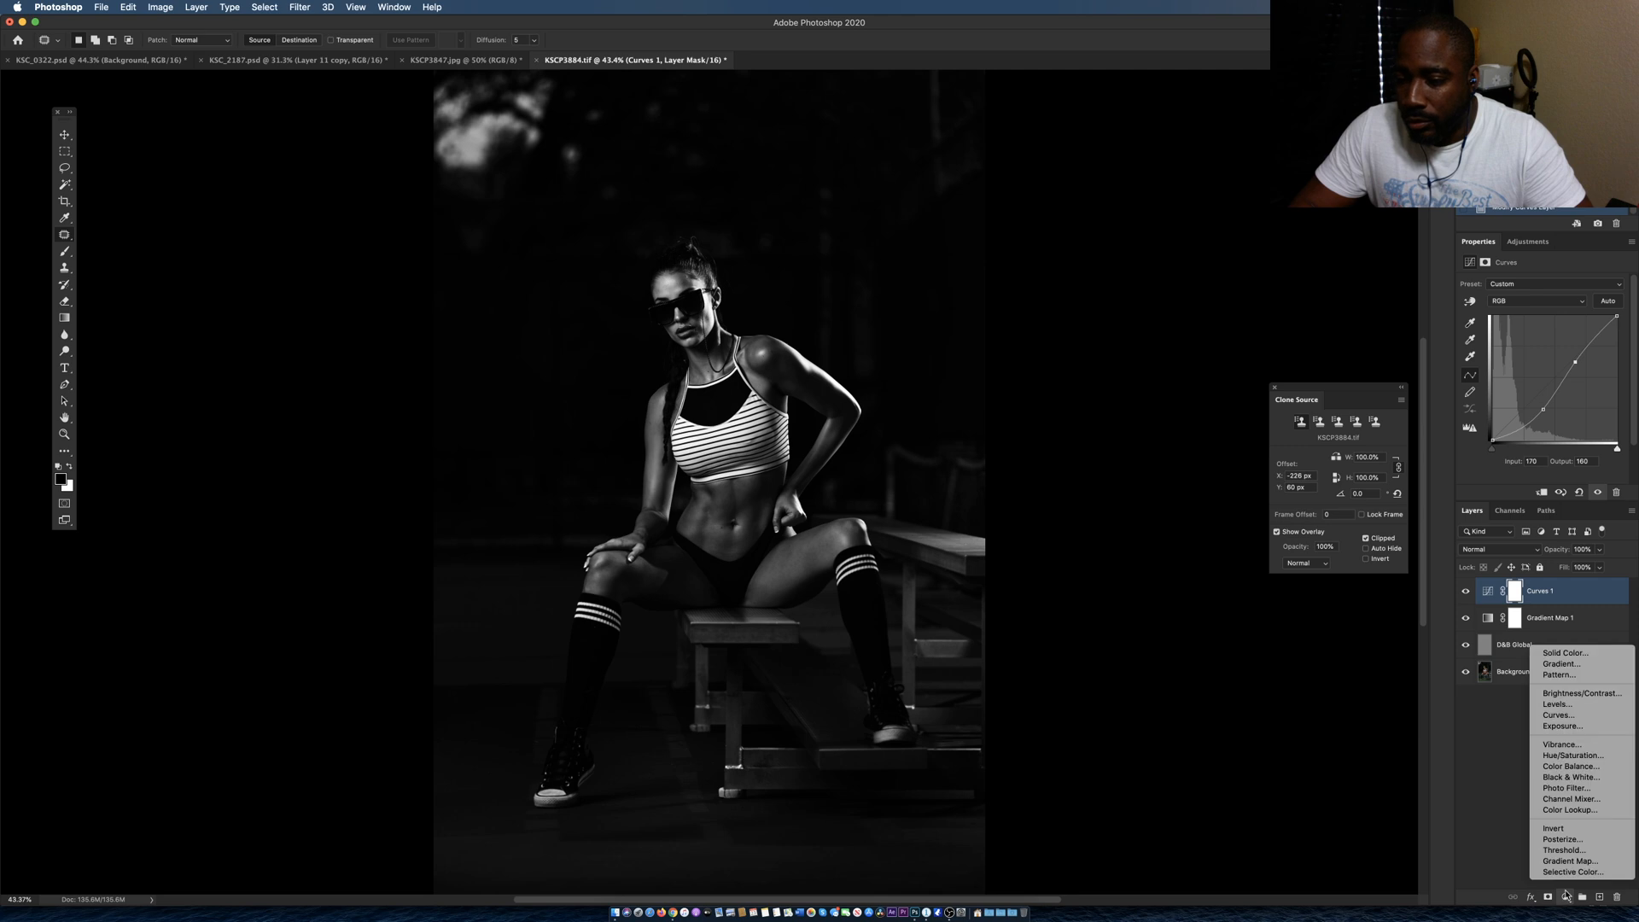
pyautogui.click(1567, 716)
pyautogui.moveTo(1564, 369); pyautogui.dragTo(1564, 387)
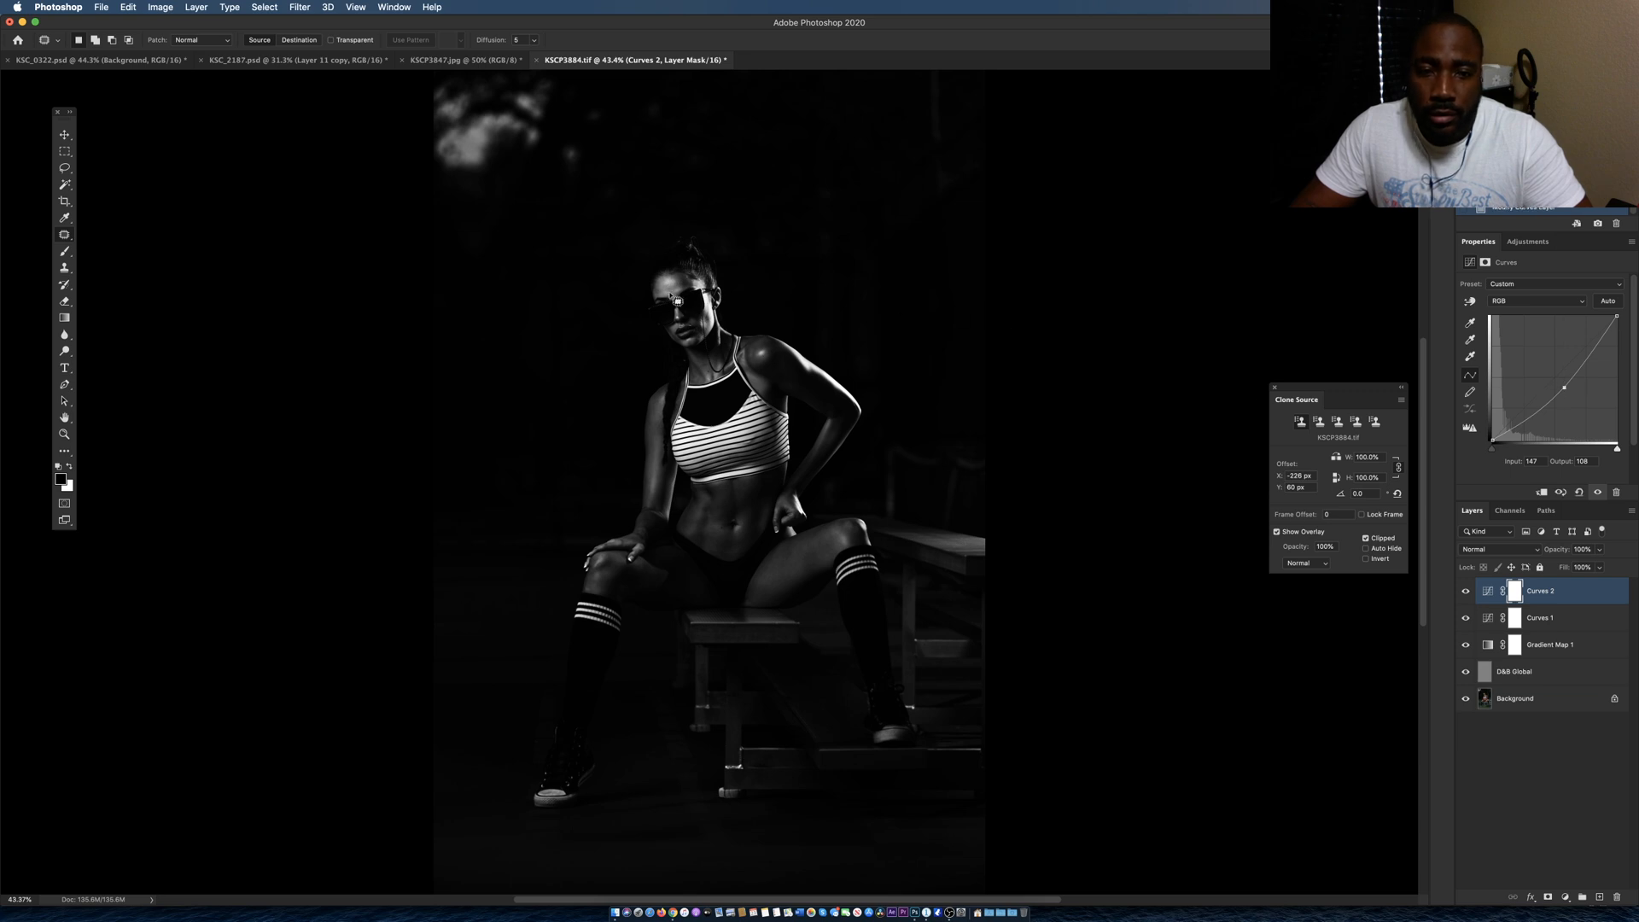
# Group the Curves 2, Curves 1 and Gradient Map 1 layers, name the group Help, and expand it.
pyautogui.keyDown('shift'); pyautogui.click(1583, 652); pyautogui.keyUp('shift')
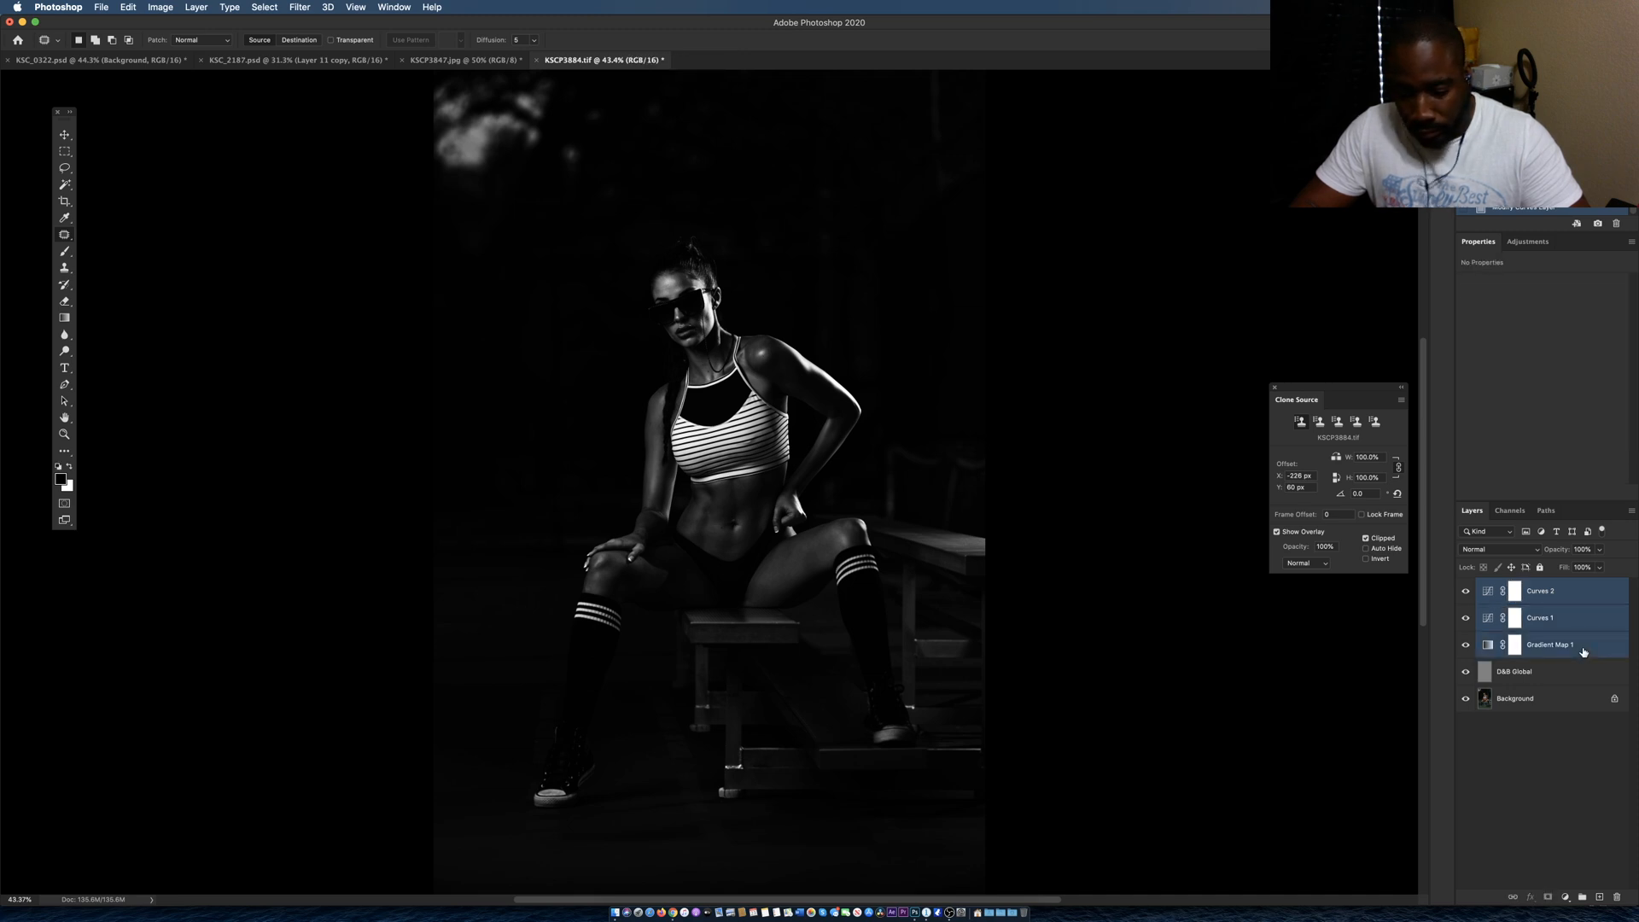
pyautogui.press('super+g')
pyautogui.doubleClick(1510, 586)
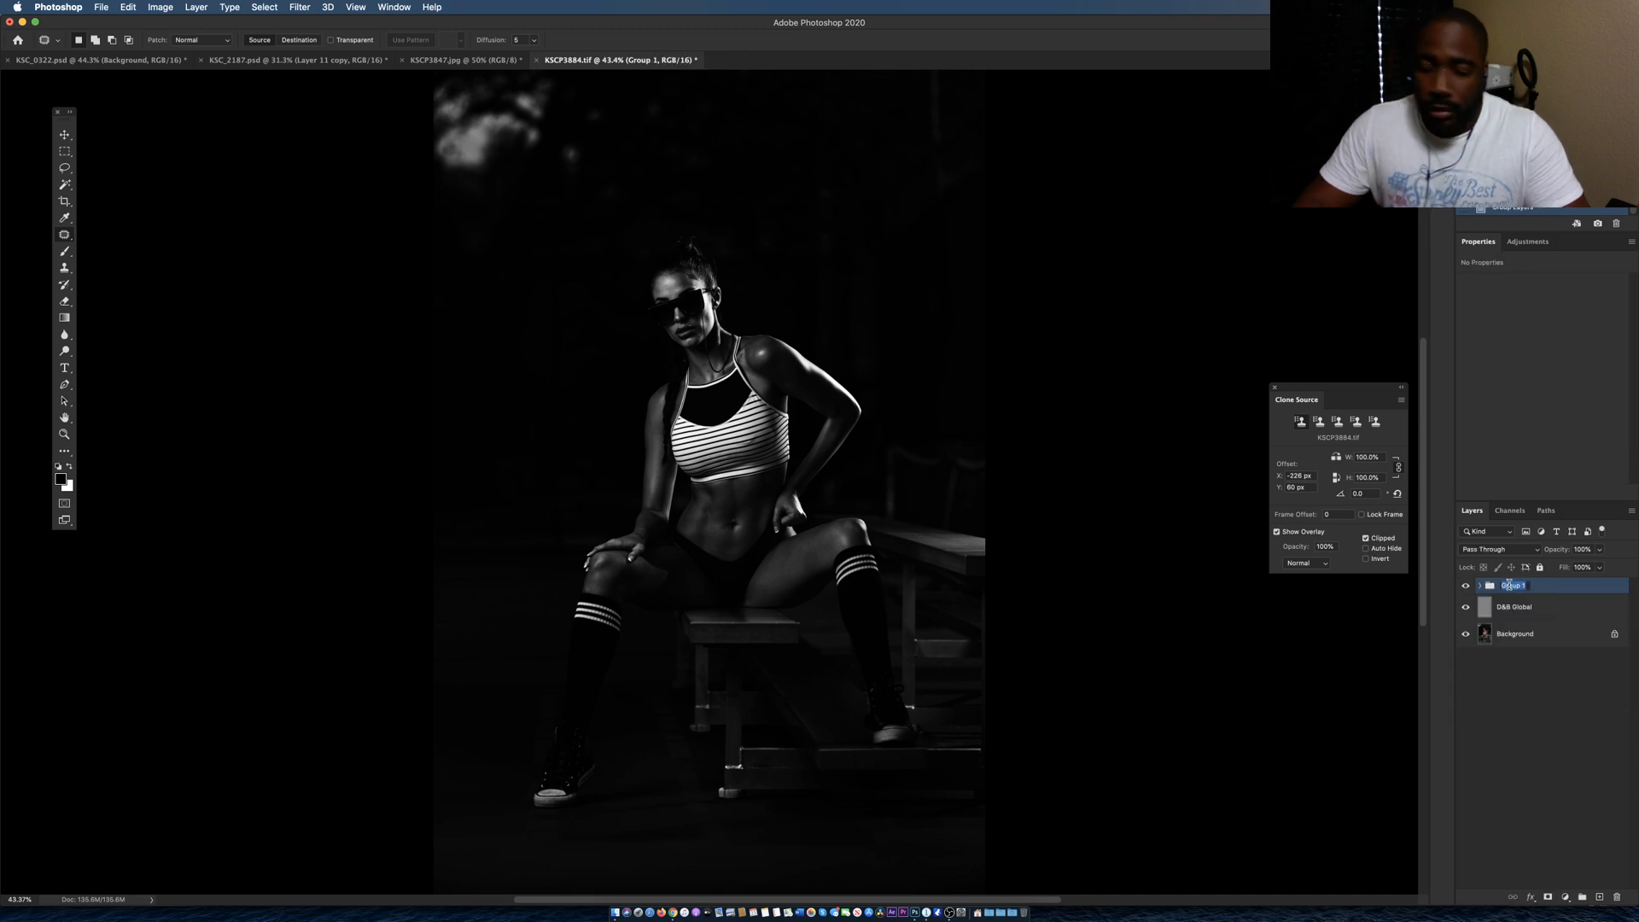
pyautogui.write('Help')
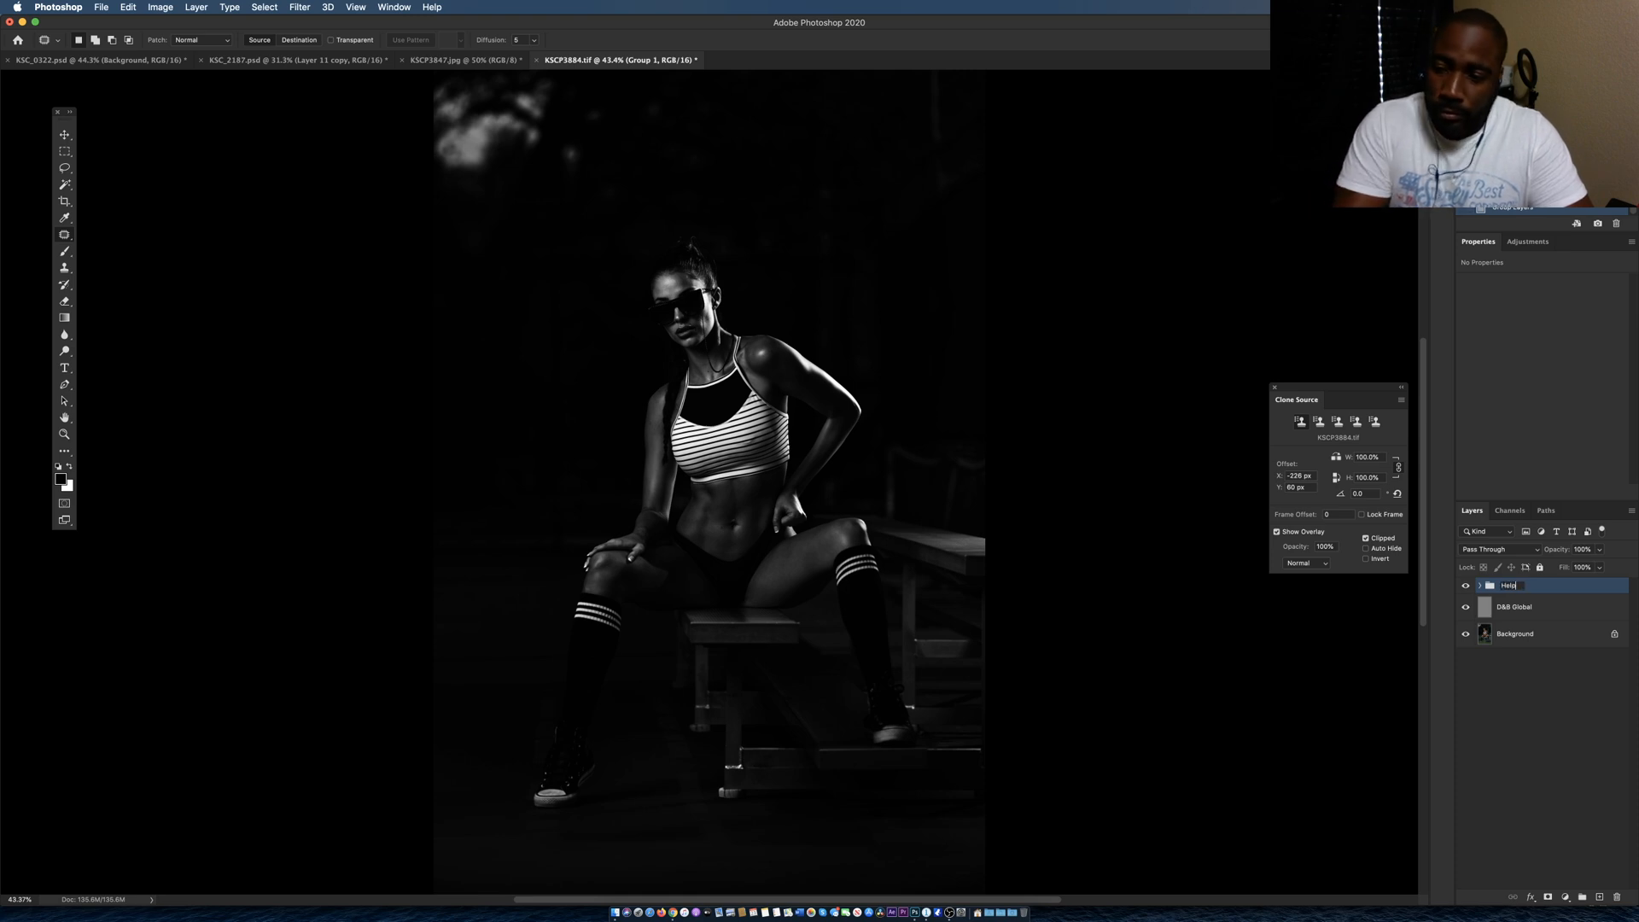
pyautogui.press('Return')
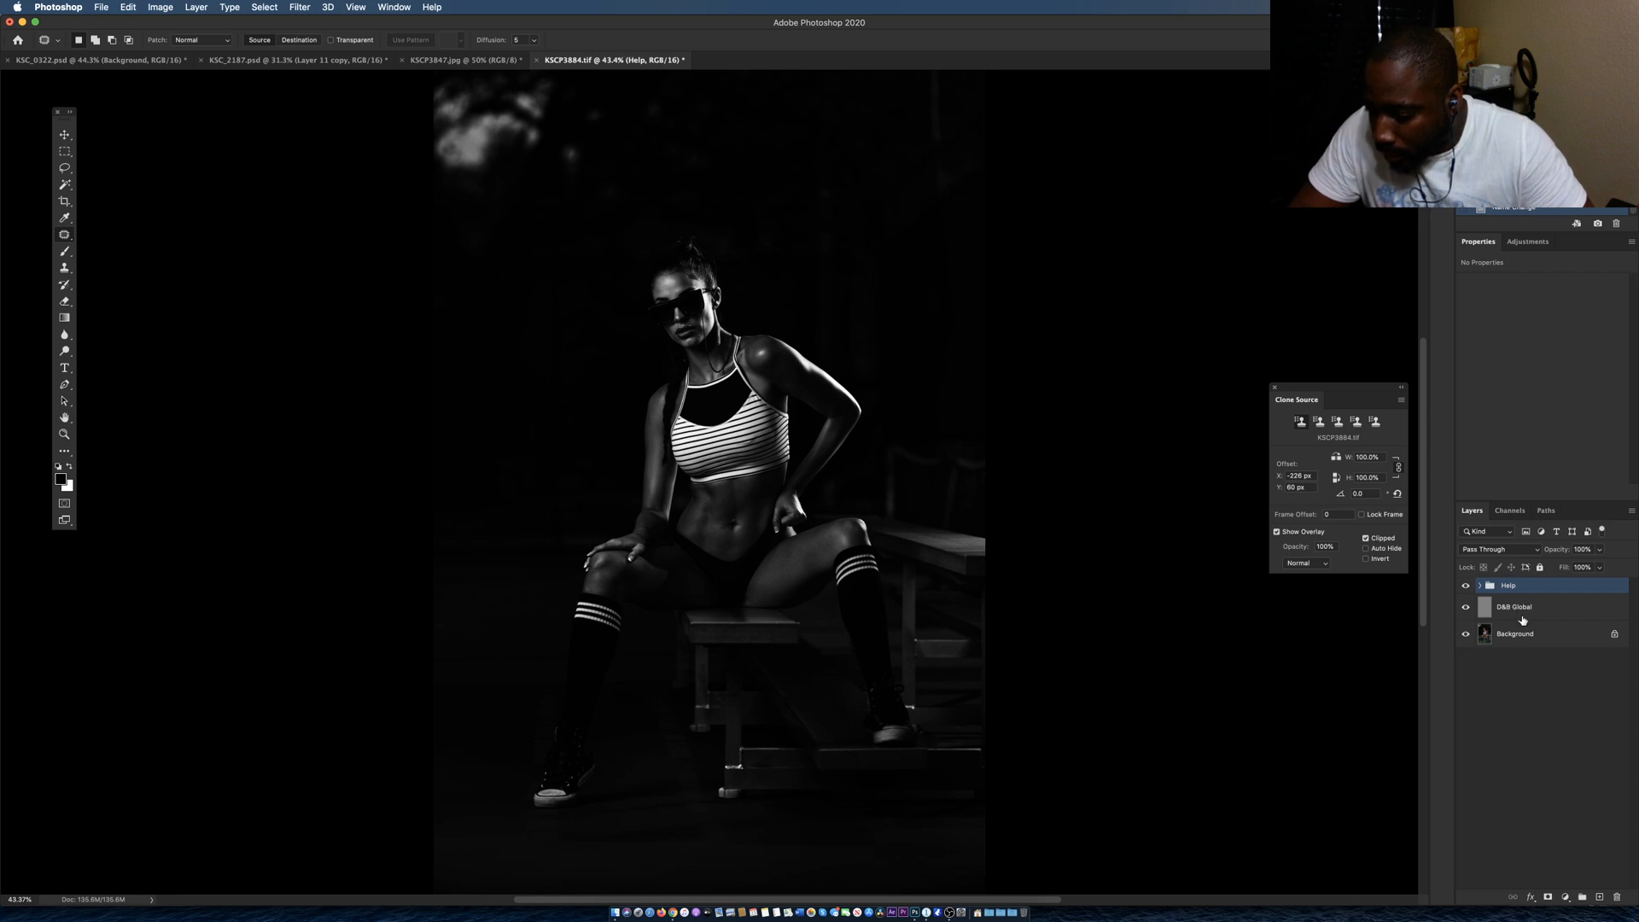
pyautogui.click(1481, 586)
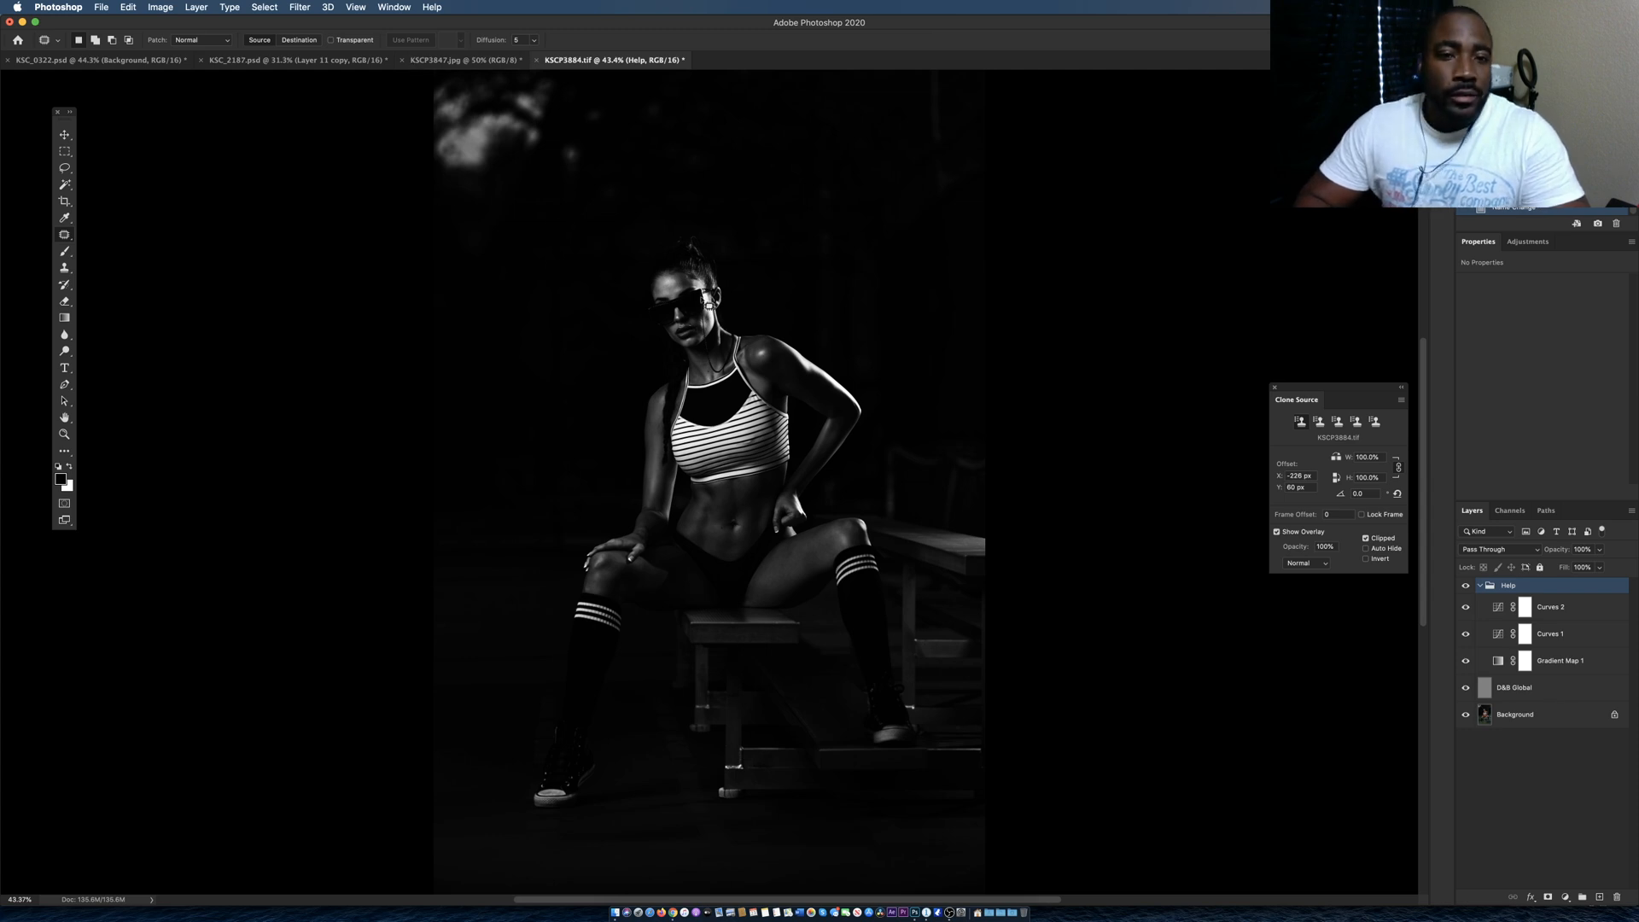
# Activate the Dodge tool and select the D&B Global layer.
pyautogui.press('o')
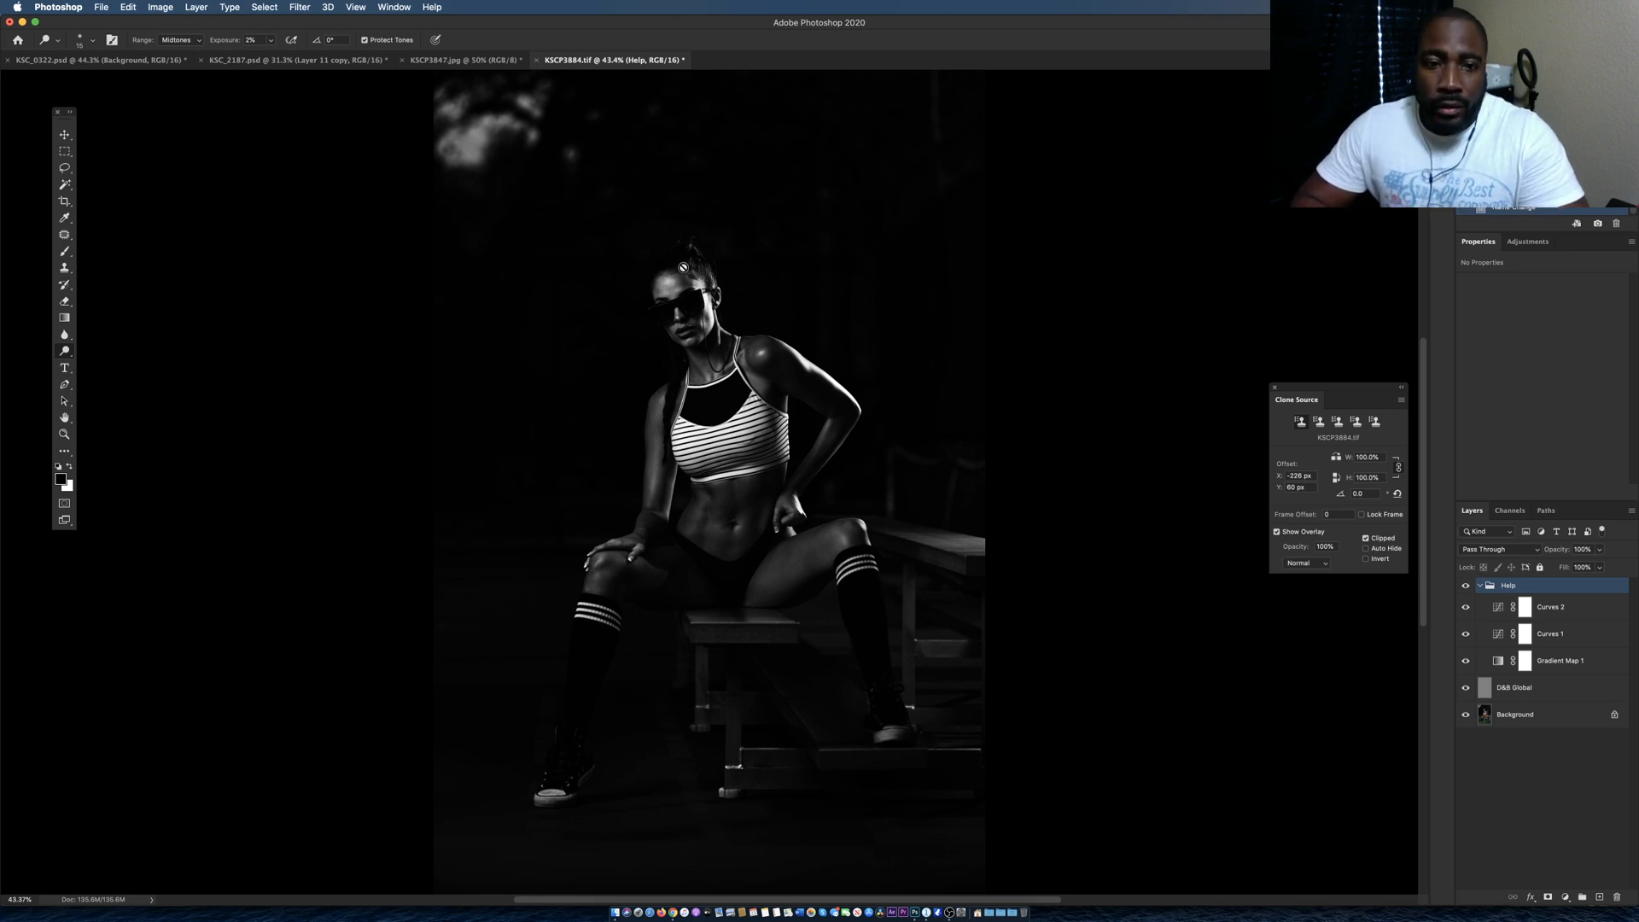
pyautogui.scroll(2, 674, 265)
pyautogui.scroll(2, 674, 266)
pyautogui.scroll(-2, 672, 273)
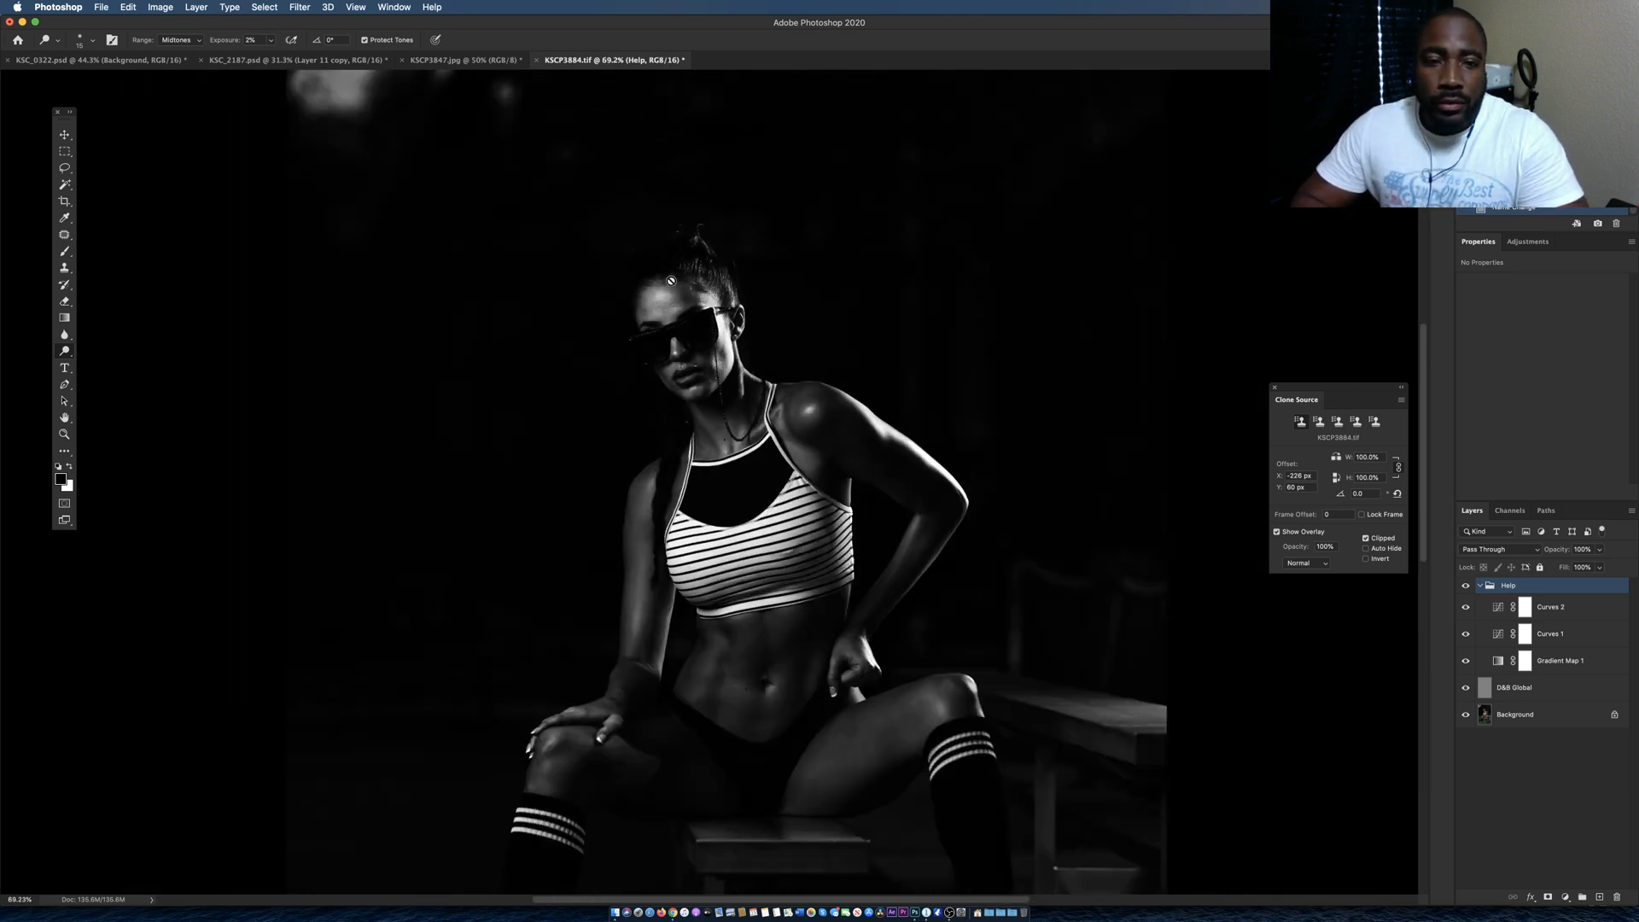
pyautogui.scroll(-2, 672, 282)
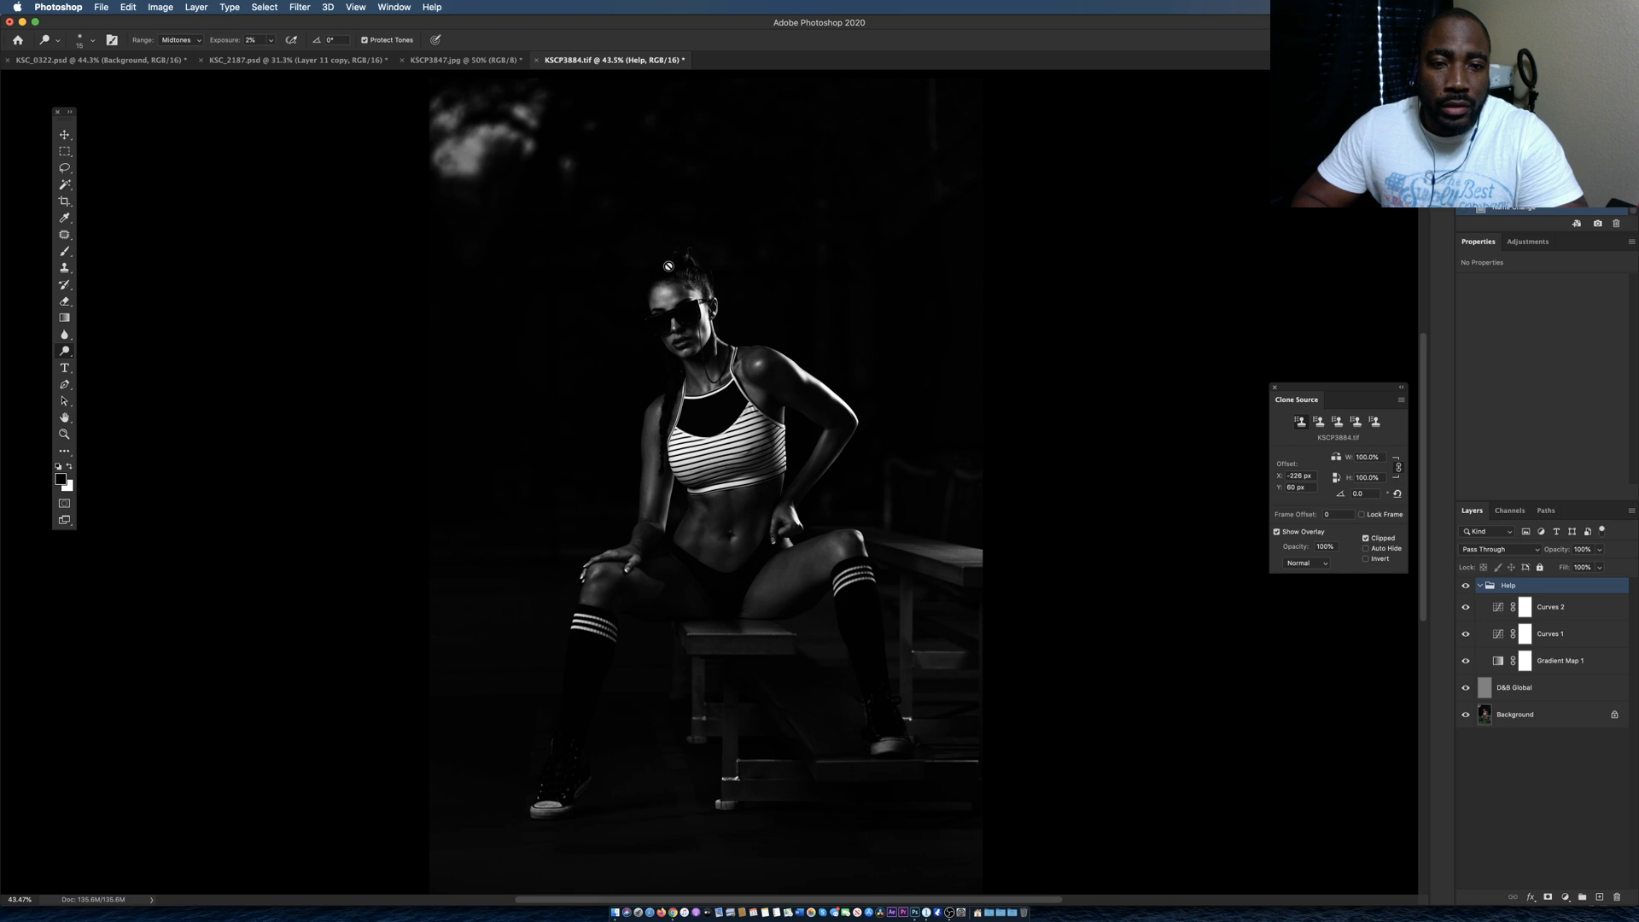
pyautogui.click(1542, 691)
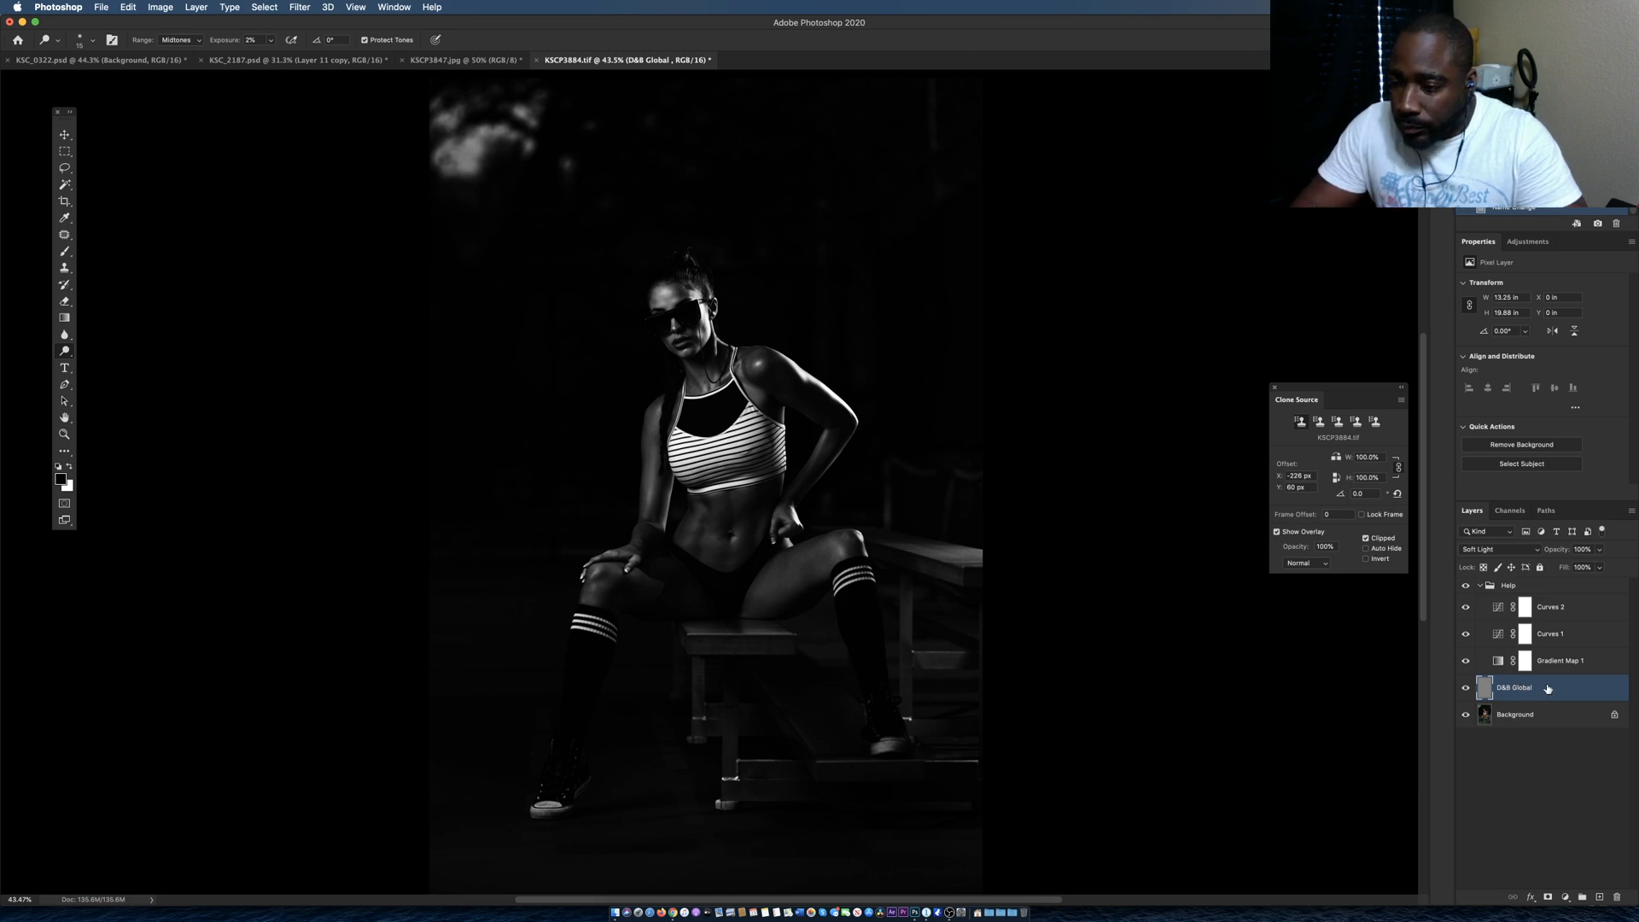
# Rename the Help group as Dodge and Burn Retouch.
pyautogui.doubleClick(1508, 587)
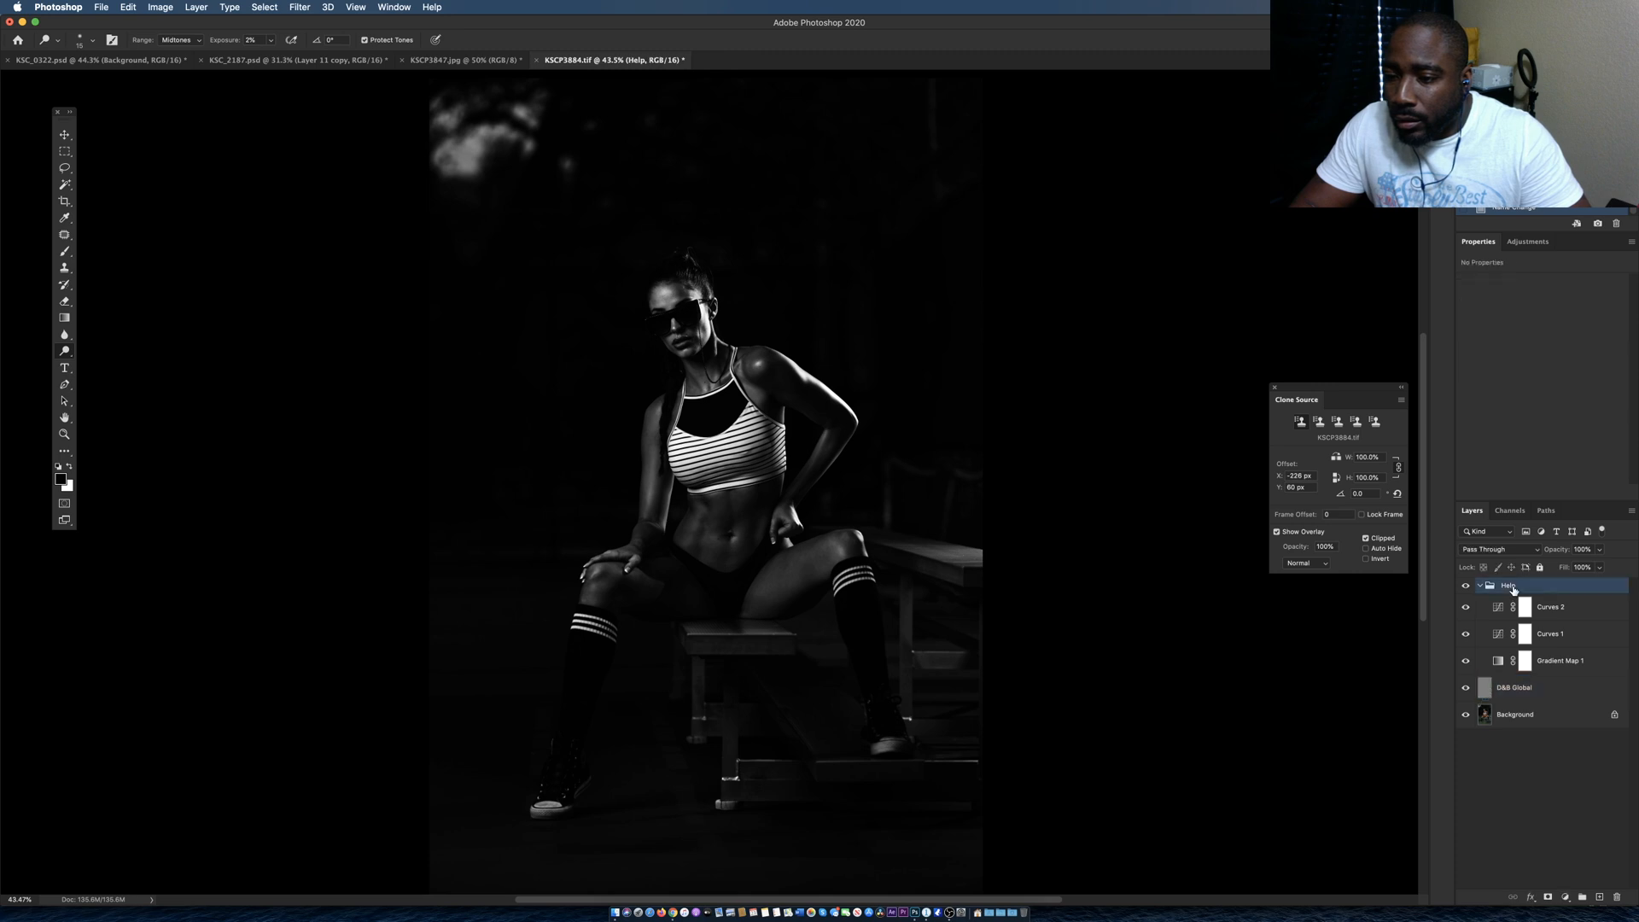
pyautogui.write('Dodge and Bur')
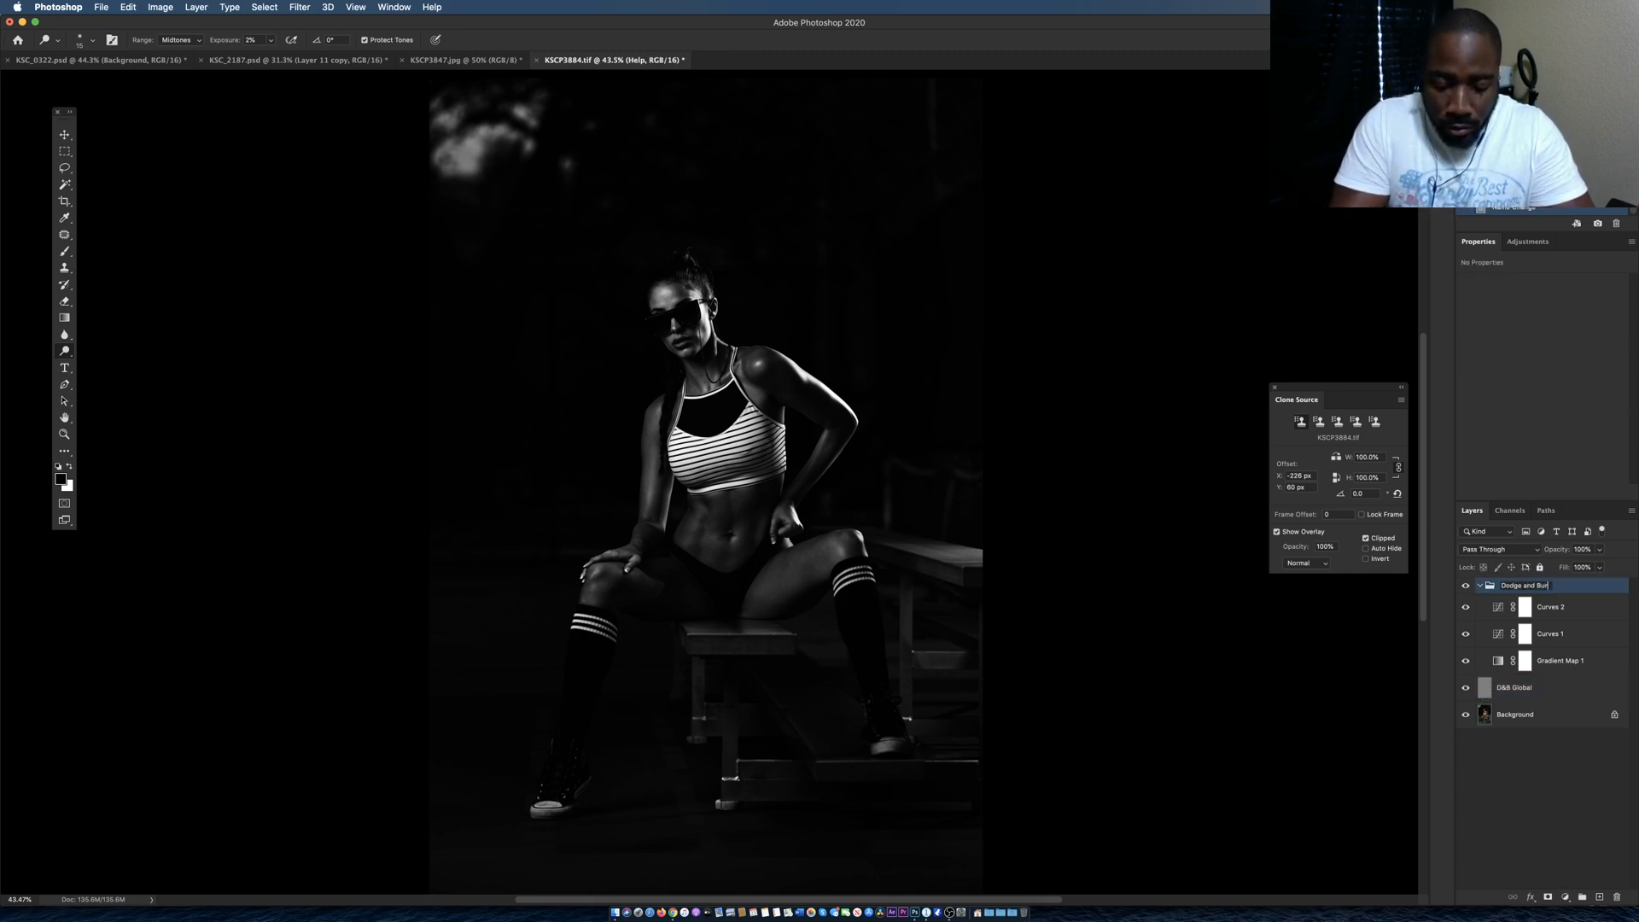
pyautogui.write('n Retouch')
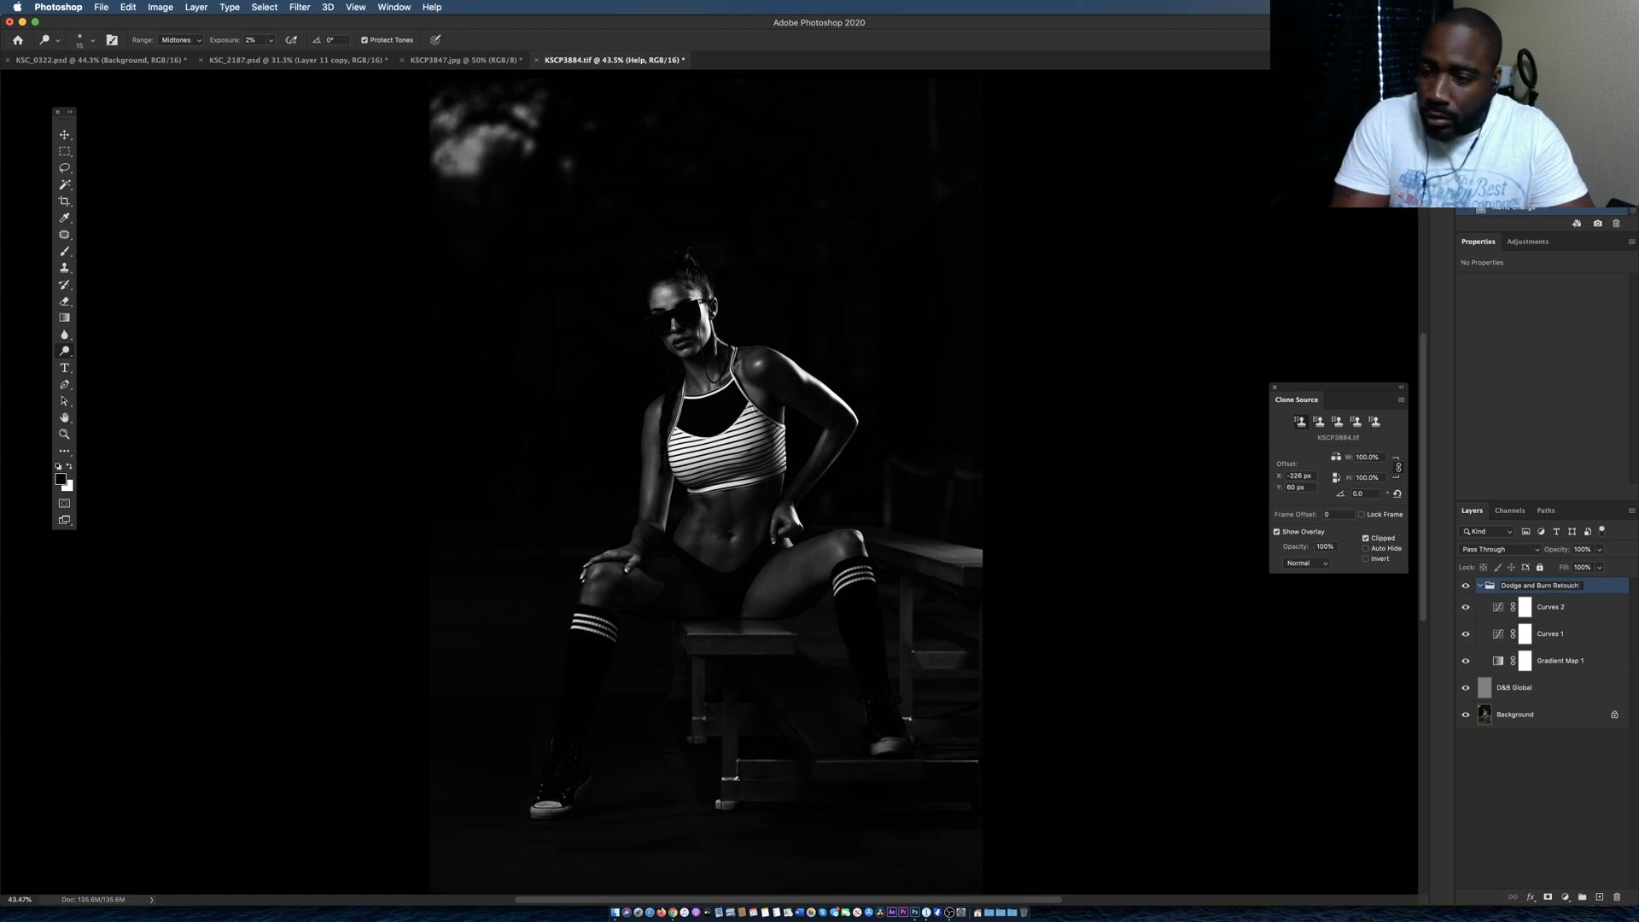
pyautogui.press('Return')
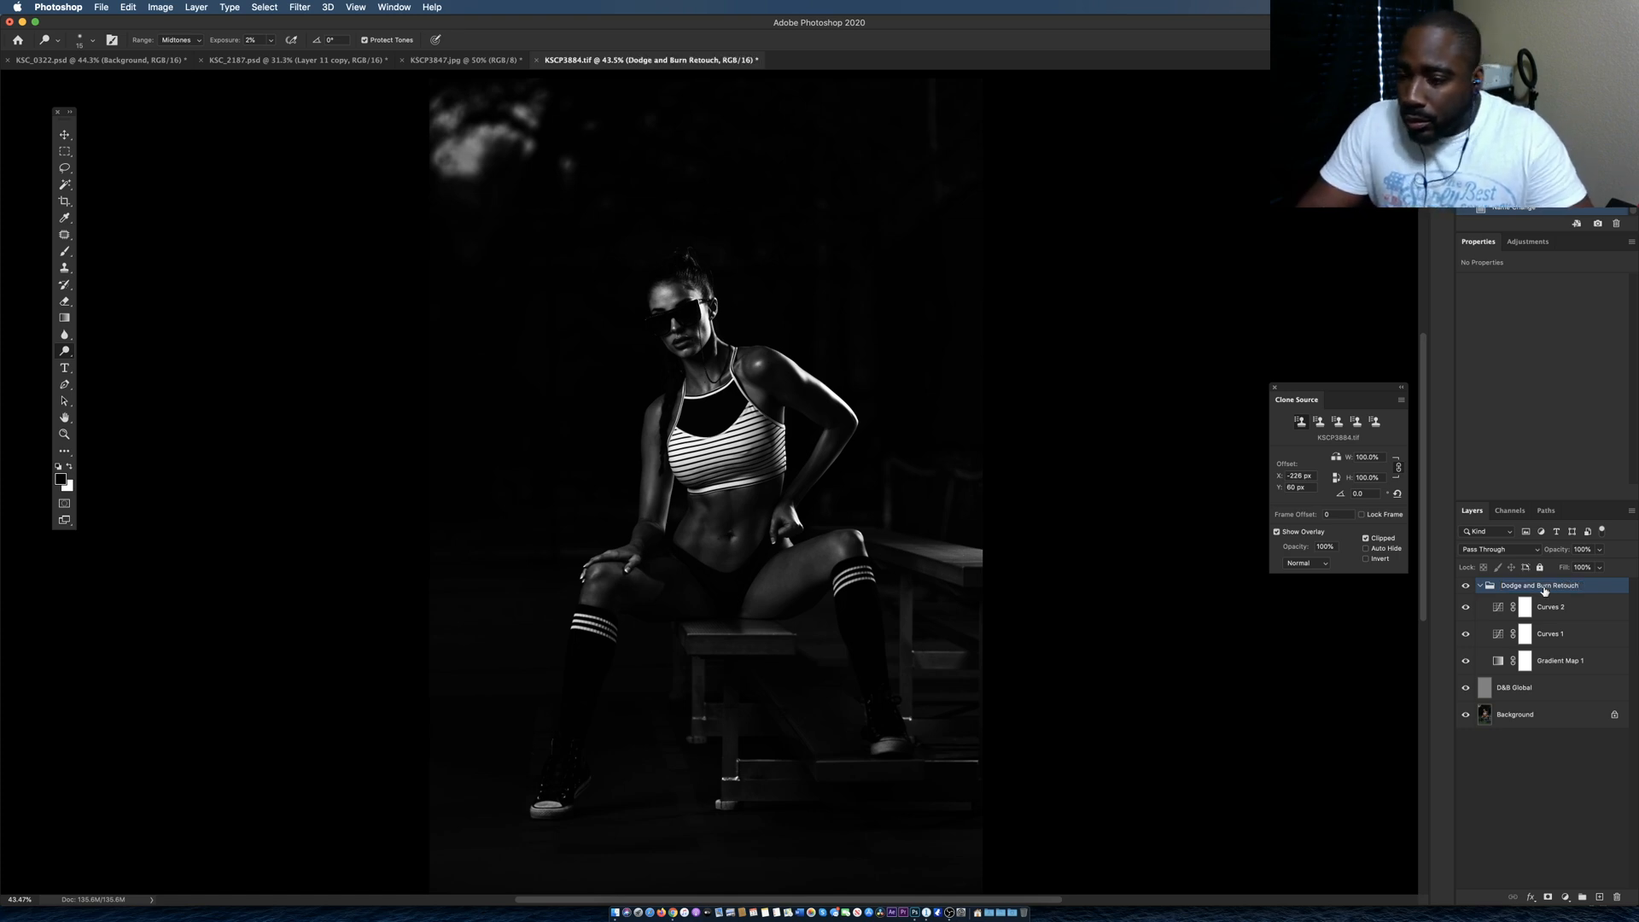
# Nest the two Curves layers and the gradient map in a subgroup named Help inside Dodge and Burn Retouch, and expand it.
pyautogui.click(1624, 613)
pyautogui.keyDown('shift'); pyautogui.click(1599, 667); pyautogui.keyUp('shift')
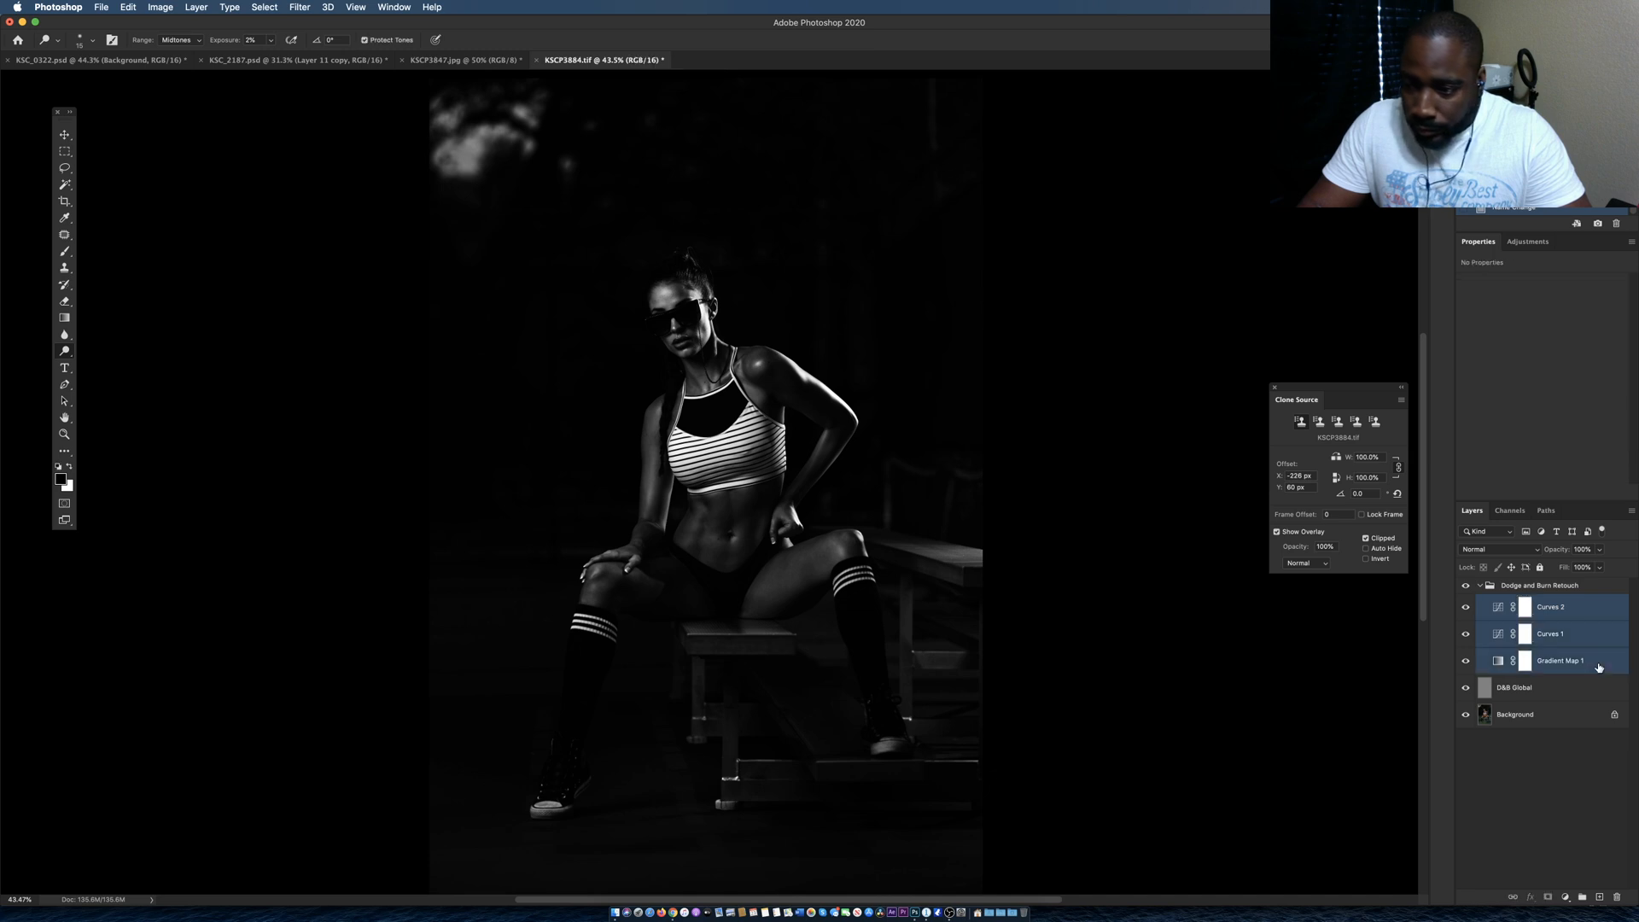
pyautogui.press('super+g')
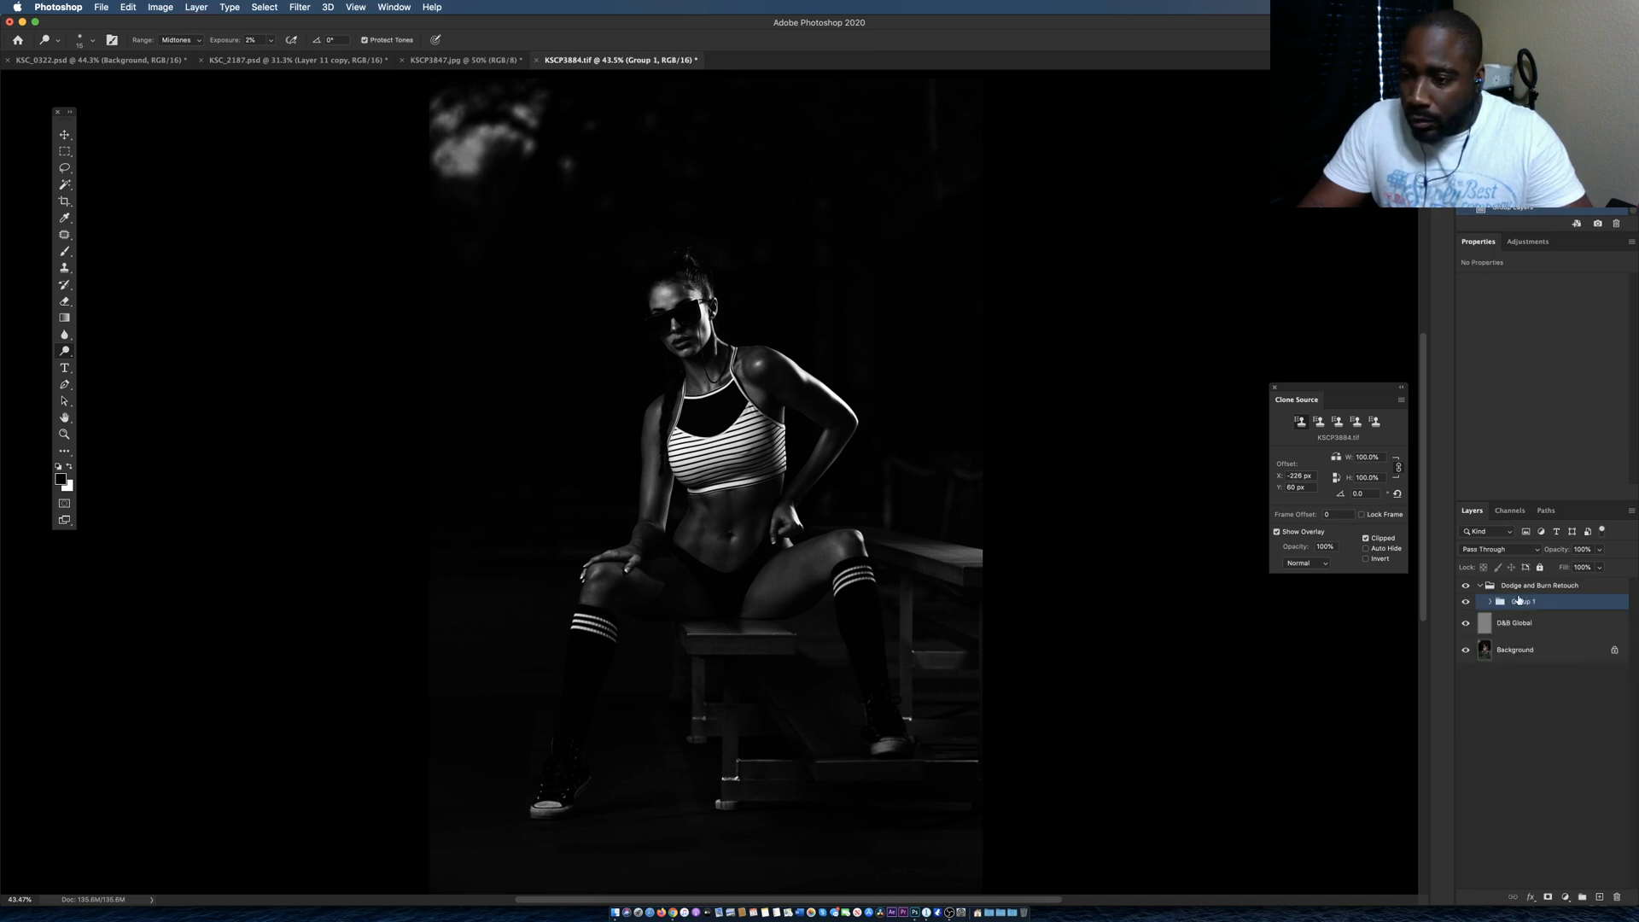
pyautogui.doubleClick(1521, 602)
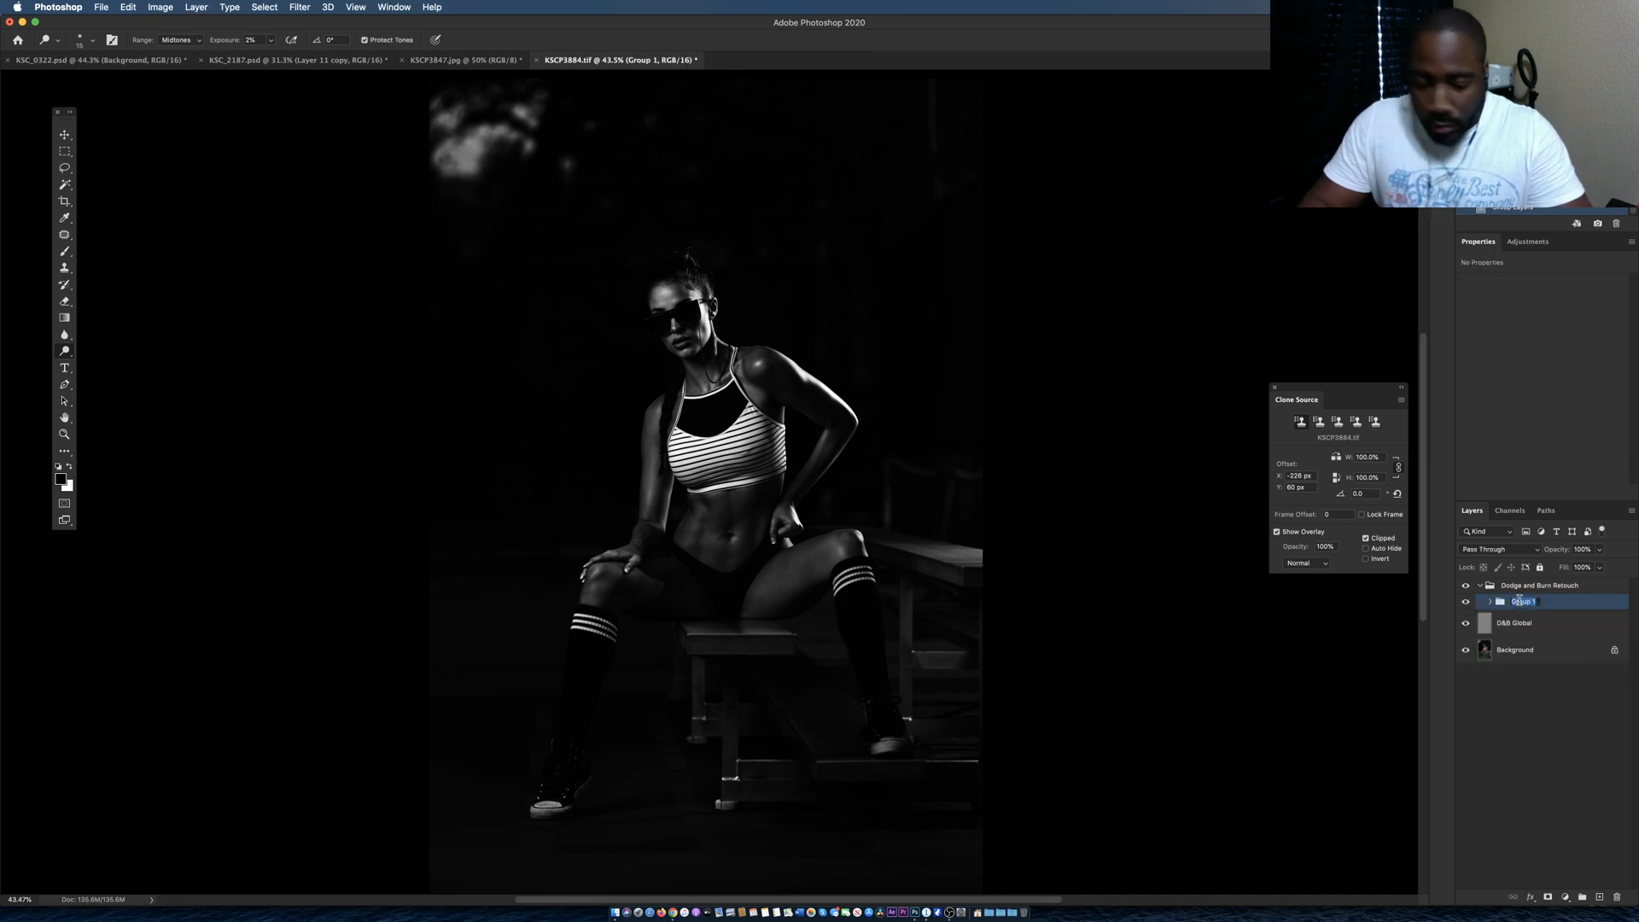
pyautogui.write('Help')
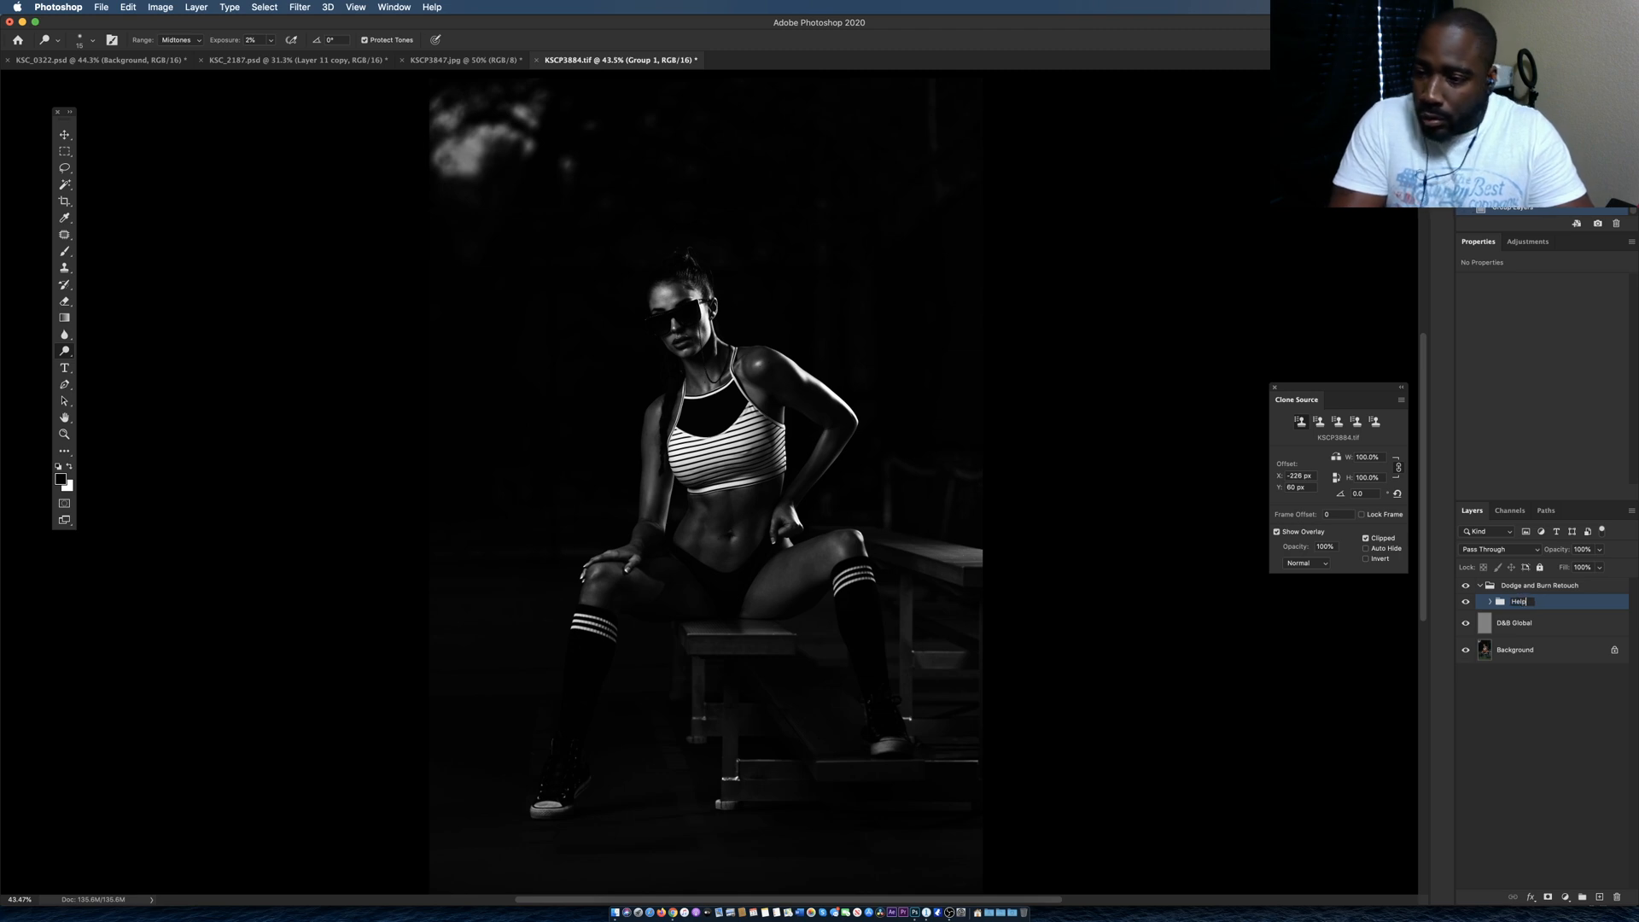
pyautogui.press('Return')
pyautogui.click(1491, 601)
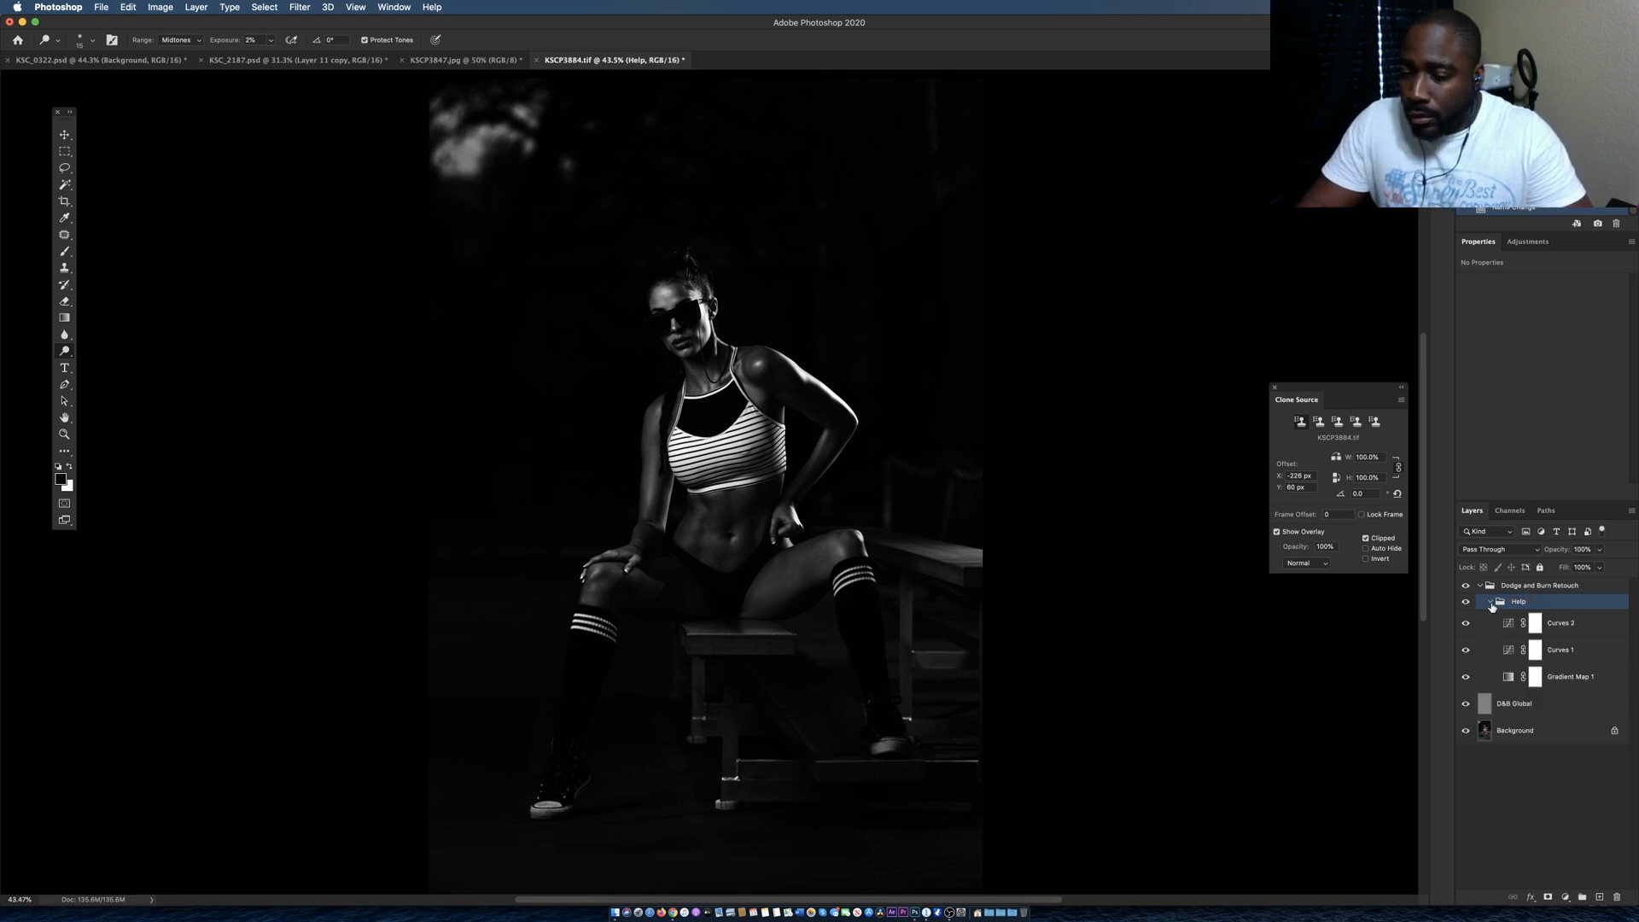
# Try the D&B Global layer inside the Help group, move it back out, and compare the image with Help hidden and shown.
pyautogui.moveTo(1558, 705); pyautogui.dragTo(1557, 691)
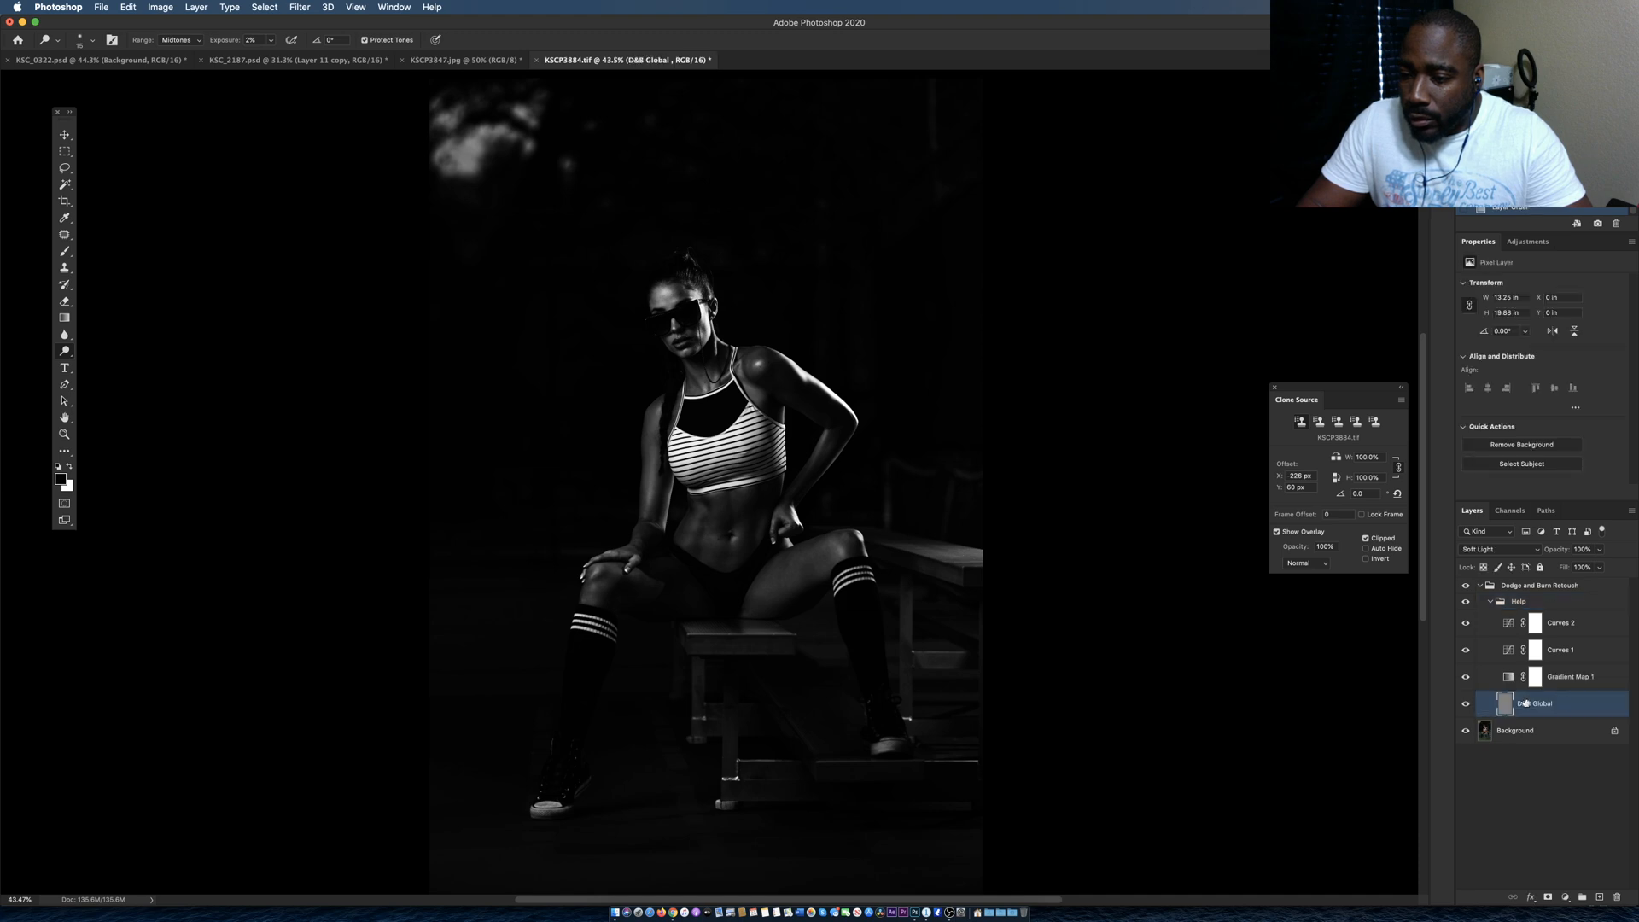
pyautogui.click(1467, 603)
pyautogui.click(1466, 602)
pyautogui.moveTo(1559, 704); pyautogui.dragTo(1558, 720)
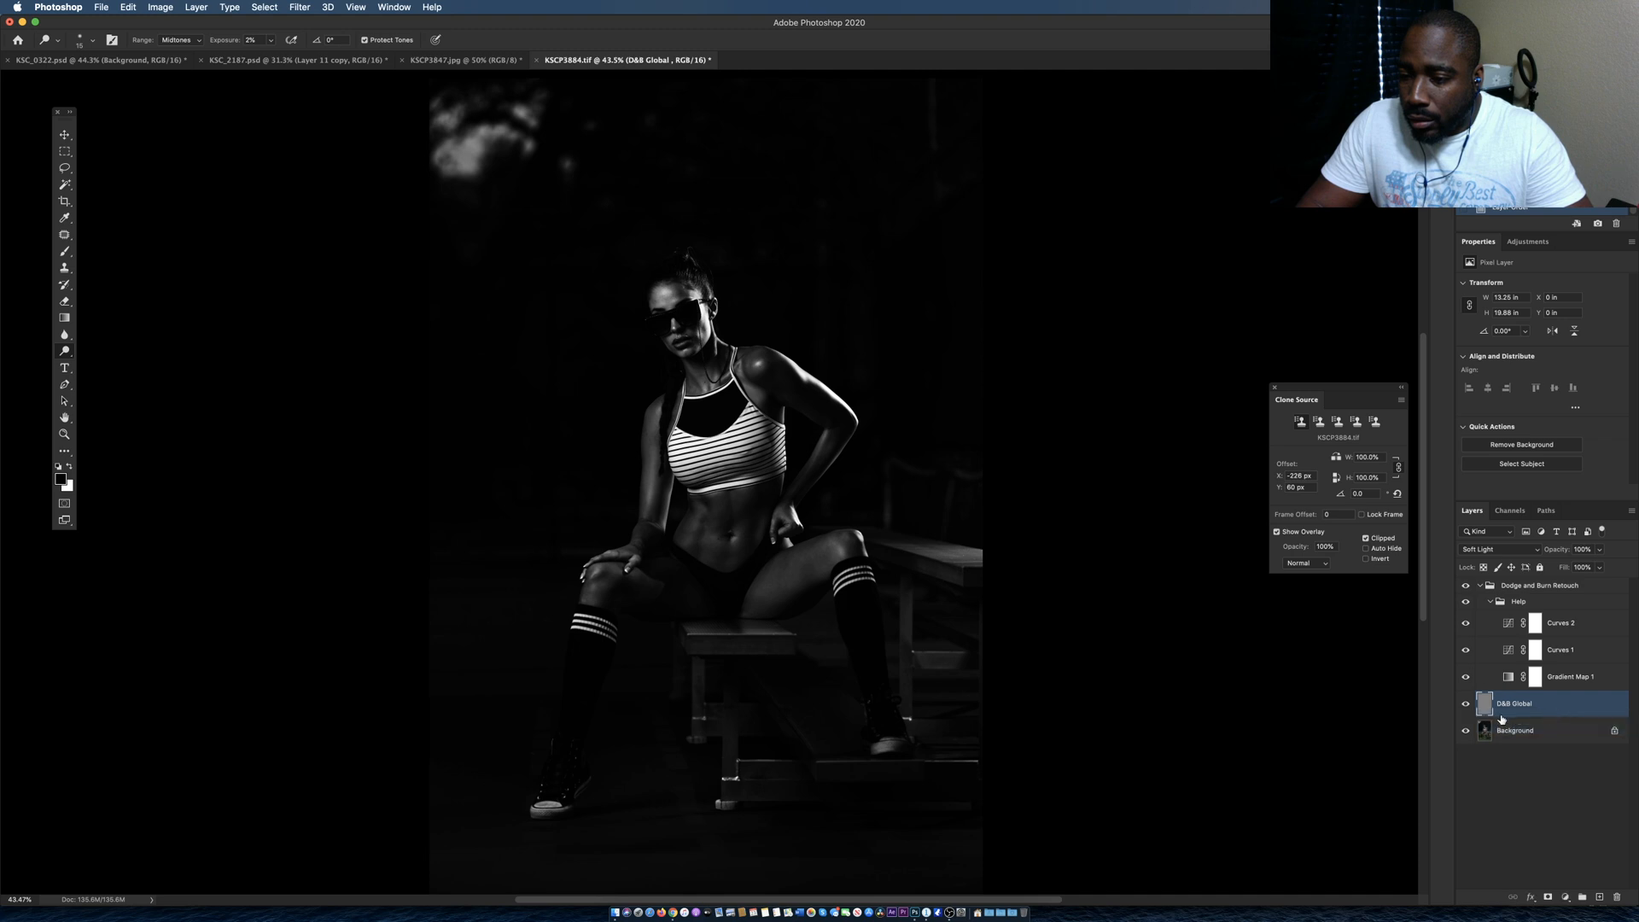
pyautogui.click(1468, 602)
pyautogui.click(1467, 602)
pyautogui.click(1466, 602)
pyautogui.click(1467, 603)
# Put the D&B Global layer in the Dodge and Burn Retouch group above Help and check both groups by toggling their visibility.
pyautogui.click(1479, 585)
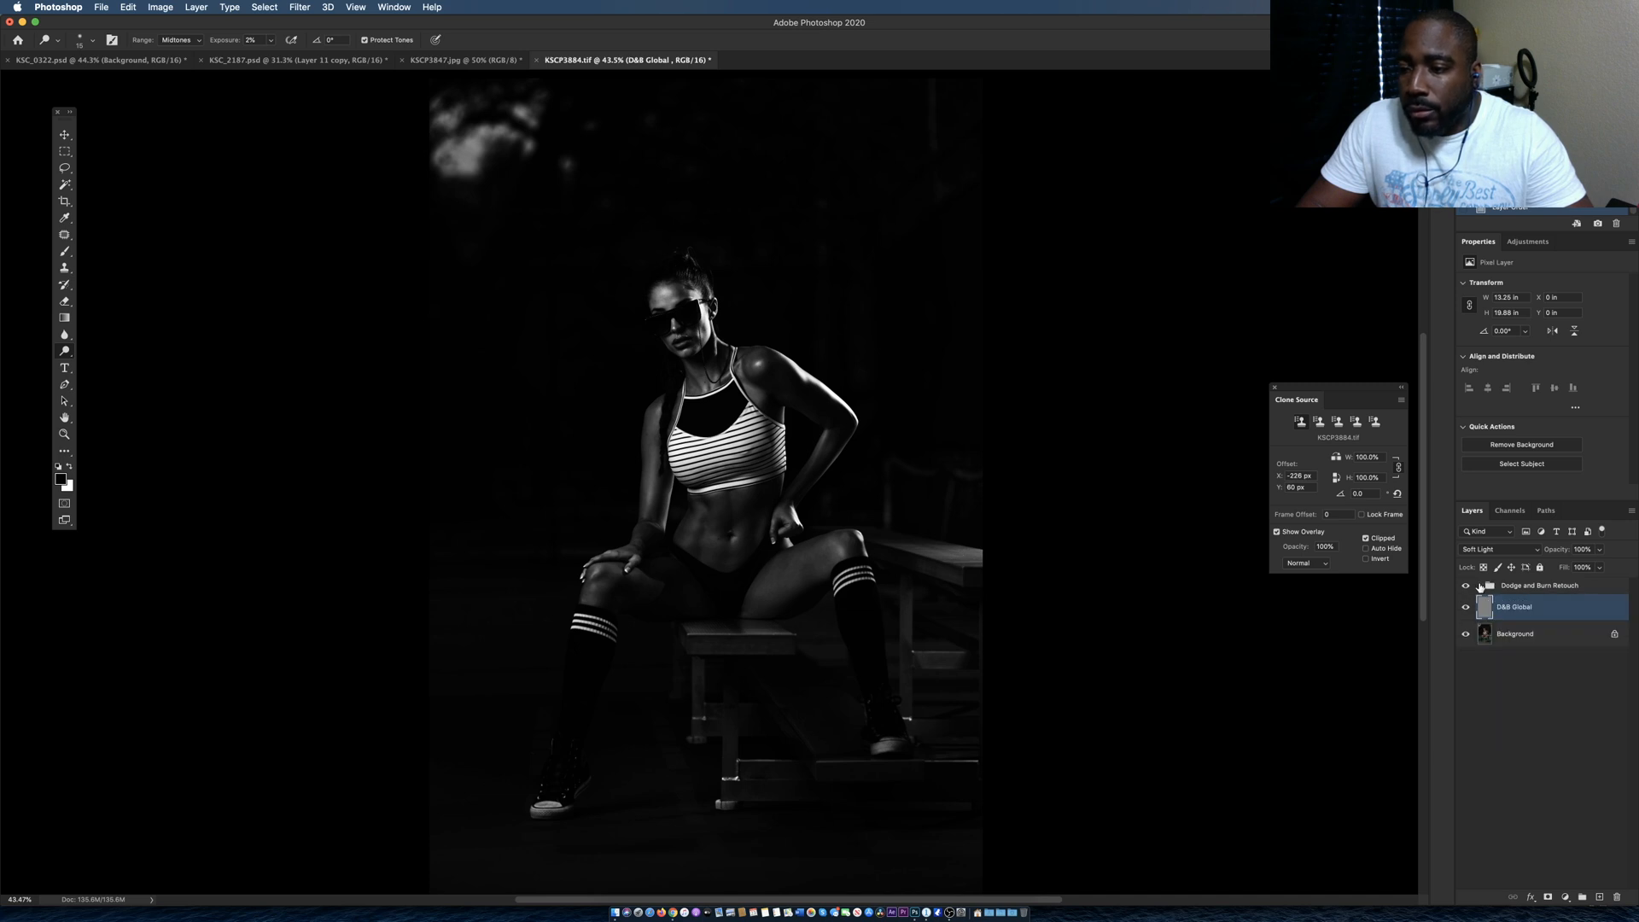
pyautogui.moveTo(1540, 601); pyautogui.dragTo(1537, 591)
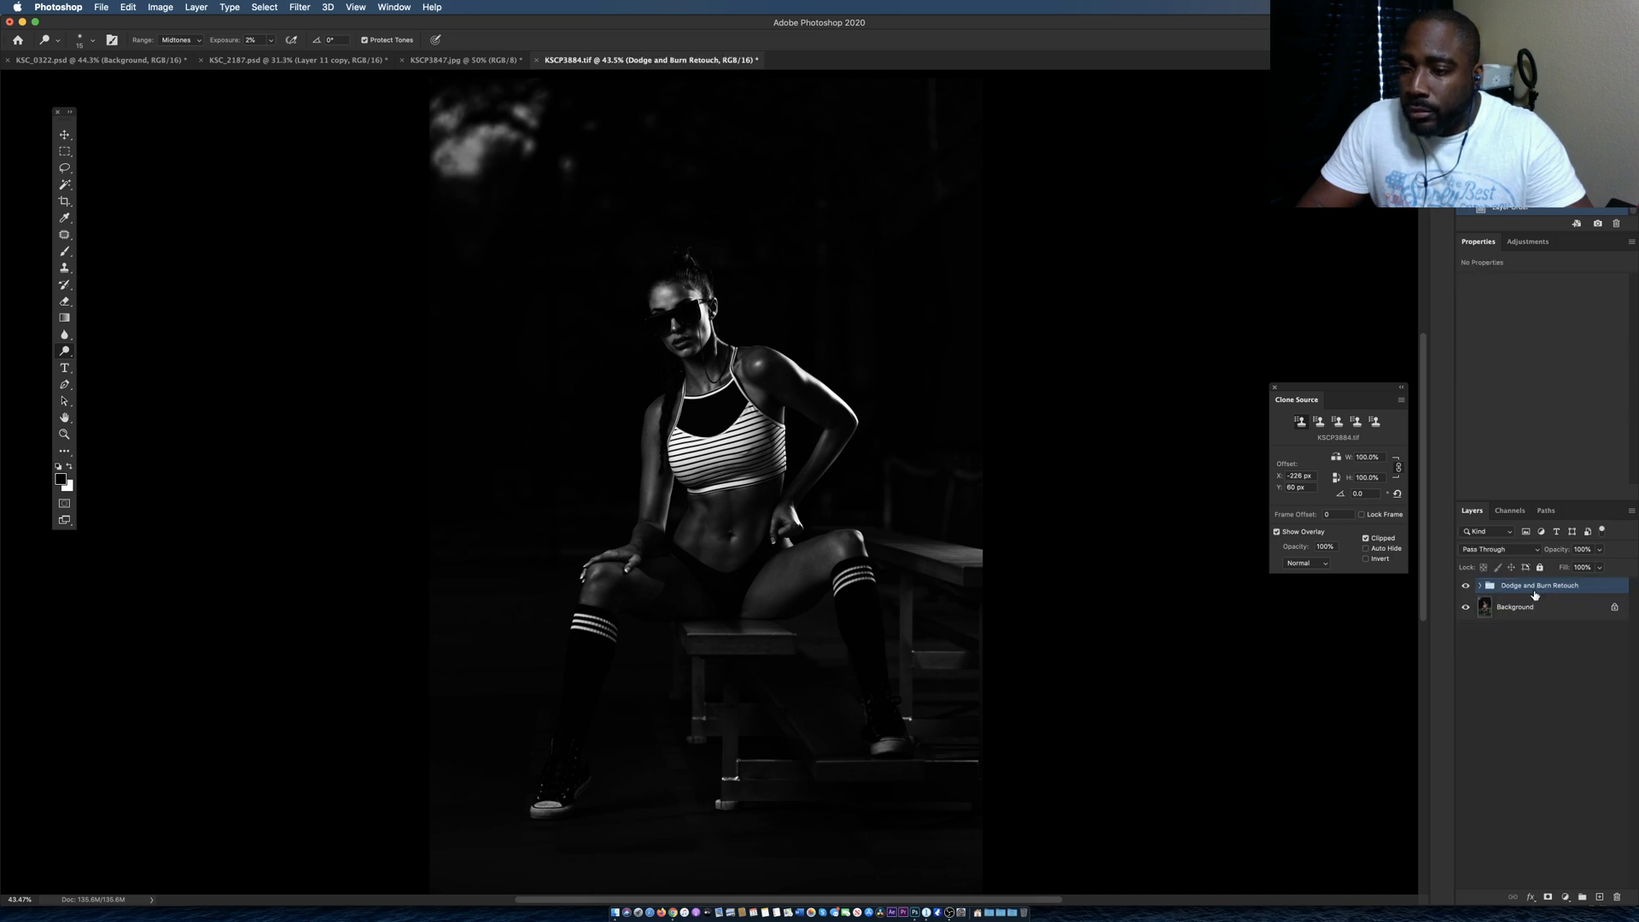
pyautogui.click(1479, 585)
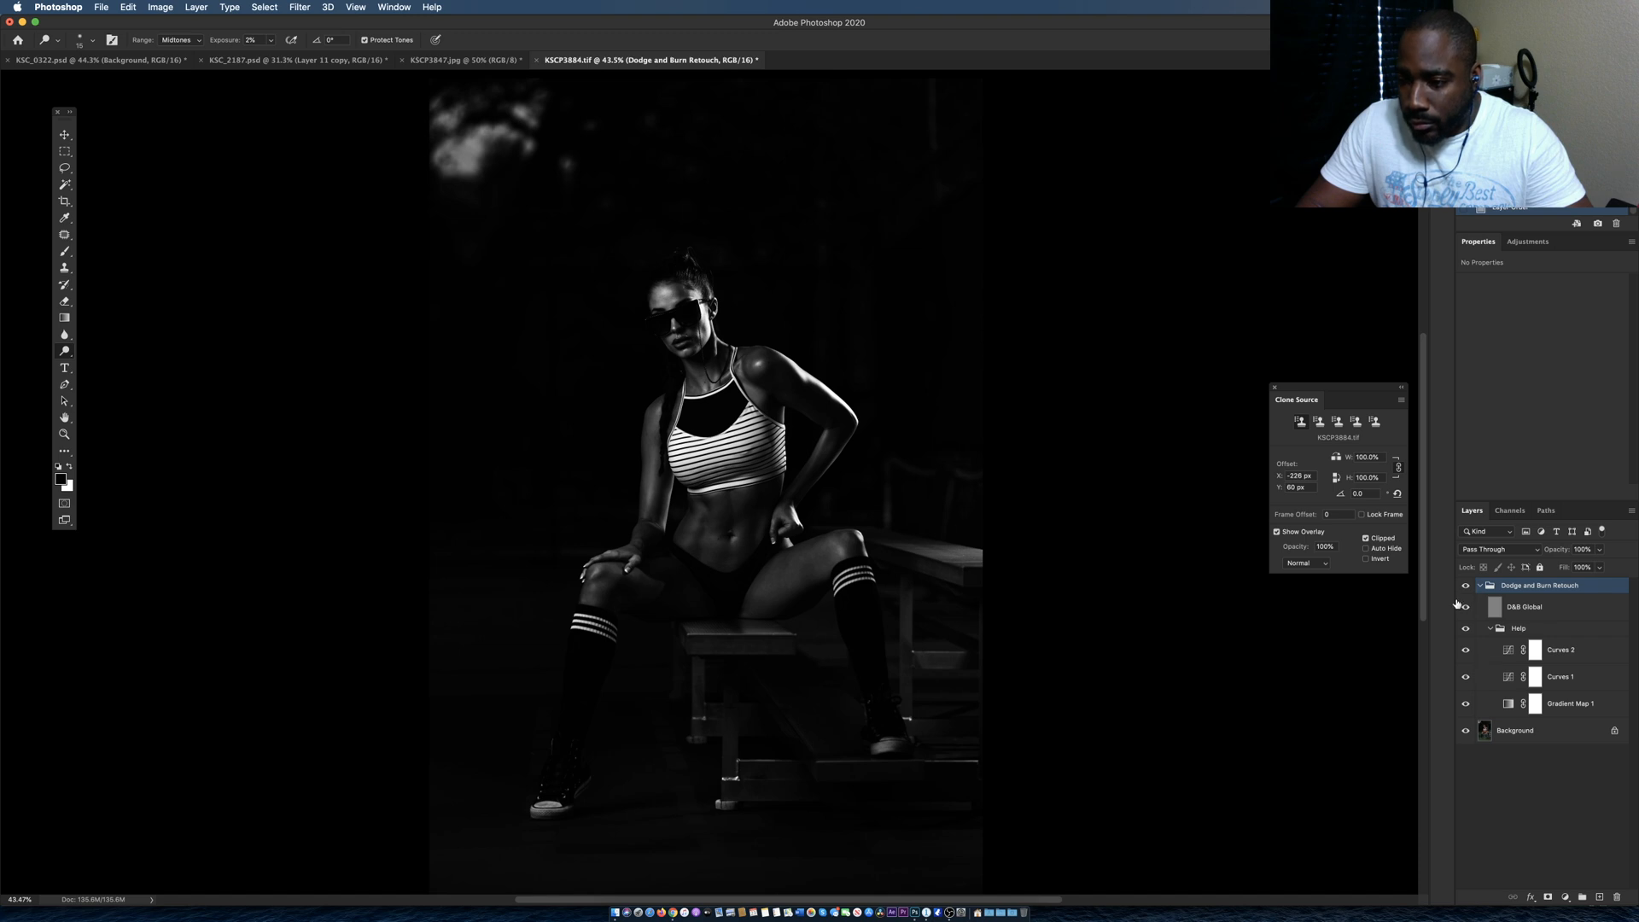
pyautogui.click(1466, 586)
pyautogui.click(1466, 586)
pyautogui.click(1466, 629)
pyautogui.click(1466, 628)
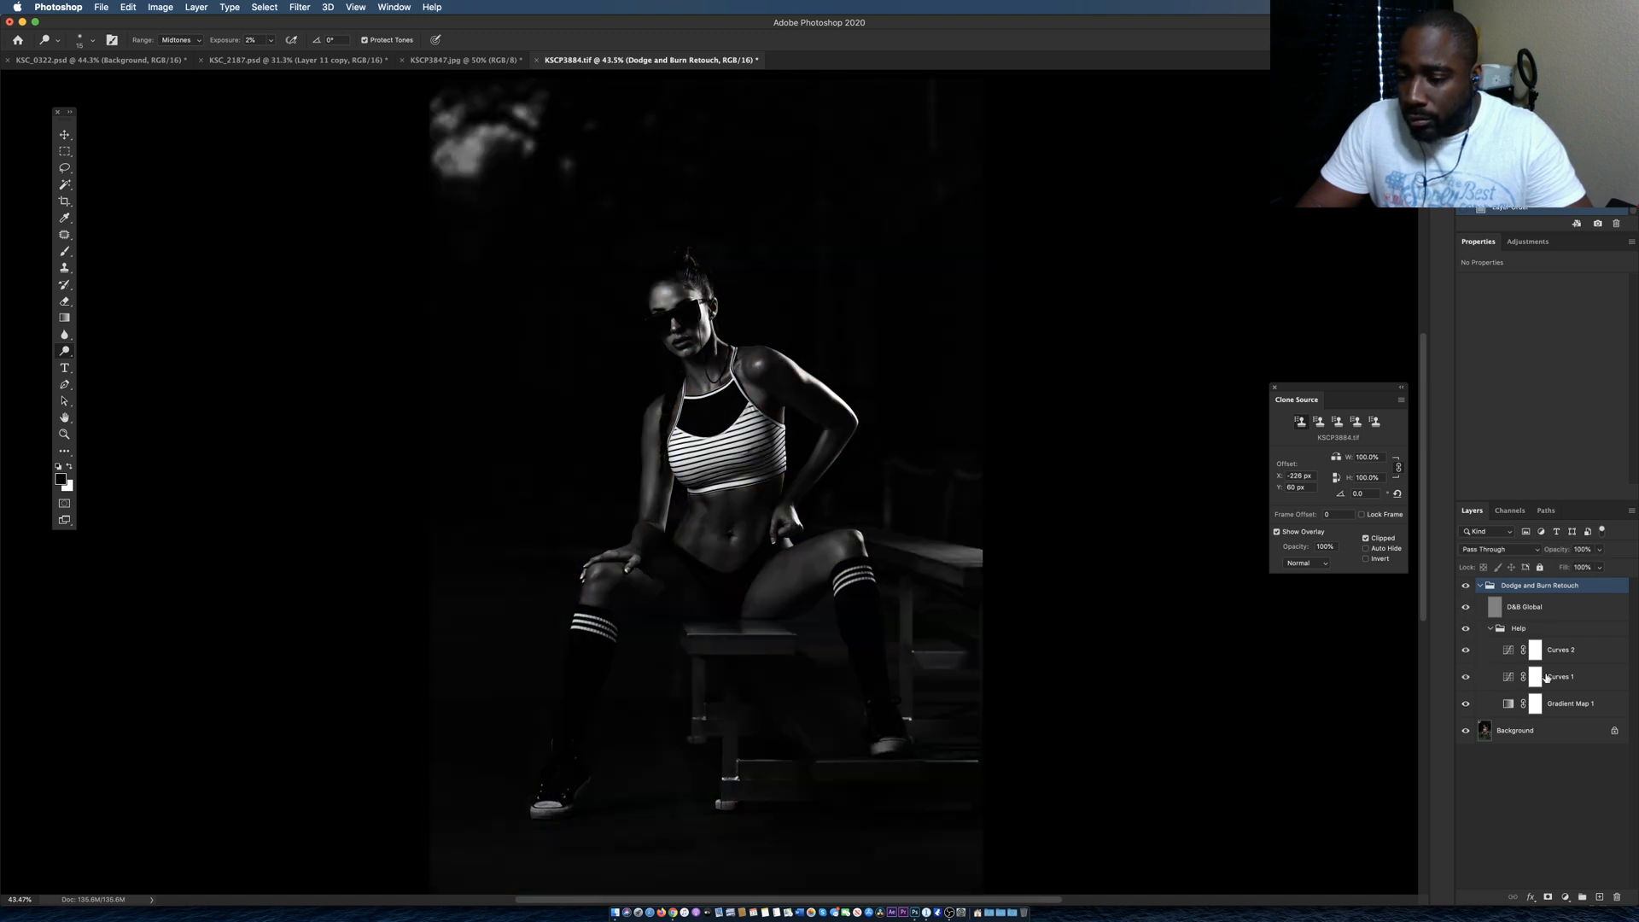
# Move D&B Global below Gradient Map 1 in the Help group and compare the image with Dodge and Burn Retouch hidden and shown.
pyautogui.click(1568, 708)
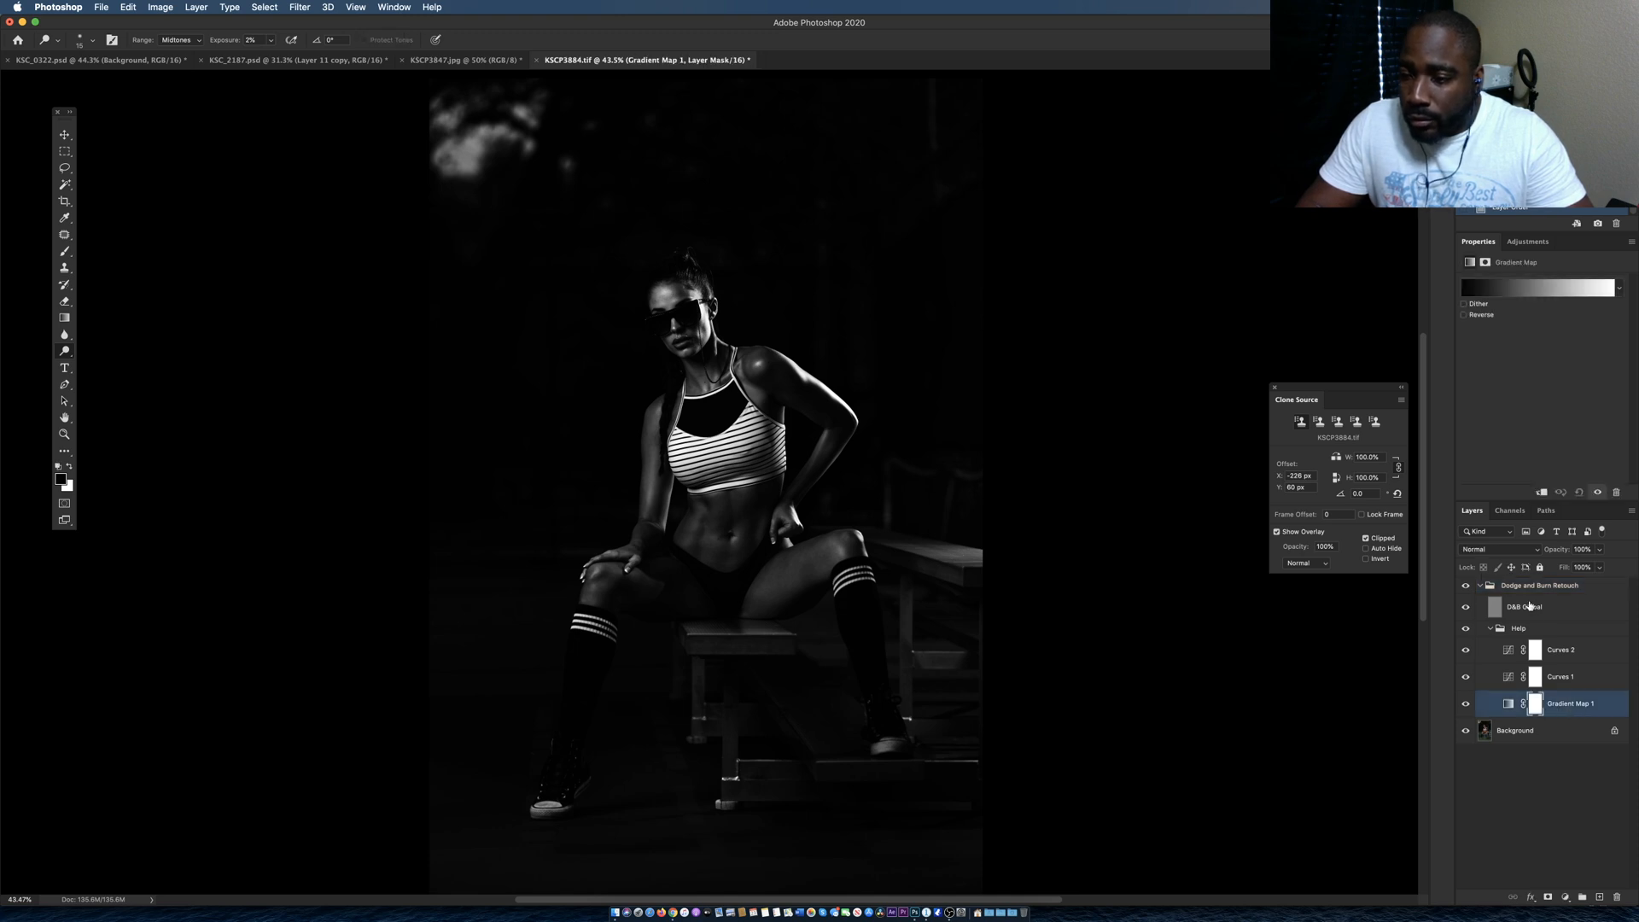
pyautogui.moveTo(1533, 608); pyautogui.dragTo(1530, 707)
pyautogui.click(1466, 589)
pyautogui.click(1467, 589)
pyautogui.click(1467, 589)
pyautogui.click(1467, 589)
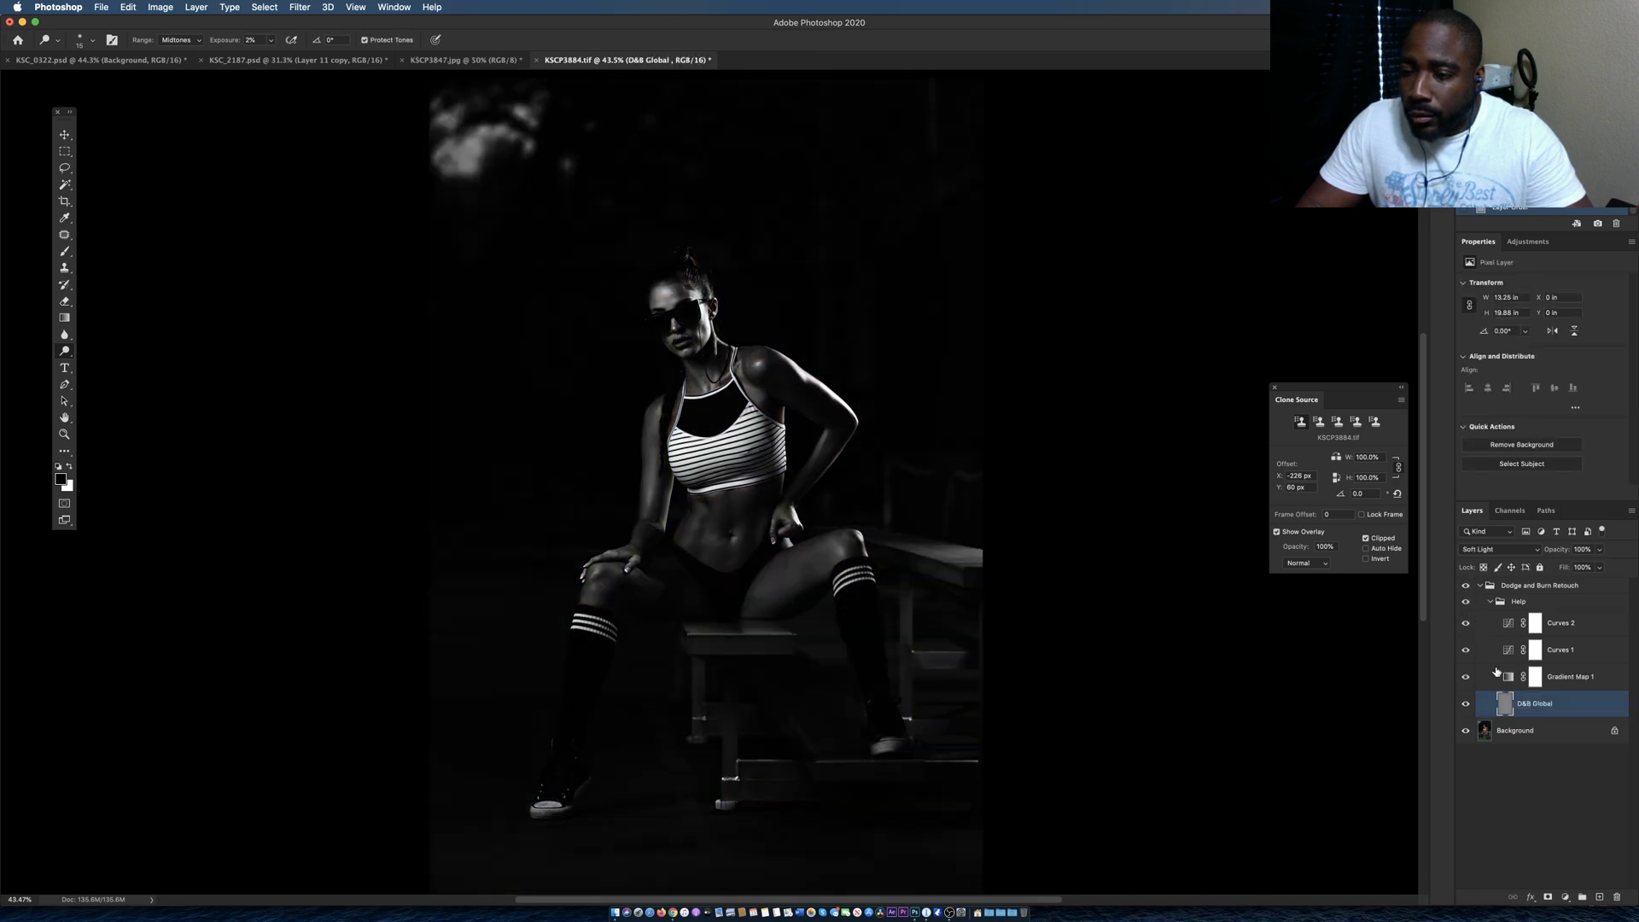
# Select the D&B Global layer inside the Help group and check that the Dodge Tool is the active toning tool.
pyautogui.click(1491, 603)
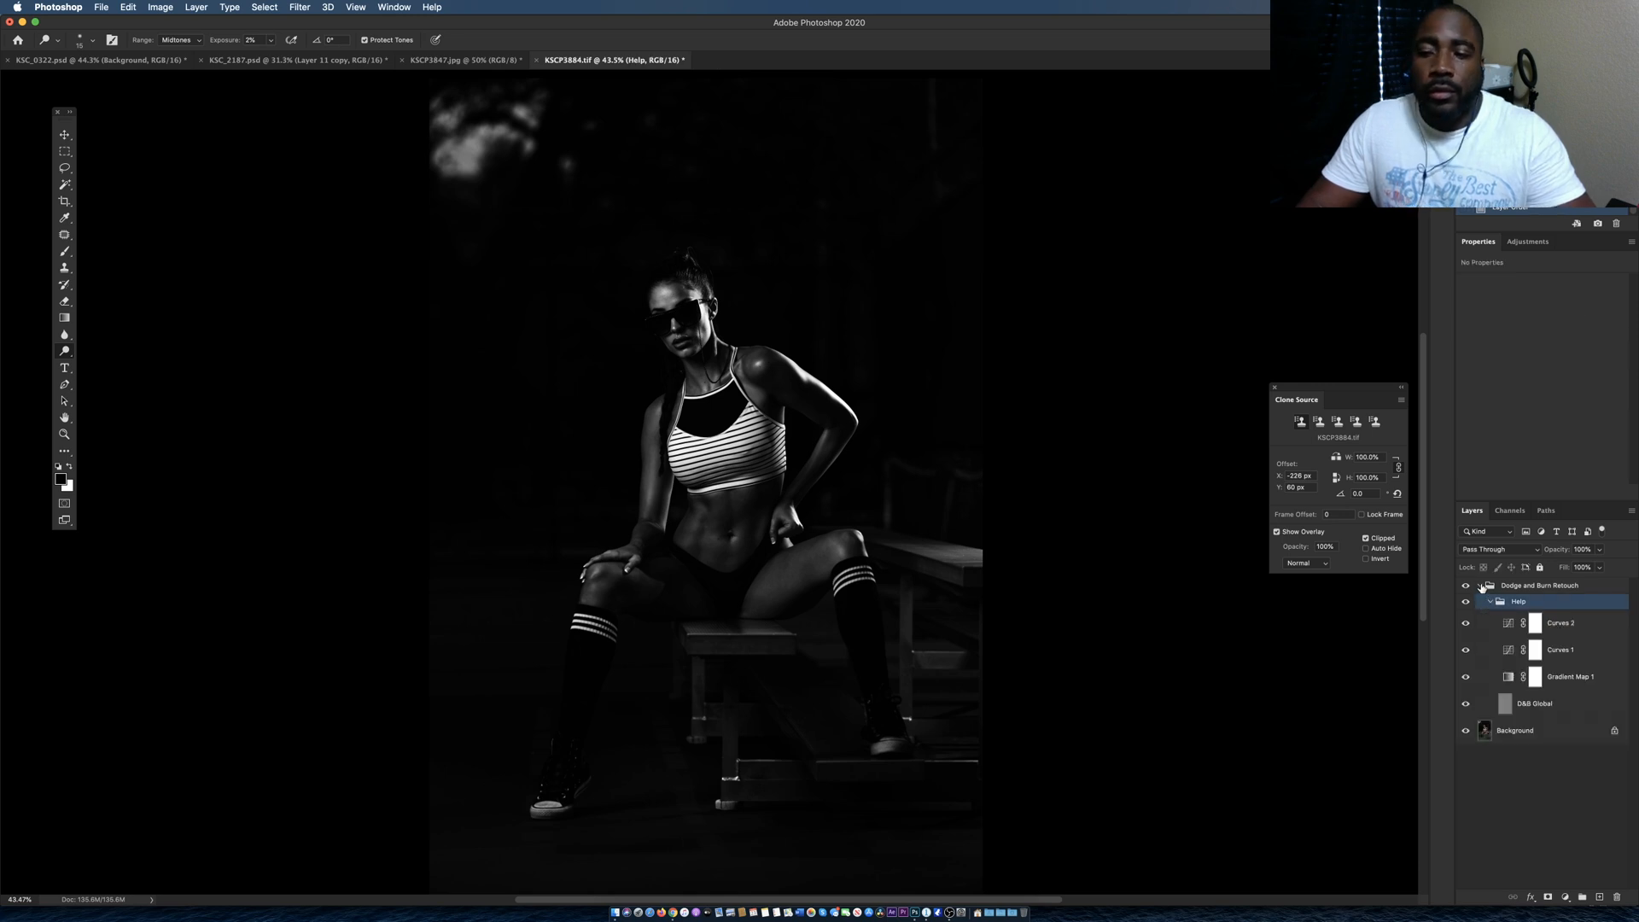
pyautogui.click(1559, 710)
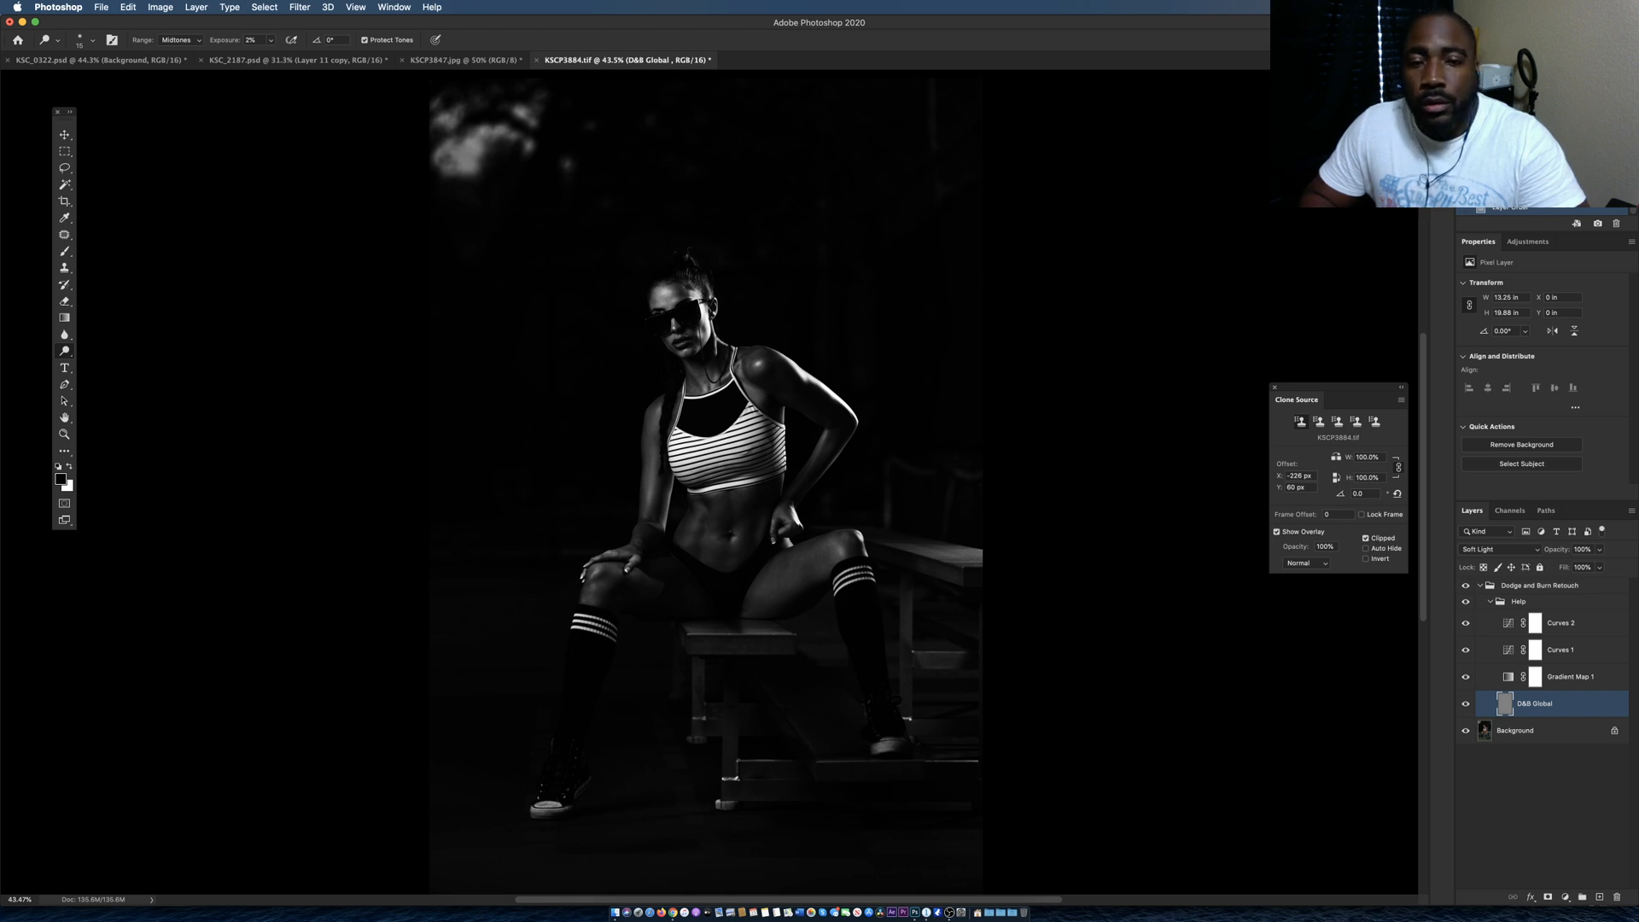
pyautogui.rightClick(64, 351)
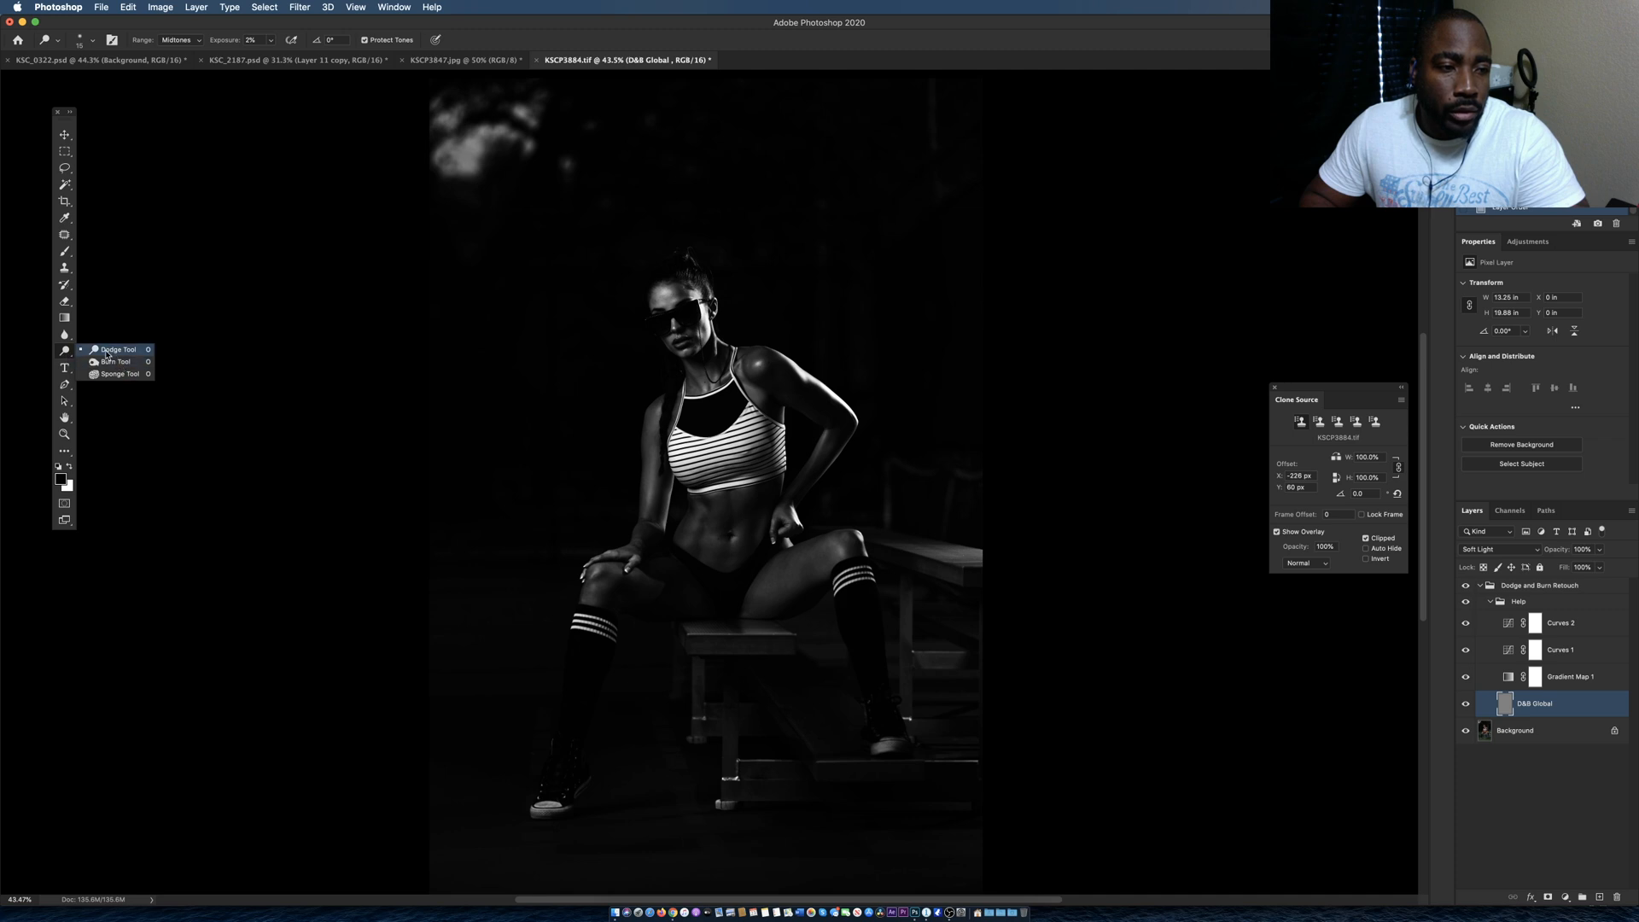
pyautogui.click(68, 353)
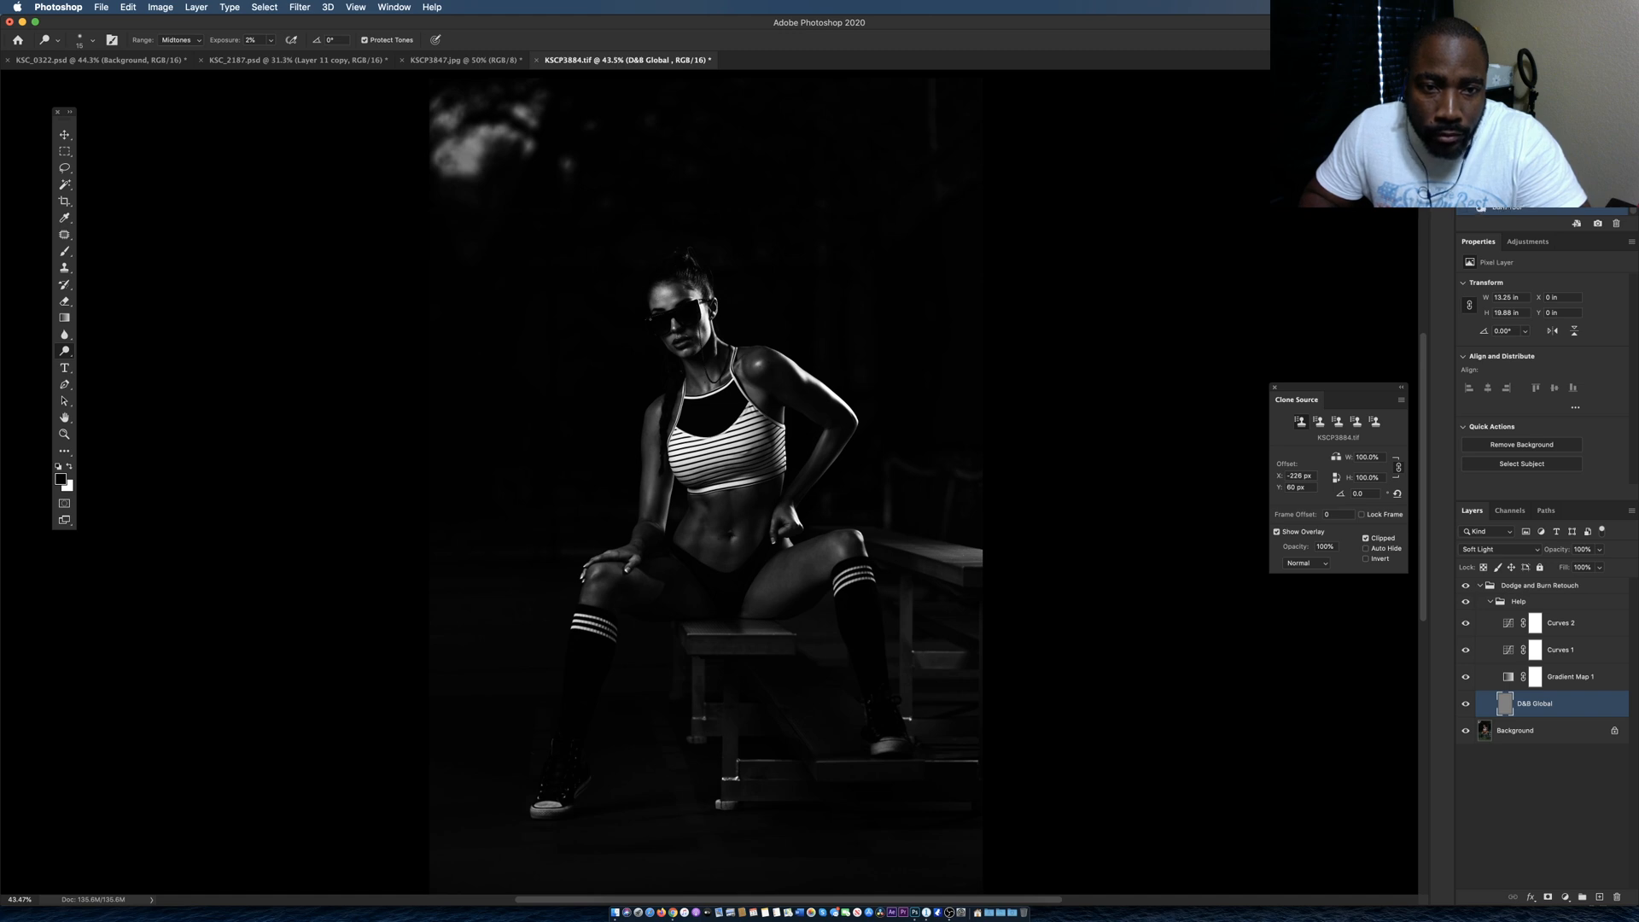
# Darken the Curves 2 helper layer further by moving its midtone point to input 158, output 91.
pyautogui.scroll(2, 659, 308)
pyautogui.scroll(-5, 657, 304)
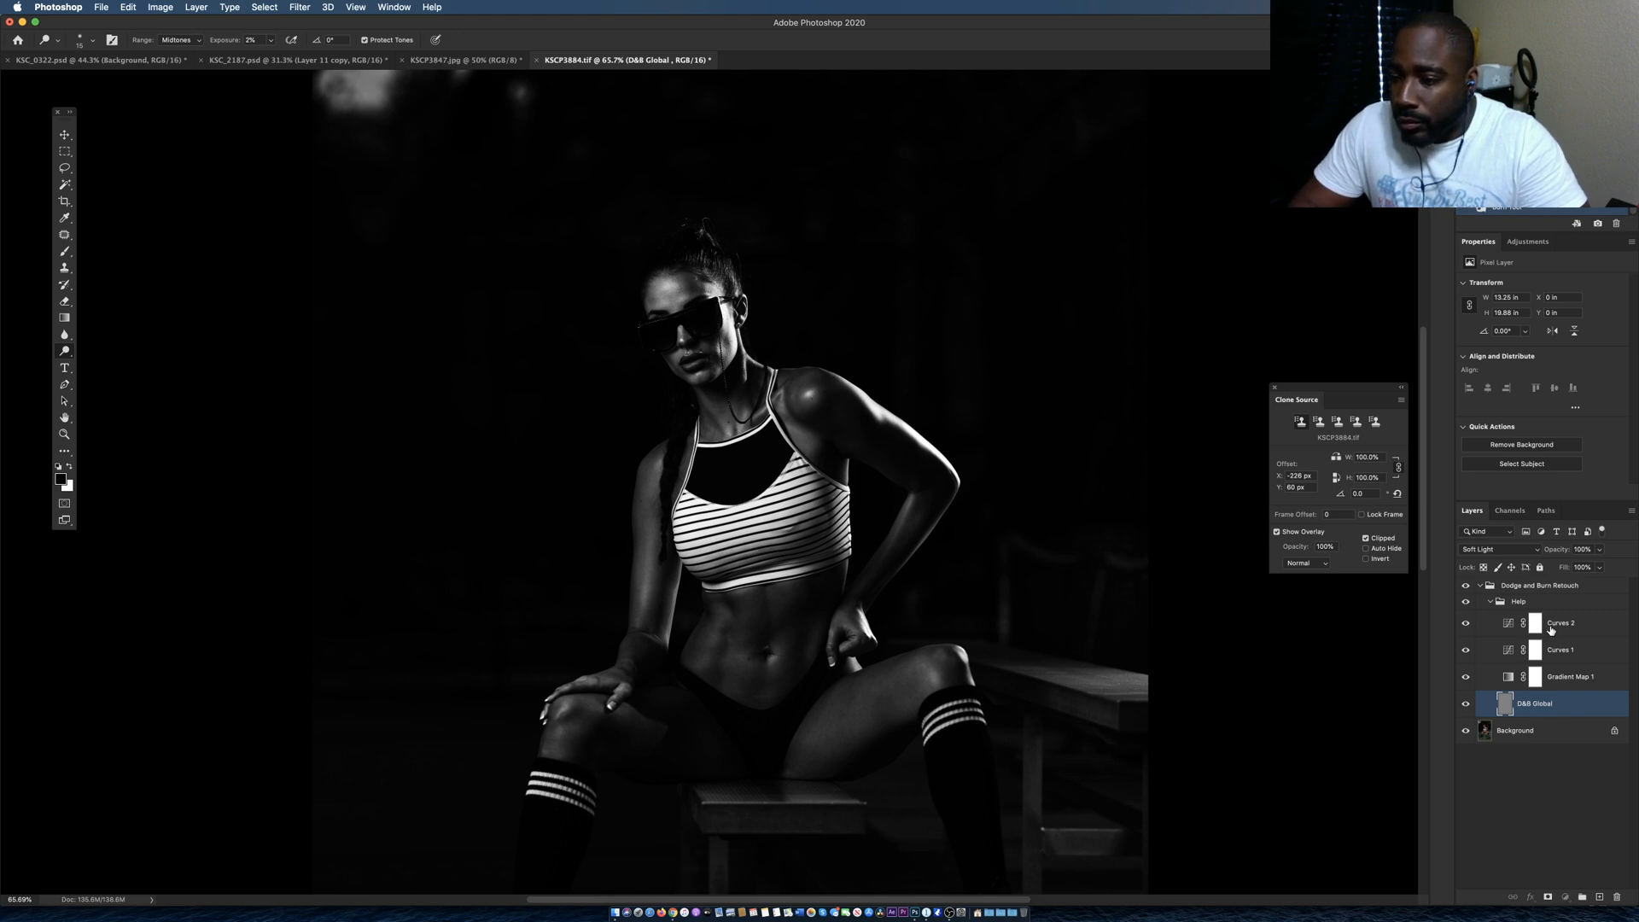
pyautogui.click(1548, 629)
pyautogui.click(1567, 393)
pyautogui.moveTo(1567, 394); pyautogui.dragTo(1570, 398)
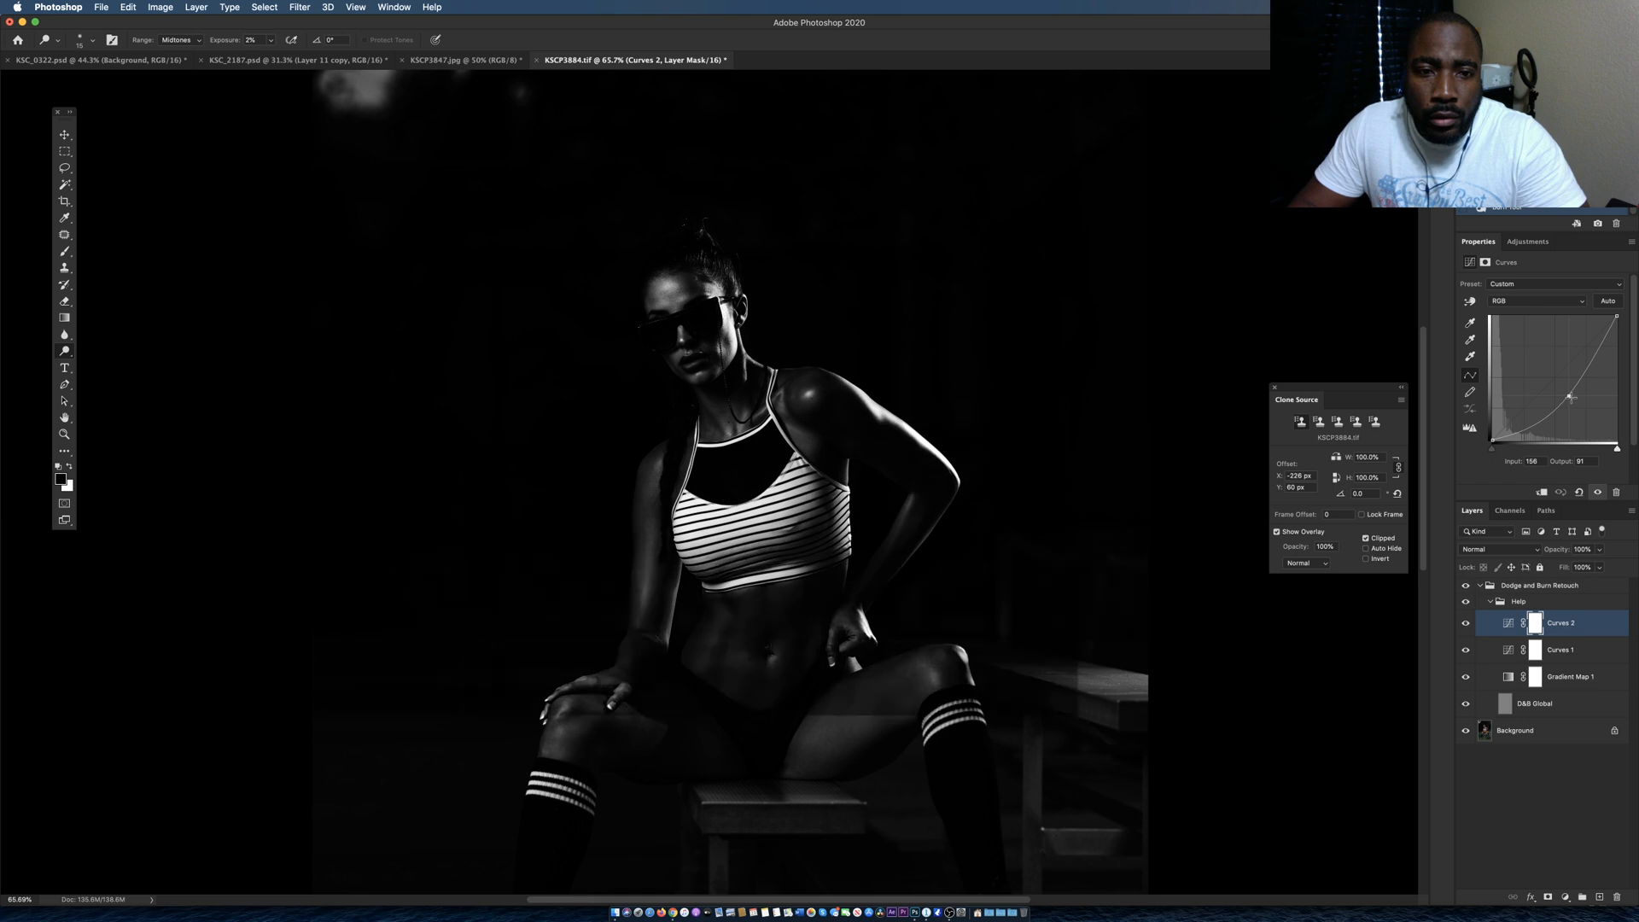
# Reselect the D&B Global layer and enlarge the Dodge brush for work on the portrait.
pyautogui.click(1556, 708)
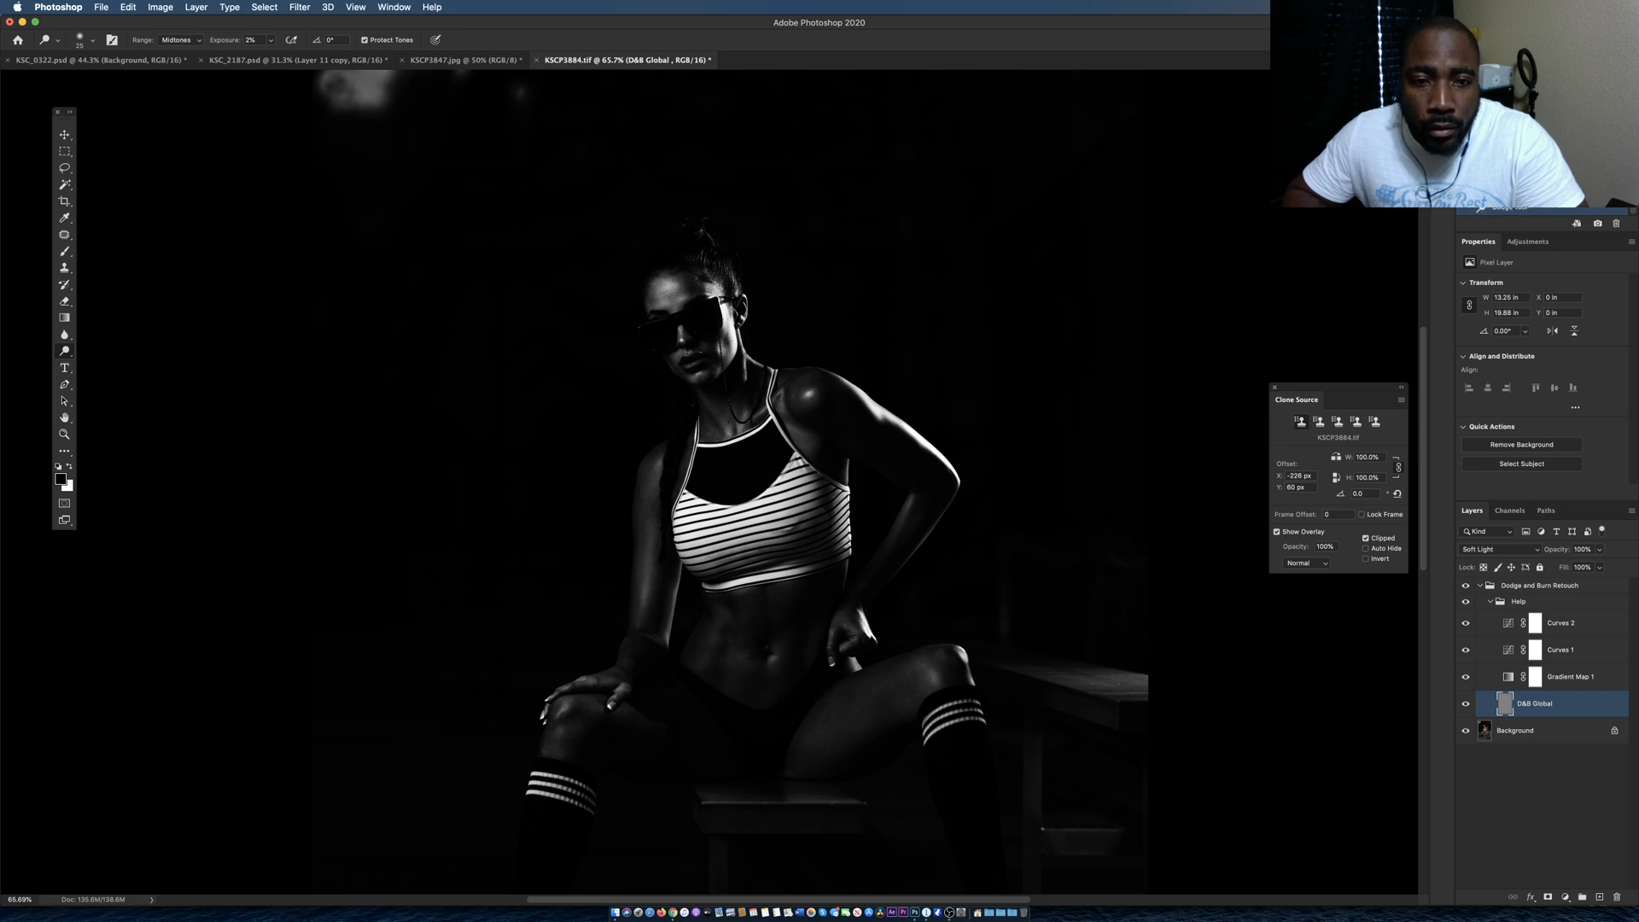
pyautogui.press('[')
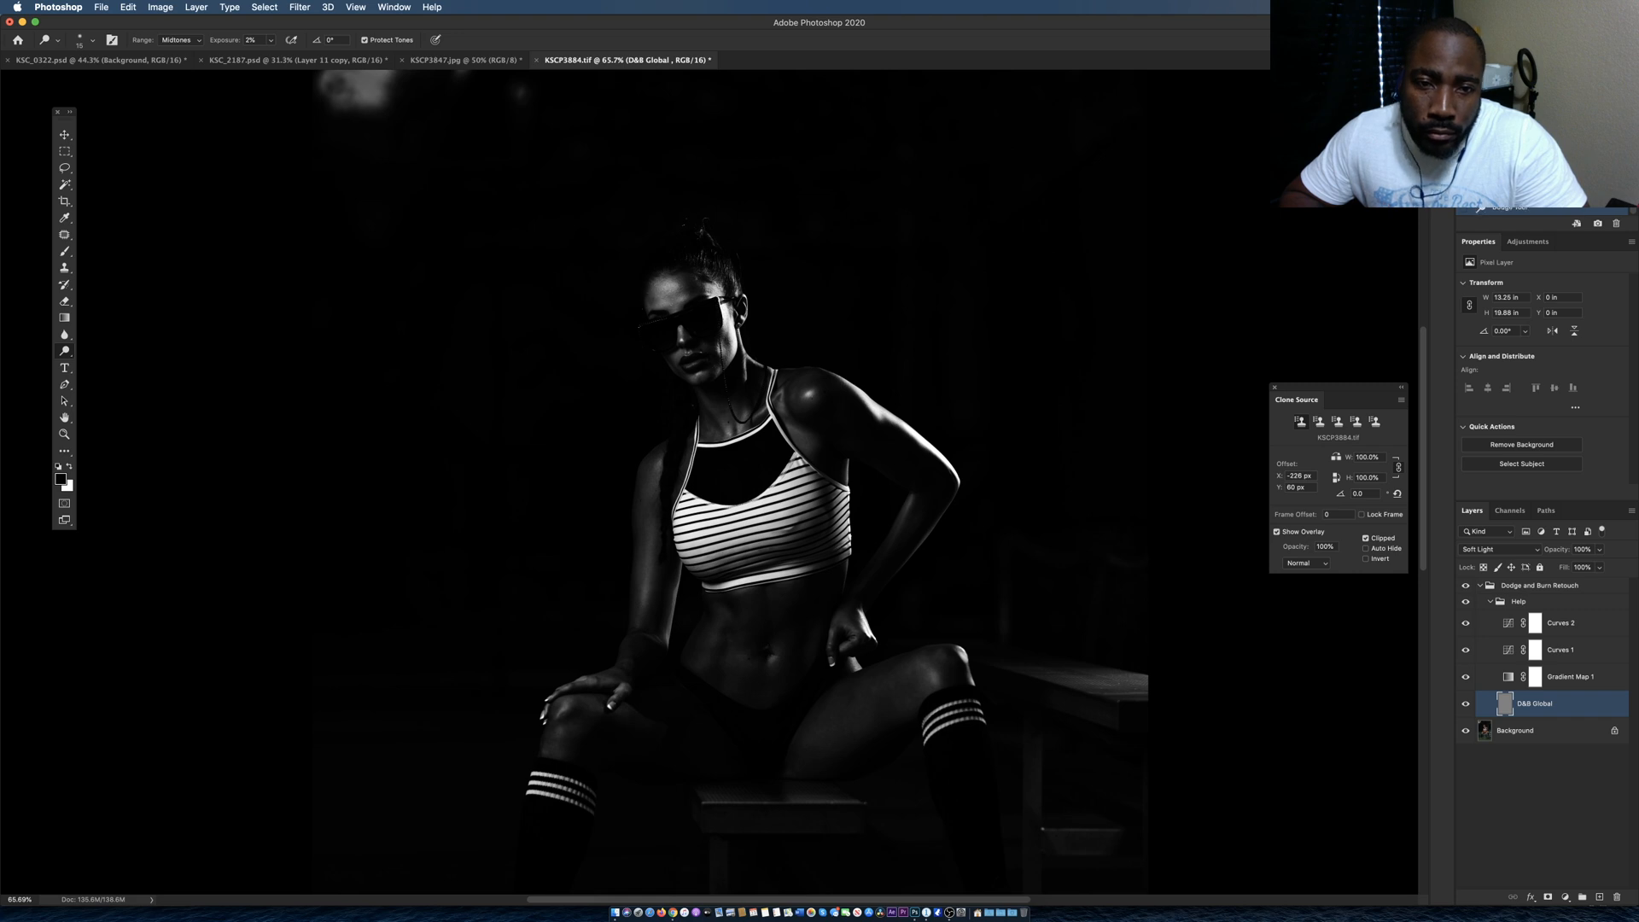
pyautogui.press(']')
pyautogui.press(']')
pyautogui.press(']')
pyautogui.press(']')
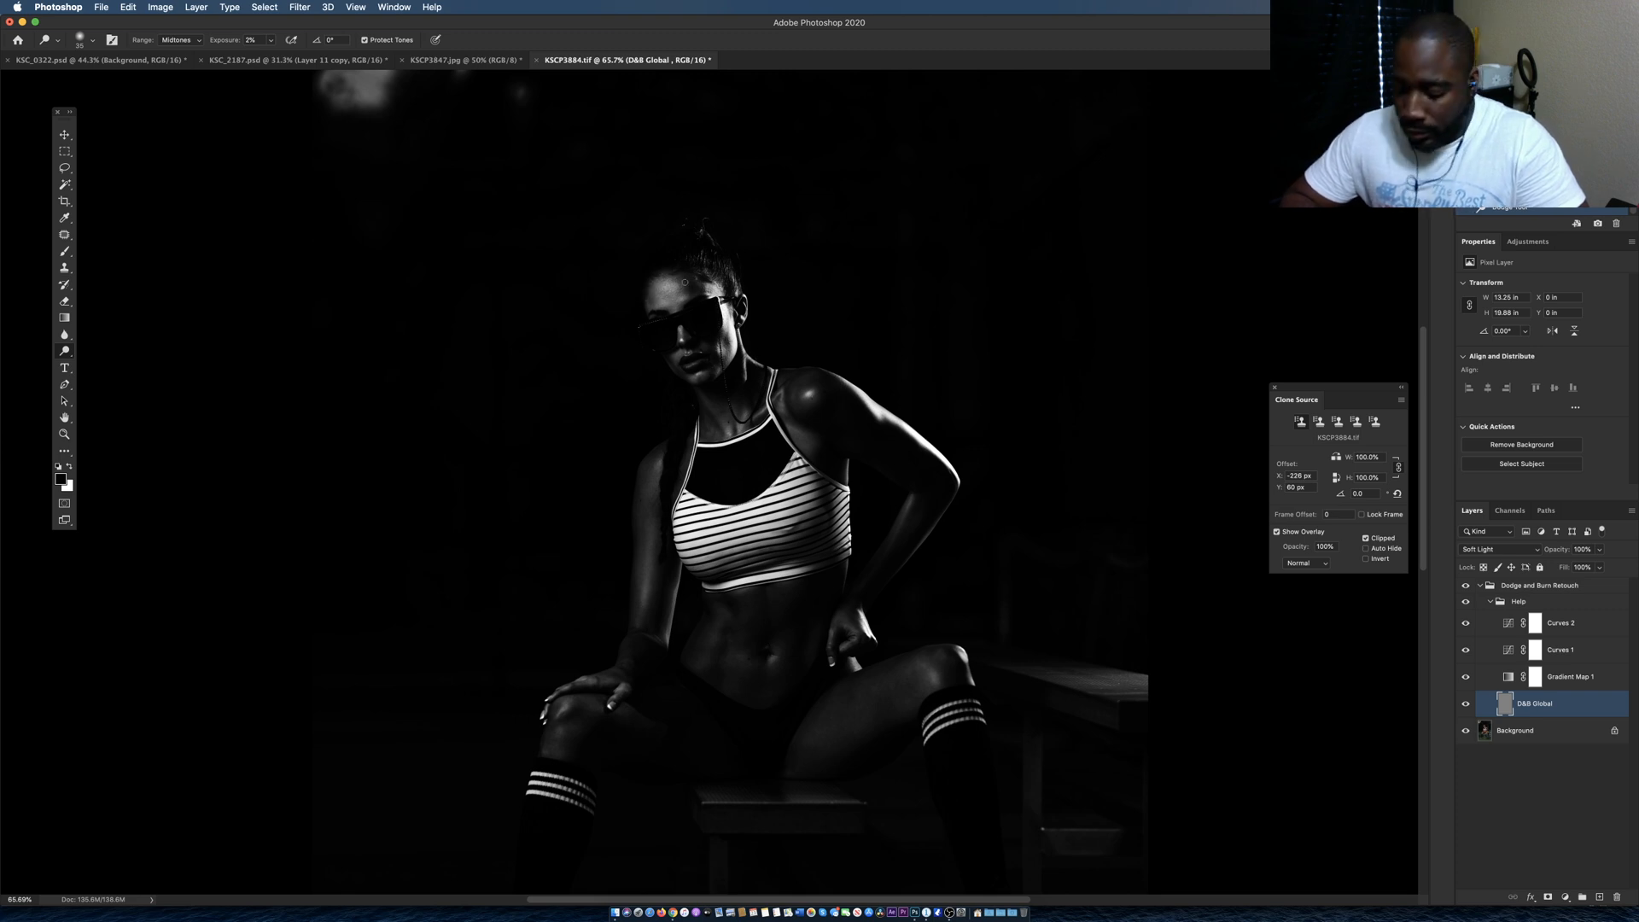
# Dodge and burn the uneven tones on the forehead on D&B Global, using a much smaller toning brush.
pyautogui.scroll(5, 687, 282)
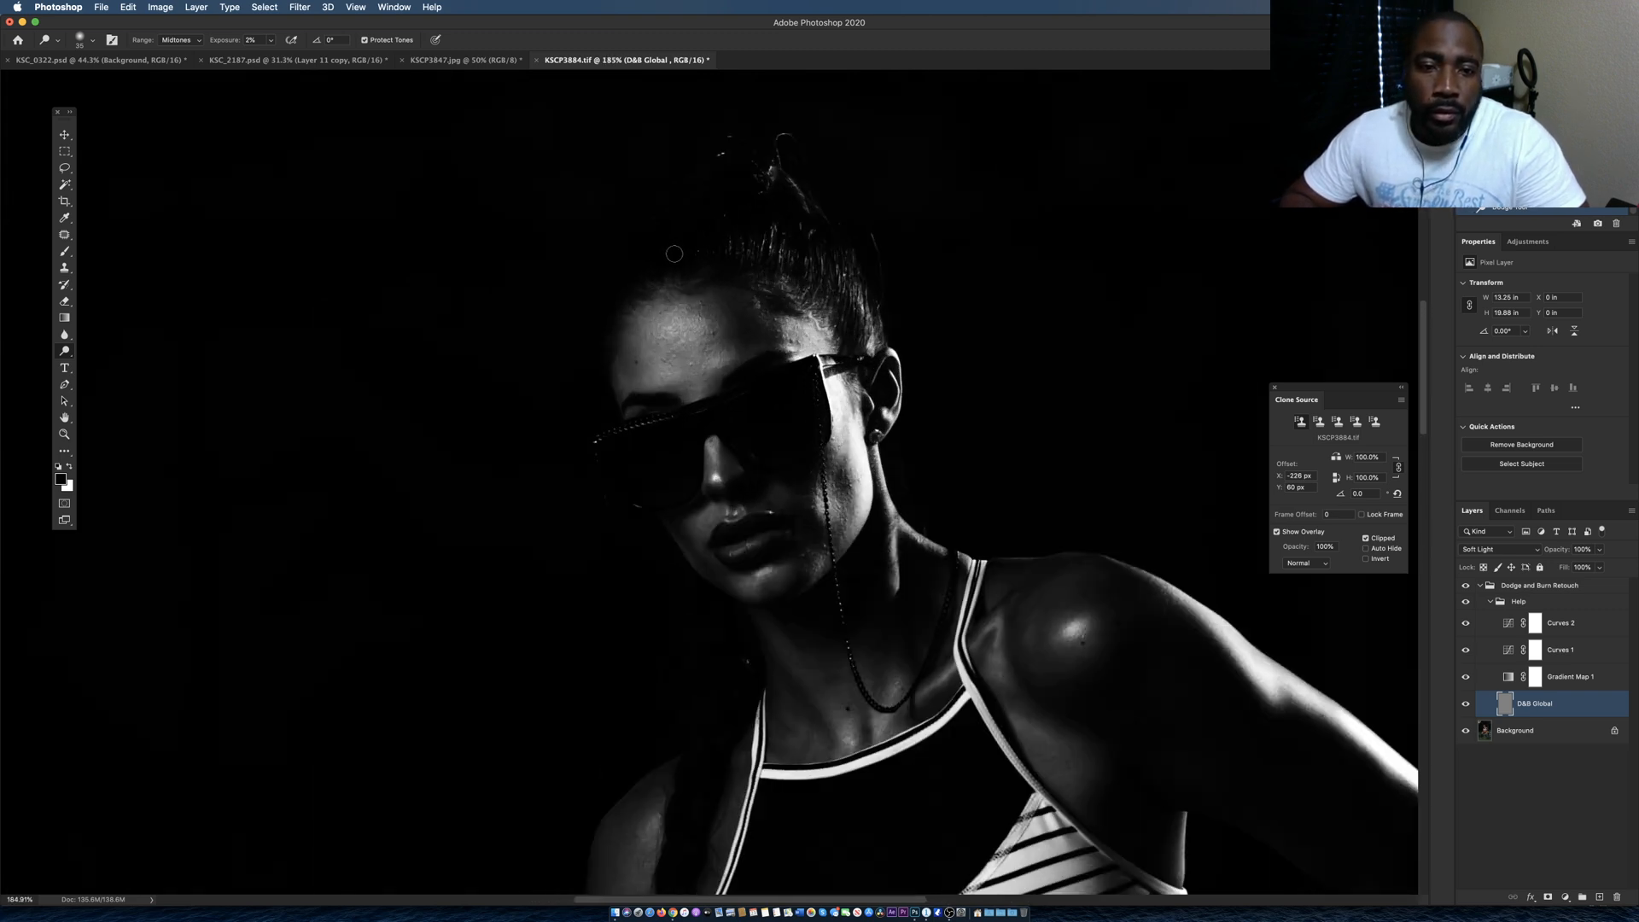
pyautogui.scroll(1, 674, 254)
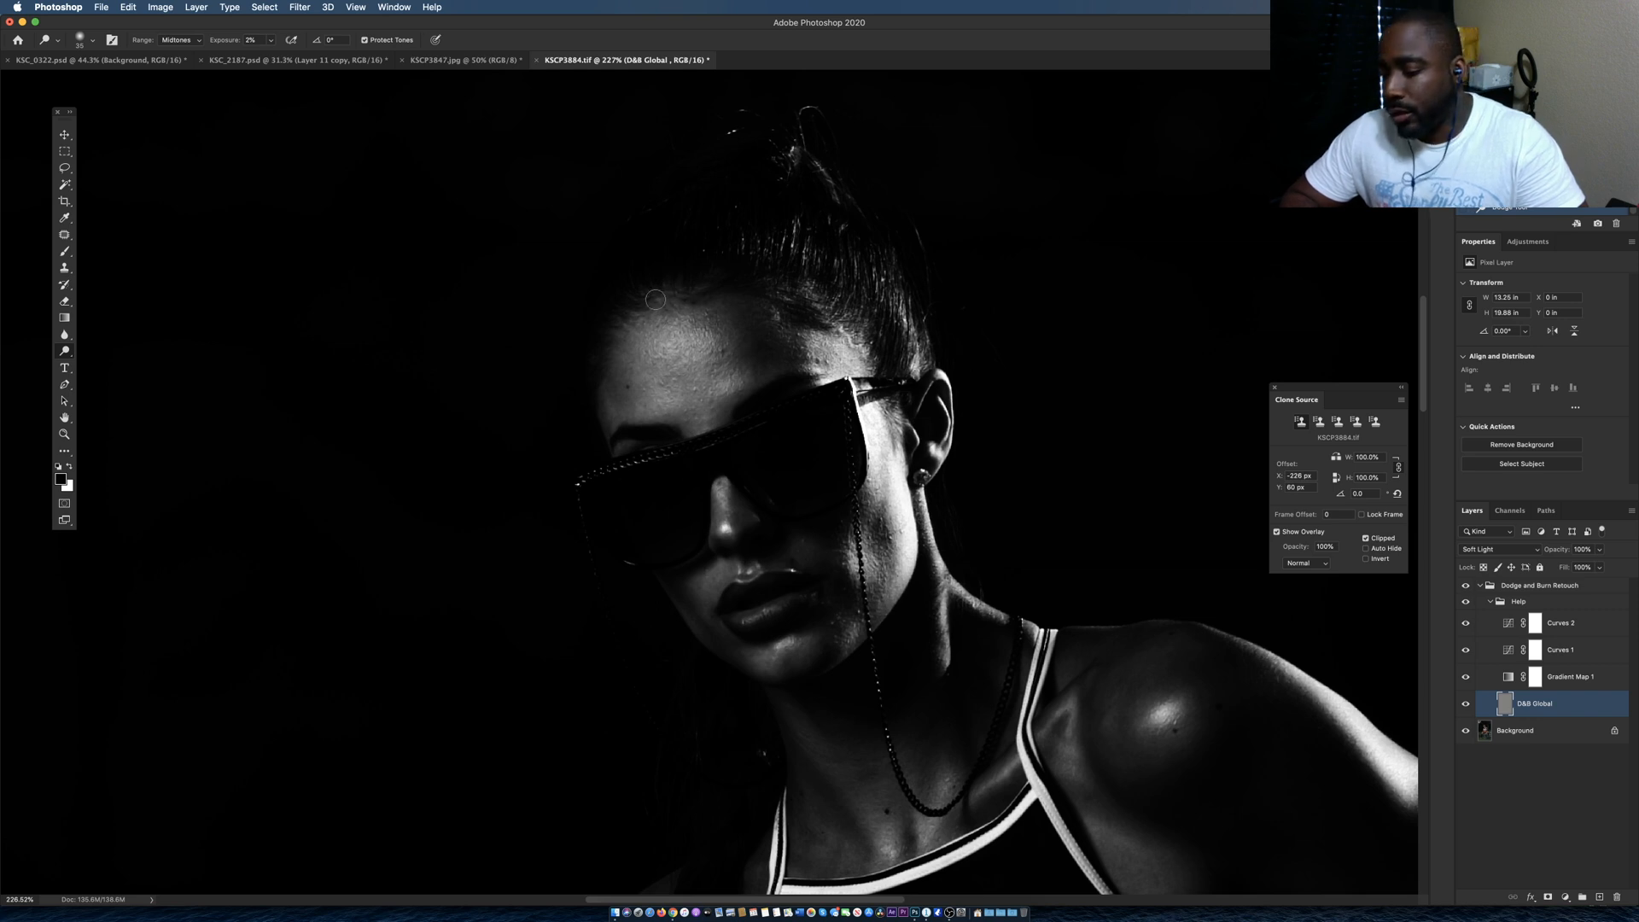
pyautogui.scroll(1, 640, 290)
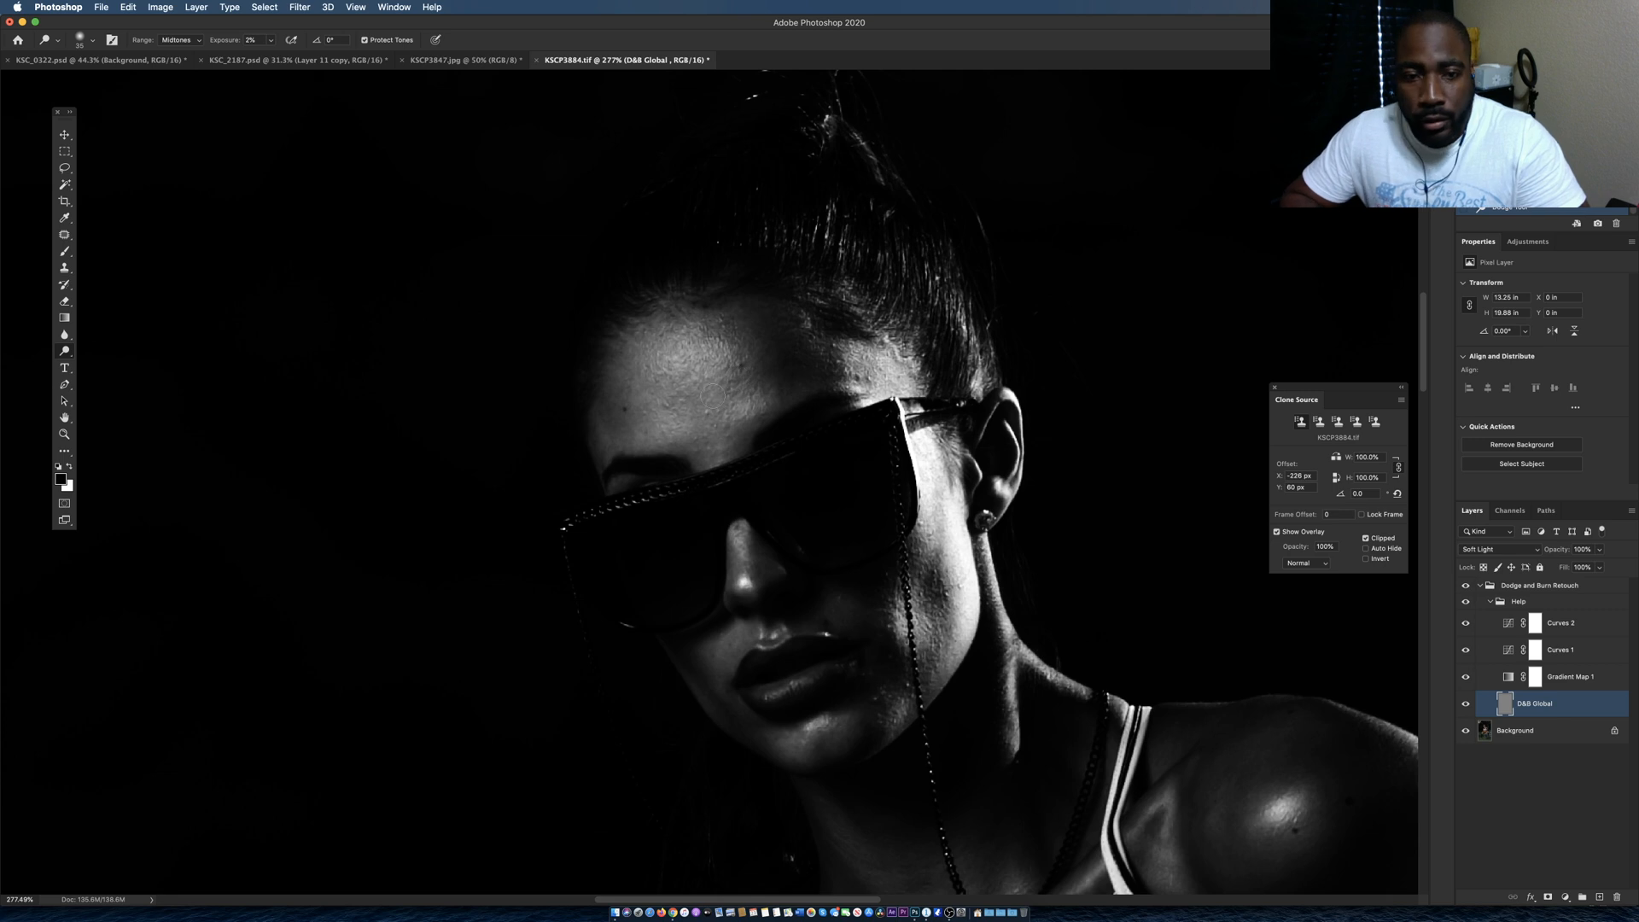
pyautogui.press('[')
pyautogui.press('[')
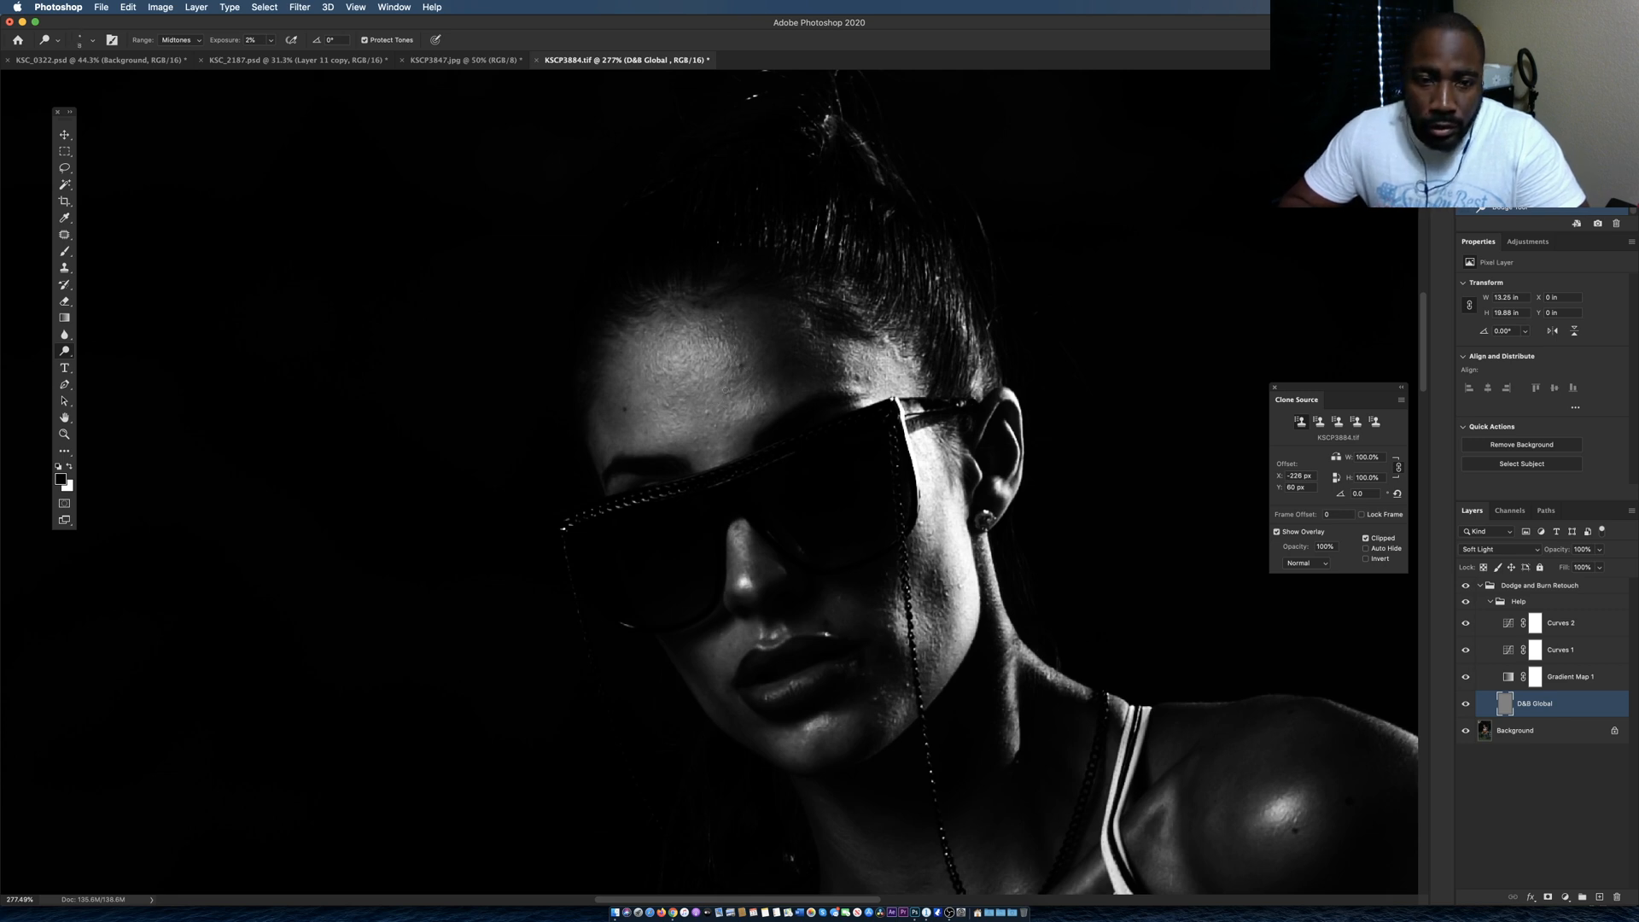
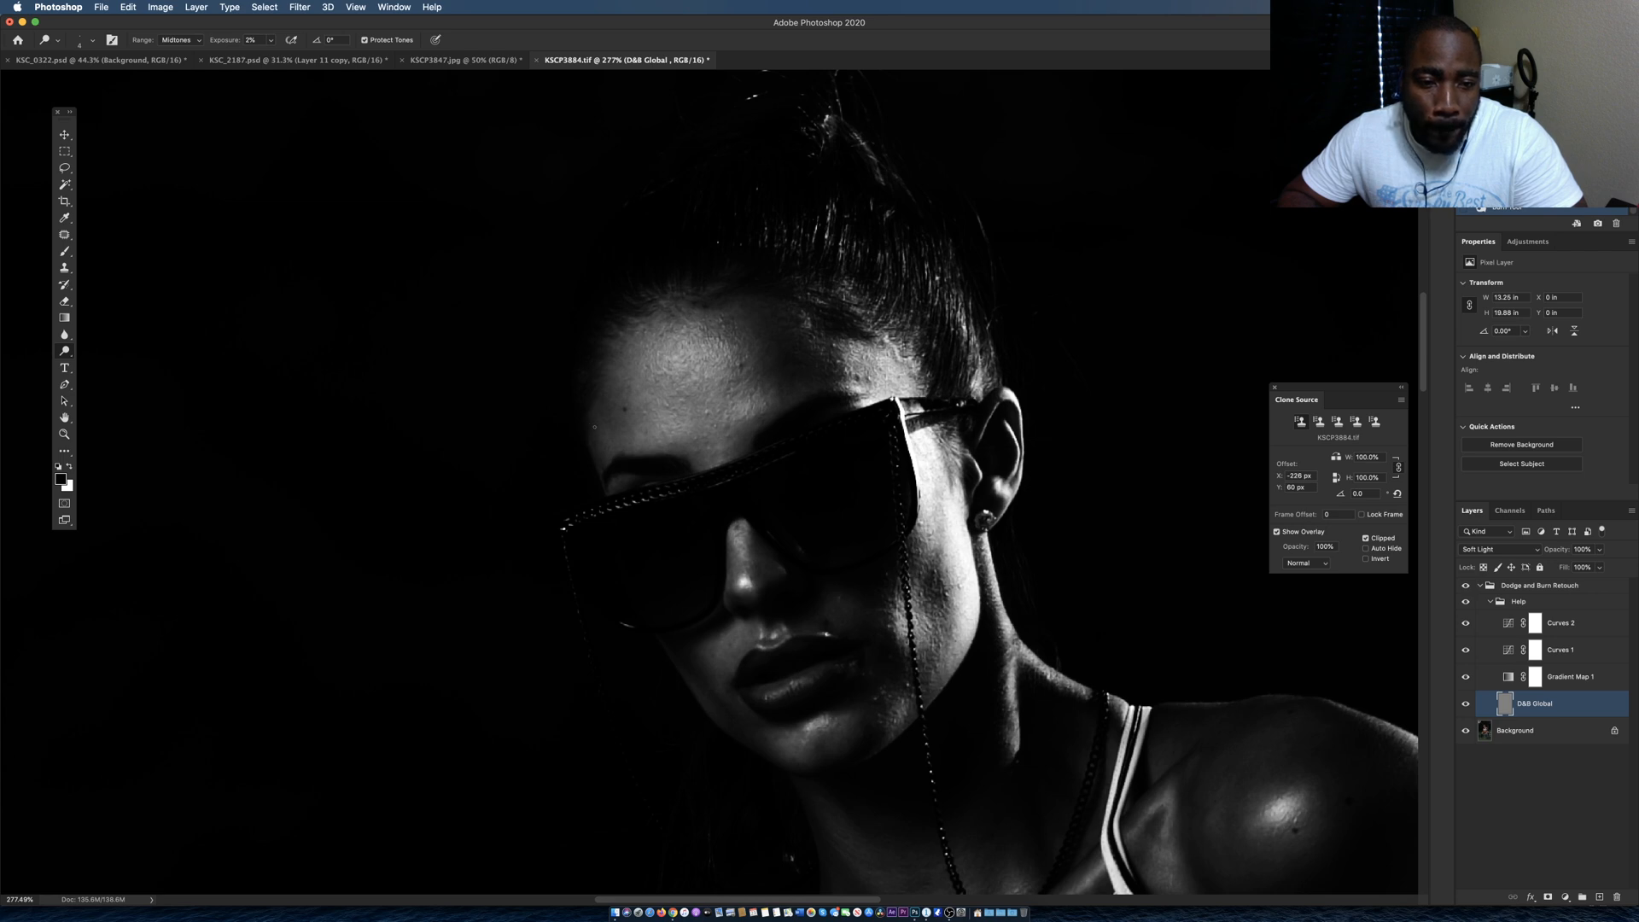
pyautogui.click(608, 417)
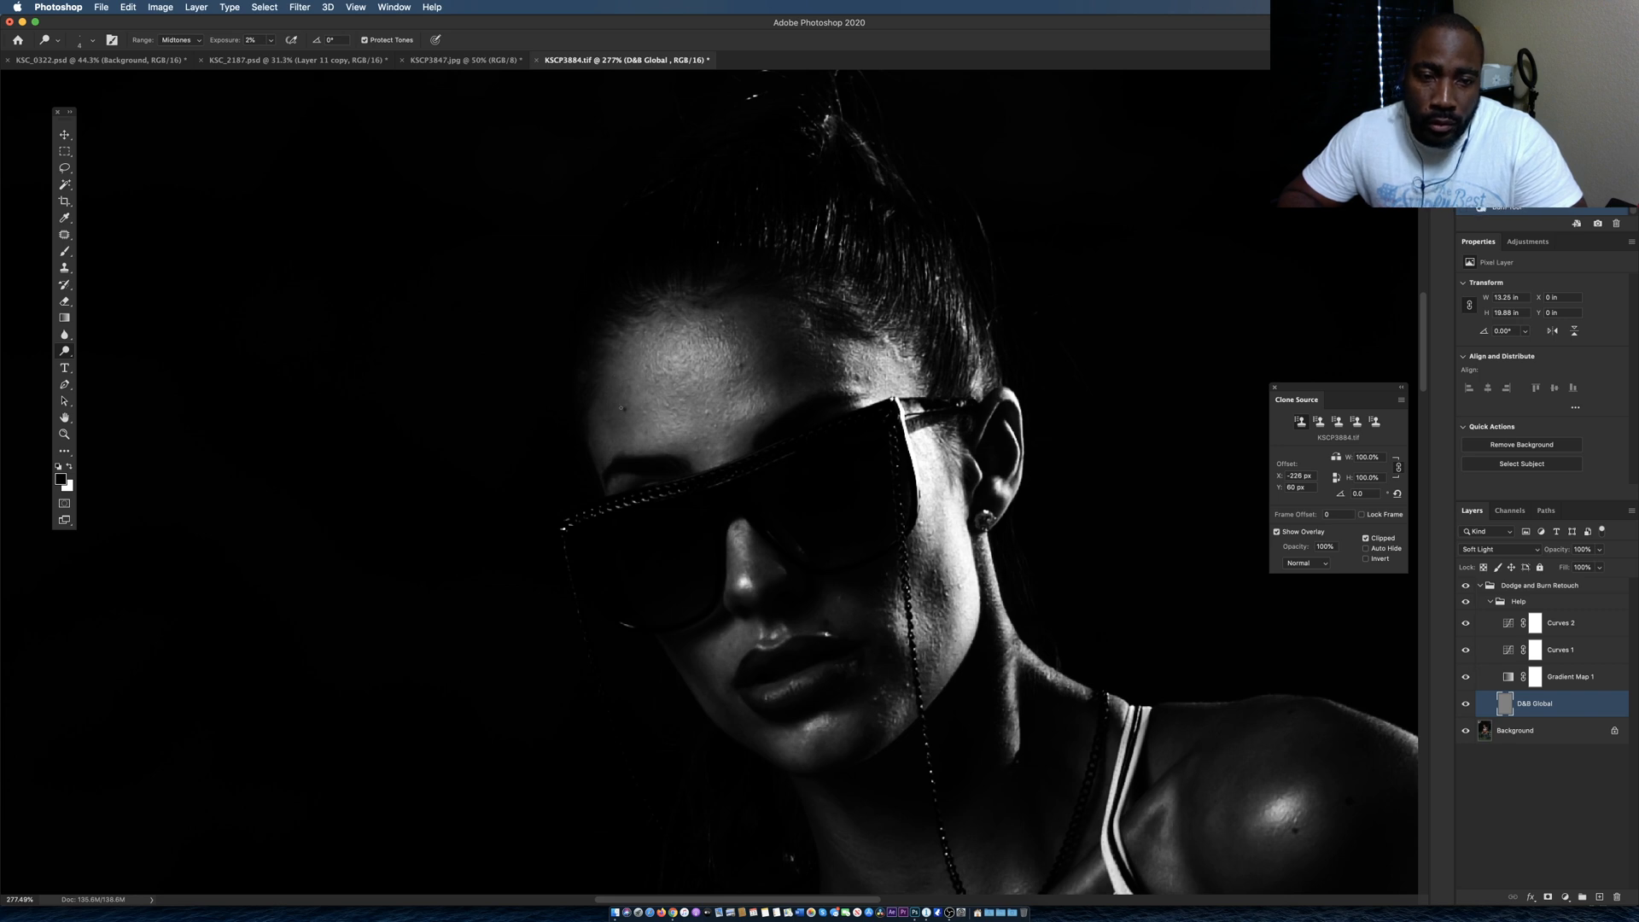
pyautogui.keyDown('alt'); pyautogui.click(612, 426); pyautogui.keyUp('alt')
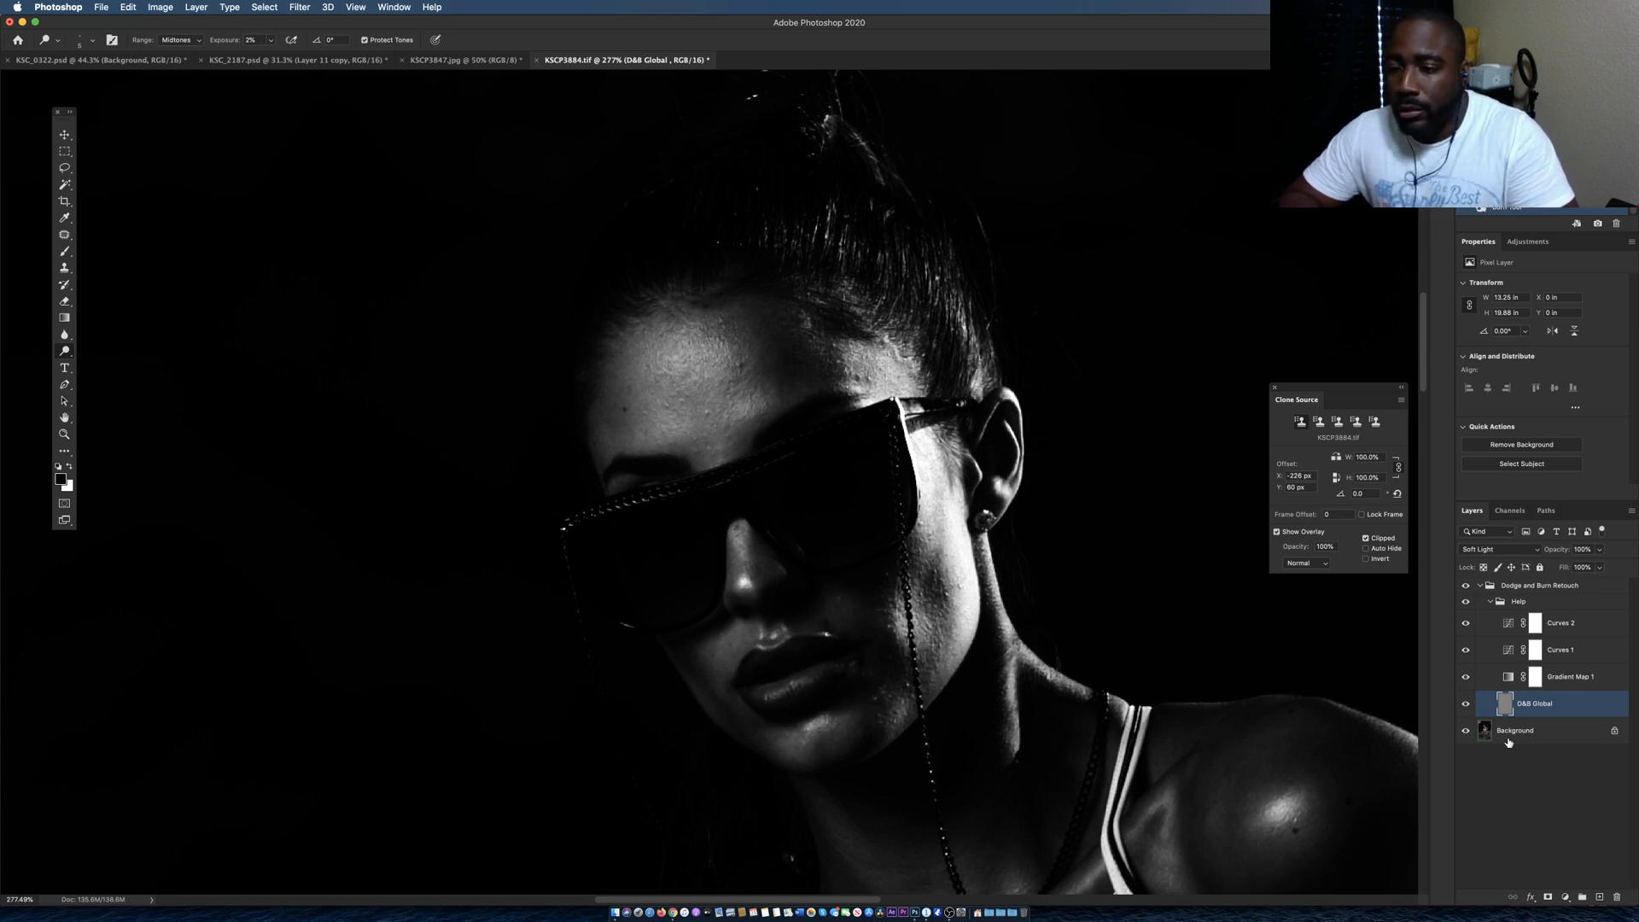
# Compare the face repeatedly with the D&B Global layer hidden and shown.
pyautogui.click(1466, 706)
pyautogui.click(1466, 705)
pyautogui.click(1467, 705)
pyautogui.click(1466, 705)
pyautogui.click(1466, 705)
pyautogui.click(1465, 705)
pyautogui.click(1465, 705)
pyautogui.click(1464, 706)
pyautogui.click(1464, 706)
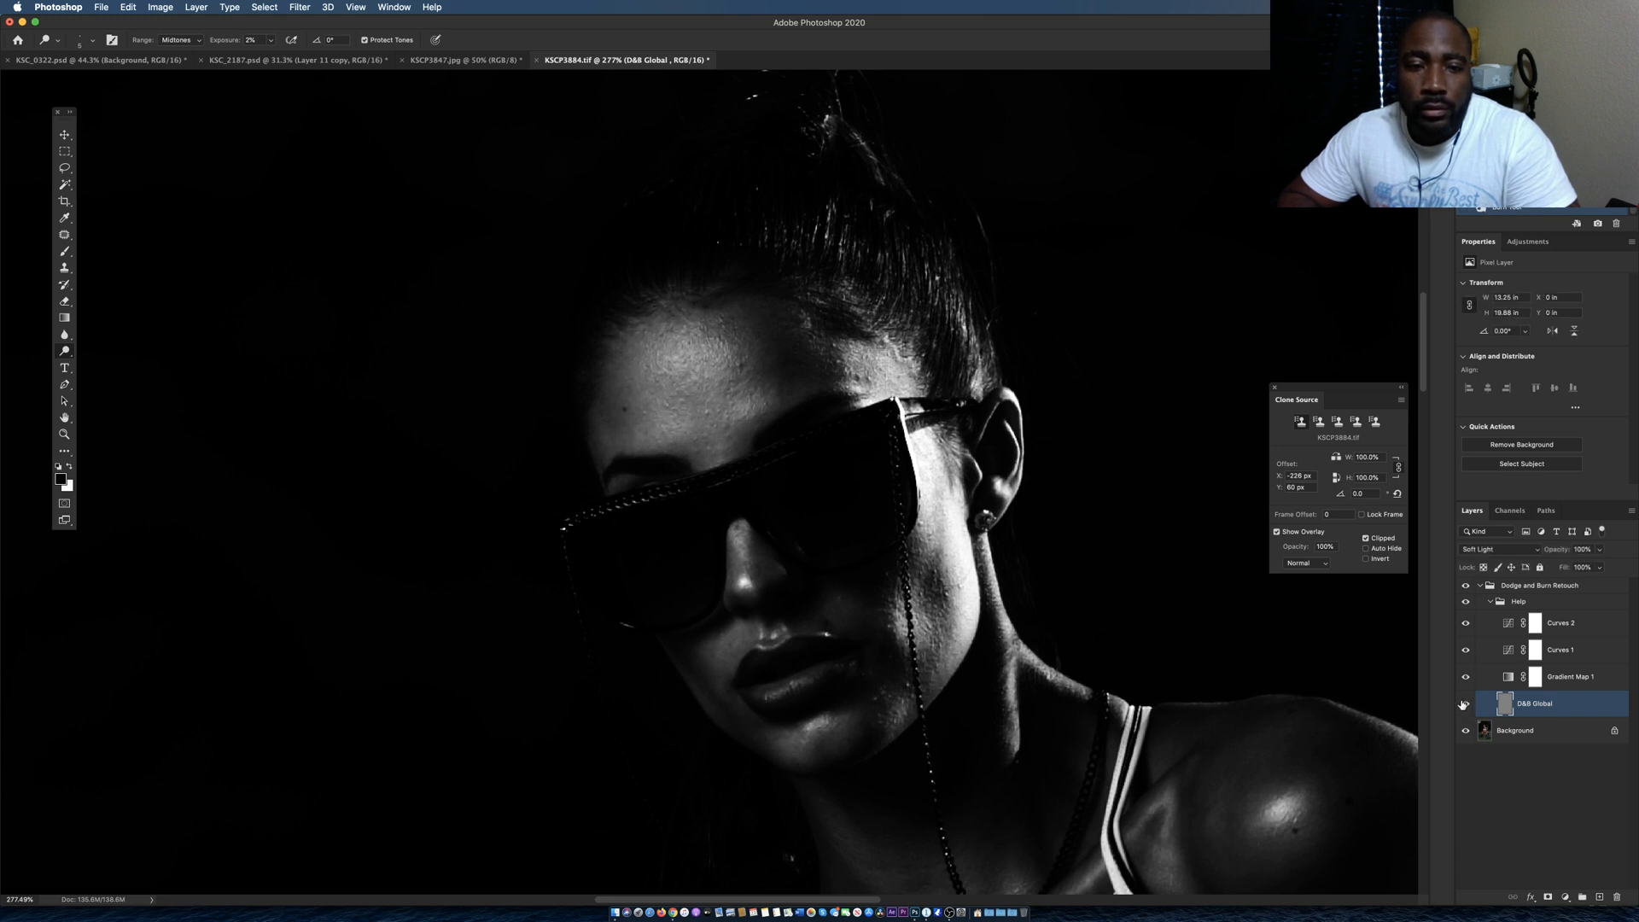
pyautogui.click(1466, 707)
pyautogui.click(1466, 707)
pyautogui.click(1466, 706)
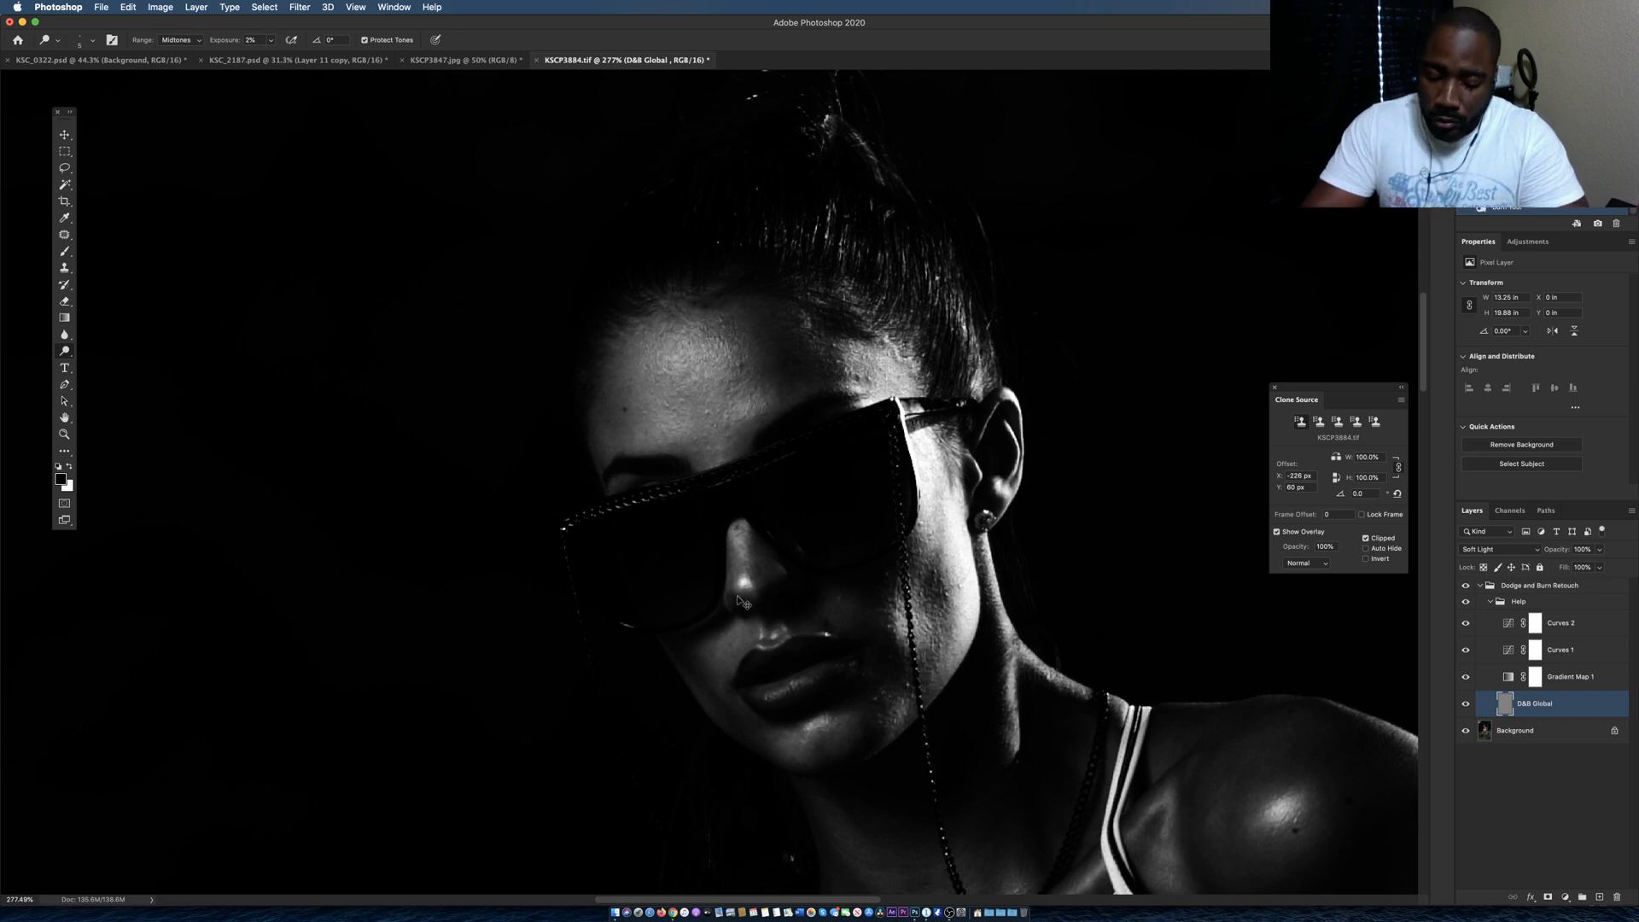
# Add an empty layer directly above D&B Global, choose red as the foreground colour, and hide D&B Global.
pyautogui.press('super+minus')
pyautogui.press('super+minus')
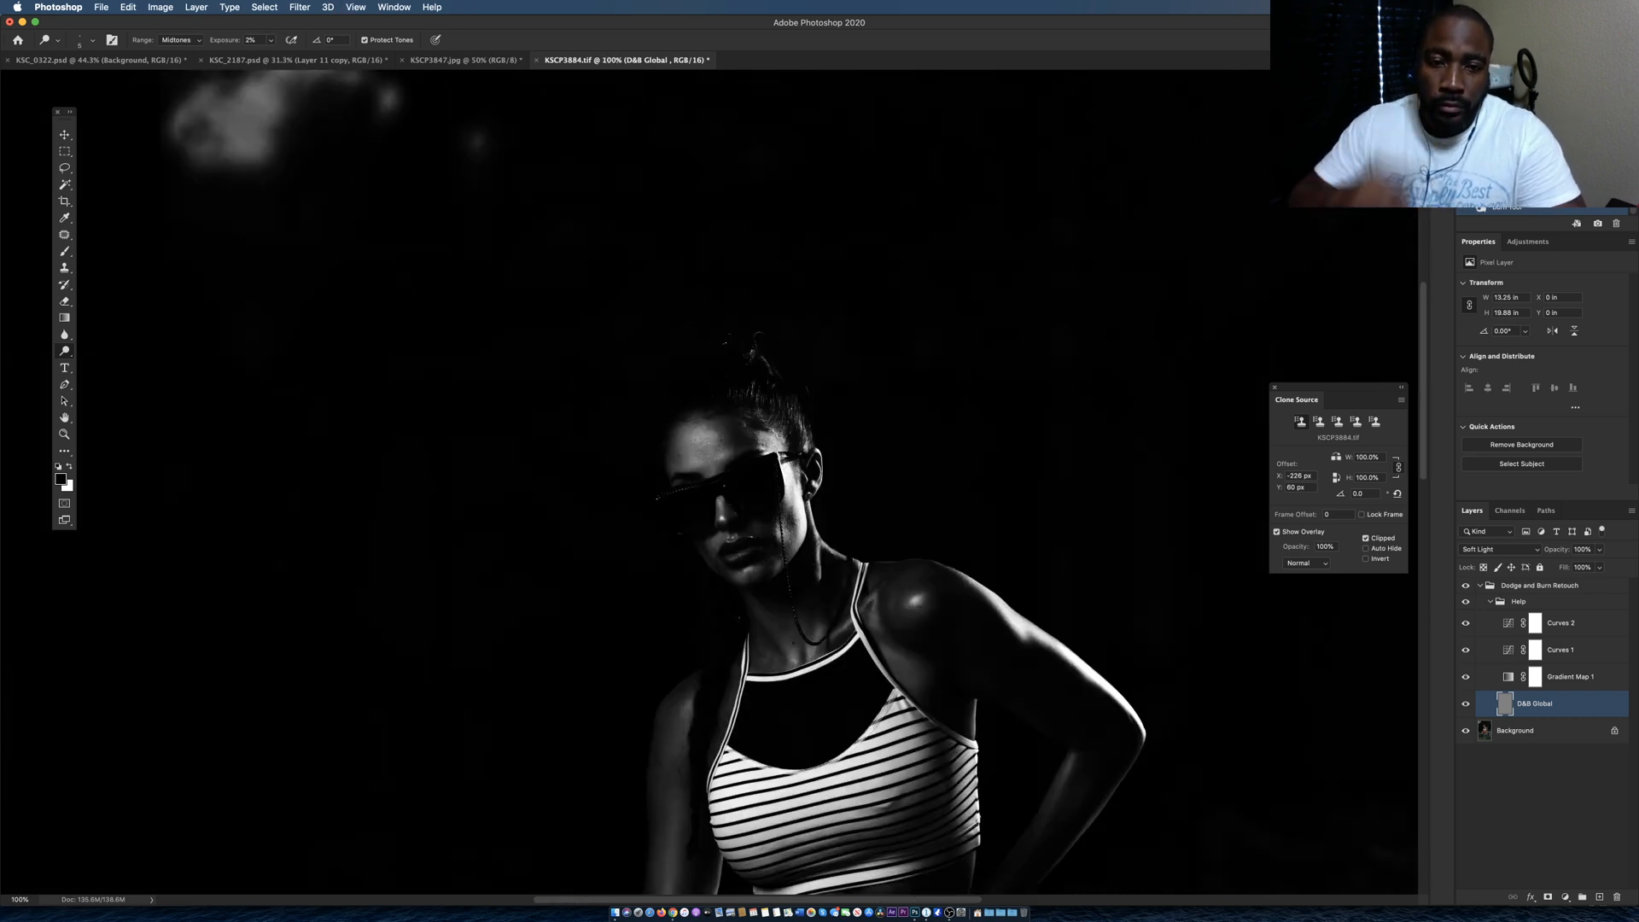
pyautogui.click(1599, 897)
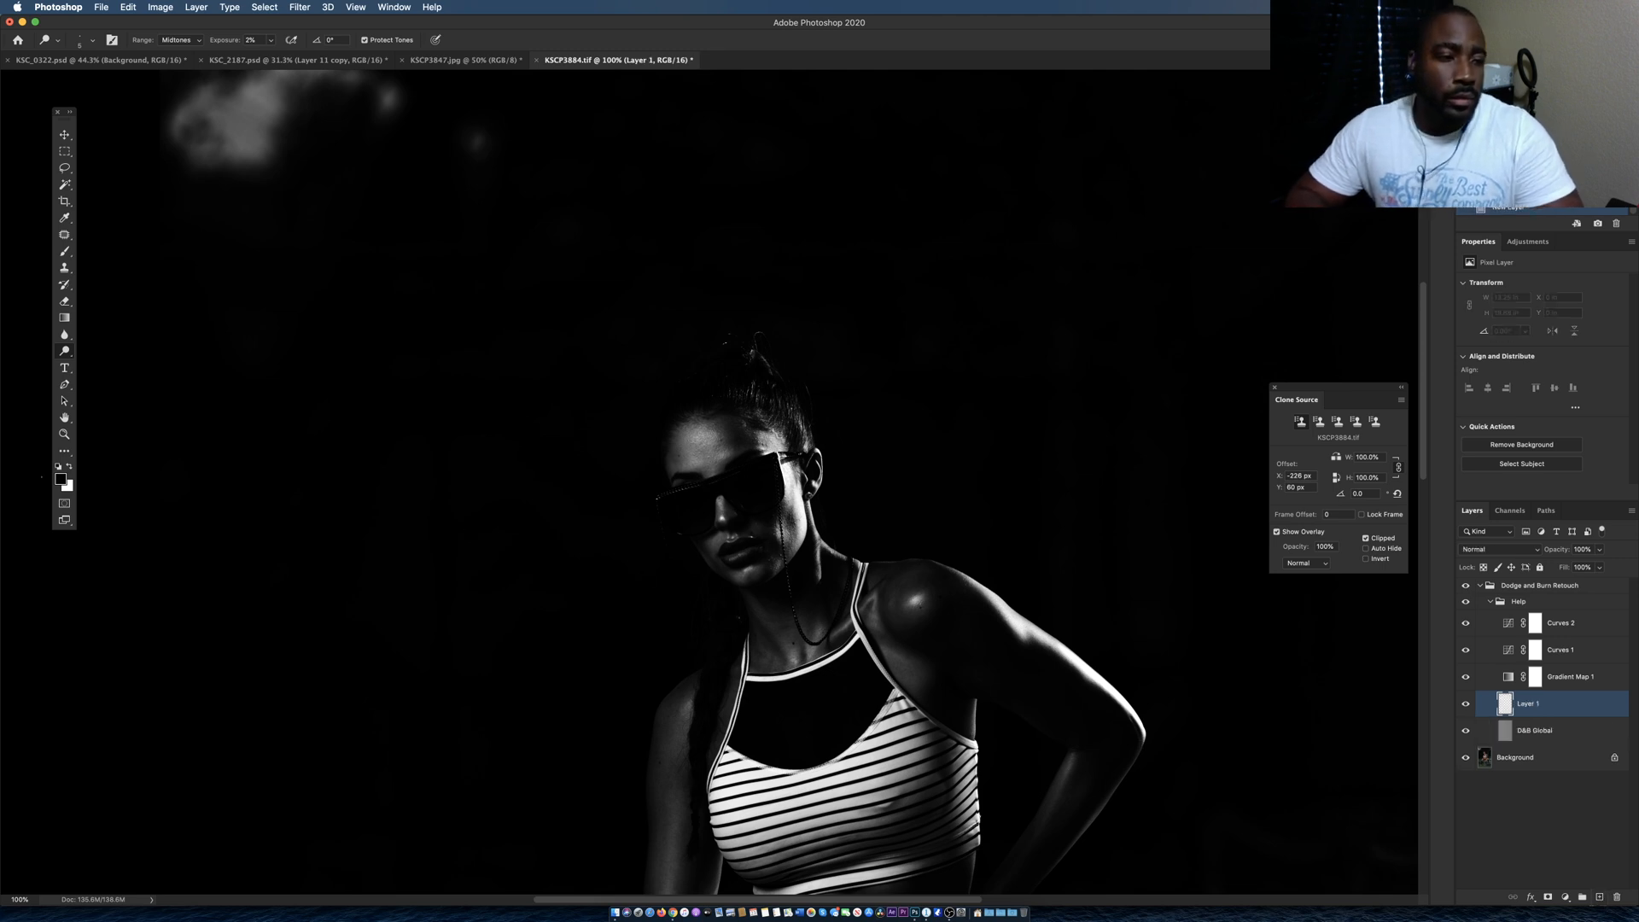
pyautogui.click(60, 480)
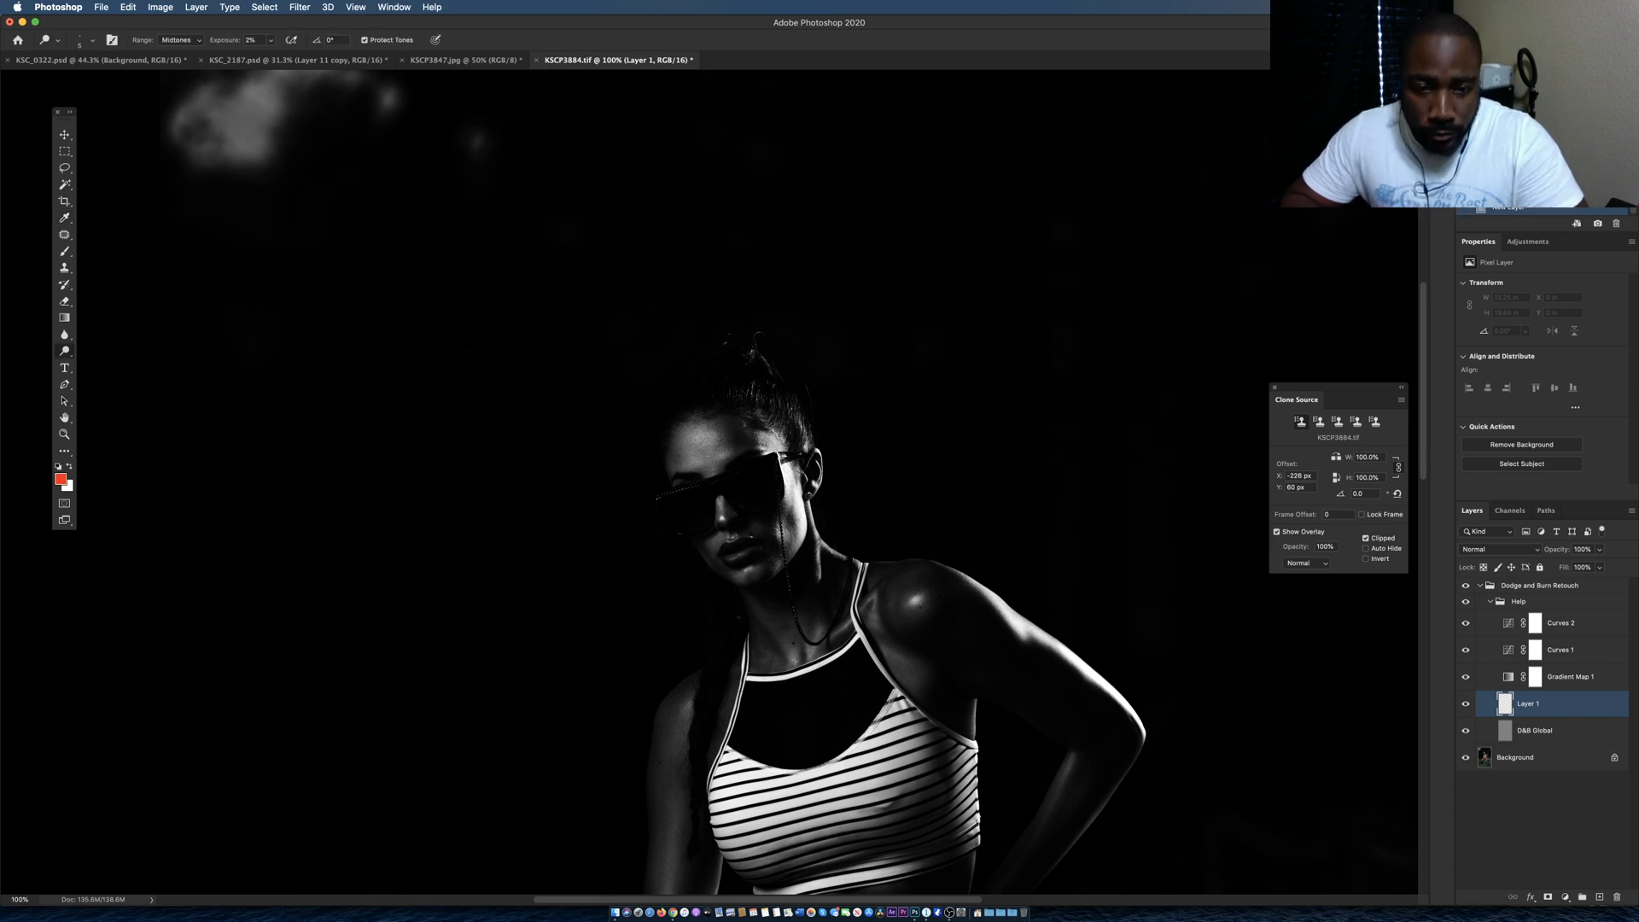
pyautogui.click(1467, 731)
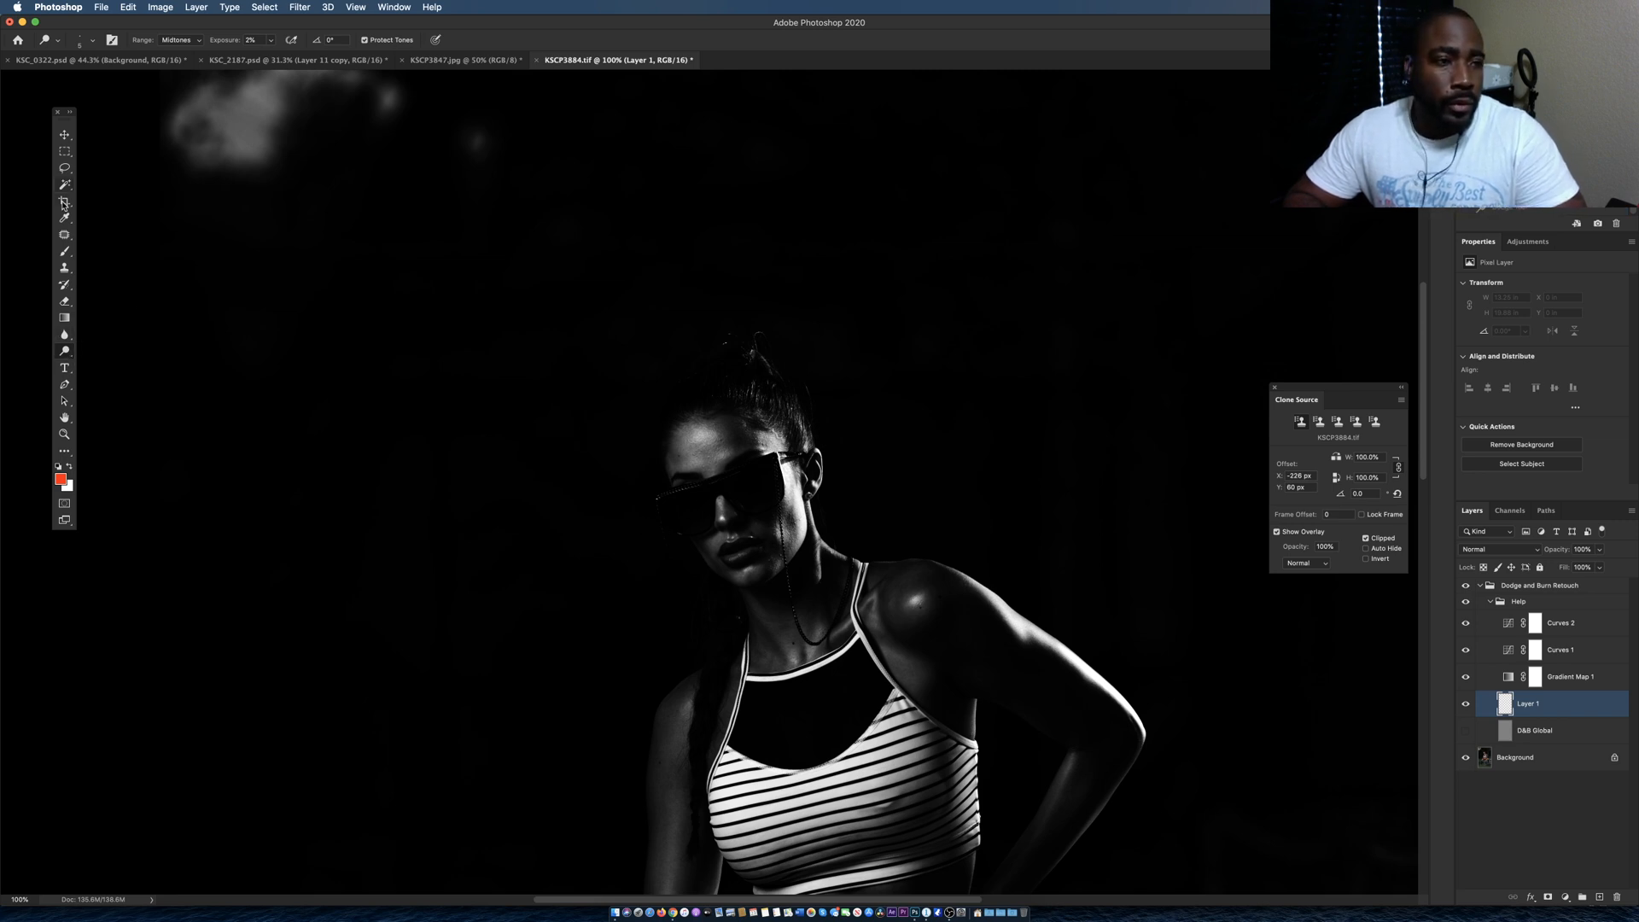
# Try to circle the forehead highlight with a small Brush on the new layer above D&B Global.
pyautogui.click(64, 251)
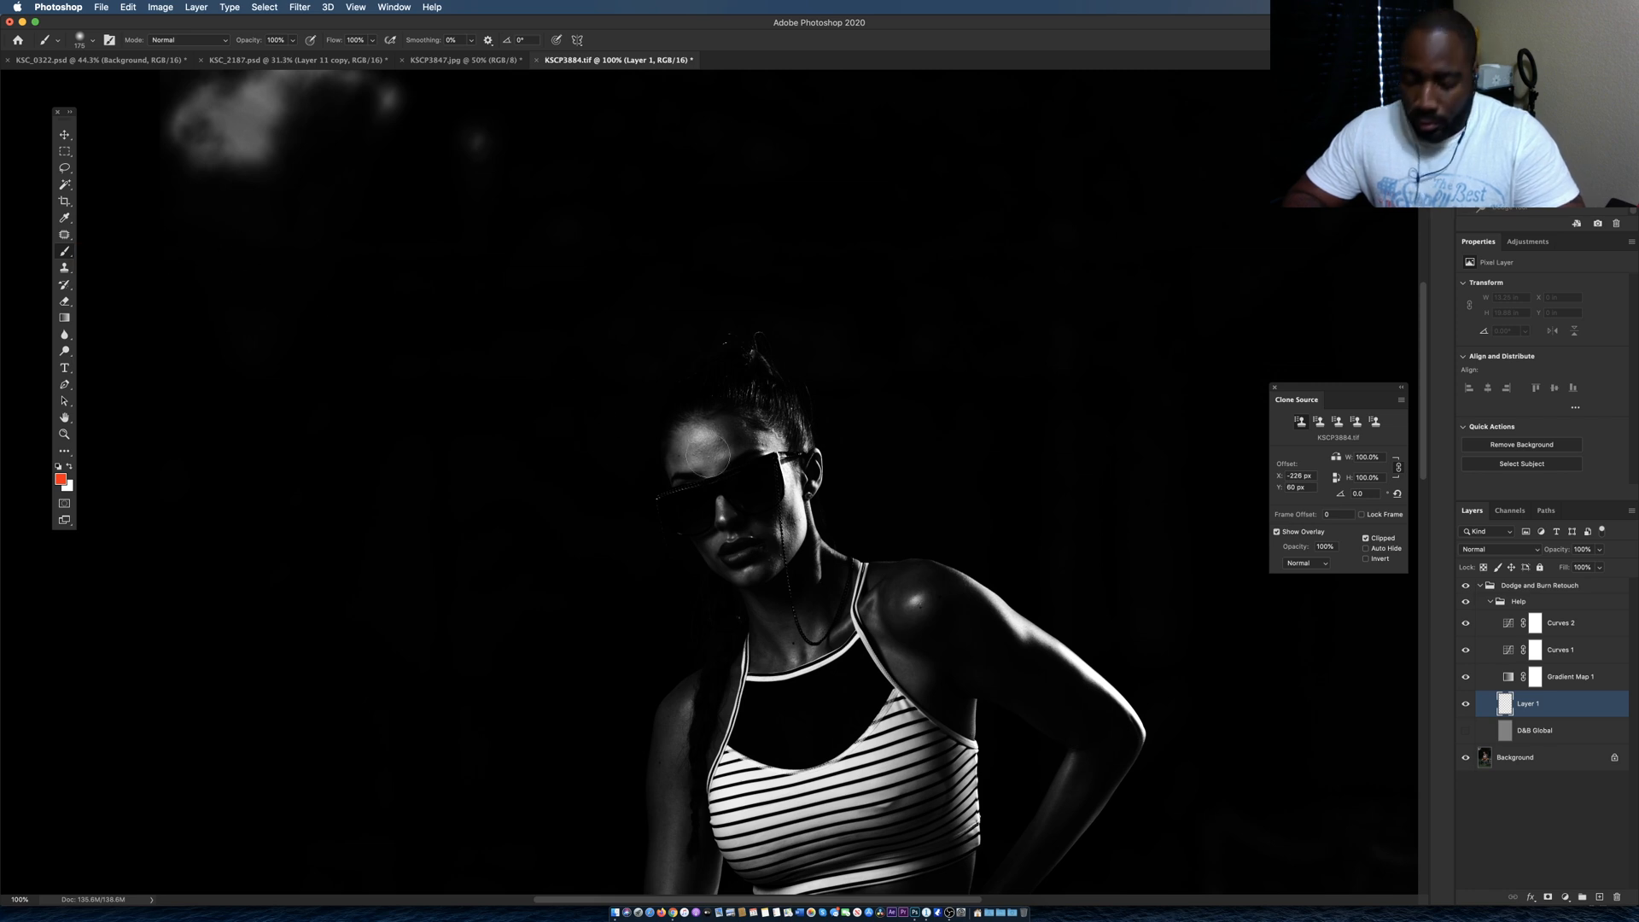
pyautogui.press('[')
pyautogui.press('[')
pyautogui.press('[')
pyautogui.press('[')
pyautogui.press('[')
pyautogui.press('[')
pyautogui.press('[')
pyautogui.press('[')
pyautogui.press('[')
pyautogui.press('[')
pyautogui.press('[')
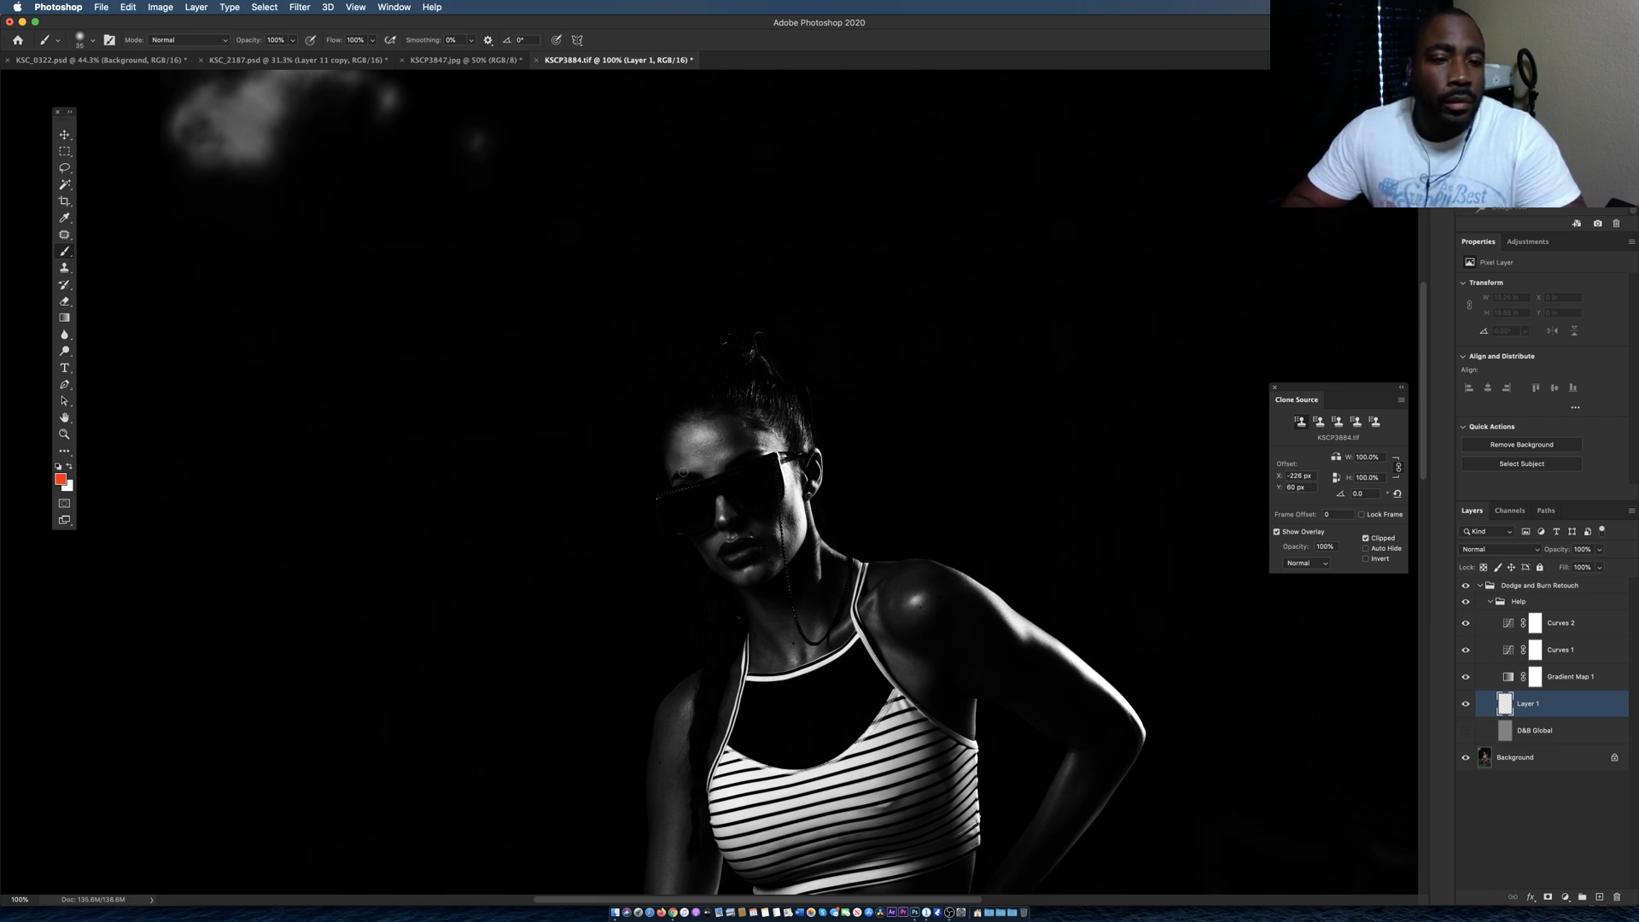
pyautogui.press('[')
pyautogui.press('[')
pyautogui.moveTo(700, 463)
pyautogui.mouseDown()
pyautogui.moveTo(726, 440)
pyautogui.moveTo(688, 468)
pyautogui.mouseUp()
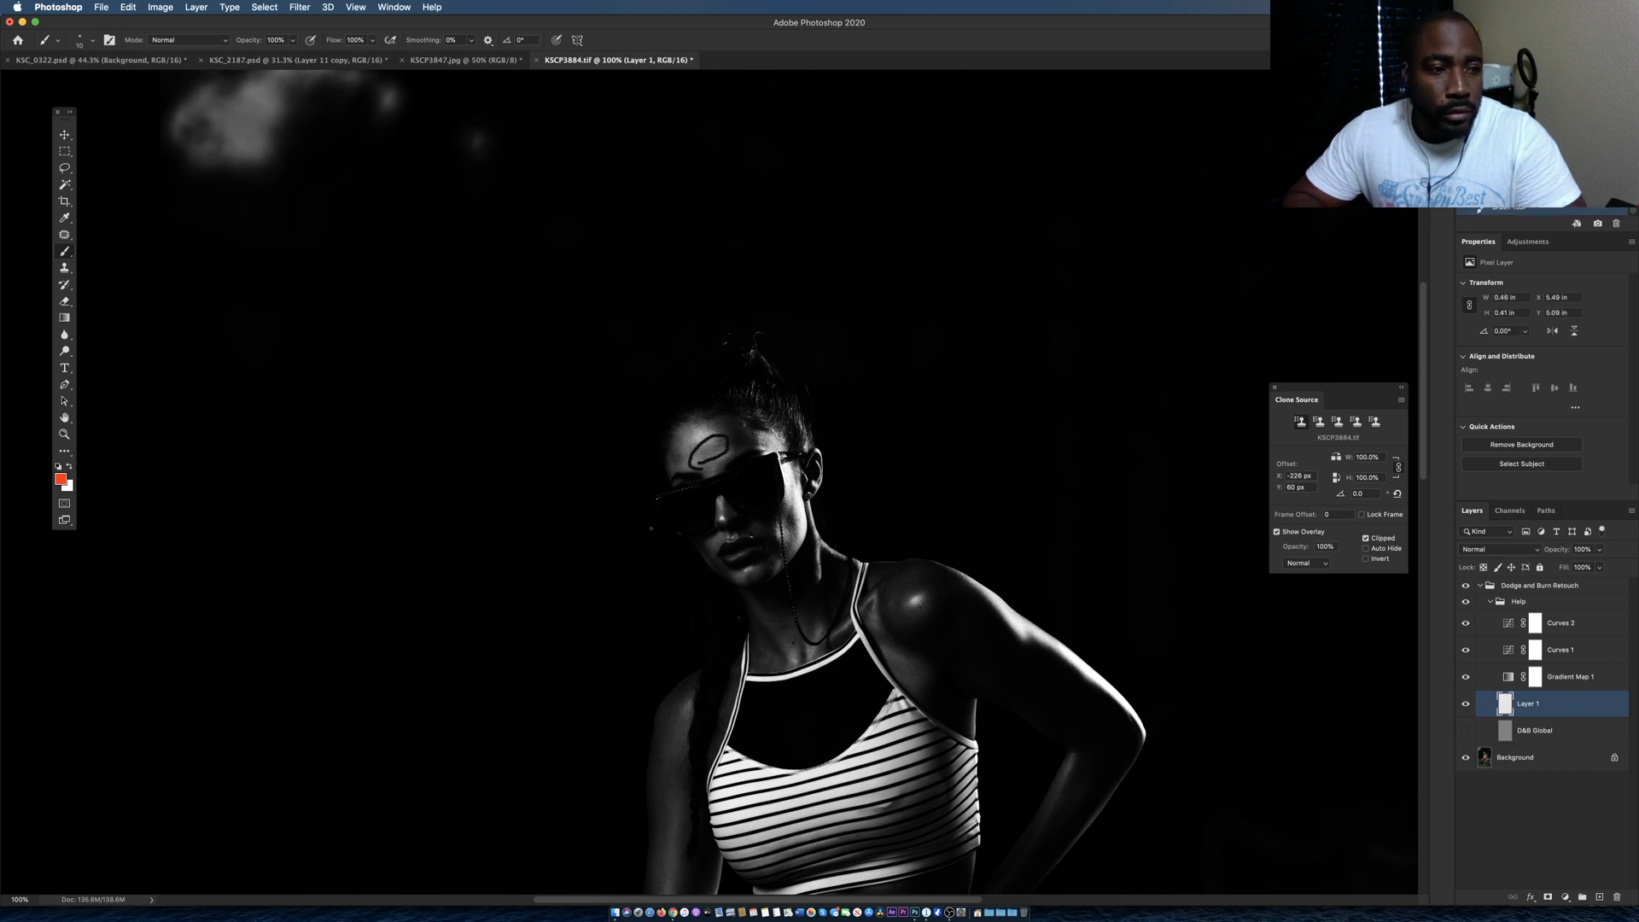
# Check the image with the Help group hidden and shown, and move Layer 1 above the Dodge and Burn Retouch group.
pyautogui.click(1466, 602)
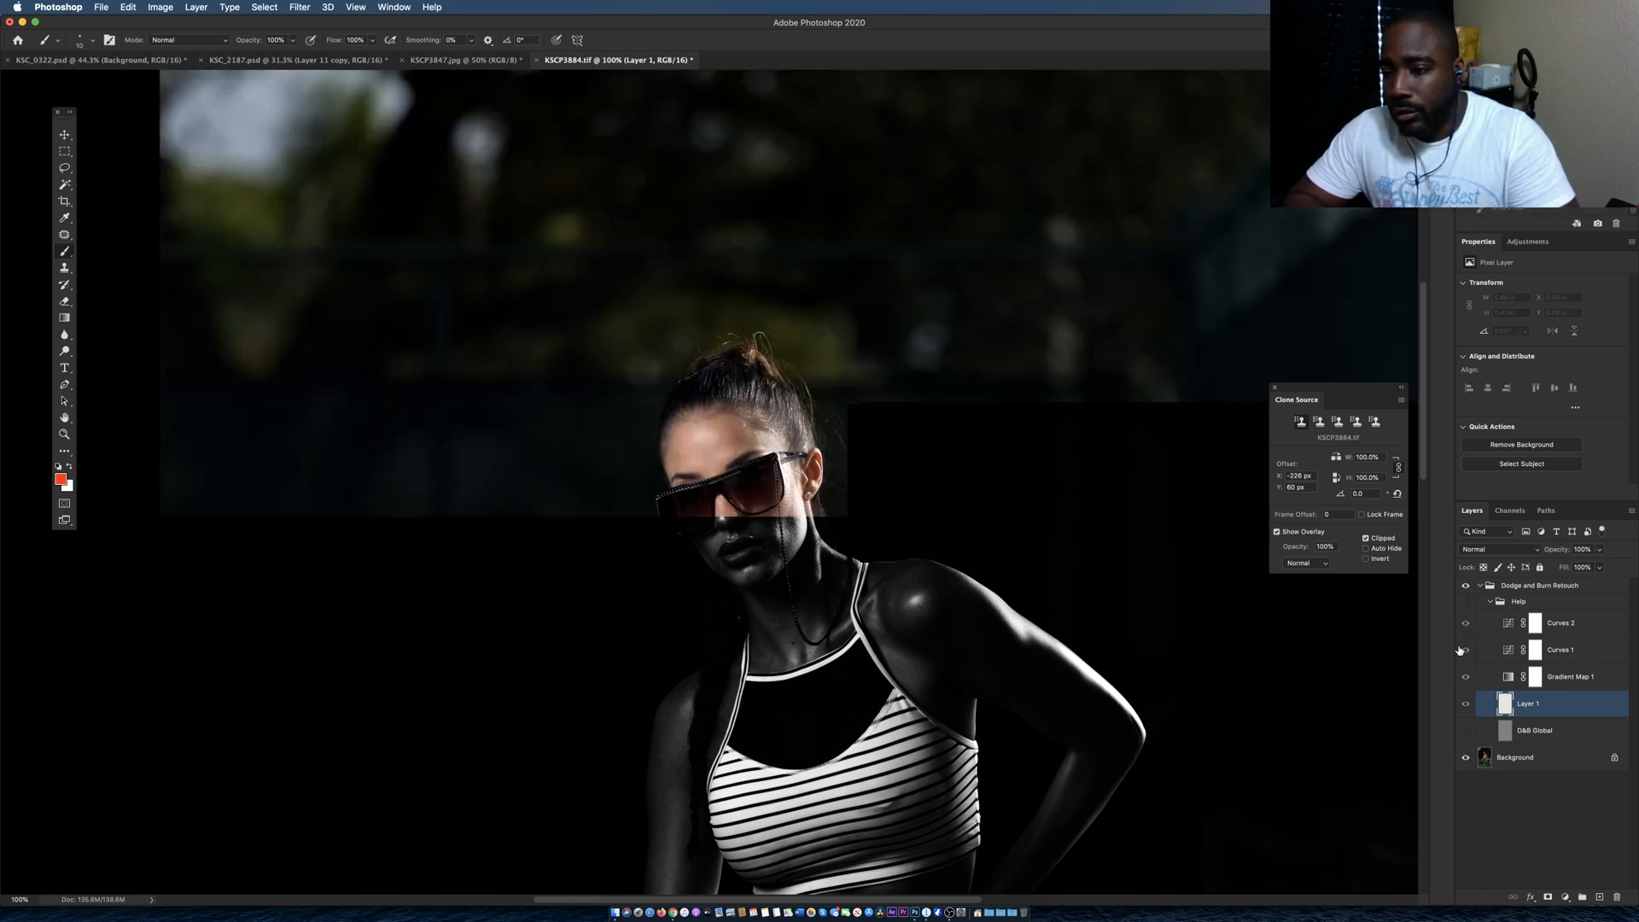
pyautogui.click(1467, 603)
pyautogui.moveTo(1533, 703); pyautogui.dragTo(1553, 581)
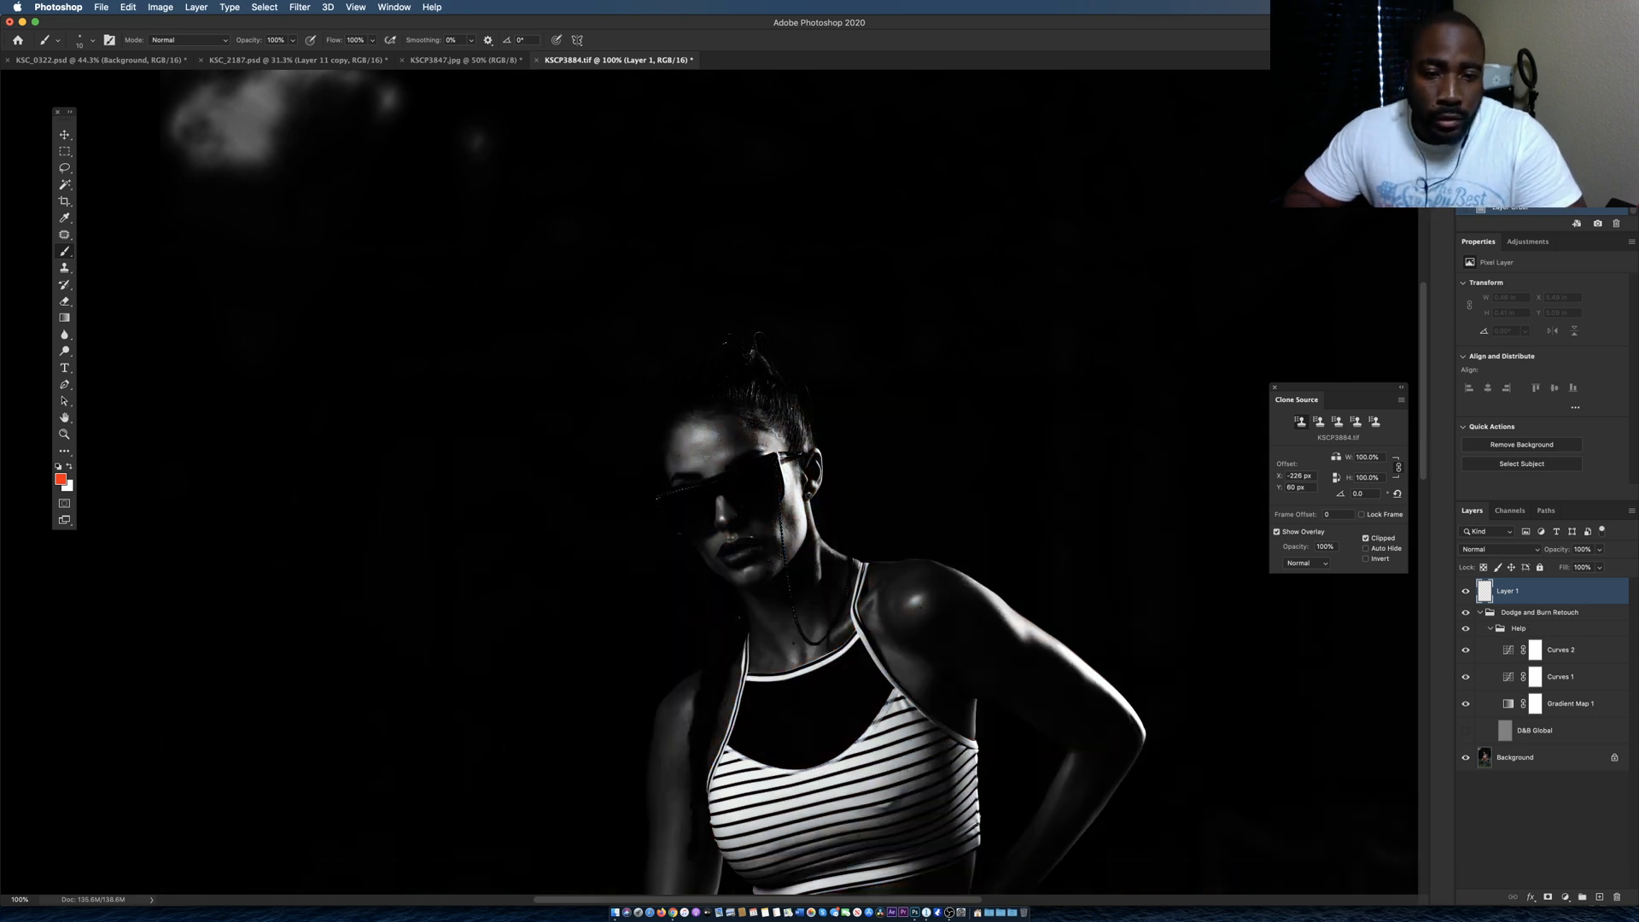
# Circle the bright and dark forehead areas in red on Layer 1 as a demonstration and undo the marks.
pyautogui.moveTo(731, 447); pyautogui.dragTo(691, 463)
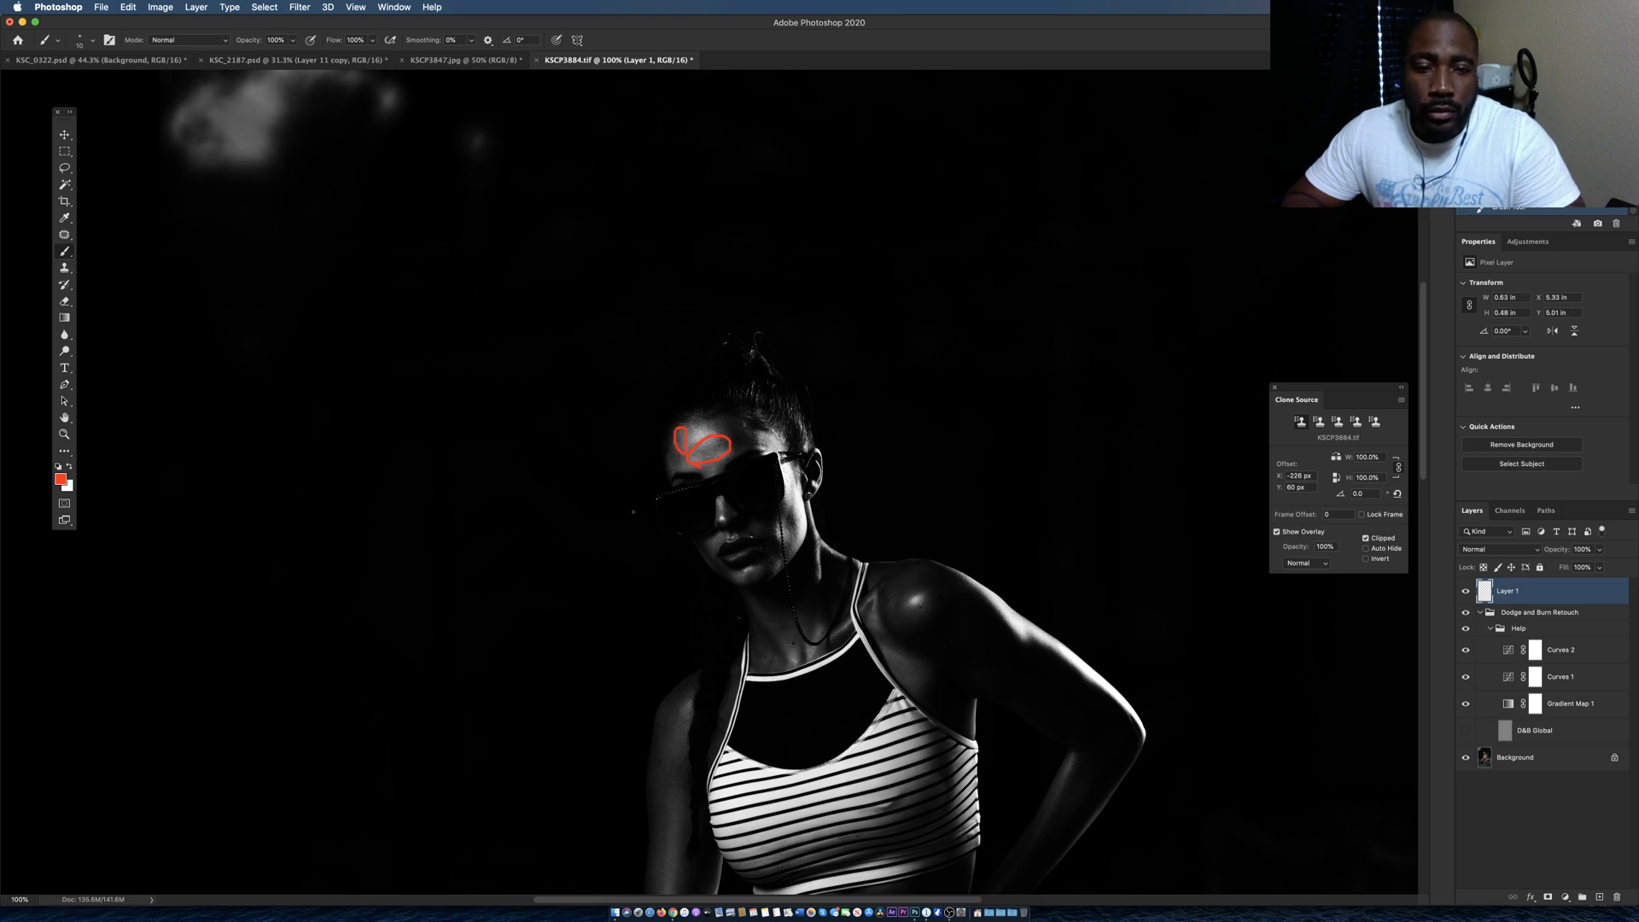
pyautogui.press('super+z')
pyautogui.press('super+z')
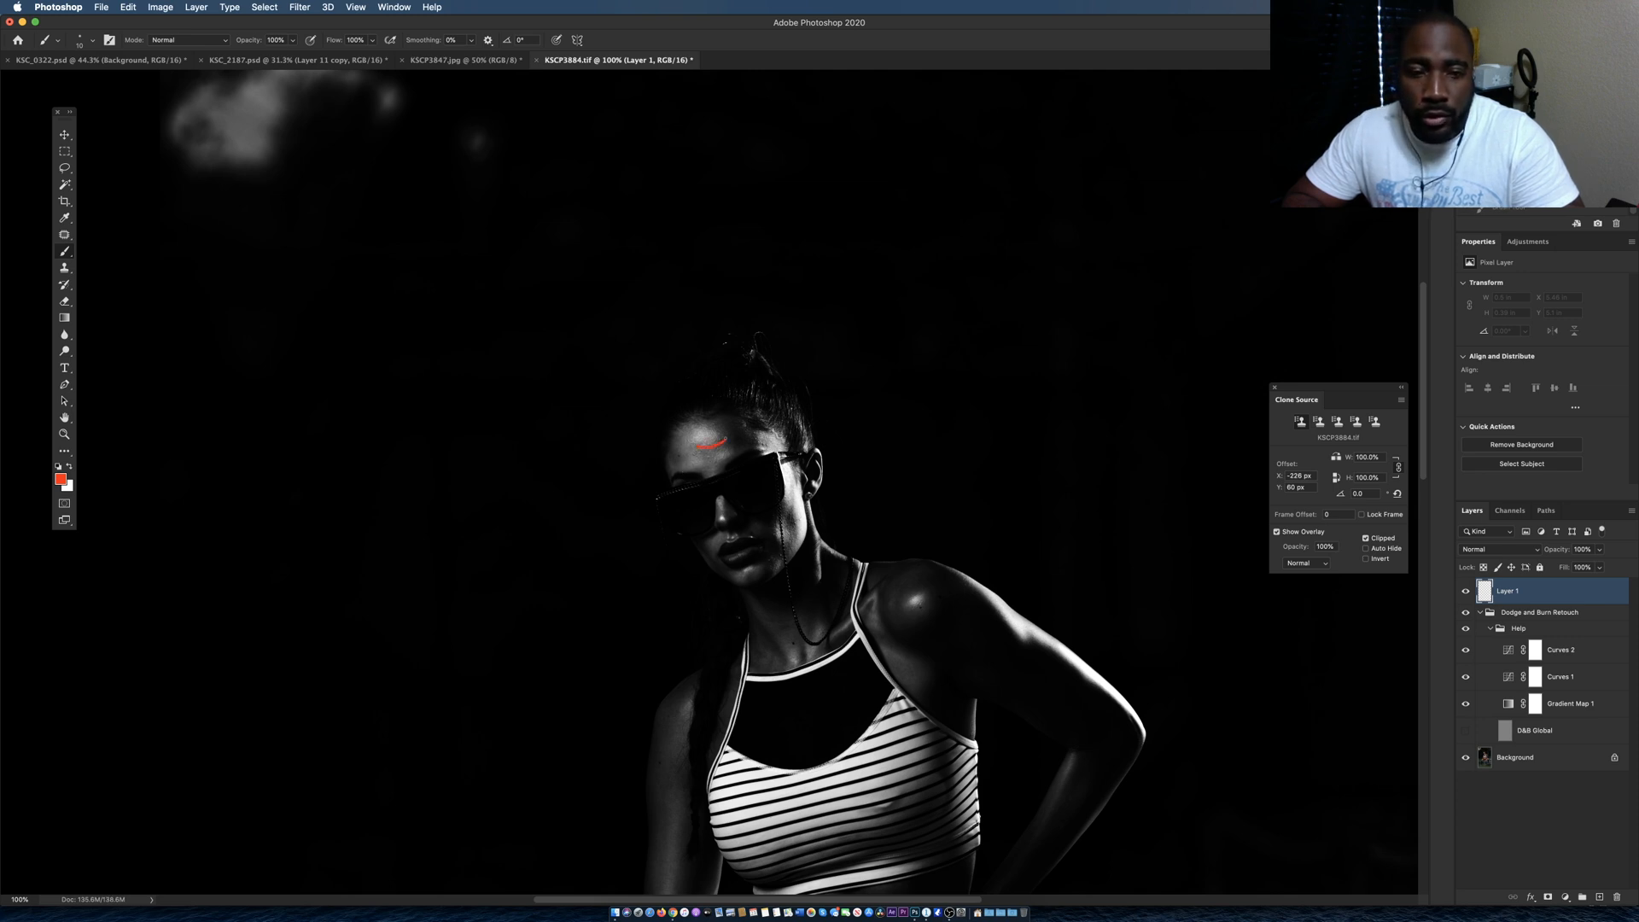
pyautogui.moveTo(698, 447); pyautogui.dragTo(687, 438)
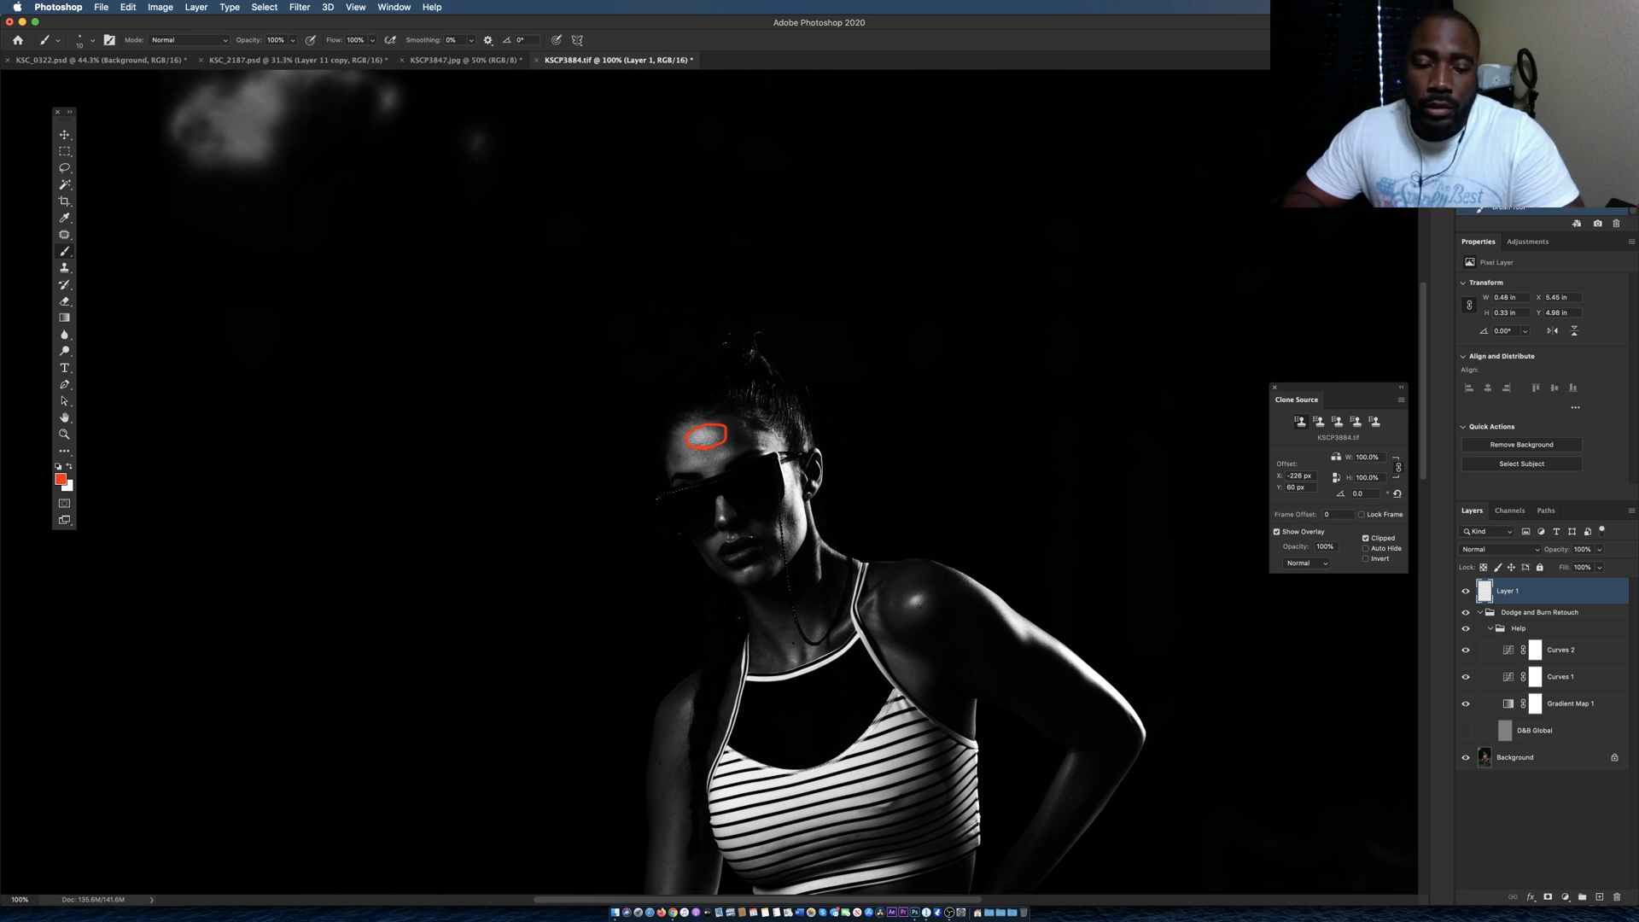
pyautogui.hotkey('ctrl', 'z')
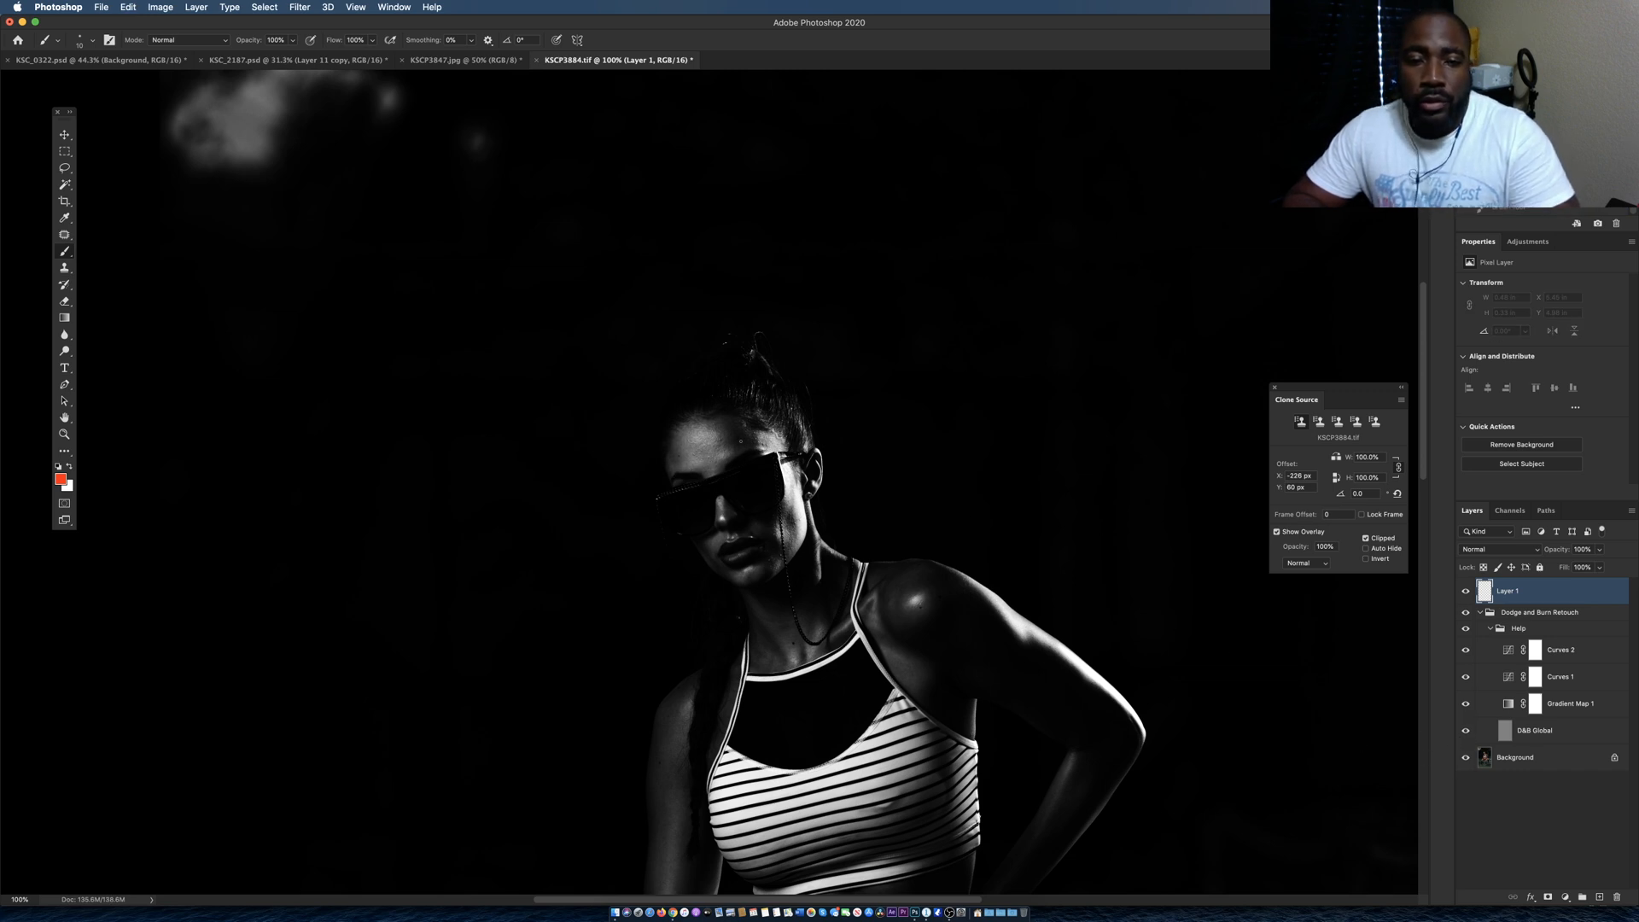
# Compare the forehead with D&B Global hidden and shown, leaving the layer visible.
pyautogui.click(1465, 735)
pyautogui.click(1464, 734)
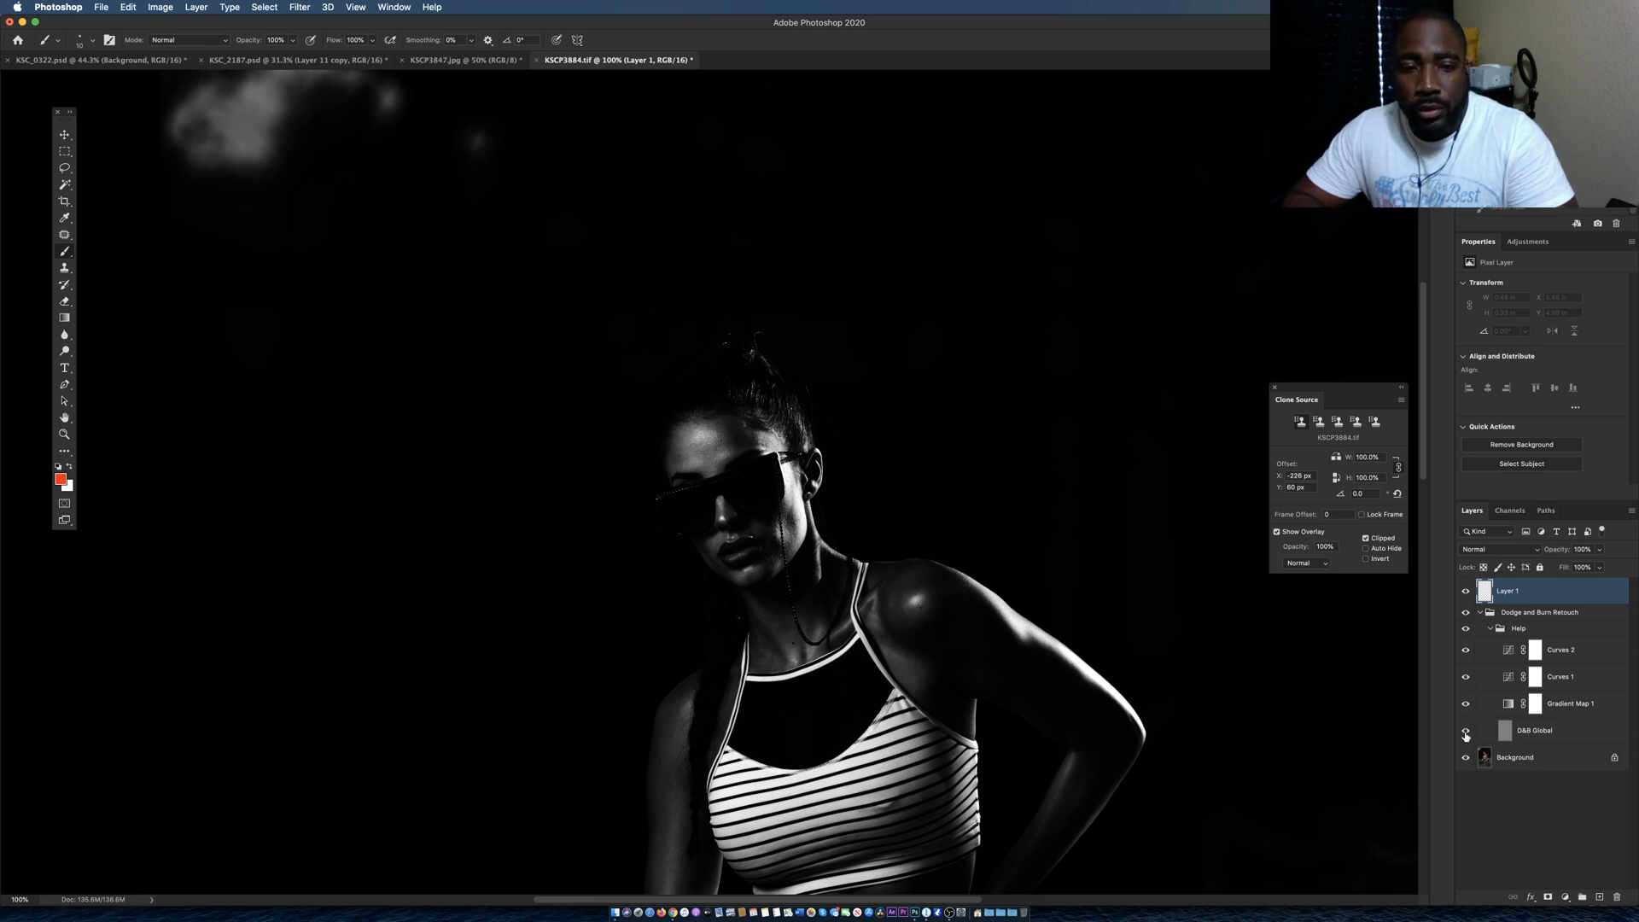
pyautogui.click(1467, 734)
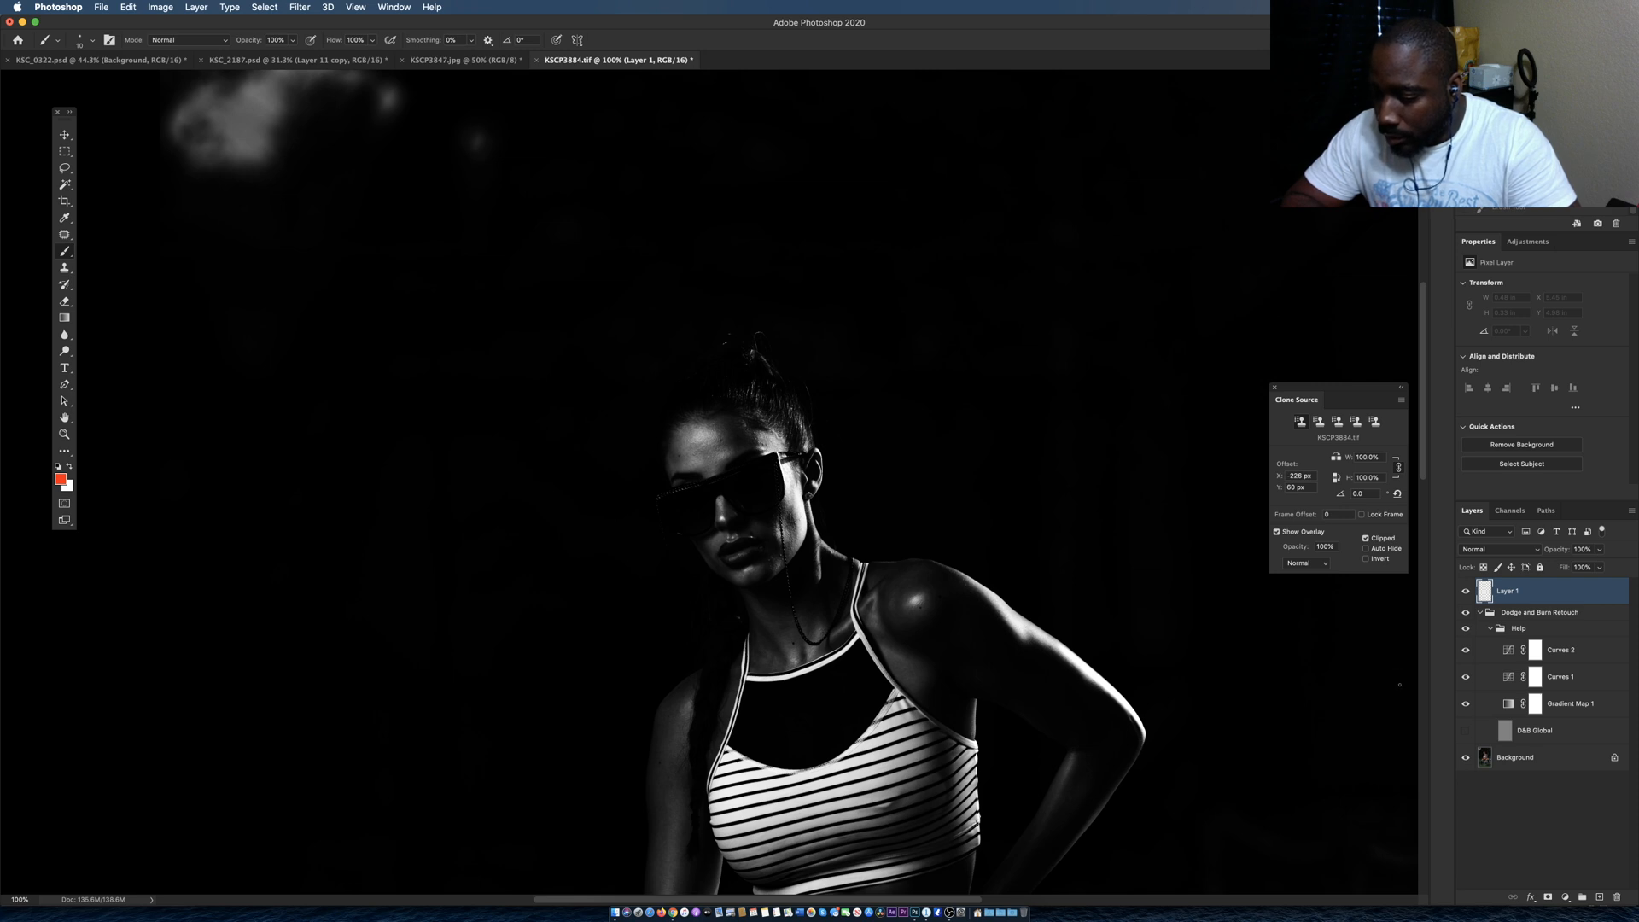
pyautogui.click(1465, 732)
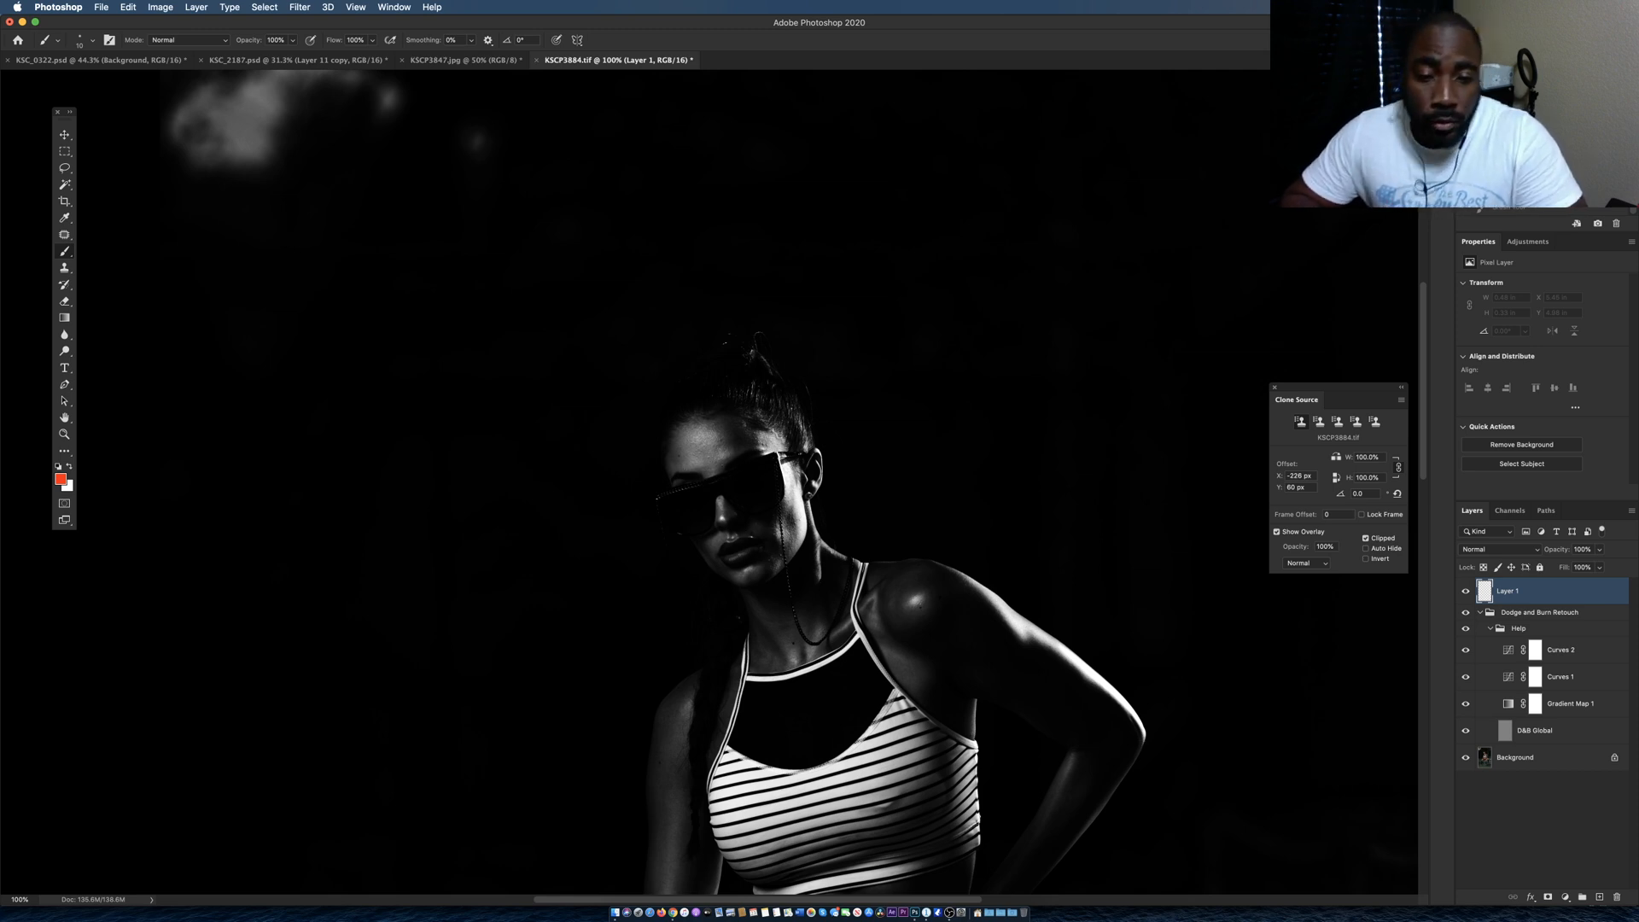
# Select D&B Global and use the Dodge Tool in its temporary burn mode to darken bright spots on the cheek.
pyautogui.click(1532, 732)
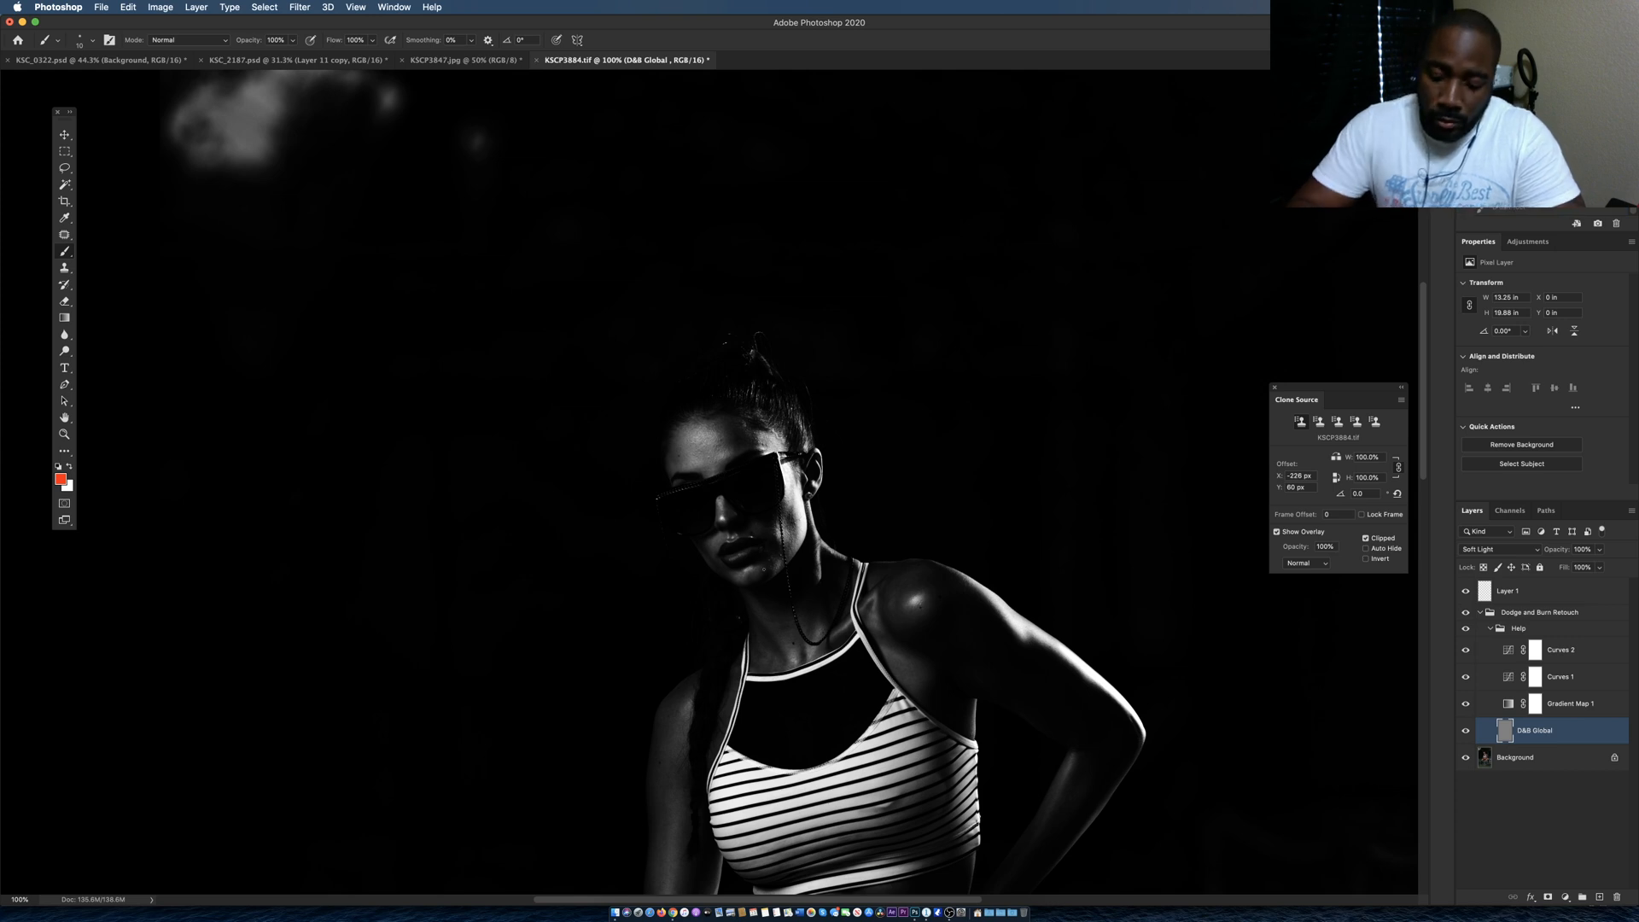
pyautogui.press('o')
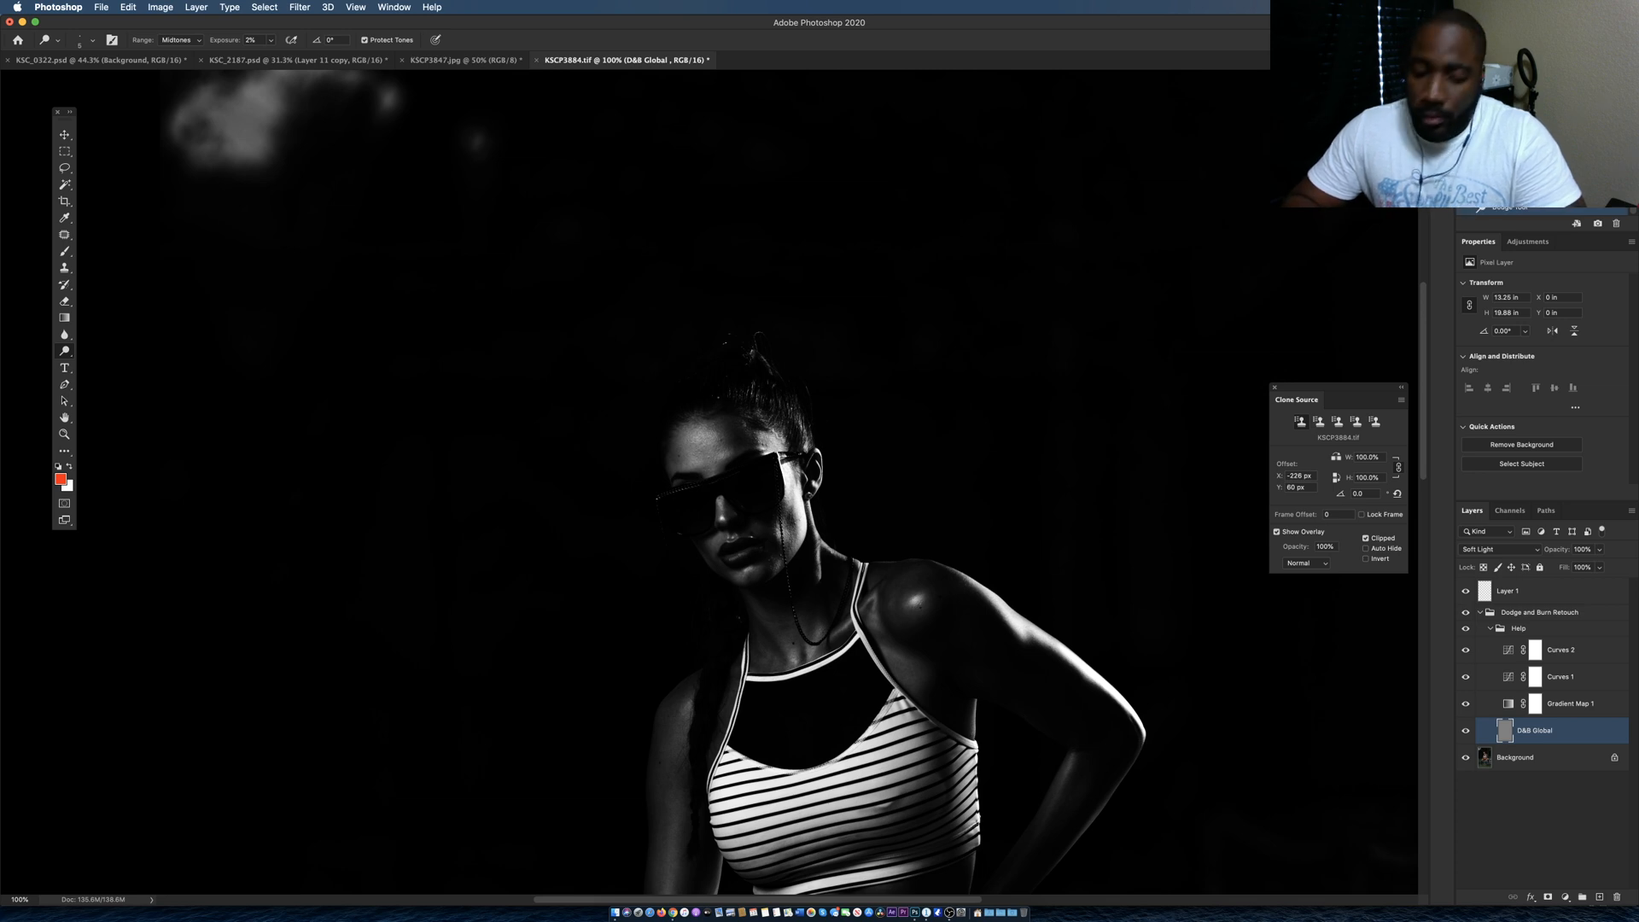
pyautogui.scroll(5, 713, 408)
pyautogui.scroll(-2, 712, 408)
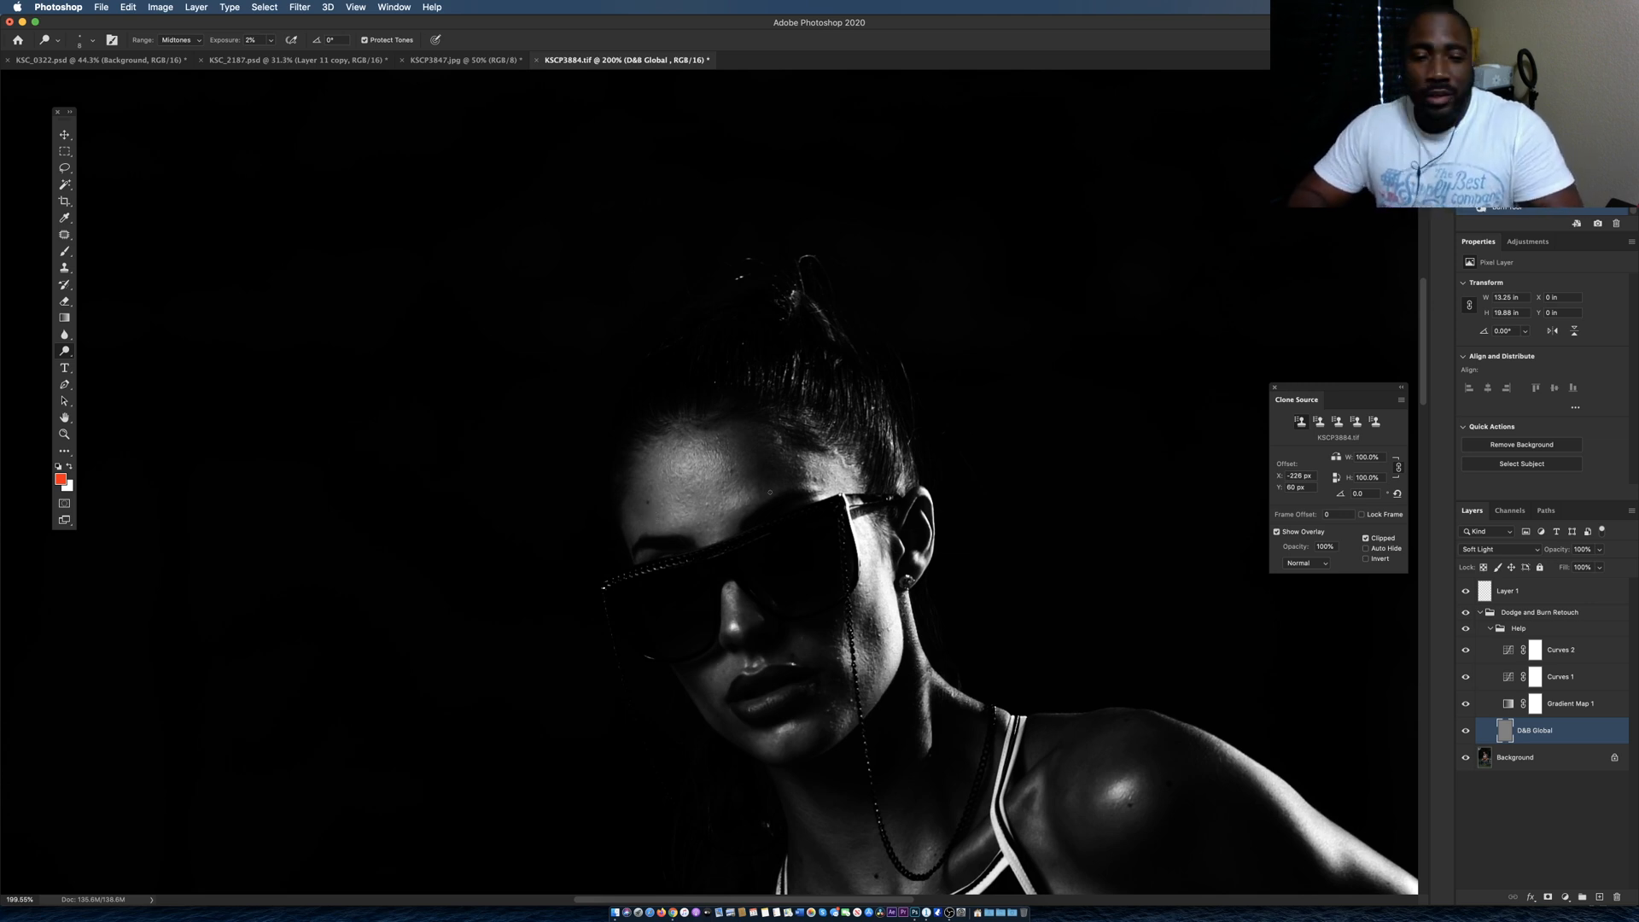
pyautogui.scroll(2, 596, 510)
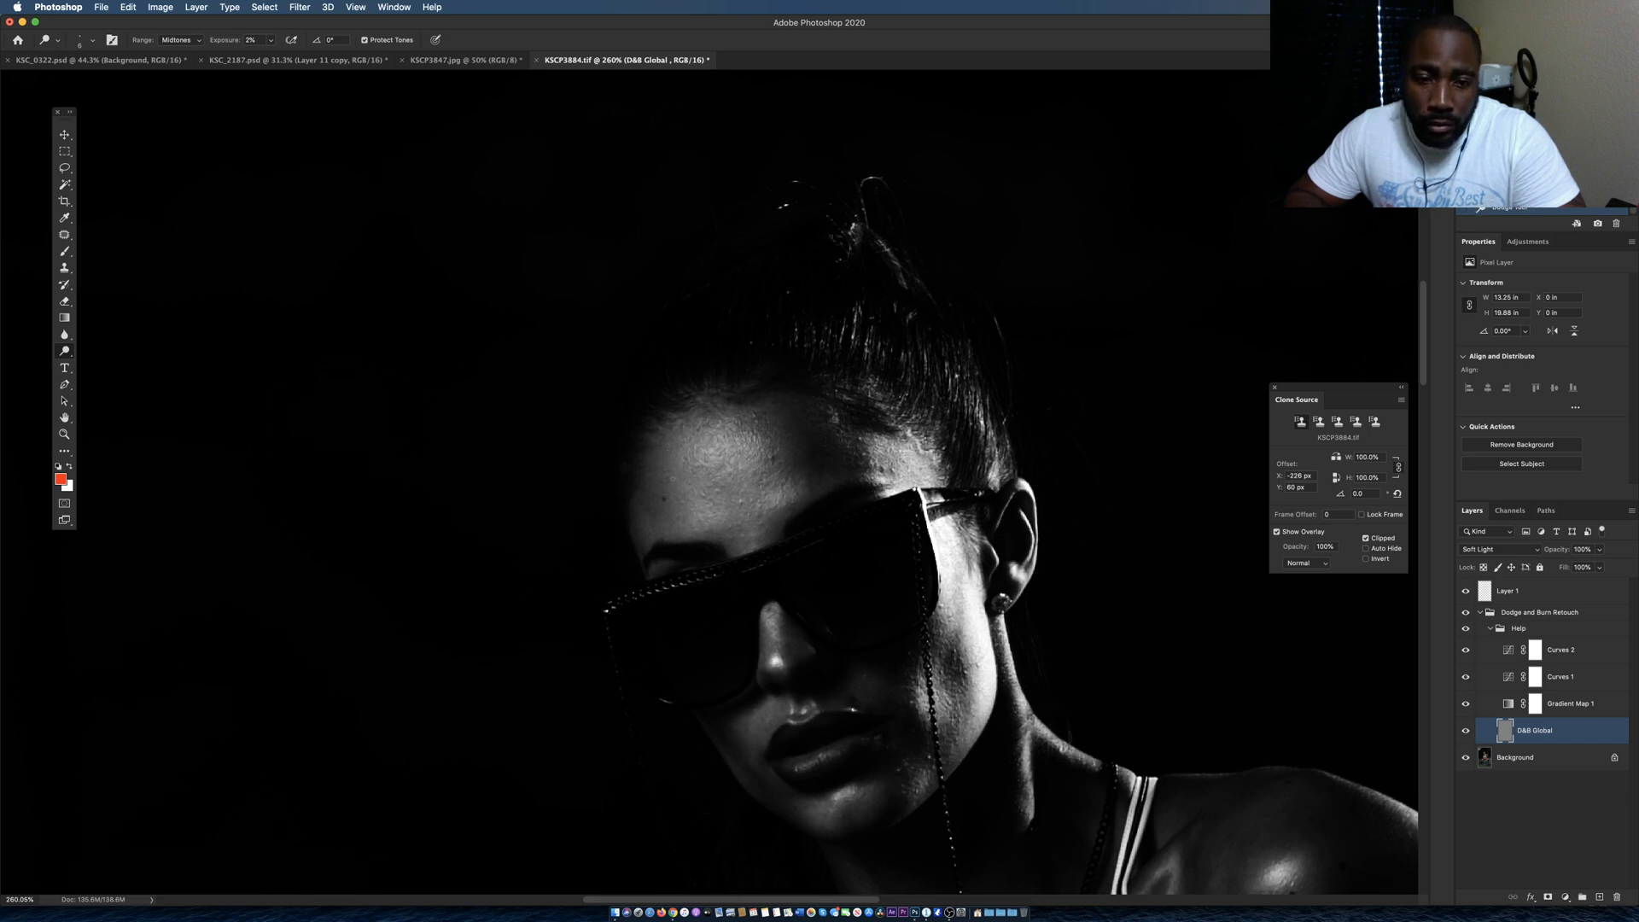
pyautogui.keyDown('alt'); pyautogui.click(897, 619); pyautogui.keyUp('alt')
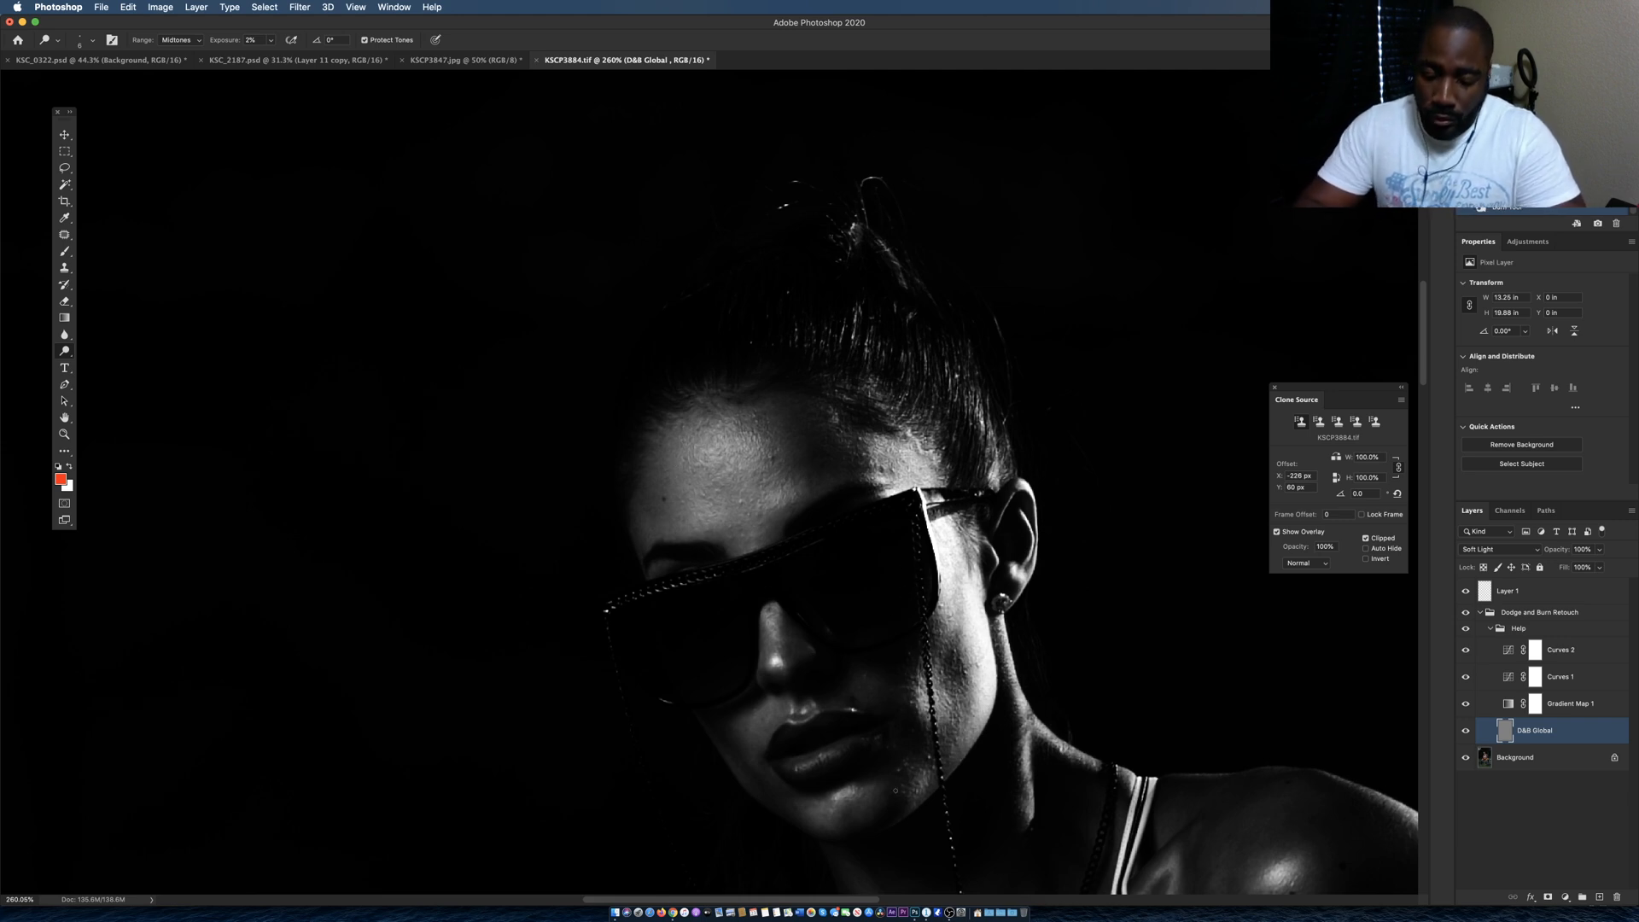
# Hide the Help group and move D&B Global out of the groups to directly above the Background layer.
pyautogui.press('super+0')
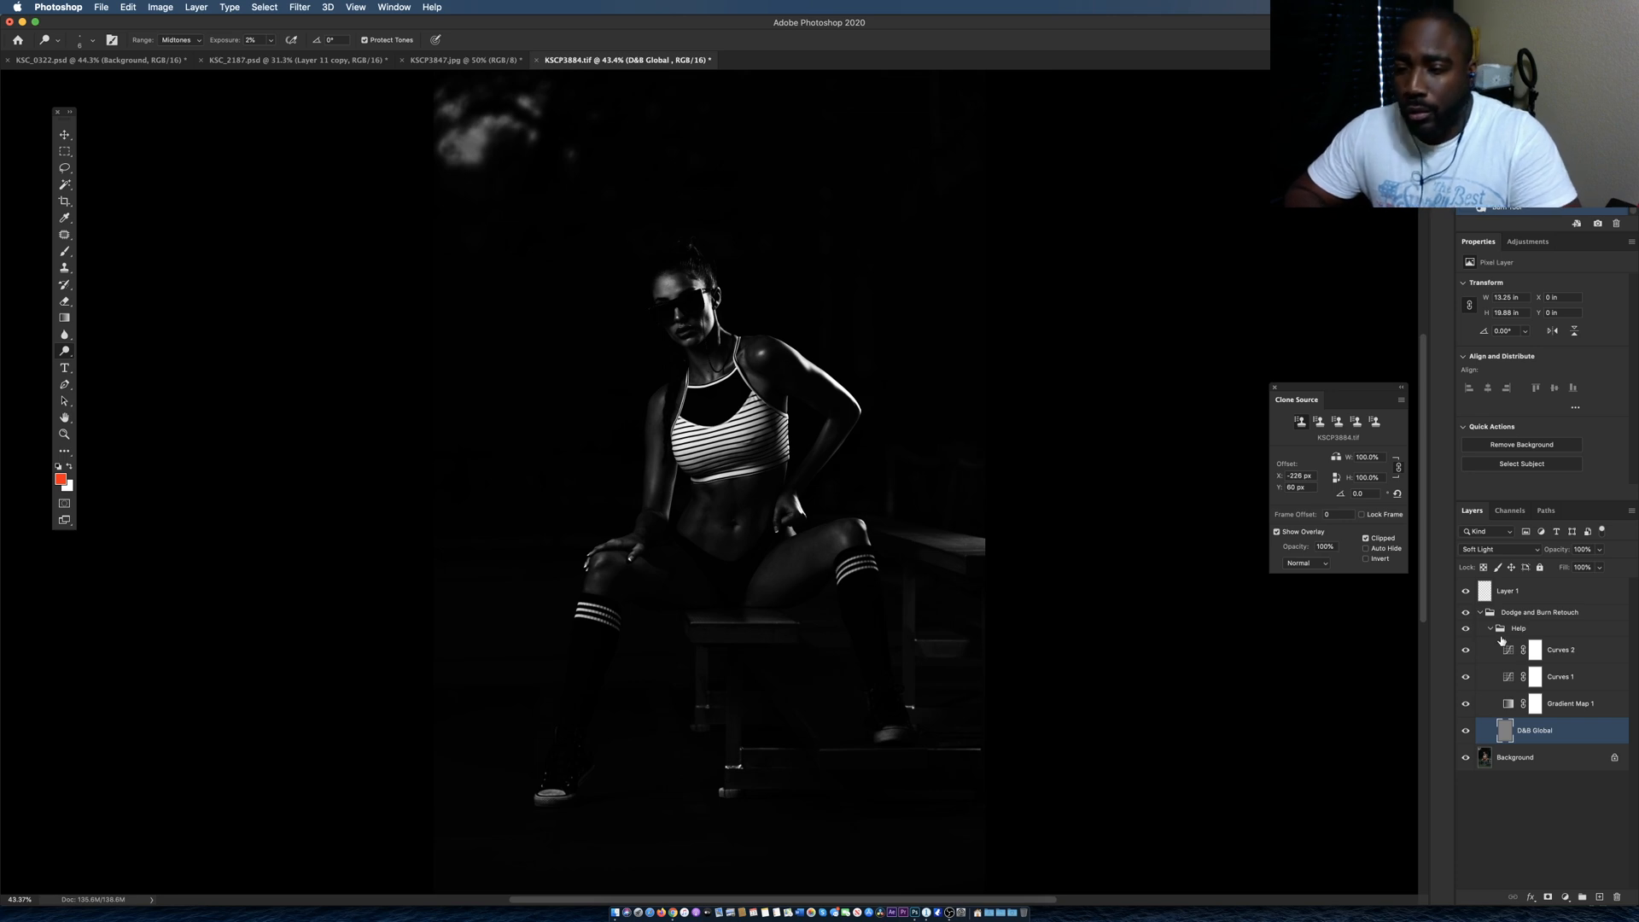
pyautogui.click(1466, 628)
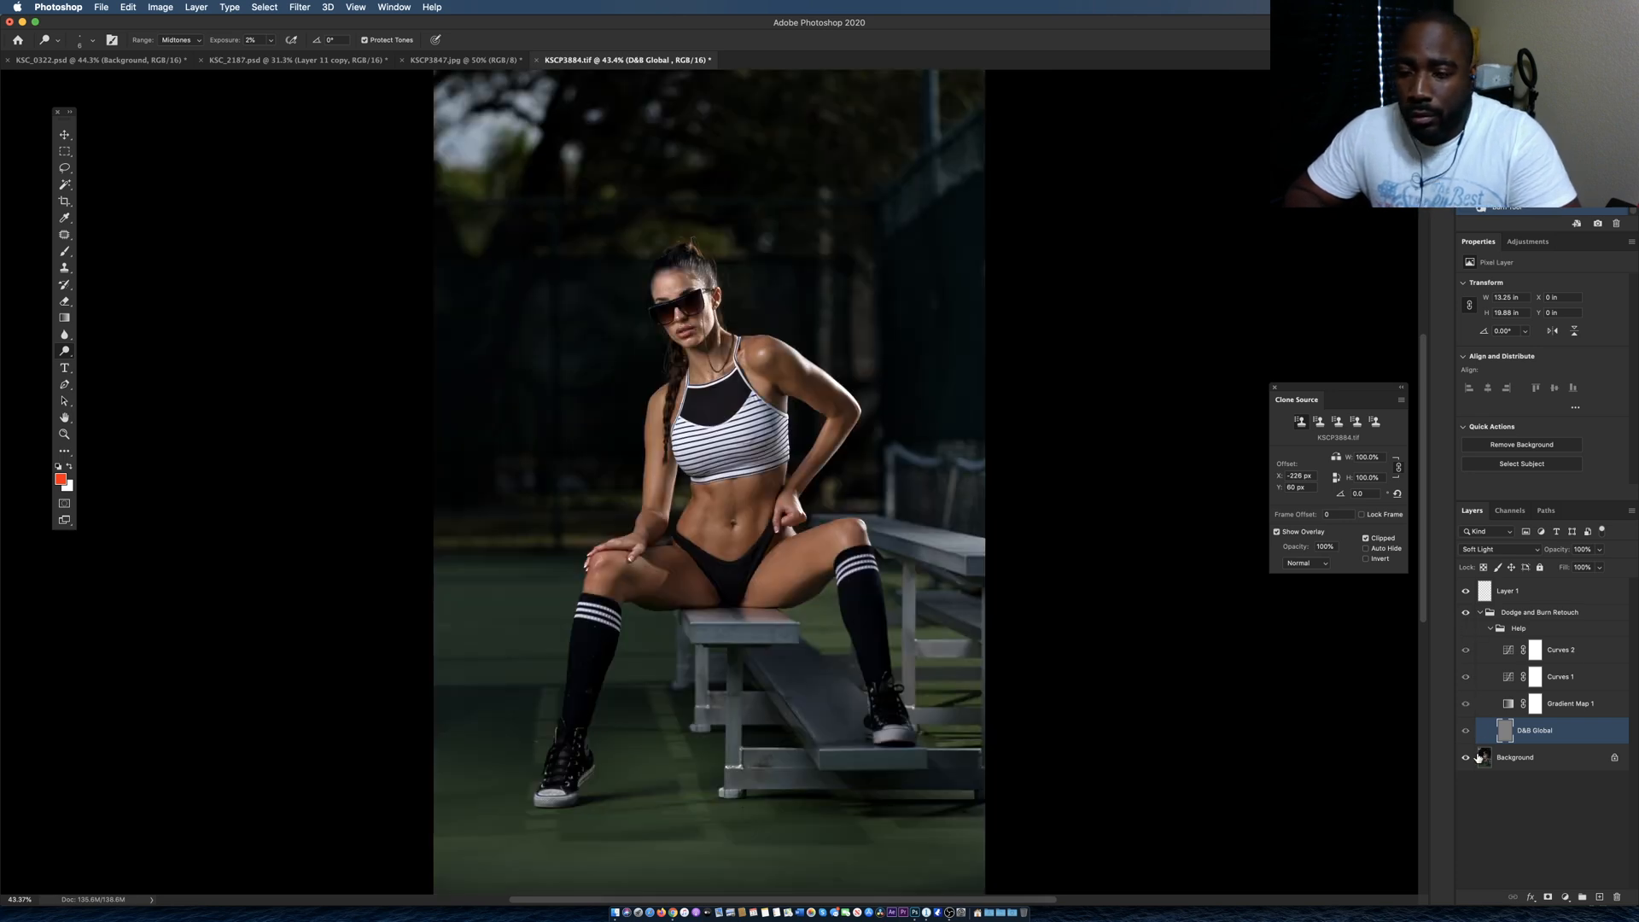
pyautogui.moveTo(1552, 736); pyautogui.dragTo(1553, 744)
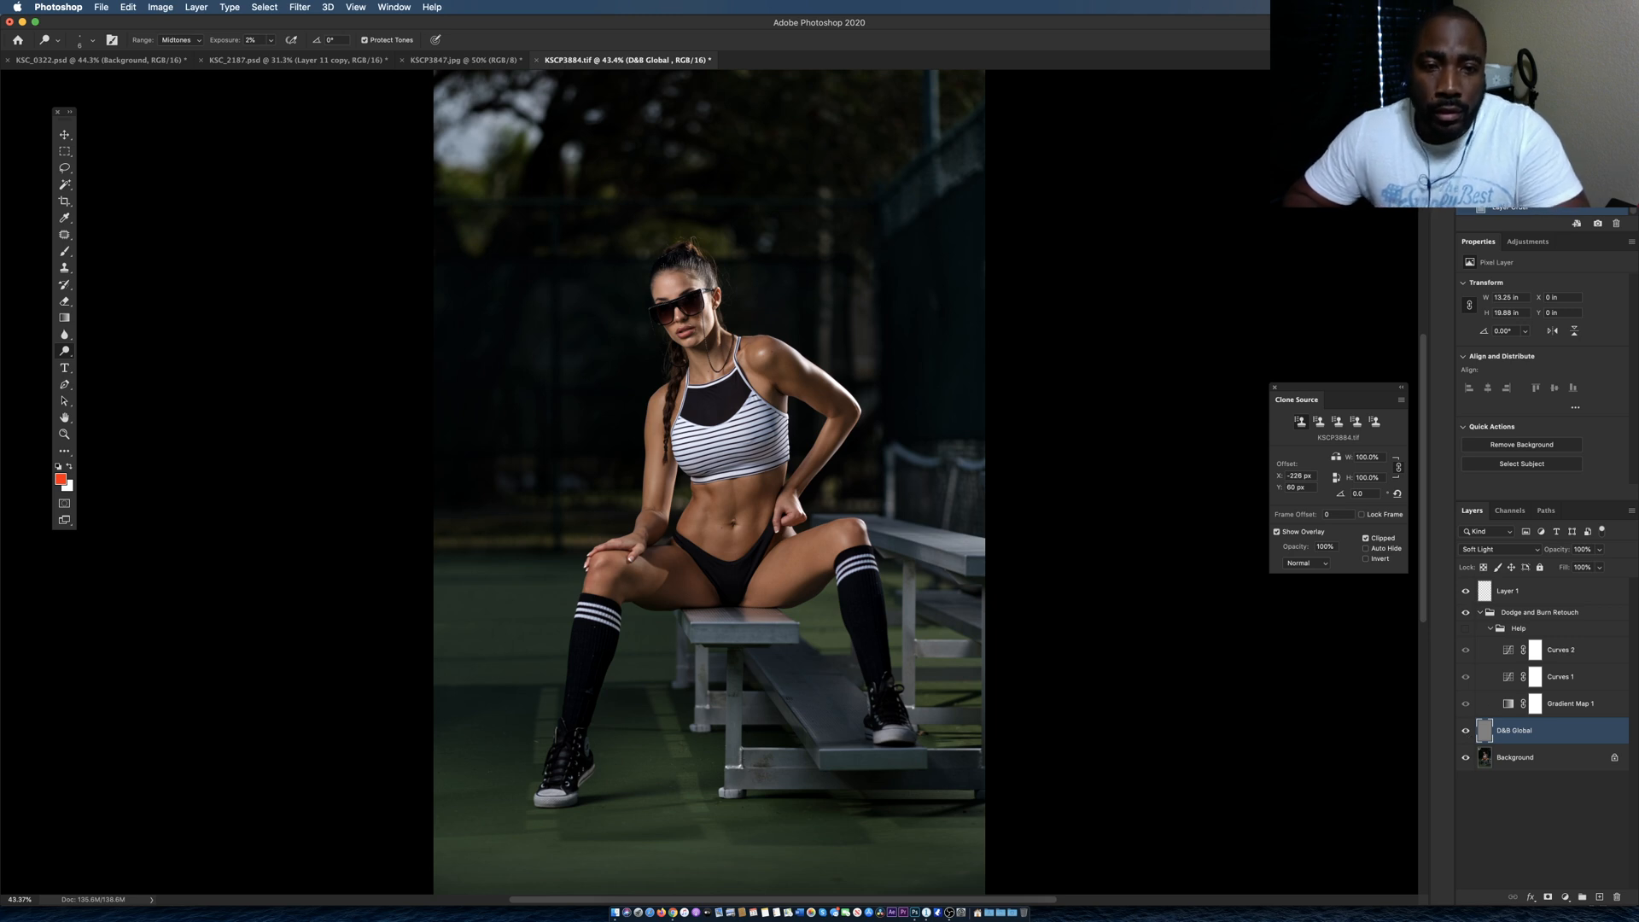
pyautogui.press(']')
pyautogui.press(']')
pyautogui.press(']')
pyautogui.press(']')
pyautogui.press(']')
pyautogui.press(']')
pyautogui.press(']')
pyautogui.press(']')
pyautogui.press(']')
pyautogui.press(']')
pyautogui.press(']')
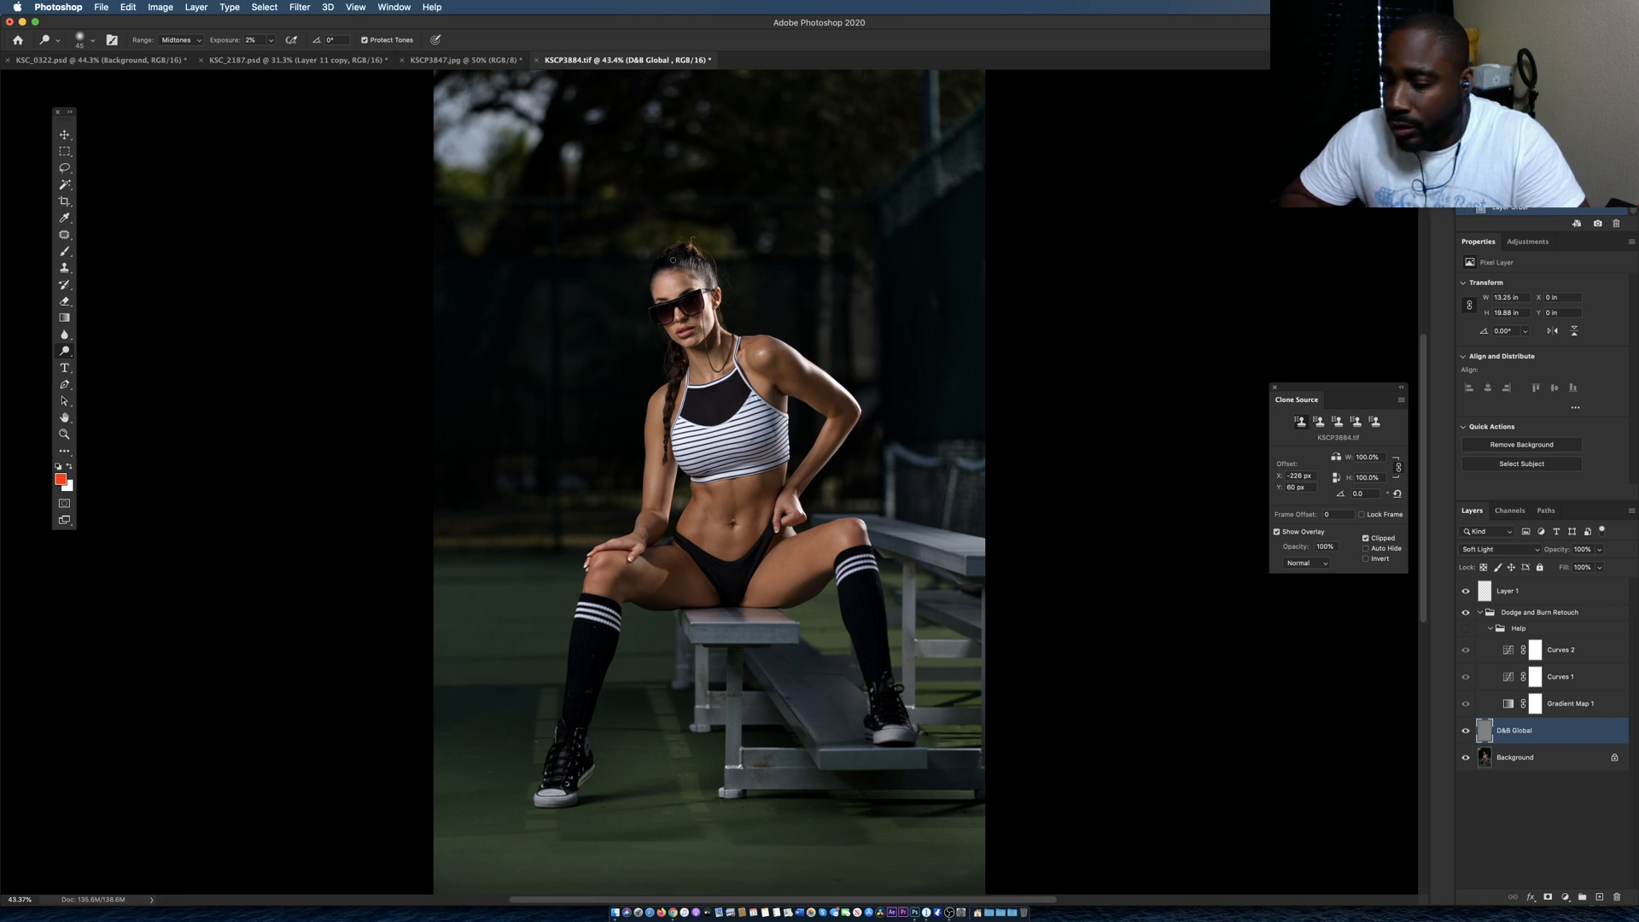
pyautogui.scroll(2, 674, 265)
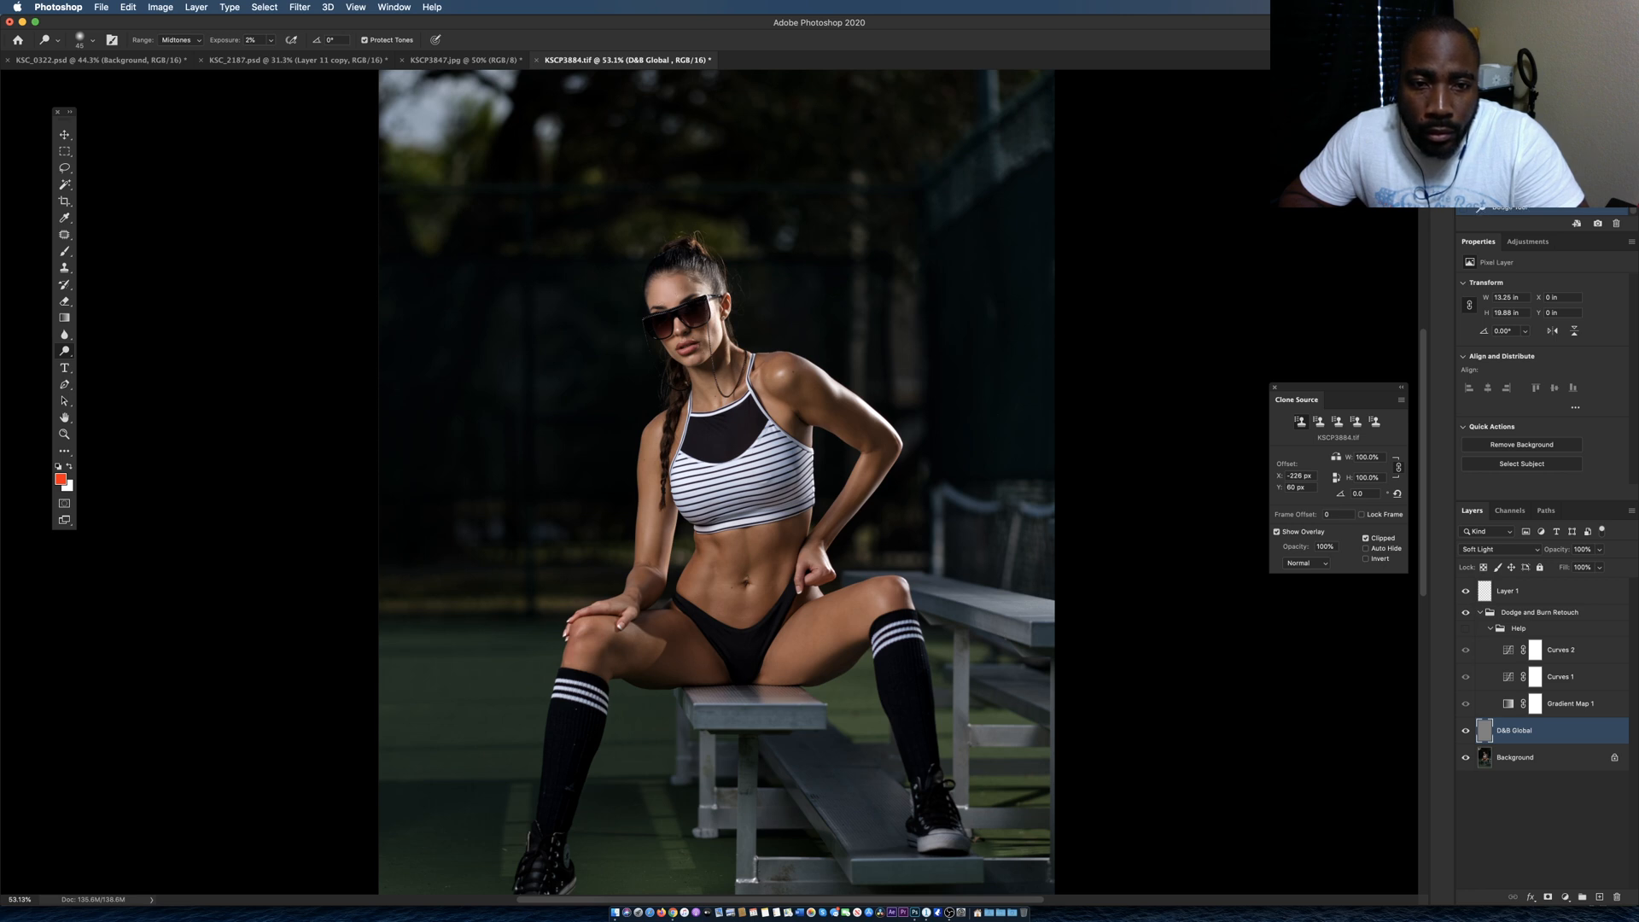
pyautogui.scroll(-5, 673, 210)
pyautogui.scroll(7, 673, 210)
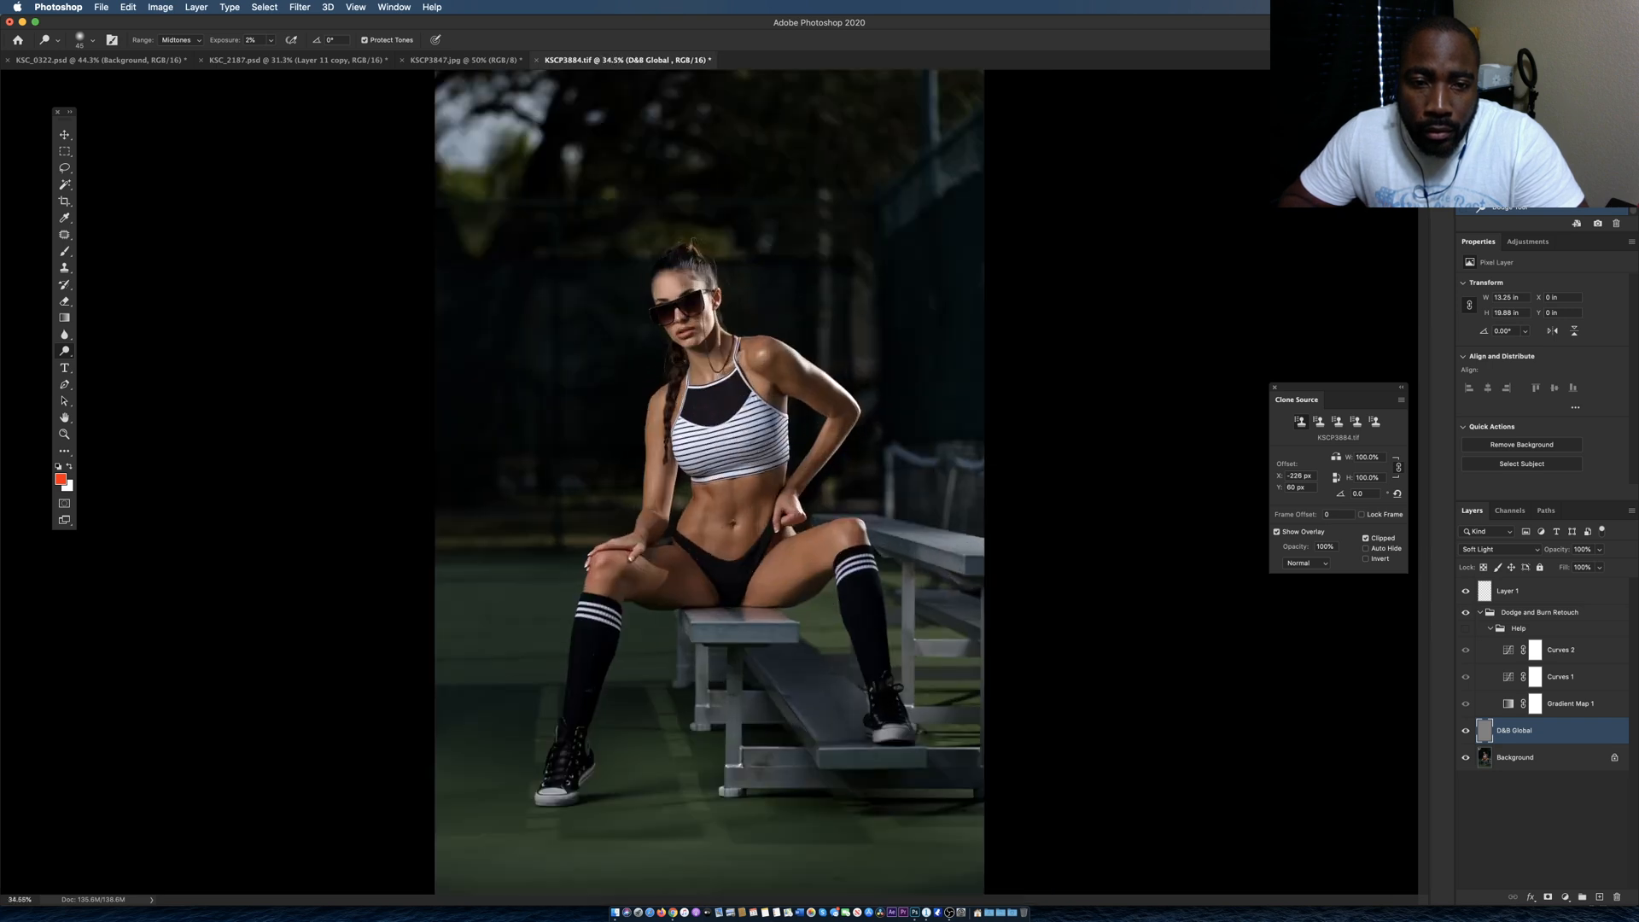
# Burn small bright spots on the skin between the top's strap and the raised shoulder on D&B Global with a smaller Dodge Tool brush.
pyautogui.press('[')
pyautogui.press('[')
pyautogui.press('[')
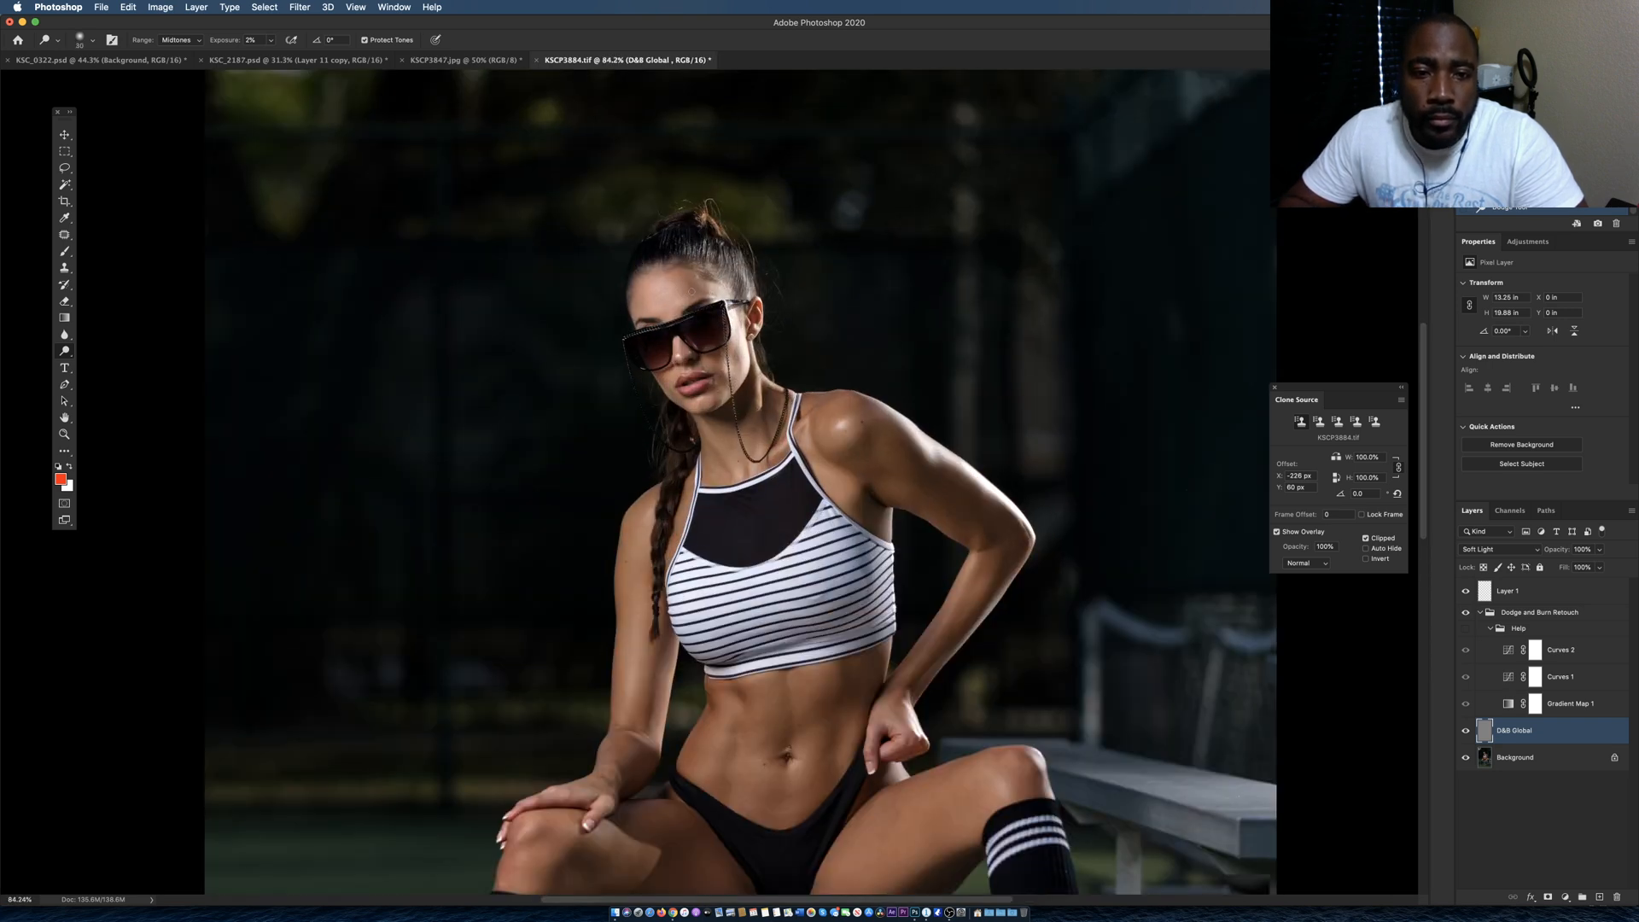
pyautogui.press('[')
pyautogui.press('[')
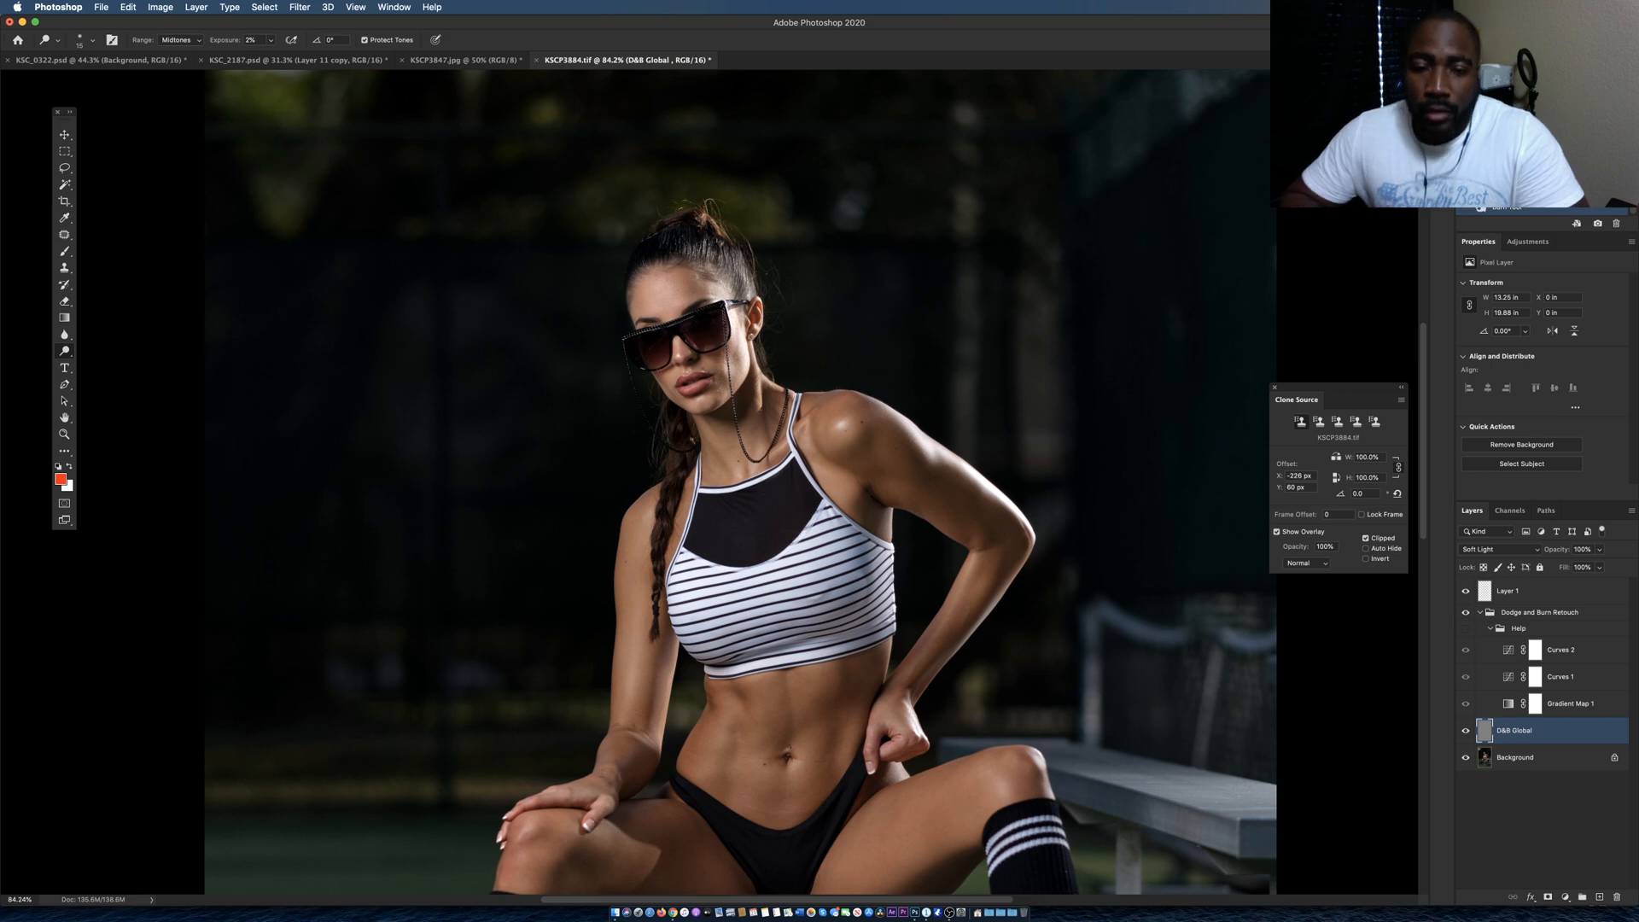
pyautogui.scroll(-4, 765, 251)
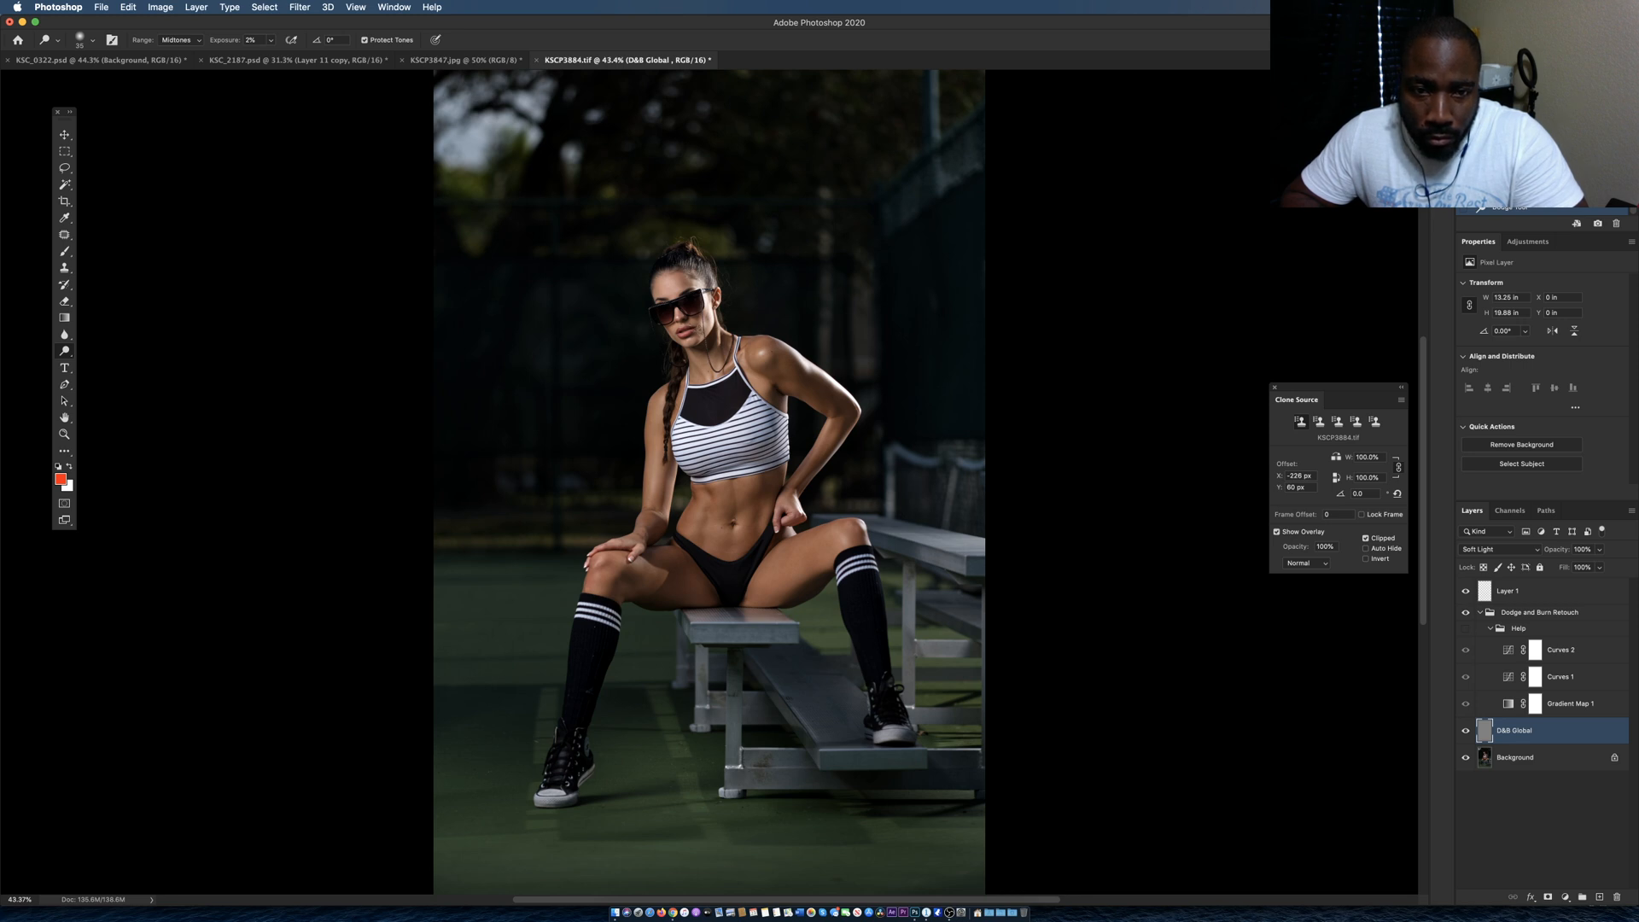
pyautogui.press('[')
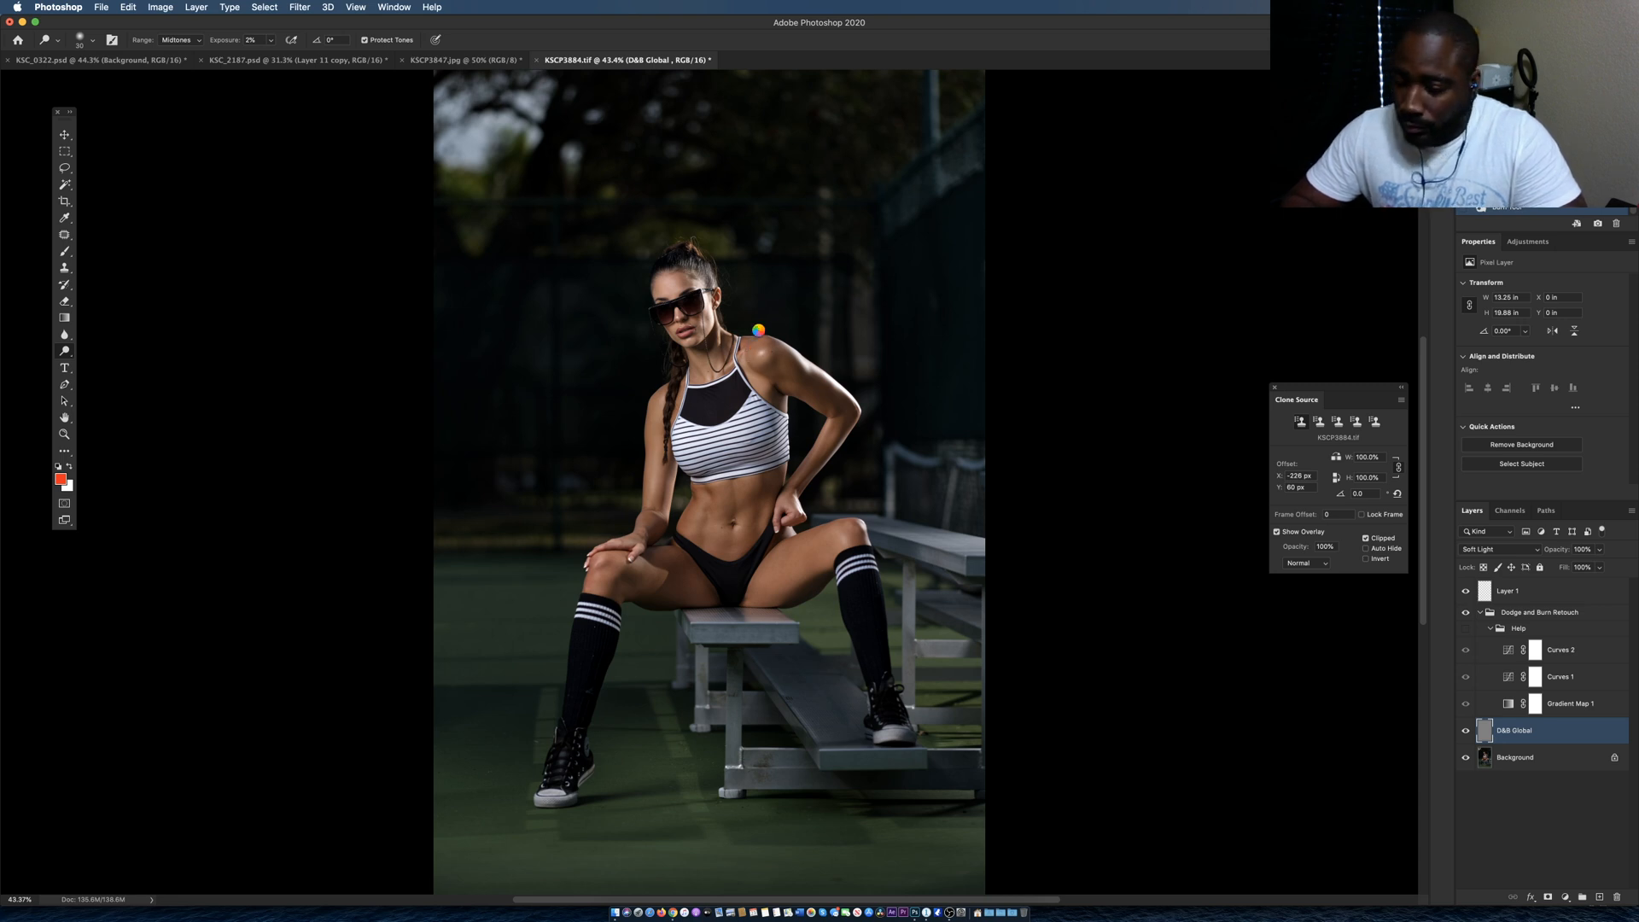
pyautogui.scroll(2, 766, 327)
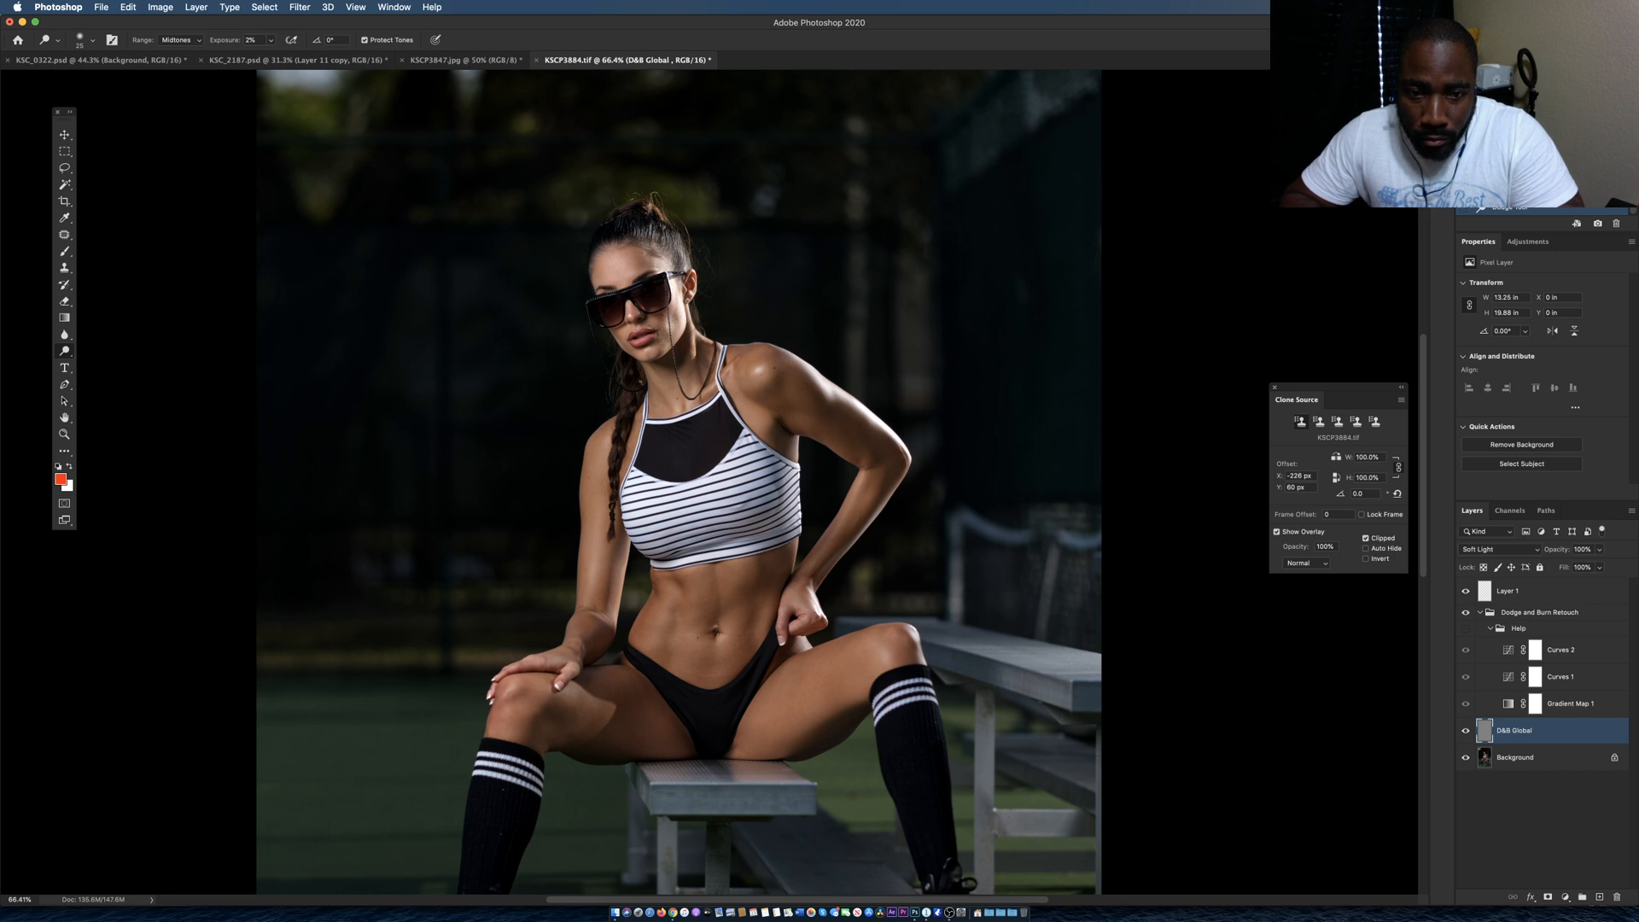
pyautogui.keyDown('alt'); pyautogui.click(751, 398); pyautogui.keyUp('alt')
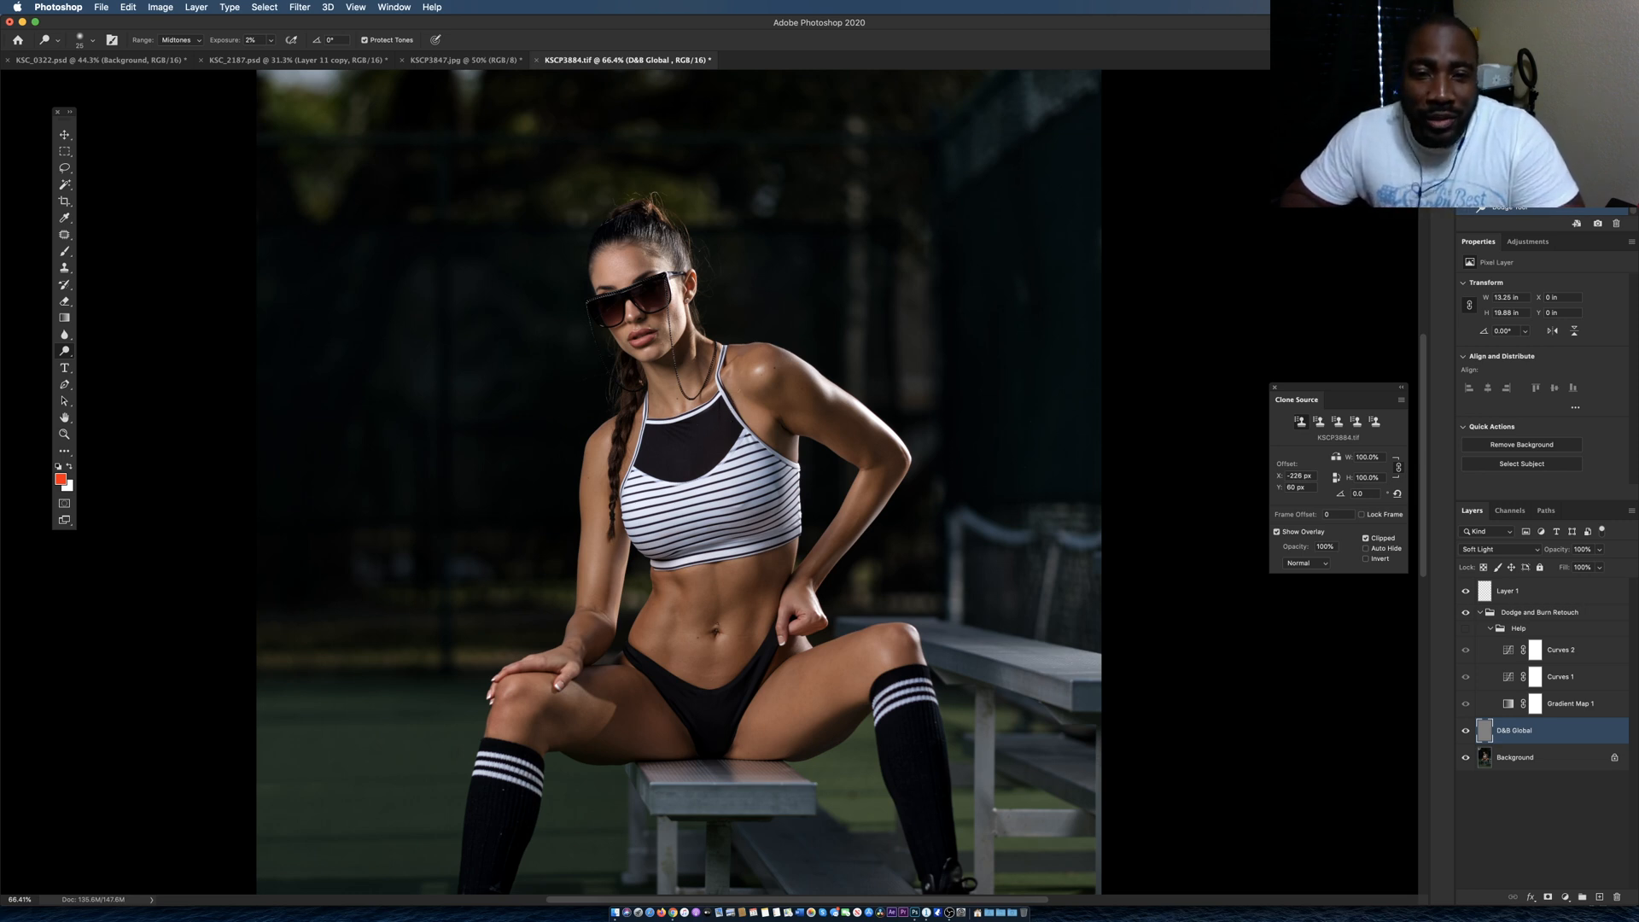
pyautogui.keyDown('alt'); pyautogui.click(745, 400); pyautogui.keyUp('alt')
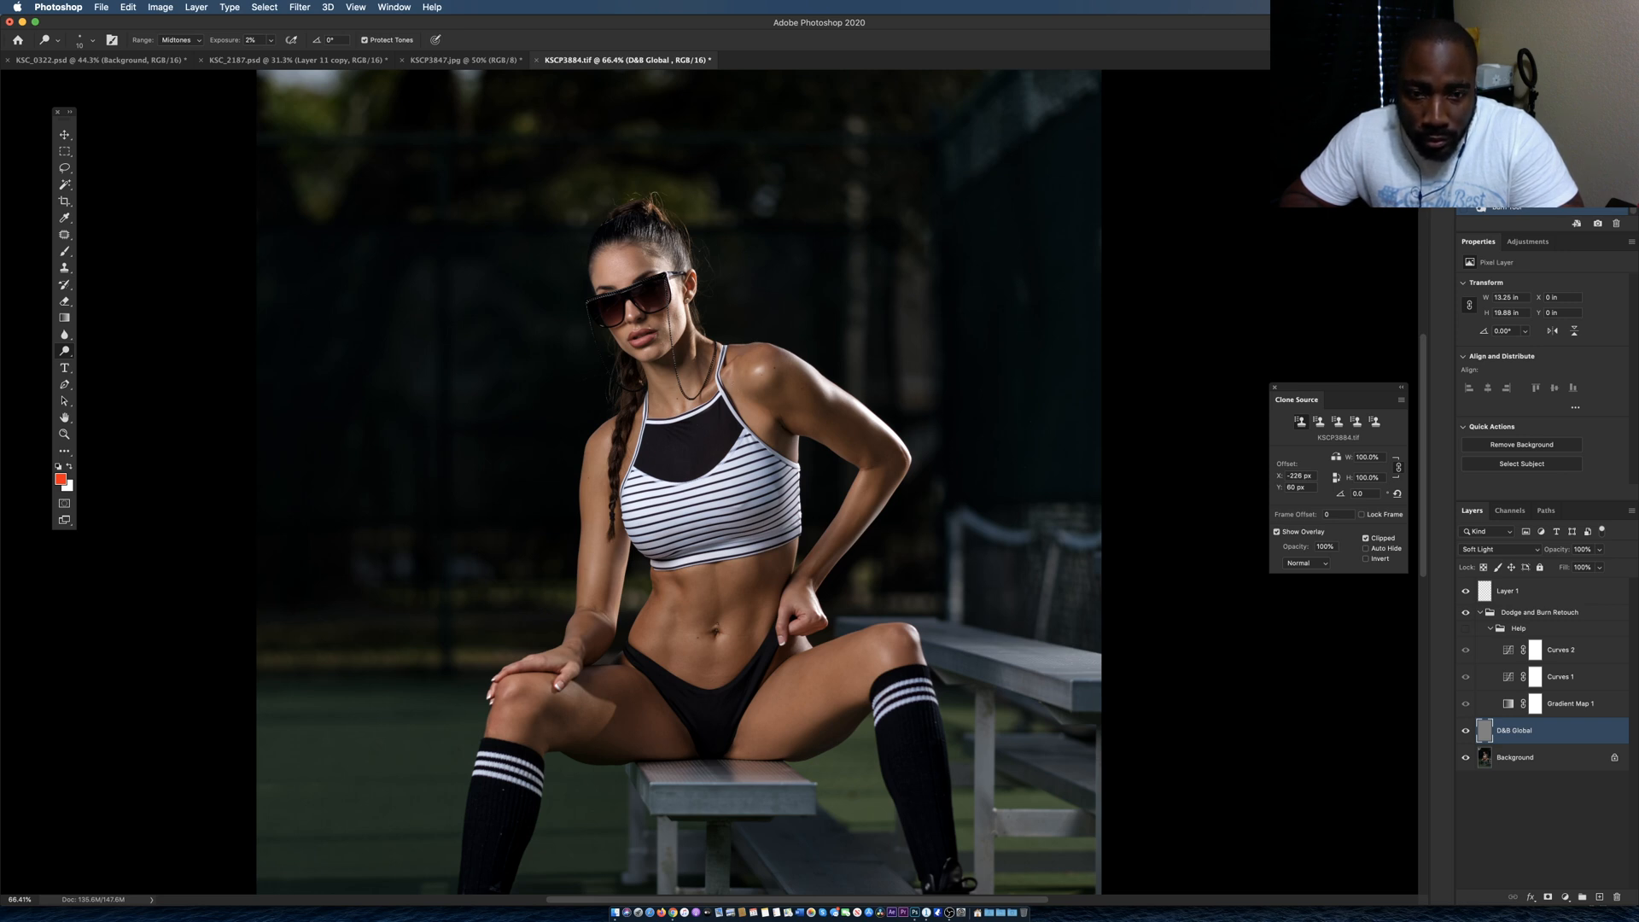
# Adjust the brush size and blend the uneven tones near the armpit with short dodge and burn strokes on D&B Global.
pyautogui.press(']')
pyautogui.press(']')
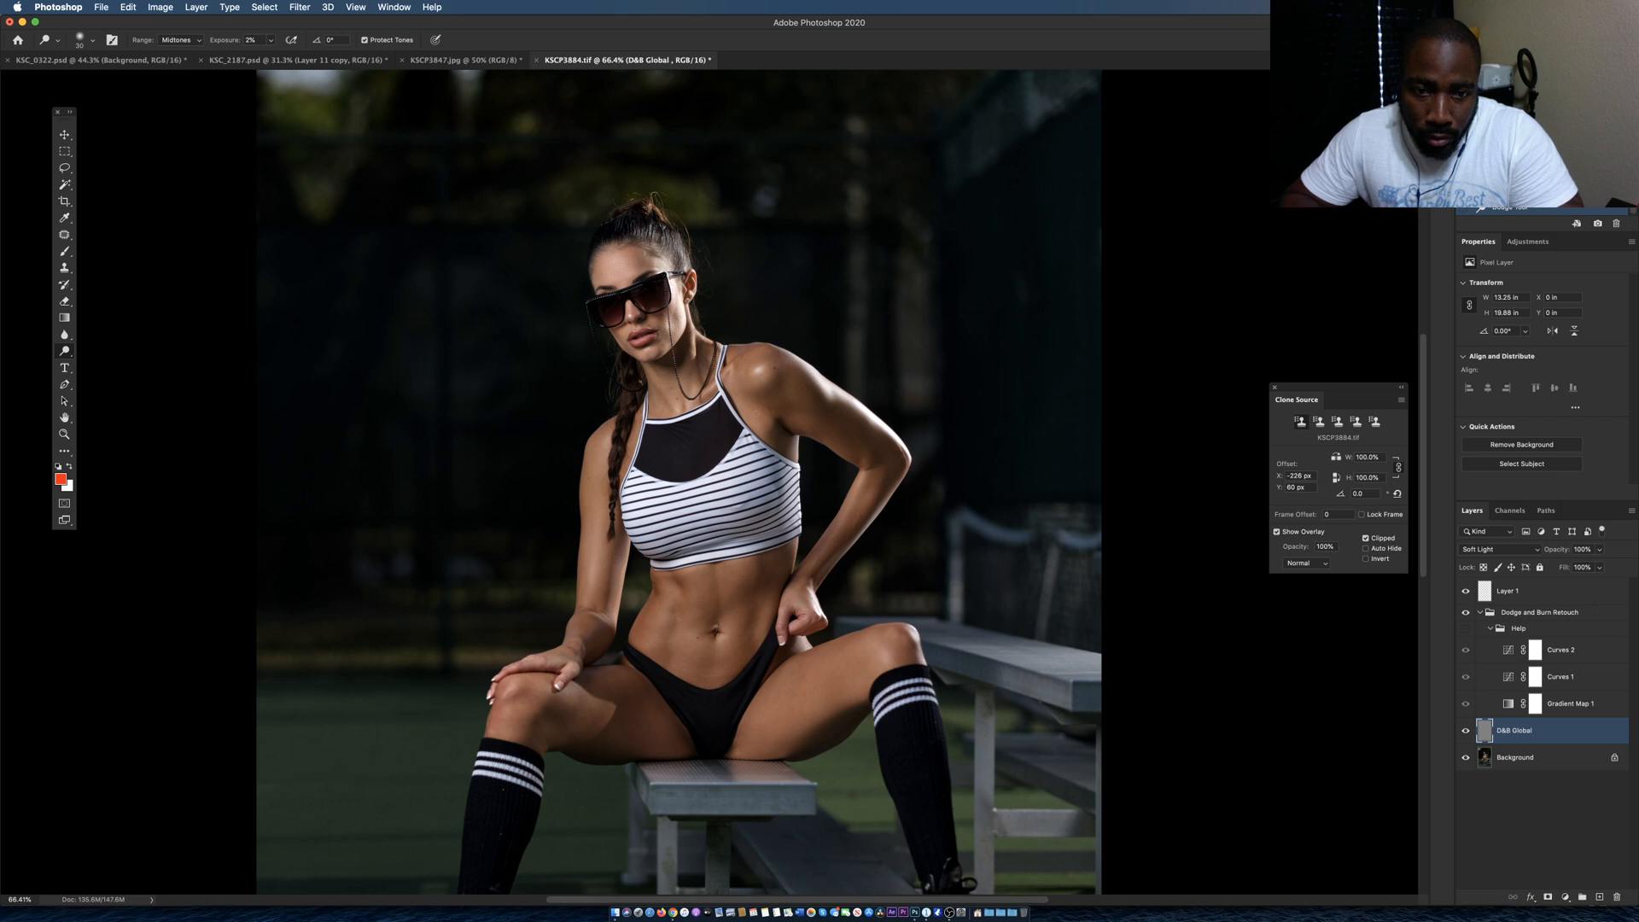
pyautogui.press('[')
pyautogui.press('[')
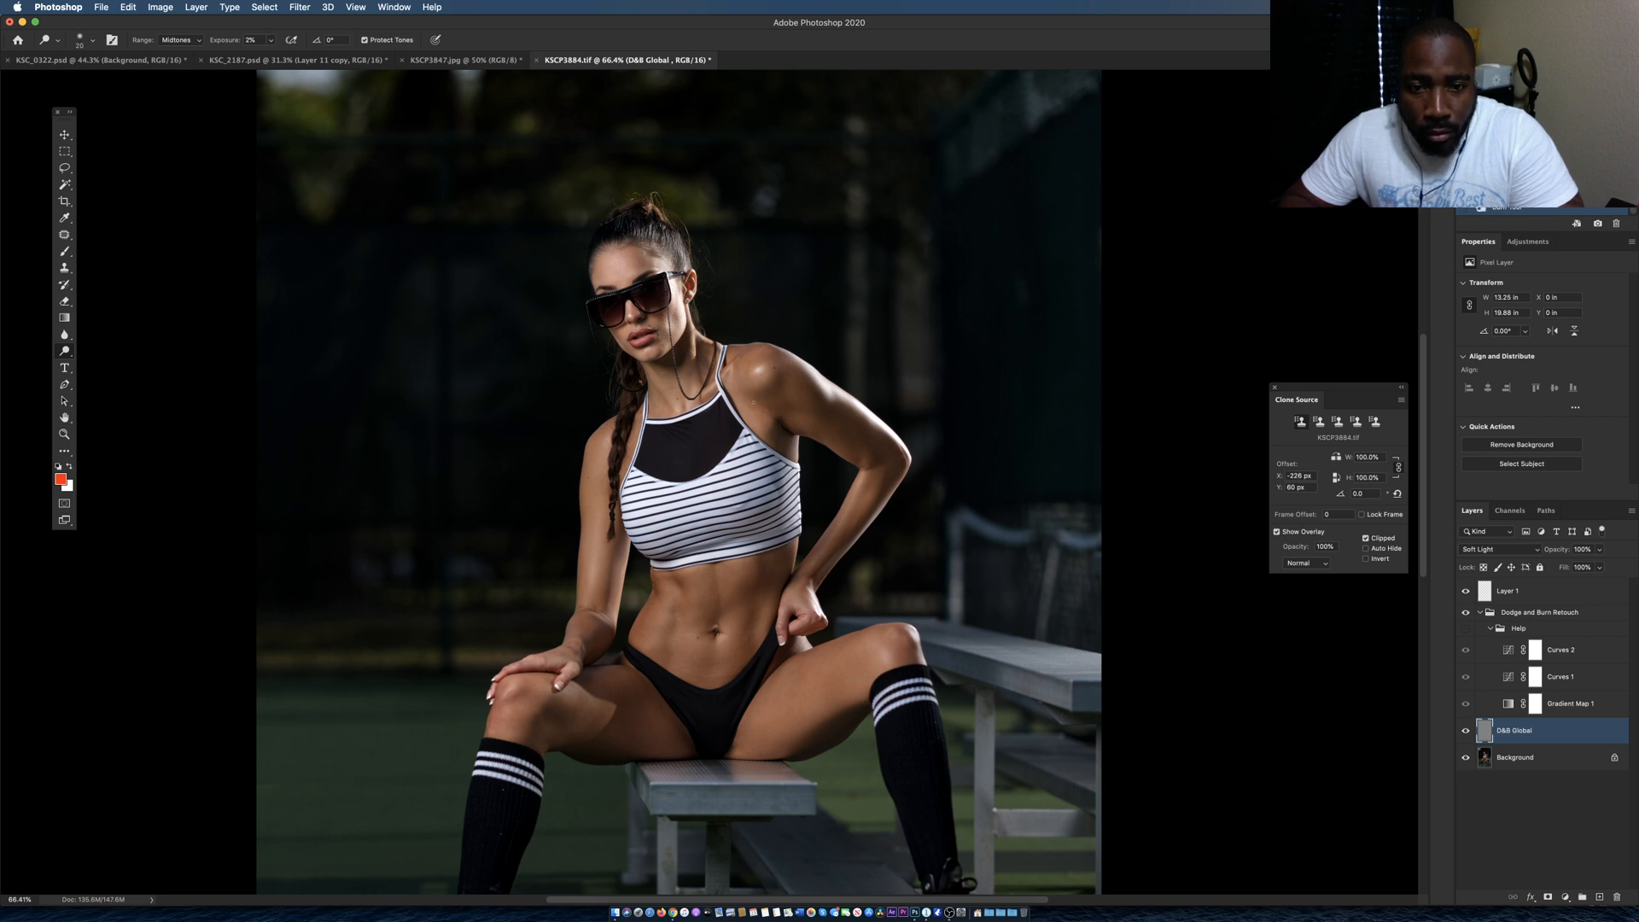
pyautogui.keyDown('alt'); pyautogui.click(752, 396); pyautogui.keyUp('alt')
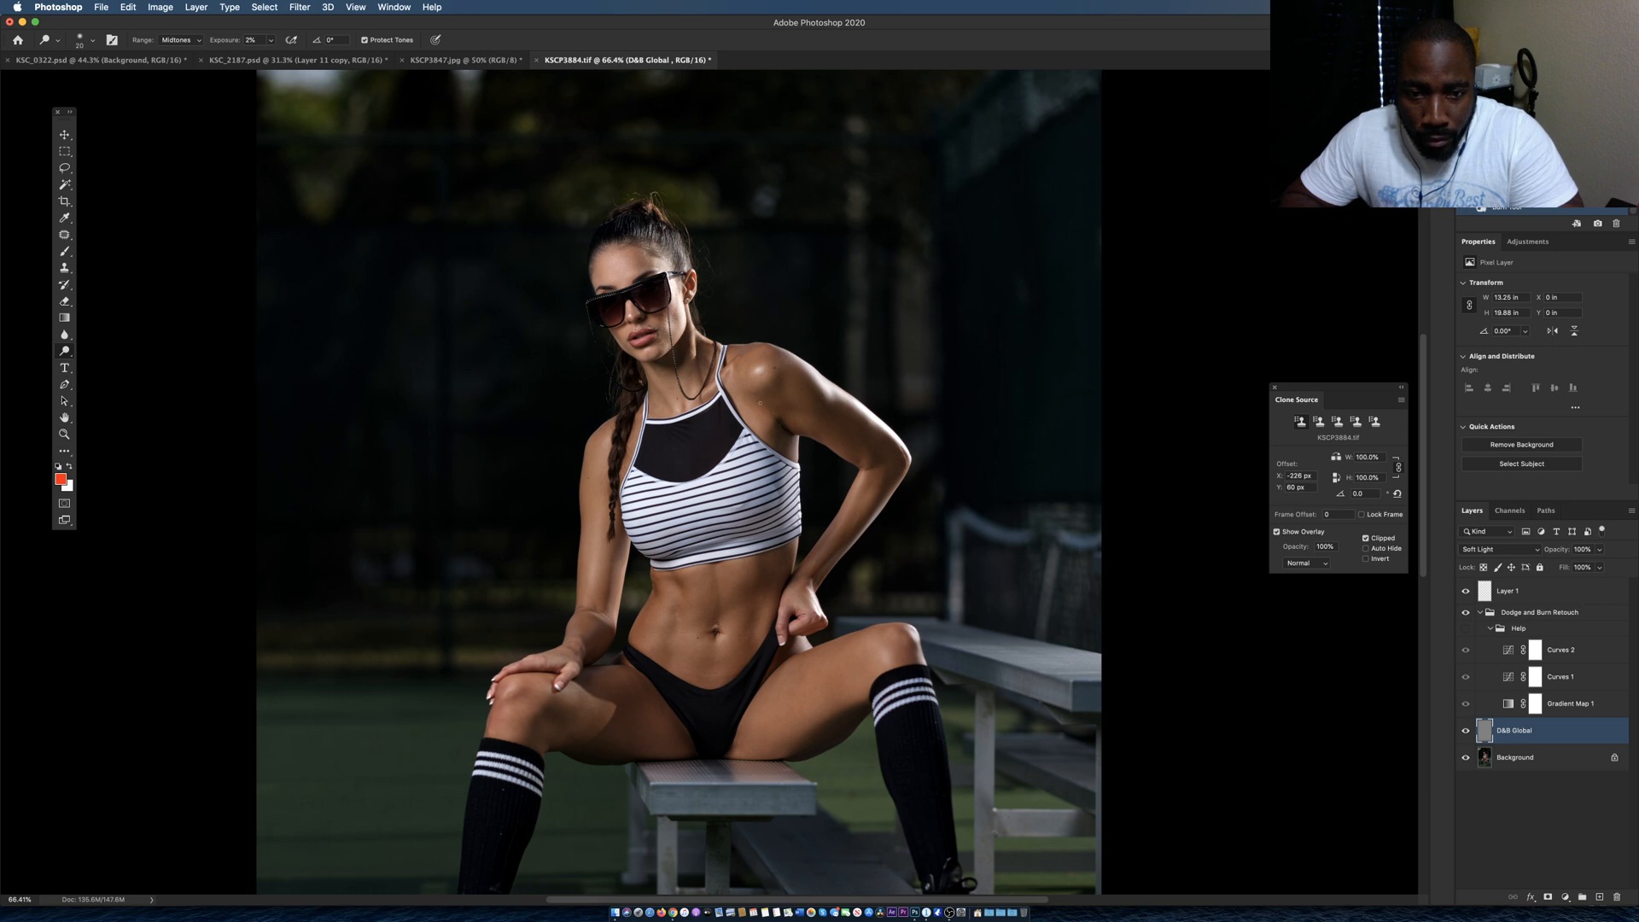
pyautogui.moveTo(771, 410); pyautogui.dragTo(757, 395)
pyautogui.moveTo(750, 406); pyautogui.dragTo(771, 419)
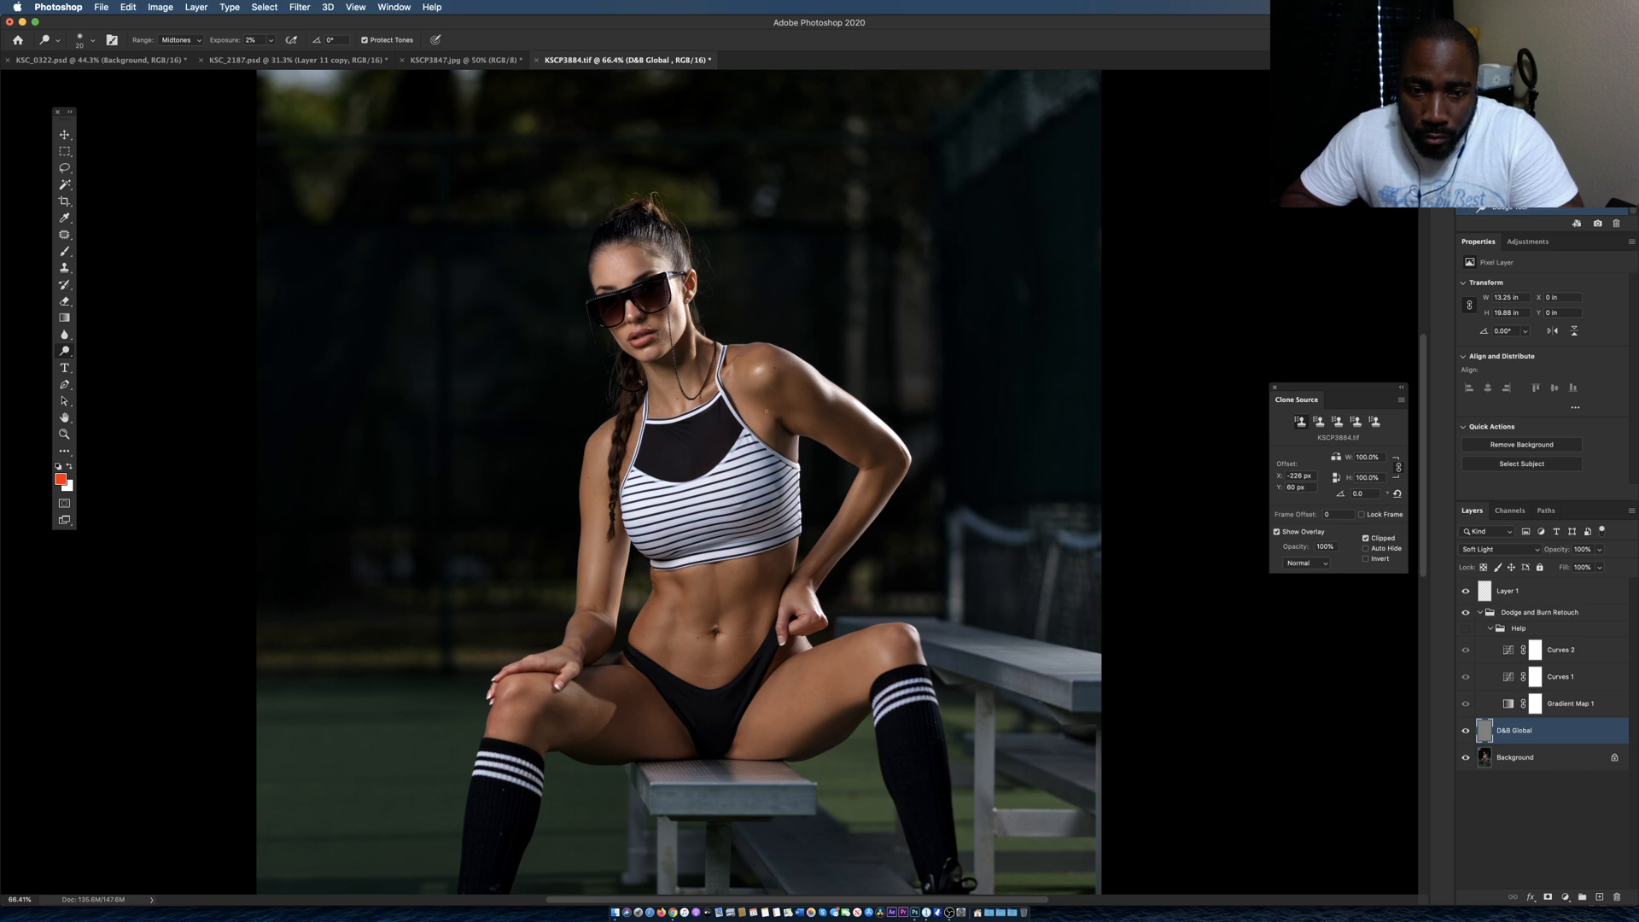
pyautogui.keyDown('alt'); pyautogui.click(761, 418); pyautogui.keyUp('alt')
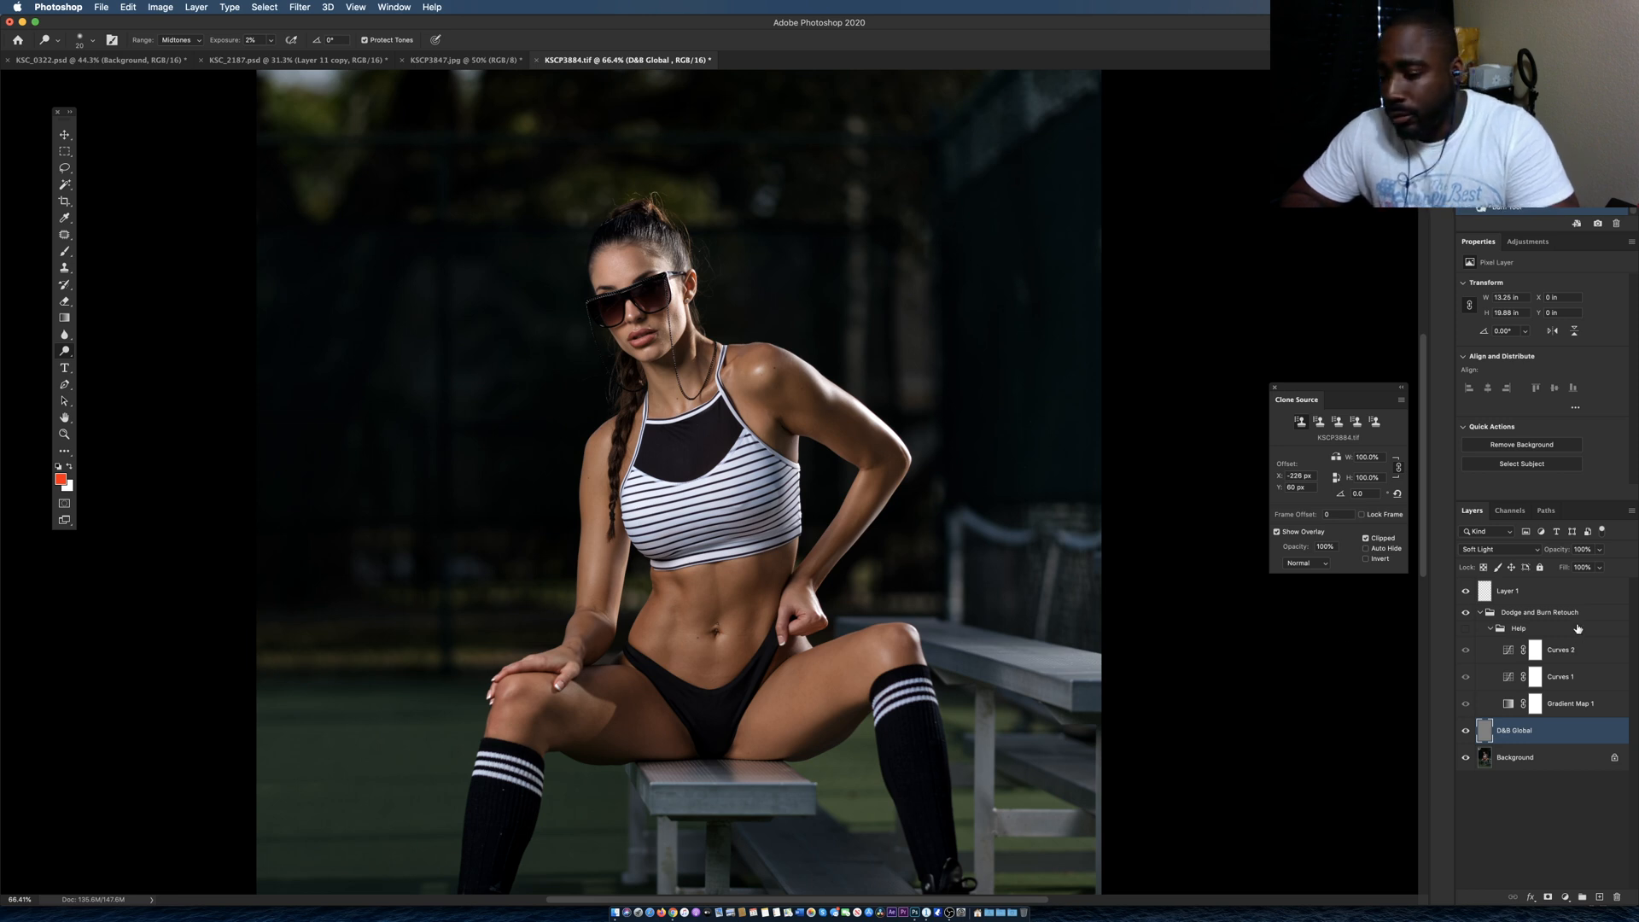
# Compare the retouched shoulder and armpit area with D&B Global hidden and shown, leaving the layer visible.
pyautogui.click(1466, 730)
pyautogui.click(1466, 732)
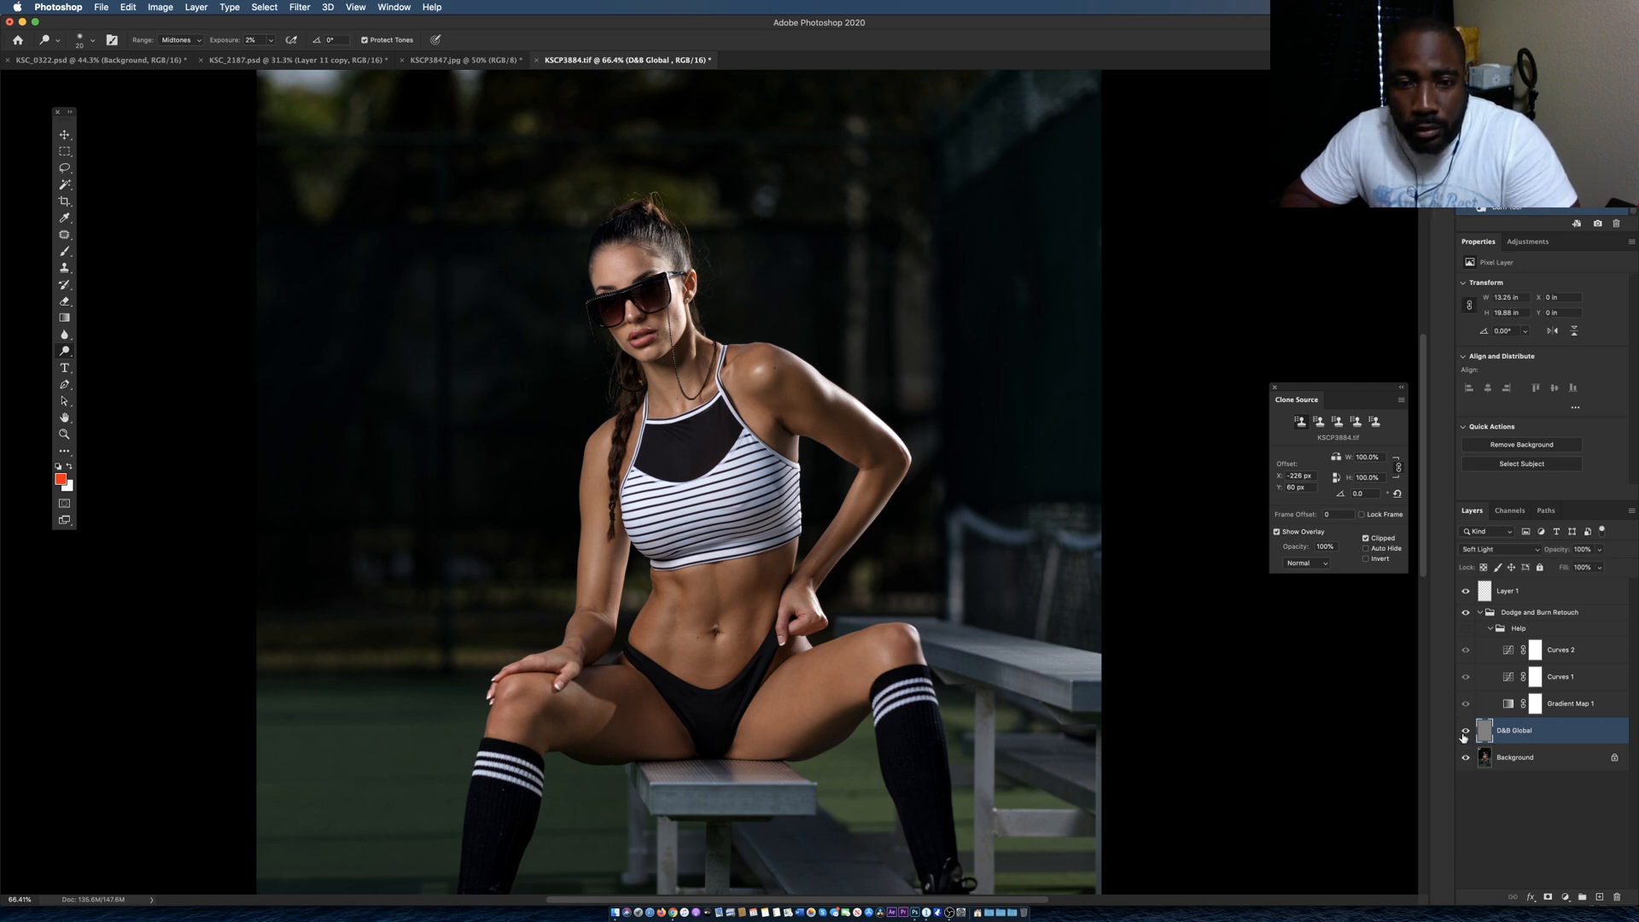
pyautogui.click(1465, 732)
pyautogui.click(1466, 732)
pyautogui.click(1466, 731)
pyautogui.click(1465, 732)
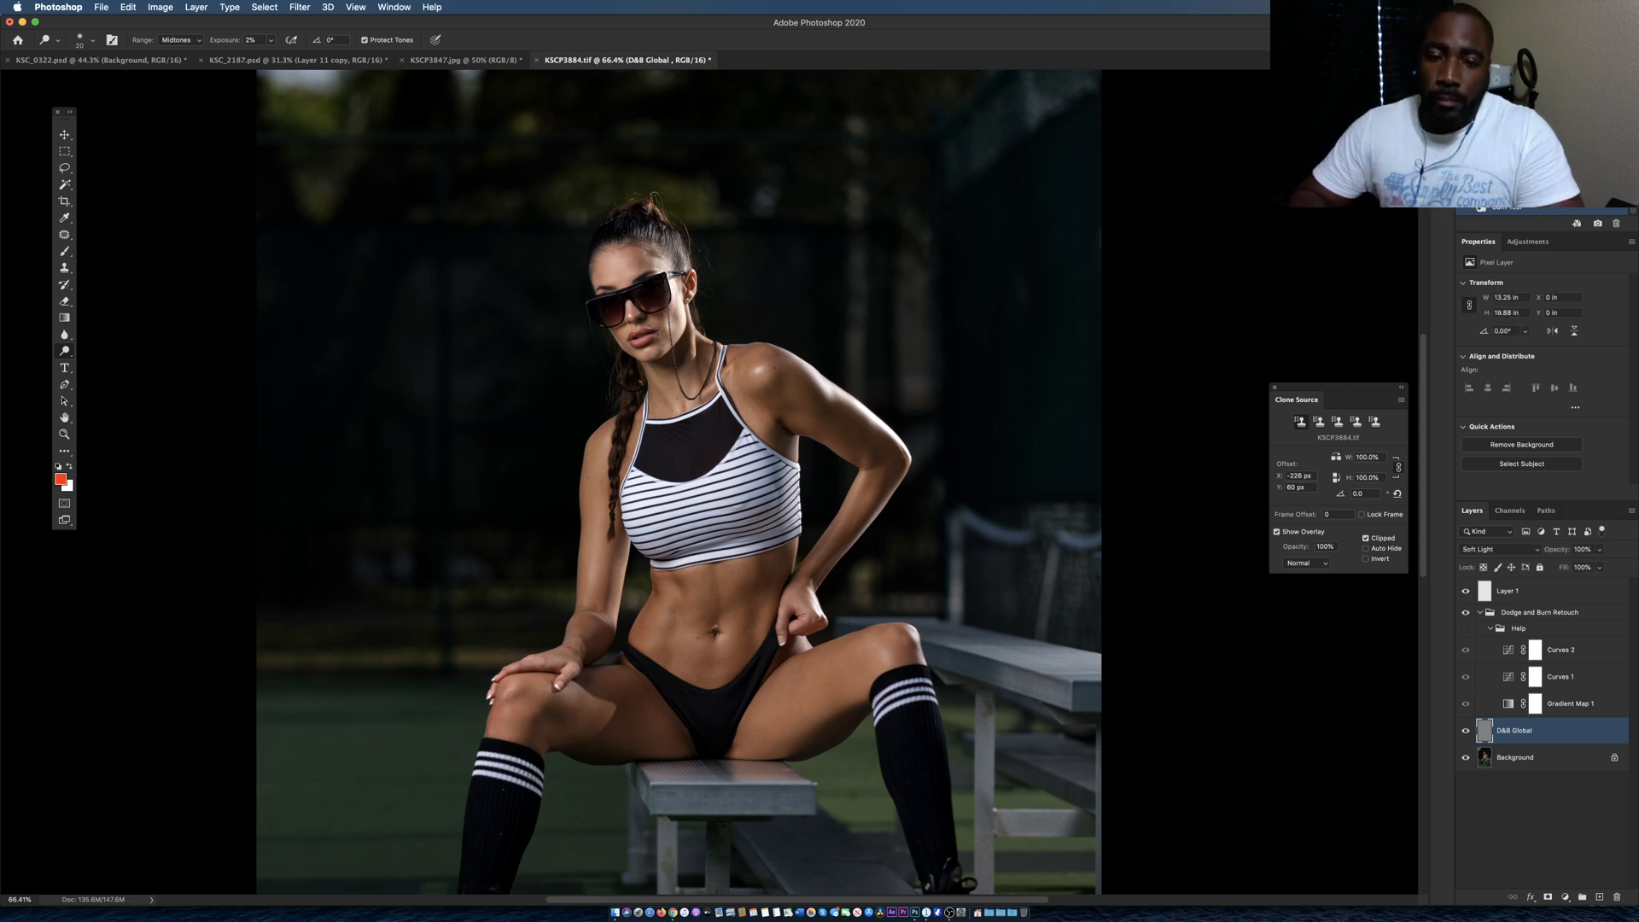
# Compare the whole portrait with D&B Global hidden and shown, ending with the layer visible.
pyautogui.press(']')
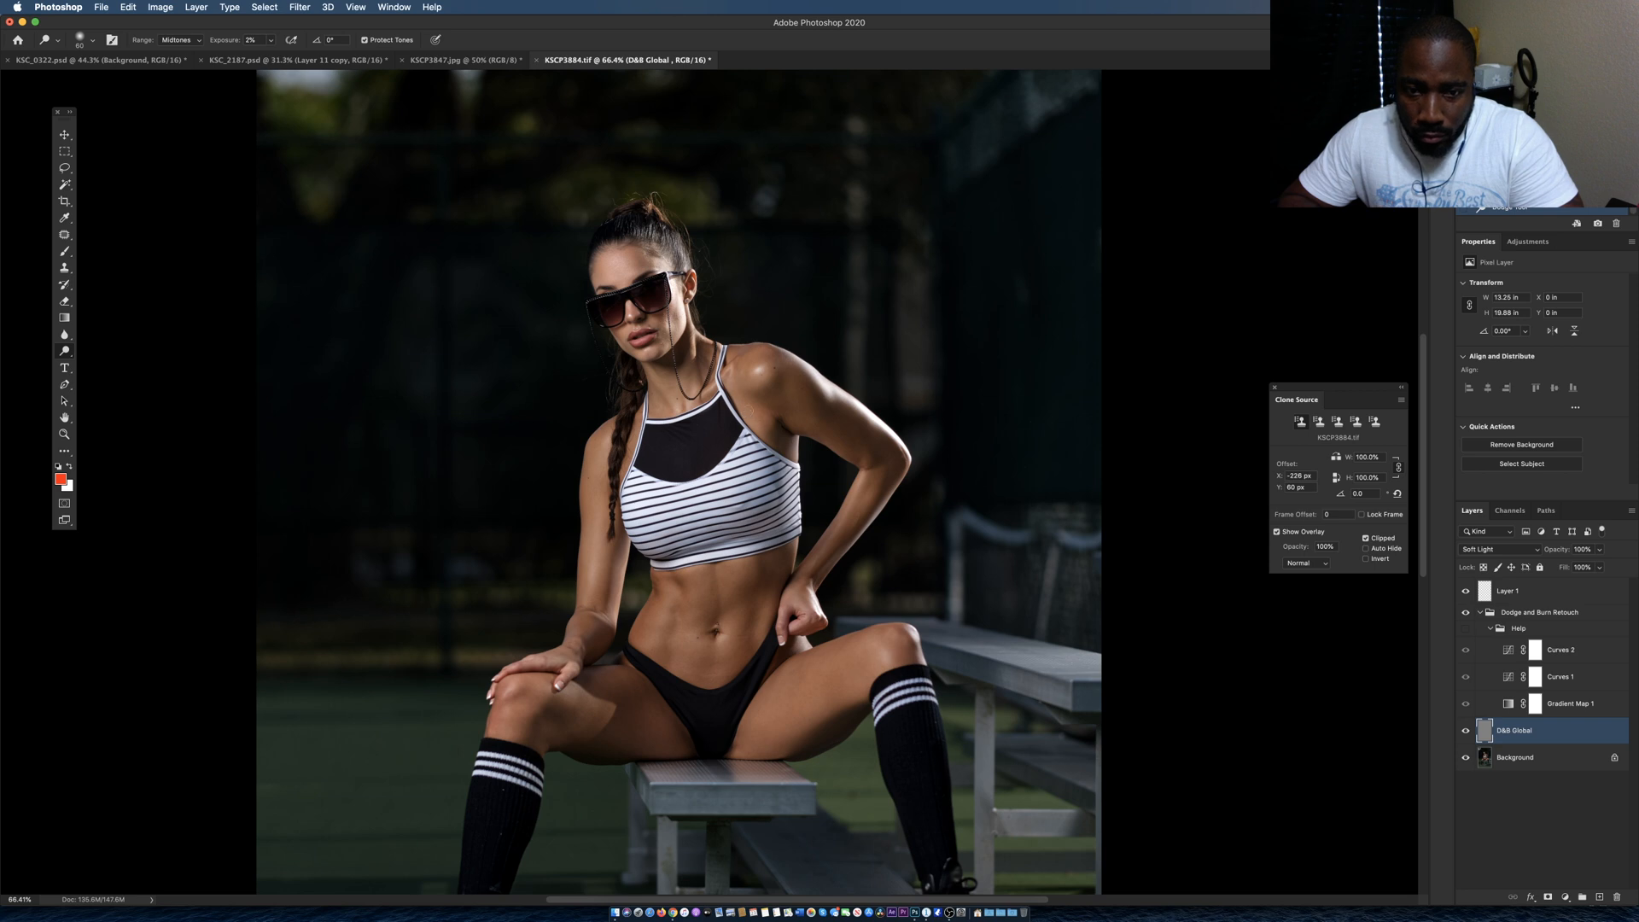
pyautogui.scroll(-3, 762, 557)
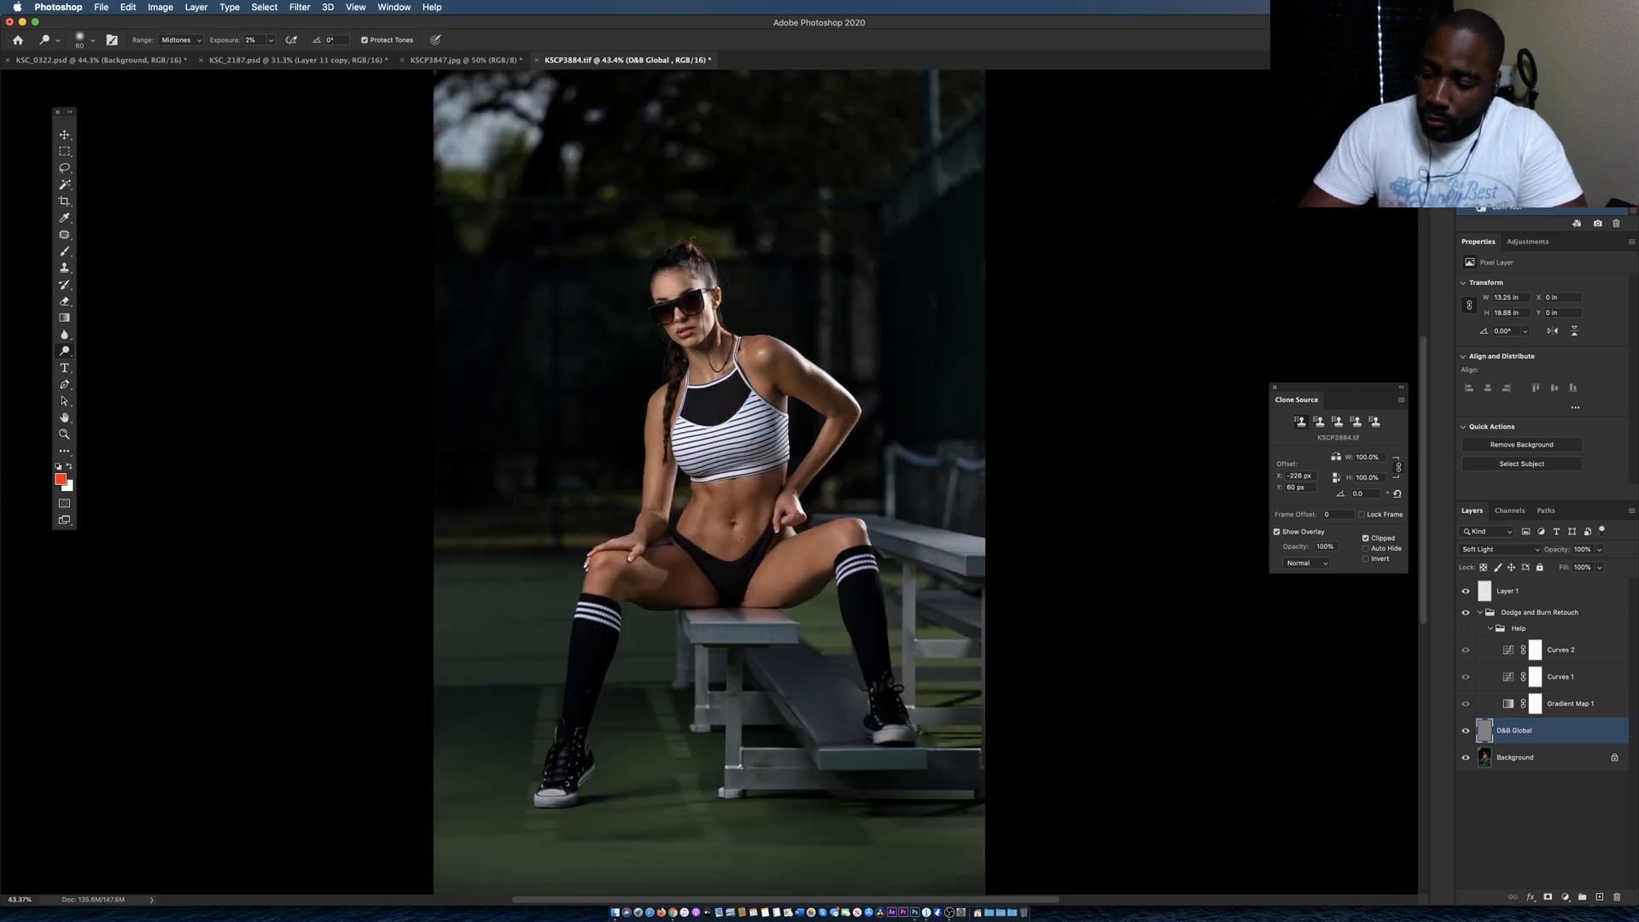
pyautogui.click(1466, 731)
pyautogui.click(1465, 731)
pyautogui.click(1466, 731)
pyautogui.click(1466, 731)
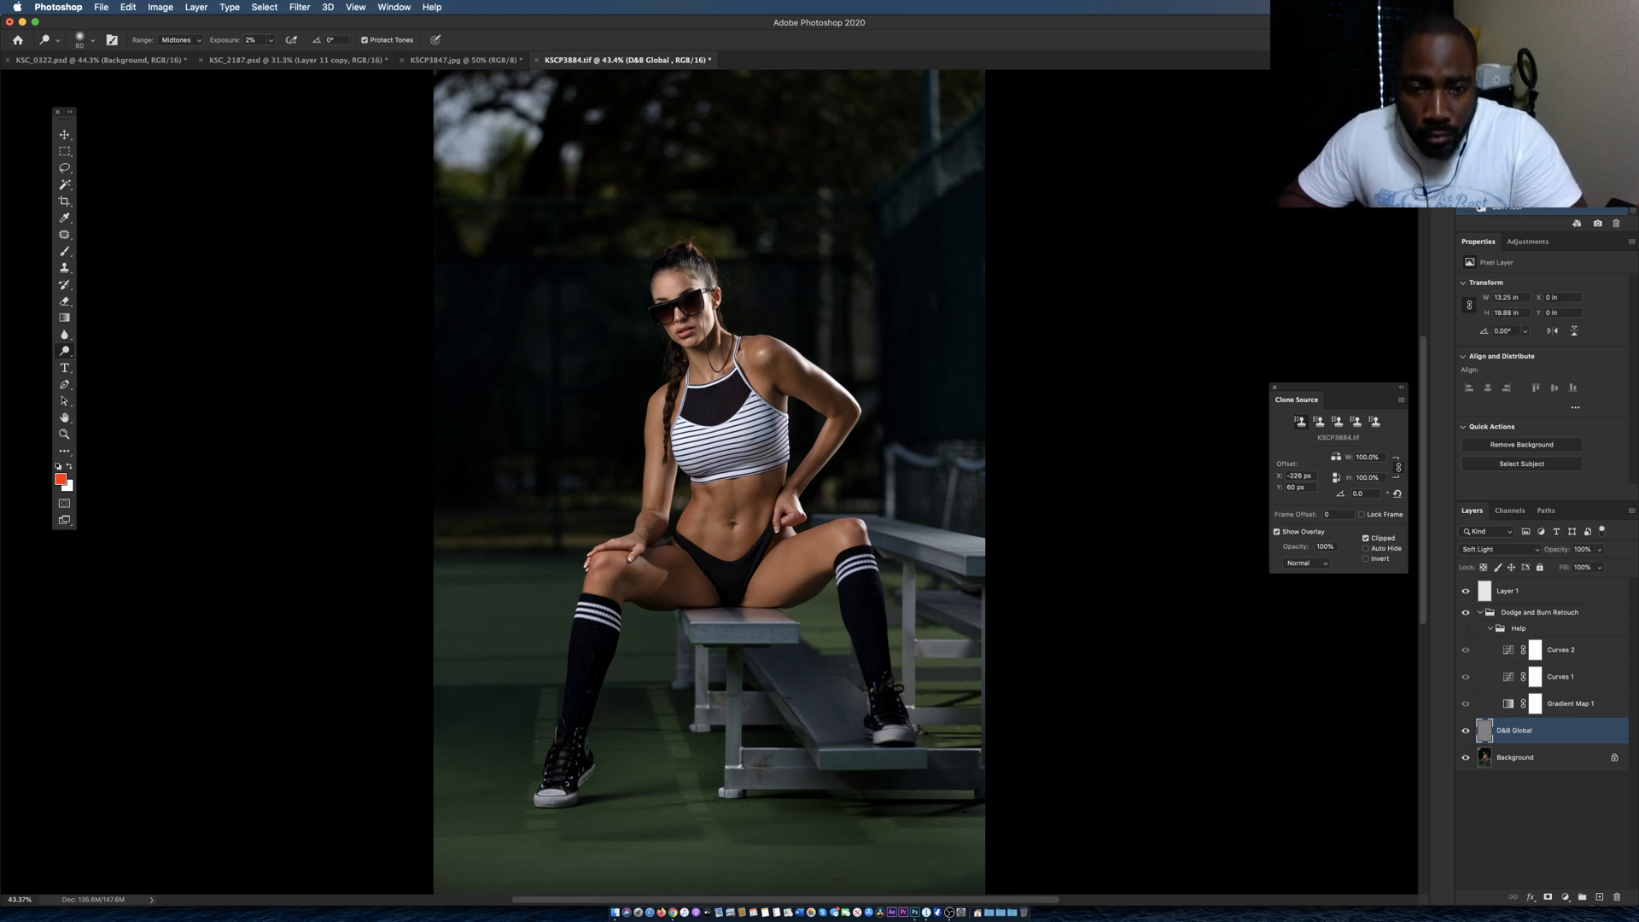
# Show the Help group with Curves 2 hidden, and use a smaller brush to dodge and burn the skin patches near the armpit on D&B Global.
pyautogui.click(1467, 630)
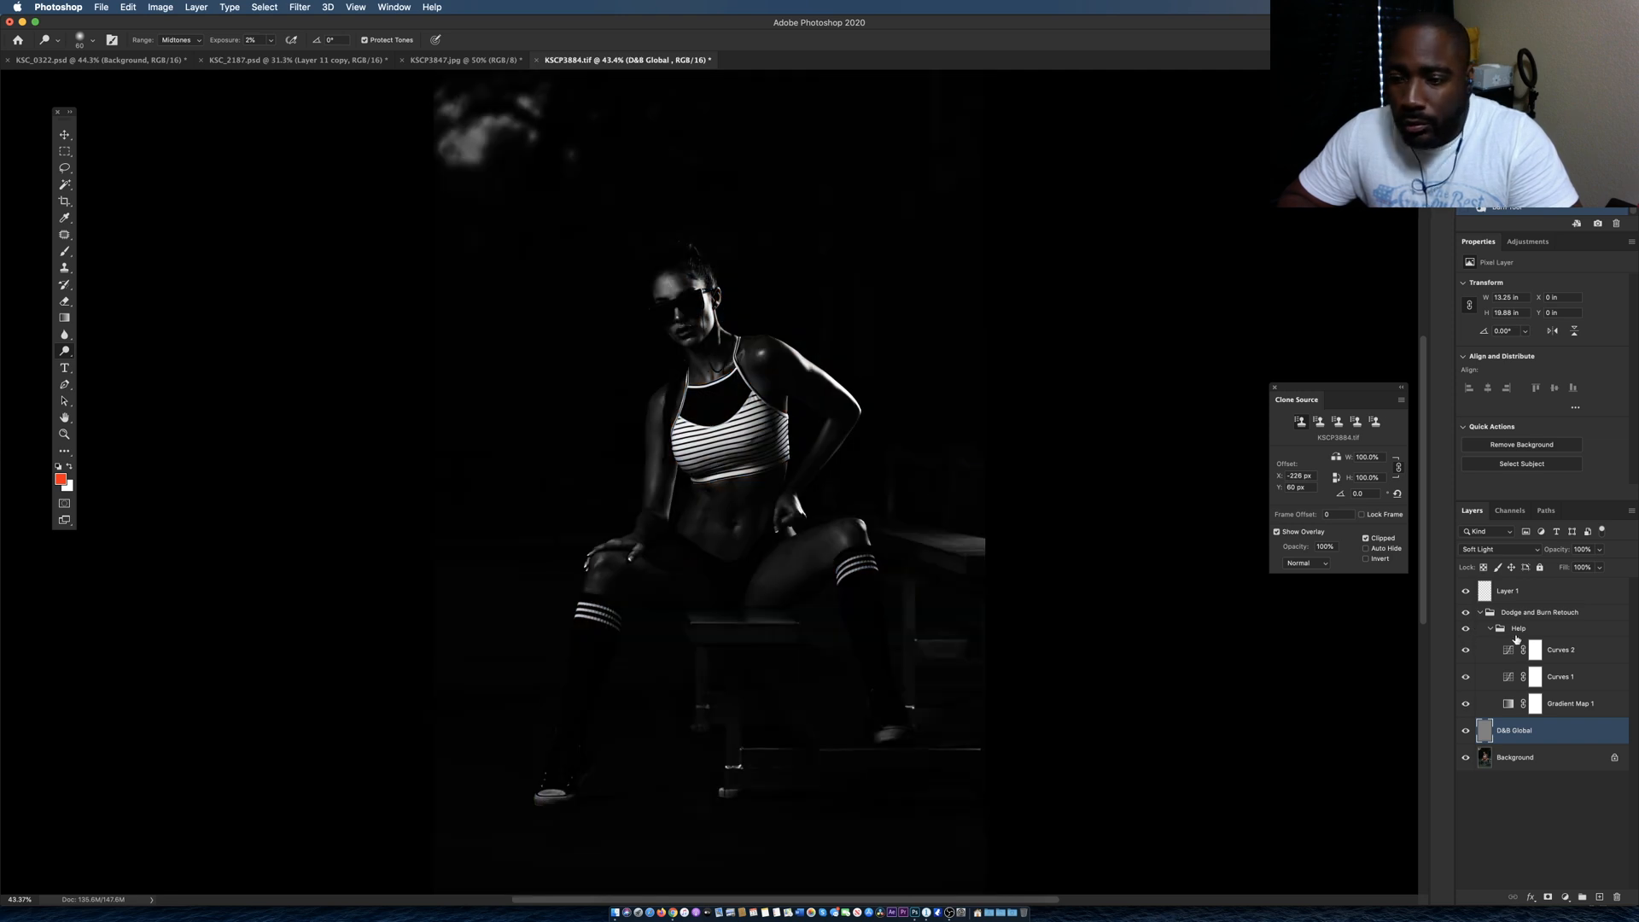
pyautogui.click(1466, 651)
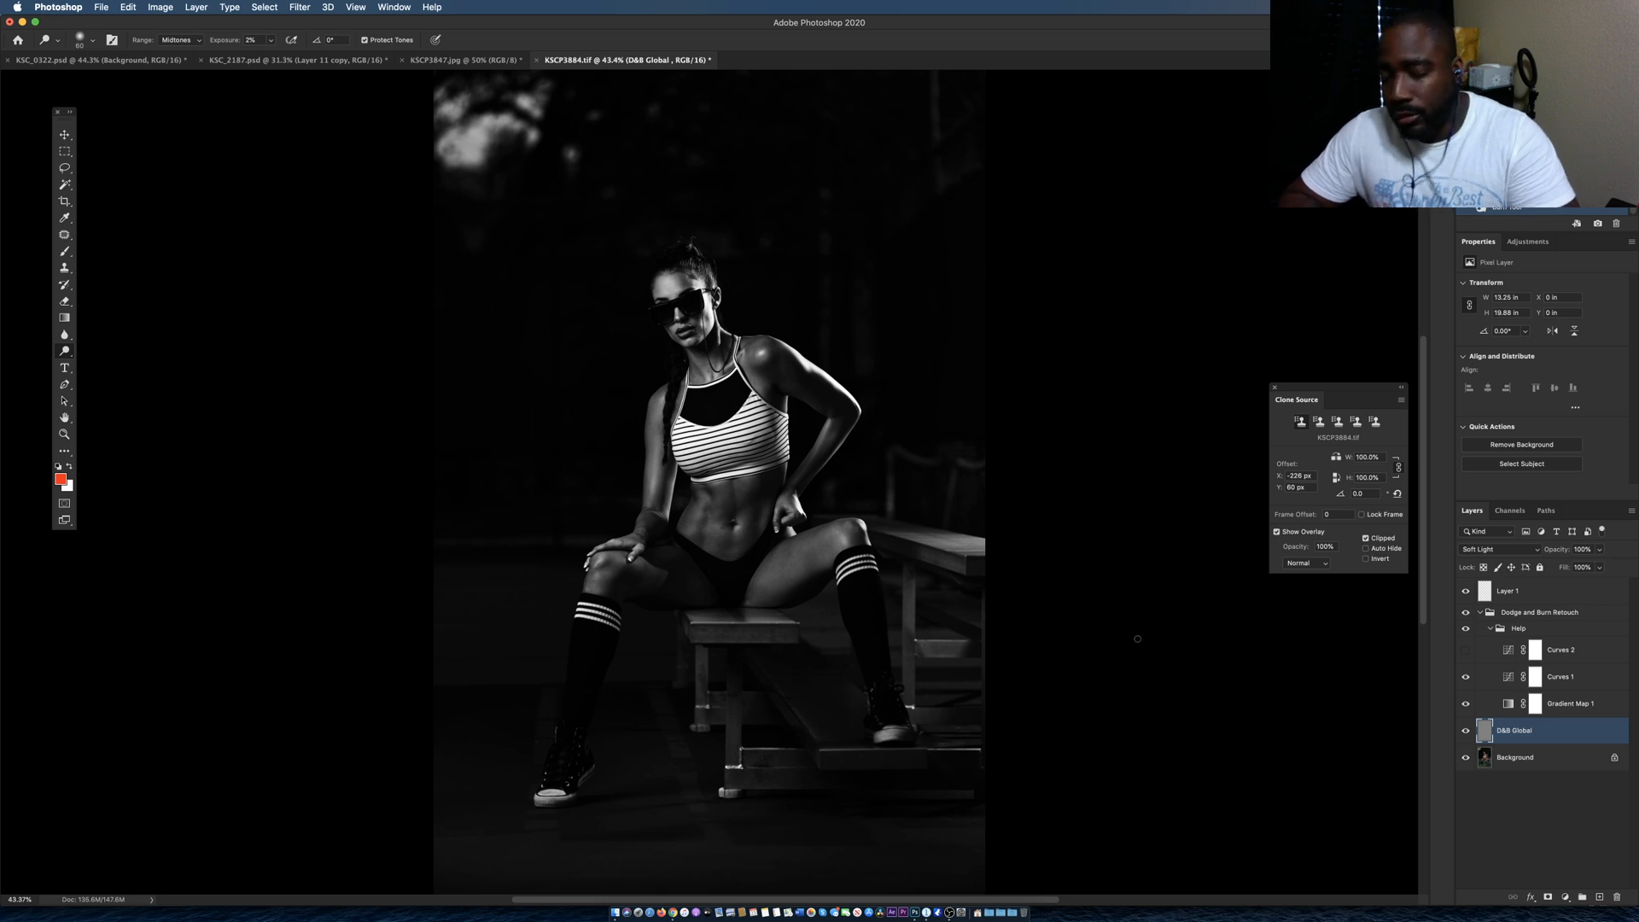
pyautogui.press('[')
pyautogui.press('[')
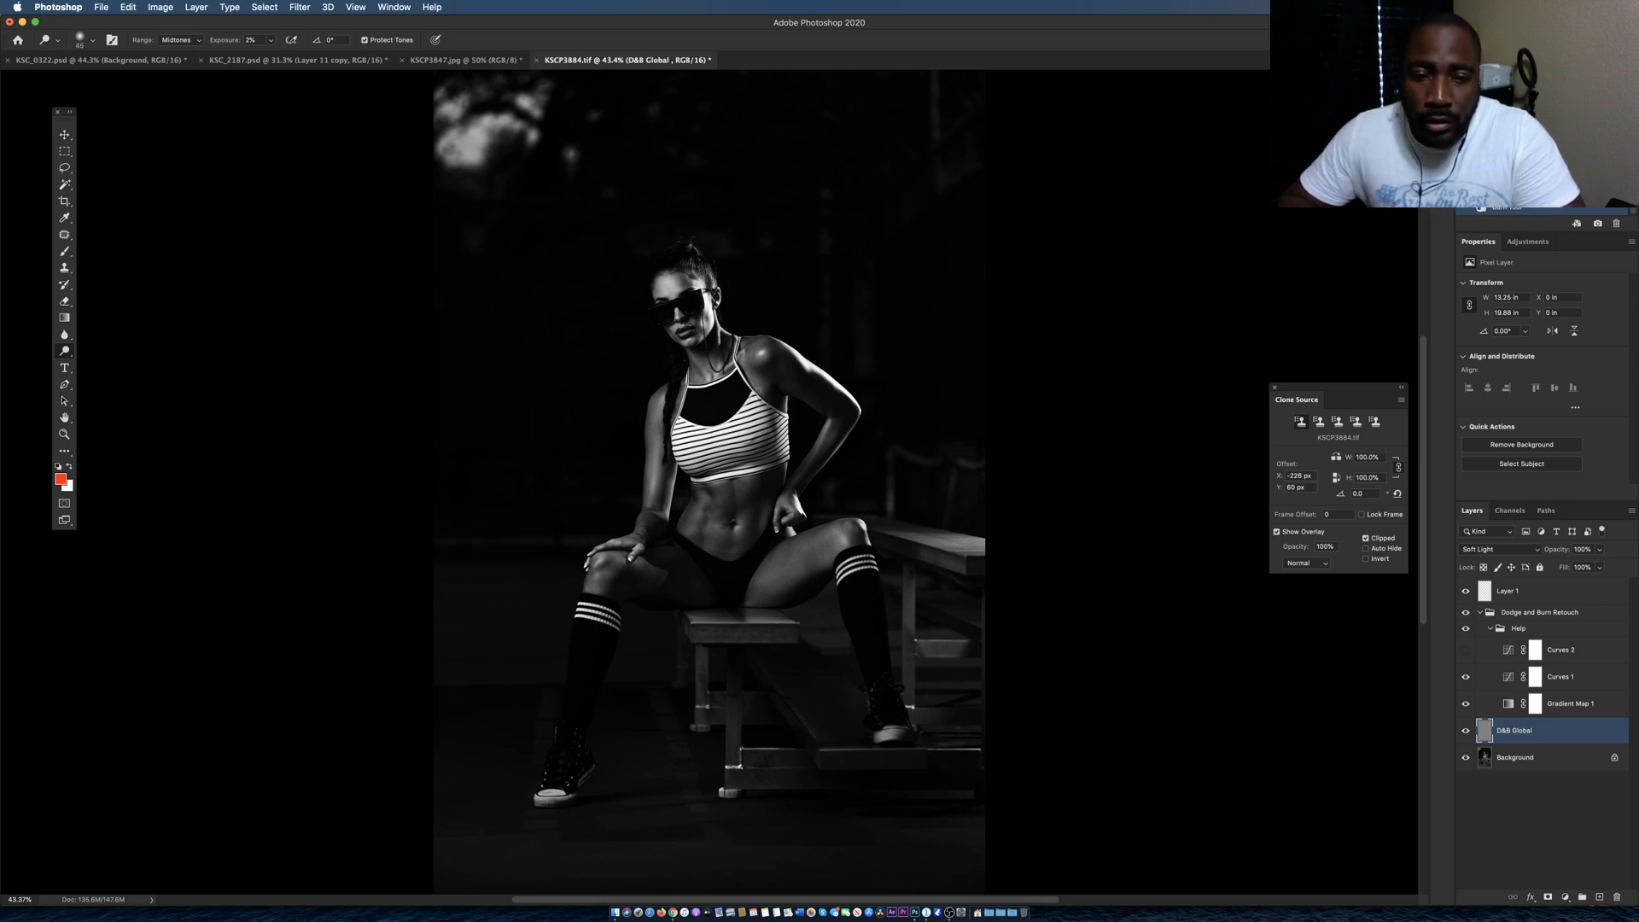
pyautogui.press('[')
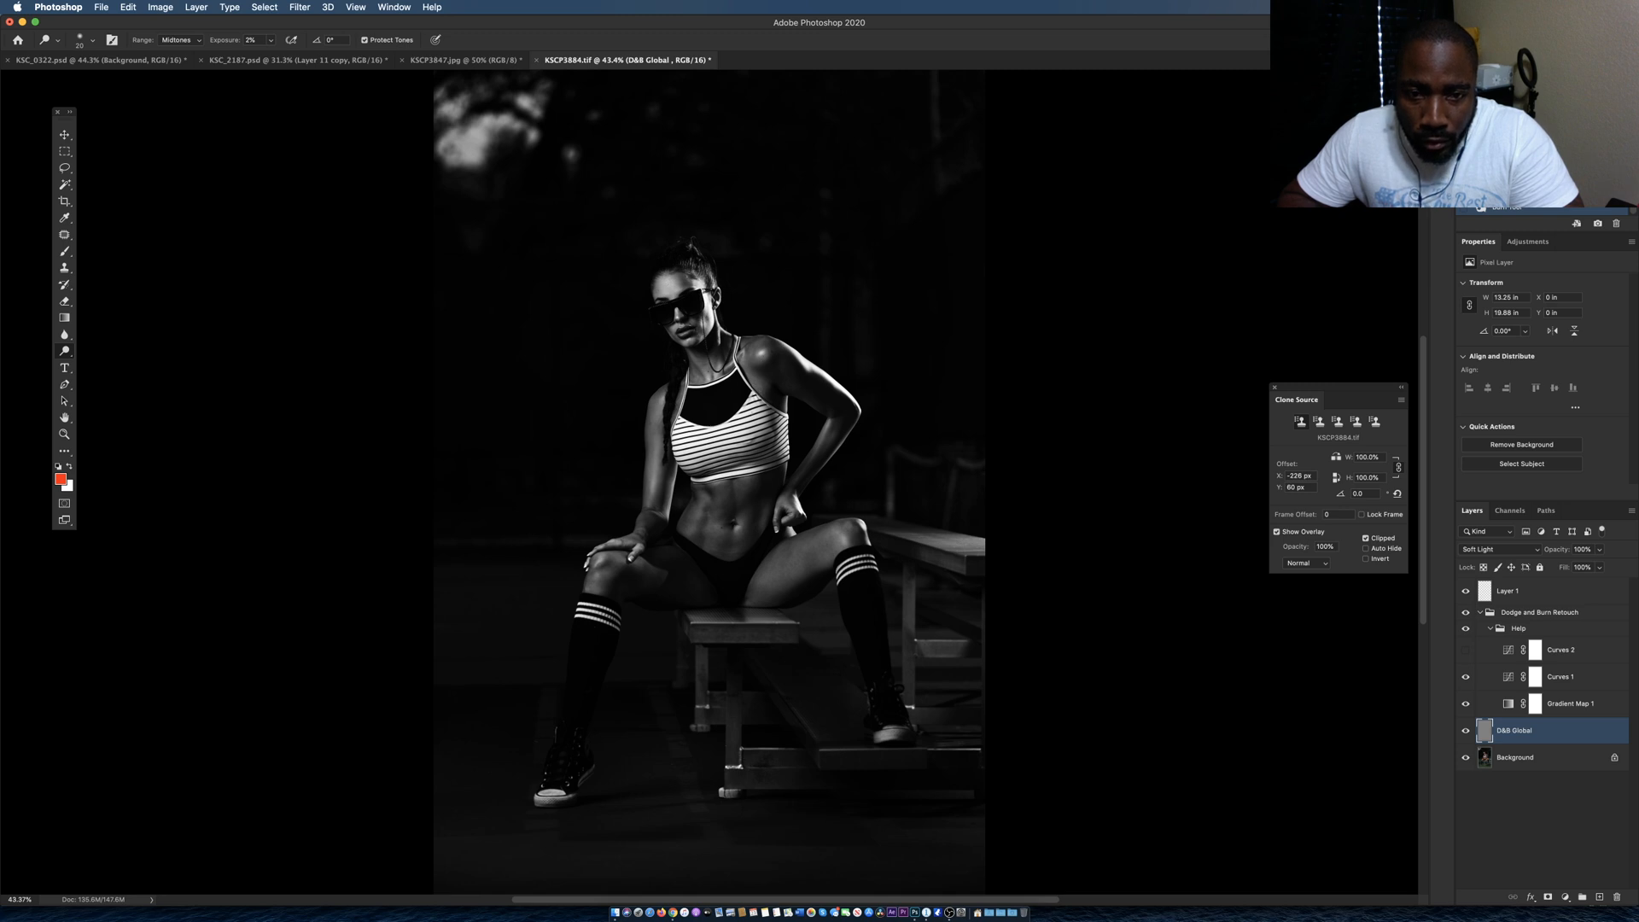
pyautogui.scroll(5, 750, 373)
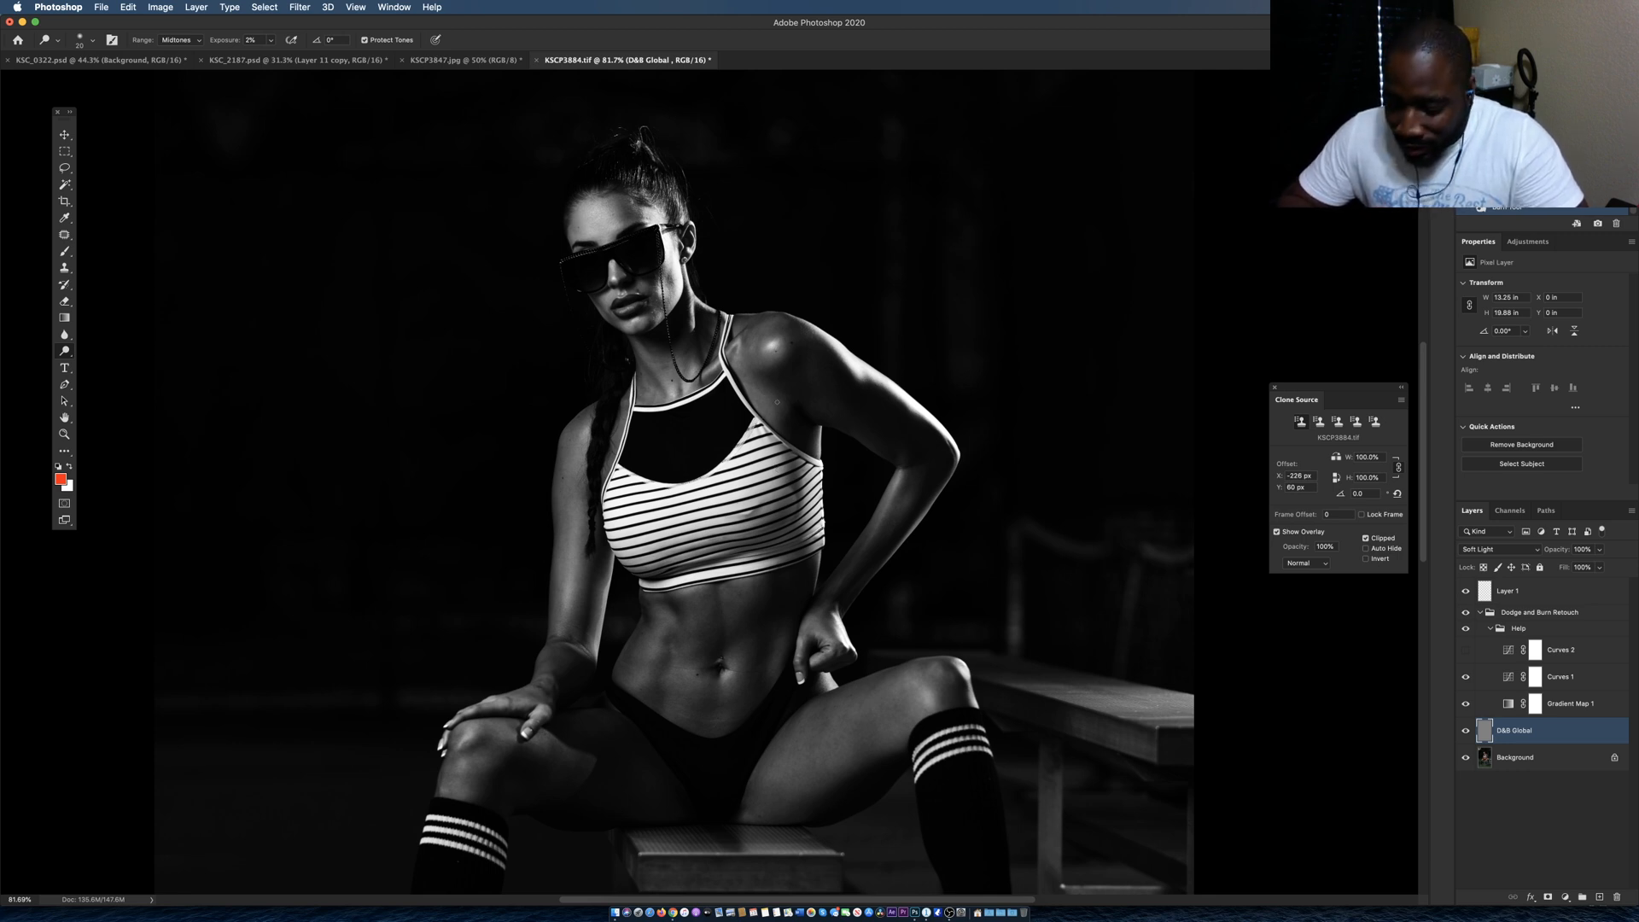
pyautogui.scroll(3, 777, 402)
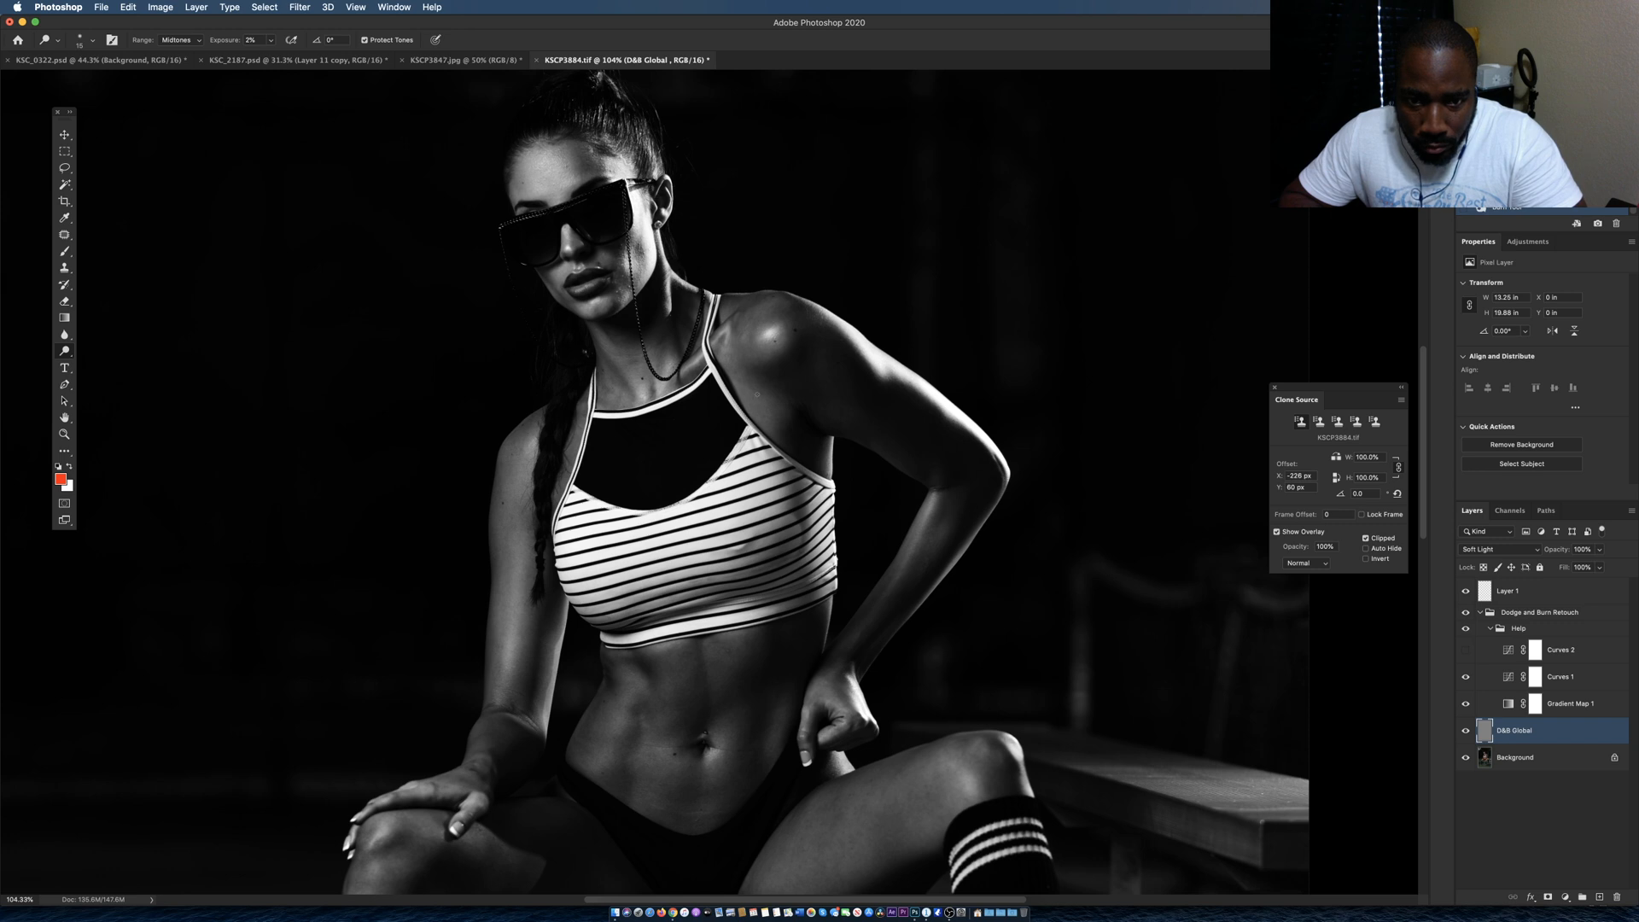
pyautogui.press('[')
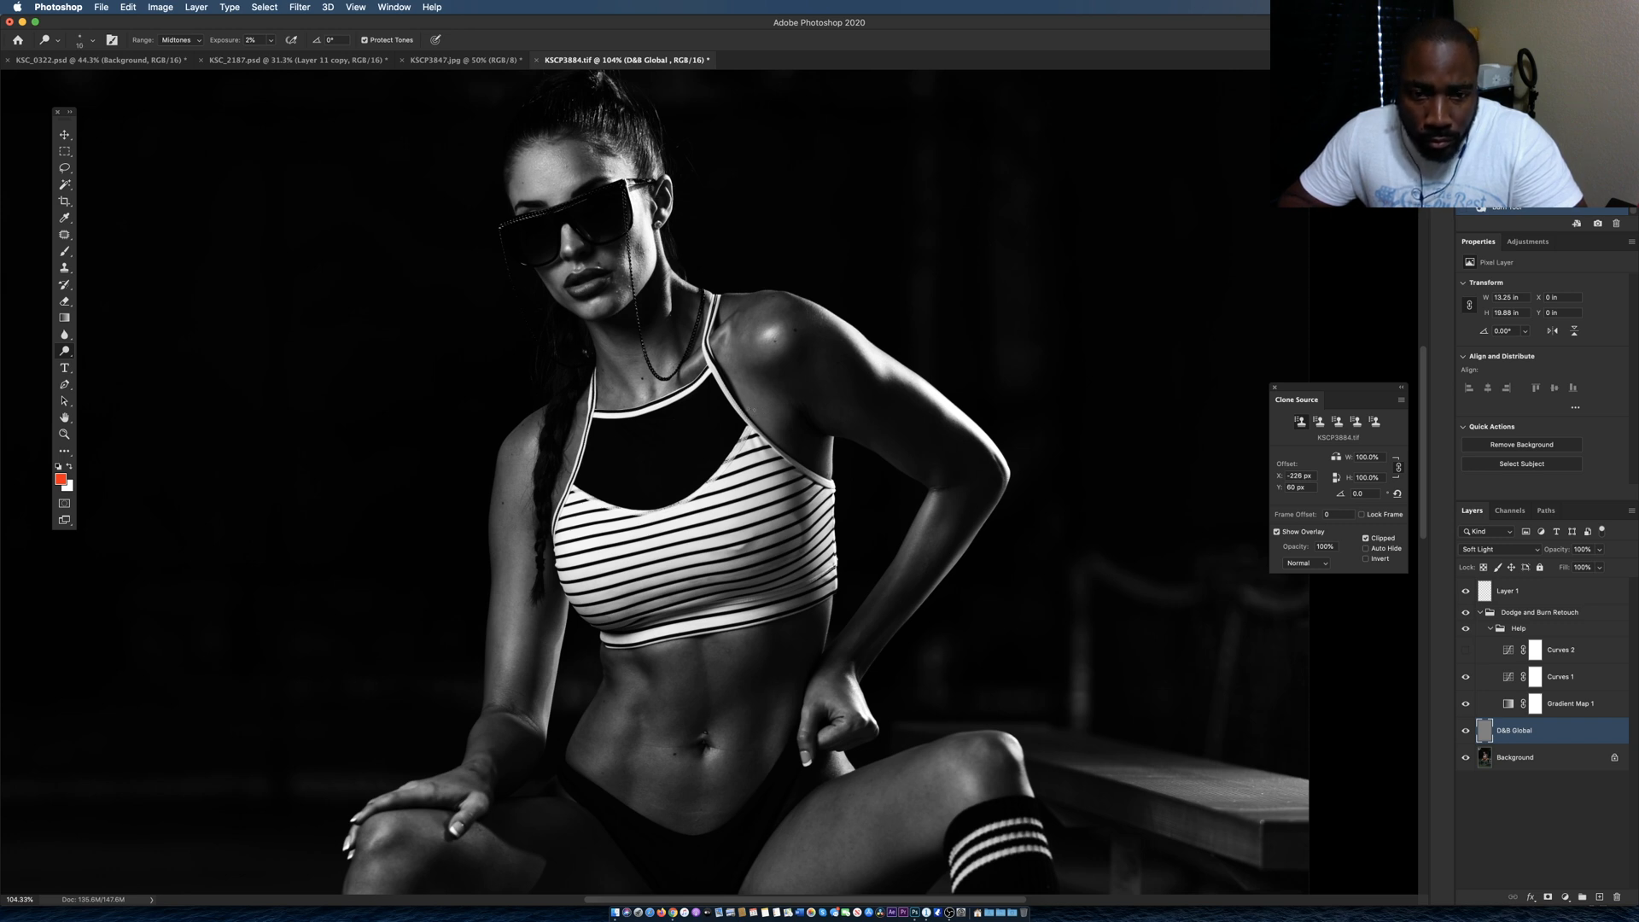
pyautogui.moveTo(753, 409); pyautogui.dragTo(750, 403)
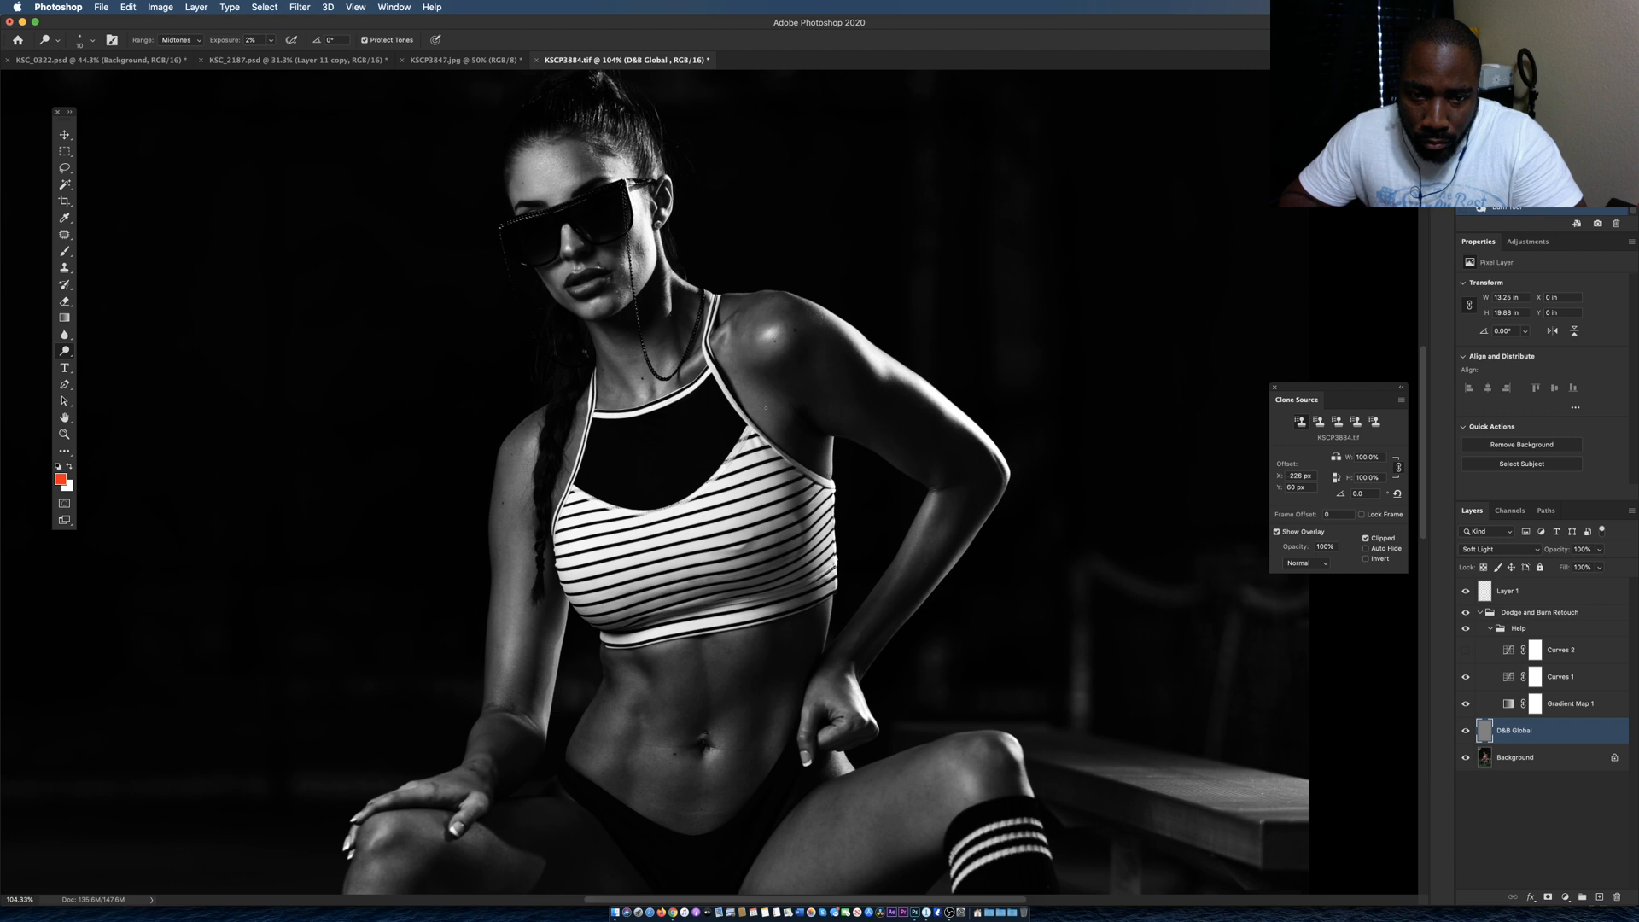
pyautogui.click(766, 408)
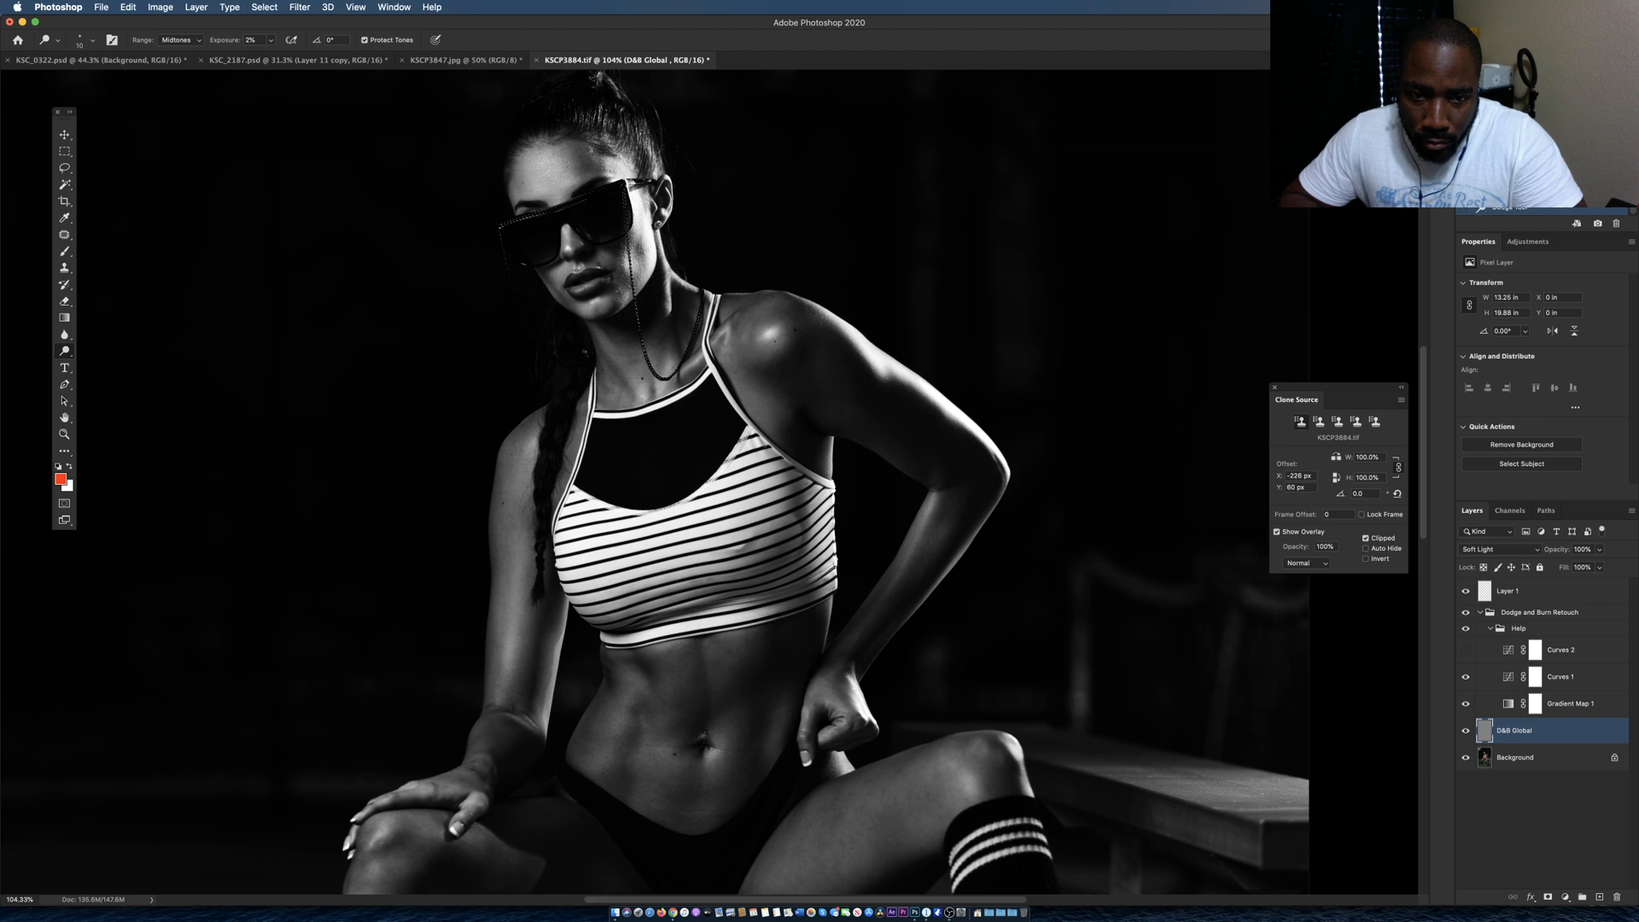
pyautogui.keyDown('alt'); pyautogui.click(768, 418); pyautogui.keyUp('alt')
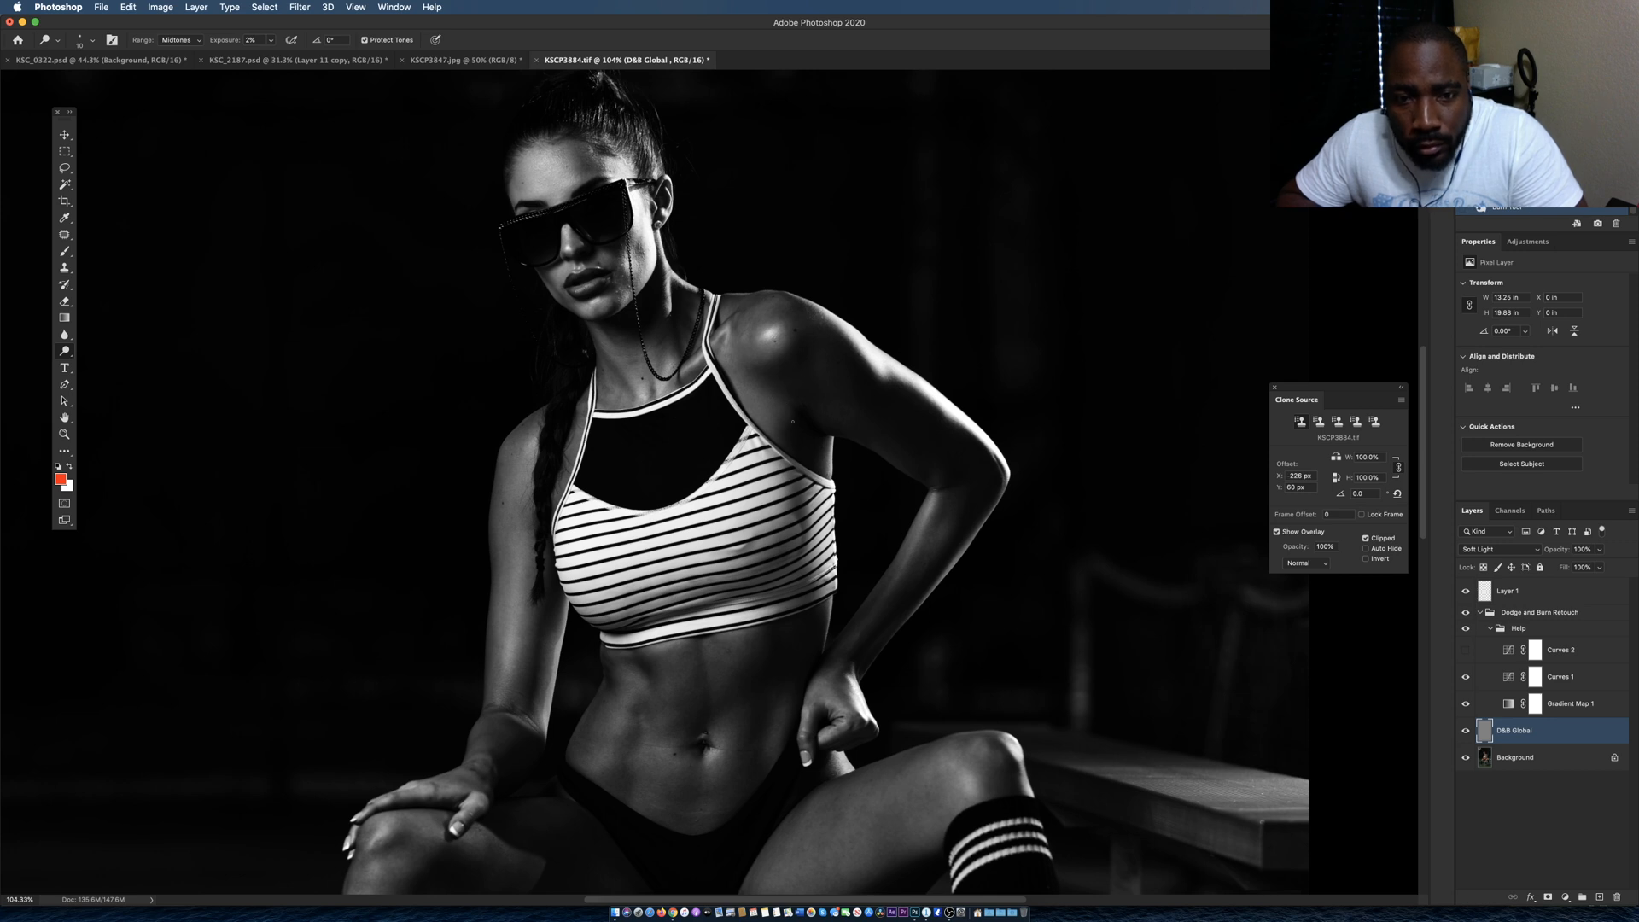
# Compare the black-and-white view of the shoulder and armpit with D&B Global hidden and shown, leaving the layer visible.
pyautogui.click(1466, 730)
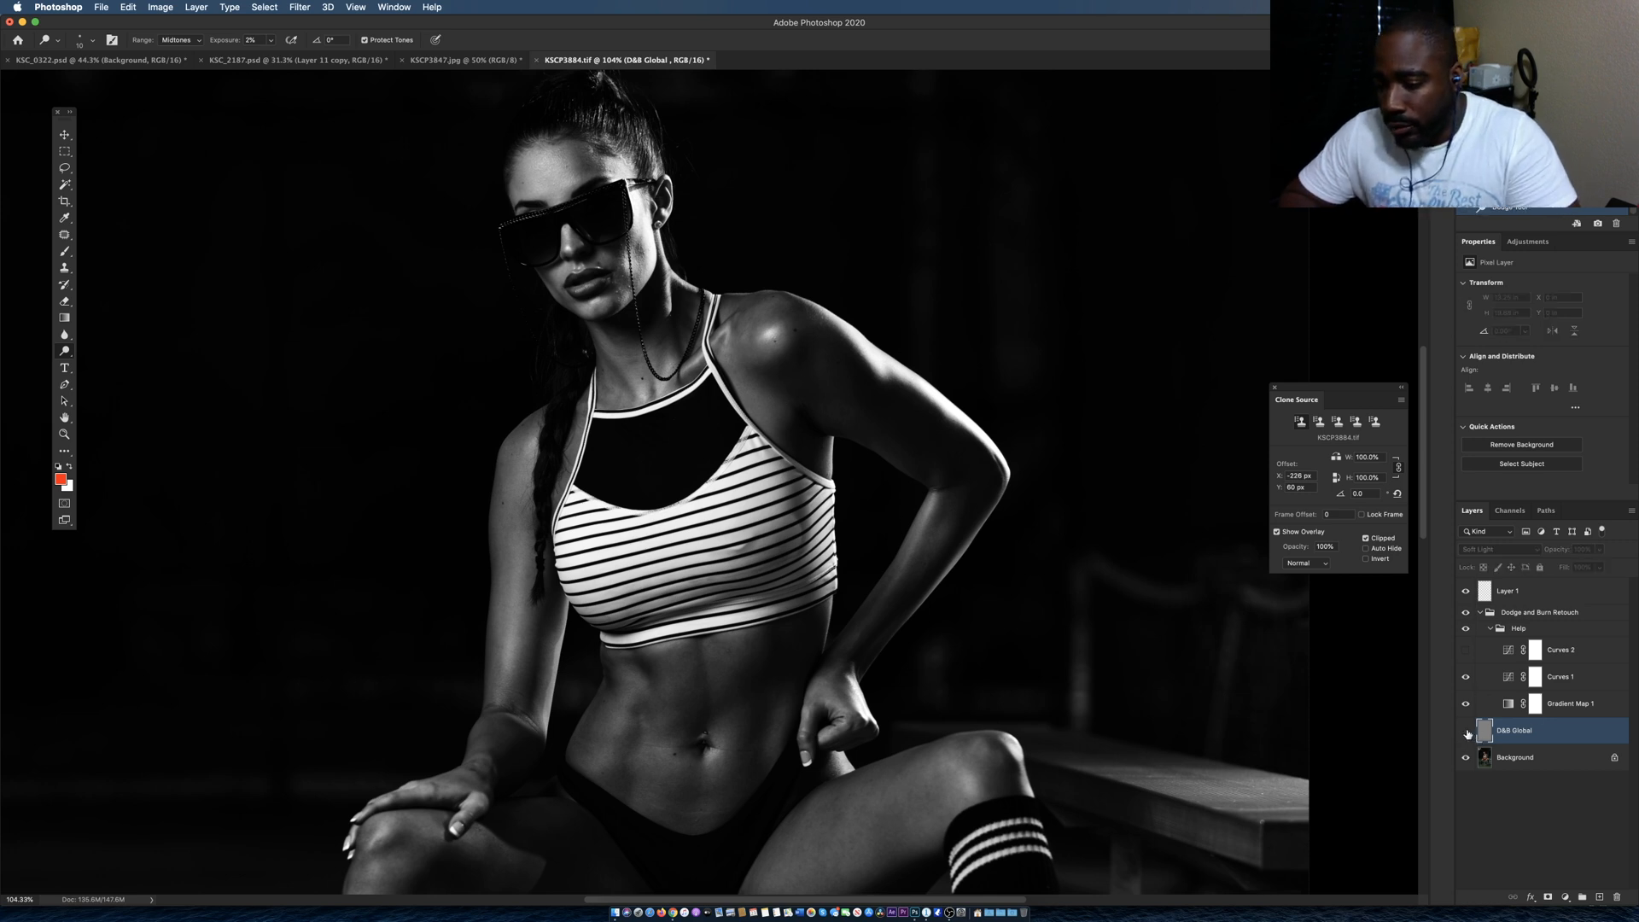
pyautogui.click(1466, 731)
pyautogui.click(1465, 731)
pyautogui.click(1466, 731)
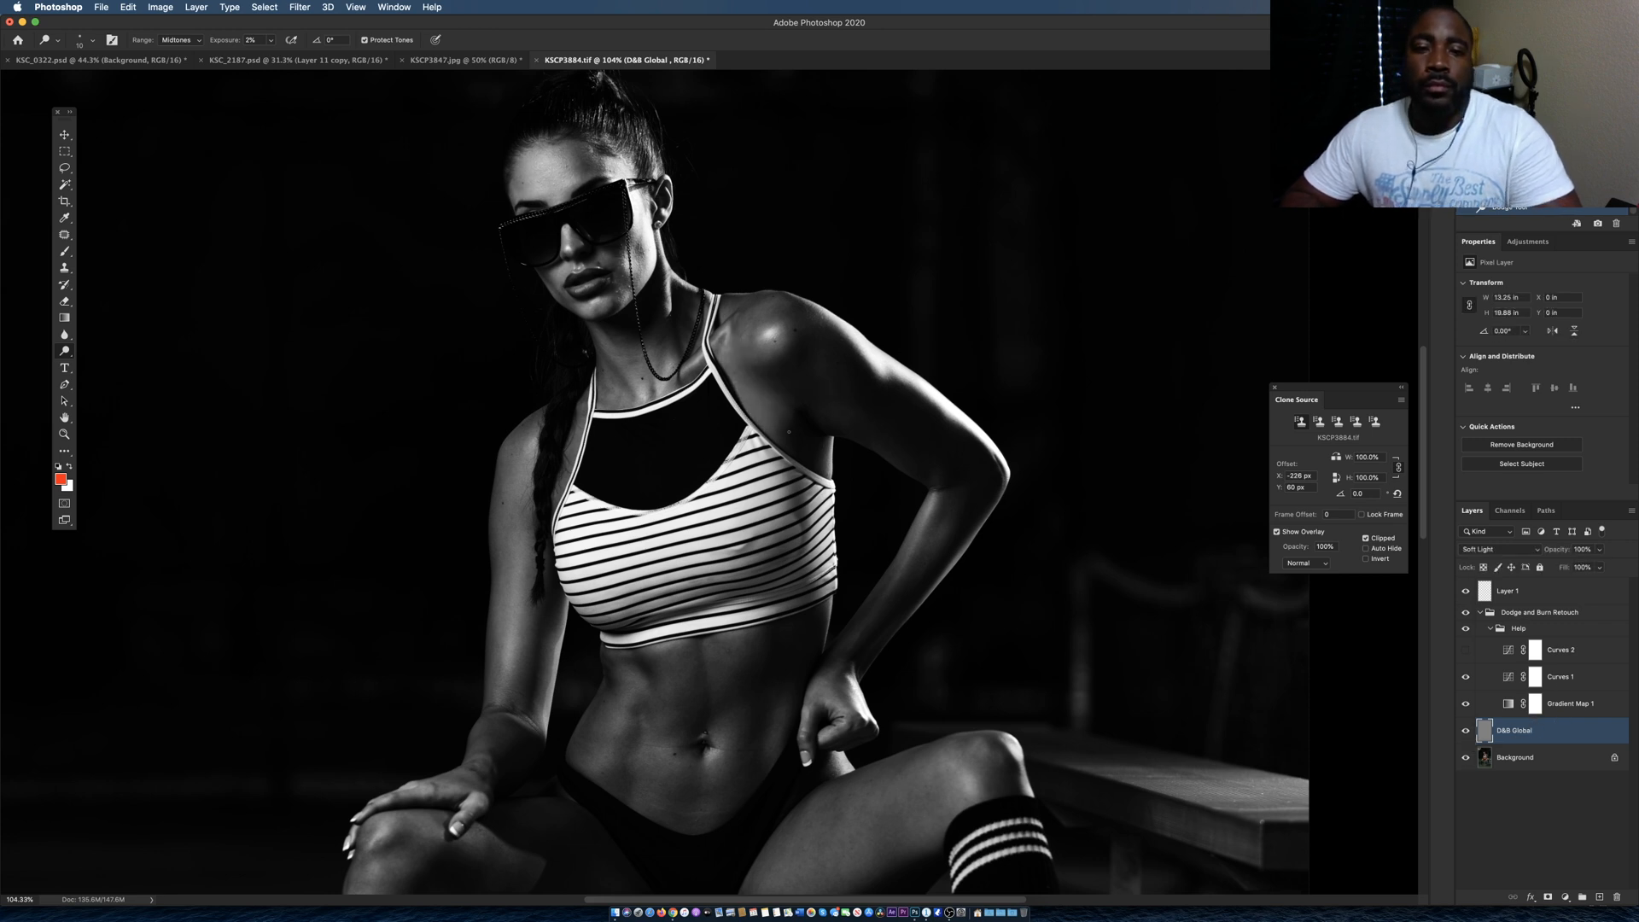
pyautogui.click(1466, 731)
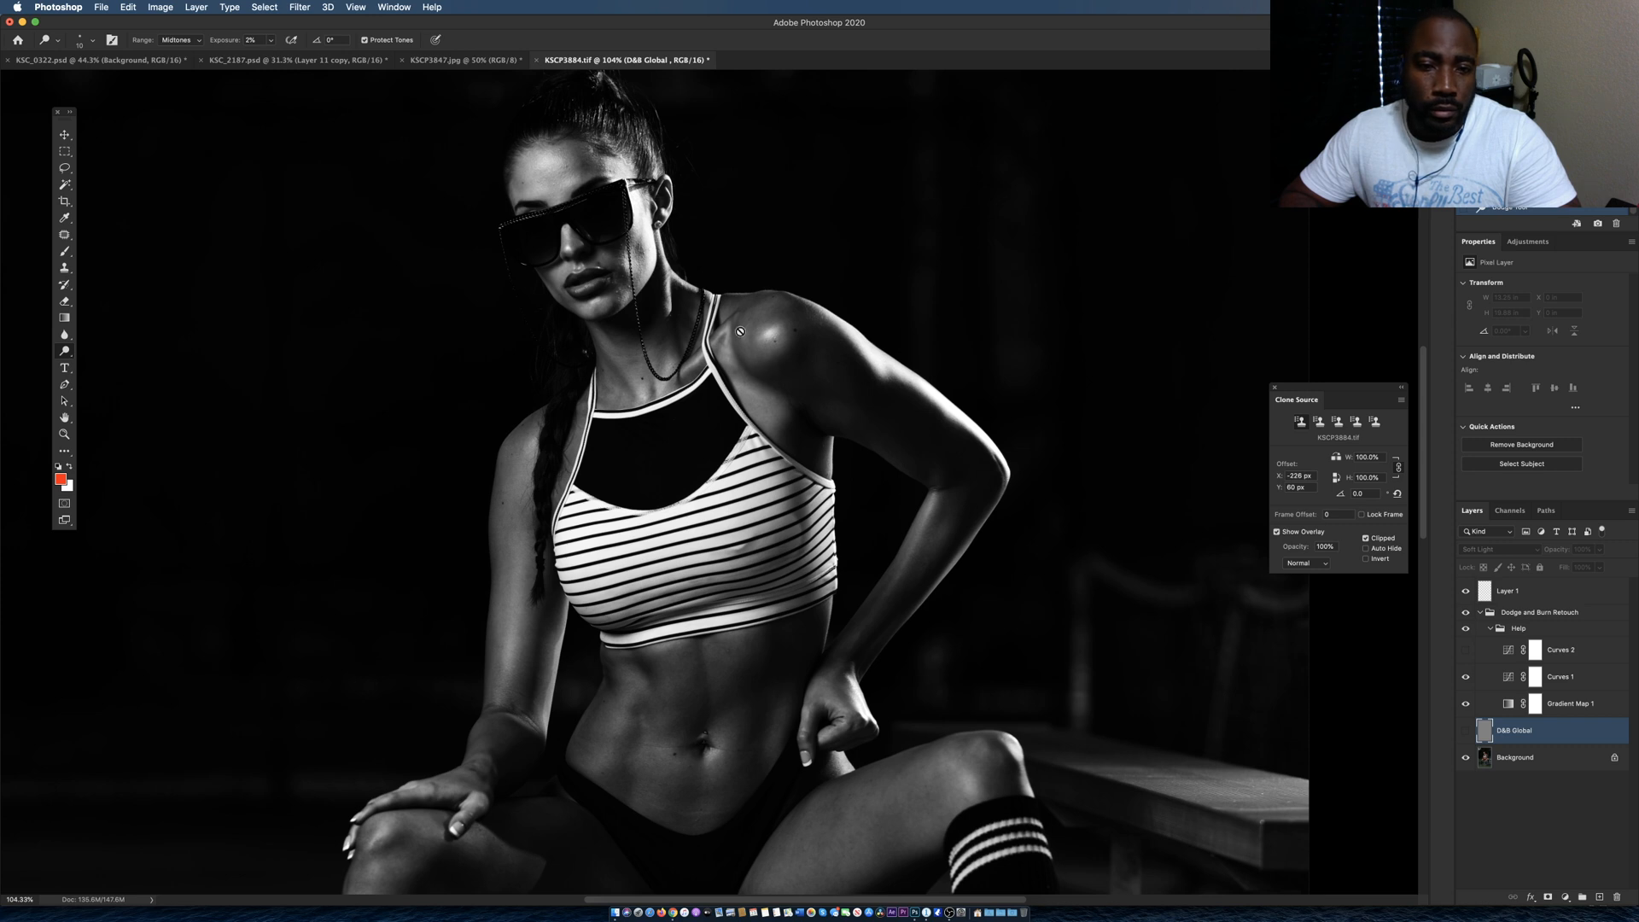
pyautogui.click(1465, 732)
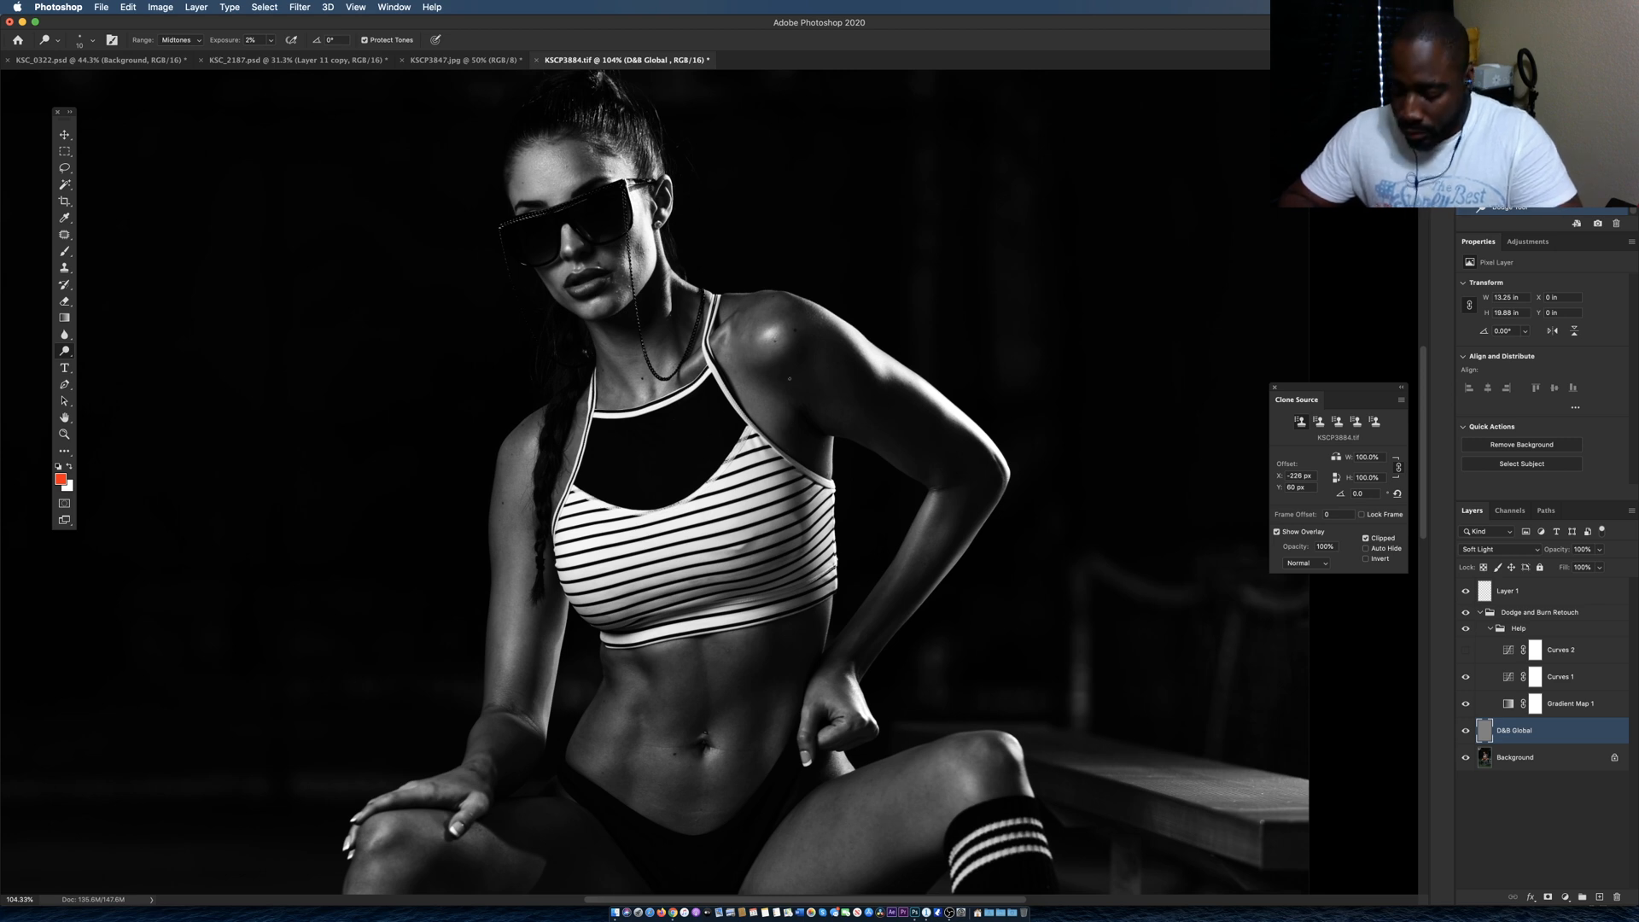
# Dodge and burn the uneven skin patches on the shoulder and upper chest beside the strap on D&B Global, moving from a larger to a smaller brush.
pyautogui.press(']')
pyautogui.press(']')
pyautogui.press(']')
pyautogui.press(']')
pyautogui.press(']')
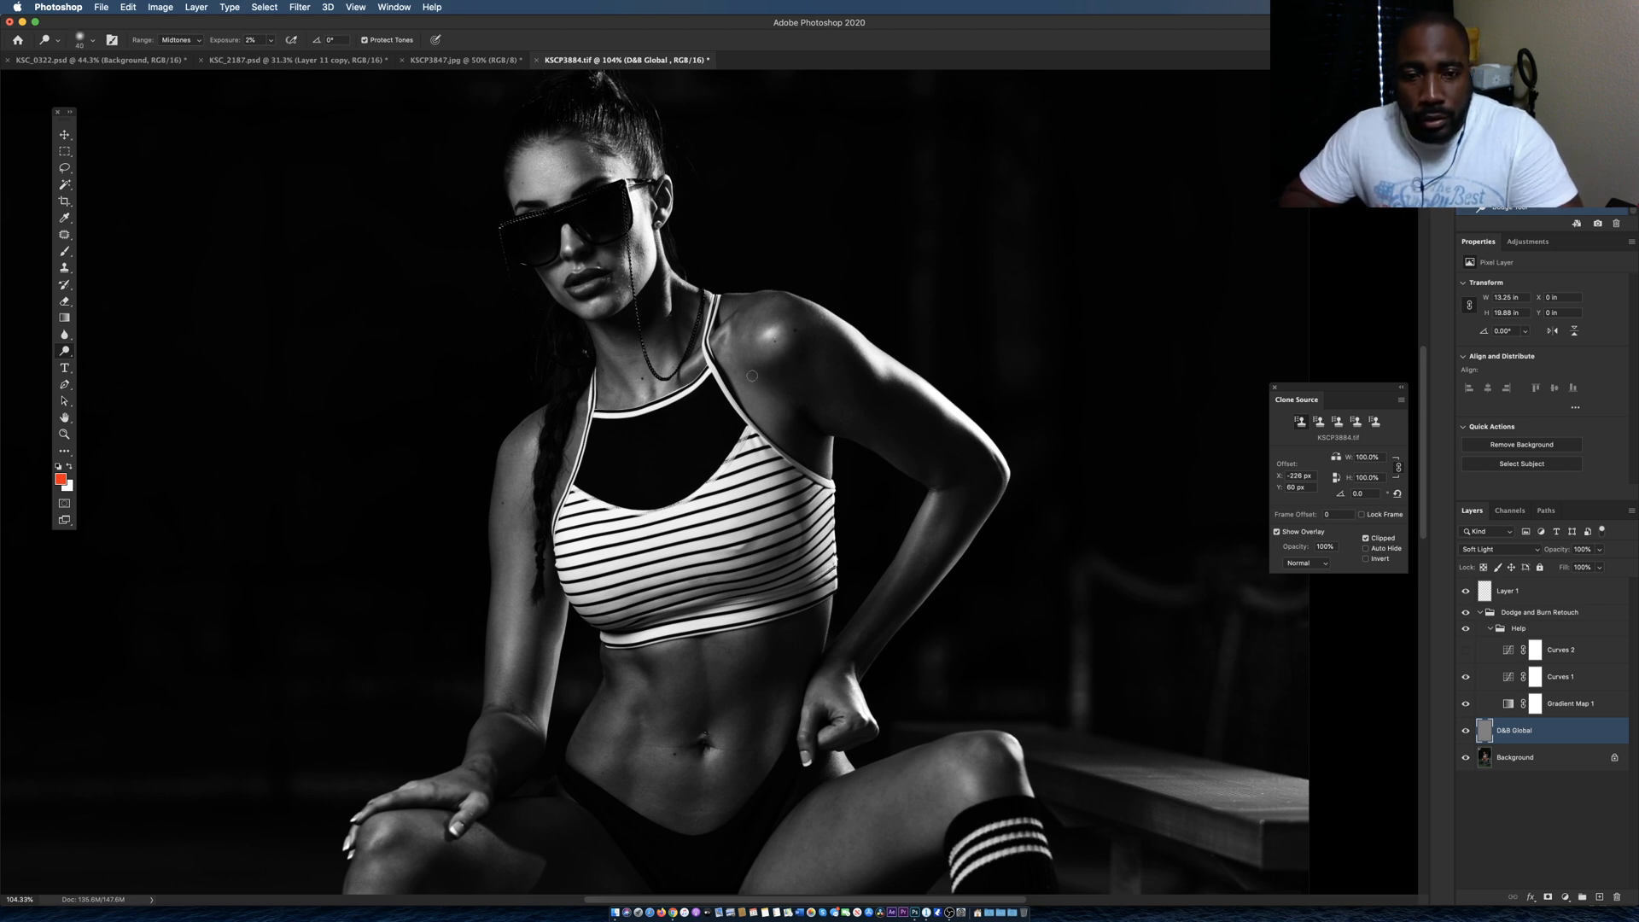
pyautogui.moveTo(758, 382)
pyautogui.mouseDown()
pyautogui.moveTo(784, 400)
pyautogui.moveTo(756, 396)
pyautogui.moveTo(800, 403)
pyautogui.moveTo(749, 381)
pyautogui.moveTo(771, 393)
pyautogui.mouseUp()
pyautogui.press('[')
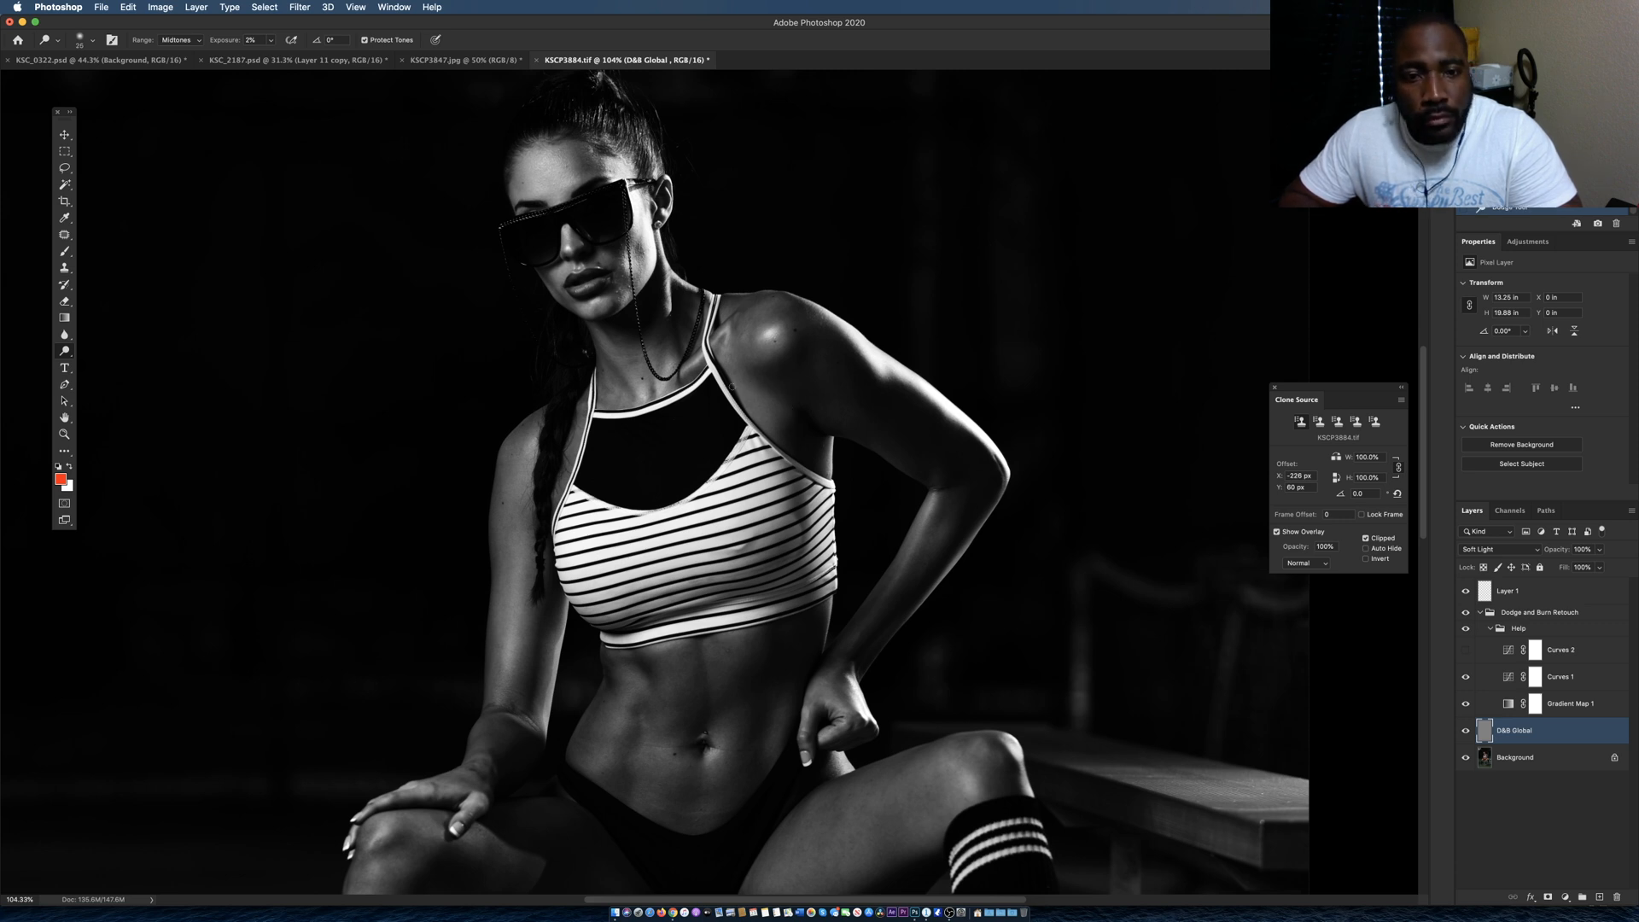
pyautogui.press('[')
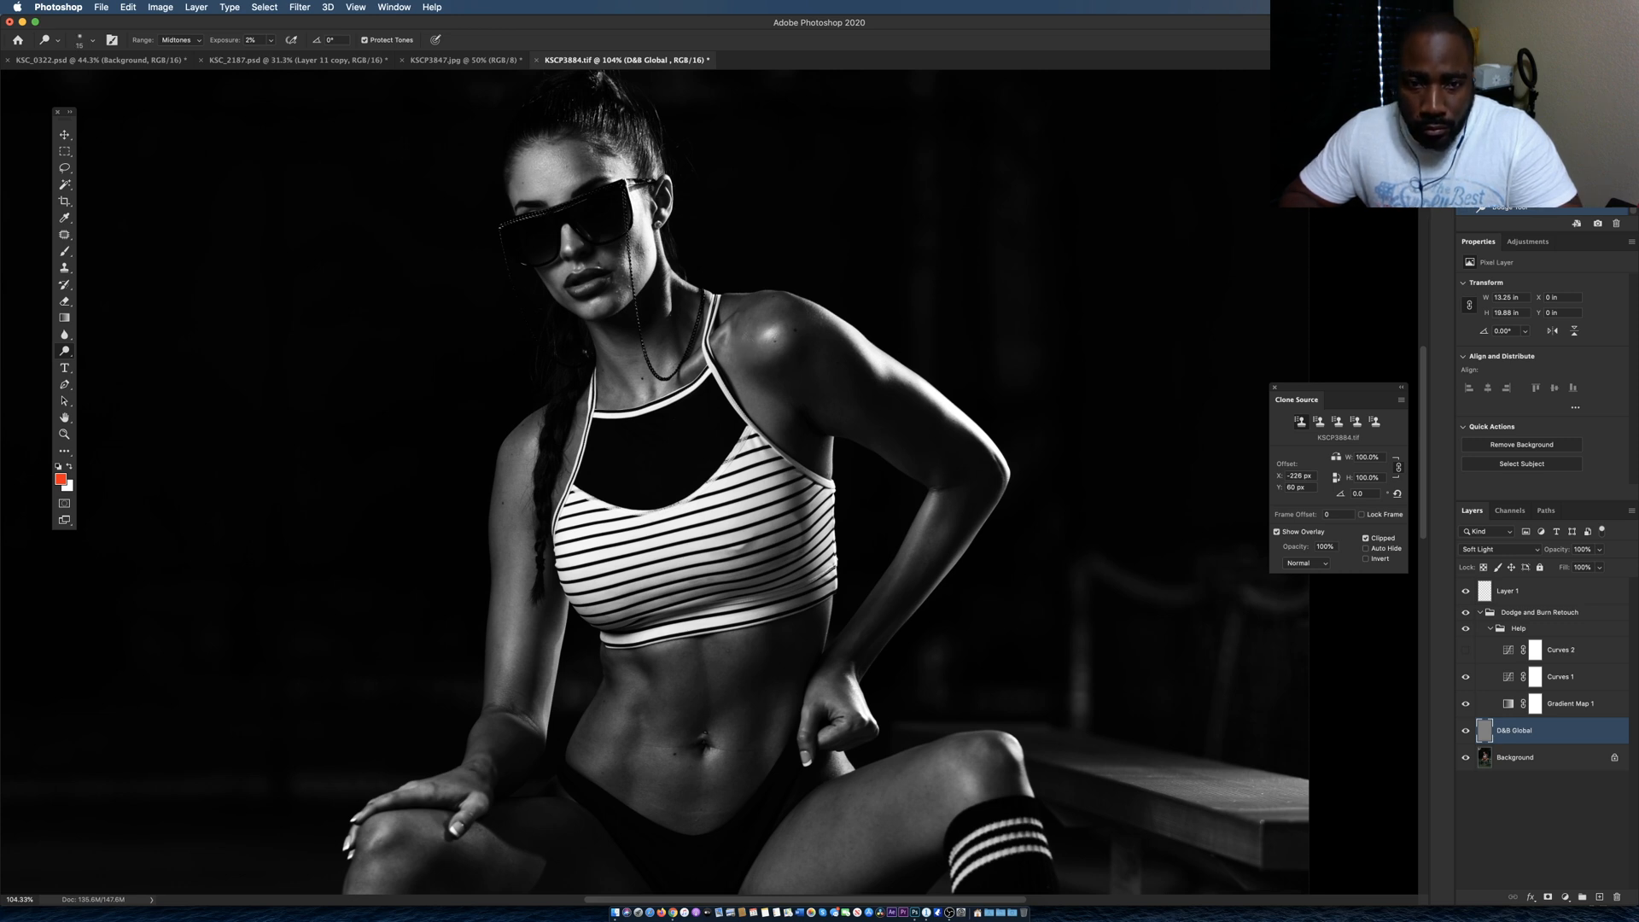
pyautogui.keyDown('alt'); pyautogui.click(746, 339); pyautogui.keyUp('alt')
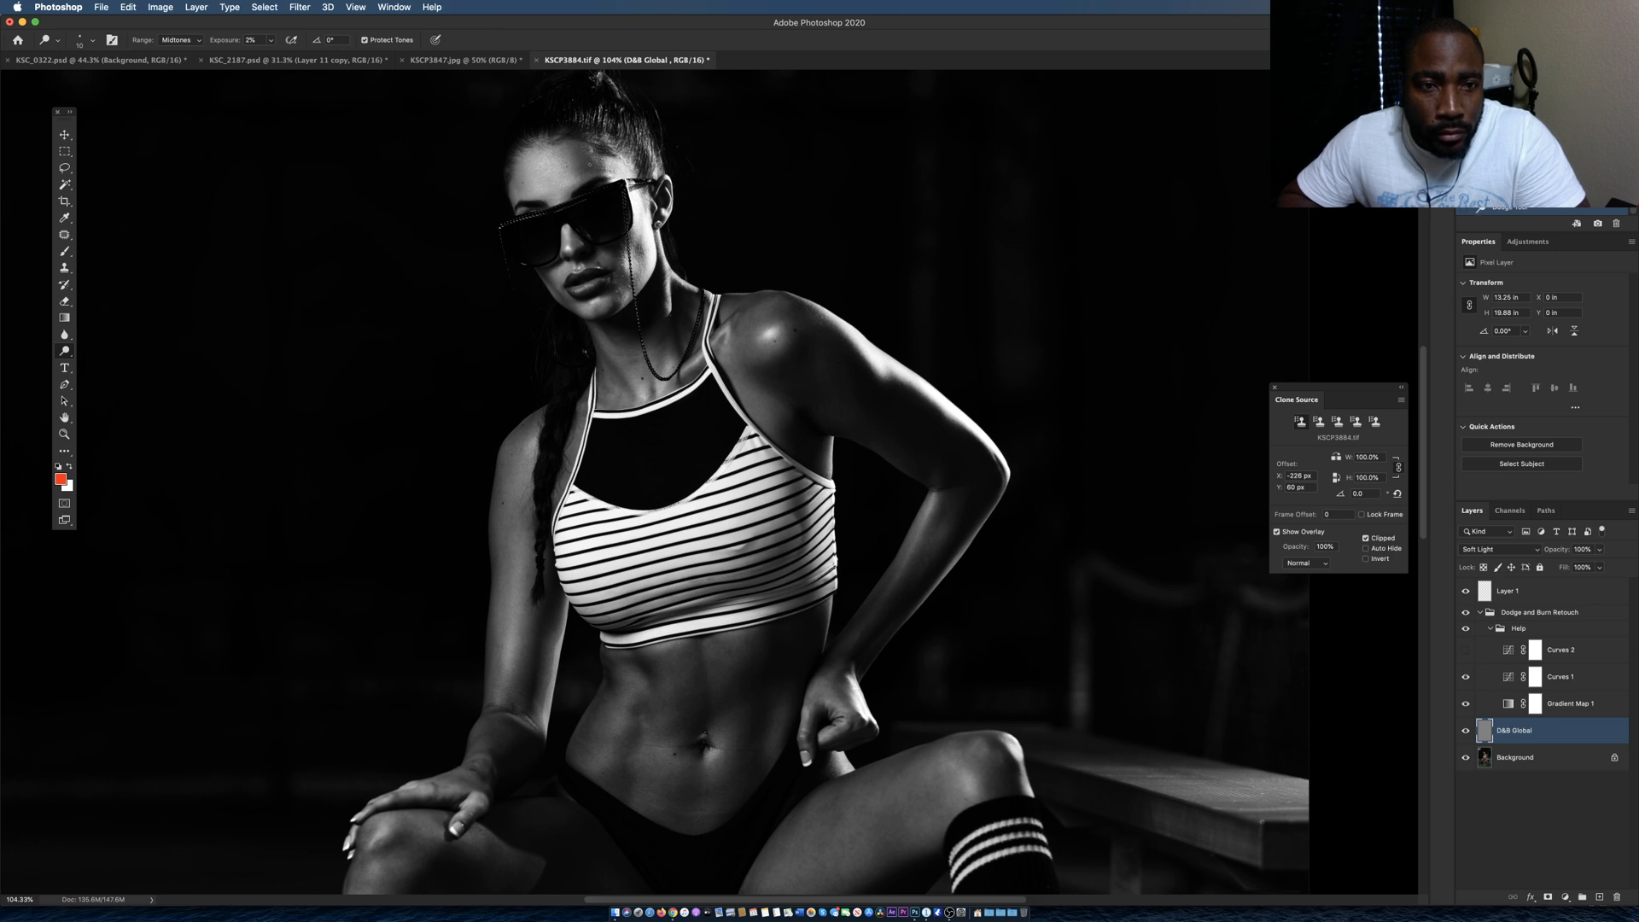
# Dodge and burn the small tonal patches on the forehead on D&B Global with a small brush.
pyautogui.keyDown('alt'); pyautogui.click(582, 158); pyautogui.keyUp('alt')
pyautogui.hotkey('shift', 'o')
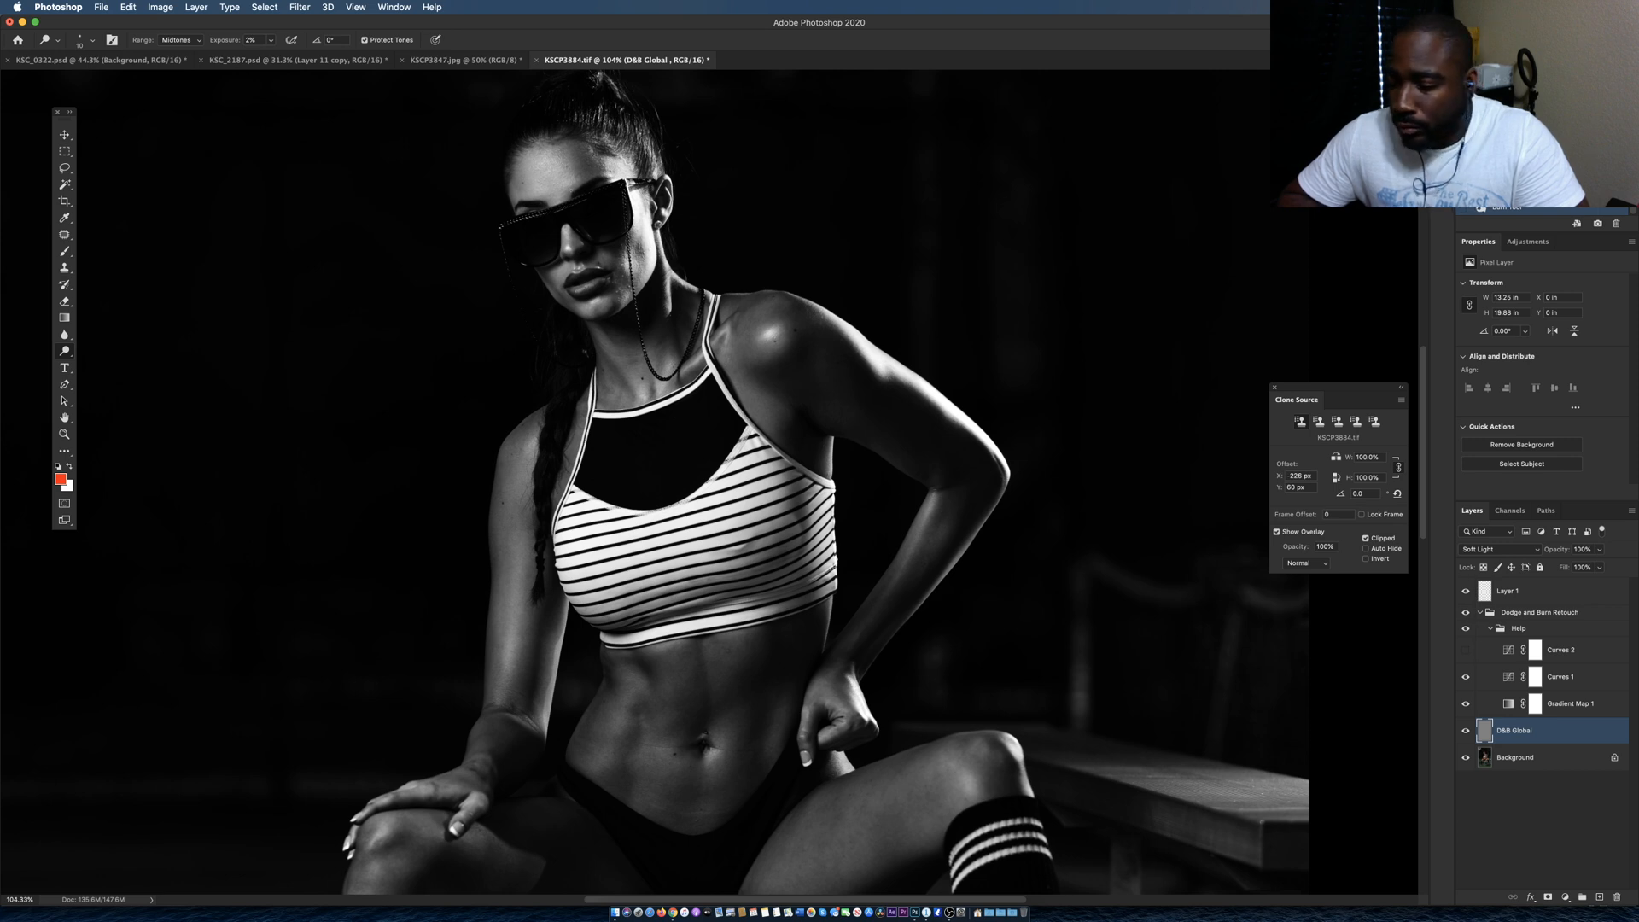
pyautogui.press(']')
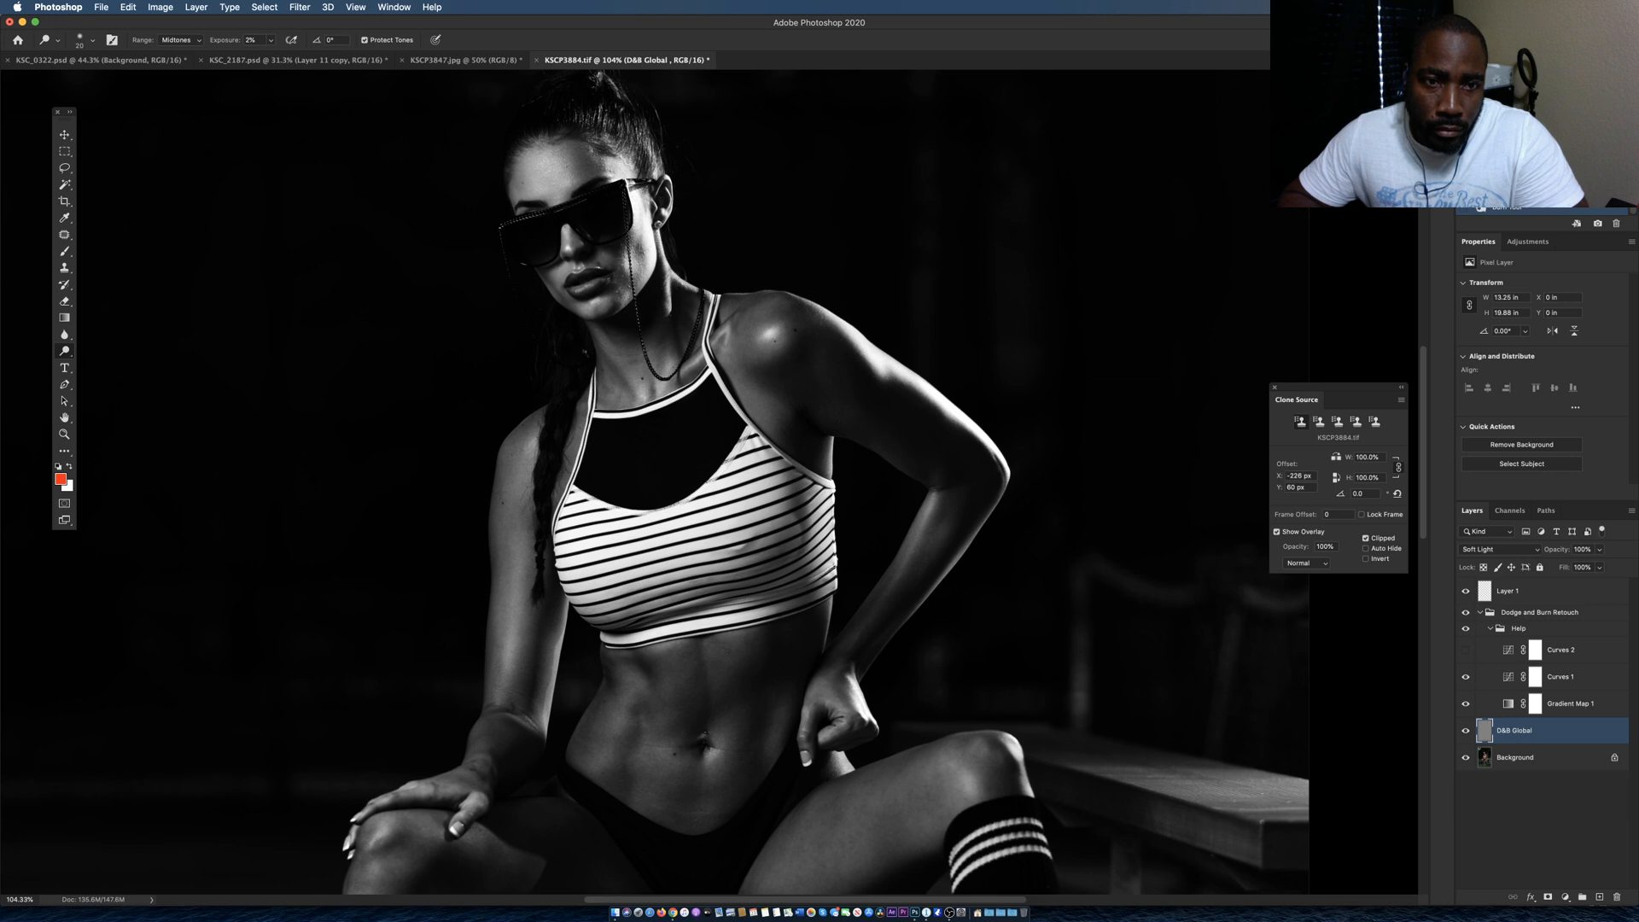
pyautogui.press('[')
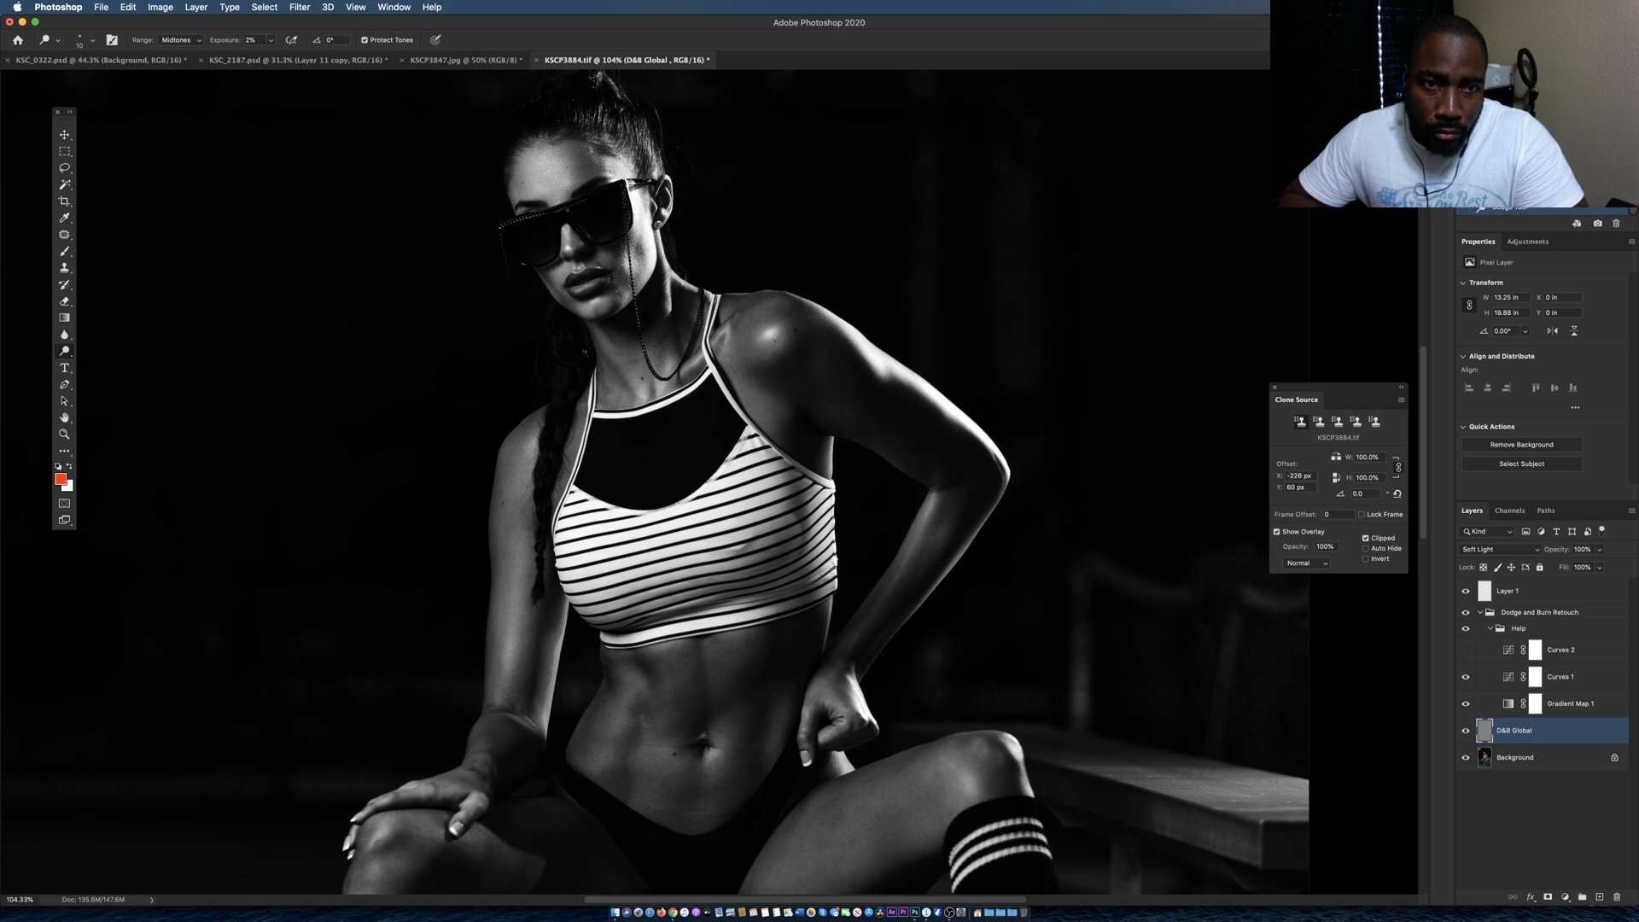
# Compare the black-and-white view of the face and upper body with D&B Global hidden and shown, leaving the layer visible.
pyautogui.click(1466, 732)
pyautogui.click(1465, 733)
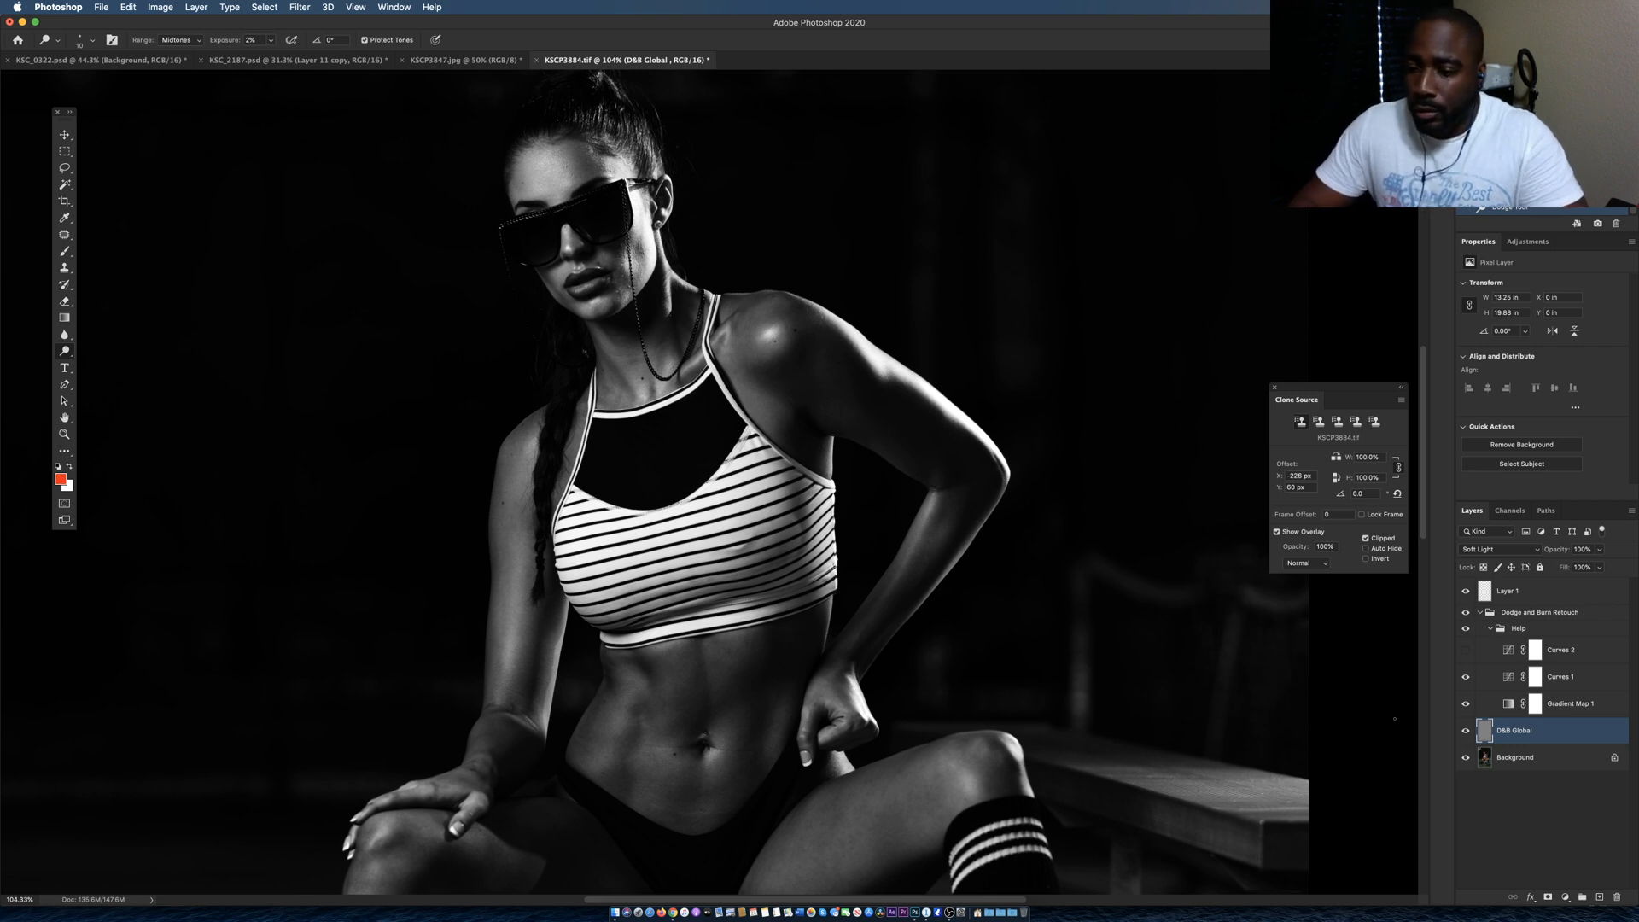
pyautogui.click(1465, 732)
pyautogui.click(1465, 733)
pyautogui.click(1464, 734)
pyautogui.click(1465, 732)
pyautogui.press(']')
pyautogui.press(']')
pyautogui.press(']')
pyautogui.press(']')
pyautogui.press(']')
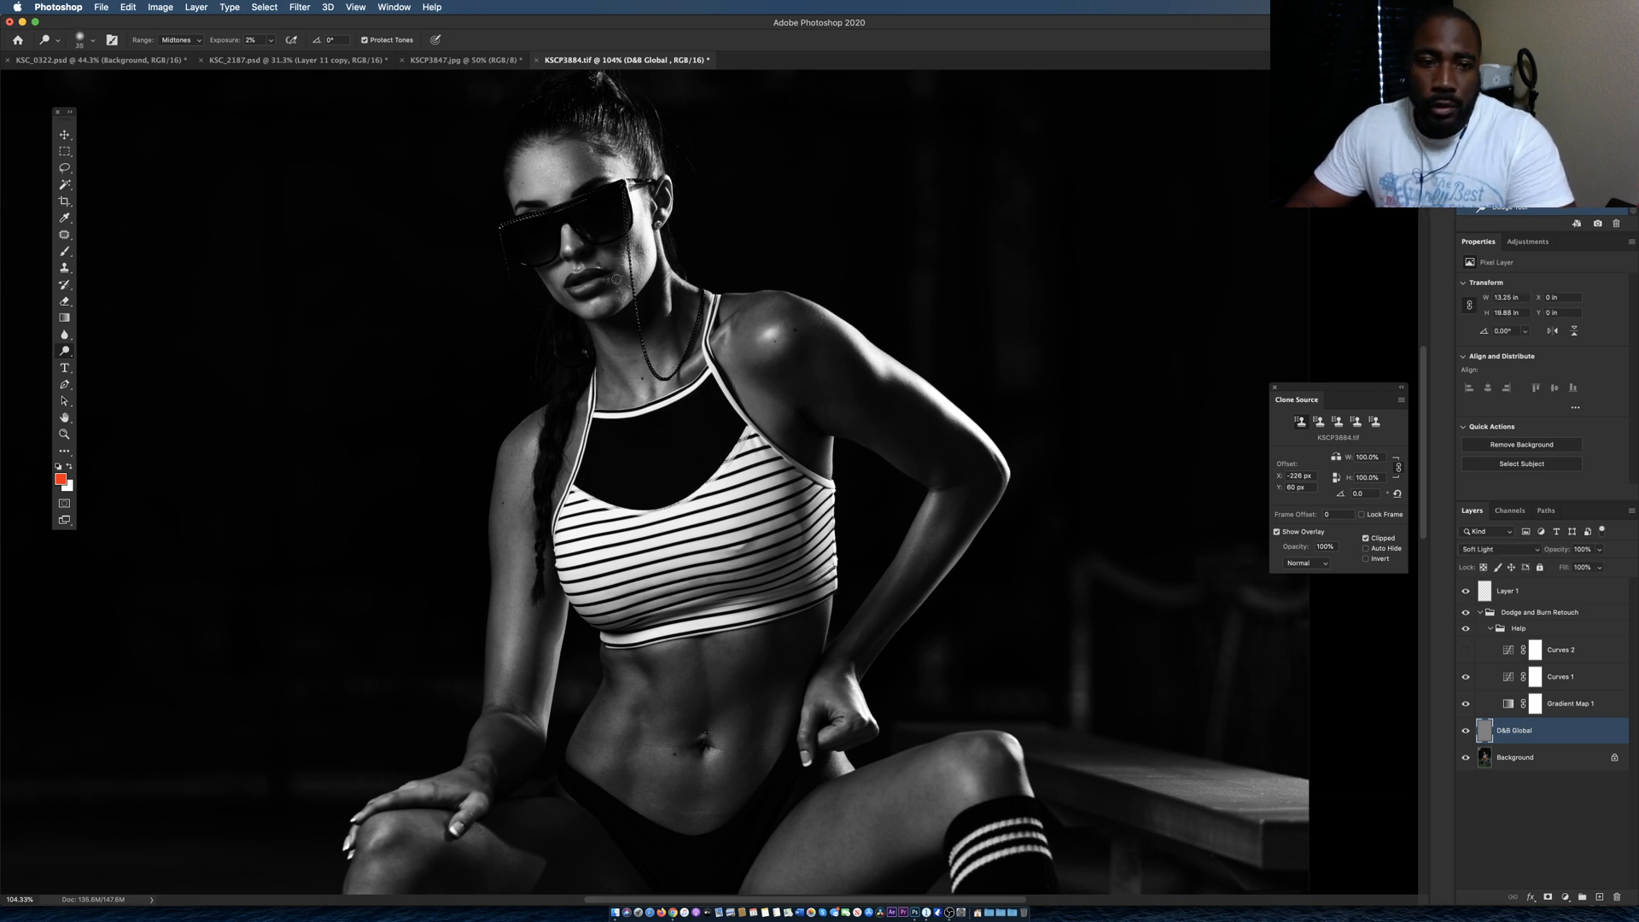
pyautogui.click(1468, 732)
pyautogui.click(1468, 732)
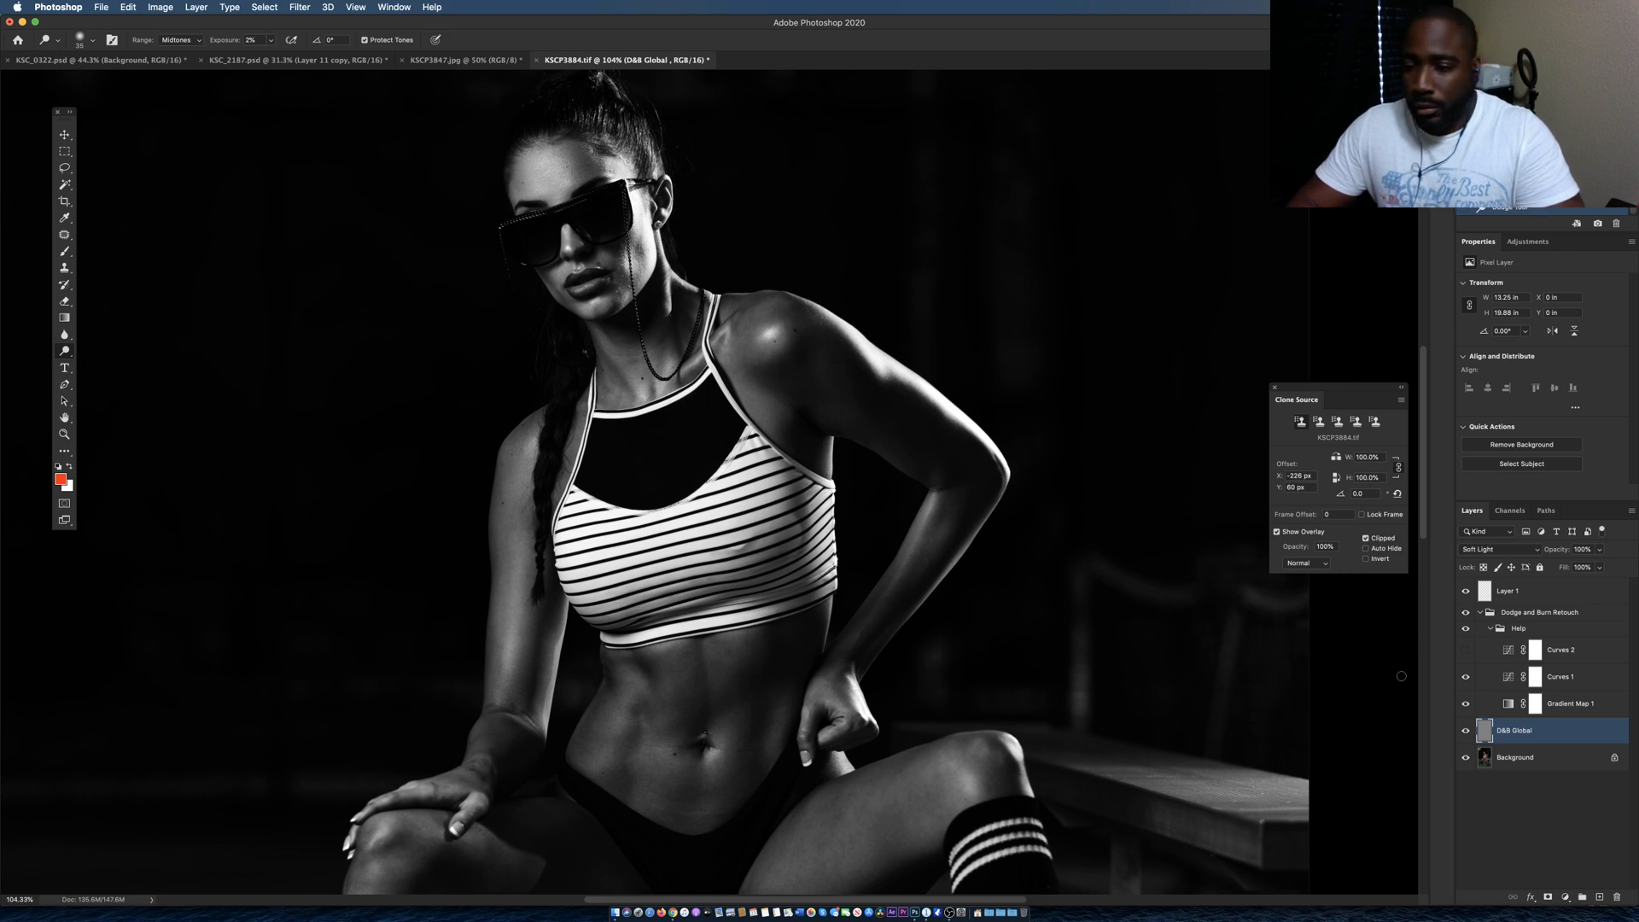
# Hide the Help group and compare the color view of the upper body with D&B Global hidden and shown, leaving the layer visible.
pyautogui.click(1466, 631)
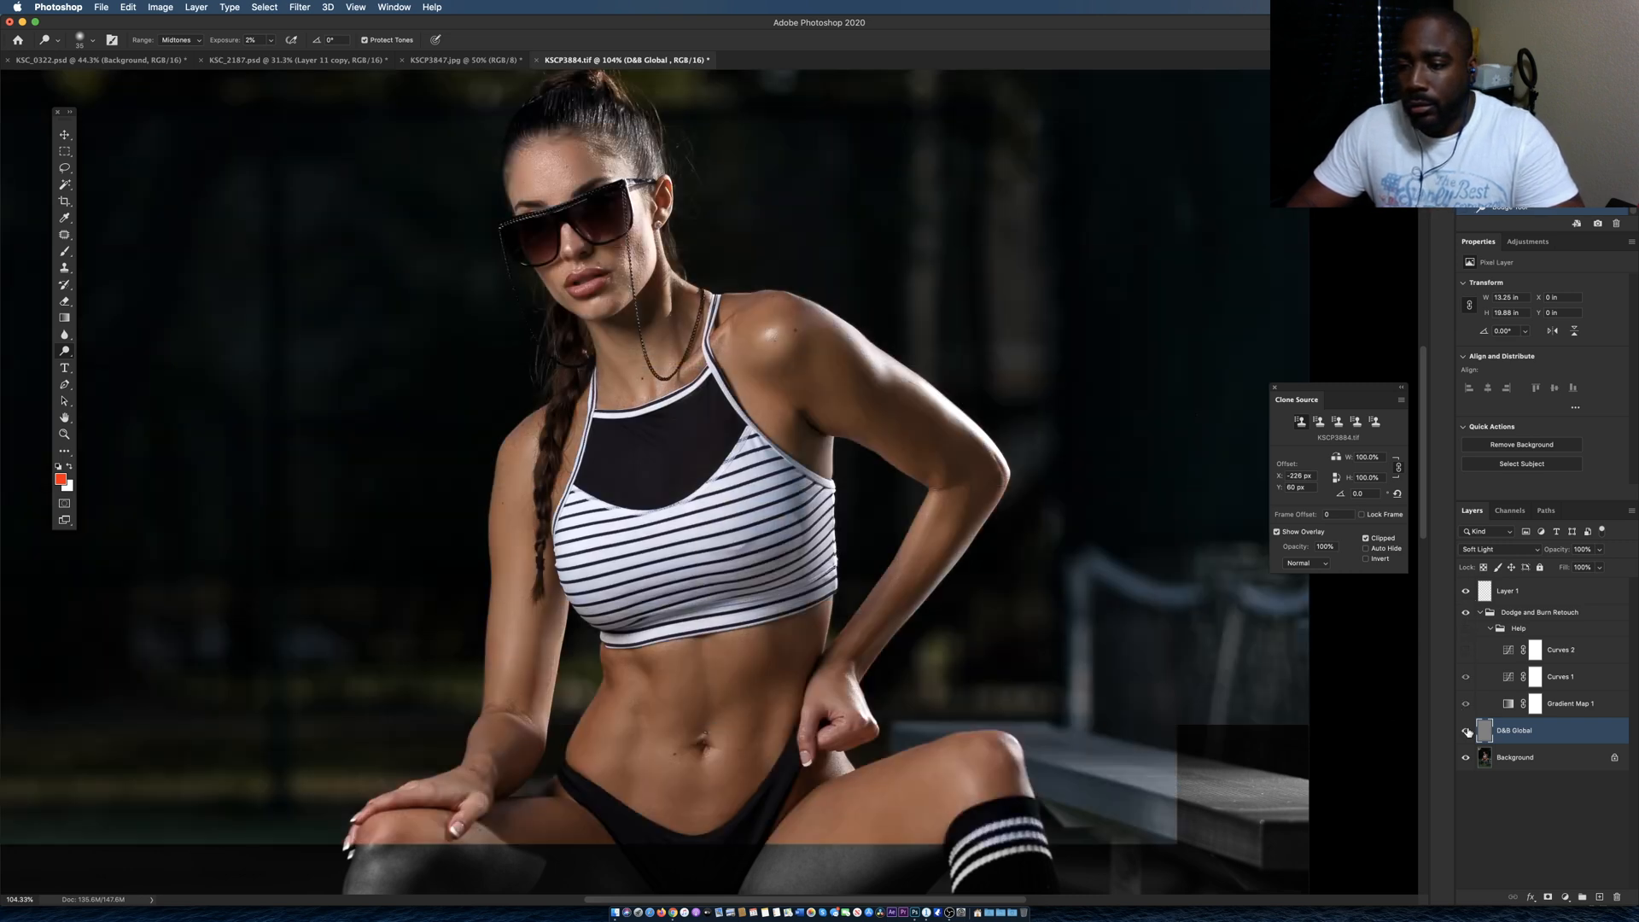
pyautogui.click(1467, 732)
pyautogui.click(1466, 732)
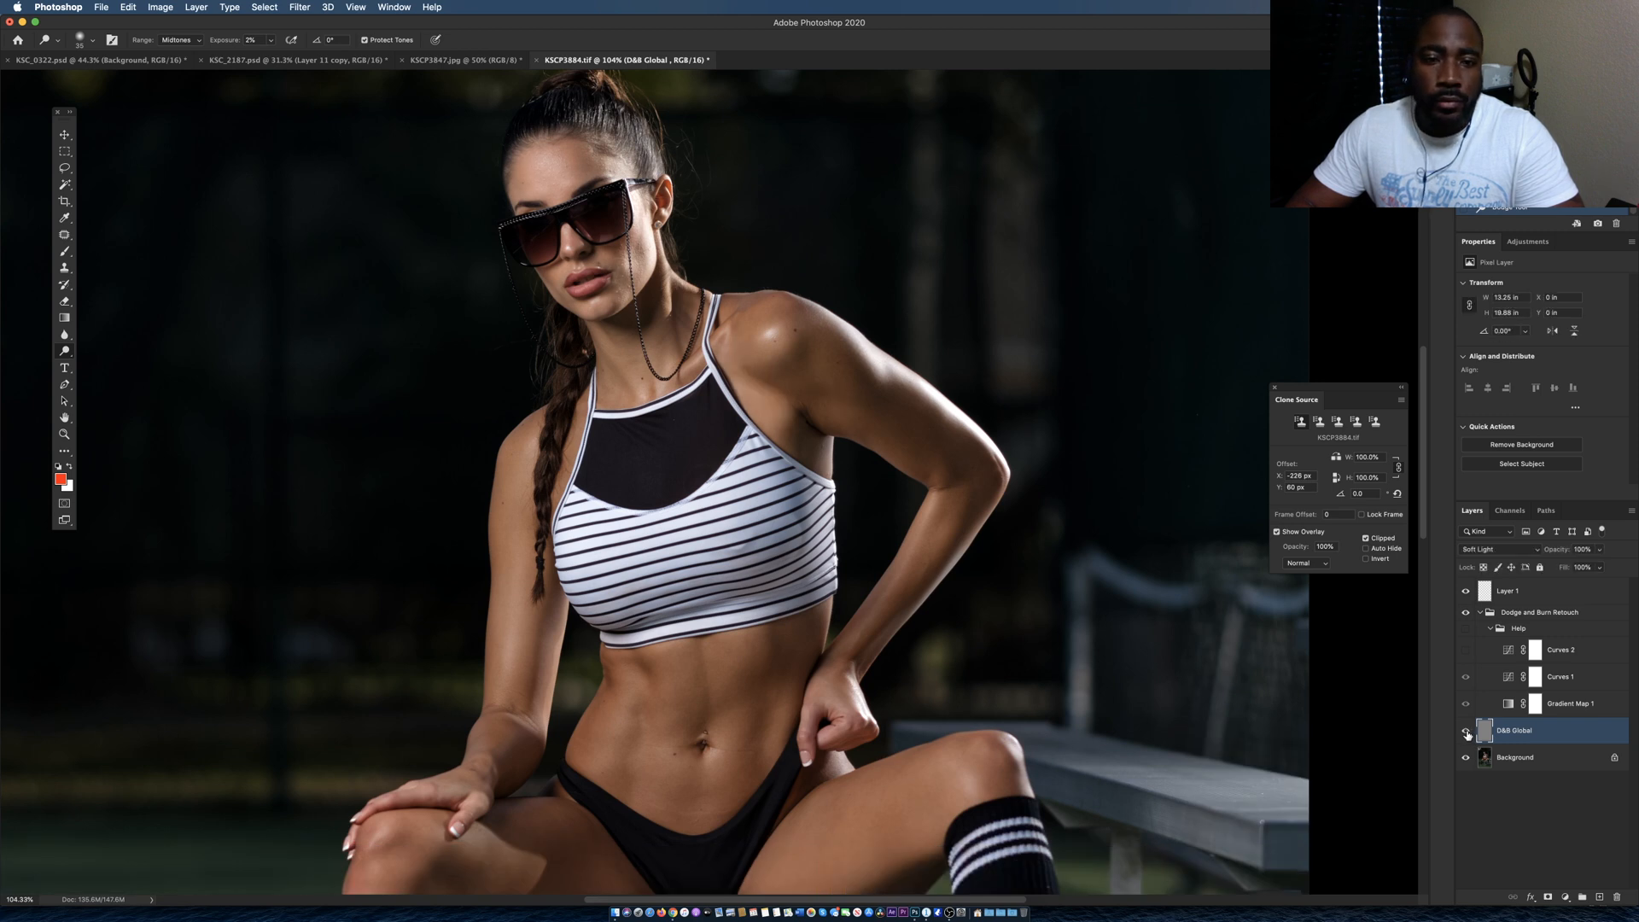
pyautogui.click(1467, 734)
pyautogui.click(1467, 732)
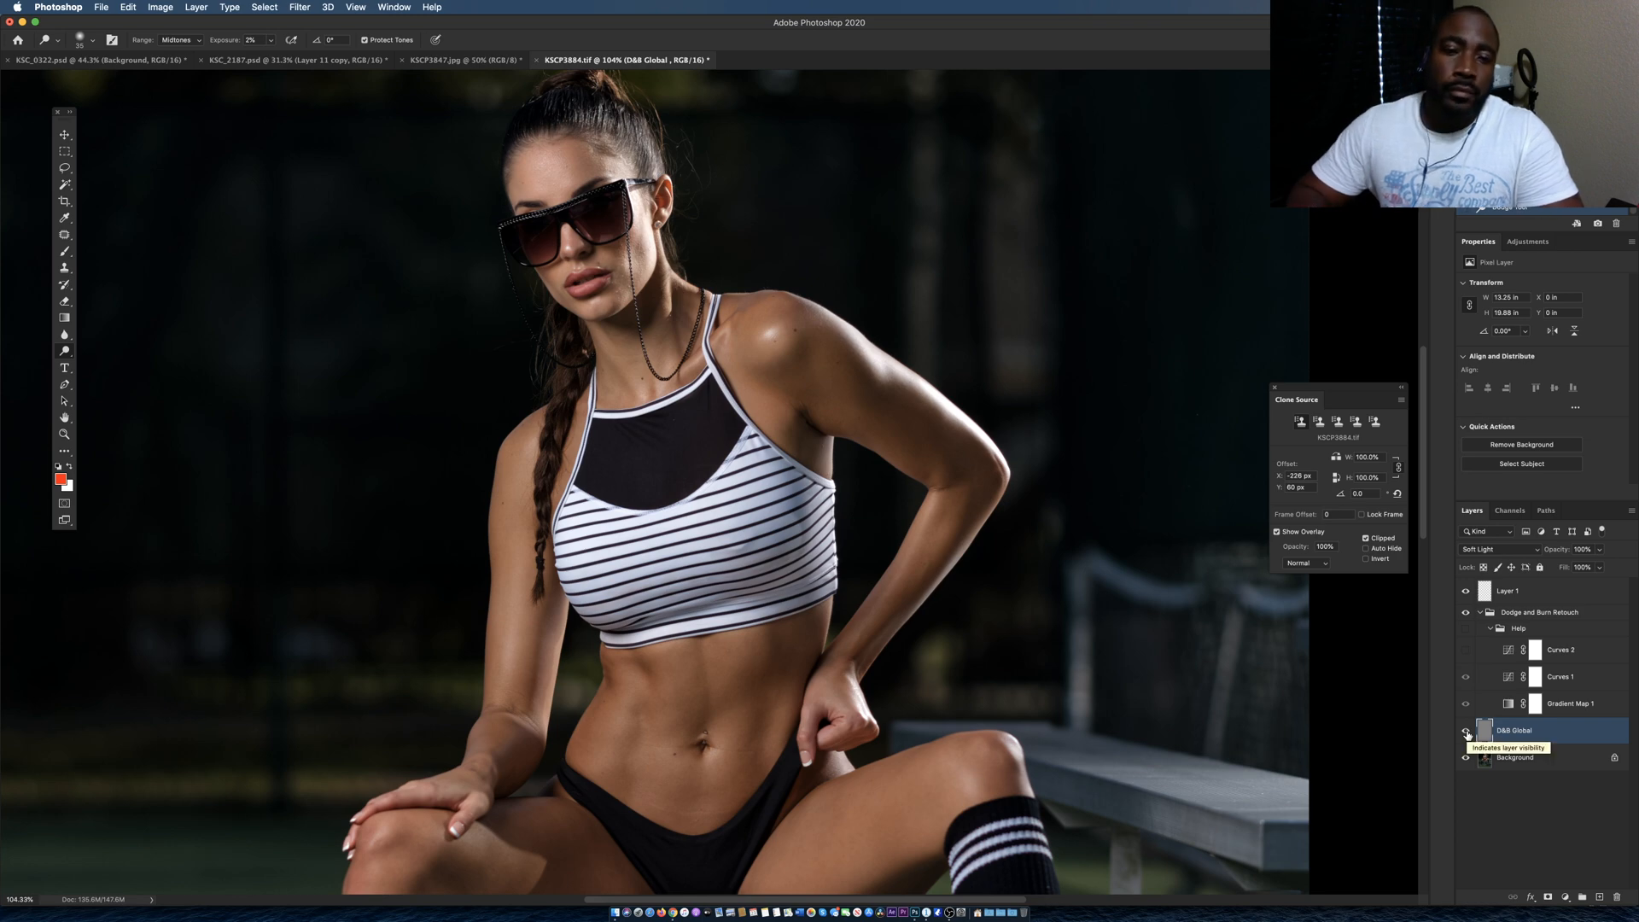
# Show the Help group again and use a larger brush to dodge and burn the middle of the thigh below the hand on the hip.
pyautogui.press('super+0')
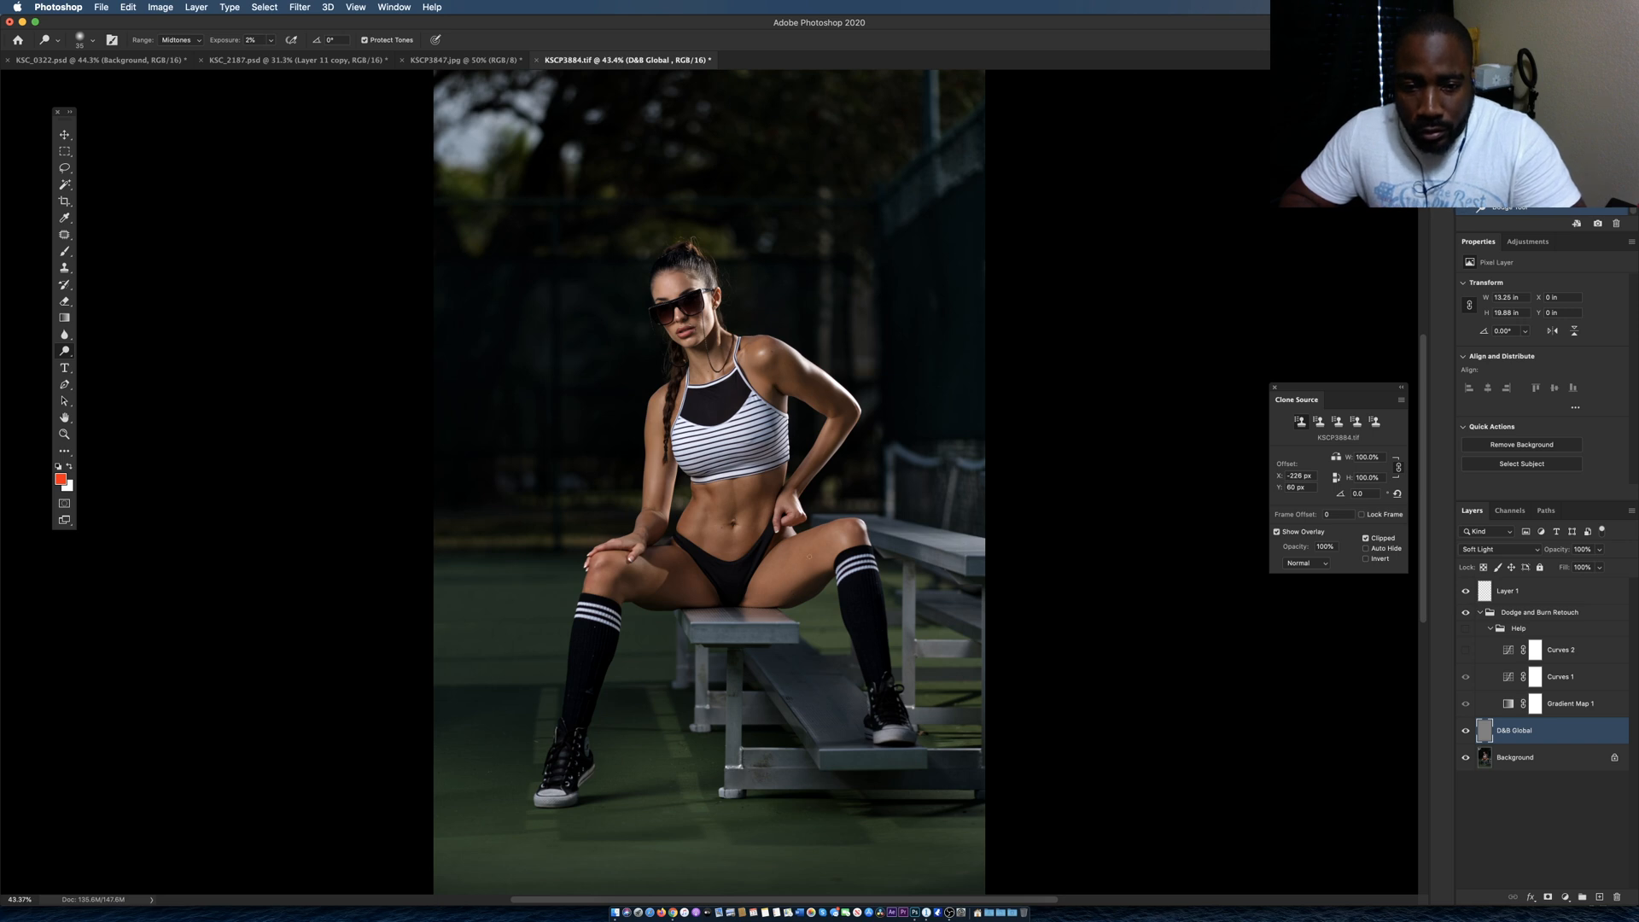
pyautogui.click(1466, 628)
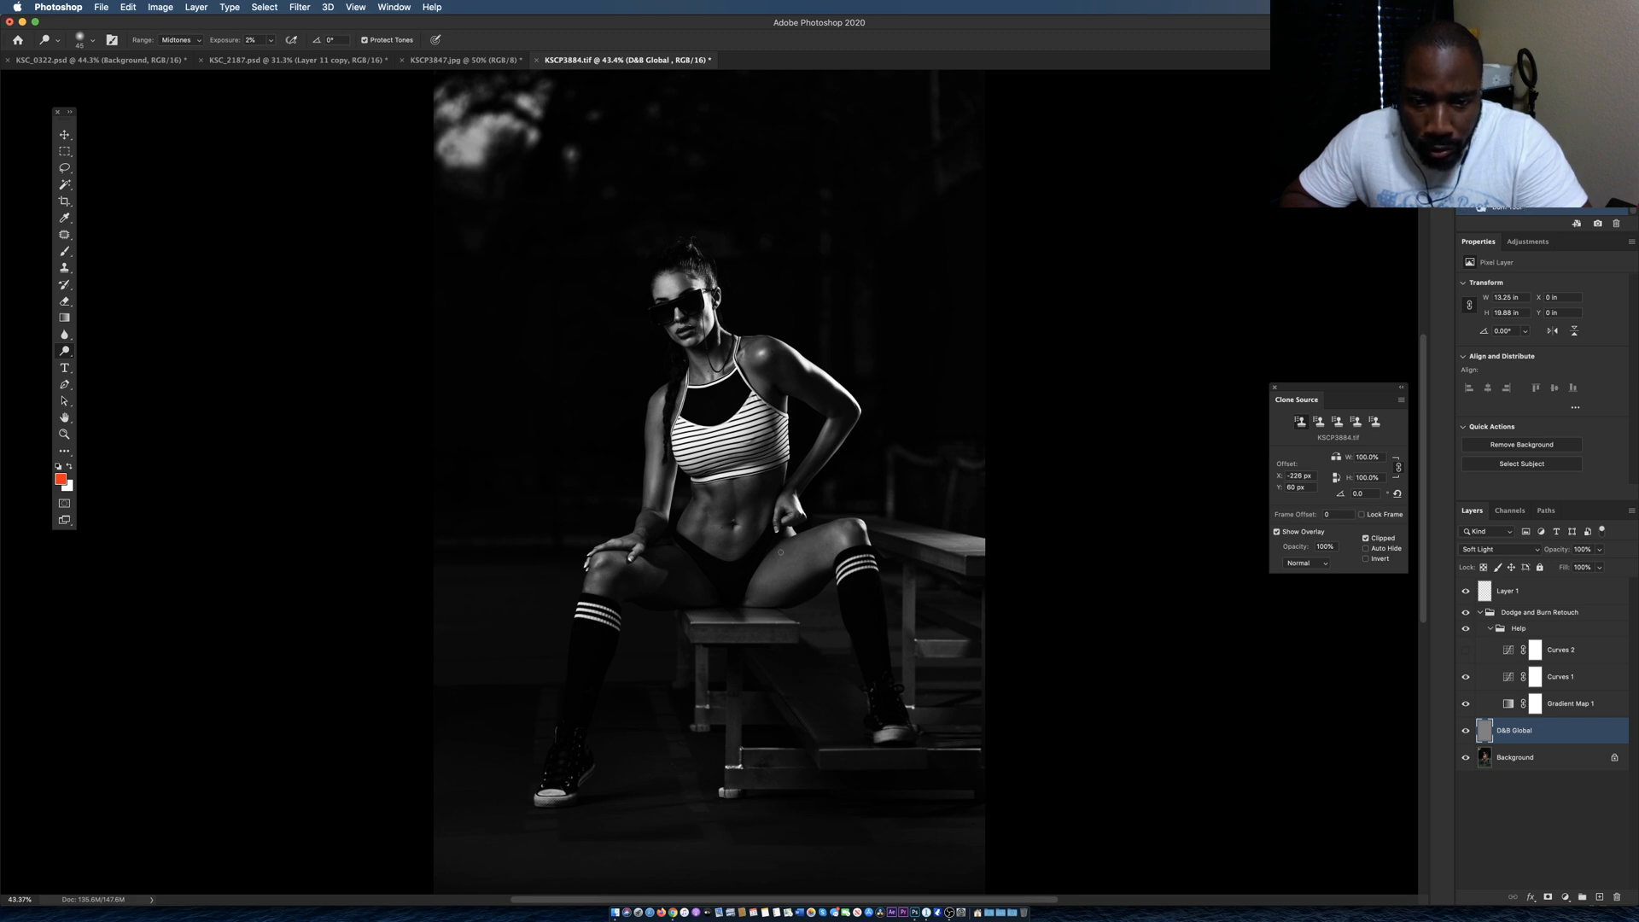
pyautogui.press('[')
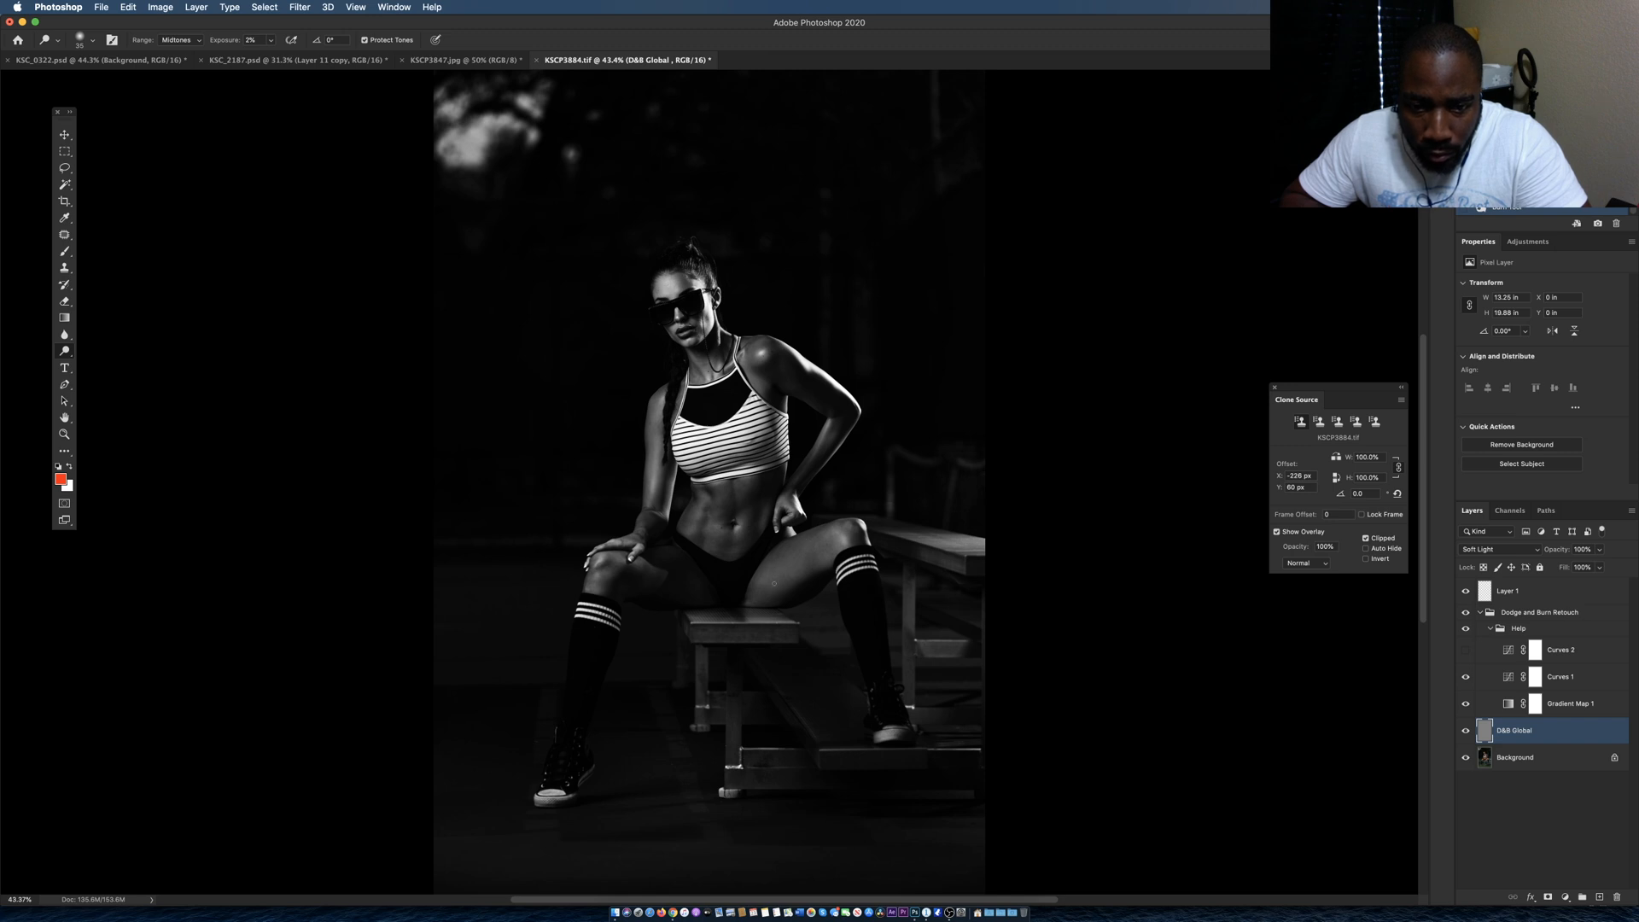
pyautogui.press(']')
pyautogui.press(']')
pyautogui.press(']')
pyautogui.press(']')
pyautogui.press(']')
pyautogui.moveTo(791, 573)
pyautogui.keyDown('alt'); pyautogui.mouseDown()
pyautogui.moveTo(813, 569)
pyautogui.moveTo(799, 559)
pyautogui.mouseUp(); pyautogui.keyUp('alt')
pyautogui.press(']')
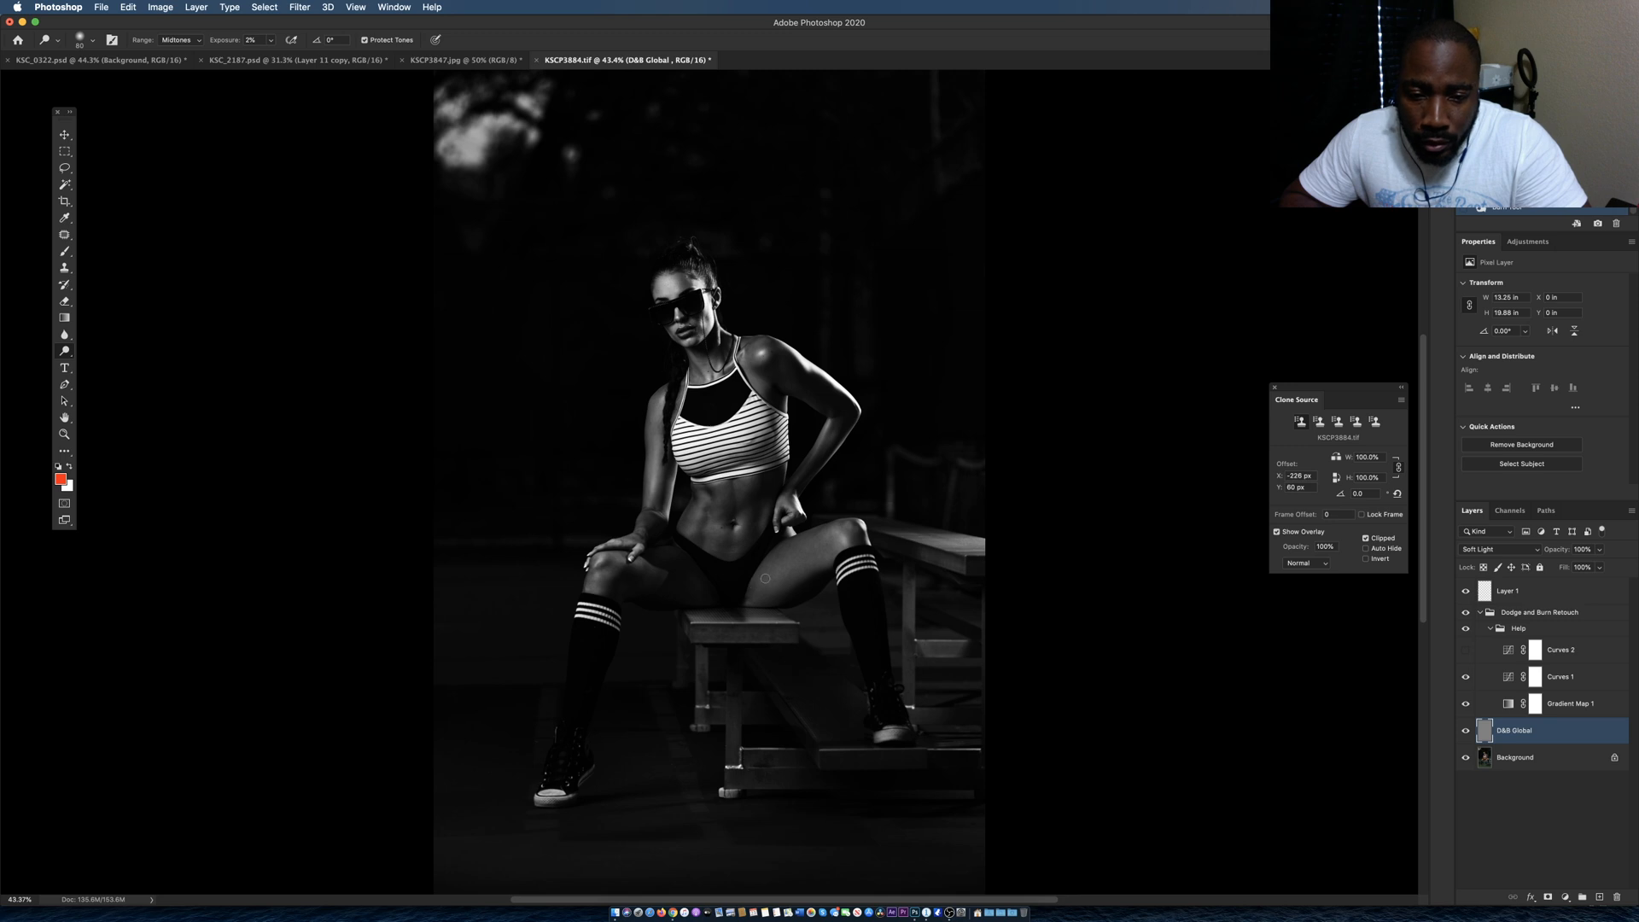
# Reduce the brush size and dodge and burn along the same thigh from the bench toward the knee on D&B Global.
pyautogui.press('[')
pyautogui.press('[')
pyautogui.press('[')
pyautogui.press('[')
pyautogui.press('[')
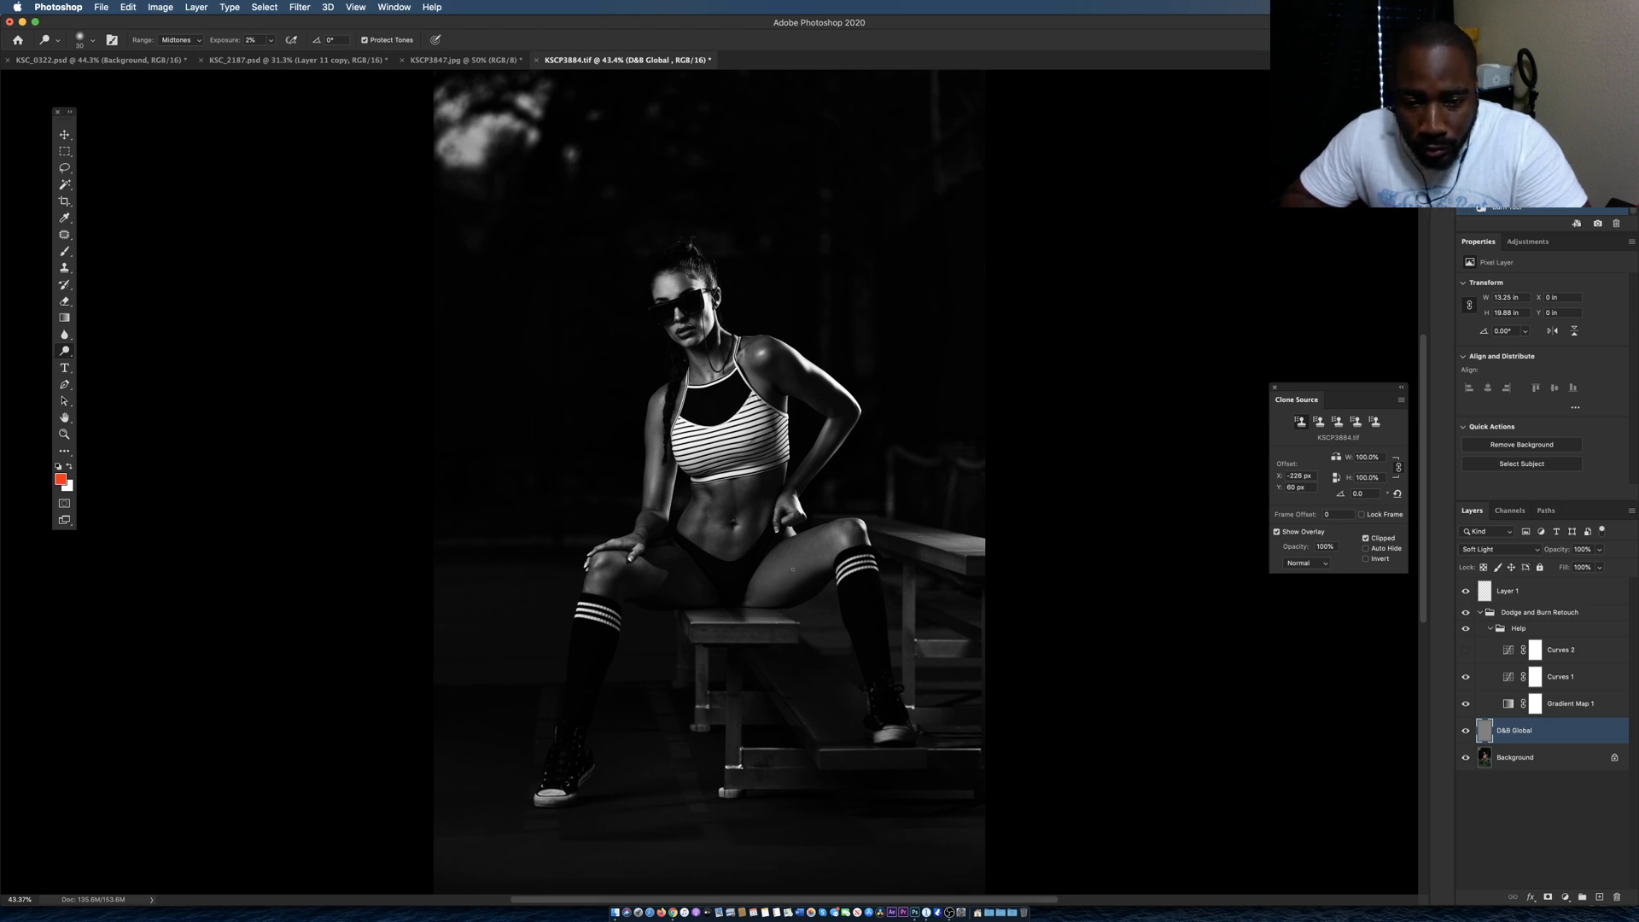
pyautogui.keyDown('alt'); pyautogui.moveTo(783, 598); pyautogui.dragTo(815, 565); pyautogui.keyUp('alt')
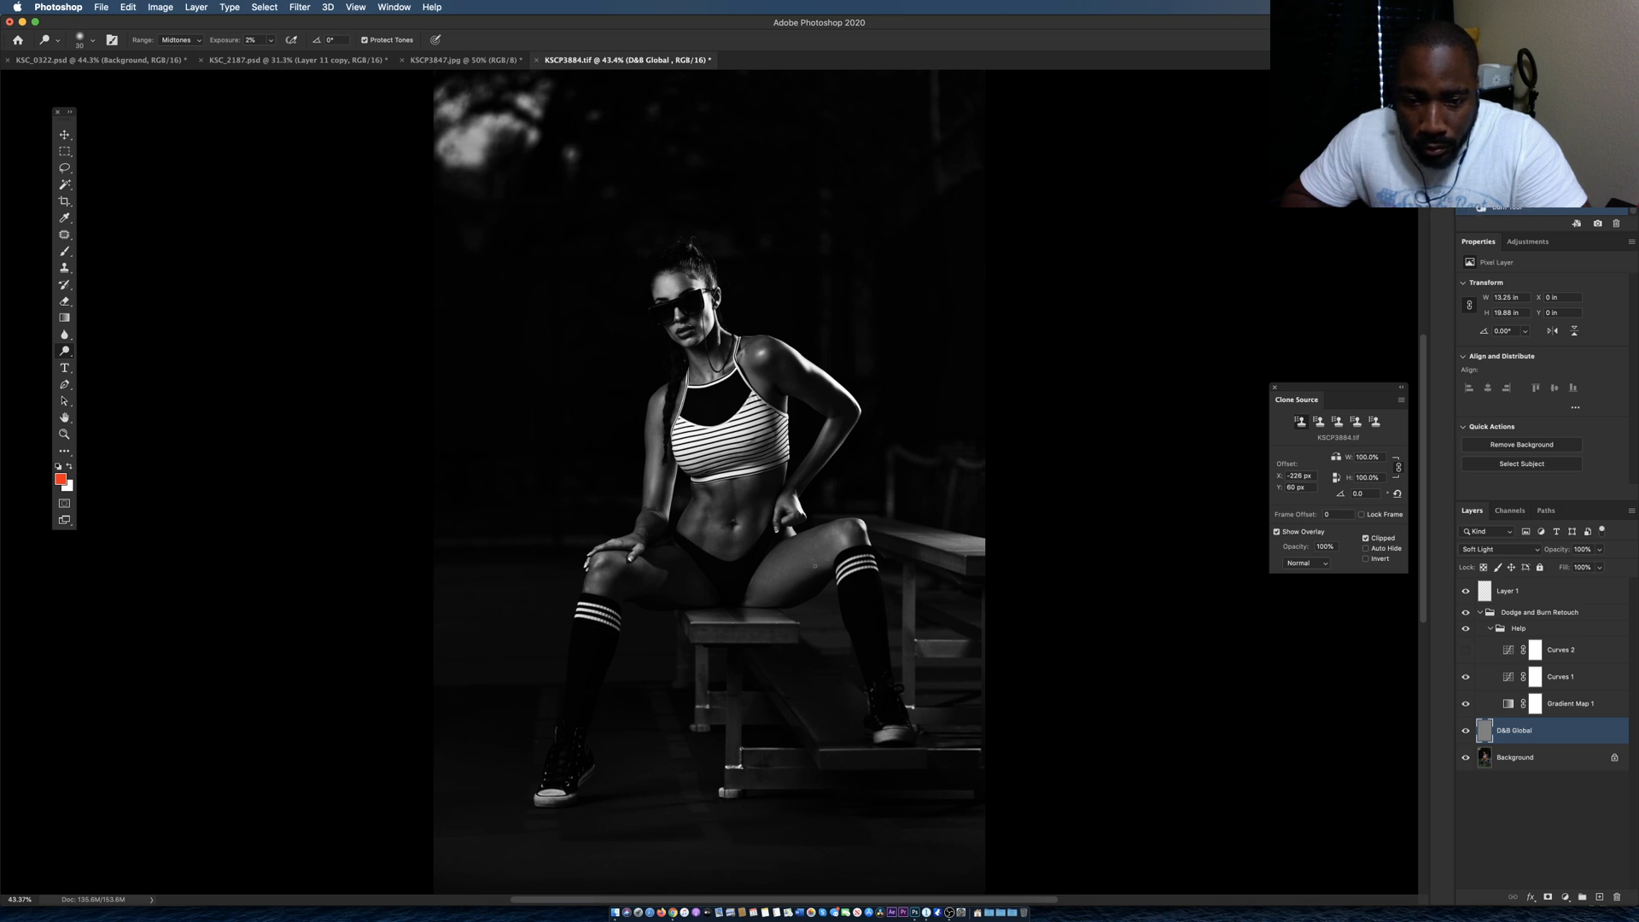
pyautogui.moveTo(829, 556)
pyautogui.keyDown('alt'); pyautogui.mouseDown()
pyautogui.moveTo(813, 581)
pyautogui.moveTo(819, 556)
pyautogui.moveTo(768, 580)
pyautogui.mouseUp(); pyautogui.keyUp('alt')
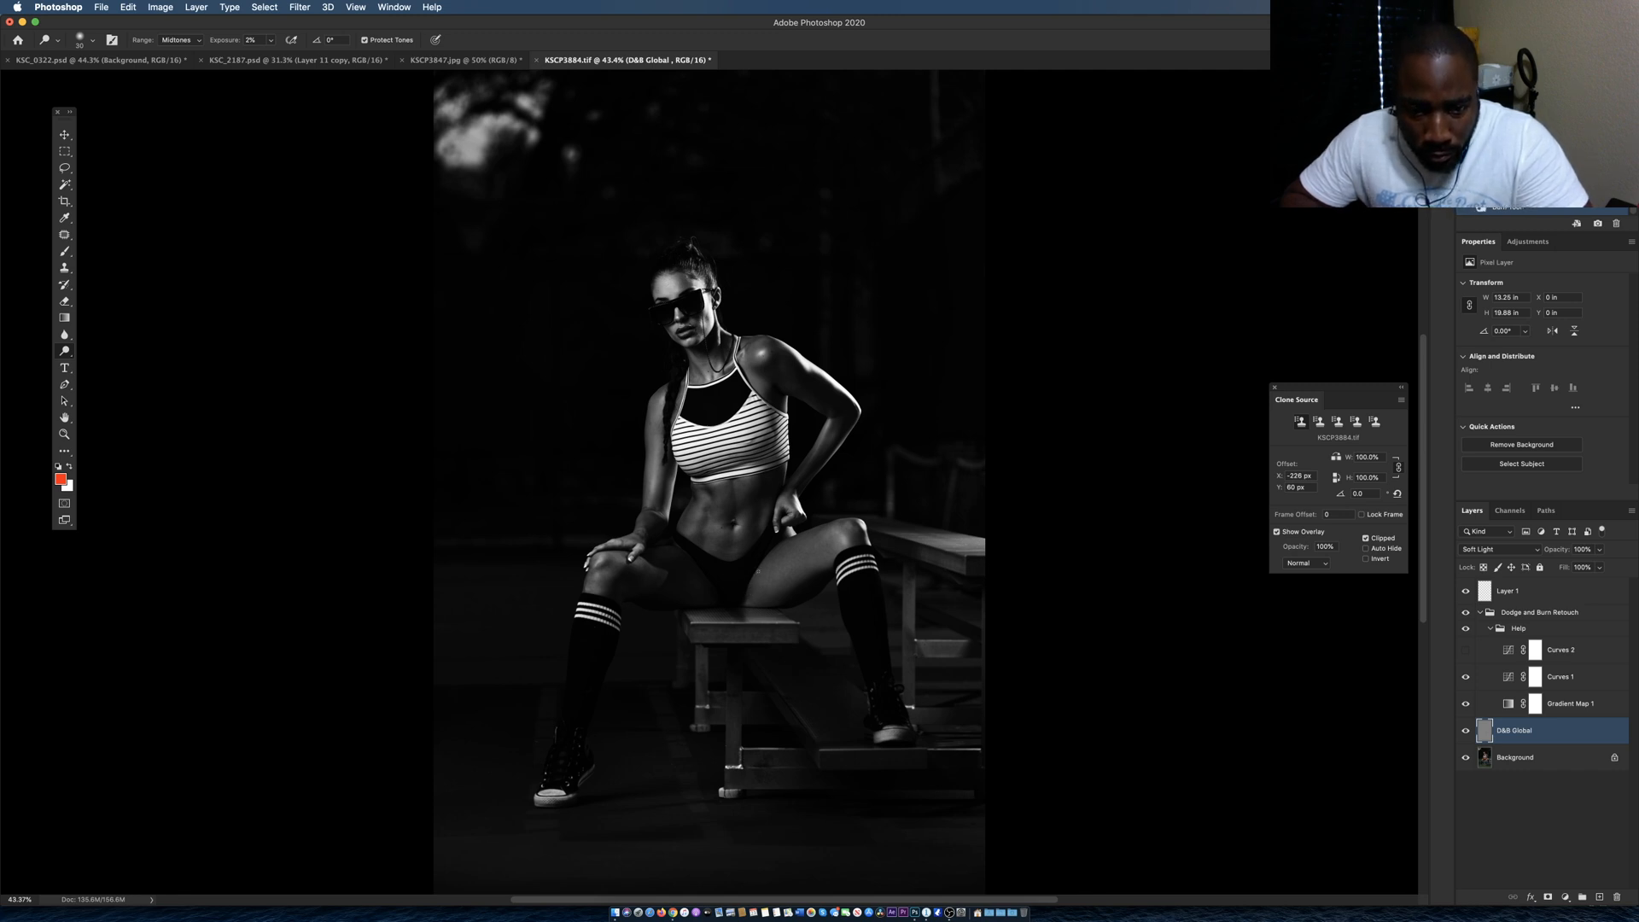
pyautogui.keyDown('alt'); pyautogui.click(777, 565); pyautogui.keyUp('alt')
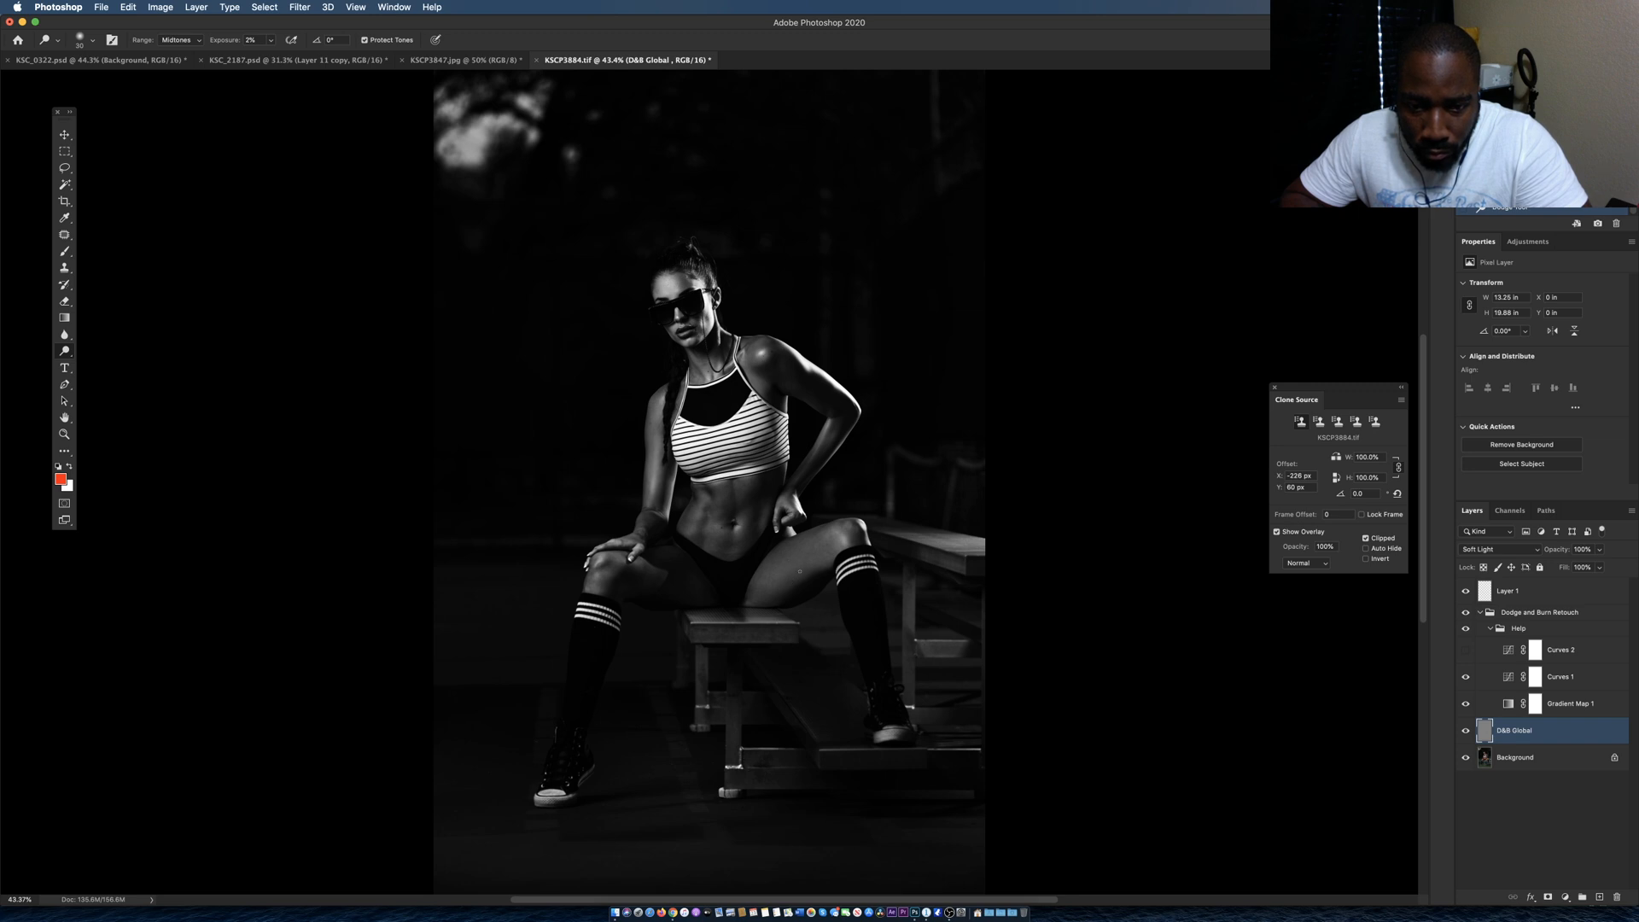
pyautogui.keyDown('alt'); pyautogui.click(794, 565); pyautogui.keyUp('alt')
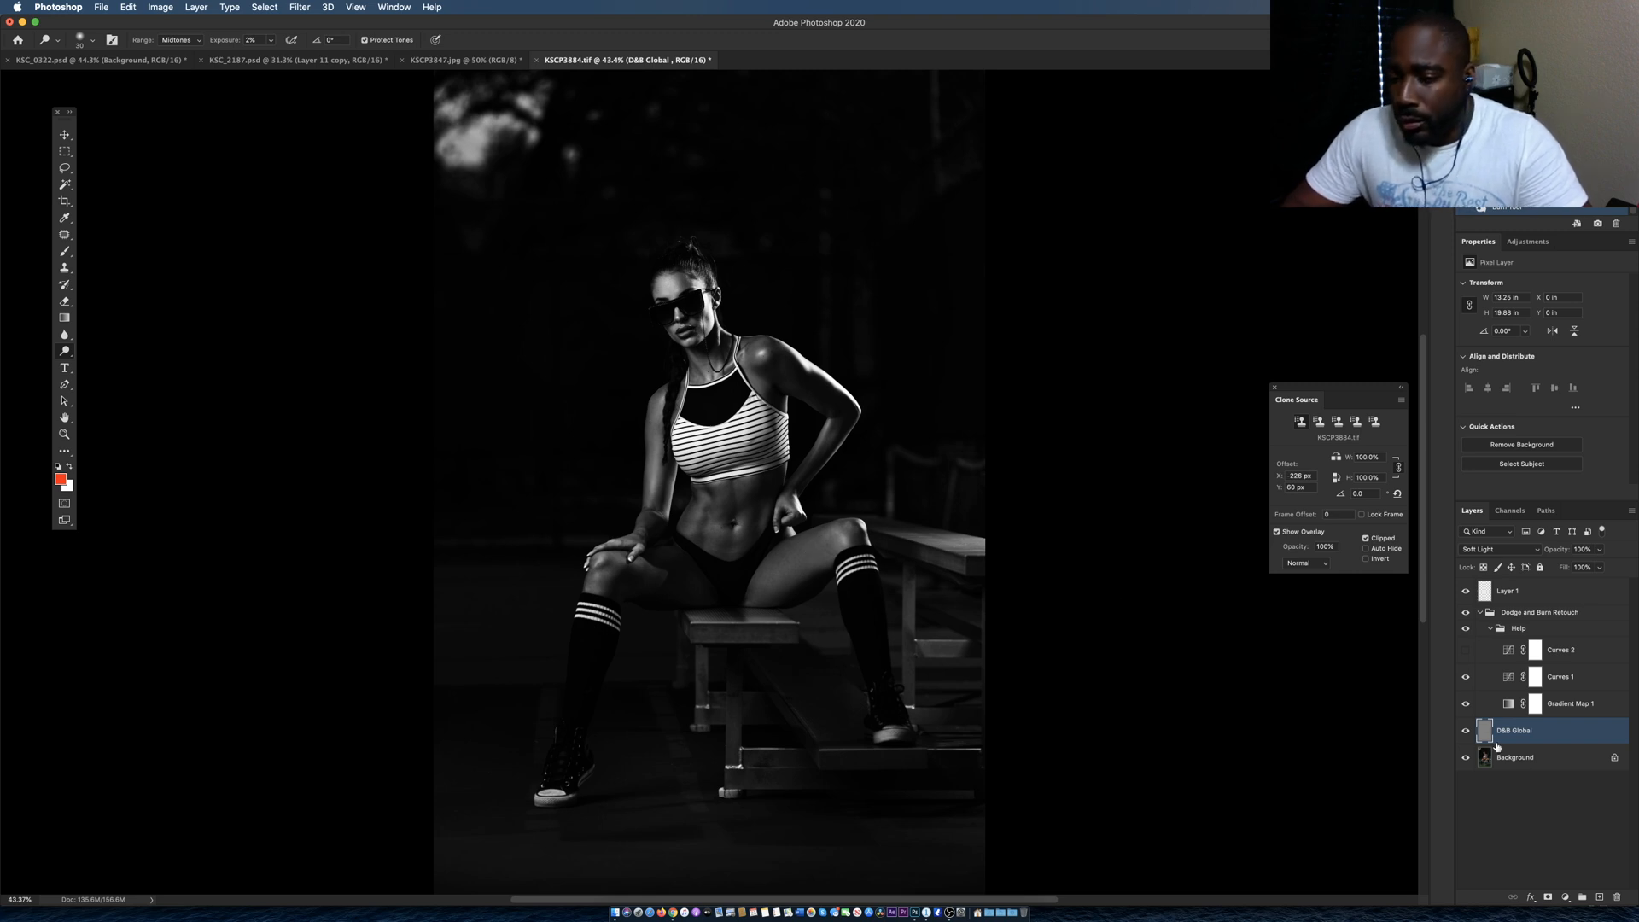
# Compare the whole black-and-white portrait with D&B Global hidden and shown, leaving the layer visible.
pyautogui.click(1467, 732)
pyautogui.click(1466, 733)
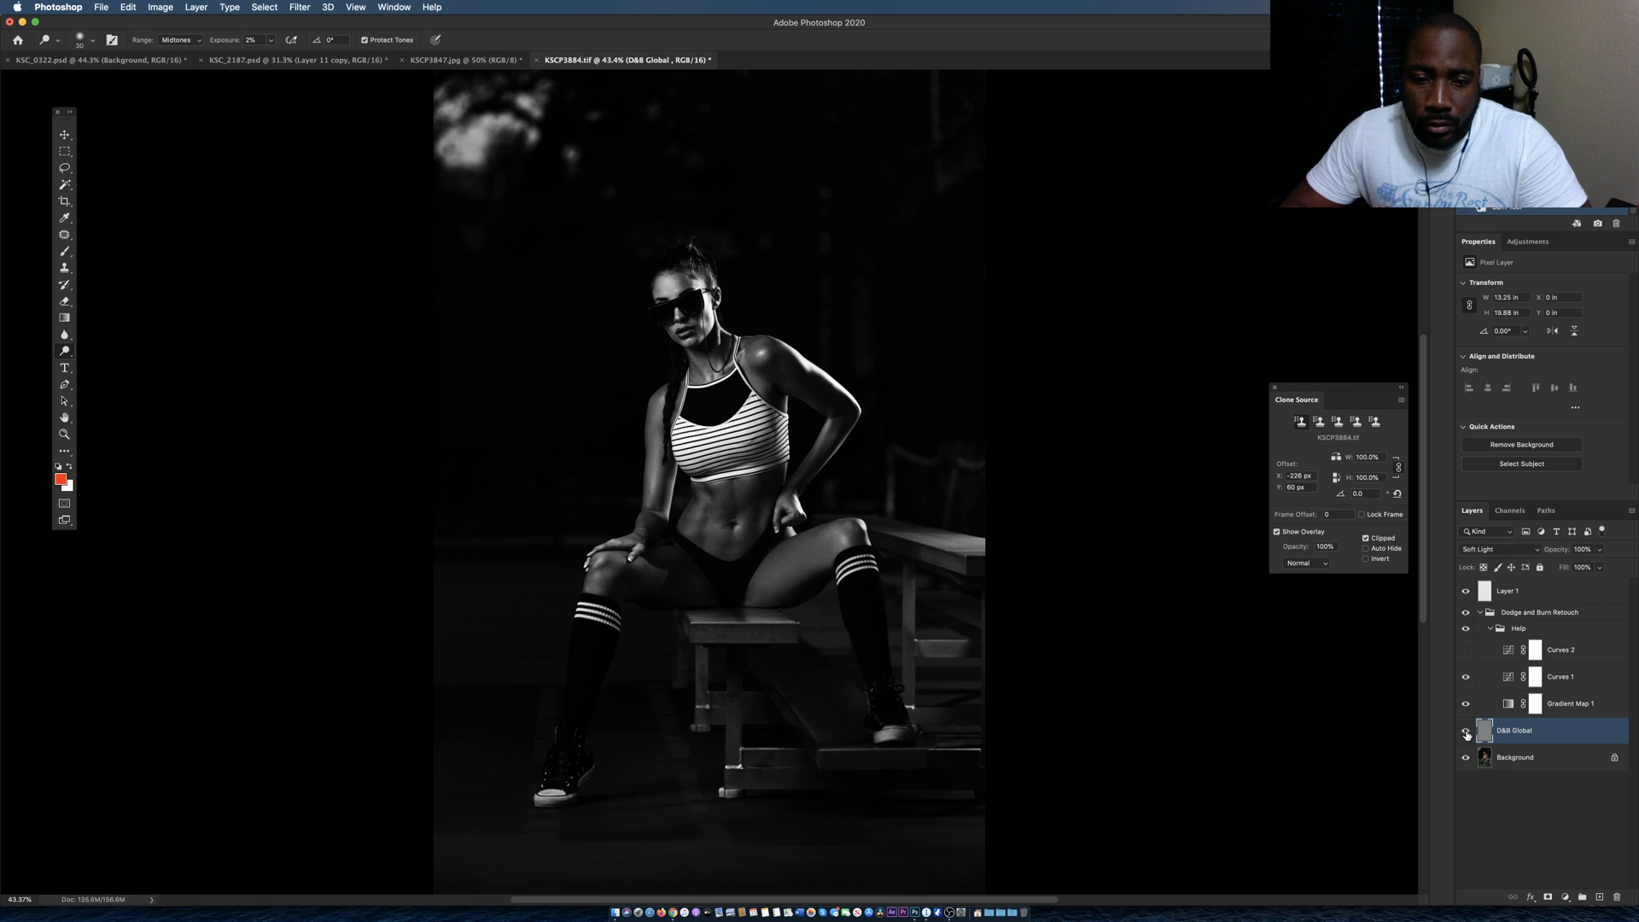
pyautogui.click(1466, 733)
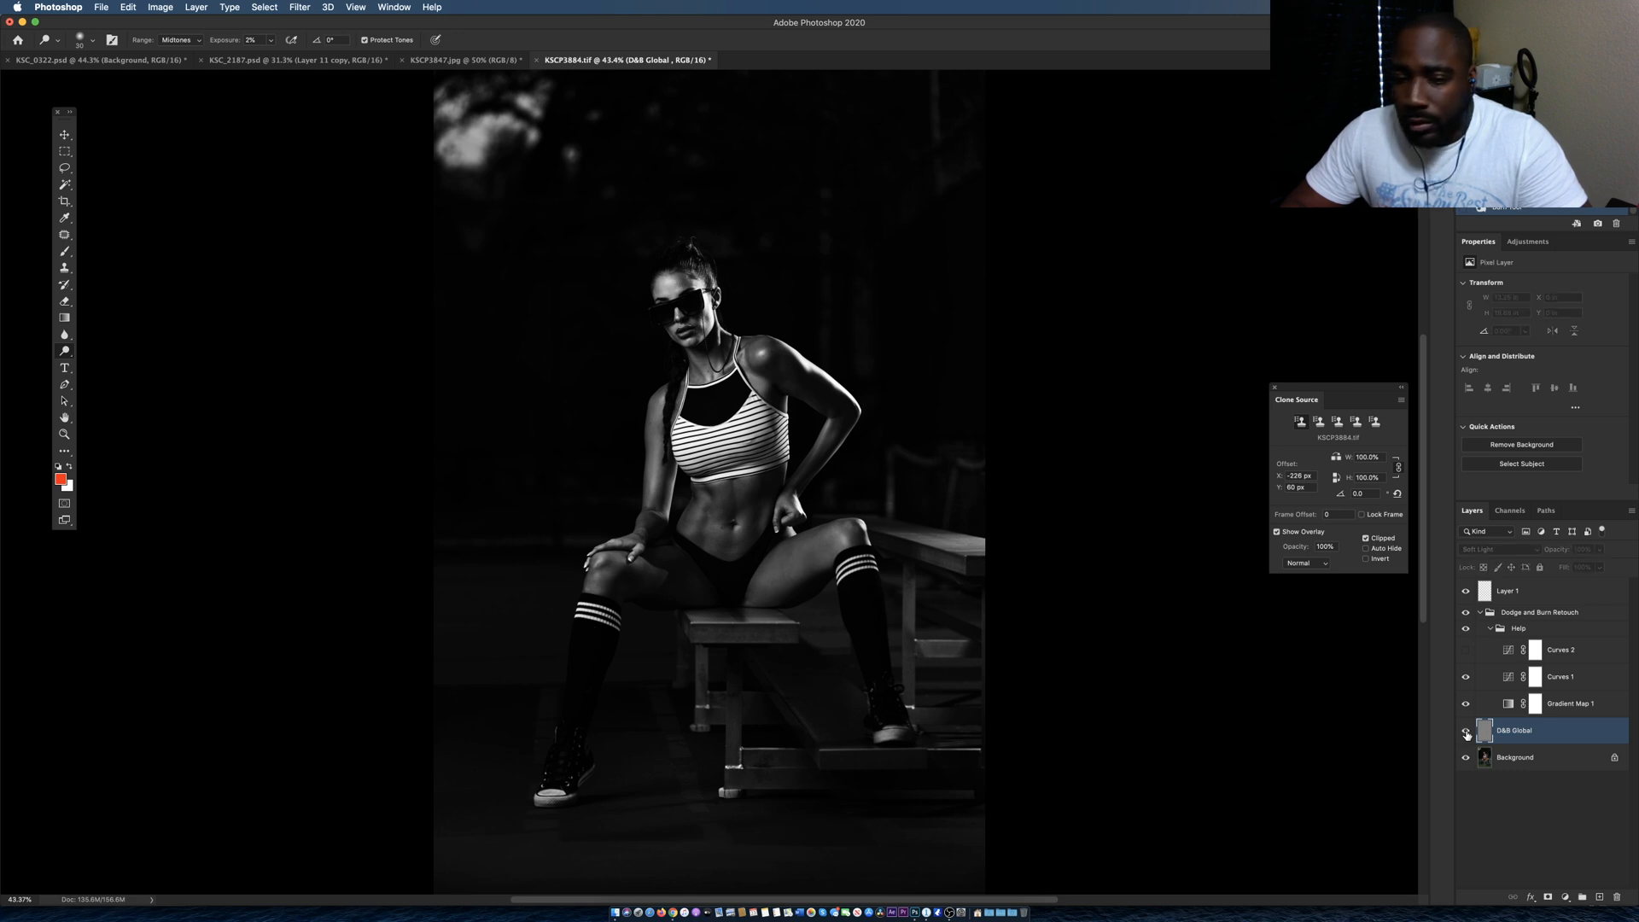
pyautogui.click(1467, 733)
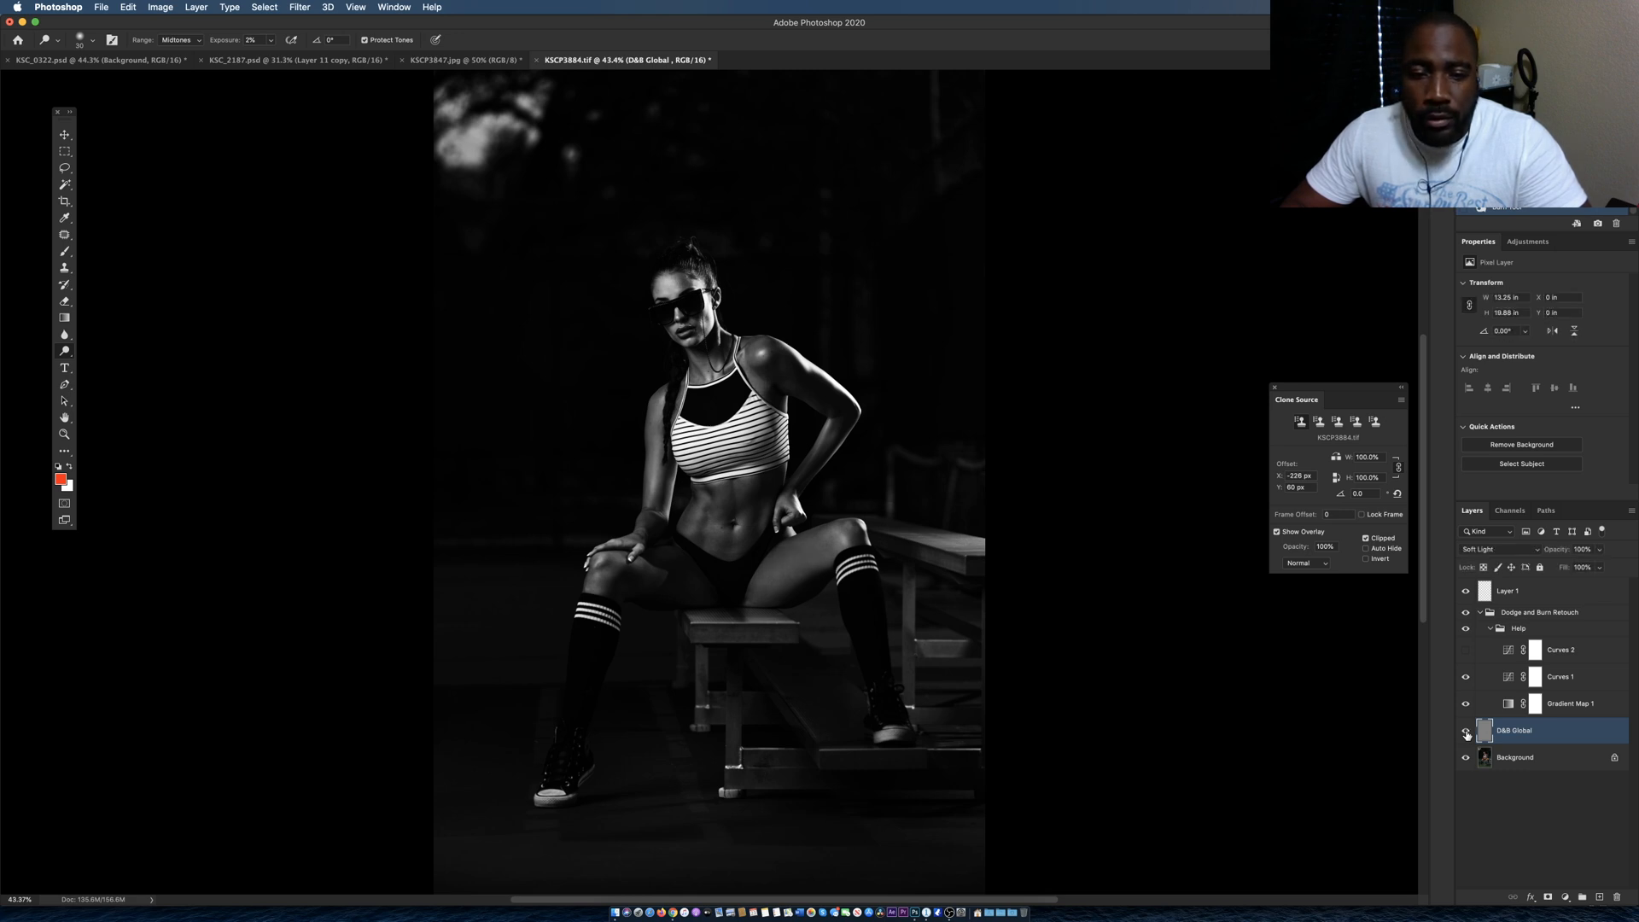
pyautogui.click(1466, 732)
pyautogui.click(1466, 732)
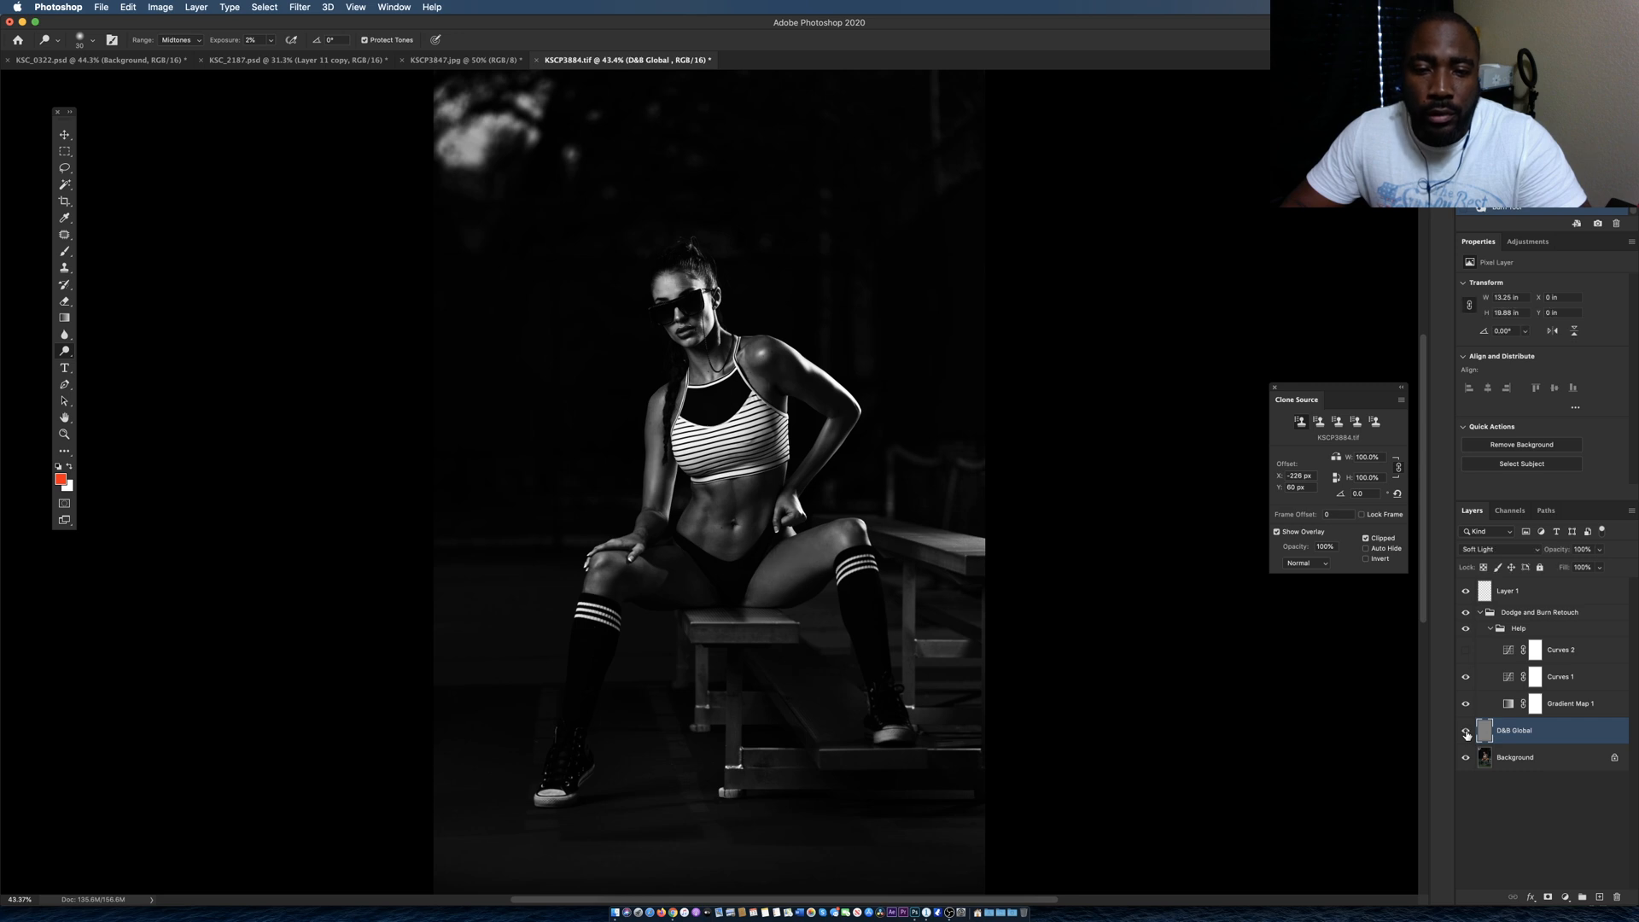
# Hide the Help group and compare the whole color portrait with D&B Global hidden and shown, leaving the layer visible.
pyautogui.click(1466, 630)
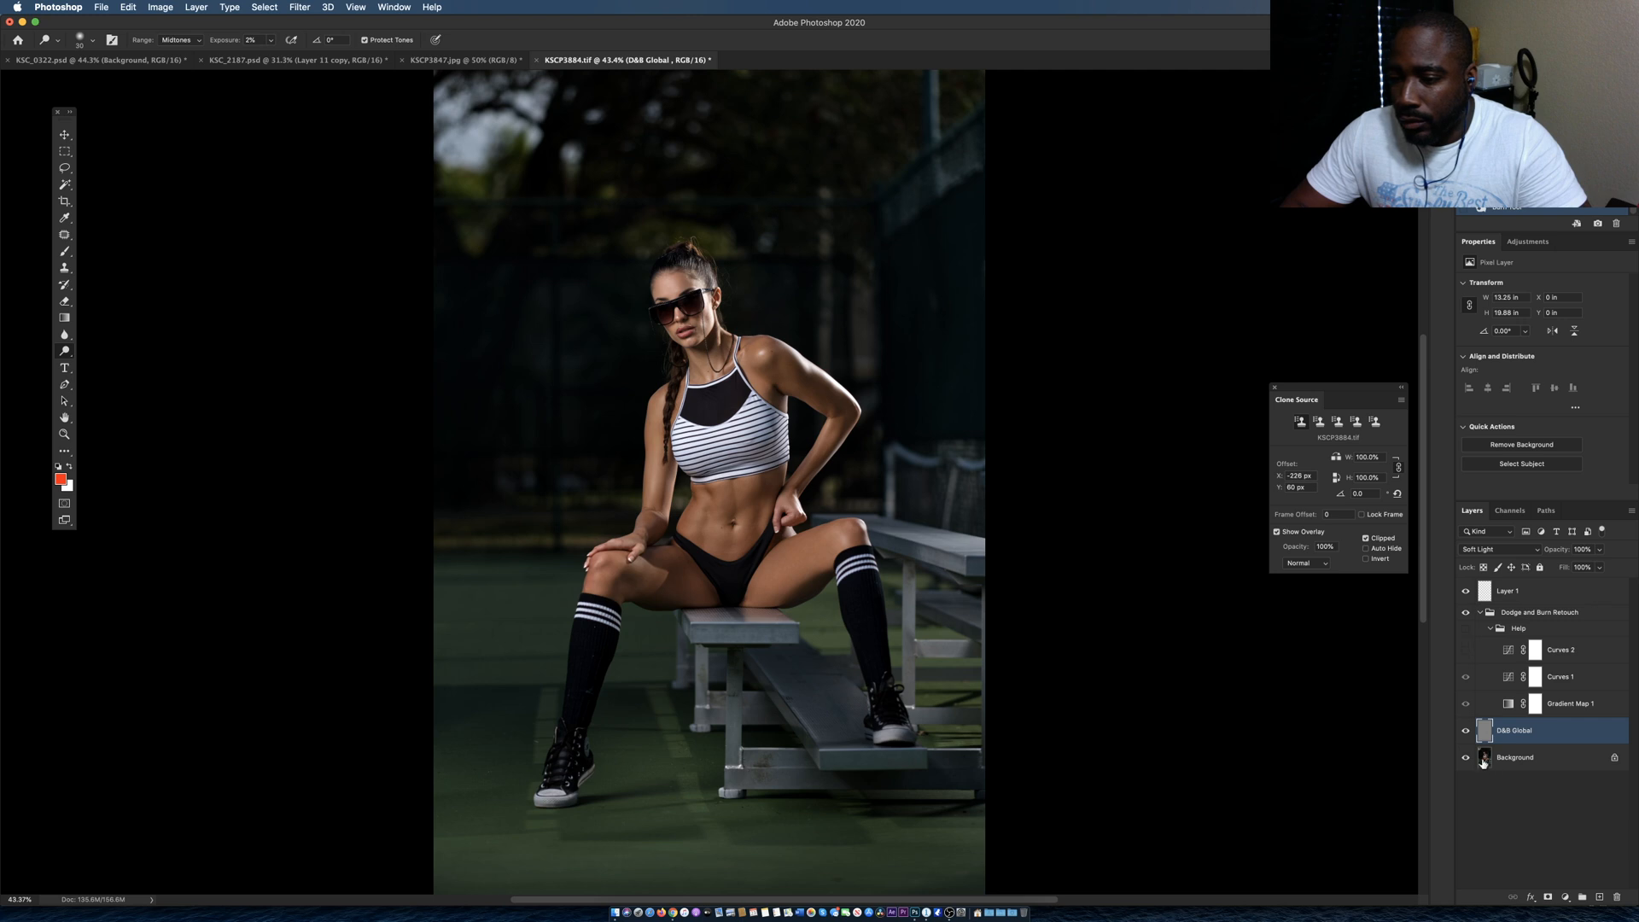
pyautogui.click(1467, 732)
pyautogui.click(1467, 733)
pyautogui.click(1467, 733)
pyautogui.click(1466, 732)
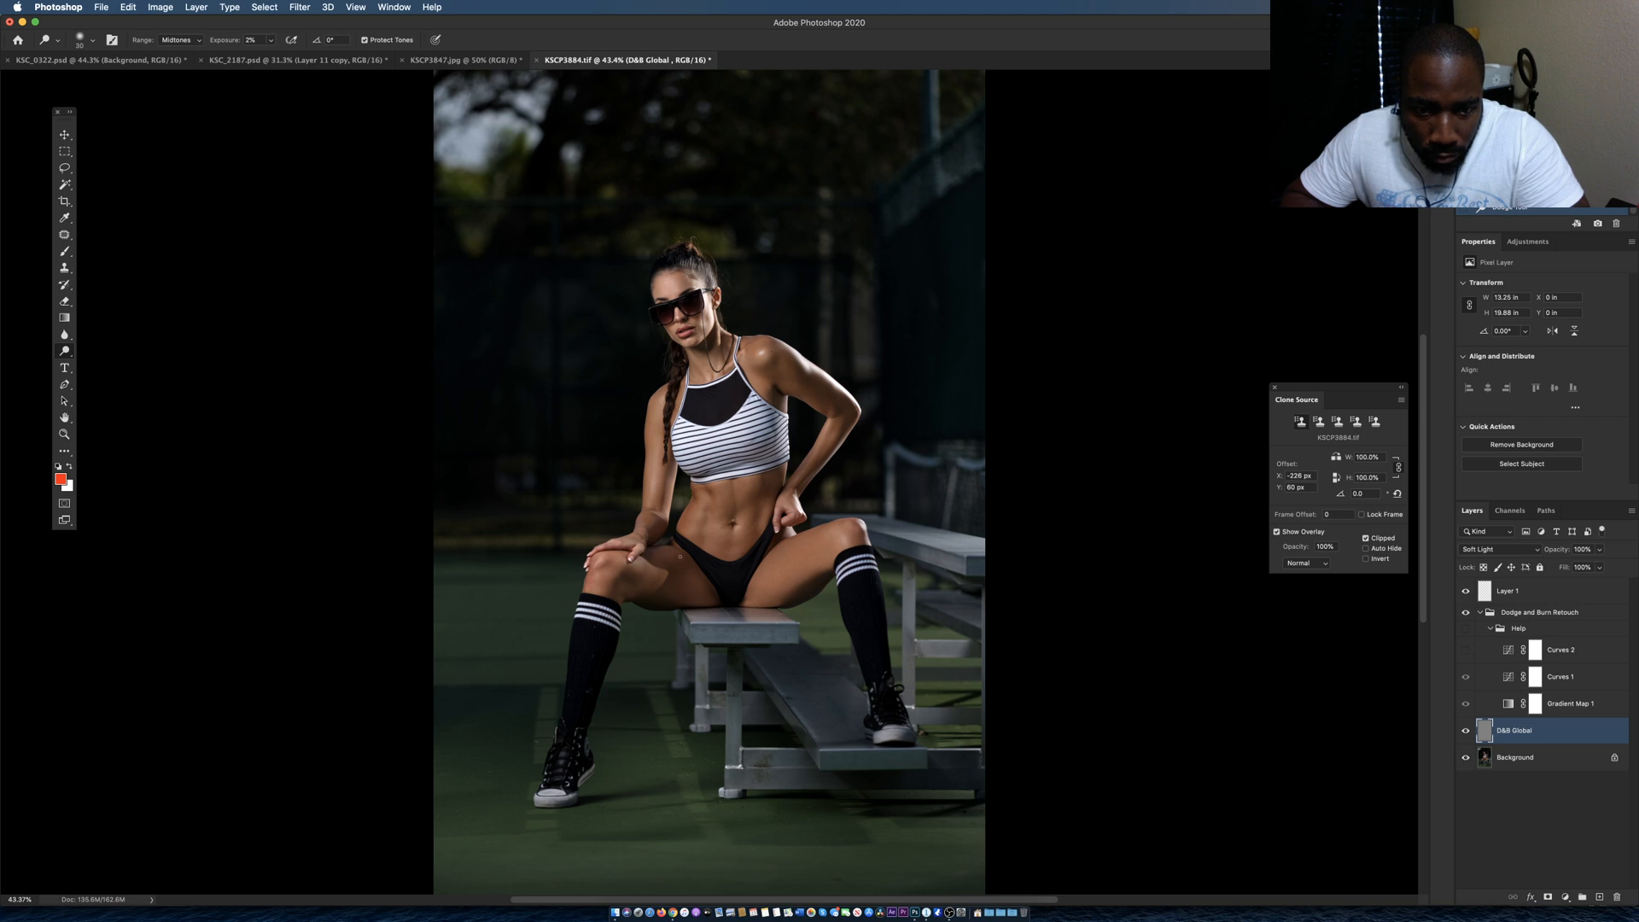
# With the color image showing, dodge and burn the other thigh, beside the hand resting on the knee, on D&B Global using progressively smaller brushes.
pyautogui.moveTo(682, 557); pyautogui.dragTo(650, 588)
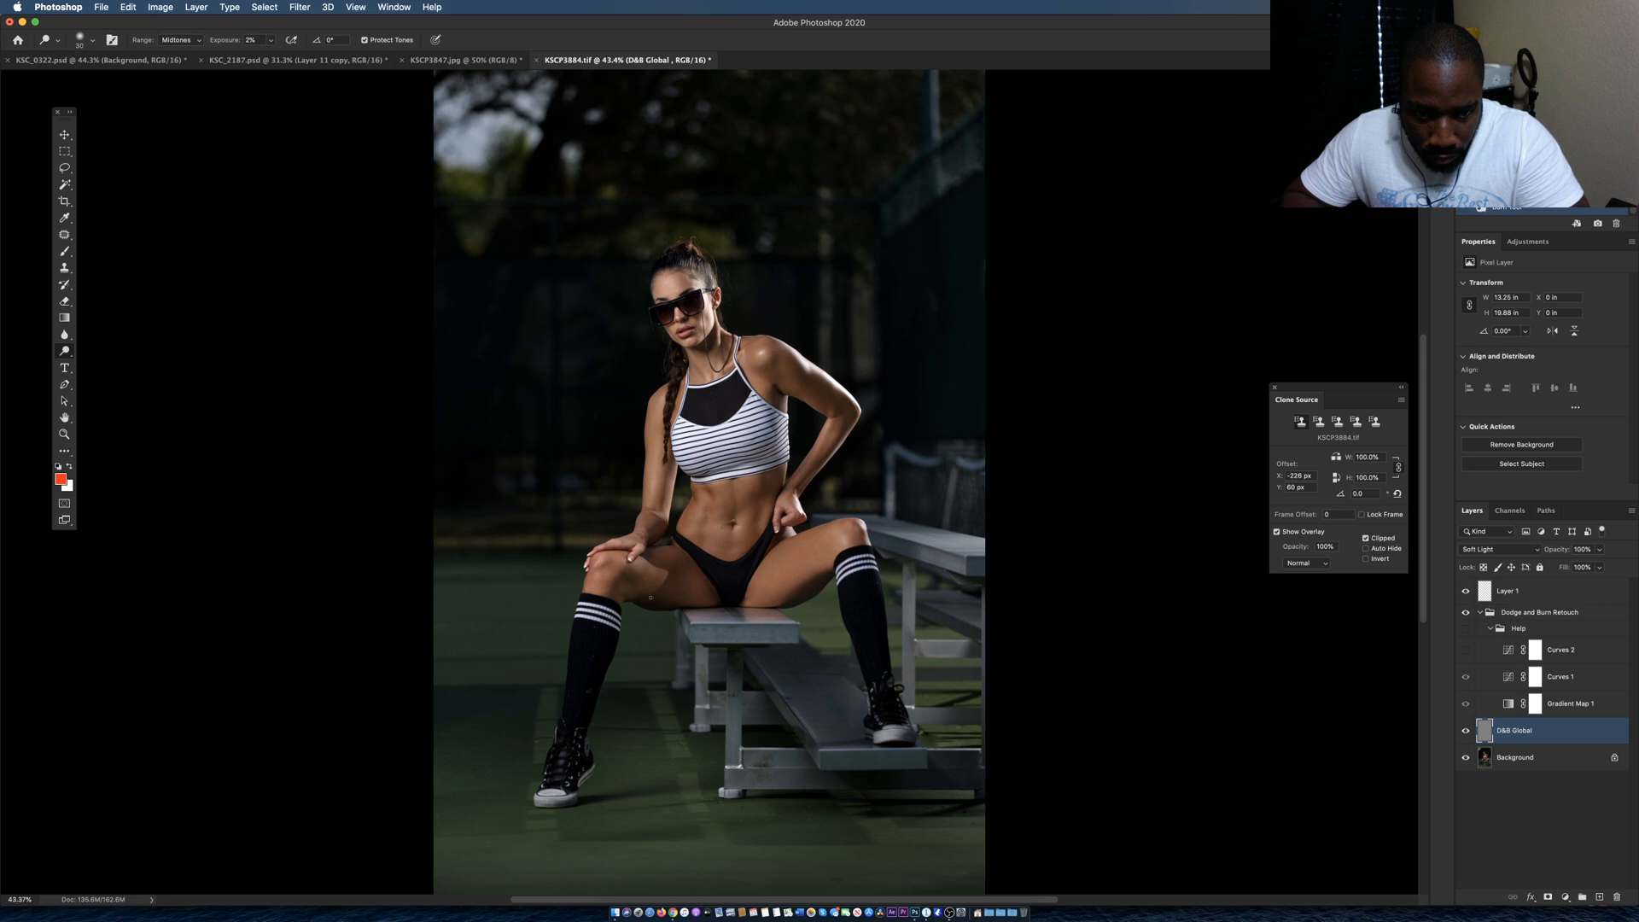
pyautogui.press('[')
pyautogui.moveTo(661, 578); pyautogui.dragTo(653, 590)
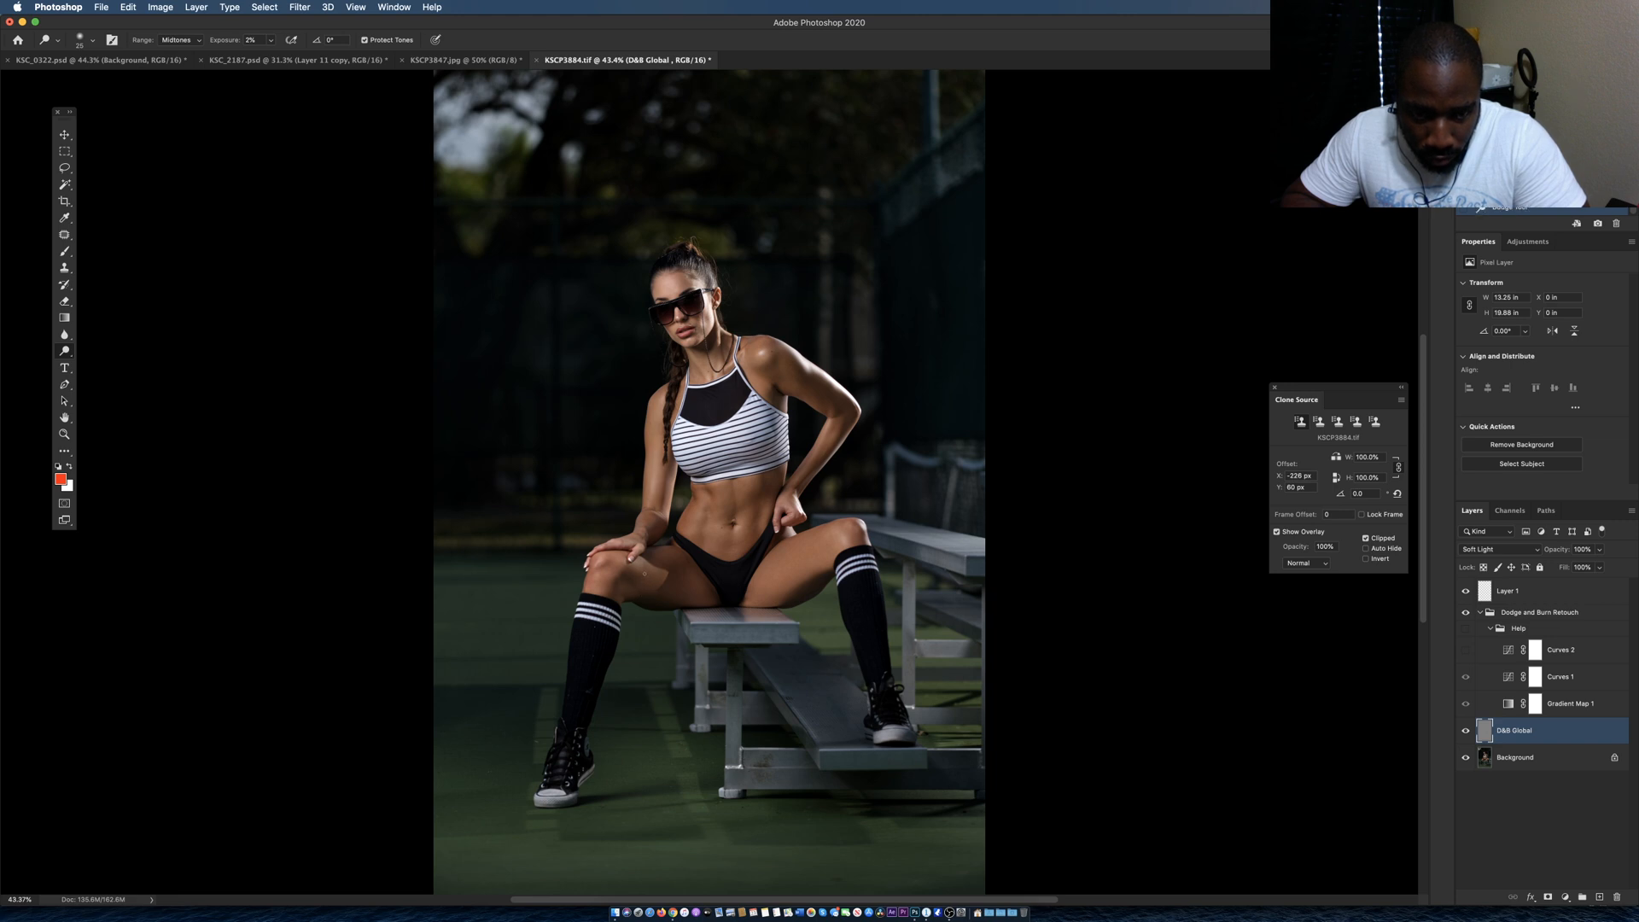
pyautogui.moveTo(651, 568); pyautogui.dragTo(679, 594)
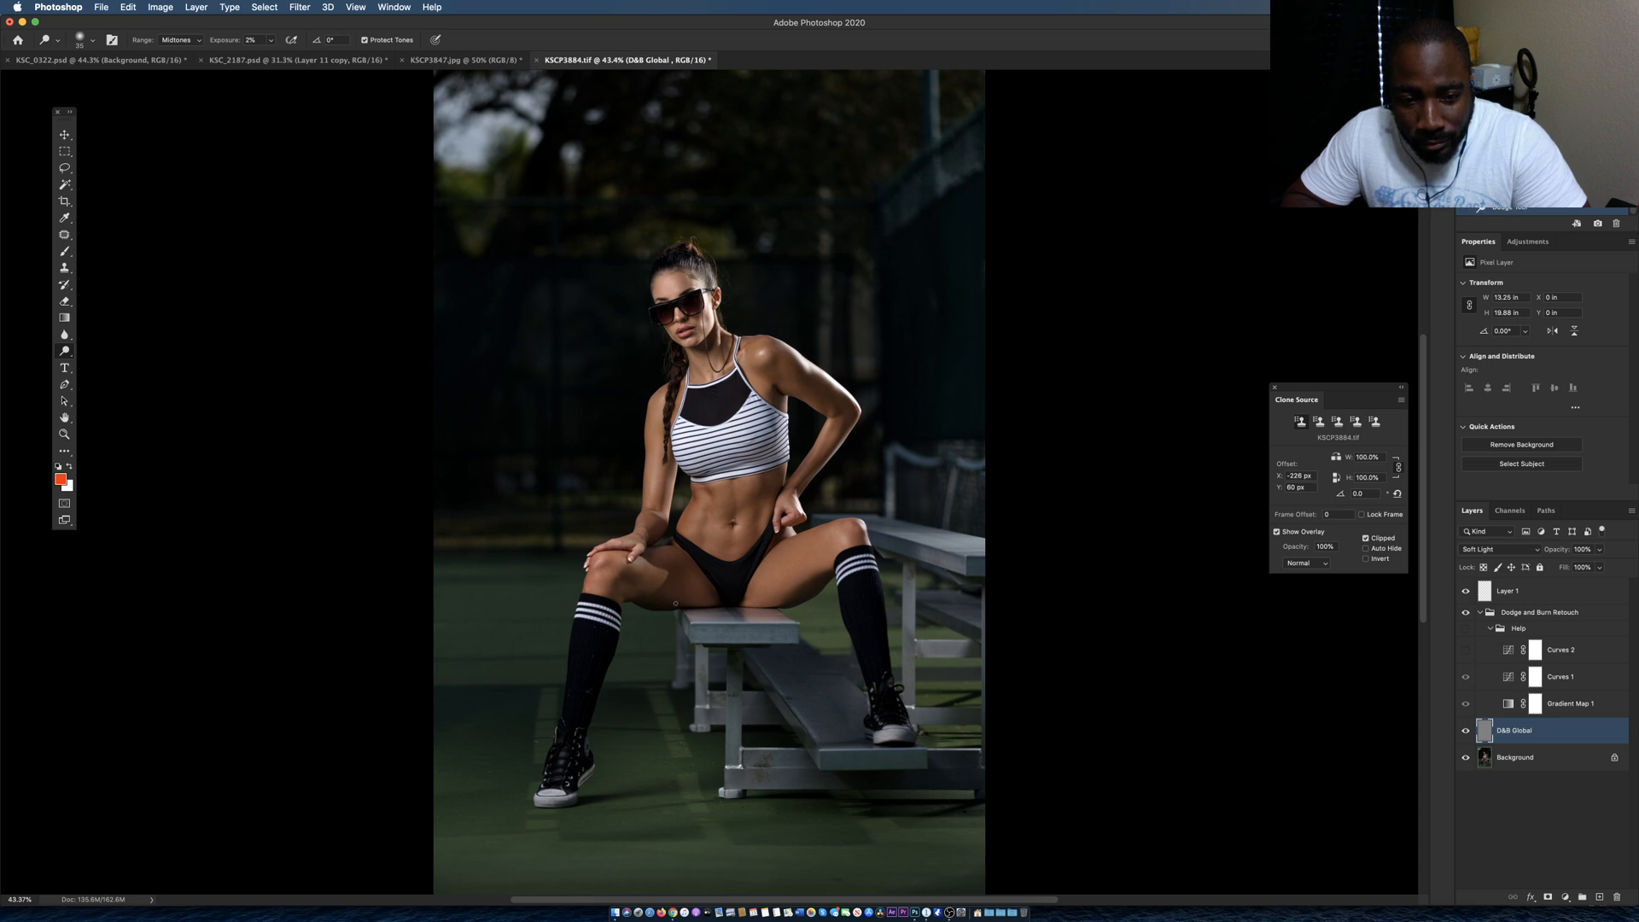
pyautogui.moveTo(685, 574); pyautogui.dragTo(703, 595)
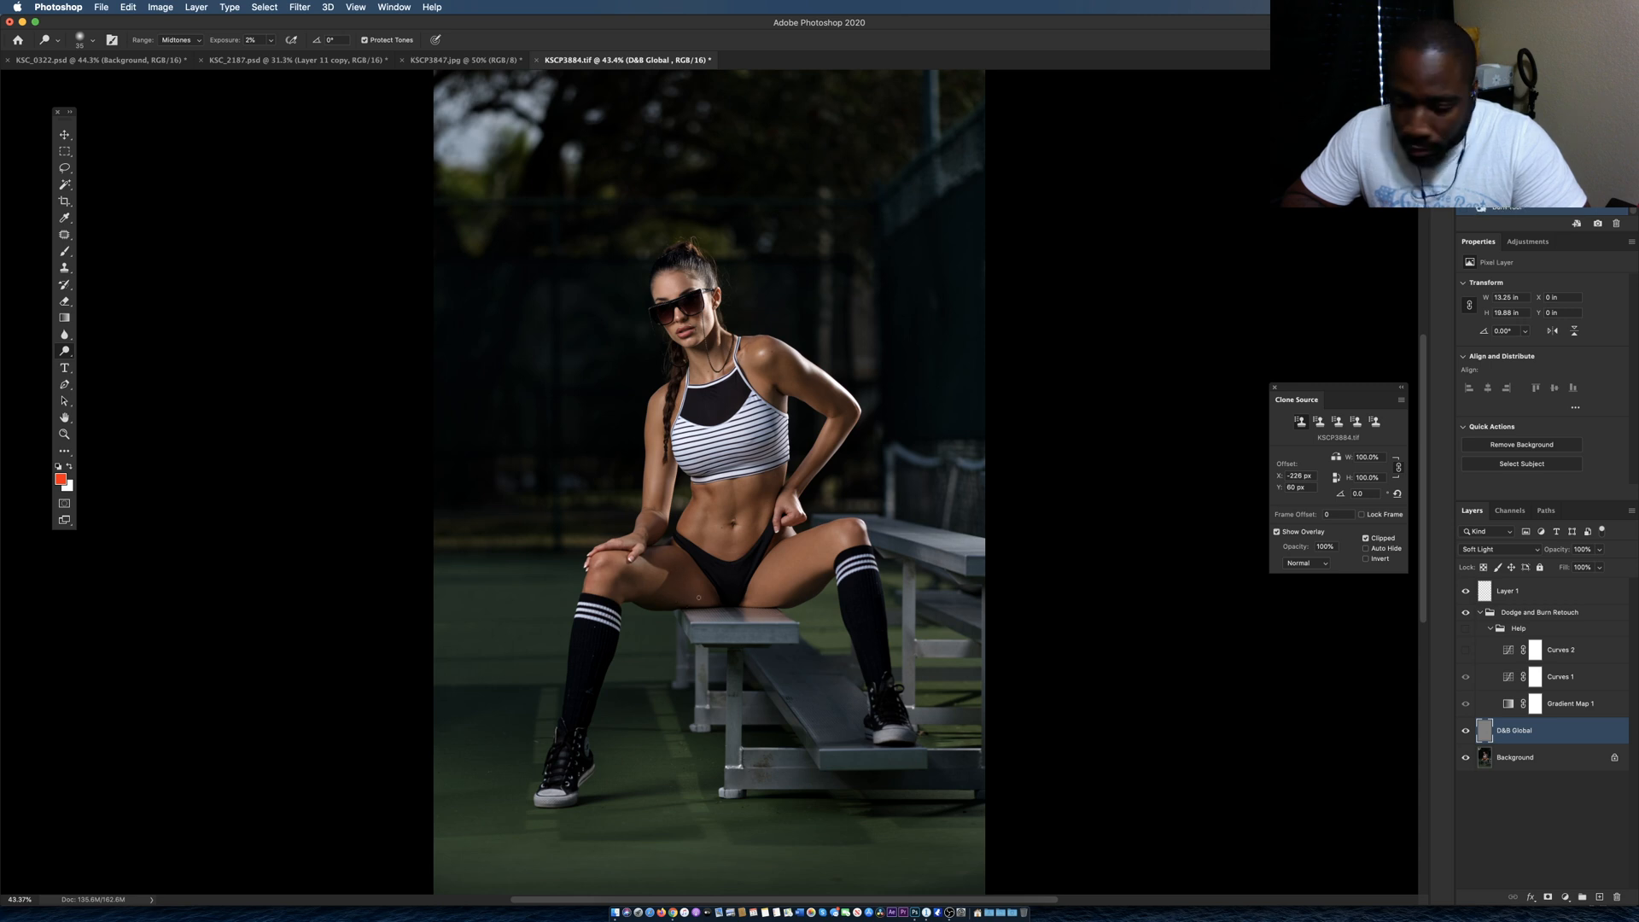
pyautogui.press('[')
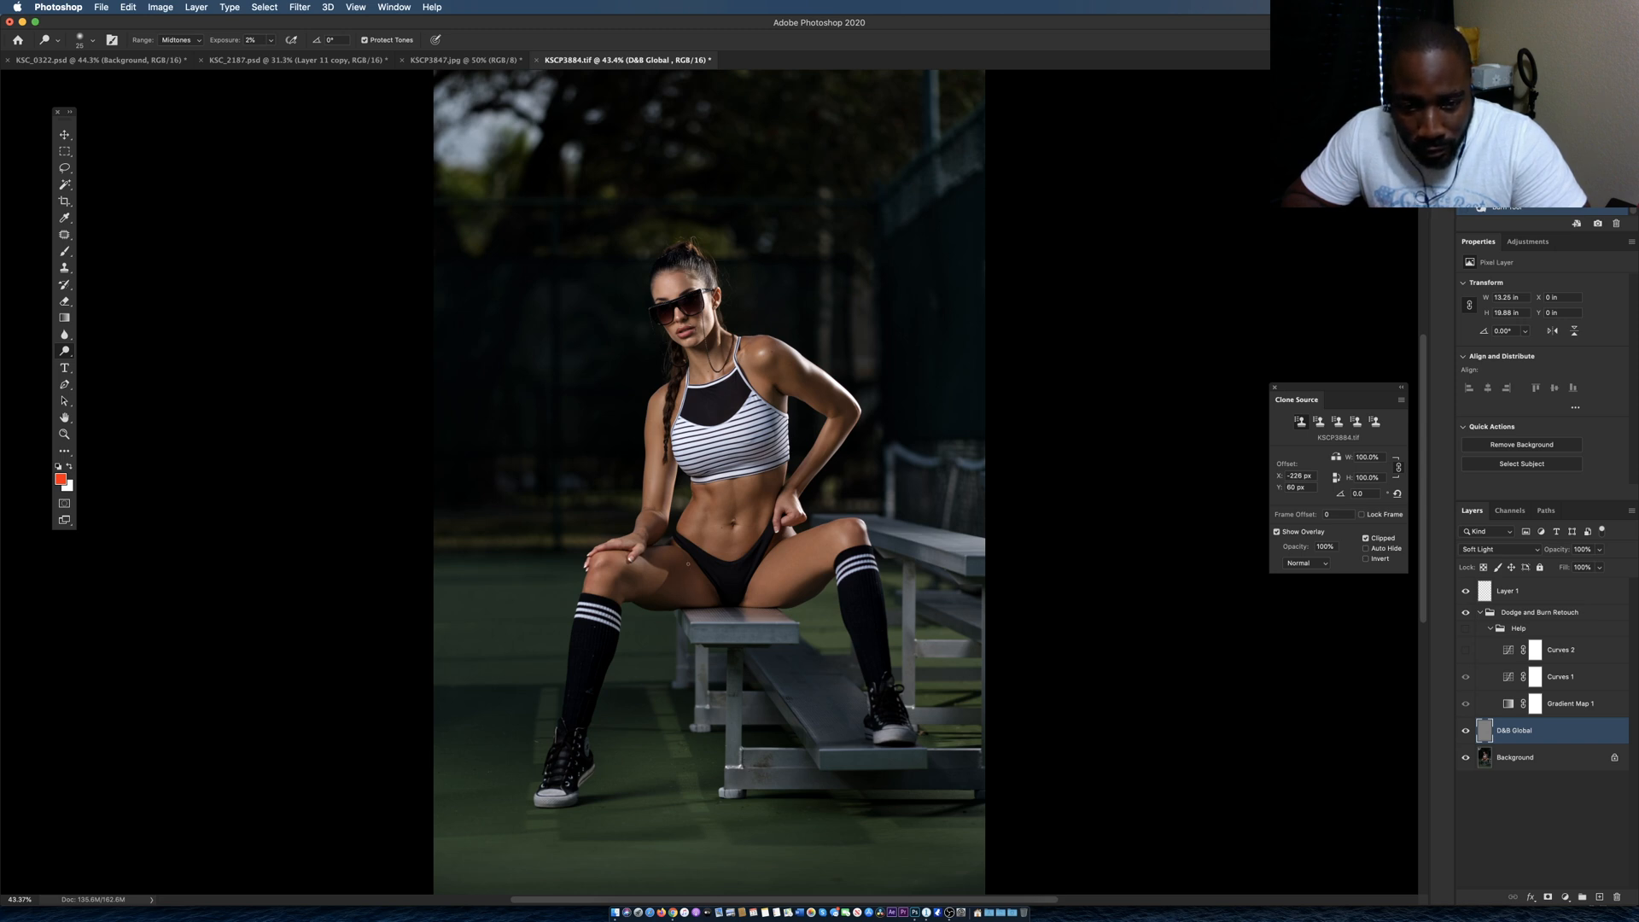
pyautogui.moveTo(686, 569); pyautogui.dragTo(686, 582)
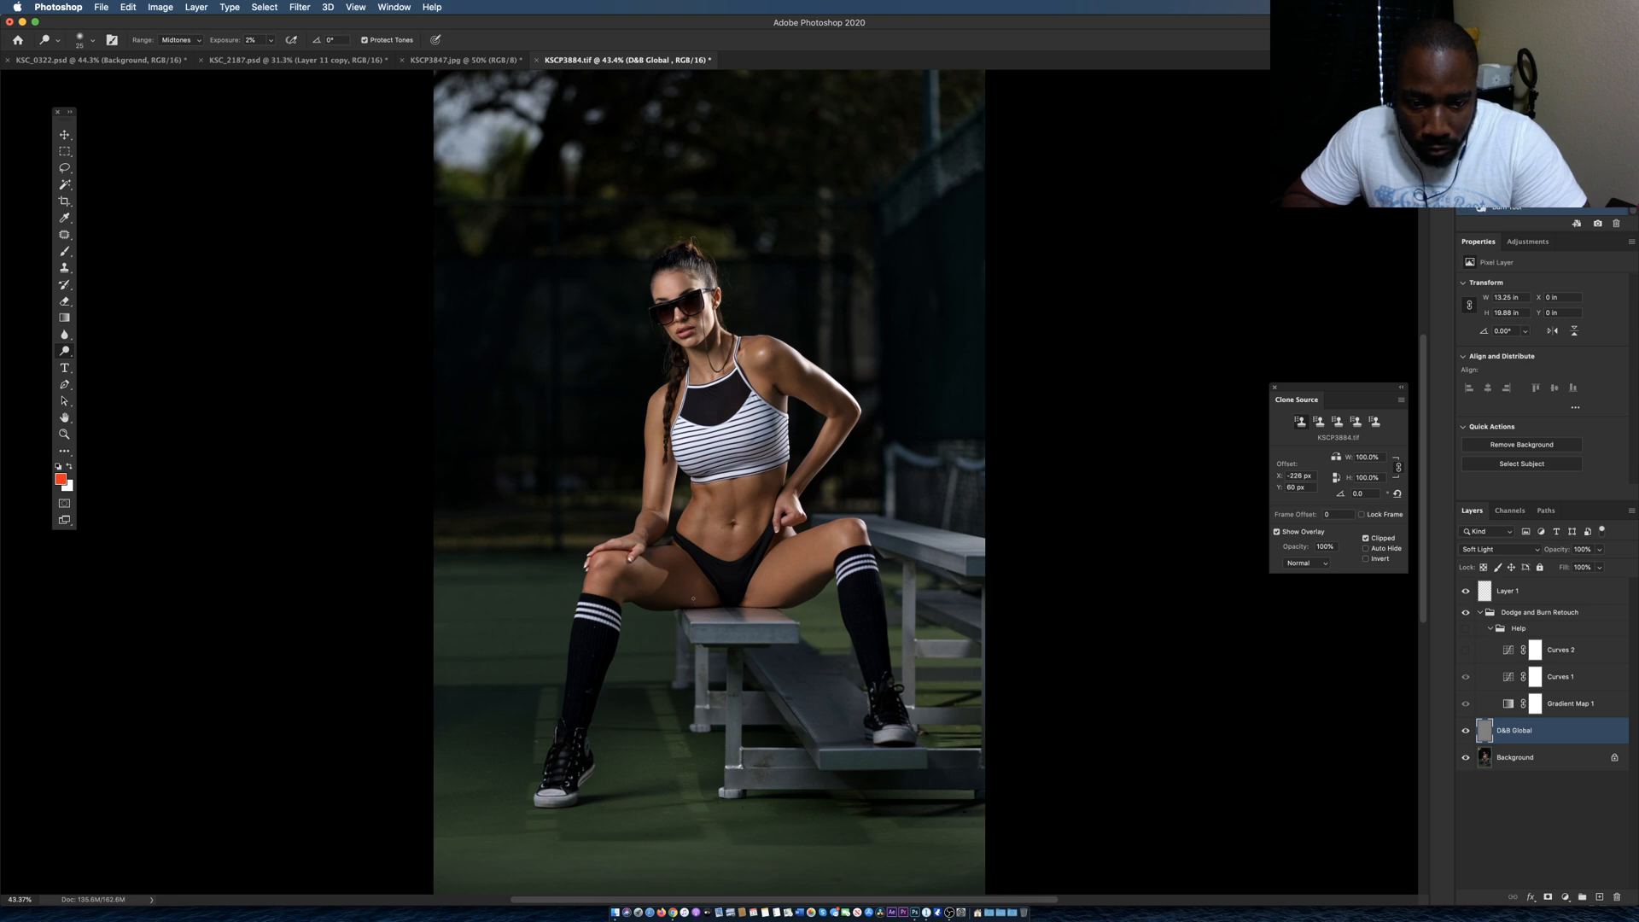
pyautogui.moveTo(691, 586)
pyautogui.mouseDown()
pyautogui.moveTo(681, 605)
pyautogui.moveTo(692, 581)
pyautogui.mouseUp()
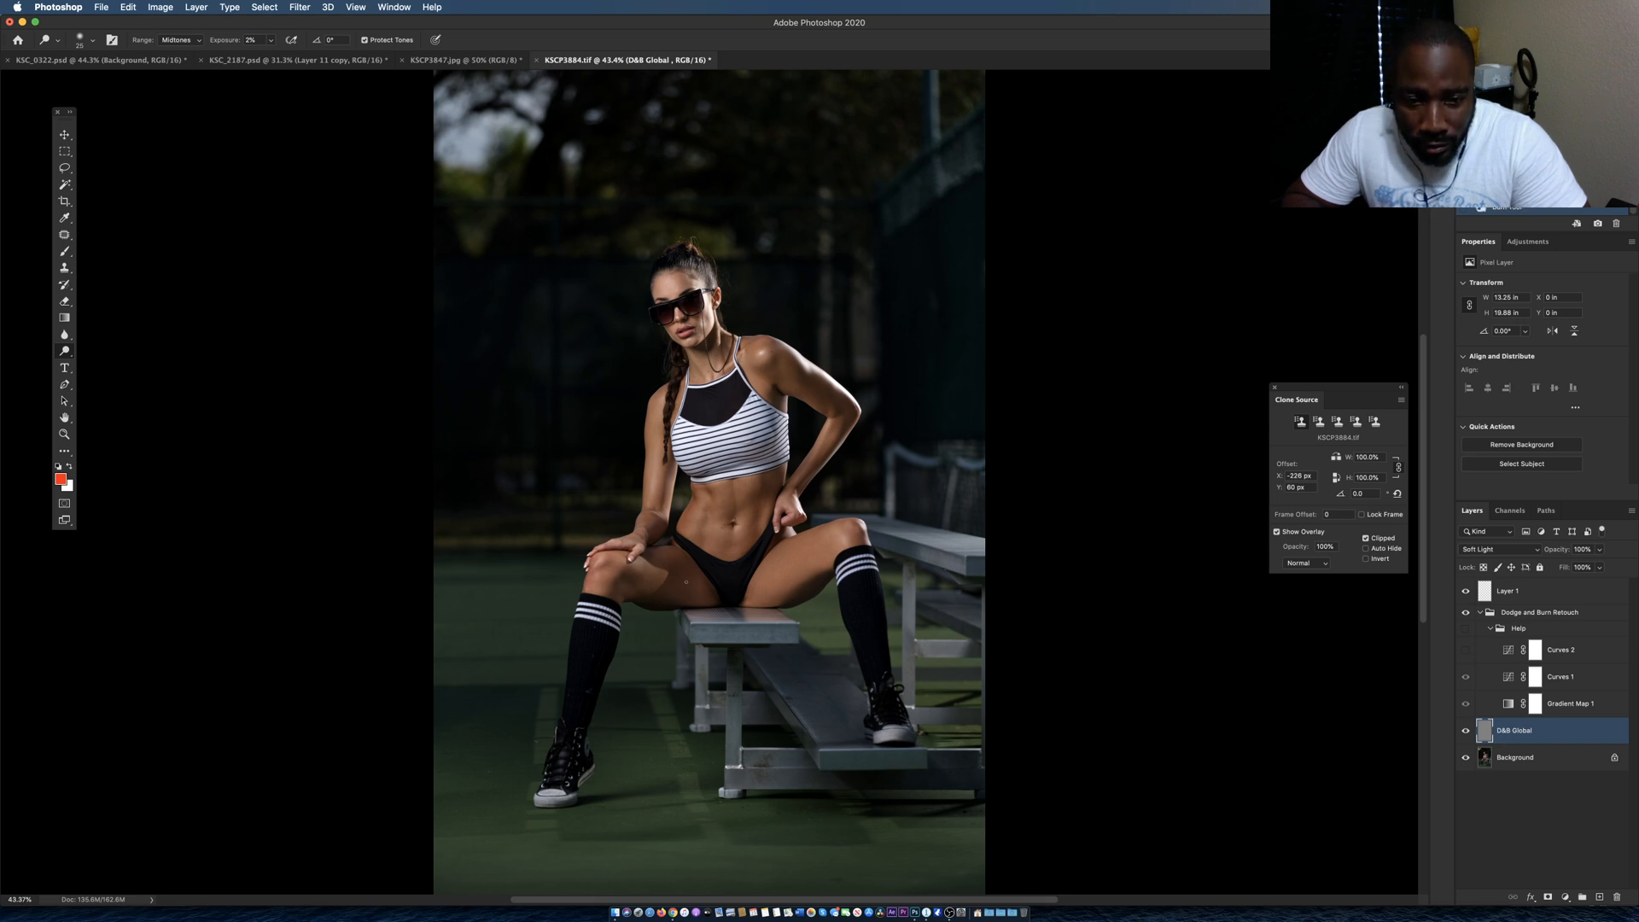
# Dodge and burn the upper part of the thigh between the resting hand and the bikini bottom on D&B Global.
pyautogui.moveTo(698, 580); pyautogui.dragTo(691, 590)
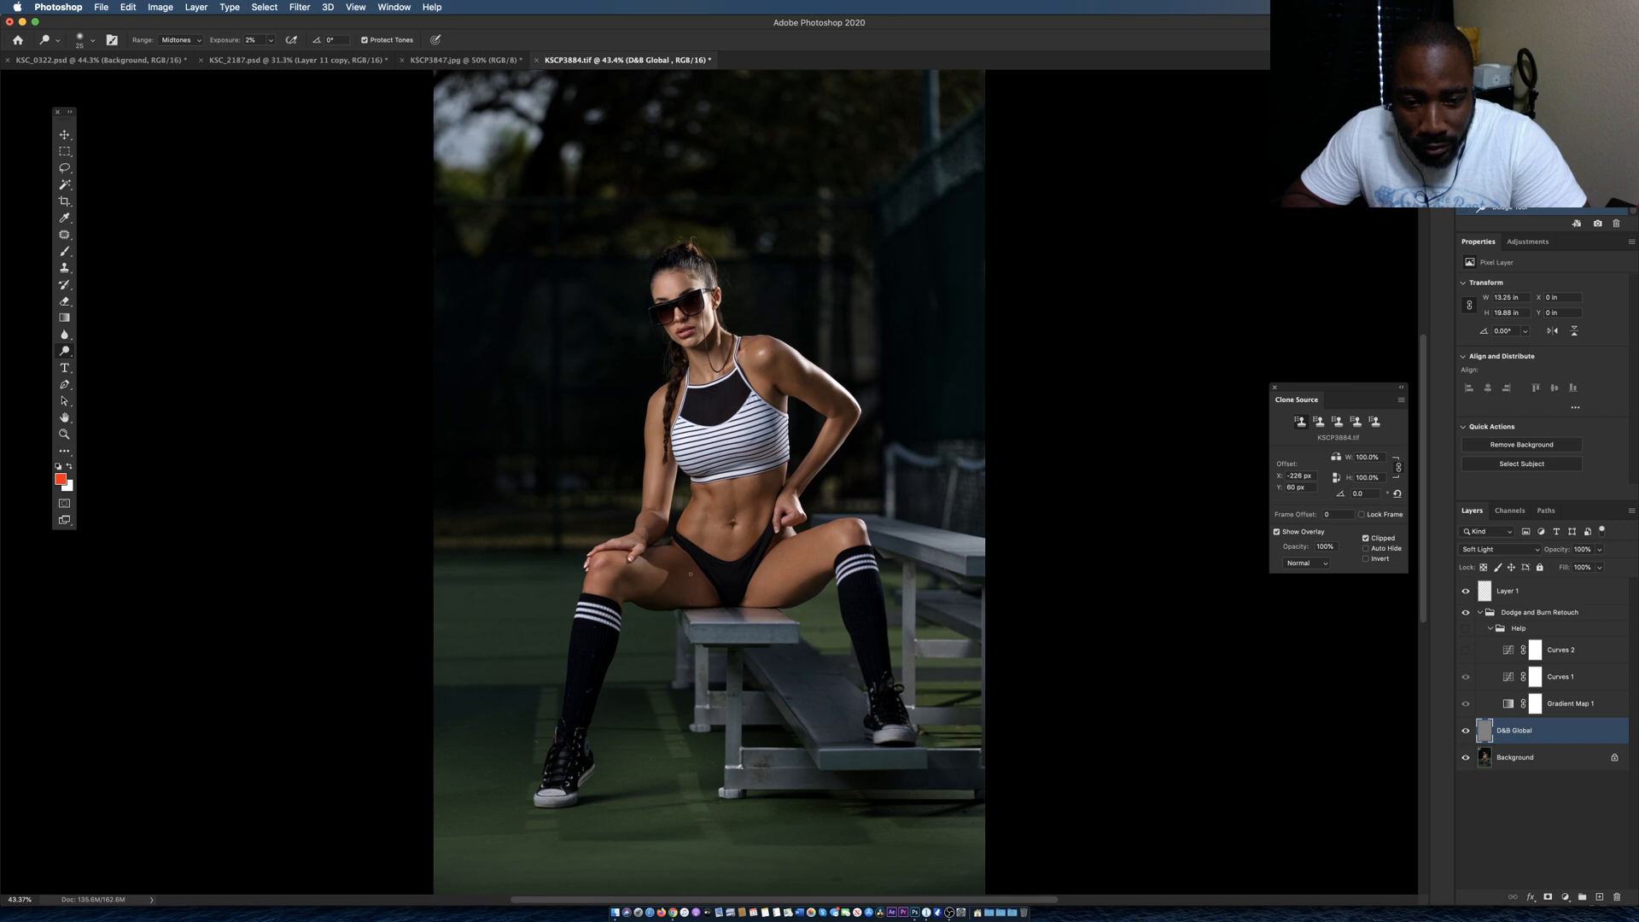
pyautogui.moveTo(692, 571)
pyautogui.mouseDown()
pyautogui.moveTo(680, 618)
pyautogui.moveTo(687, 587)
pyautogui.mouseUp()
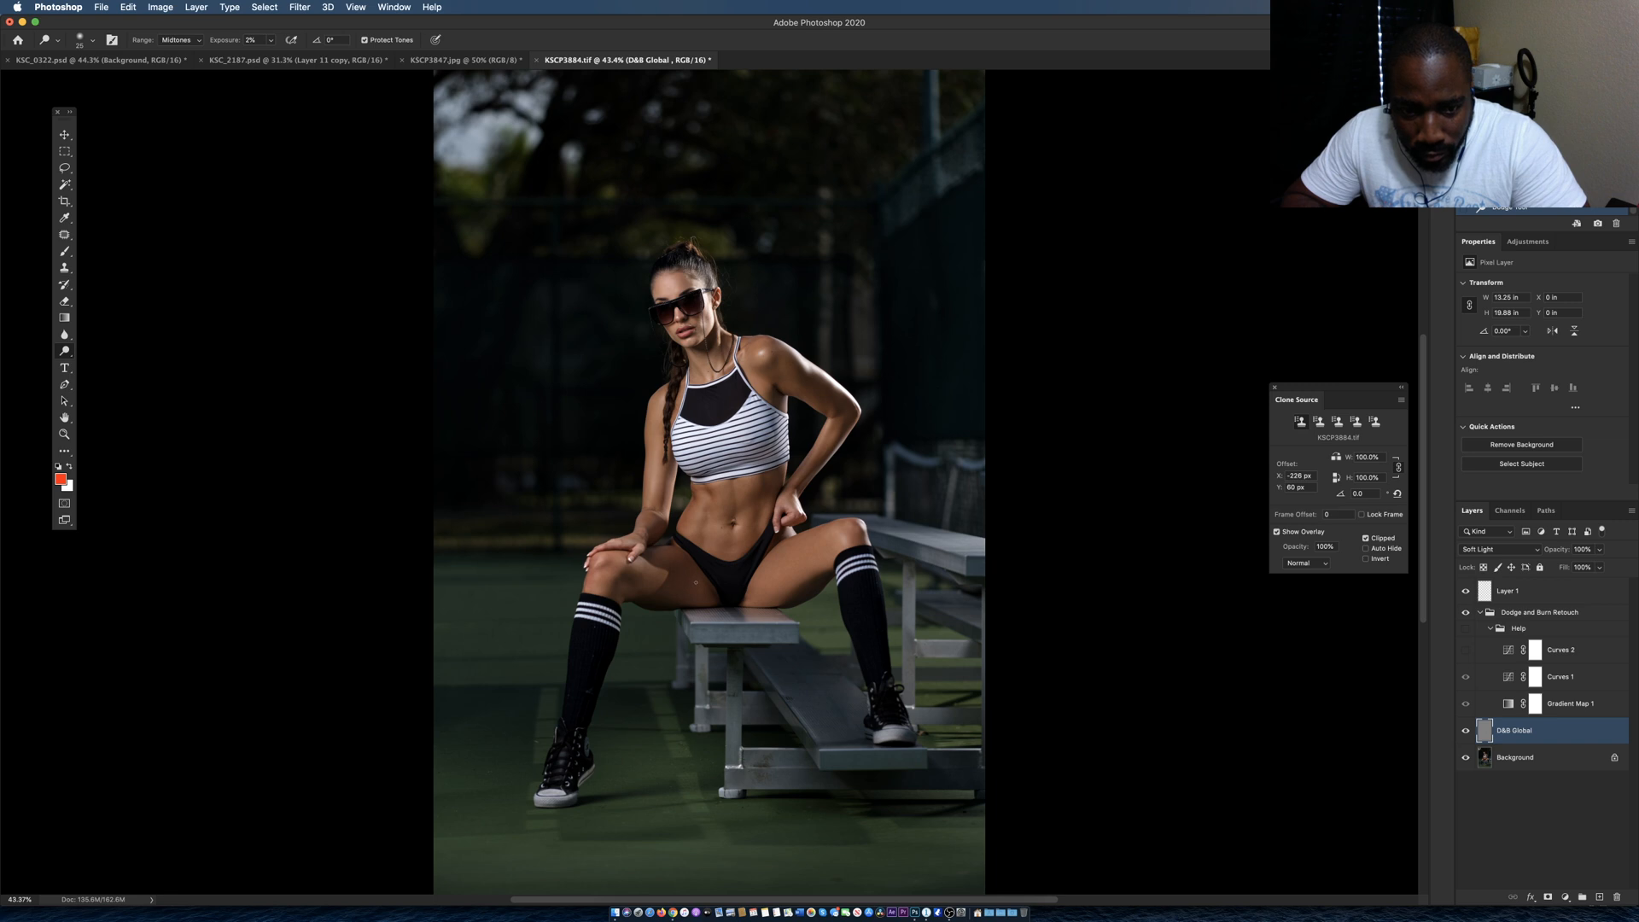
pyautogui.keyDown('alt'); pyautogui.click(697, 579); pyautogui.keyUp('alt')
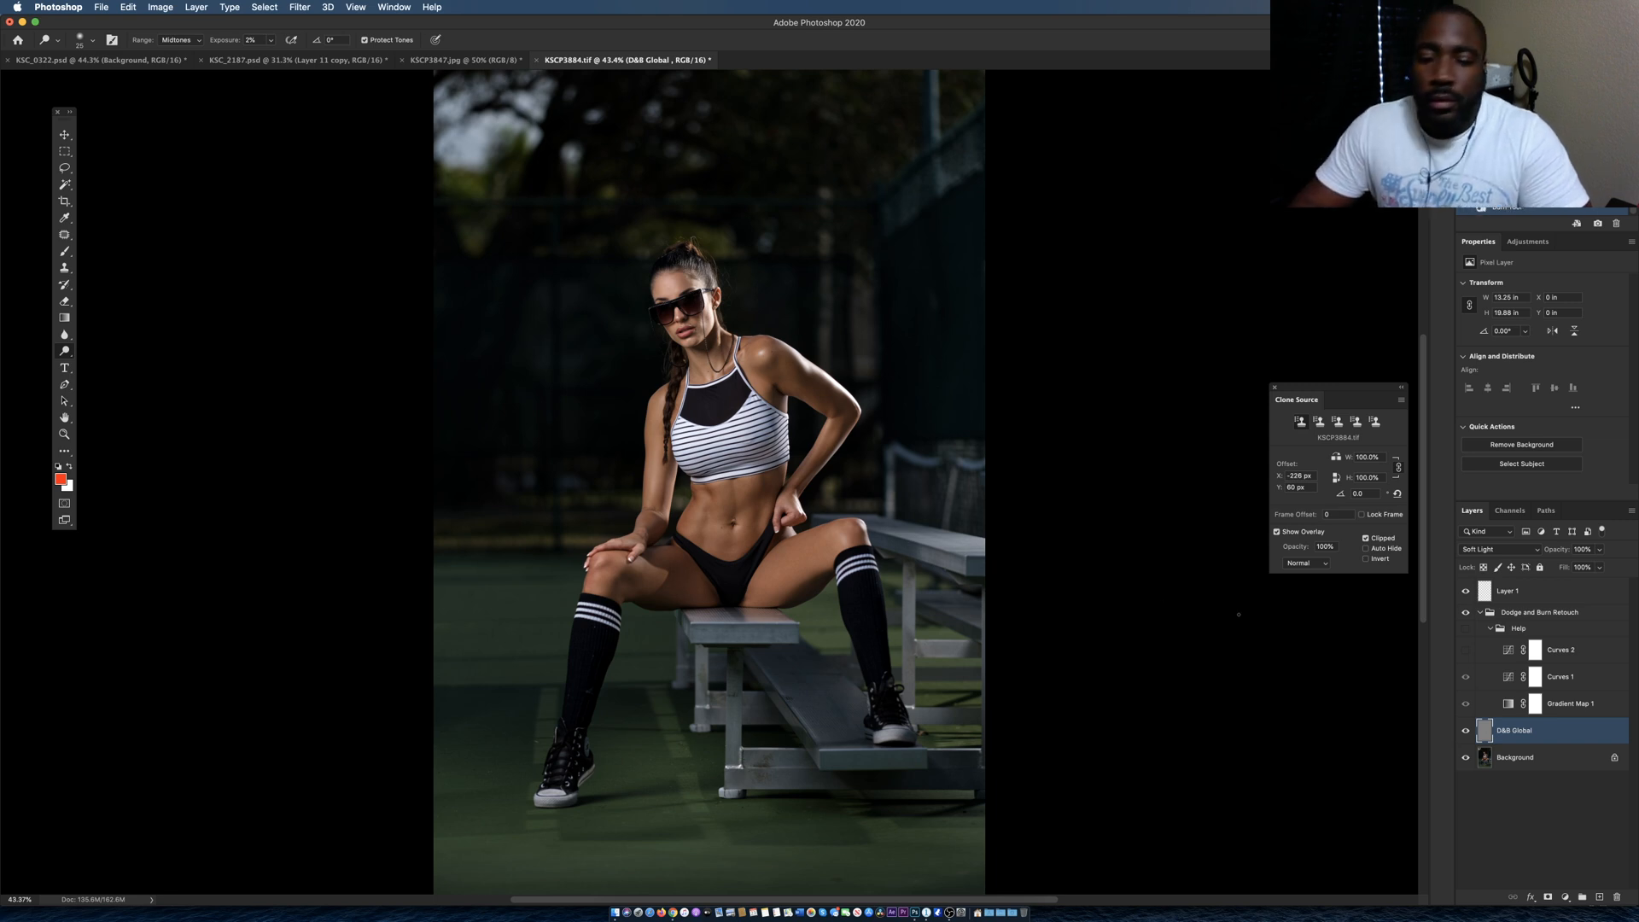
# Compare the portrait with D&B Global hidden and shown after the thigh retouch, leaving the layer visible.
pyautogui.click(1465, 731)
pyautogui.click(1465, 731)
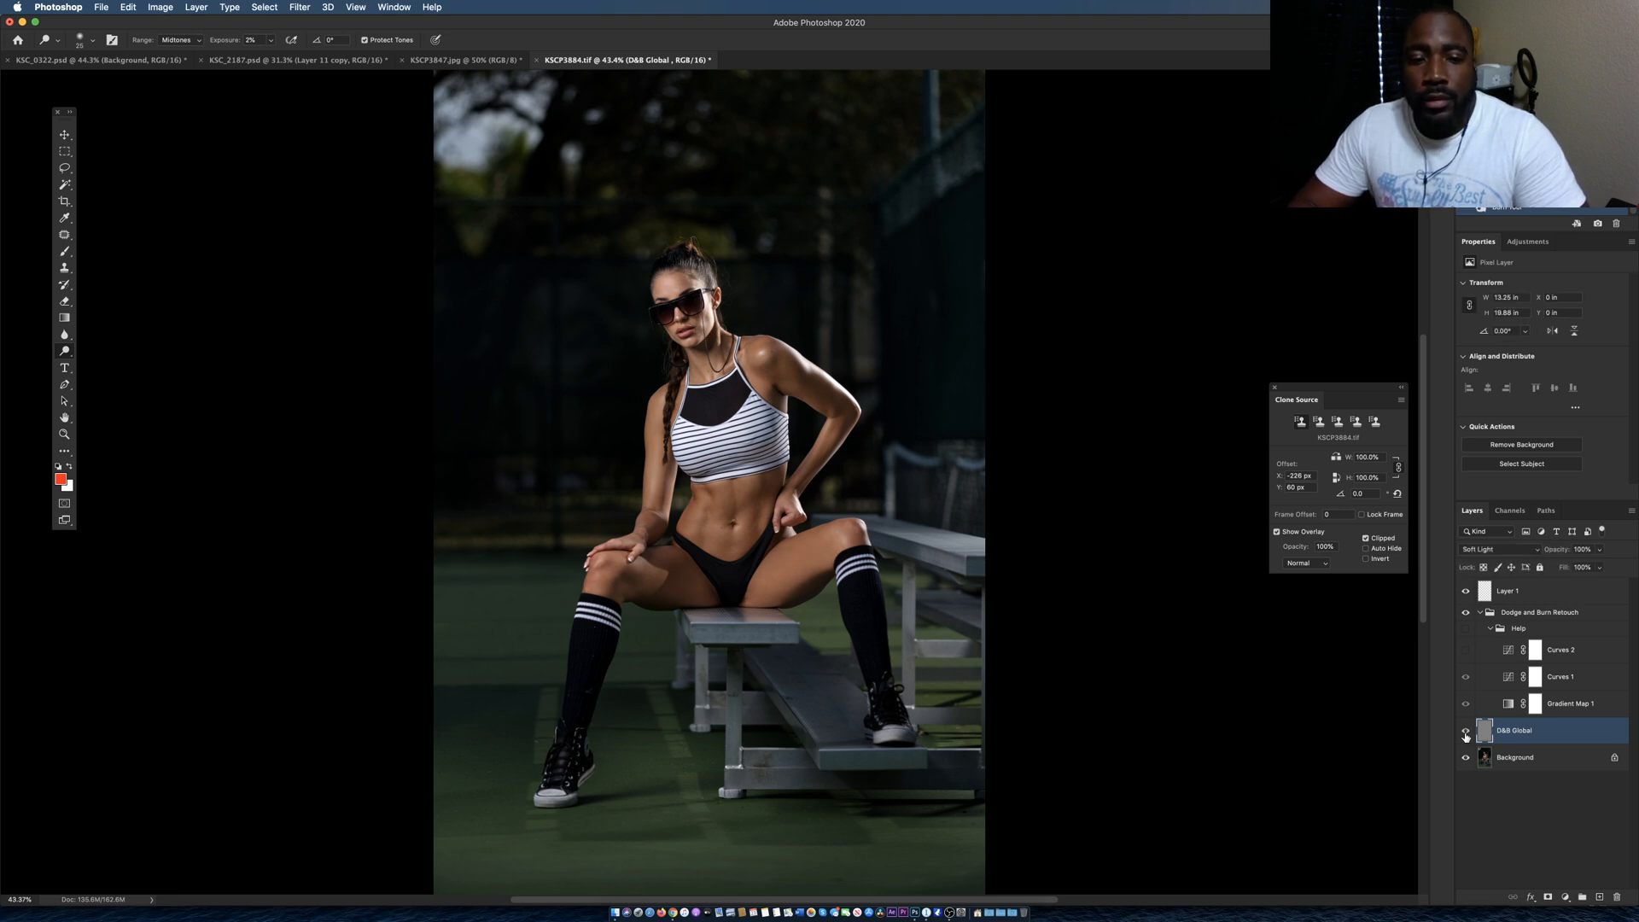
pyautogui.click(1465, 732)
pyautogui.click(1465, 732)
pyautogui.click(1465, 732)
pyautogui.click(1465, 733)
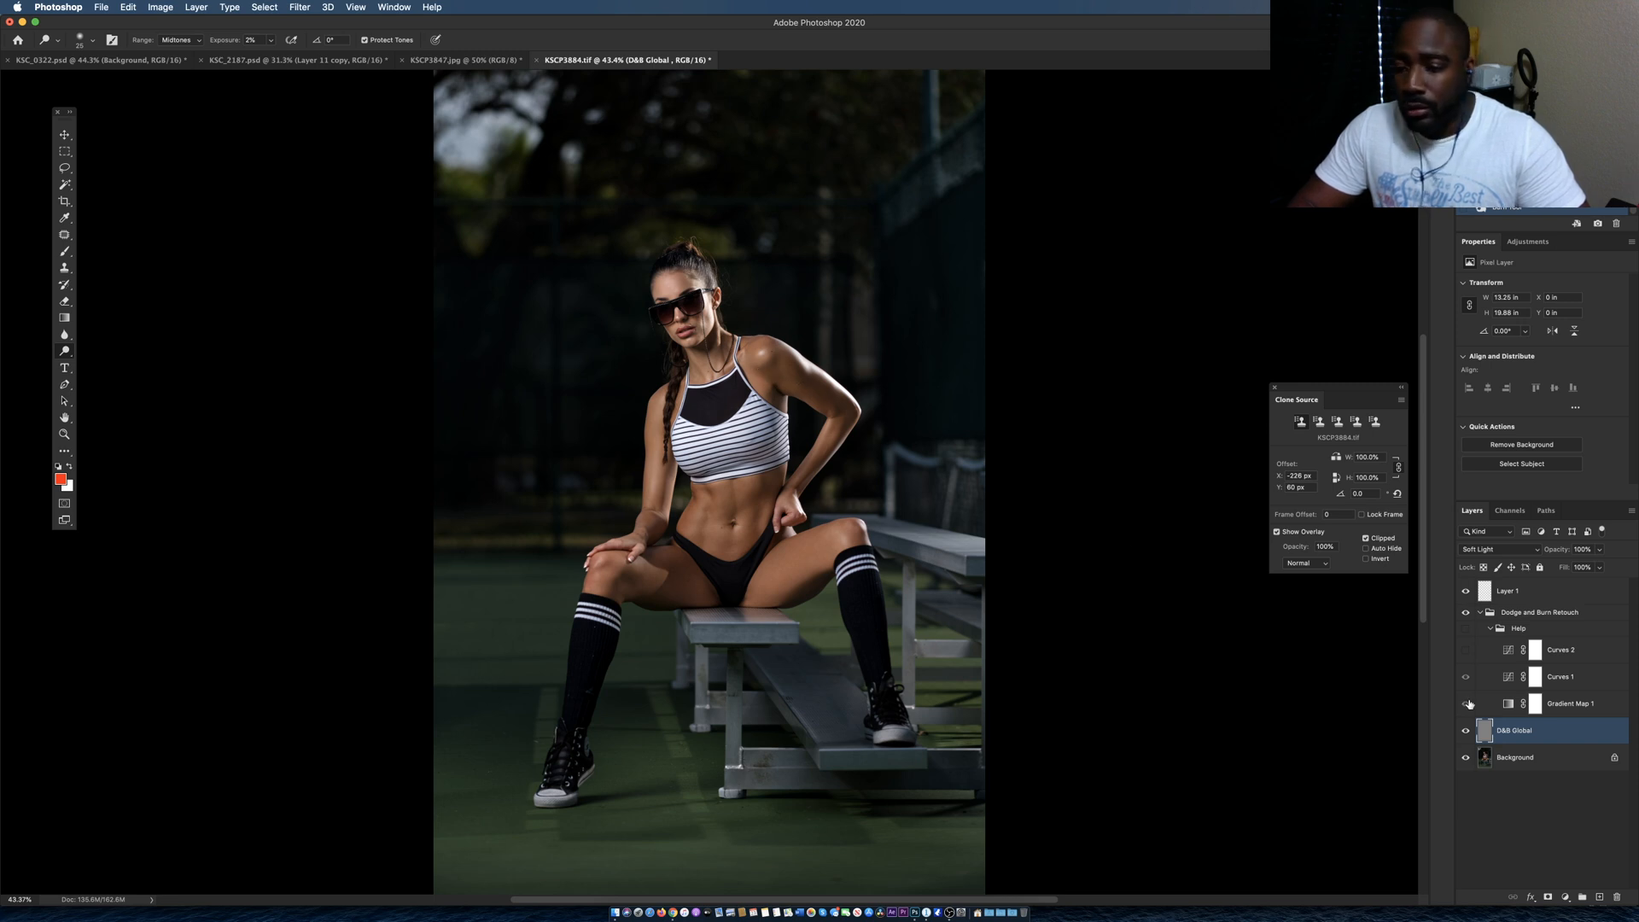
# Add a Selective Color adjustment layer above D&B Global and invert its mask to black.
pyautogui.click(1566, 897)
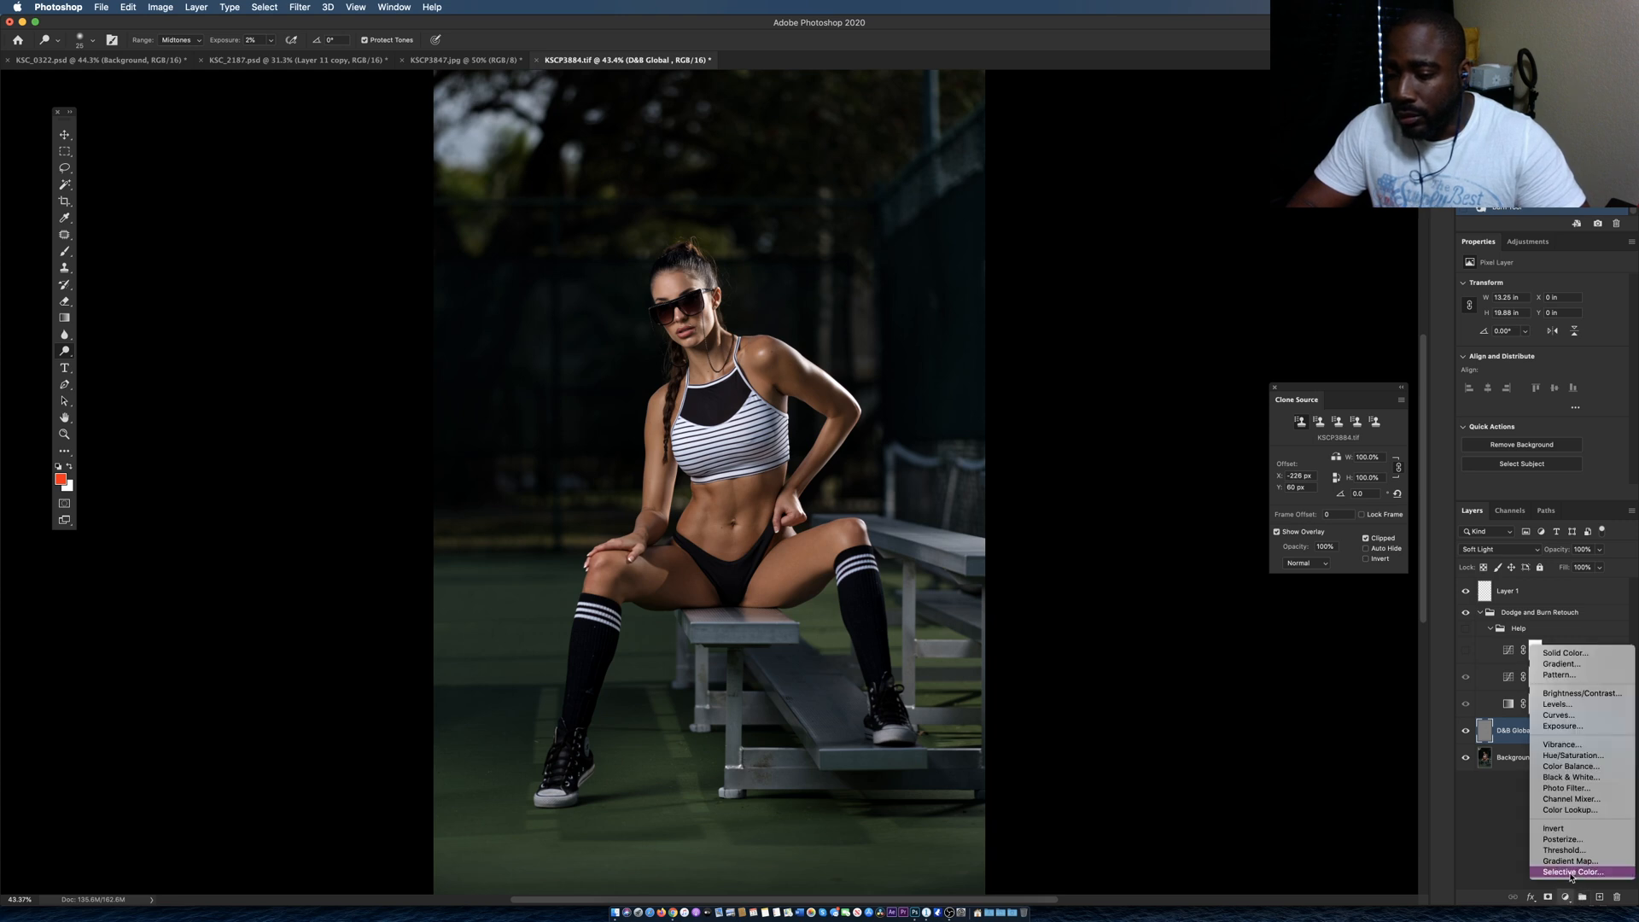
pyautogui.click(1570, 872)
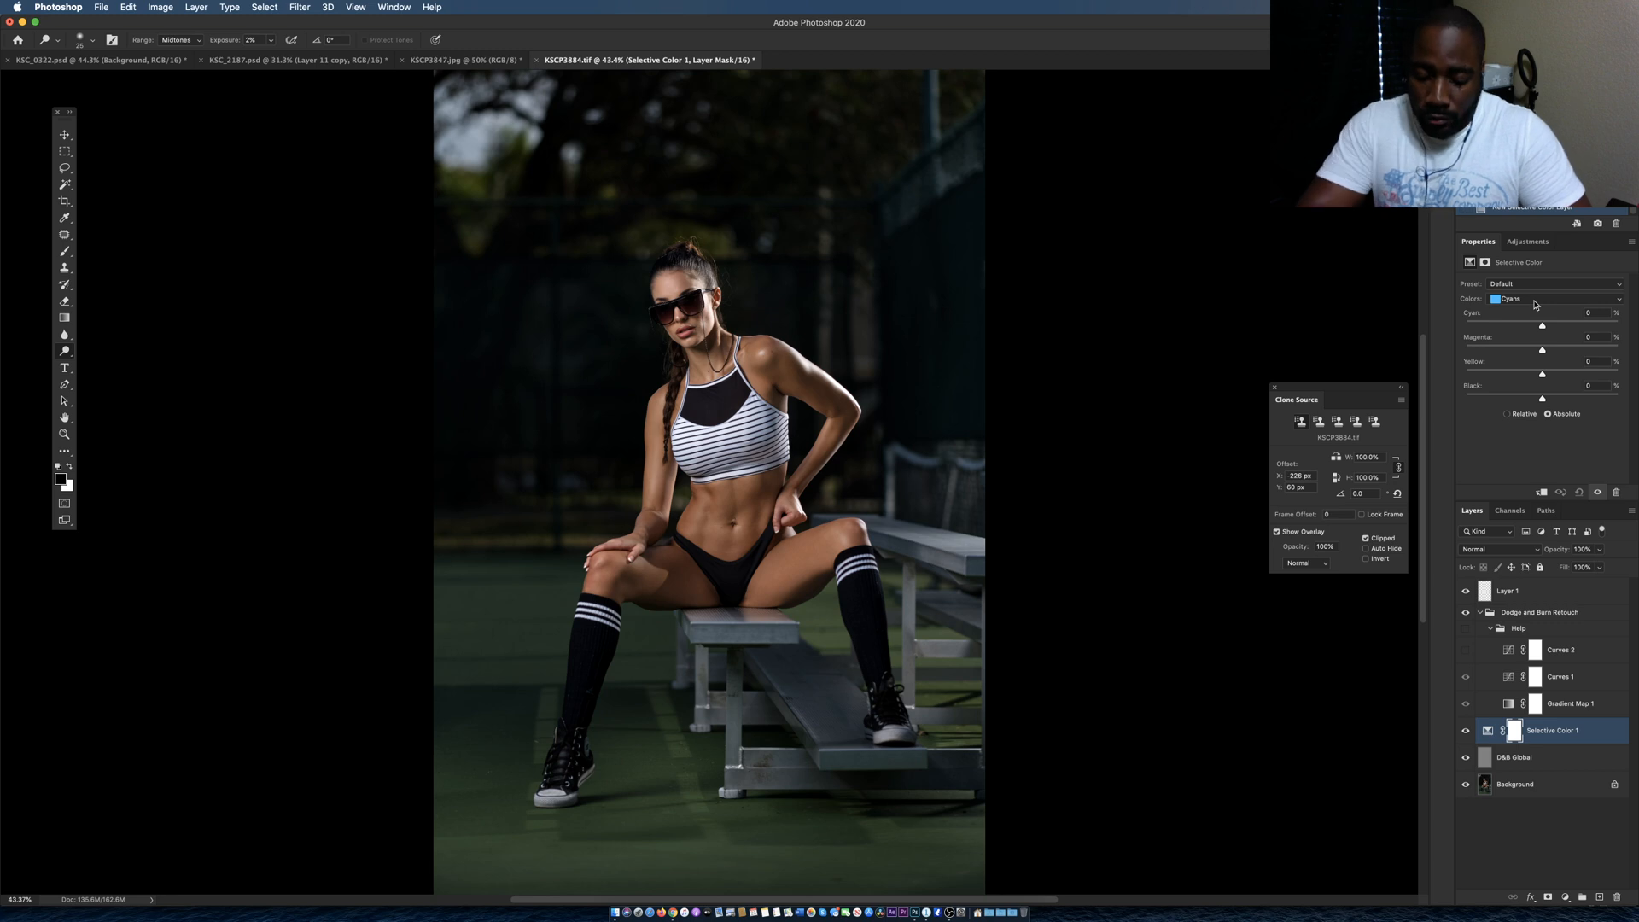
pyautogui.press('super+i')
# Paint the Selective Color mask white over the upper arm on the hand-on-hip side with a resized soft brush.
pyautogui.press('b')
pyautogui.press(']')
pyautogui.press(']')
pyautogui.press(']')
pyautogui.press(']')
pyautogui.press(']')
pyautogui.press(']')
pyautogui.press(']')
pyautogui.press(']')
pyautogui.press(']')
pyautogui.press(']')
pyautogui.press(']')
pyautogui.press(']')
pyautogui.press(']')
pyautogui.press(']')
pyautogui.press('x')
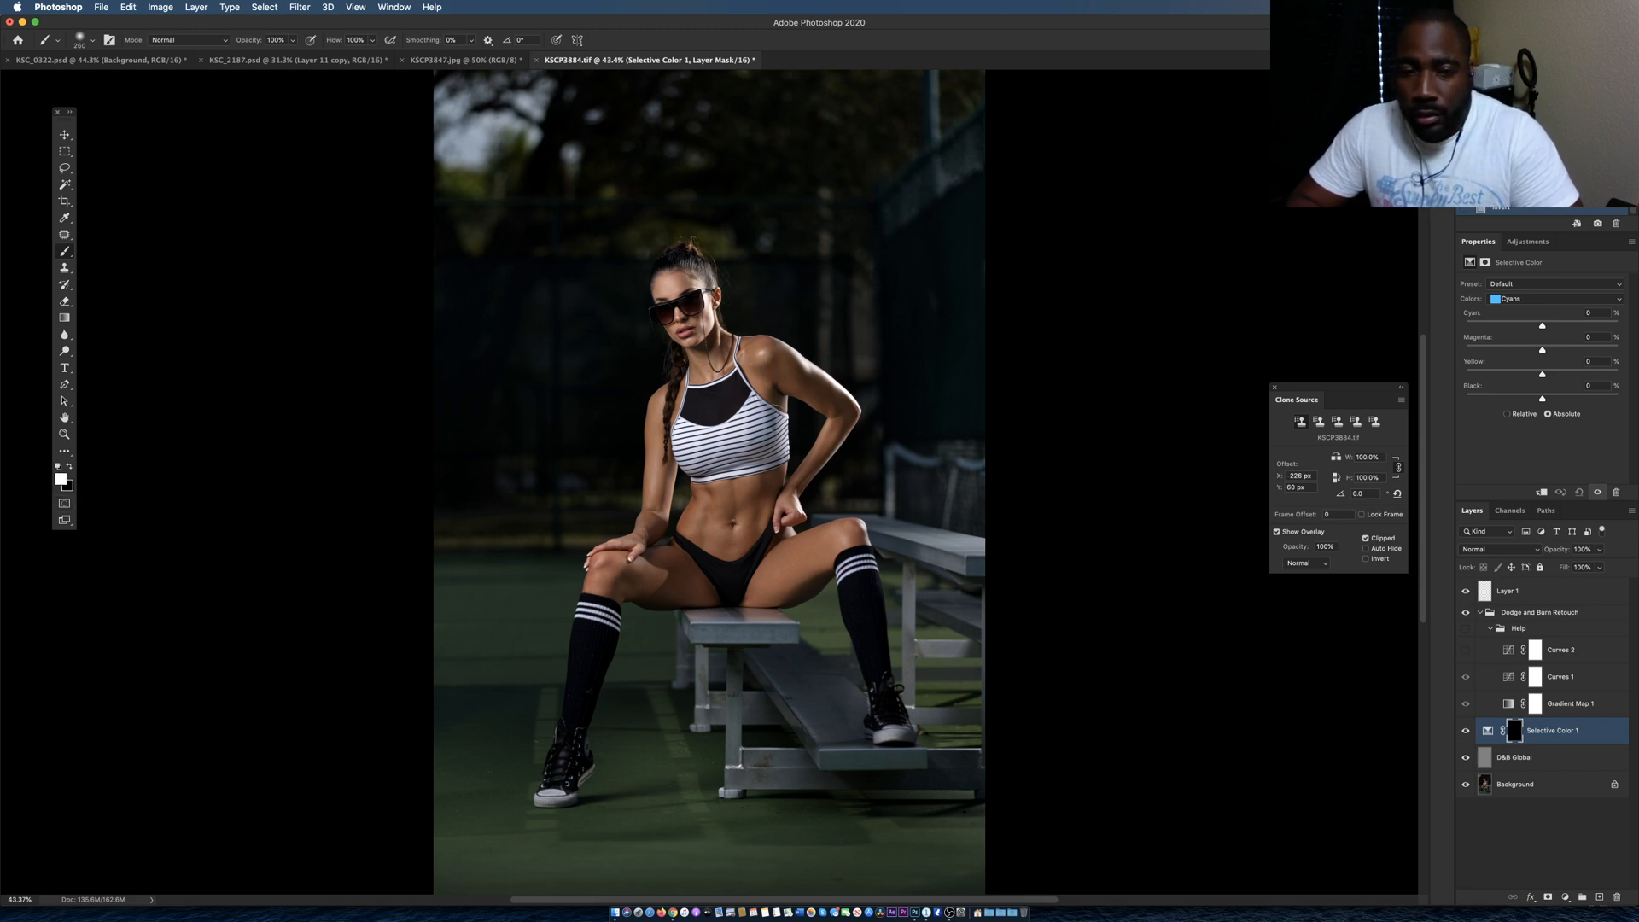
pyautogui.press('[')
pyautogui.press('[')
pyautogui.press('[')
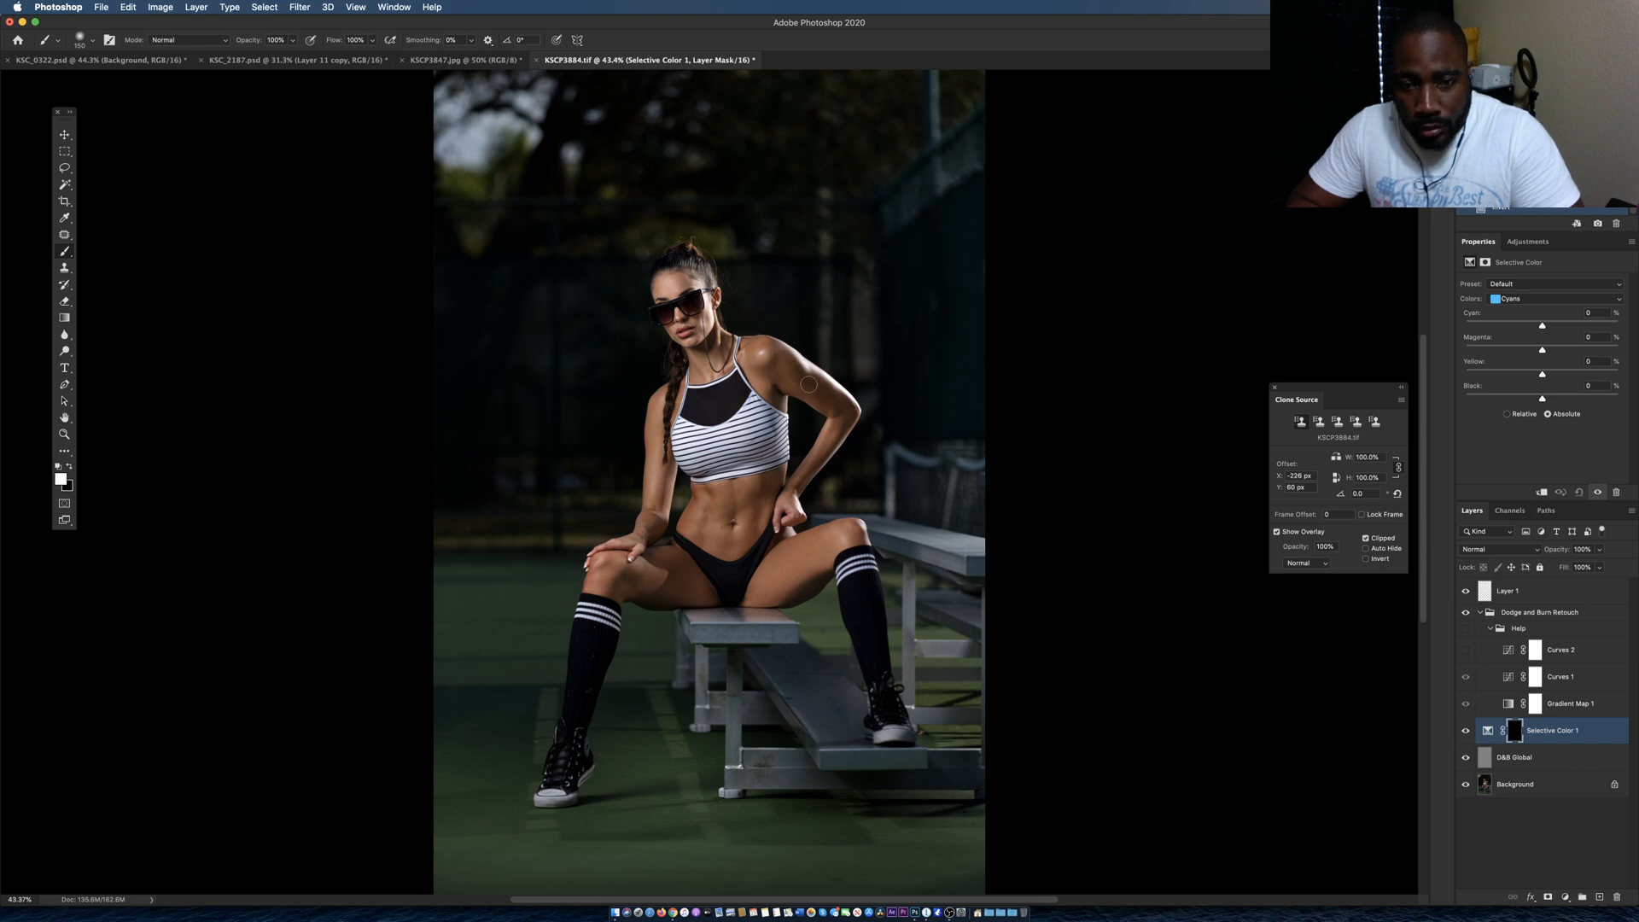
pyautogui.moveTo(830, 398)
pyautogui.mouseDown()
pyautogui.moveTo(802, 382)
pyautogui.moveTo(864, 379)
pyautogui.moveTo(828, 403)
pyautogui.mouseUp()
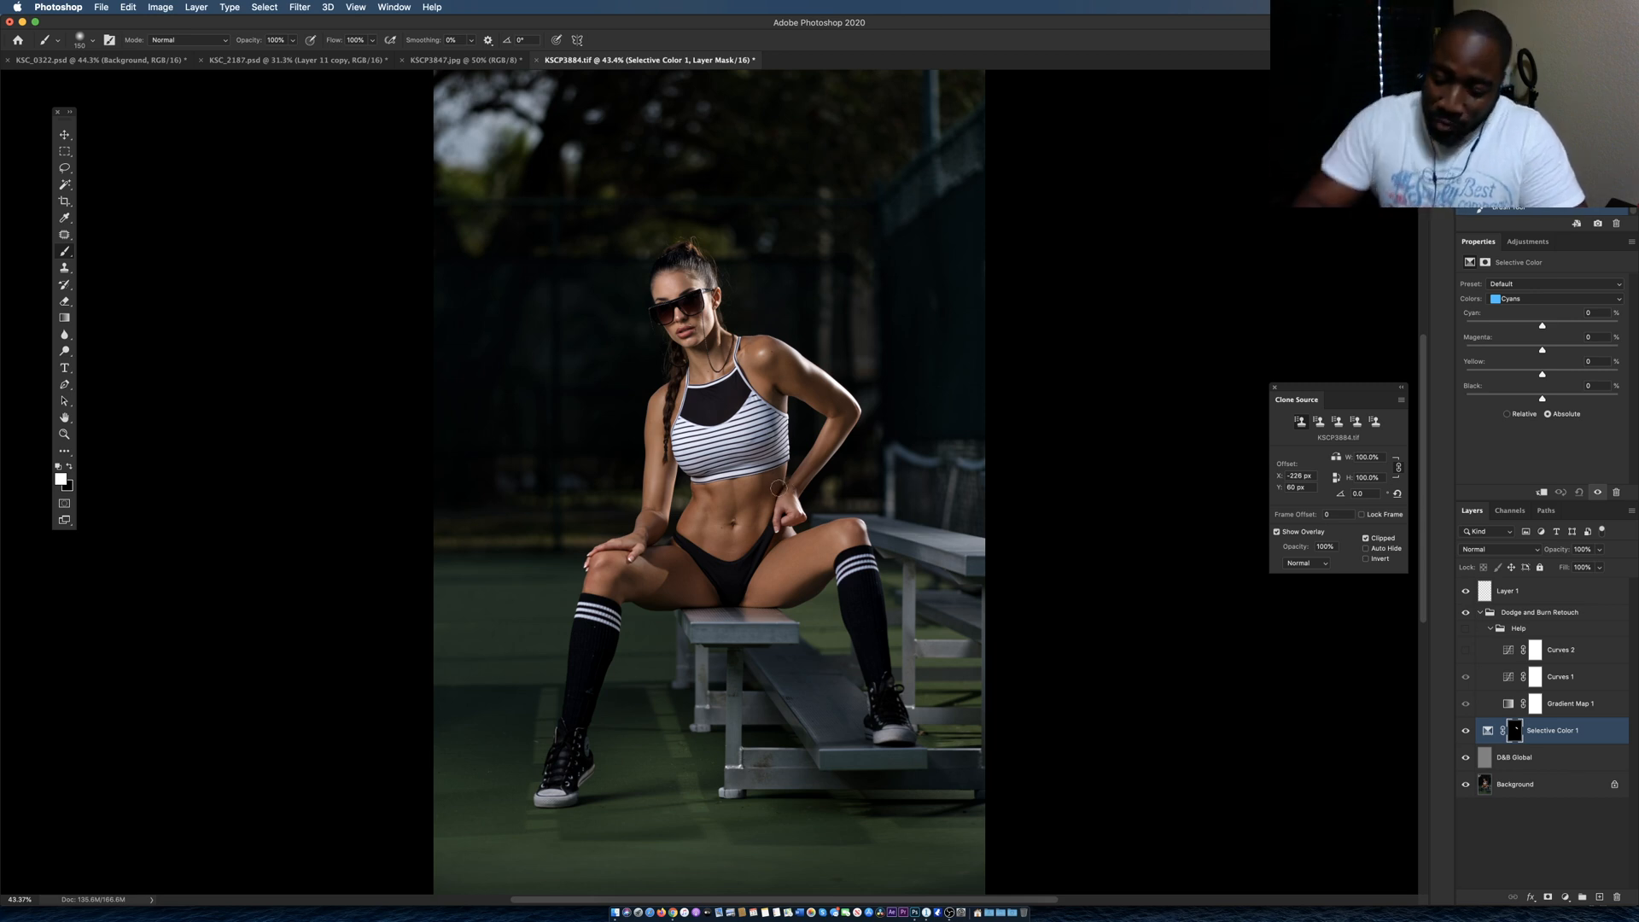
# With the red mask overlay showing, extend the white mask along the whole bent arm and its outer edge, then hide the overlay.
pyautogui.press('\\')
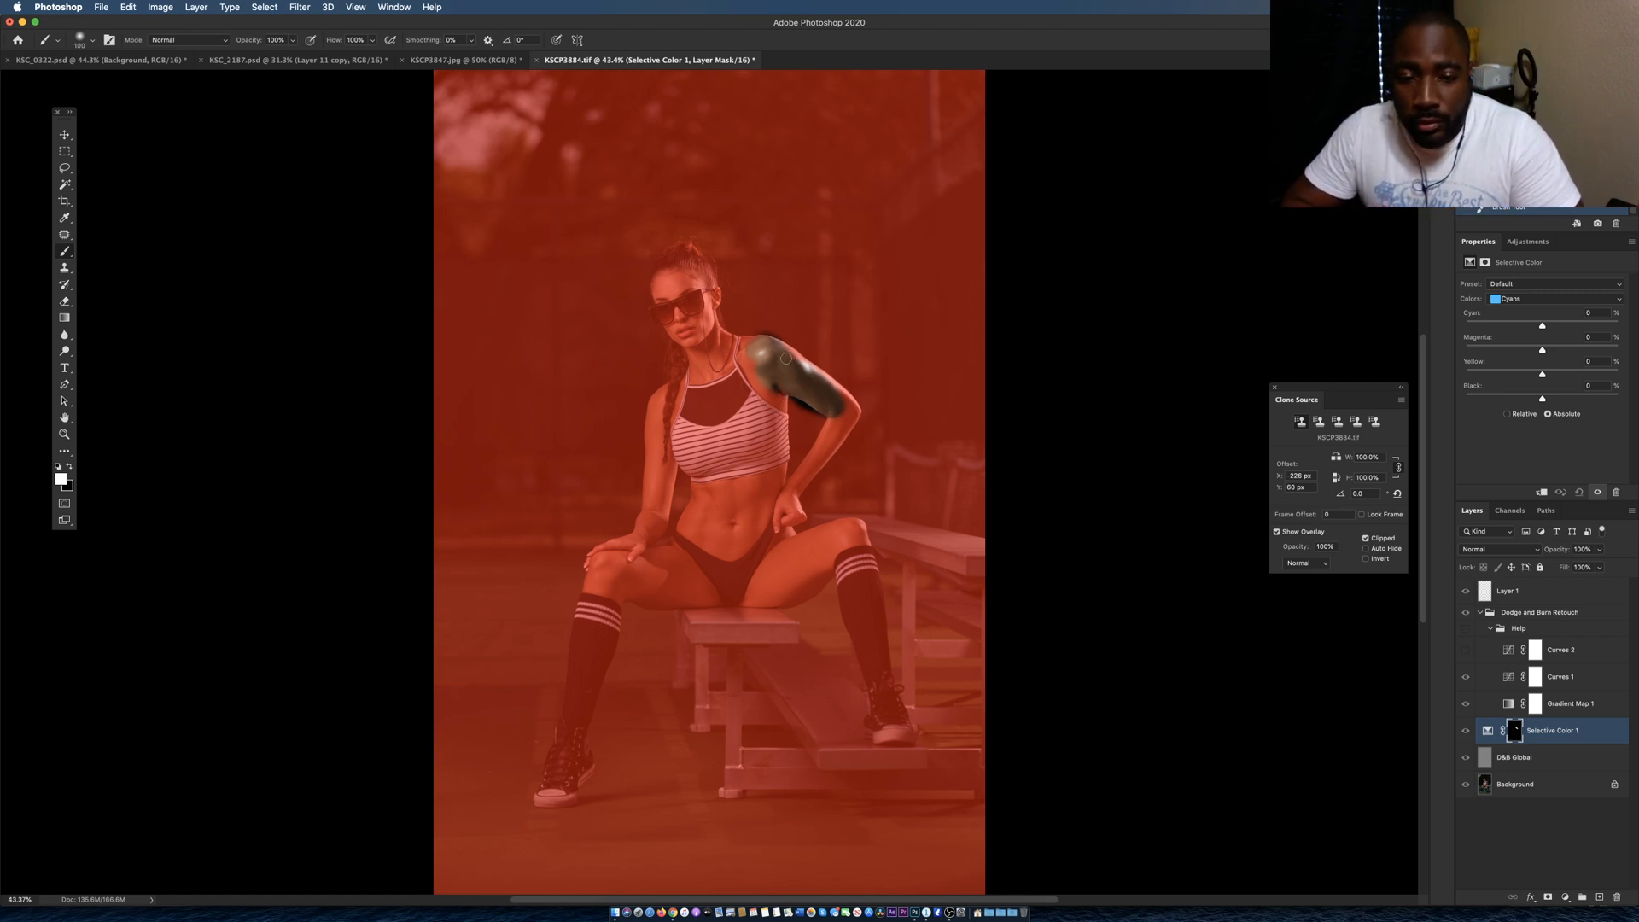
pyautogui.moveTo(808, 385)
pyautogui.mouseDown()
pyautogui.moveTo(849, 407)
pyautogui.moveTo(841, 394)
pyautogui.moveTo(794, 489)
pyautogui.moveTo(844, 426)
pyautogui.moveTo(830, 394)
pyautogui.mouseUp()
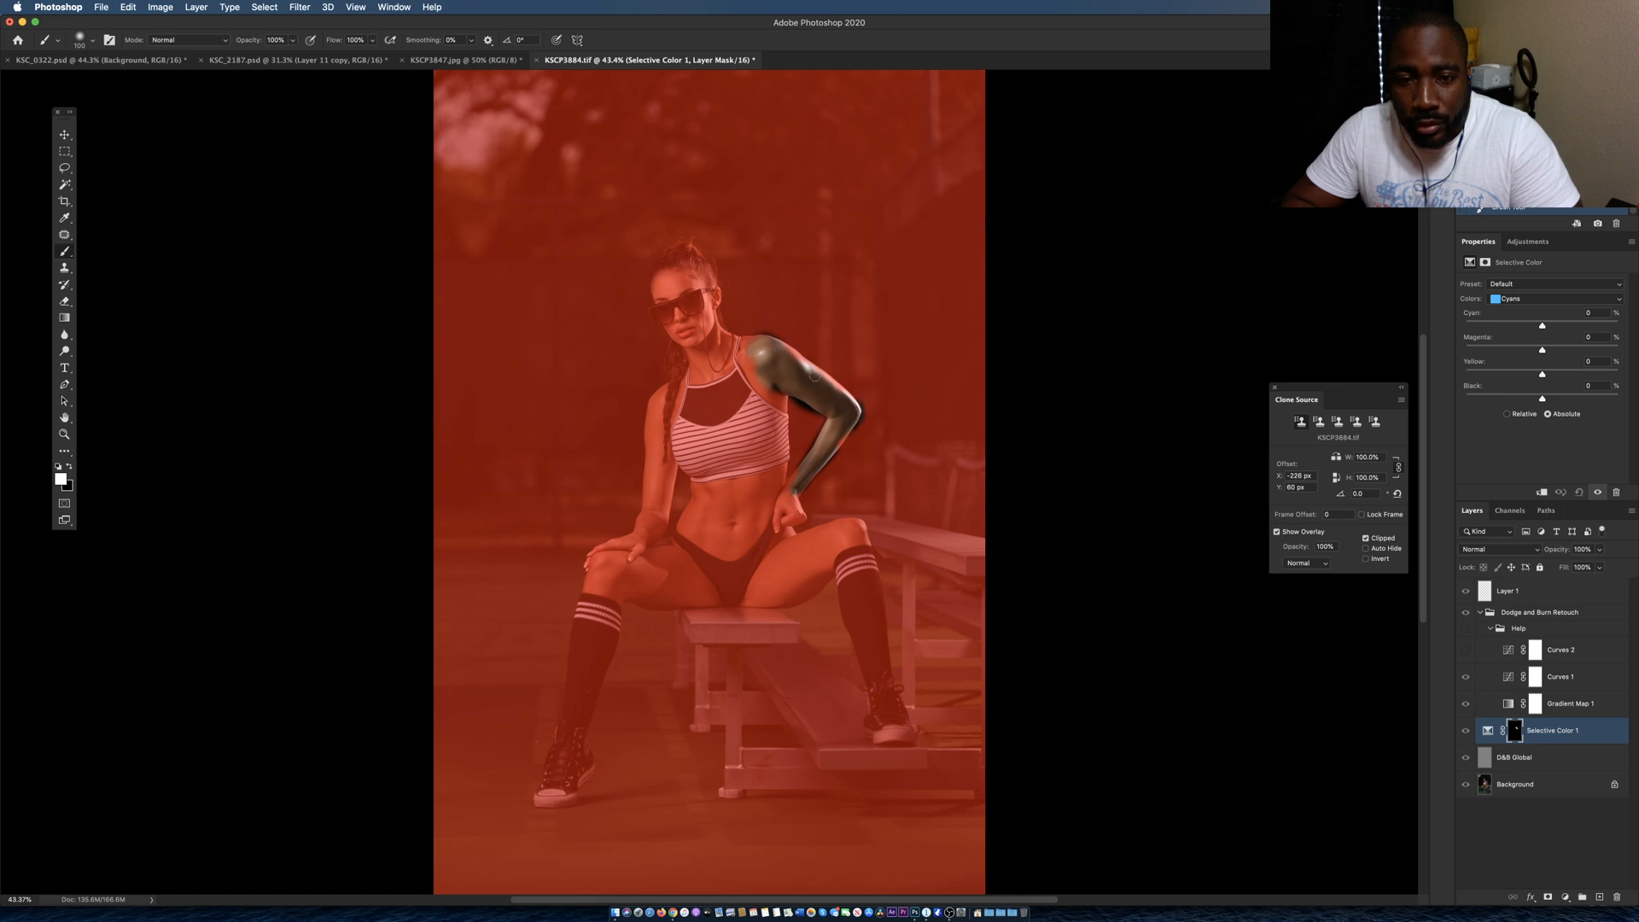
pyautogui.press('x')
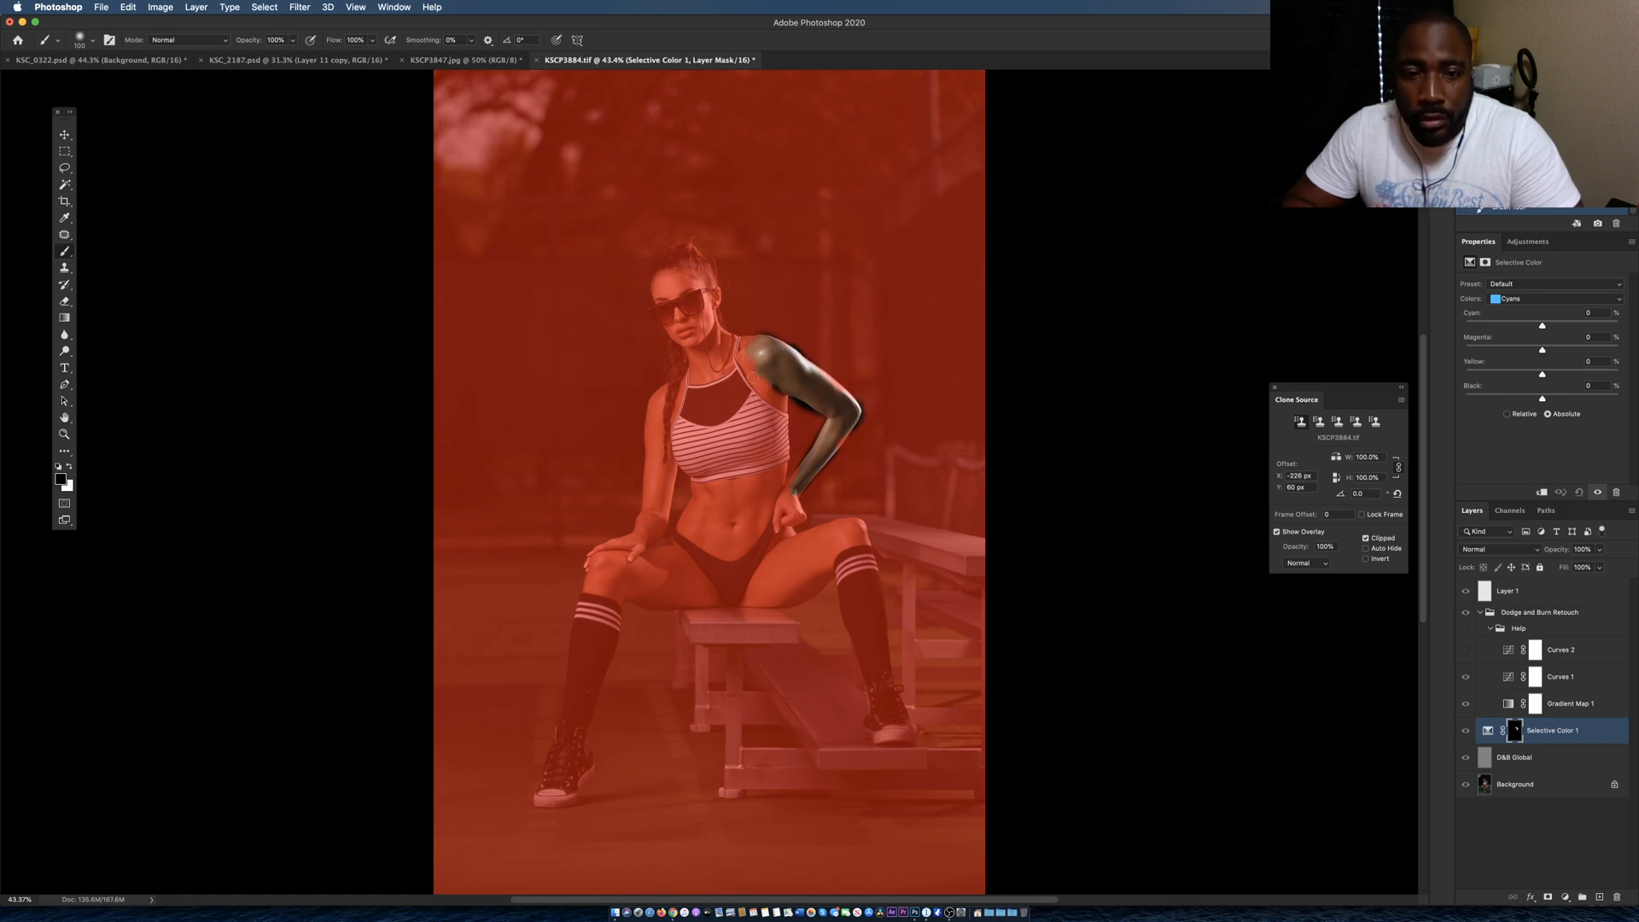
pyautogui.press('x')
pyautogui.moveTo(782, 340)
pyautogui.mouseDown()
pyautogui.moveTo(823, 346)
pyautogui.moveTo(841, 386)
pyautogui.mouseUp()
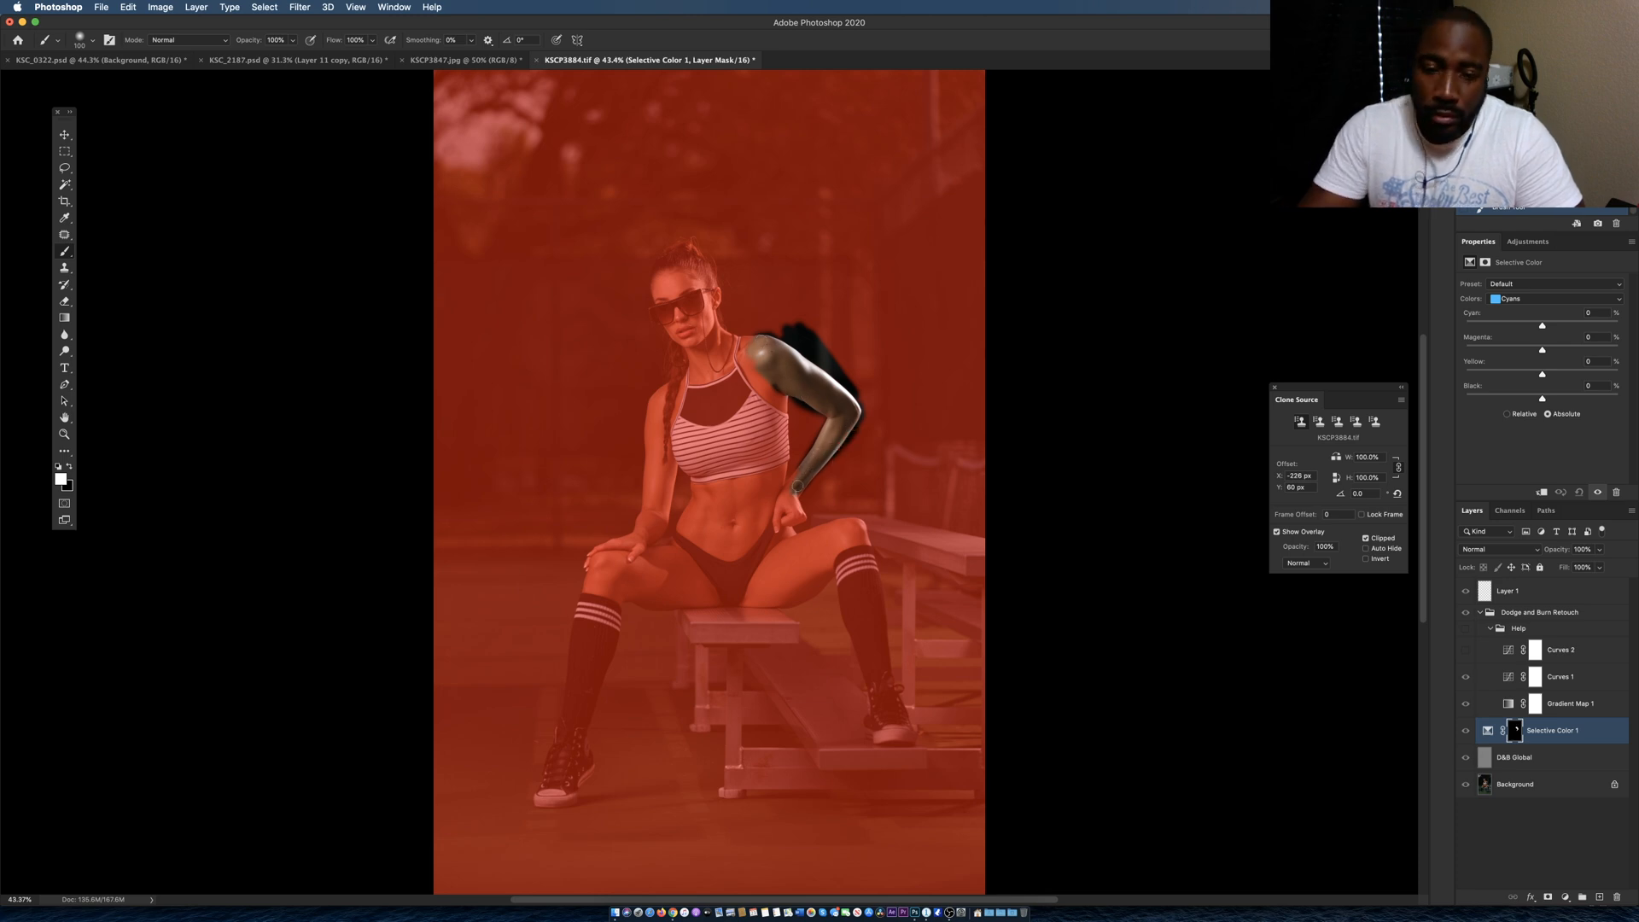
pyautogui.press('\\')
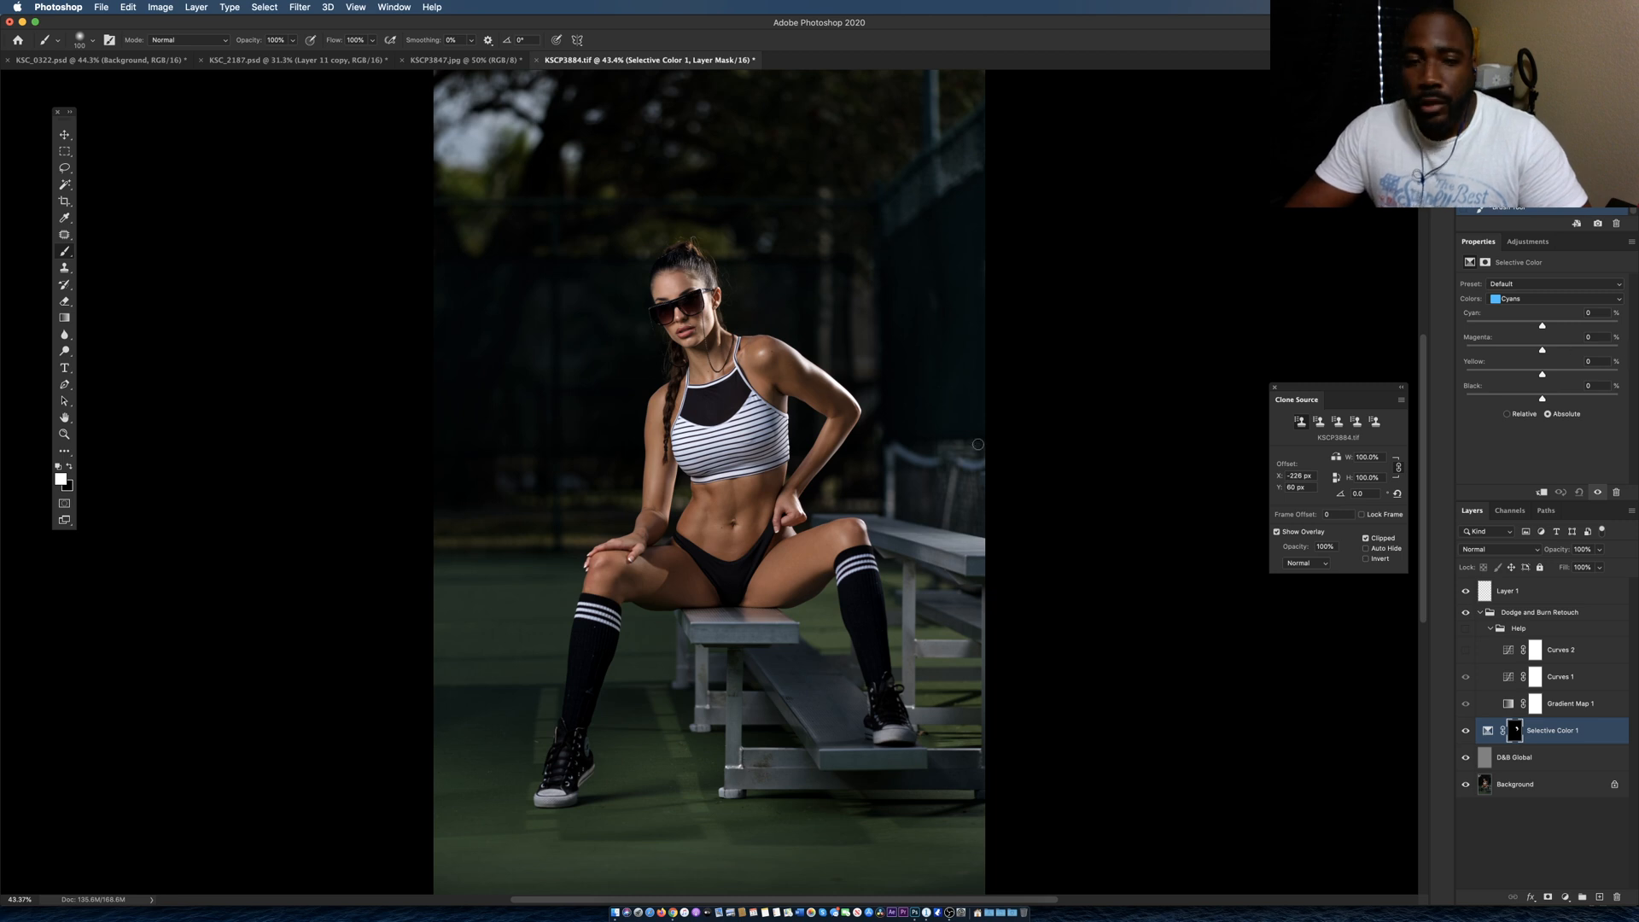
# Set the Selective Color method to Relative and adjust Reds to Cyan -20, Yellow +6 and Black -30.
pyautogui.press('v')
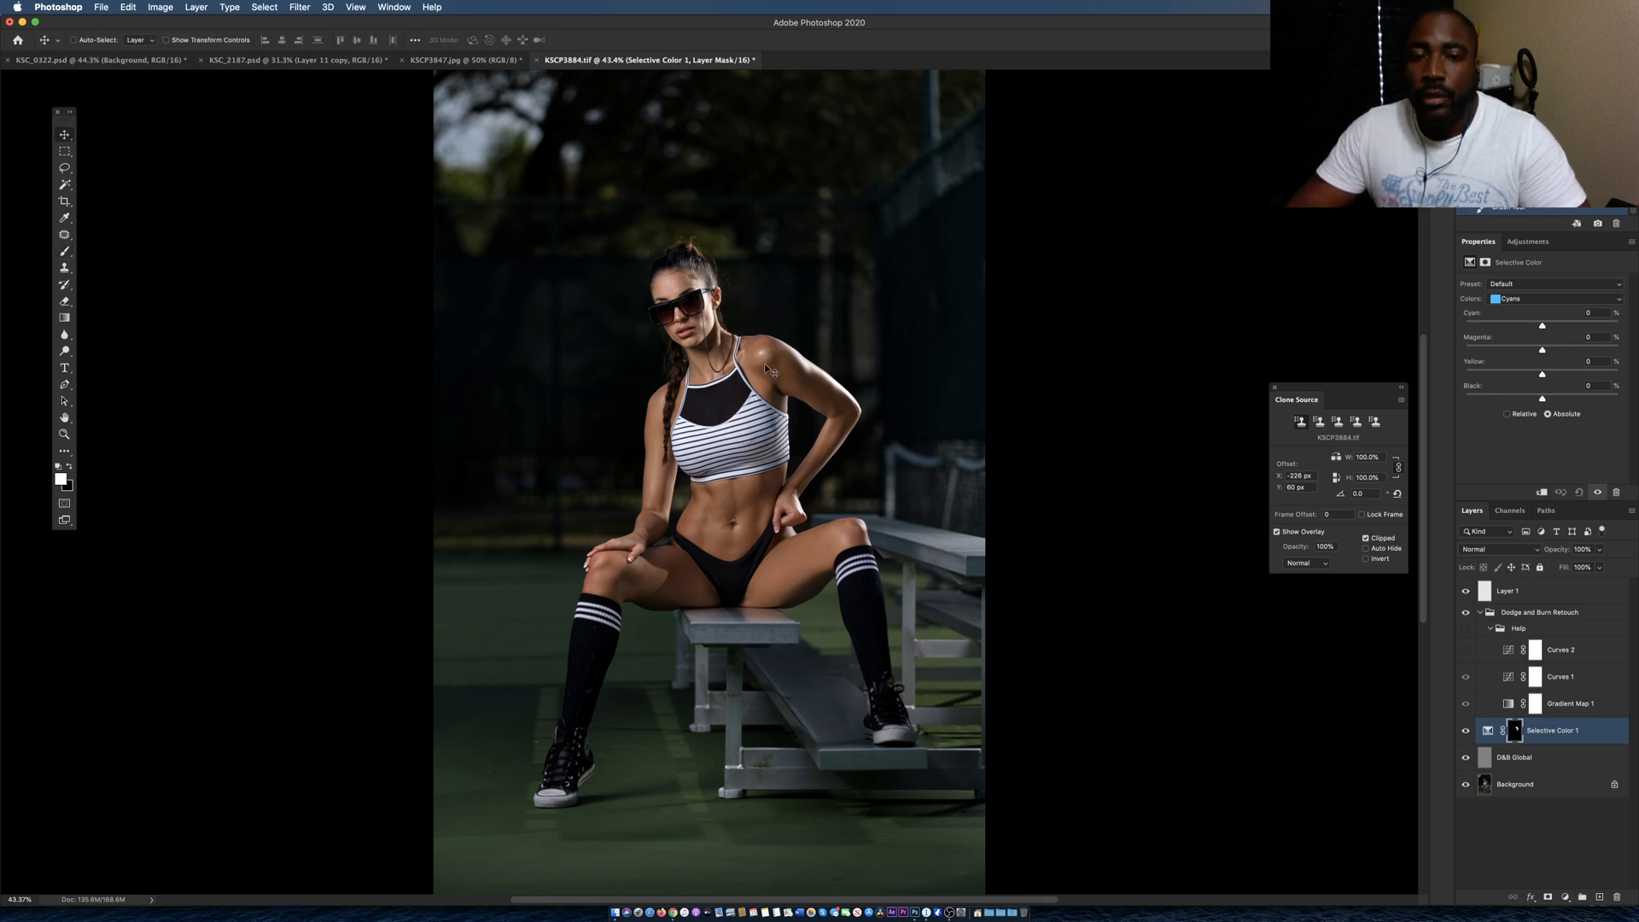
pyautogui.click(1547, 300)
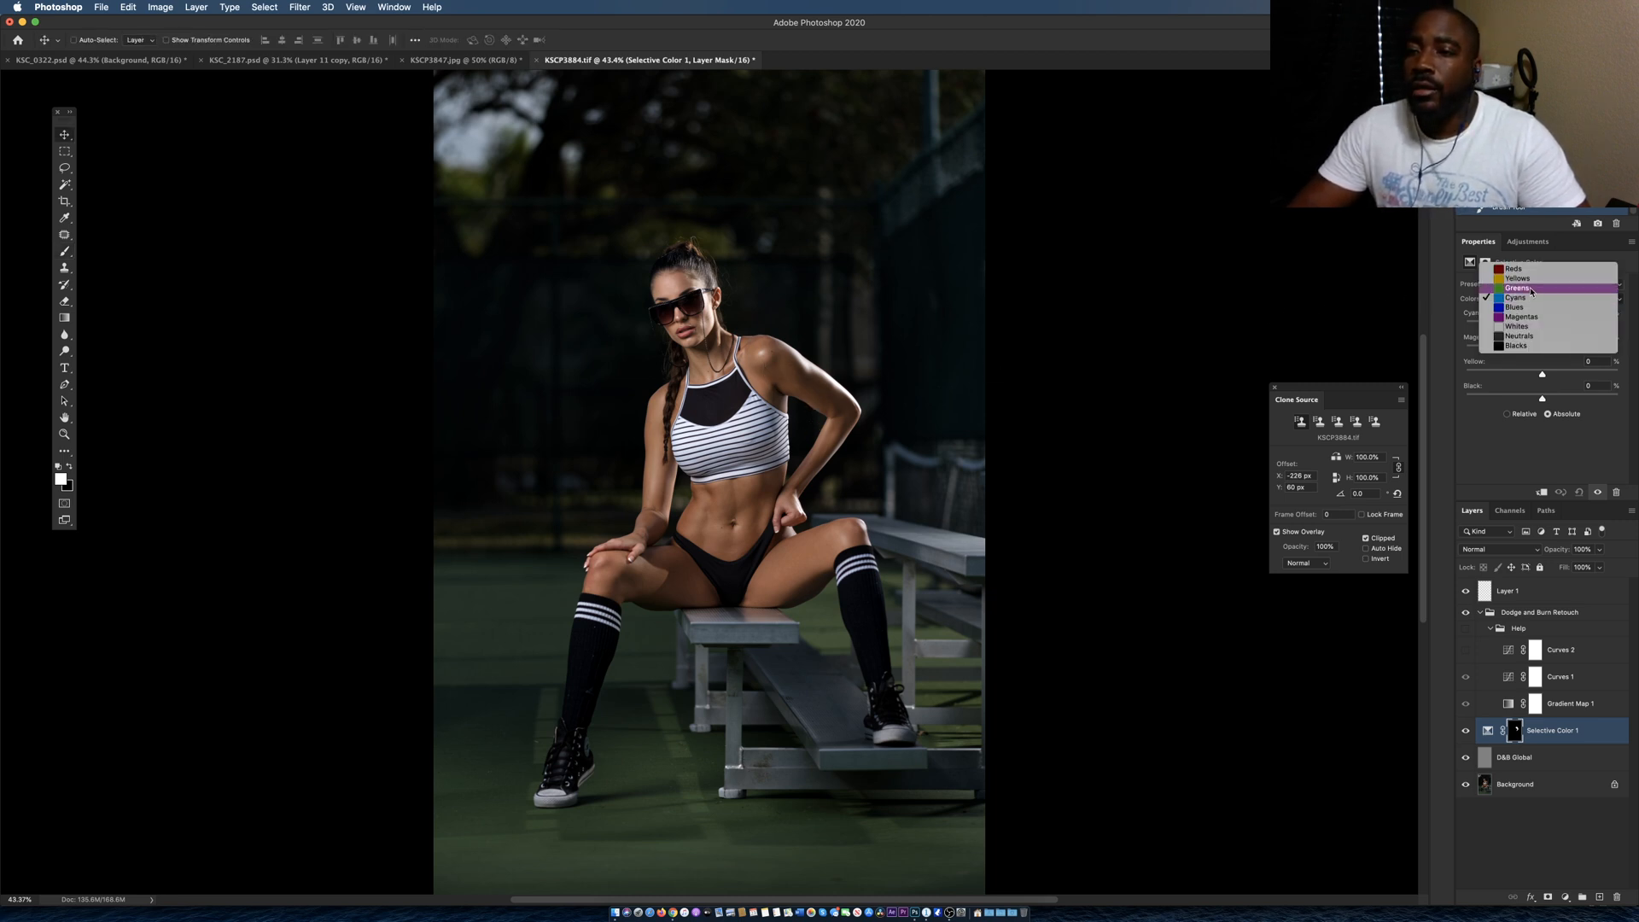
pyautogui.click(1537, 269)
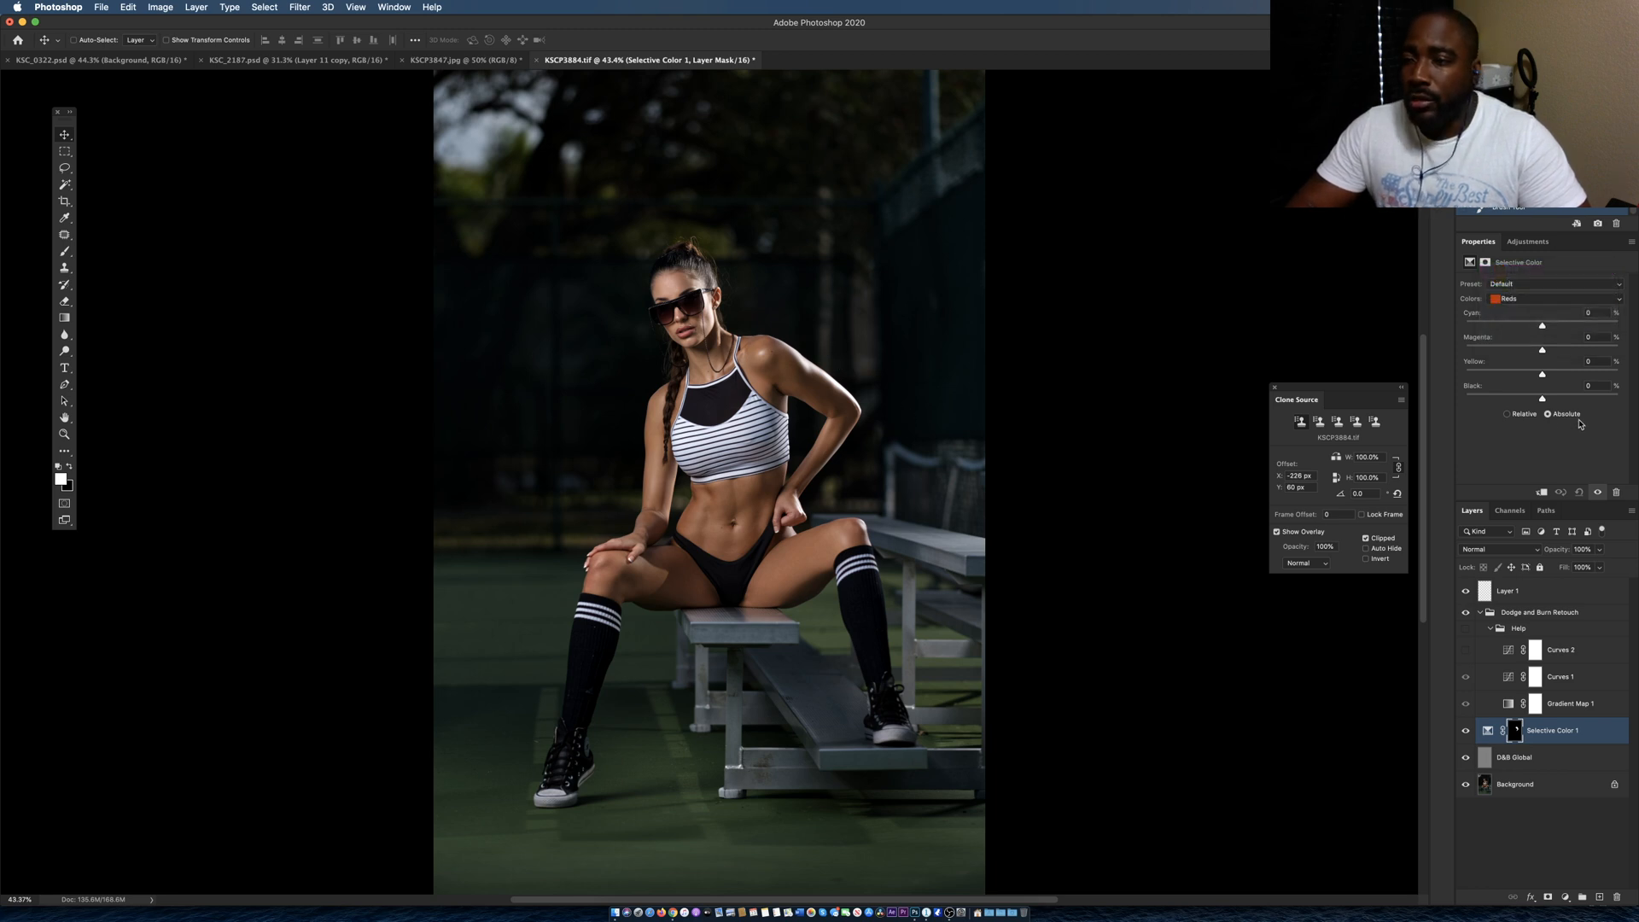
pyautogui.click(1508, 415)
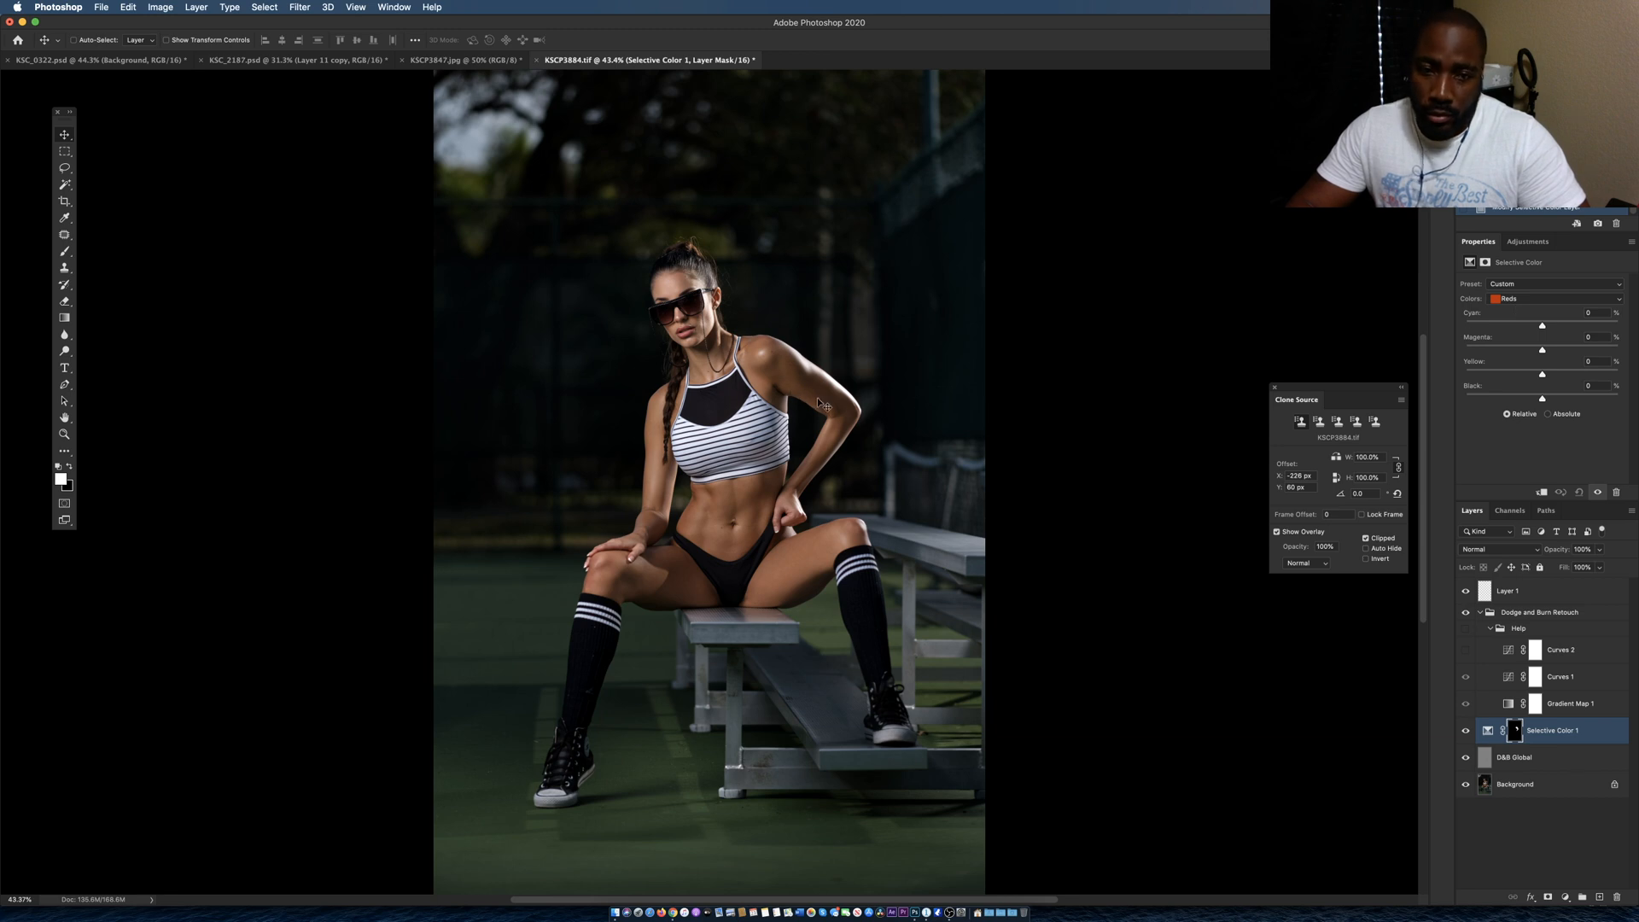
pyautogui.moveTo(1542, 398); pyautogui.dragTo(1518, 398)
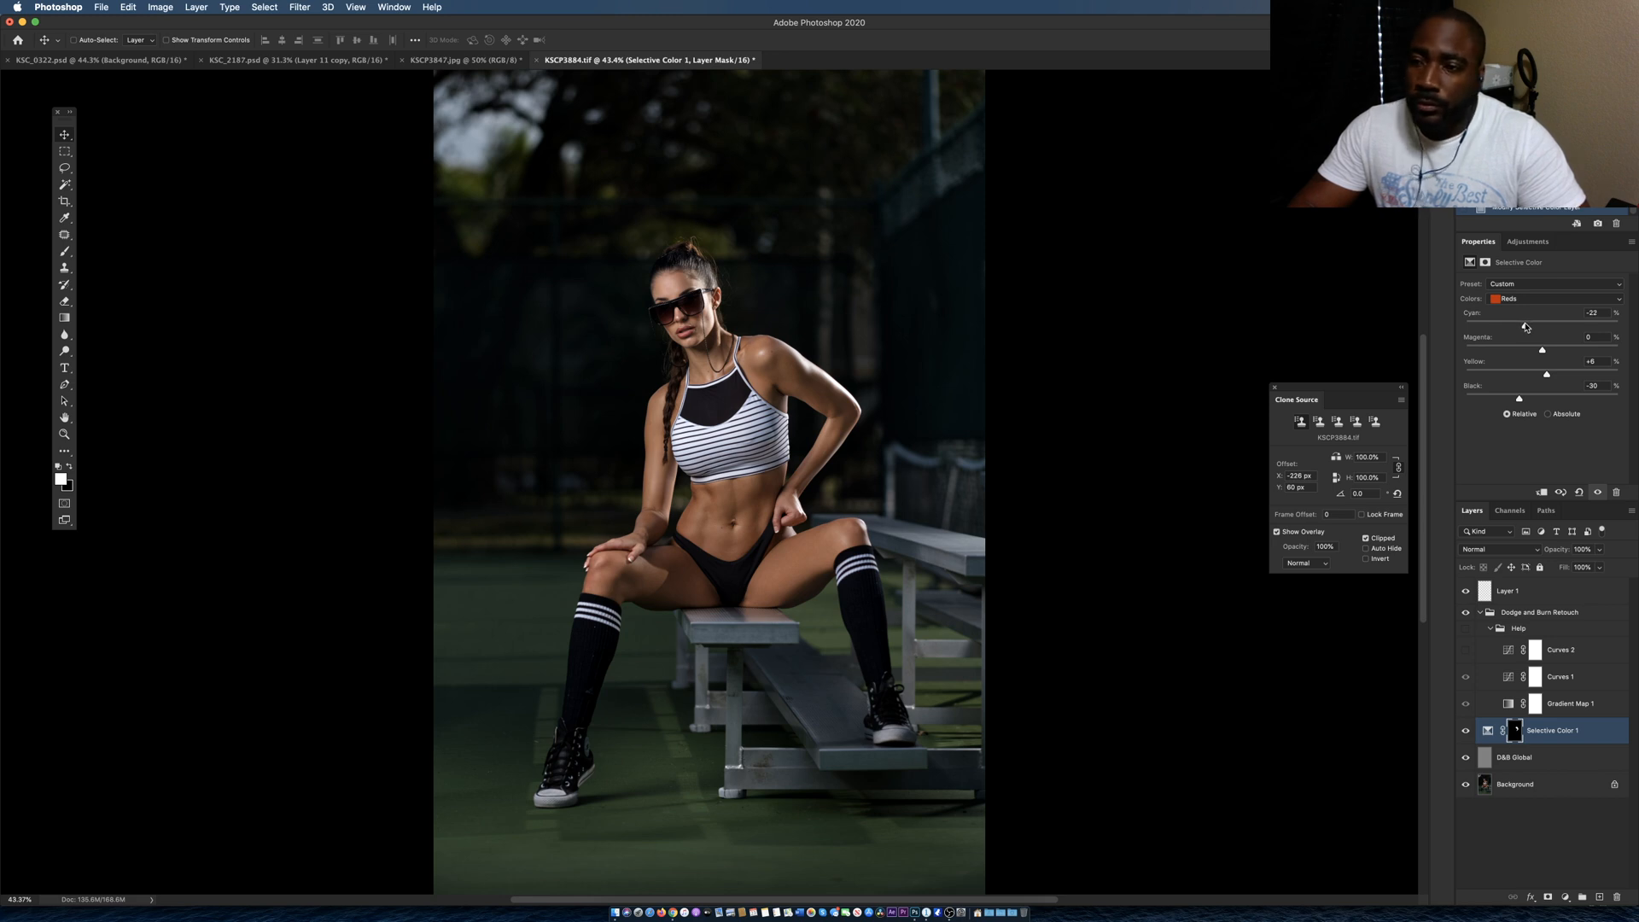
pyautogui.moveTo(1527, 326); pyautogui.dragTo(1528, 326)
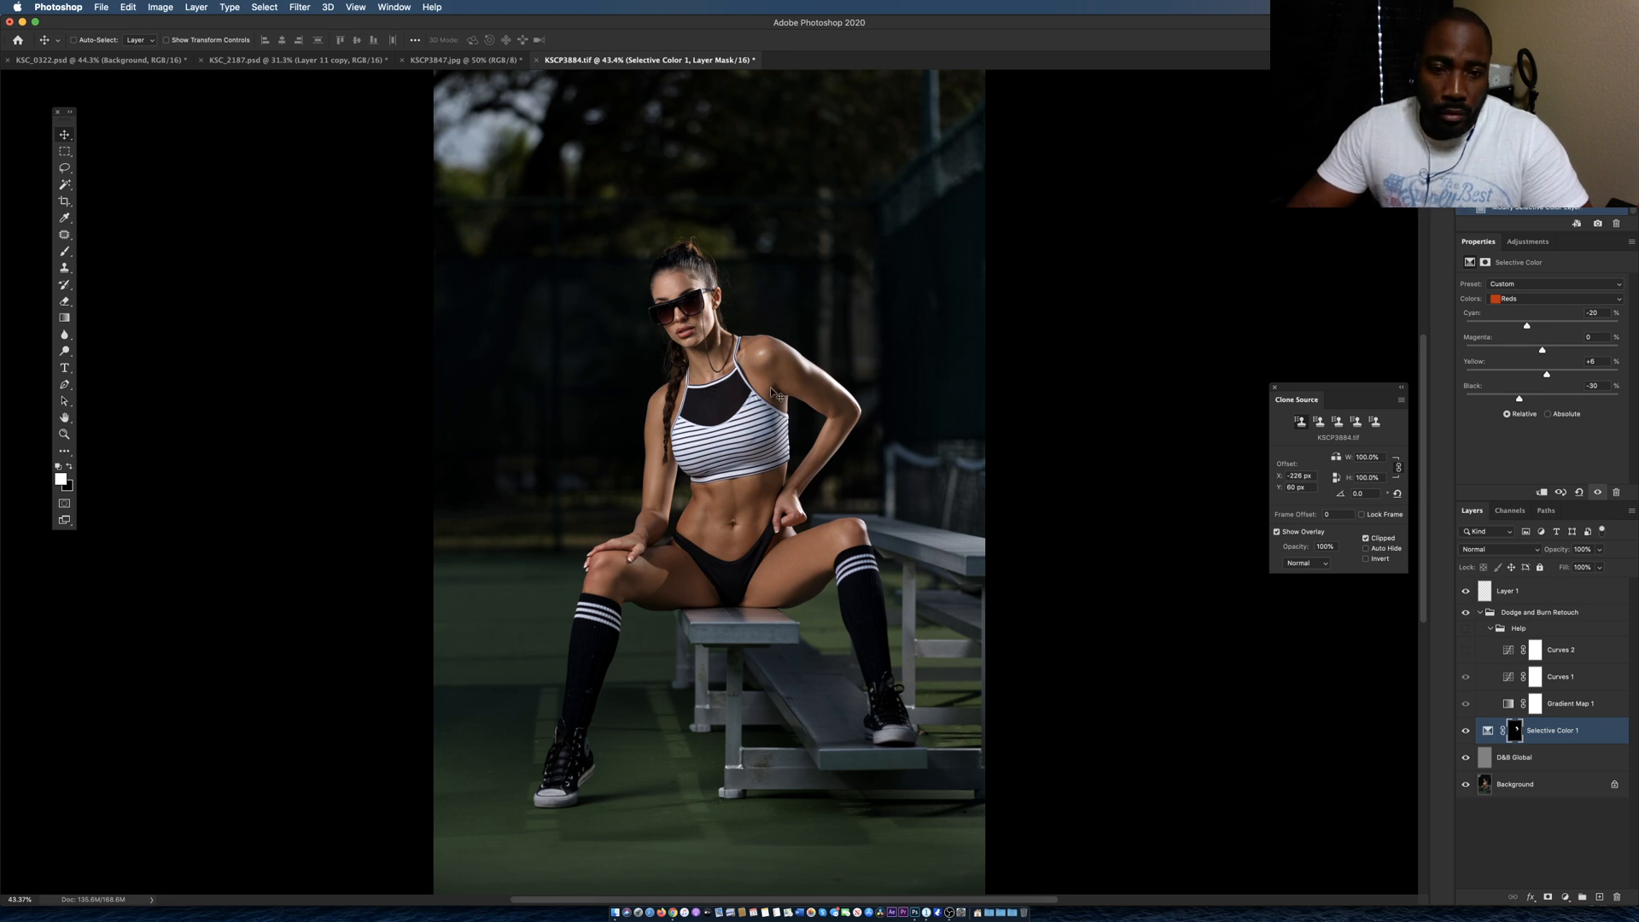
# Adjust the Yellows in Selective Color to Cyan -28, Yellow +5 and Black -20, keeping Magenta at 0.
pyautogui.click(1513, 299)
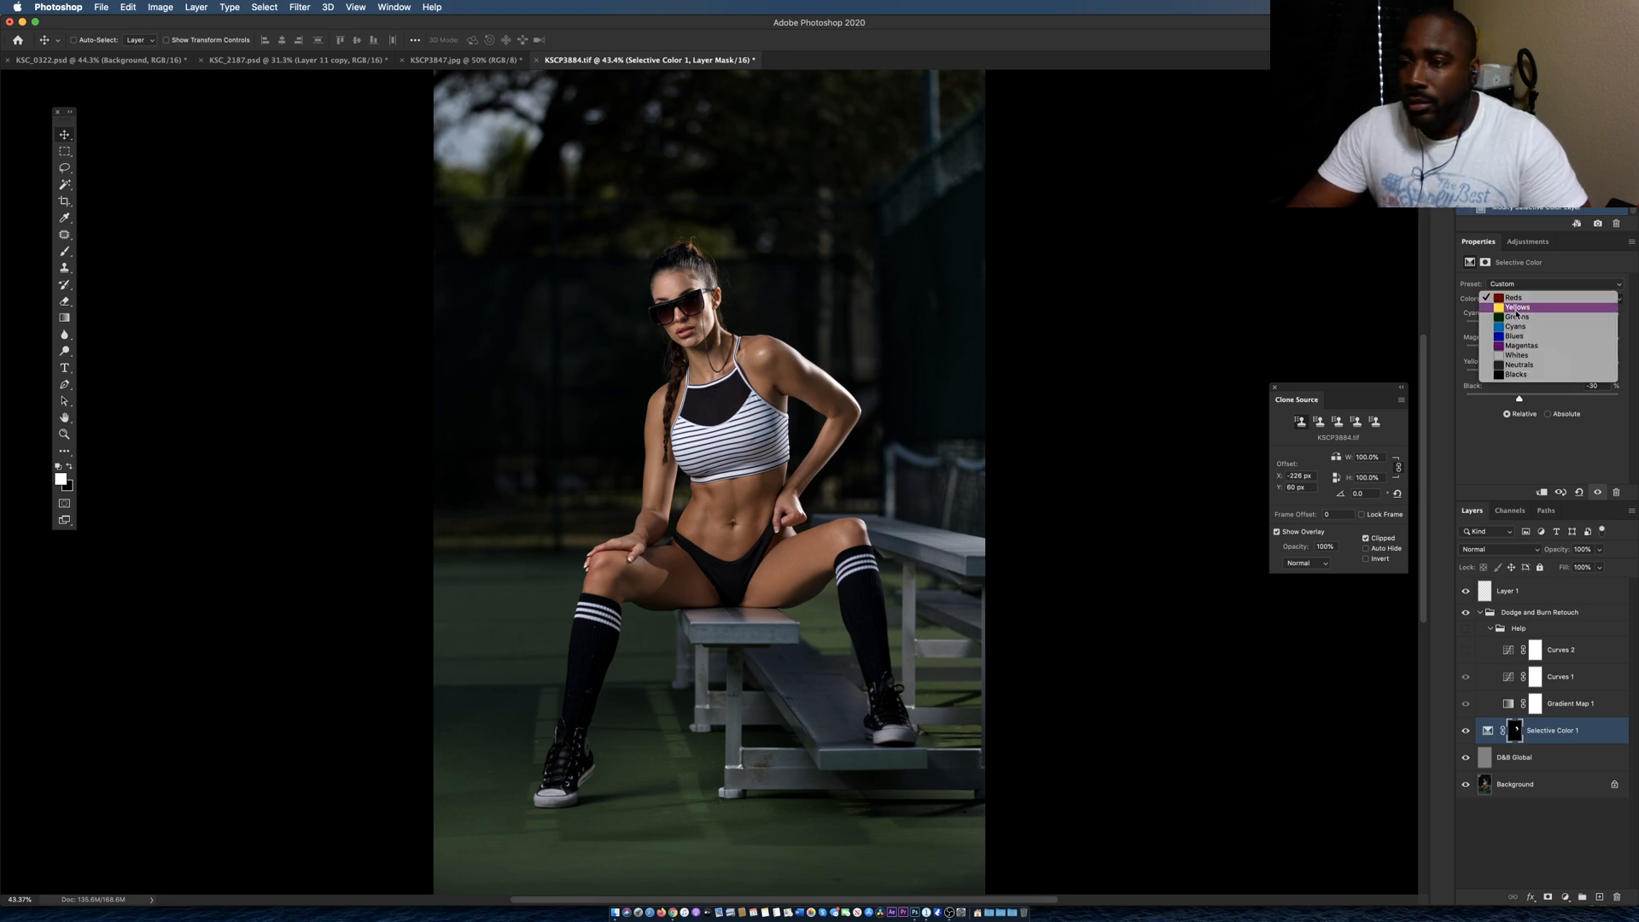
pyautogui.click(1495, 309)
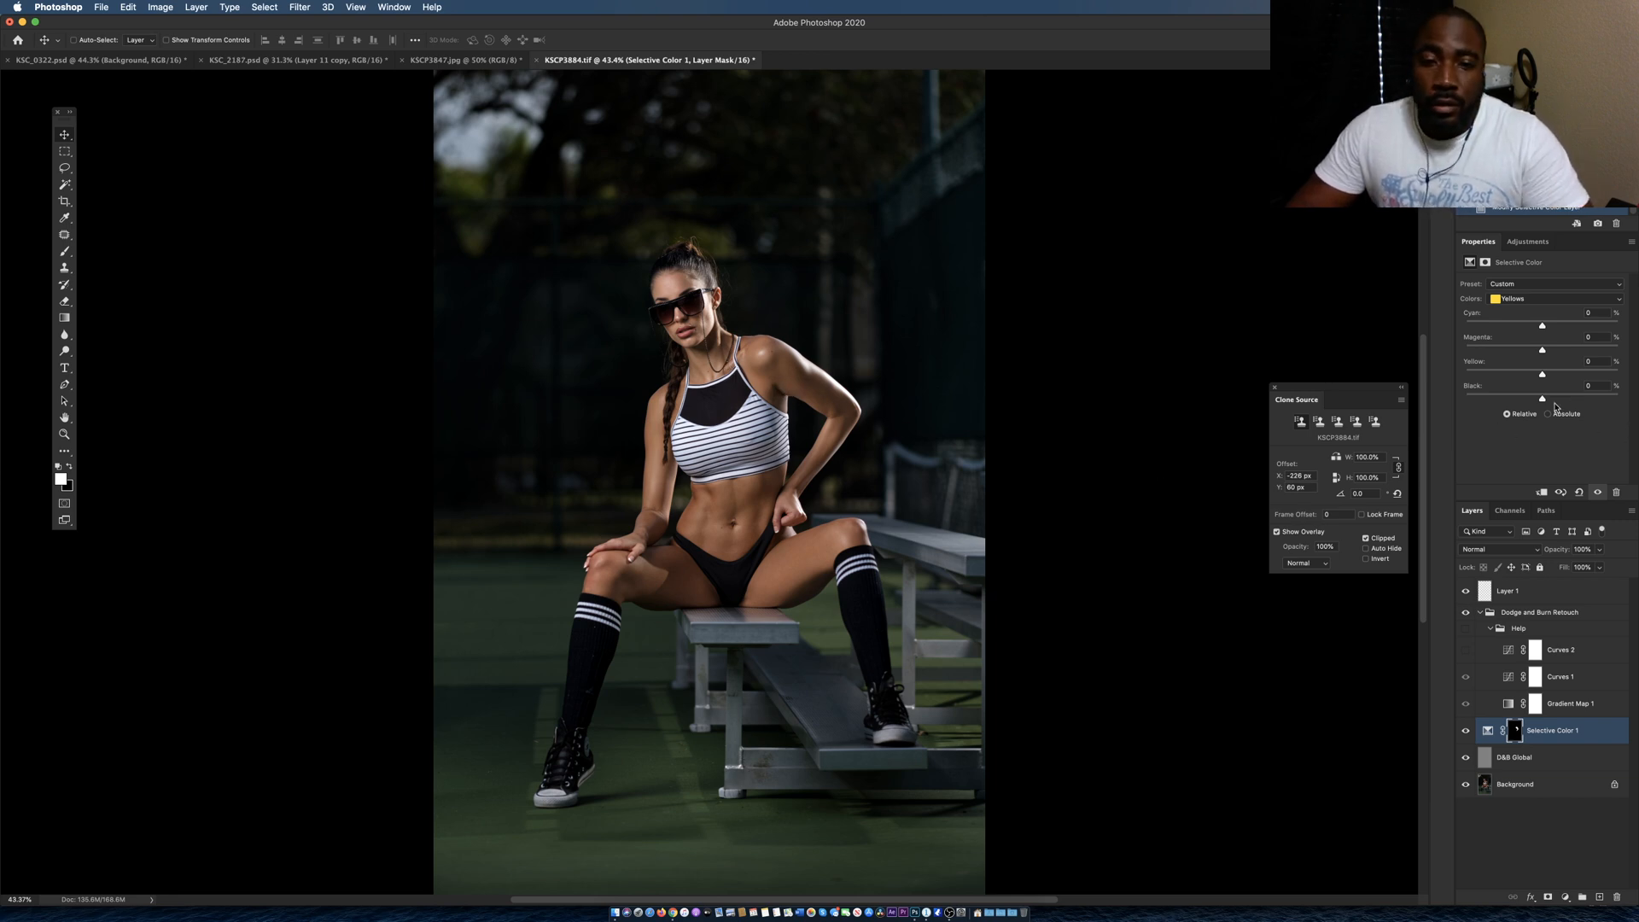
pyautogui.moveTo(1534, 400); pyautogui.dragTo(1528, 401)
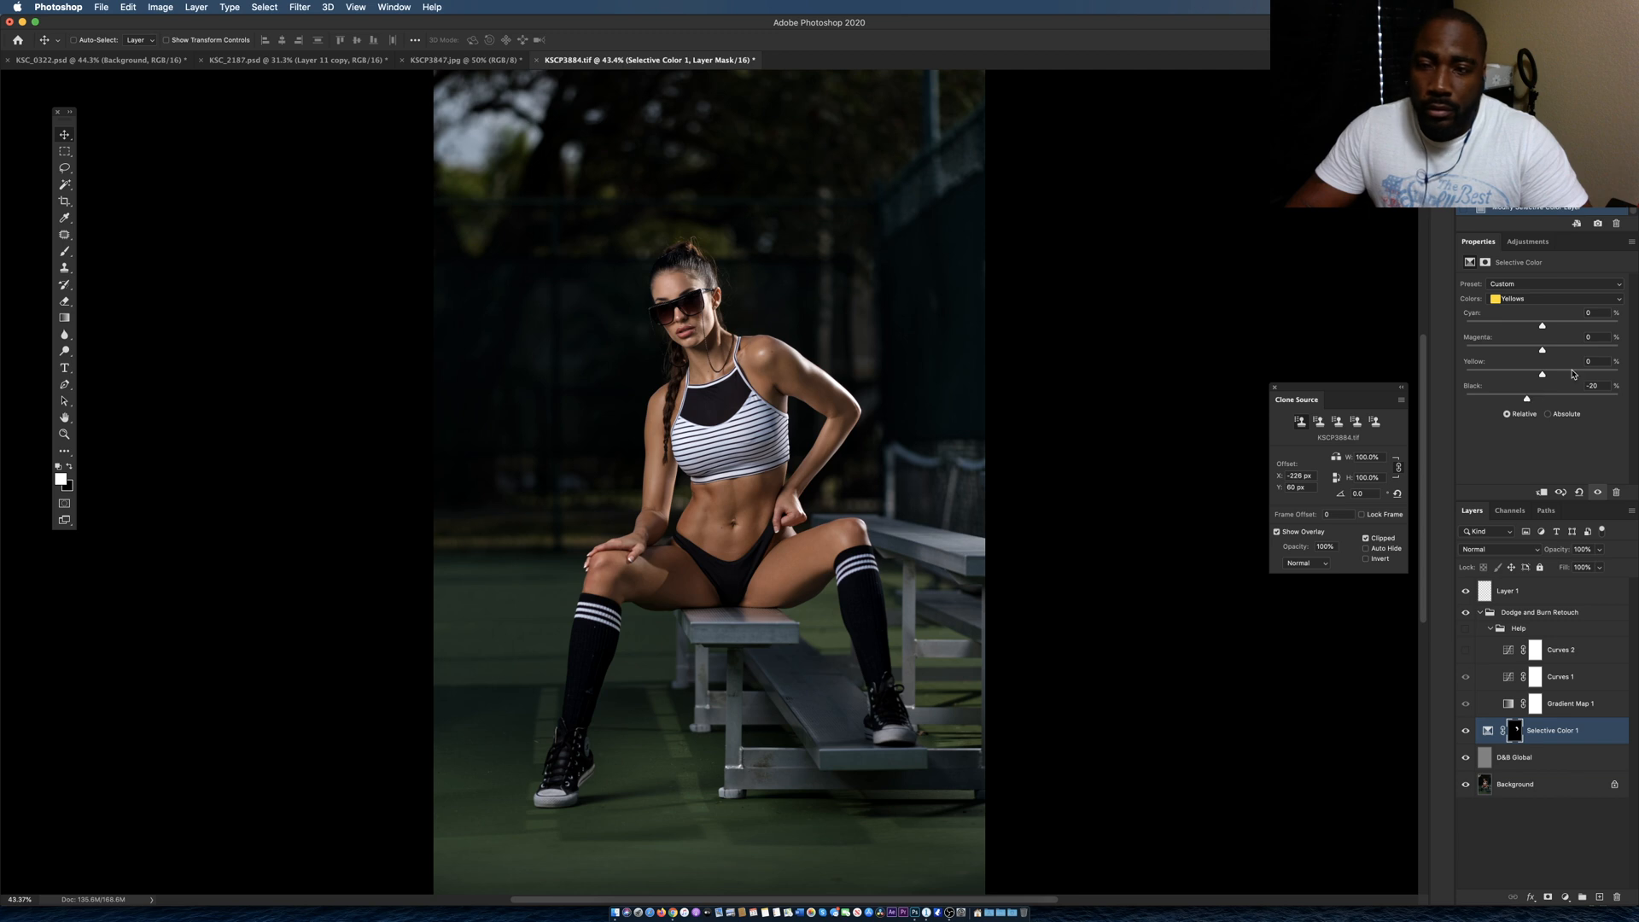
pyautogui.moveTo(1570, 374); pyautogui.dragTo(1550, 376)
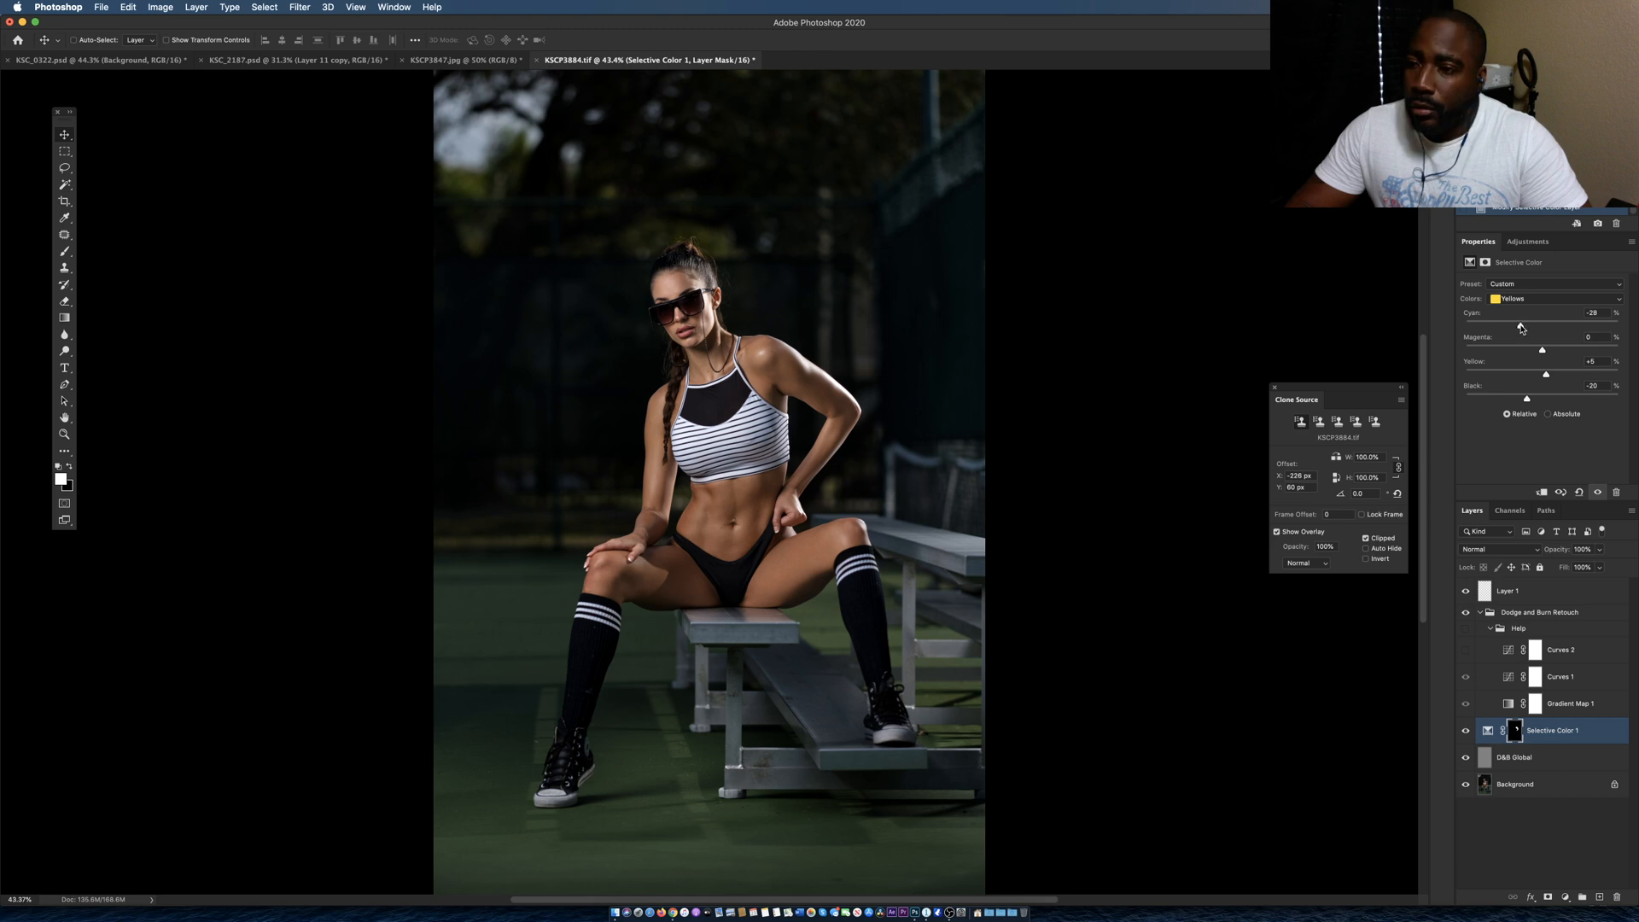
pyautogui.moveTo(1541, 351); pyautogui.dragTo(1546, 352)
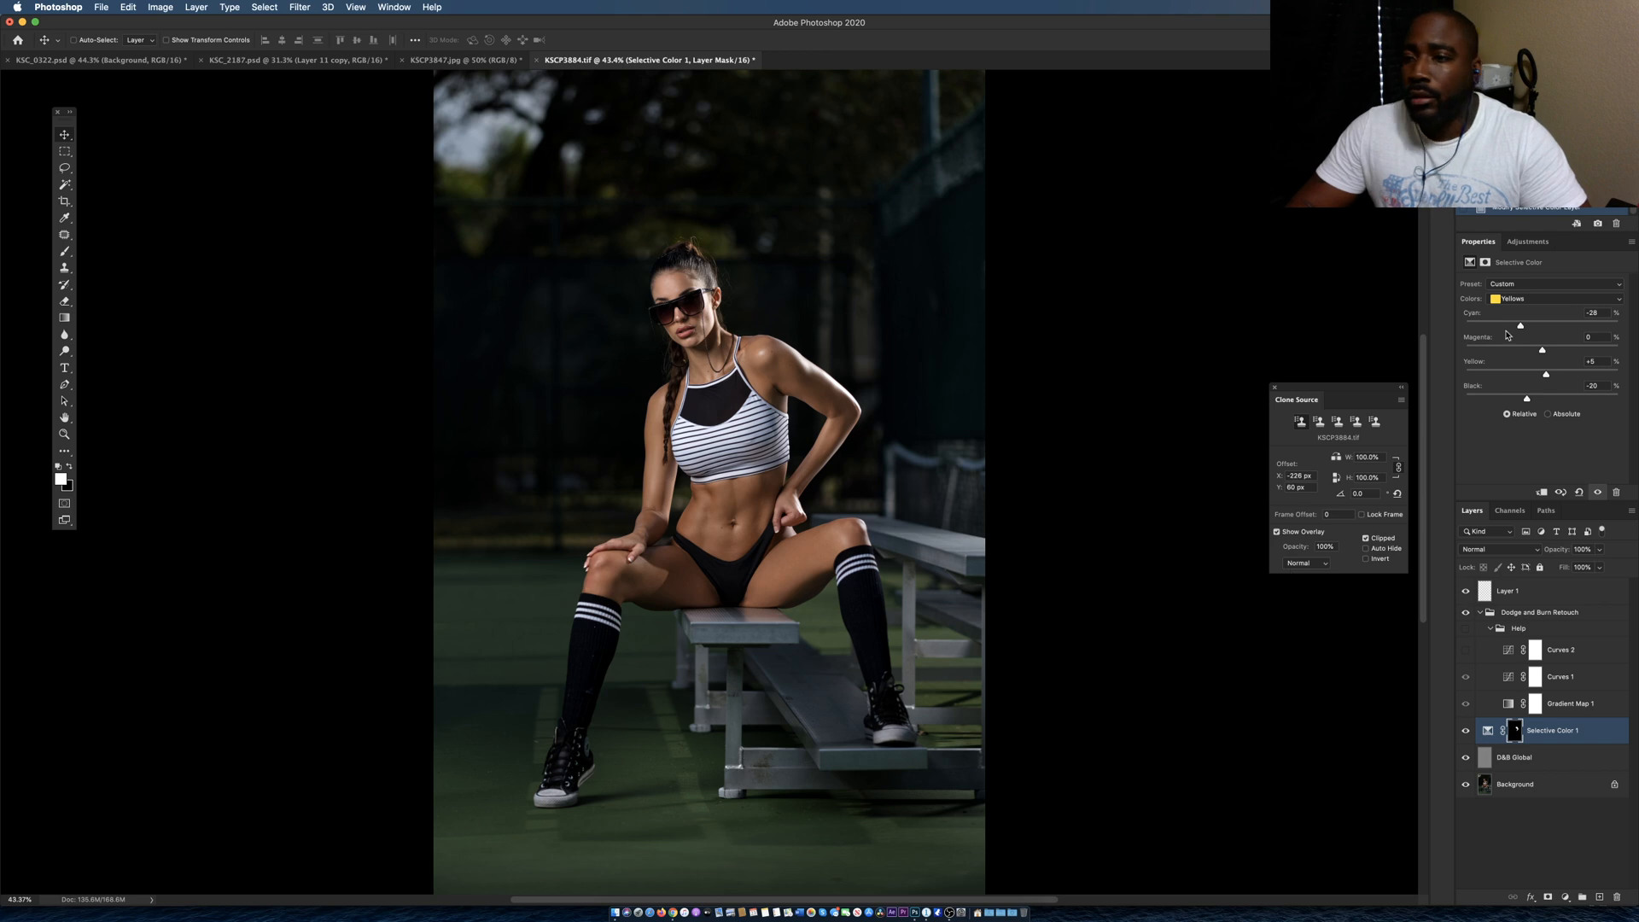
# Return to the Reds in Selective Color and set Magenta to -3 and Cyan to -35.
pyautogui.click(1513, 299)
pyautogui.click(1516, 285)
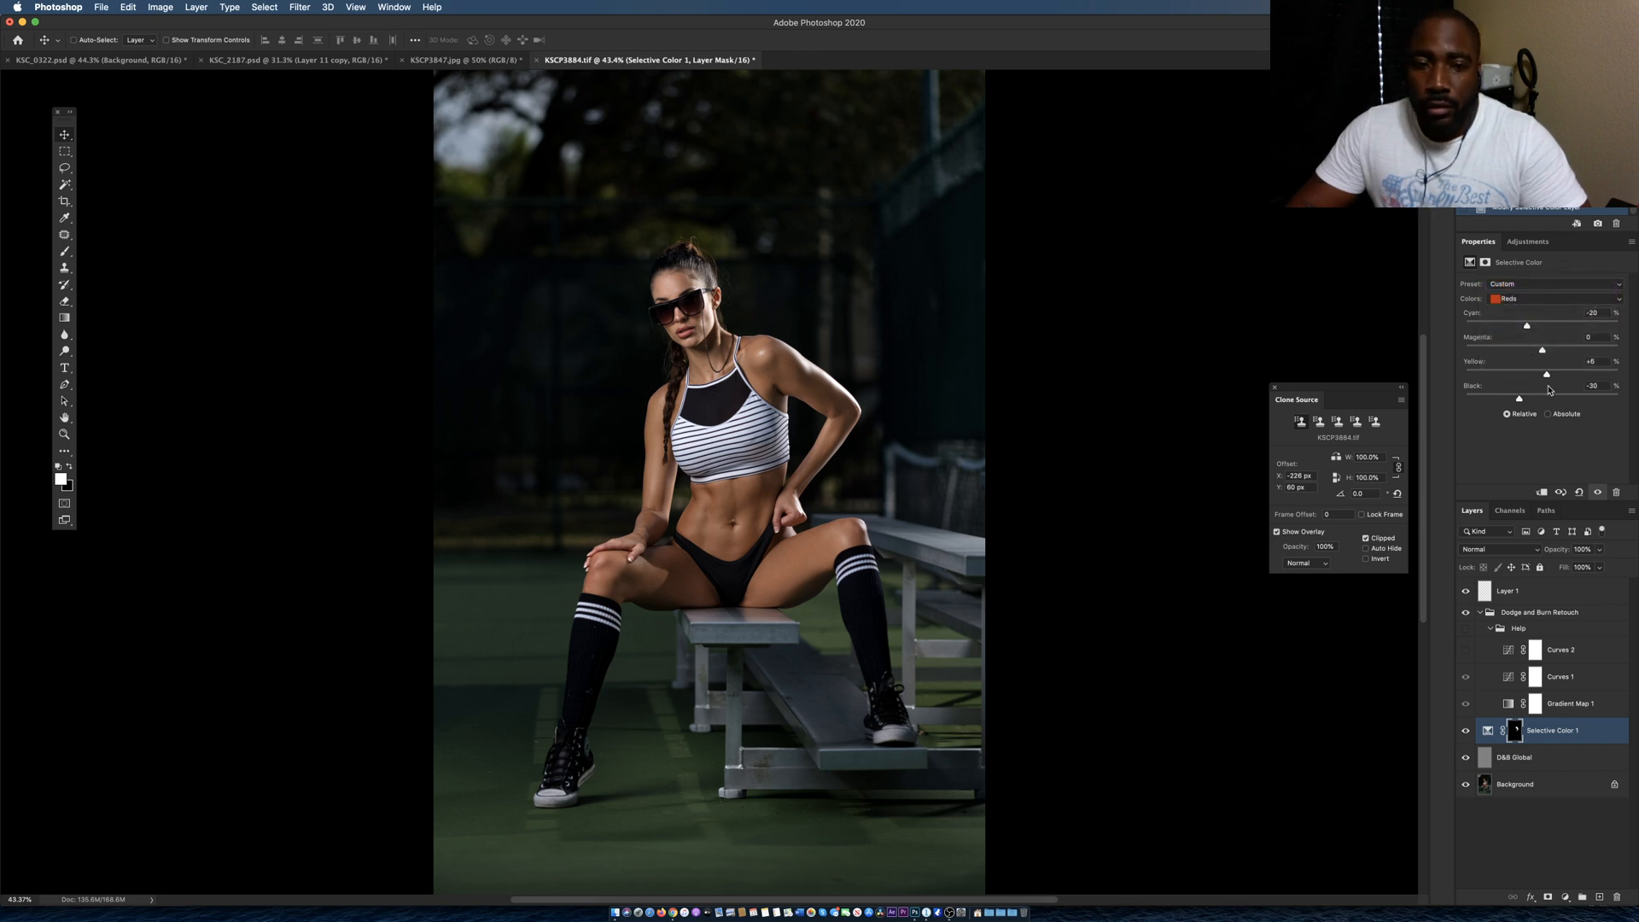
pyautogui.moveTo(1542, 353); pyautogui.dragTo(1540, 355)
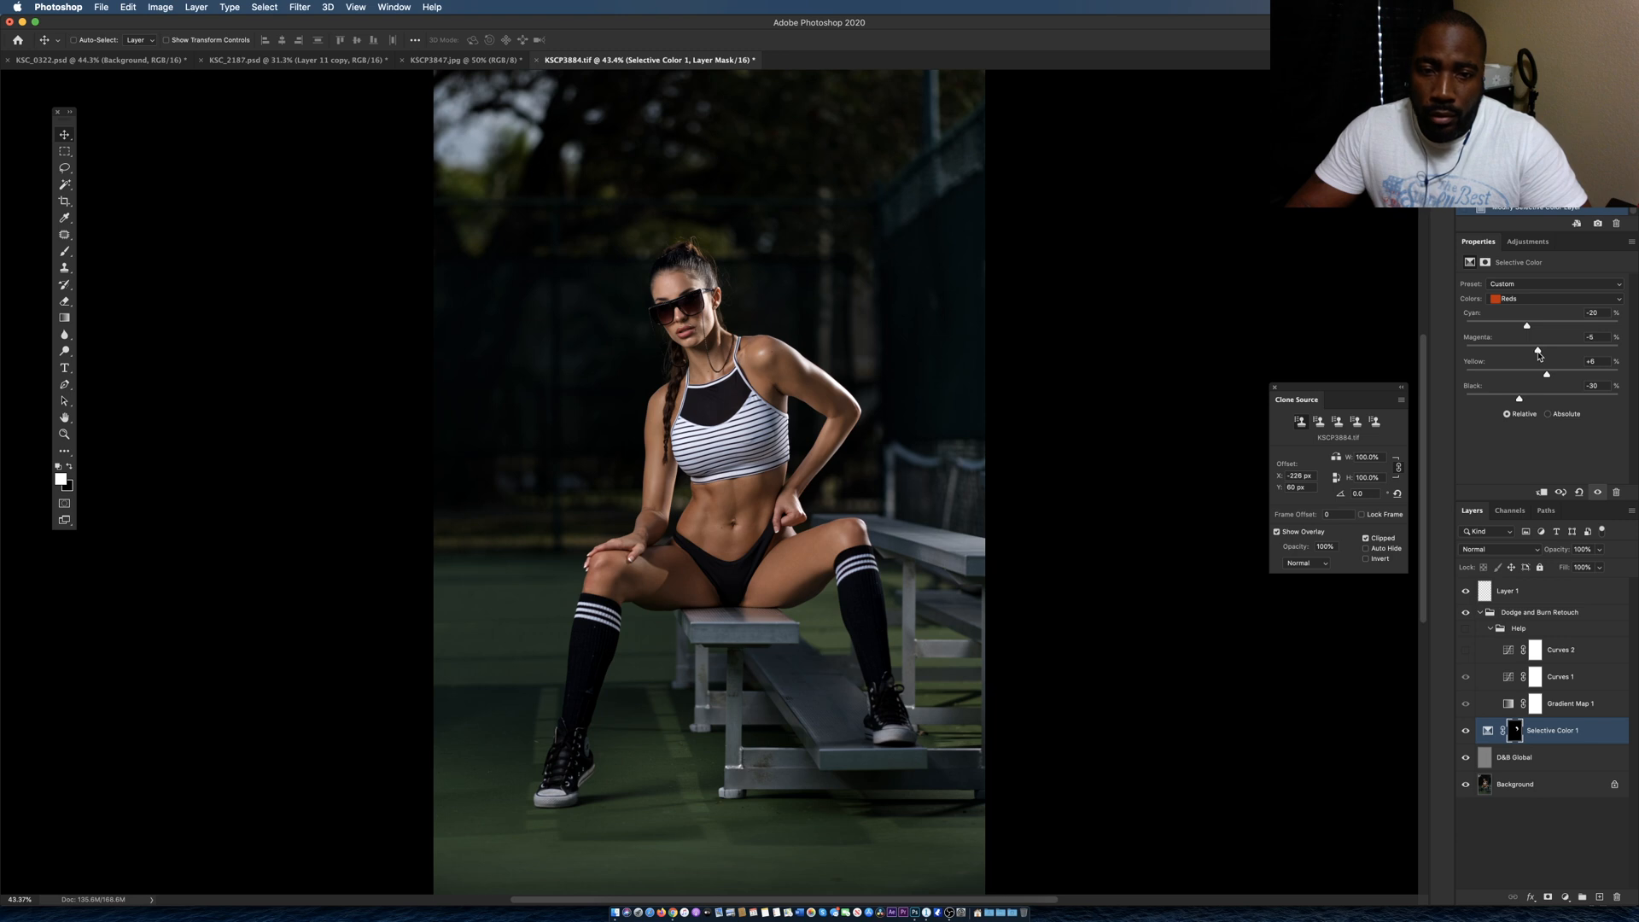
pyautogui.moveTo(1541, 355); pyautogui.dragTo(1541, 356)
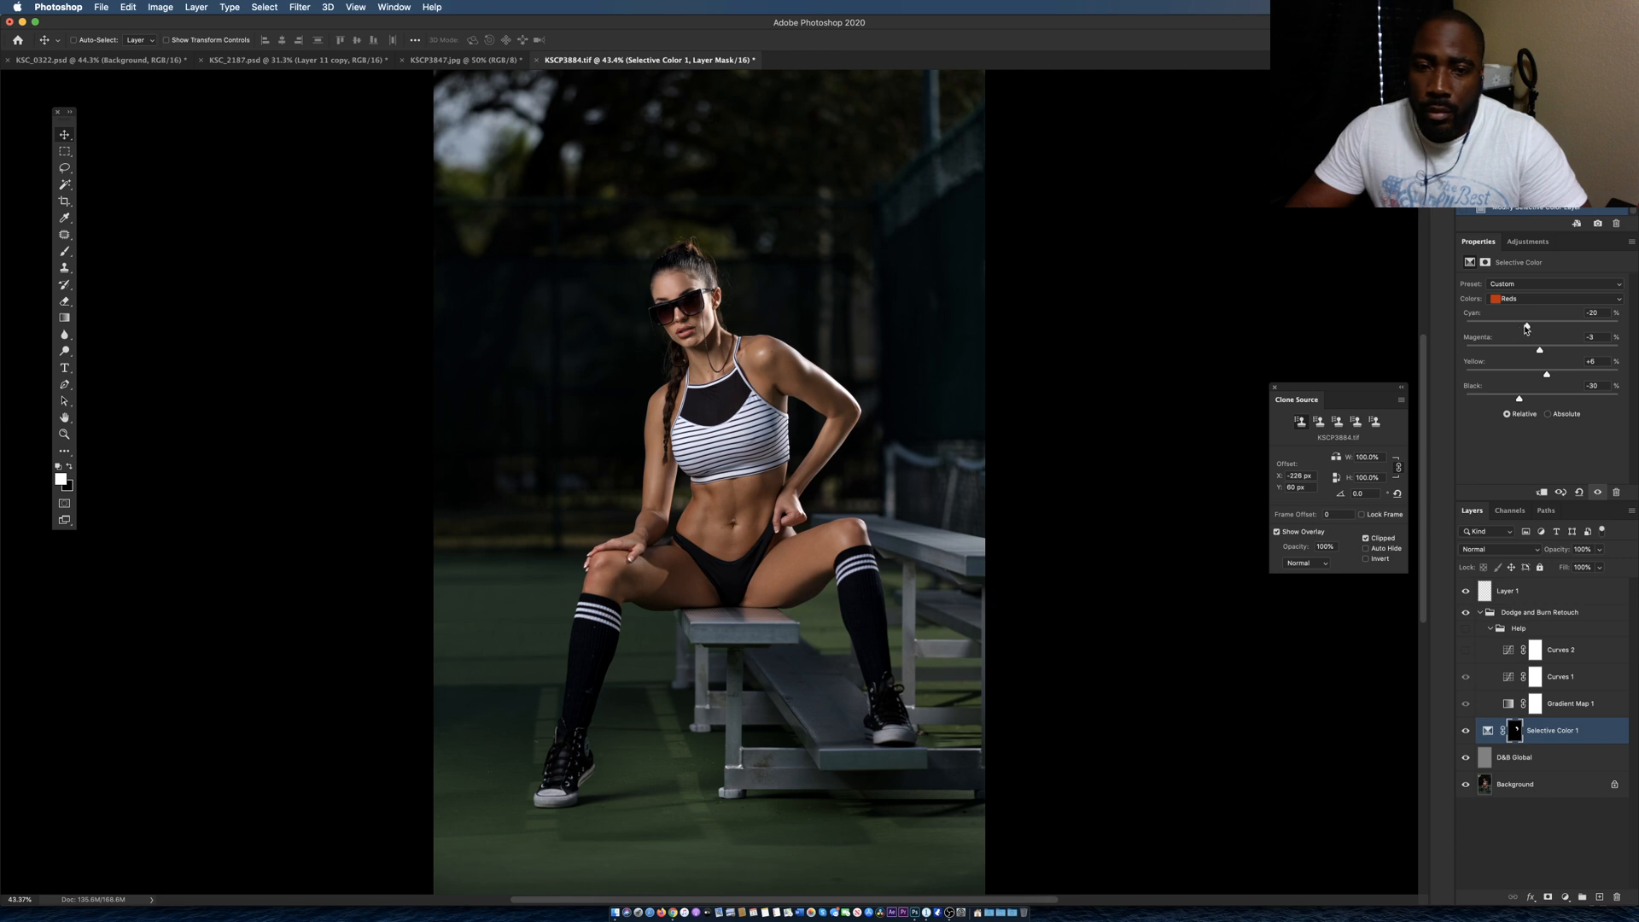
pyautogui.moveTo(1525, 327); pyautogui.dragTo(1515, 331)
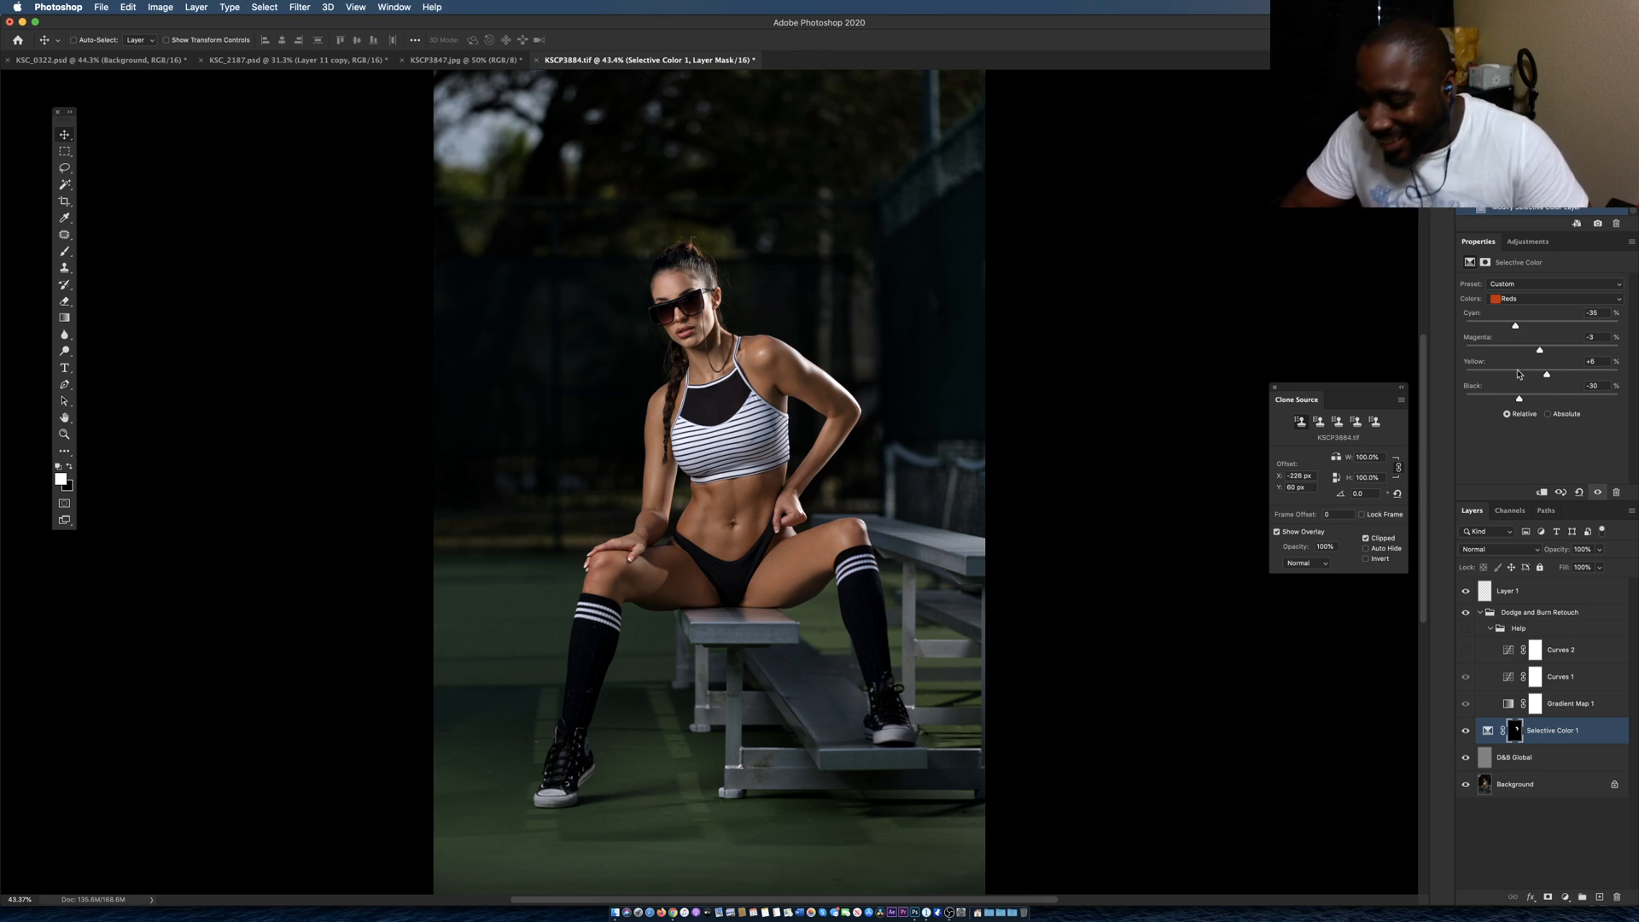
# Compare the arm's color with Selective Color 1 hidden and shown, leaving the layer visible.
pyautogui.click(1465, 731)
pyautogui.click(1466, 732)
pyautogui.click(1466, 733)
pyautogui.click(1466, 733)
pyautogui.click(1465, 733)
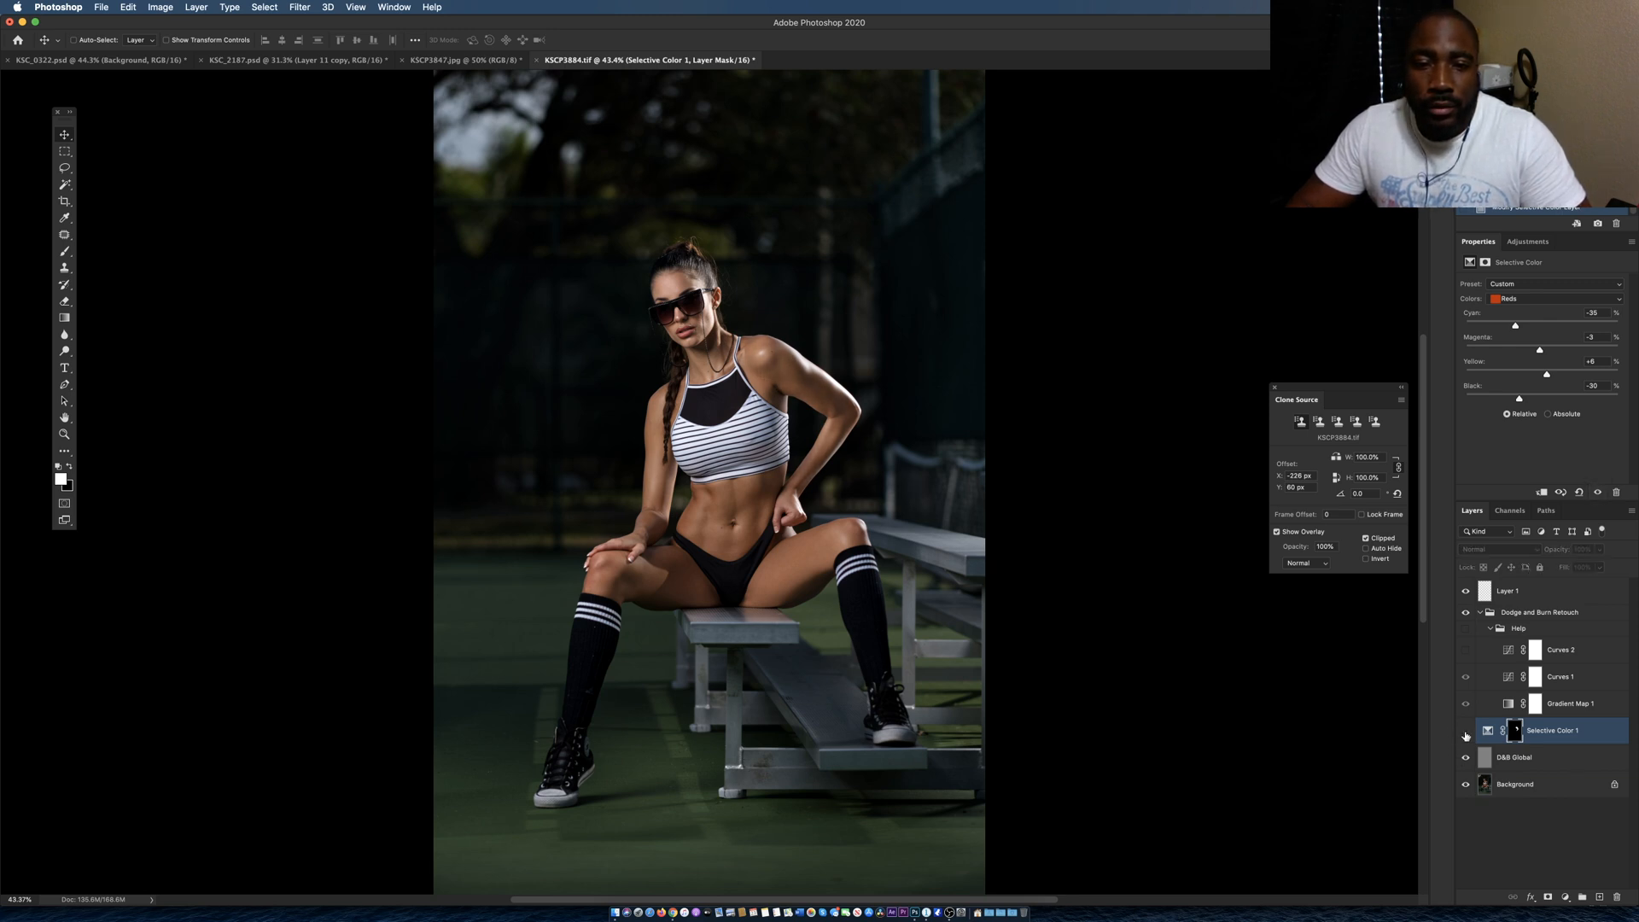
pyautogui.click(1466, 733)
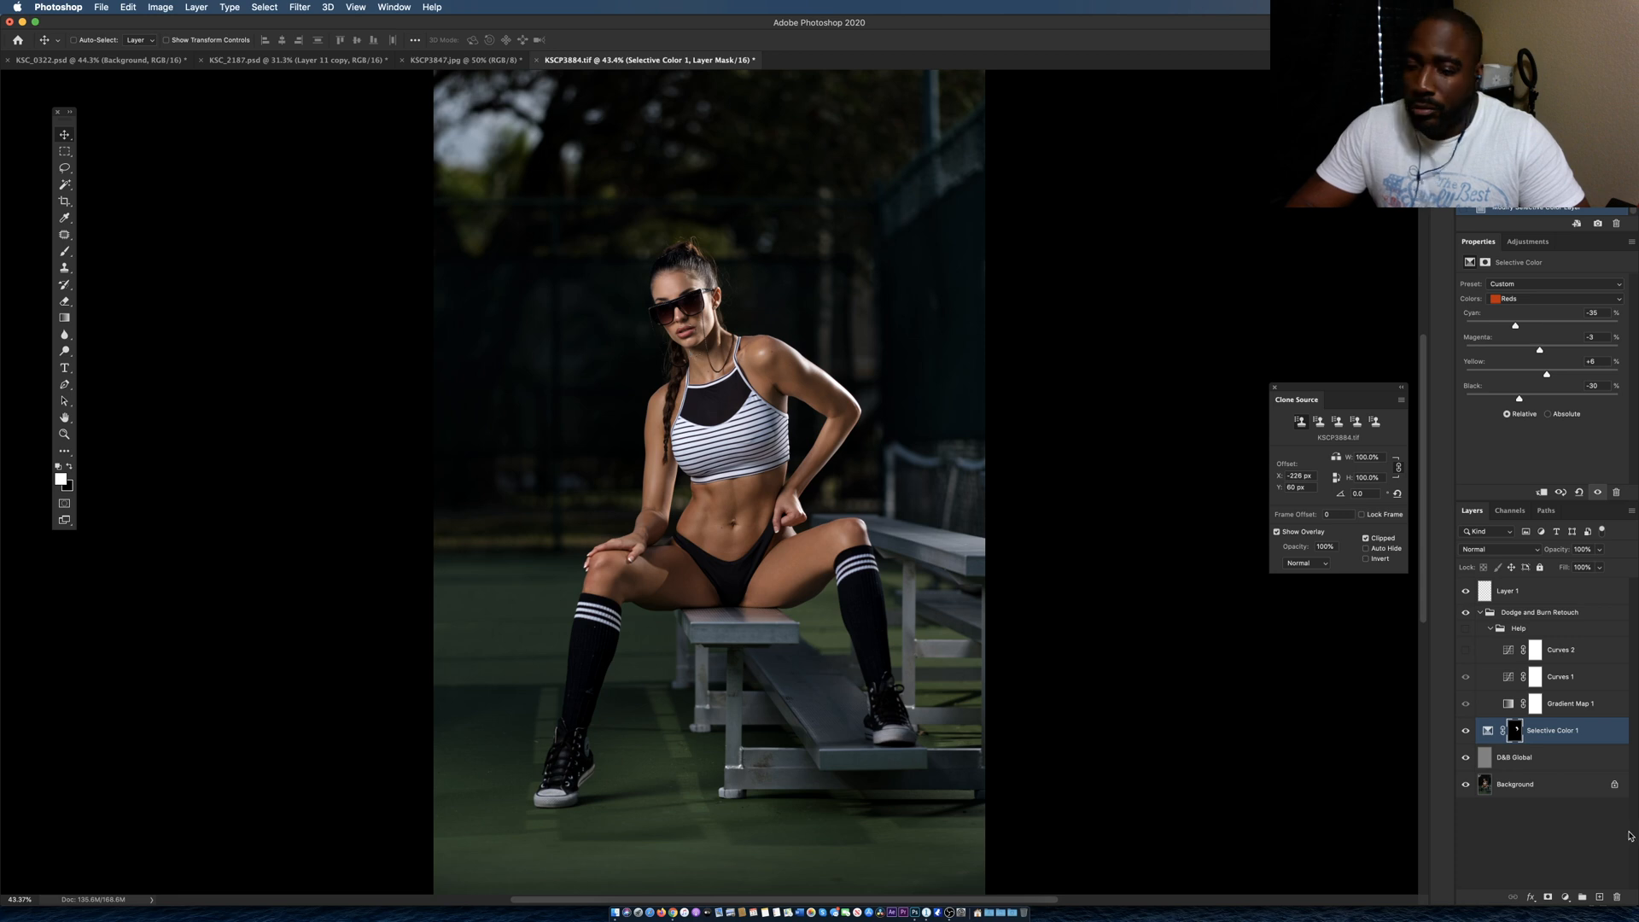
# Add a second Selective Color adjustment layer above the first, invert its mask to black and take up the Brush tool.
pyautogui.click(1566, 897)
pyautogui.click(1570, 872)
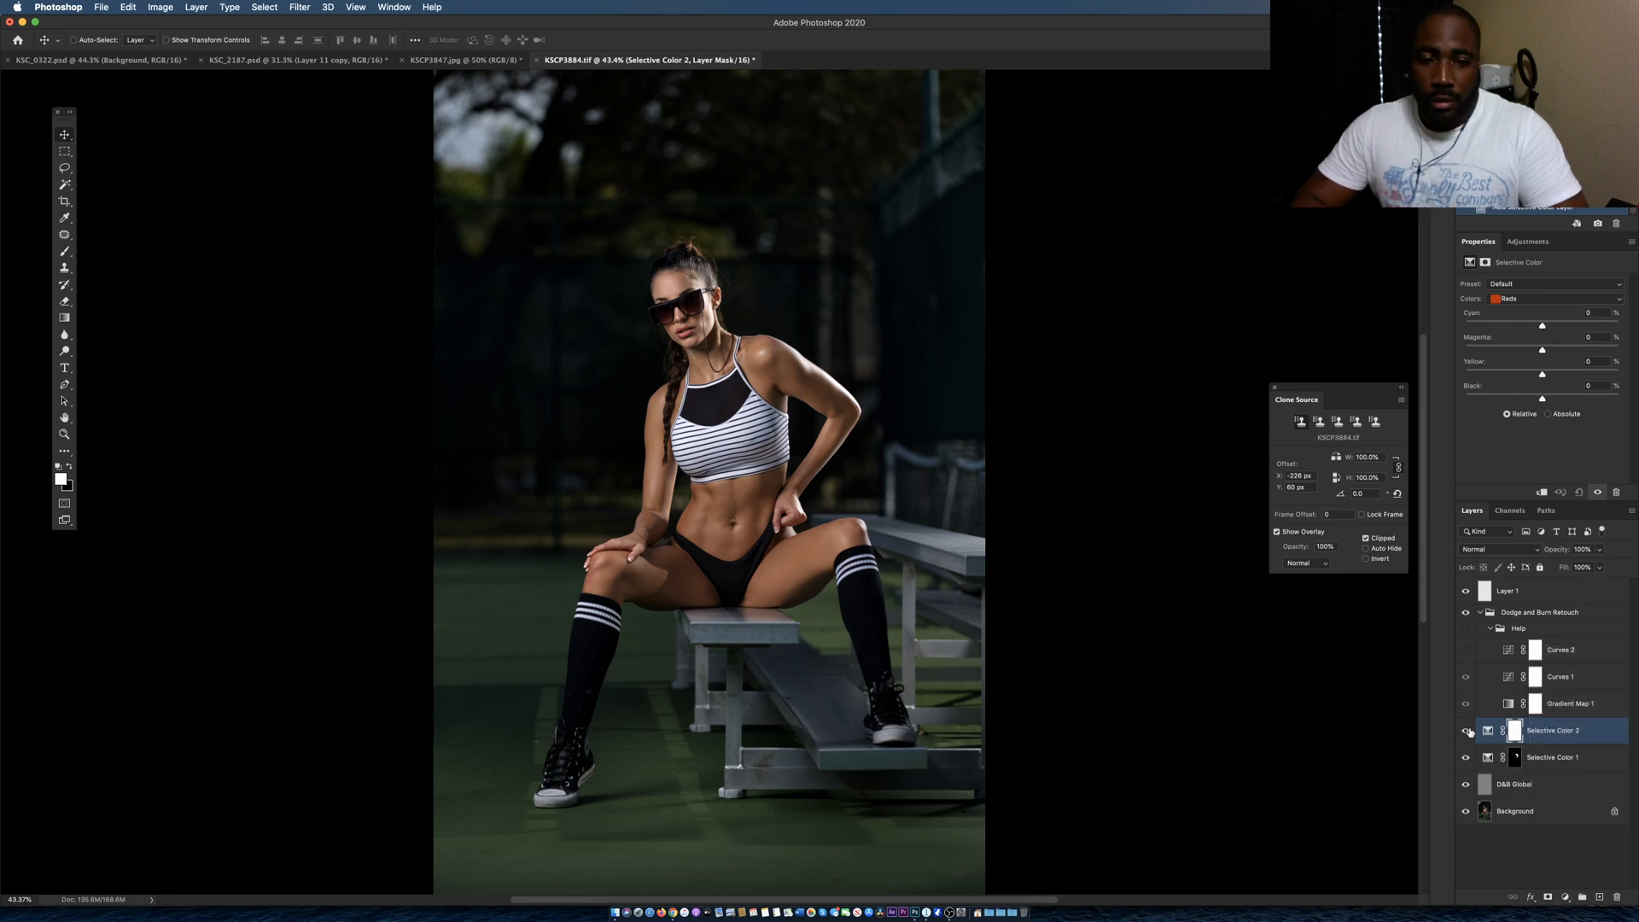
pyautogui.press('b')
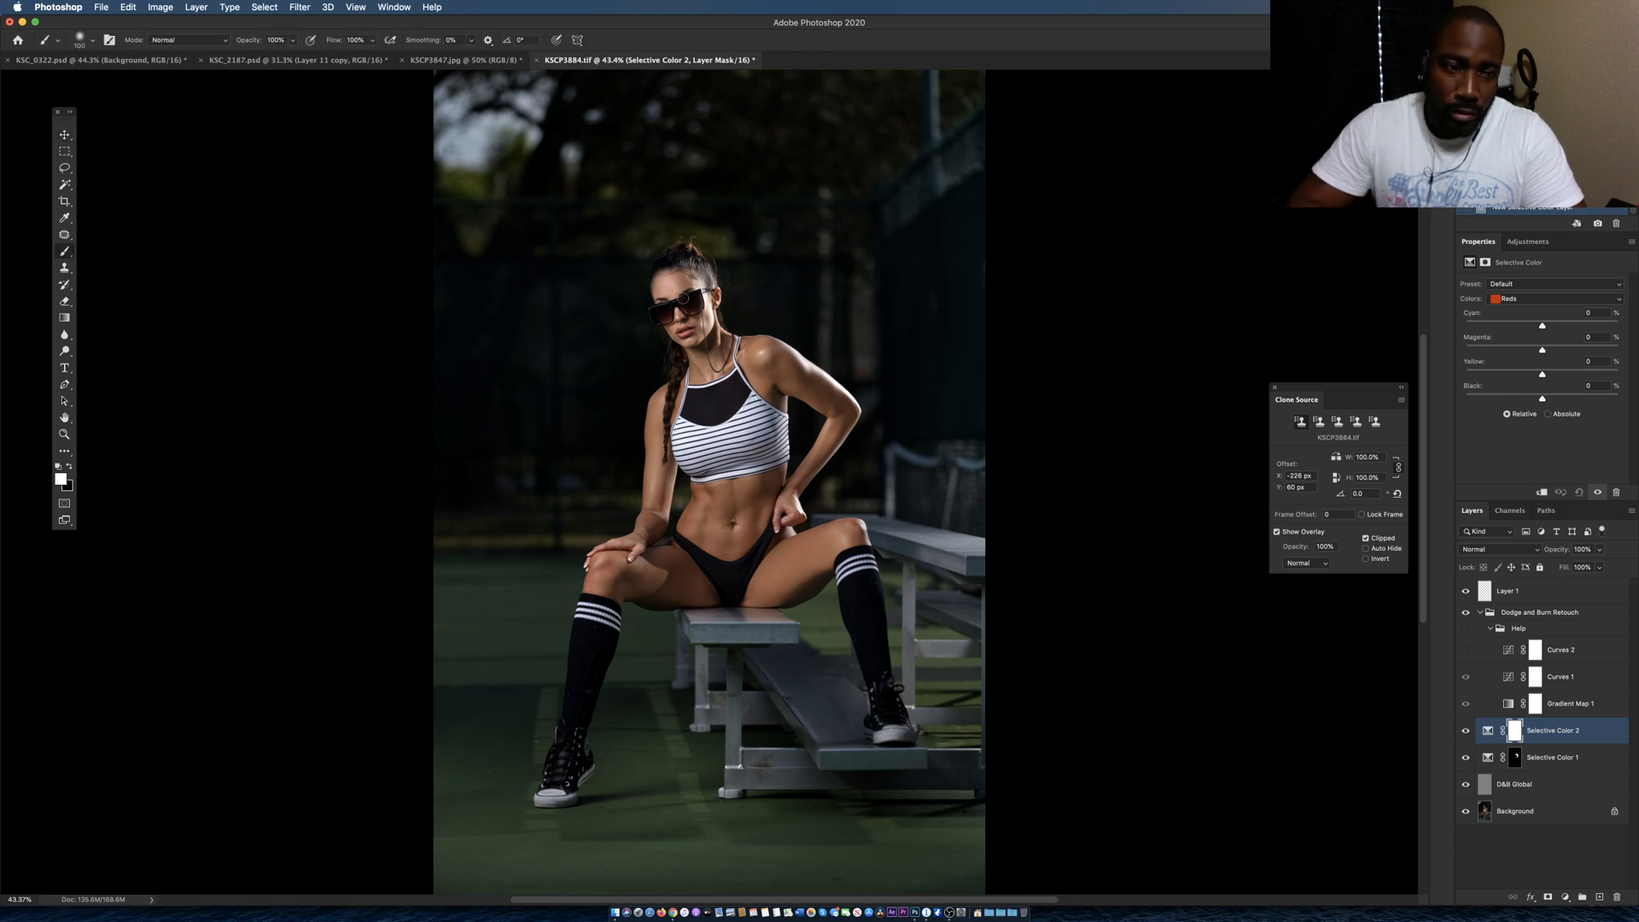
pyautogui.press('super+i')
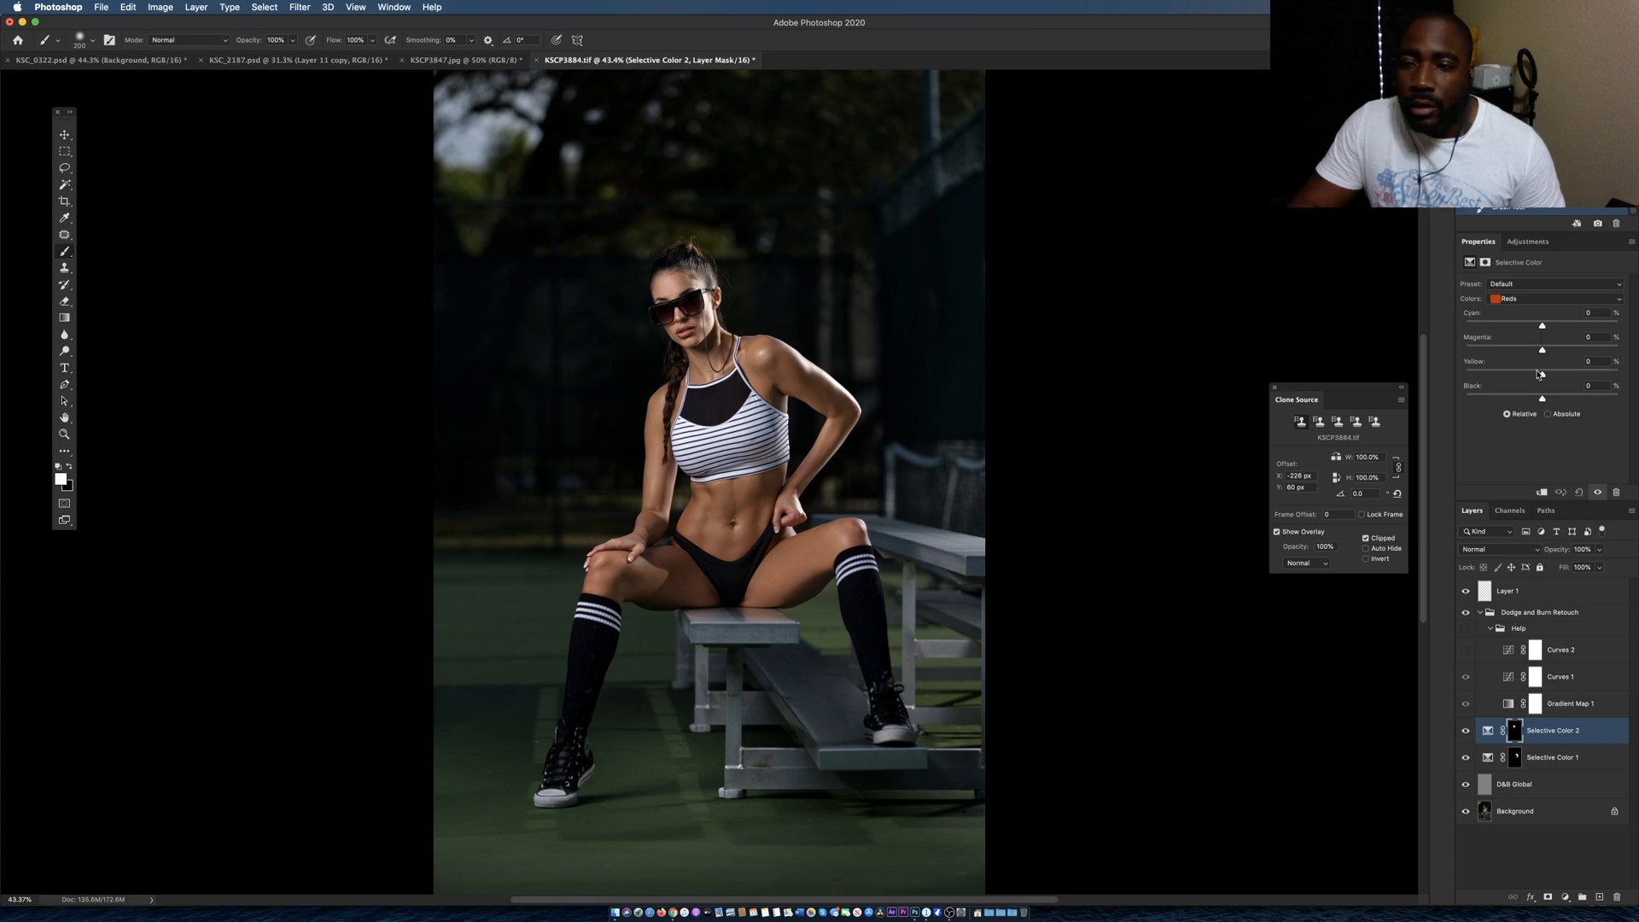
# On Selective Color 2, set Reds to Cyan +4, Magenta -9 and Black +50, and Yellows to Magenta -5 and Black +35.
pyautogui.moveTo(1542, 399); pyautogui.dragTo(1579, 401)
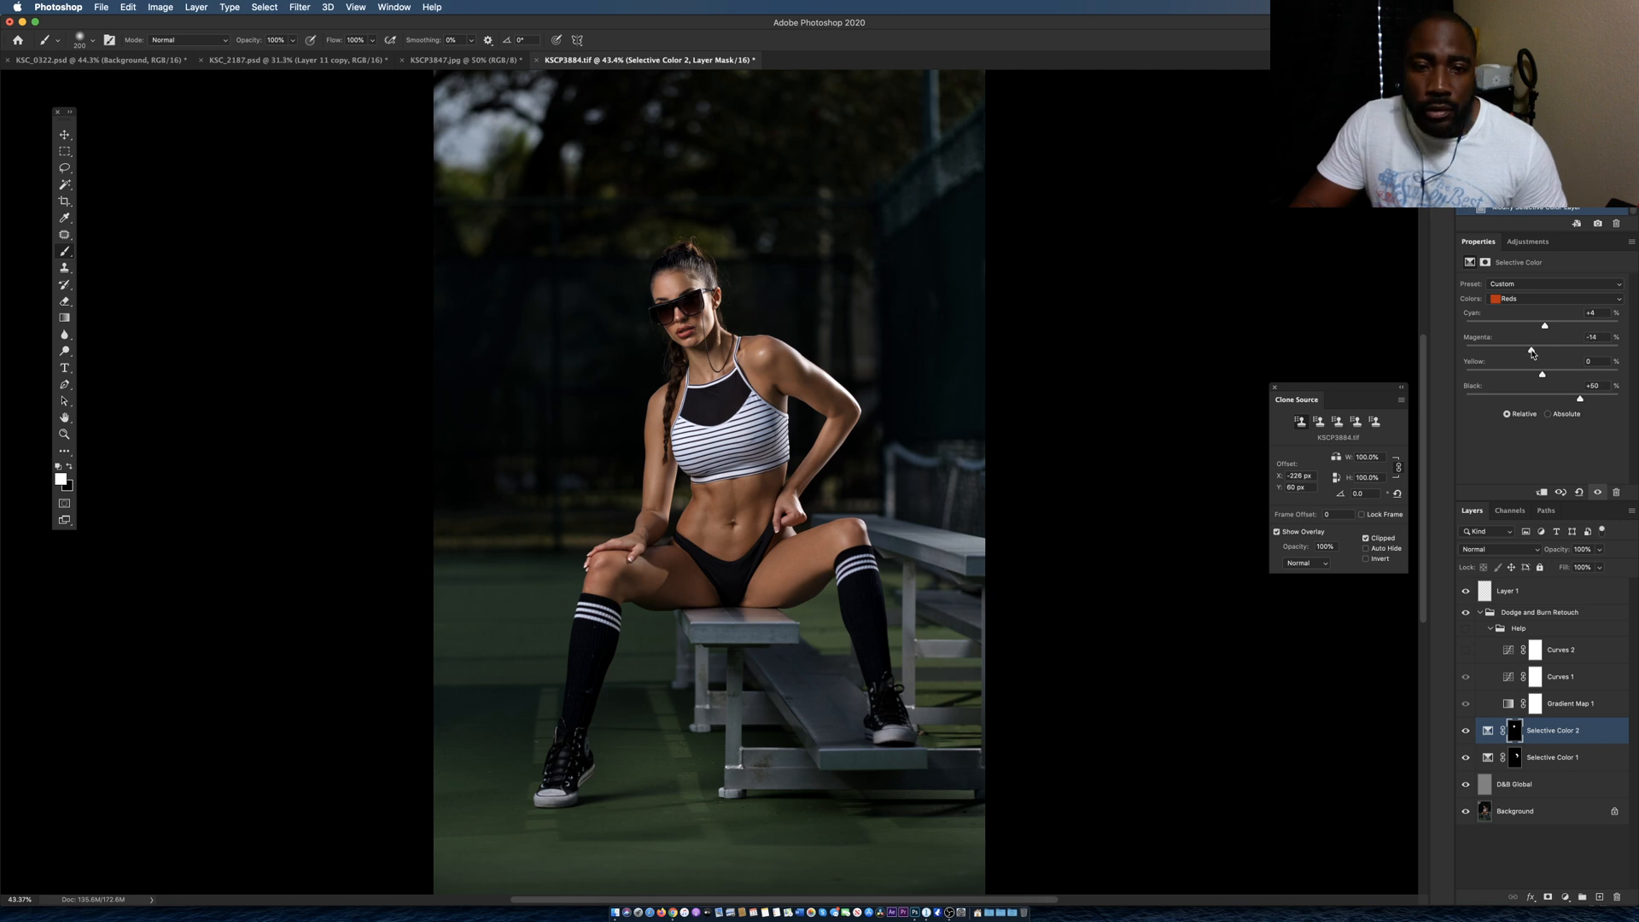
pyautogui.moveTo(1532, 352); pyautogui.dragTo(1534, 354)
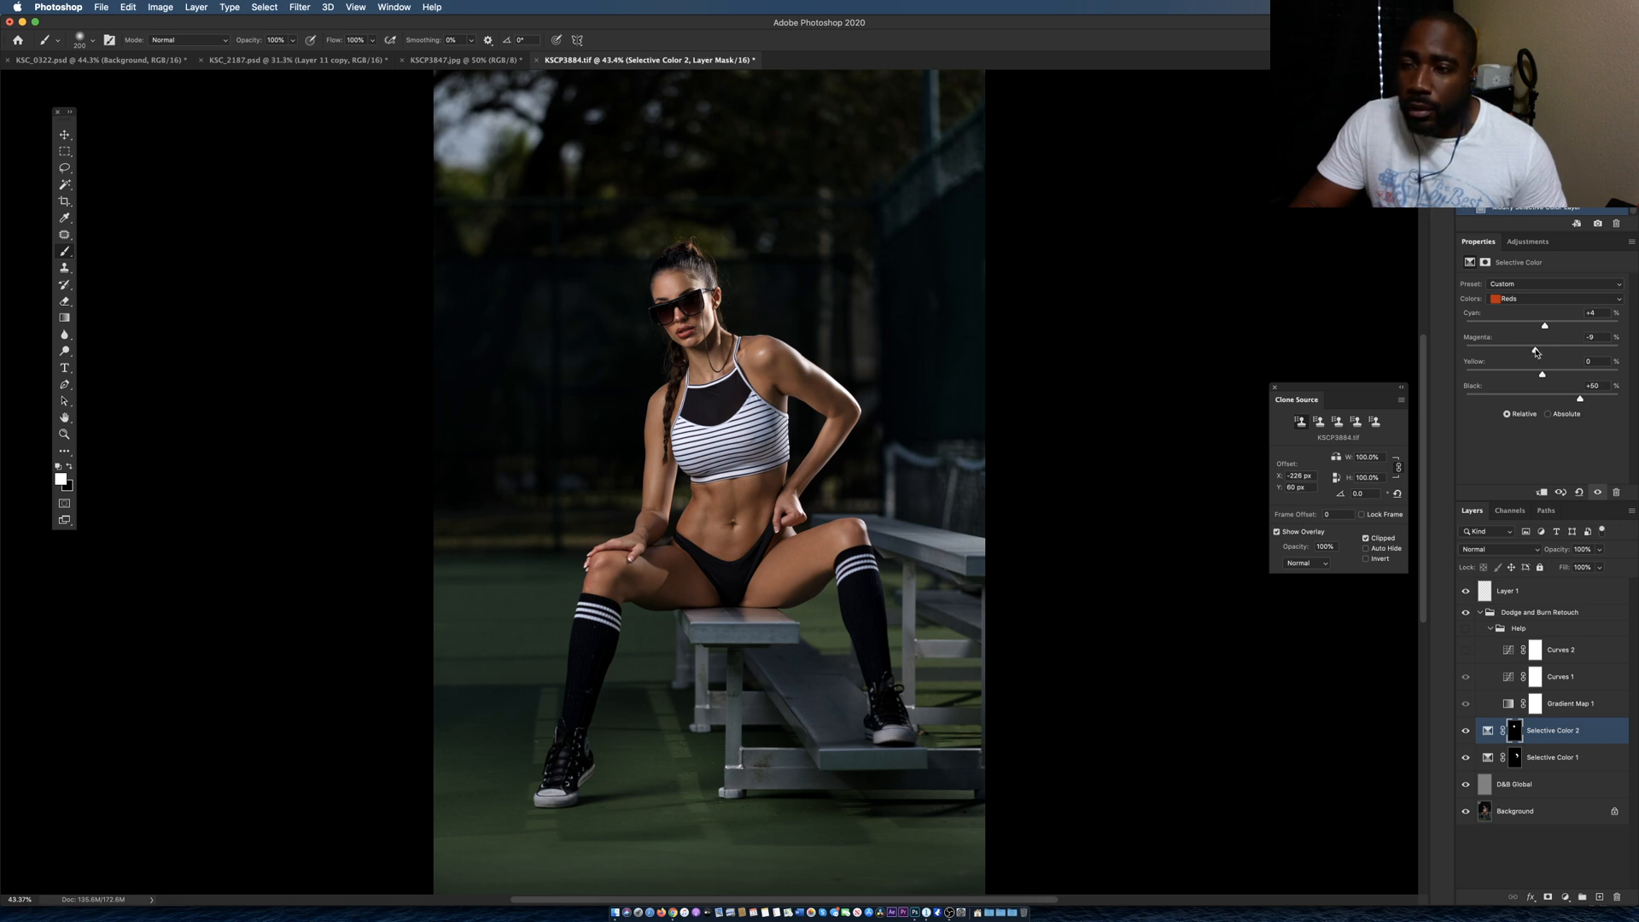
pyautogui.click(1535, 299)
pyautogui.moveTo(1543, 399); pyautogui.dragTo(1569, 400)
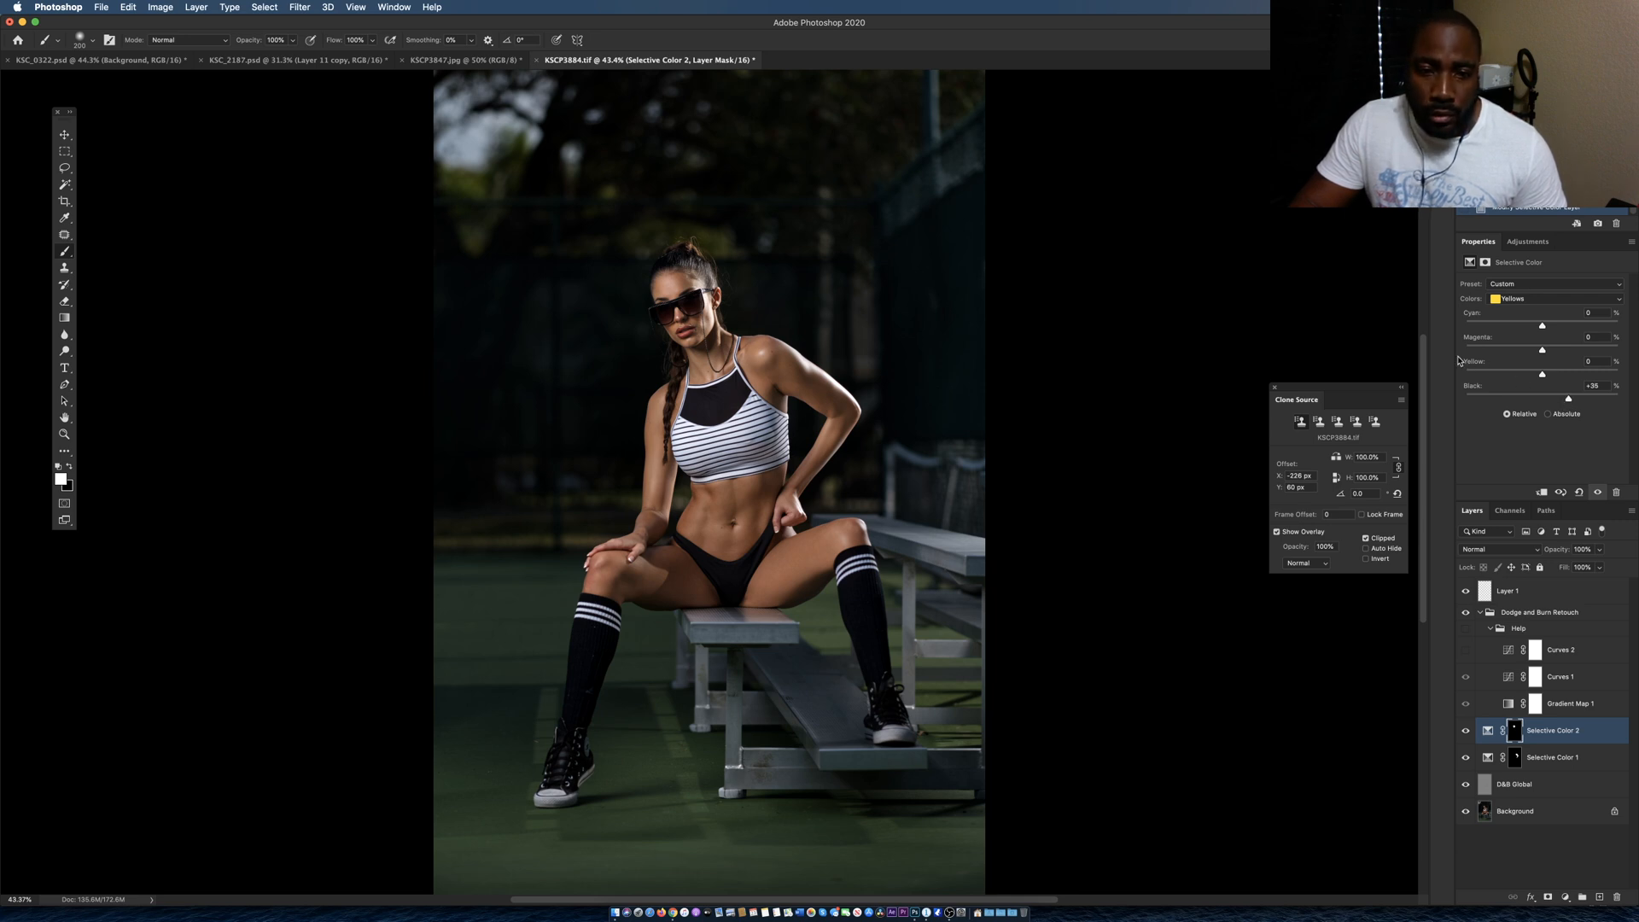
pyautogui.moveTo(1541, 350); pyautogui.dragTo(1538, 353)
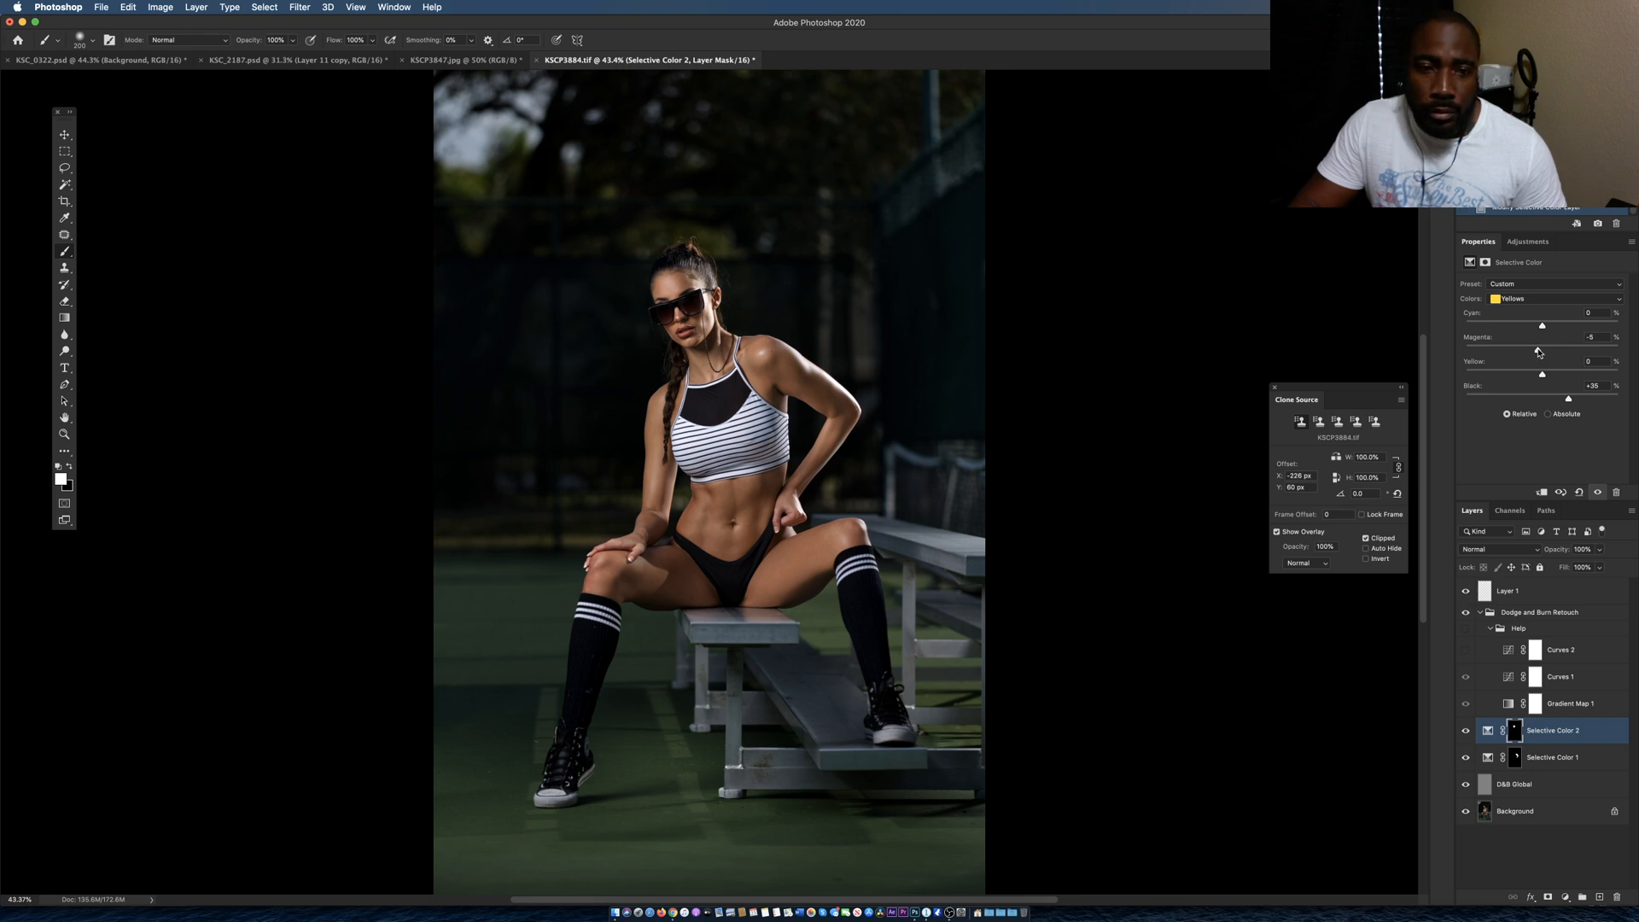
# Compare the portrait with Selective Color 2 hidden and shown, leaving the layer visible.
pyautogui.click(1466, 731)
pyautogui.click(1465, 730)
pyautogui.click(1466, 732)
pyautogui.click(1466, 732)
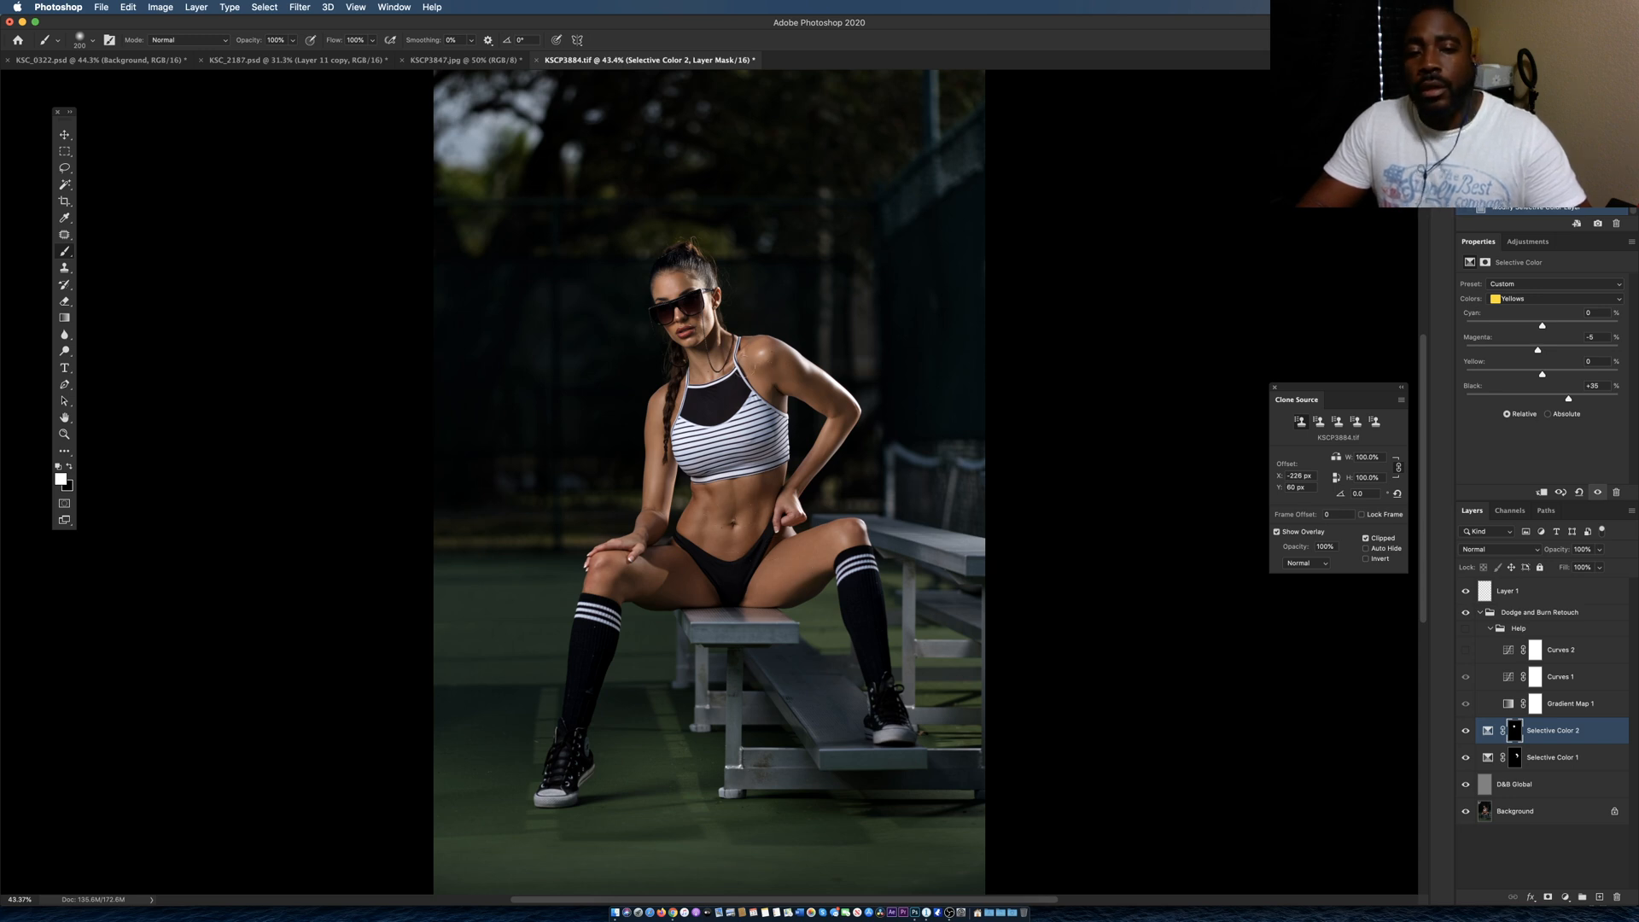
# Add a third Selective Color adjustment layer, set its Reds Cyan to -28 and invert its mask to black.
pyautogui.click(1565, 896)
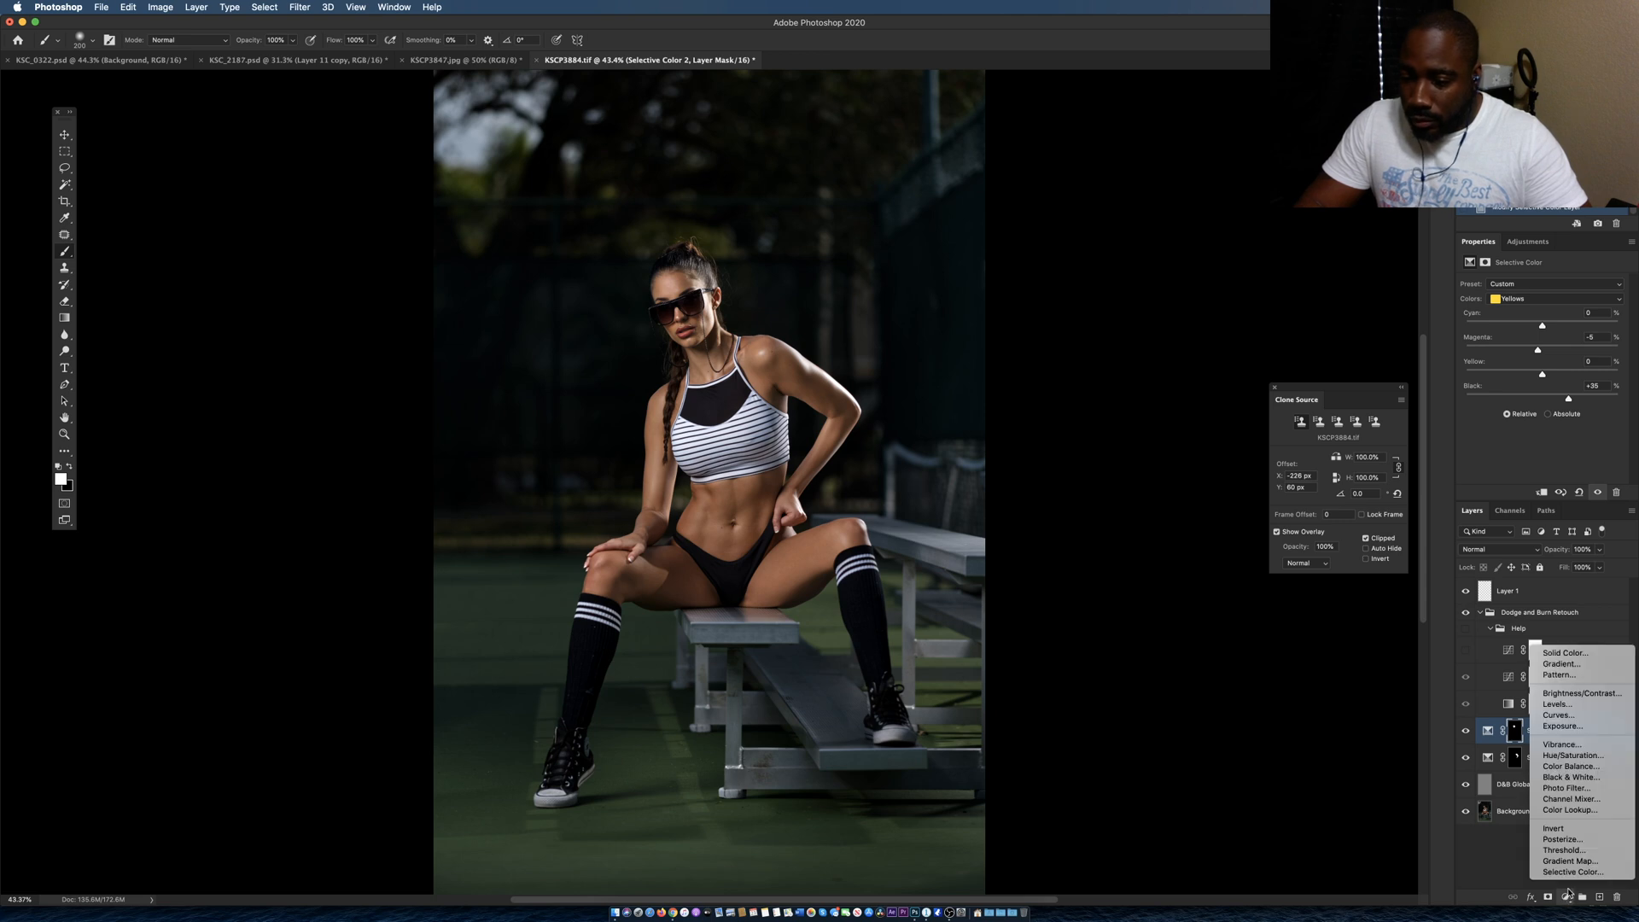
pyautogui.click(1573, 872)
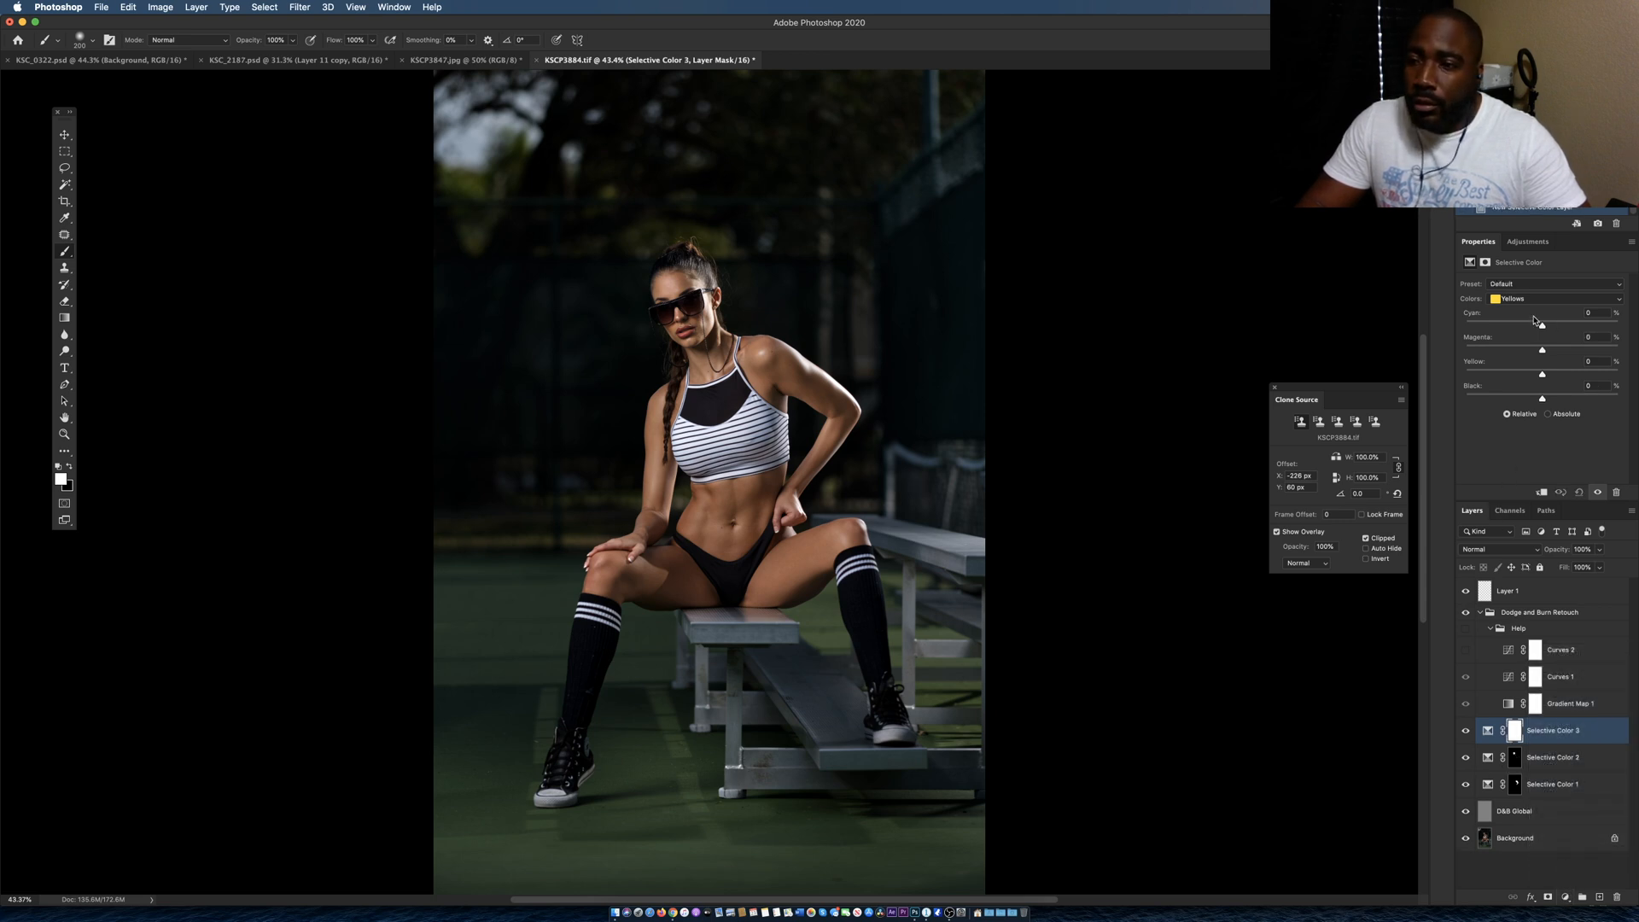
pyautogui.click(1535, 300)
pyautogui.click(1528, 285)
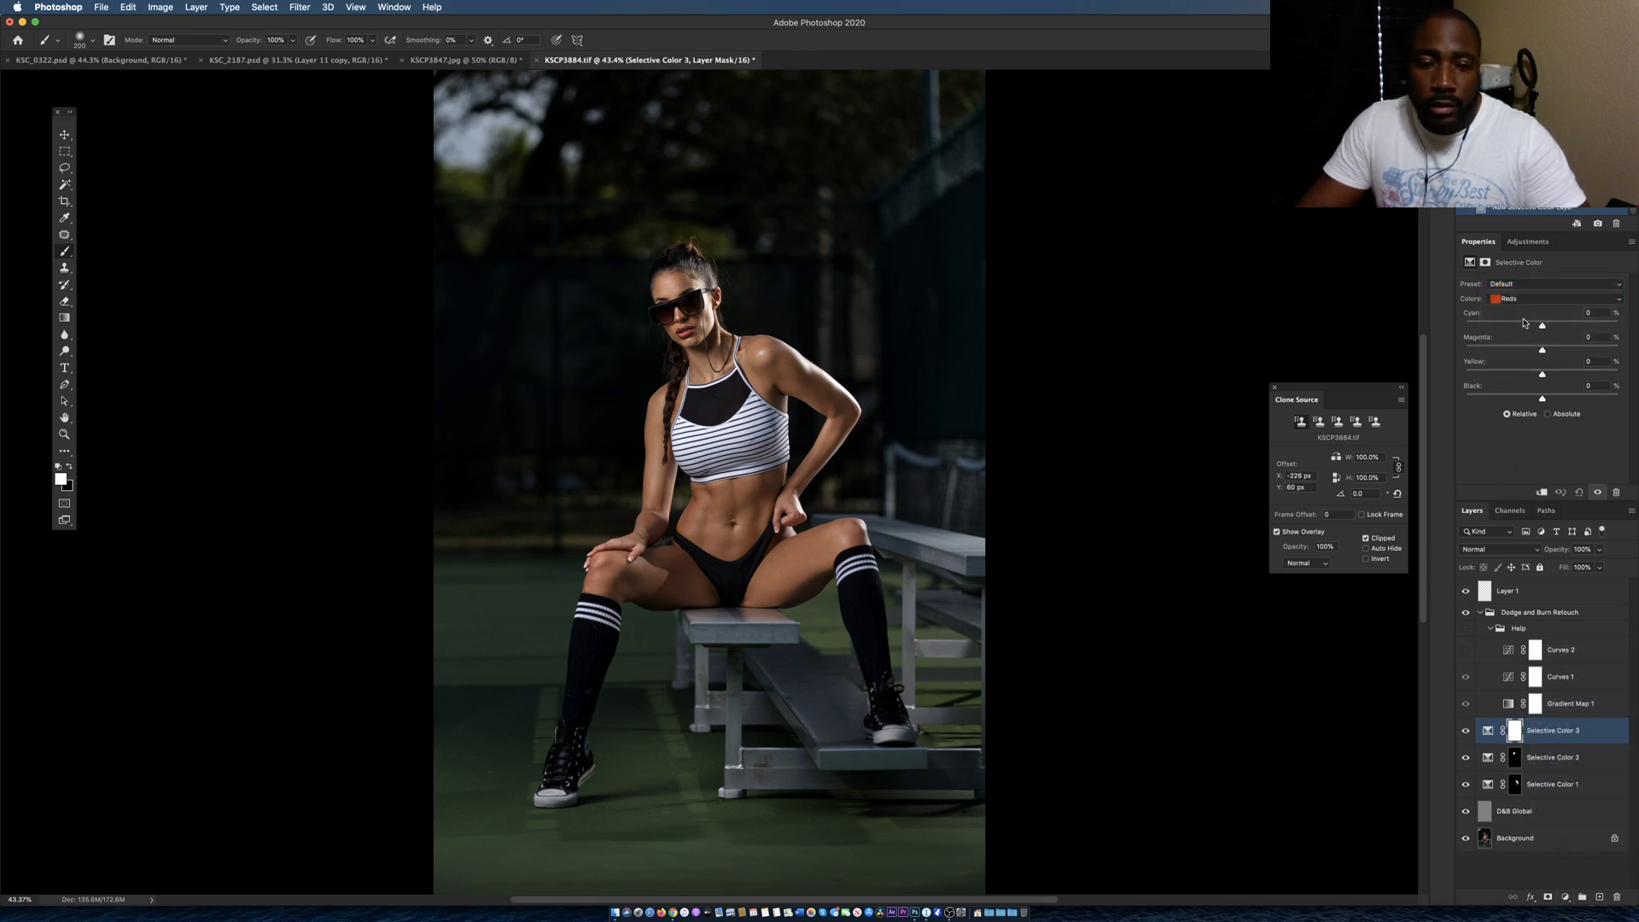
pyautogui.moveTo(1524, 323); pyautogui.dragTo(1521, 323)
pyautogui.press('cmd+i')
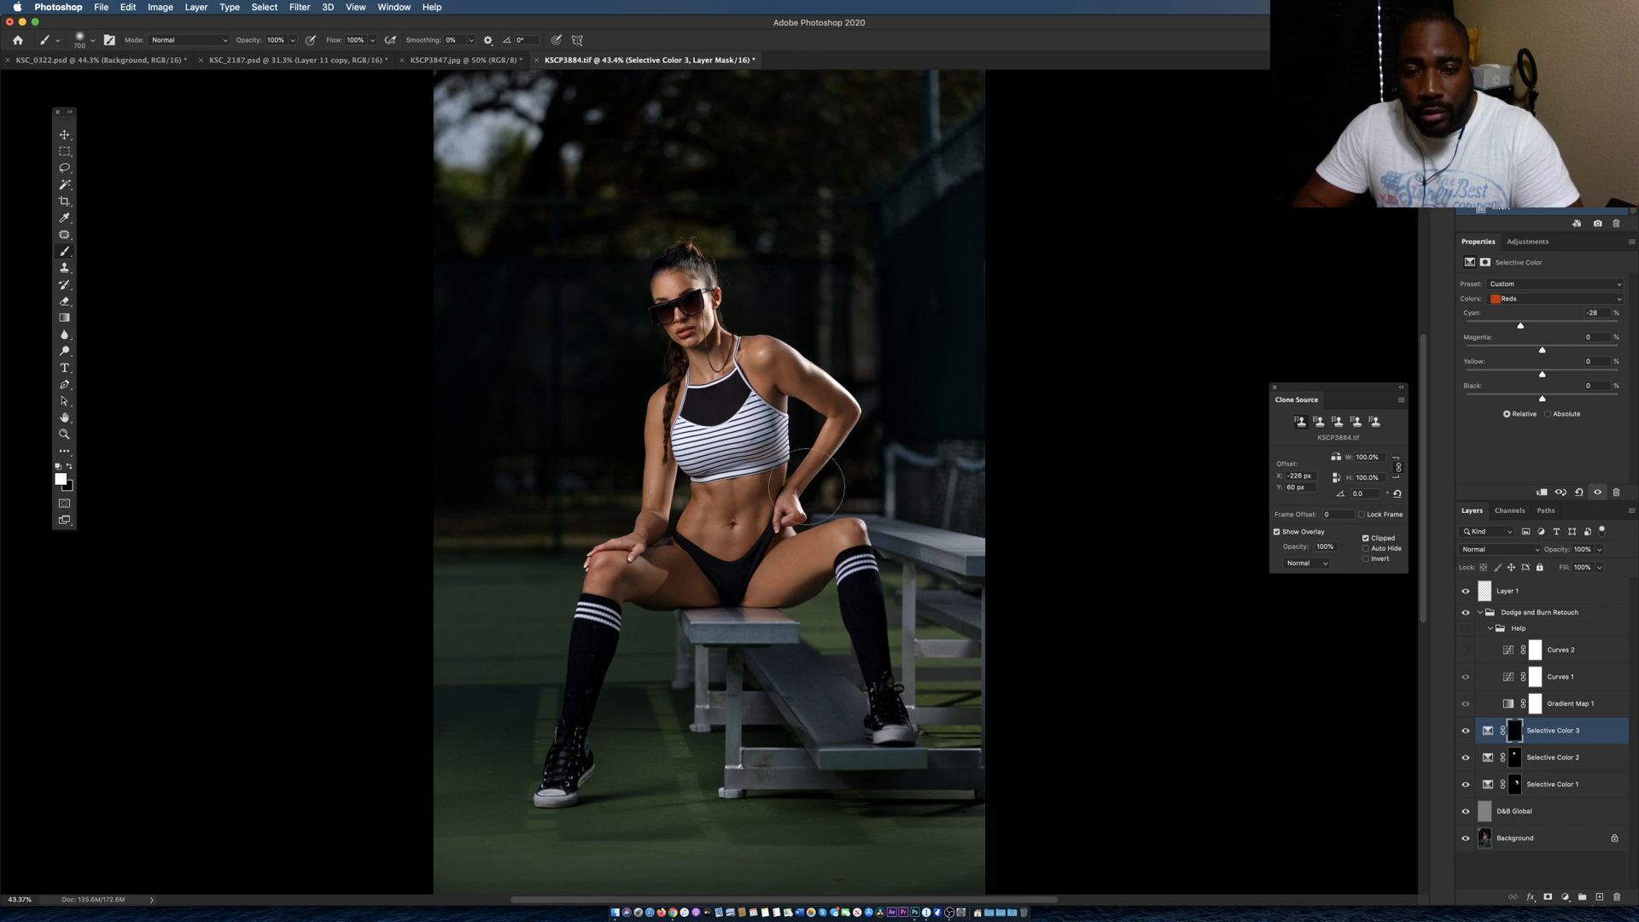
# Paint the Selective Color 3 mask white over the model's skin, refining it with a smaller black brush before returning to white.
pyautogui.moveTo(679, 288); pyautogui.dragTo(630, 427)
pyautogui.press('[')
pyautogui.press('[')
pyautogui.press('[')
pyautogui.press('[')
pyautogui.press('[')
pyautogui.press('[')
pyautogui.press('[')
pyautogui.press('[')
pyautogui.press('[')
pyautogui.press('[')
pyautogui.press('x')
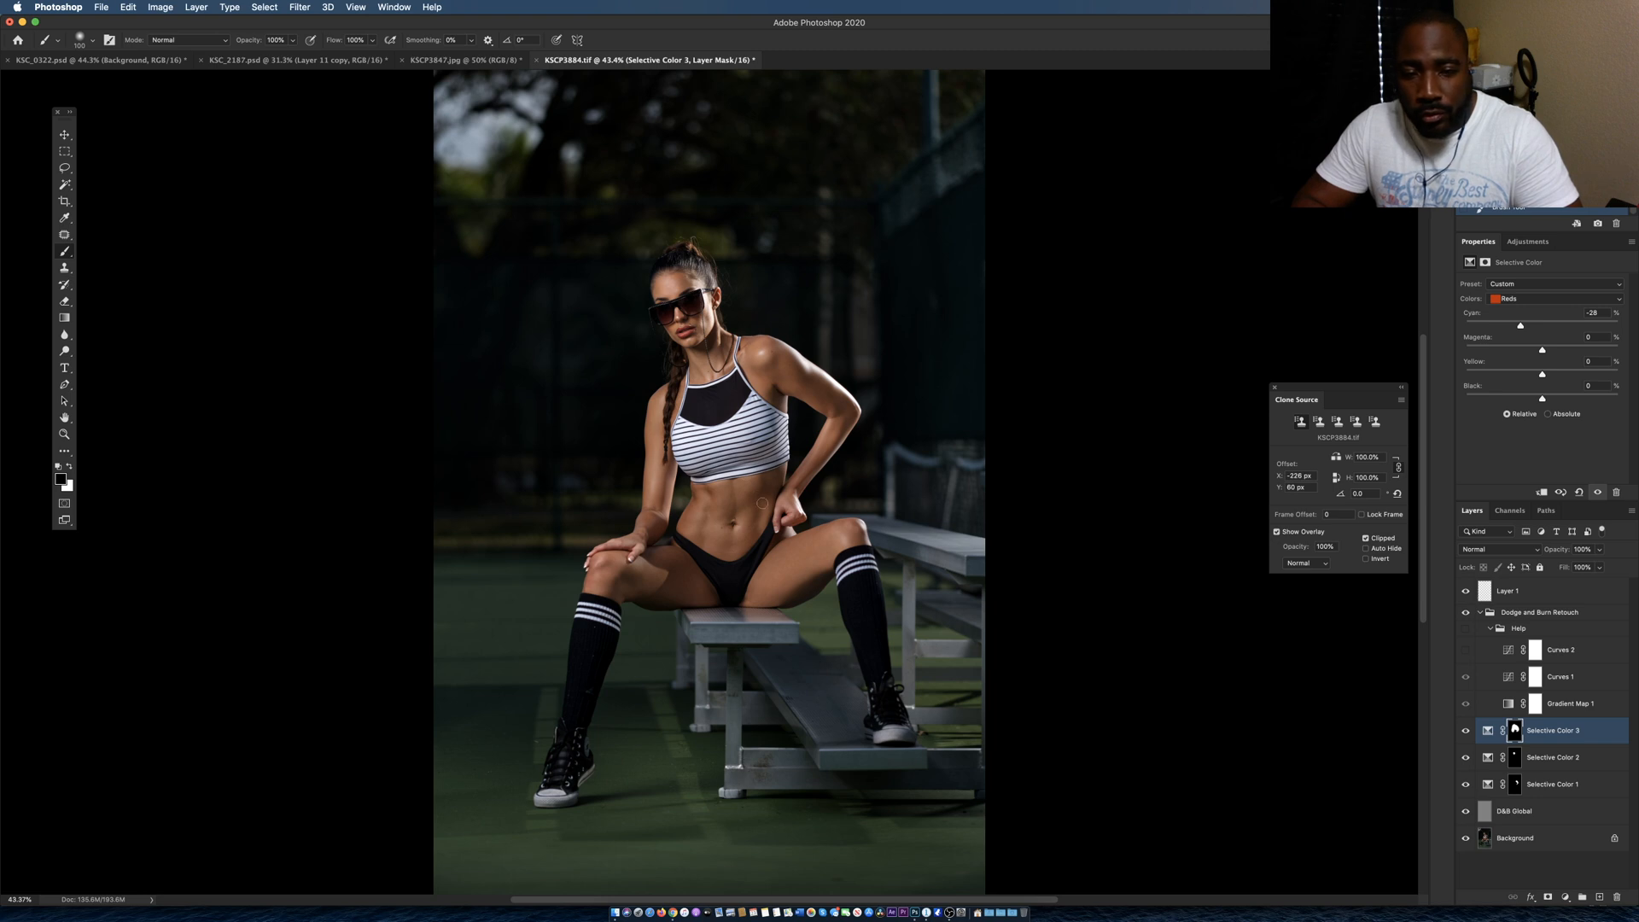
pyautogui.press('x')
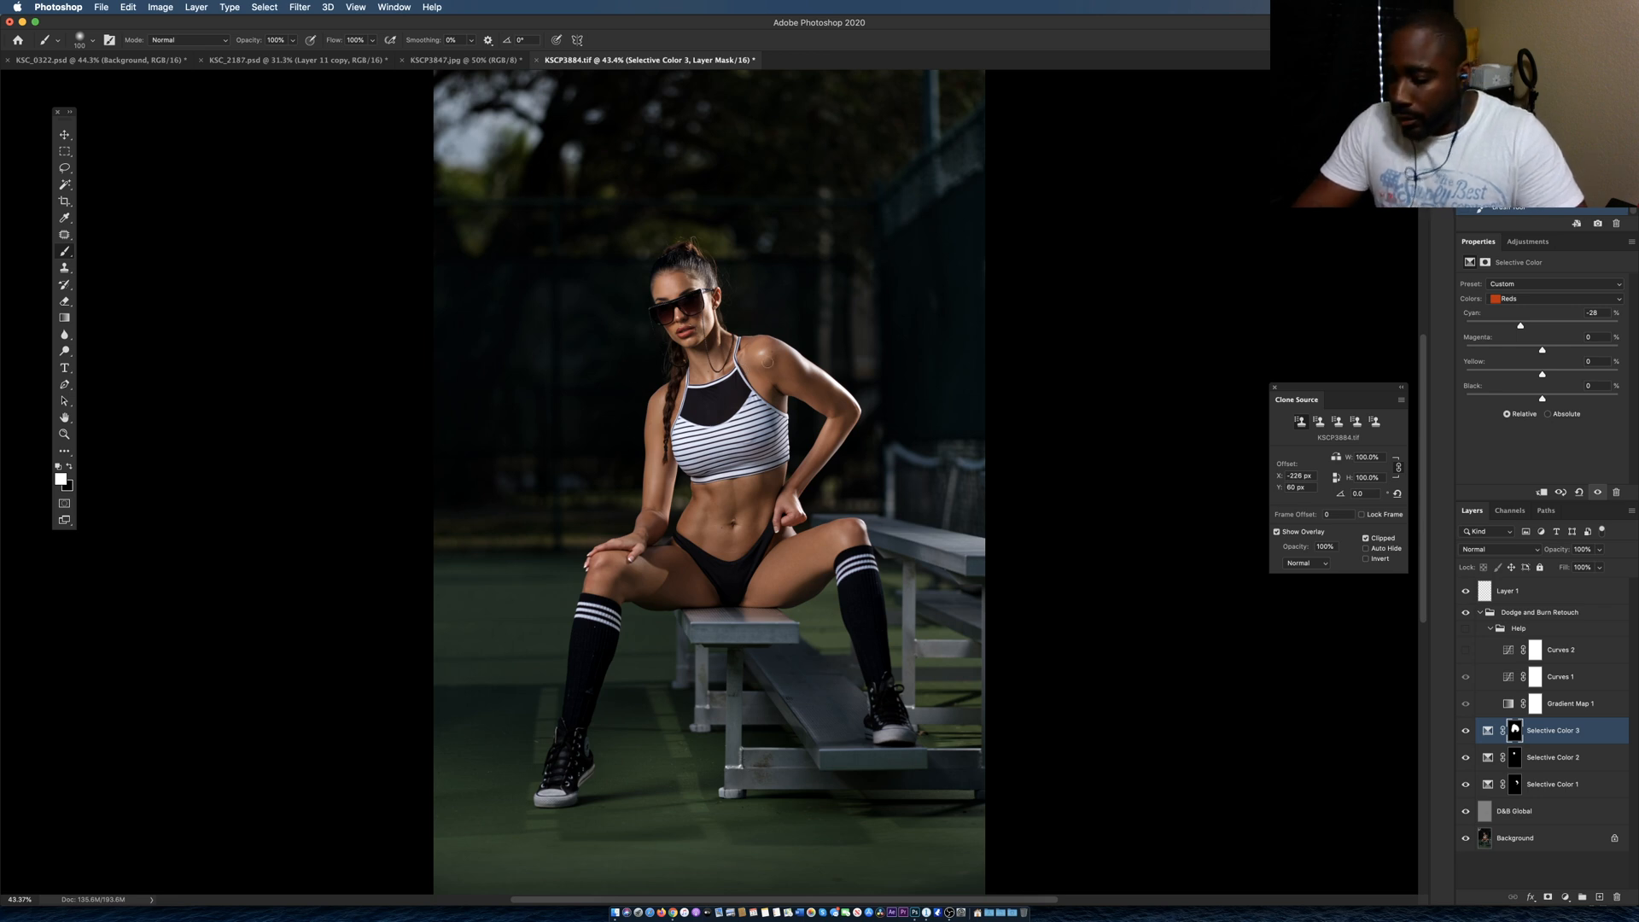
# Compare the skin color with Selective Color 3 hidden and shown, leaving the layer visible.
pyautogui.click(1465, 732)
pyautogui.click(1465, 732)
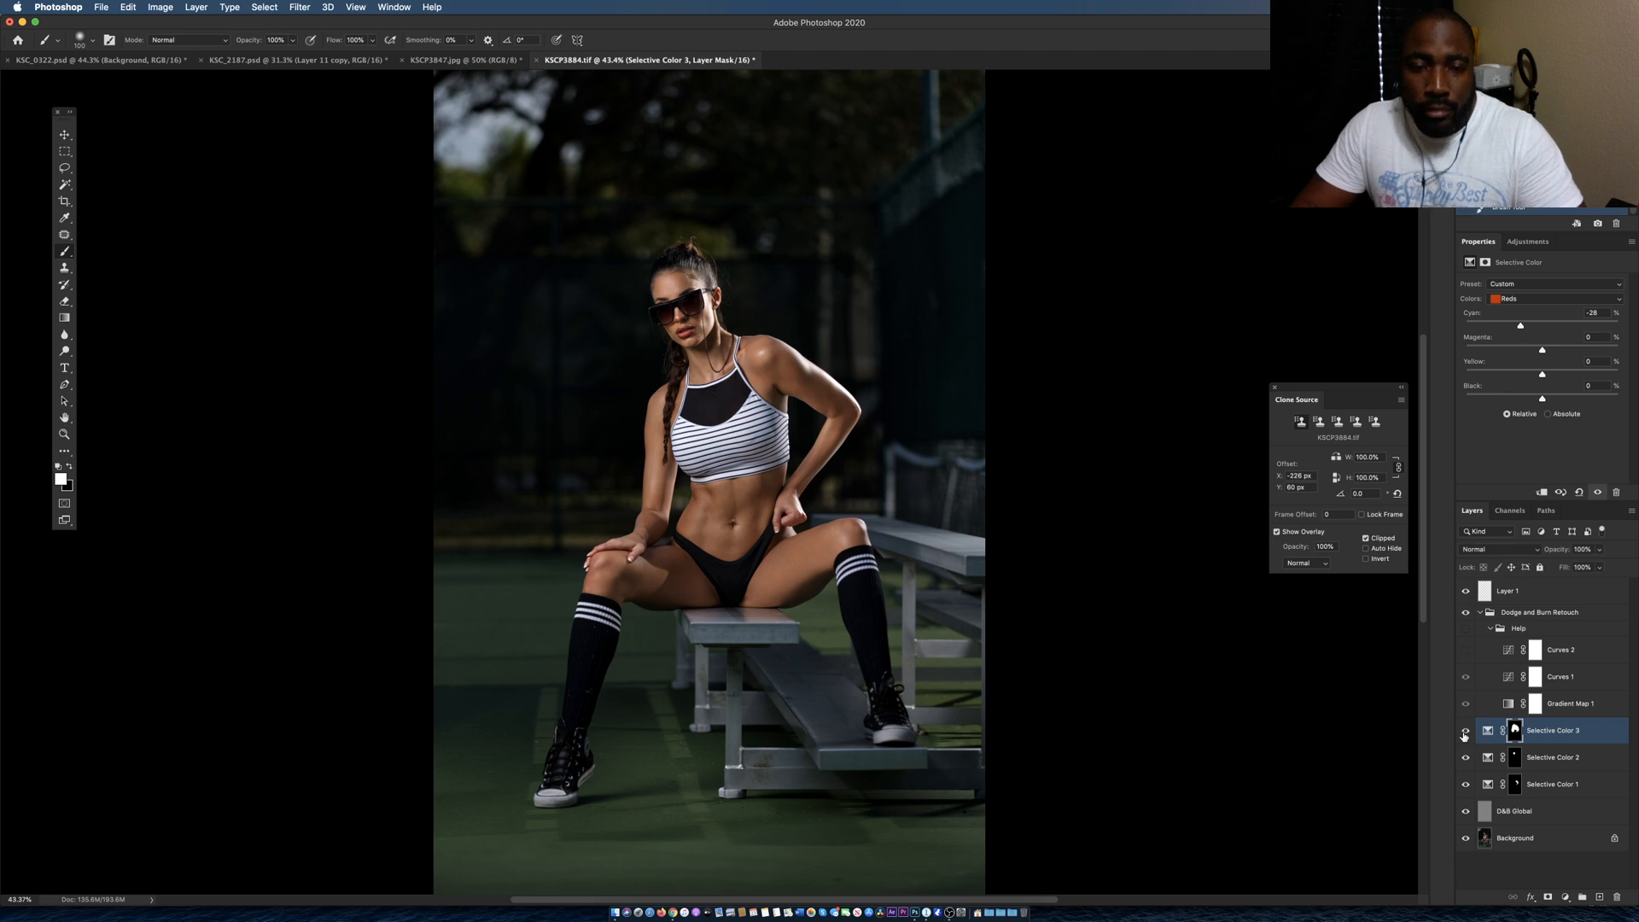
pyautogui.click(1465, 732)
pyautogui.click(1465, 732)
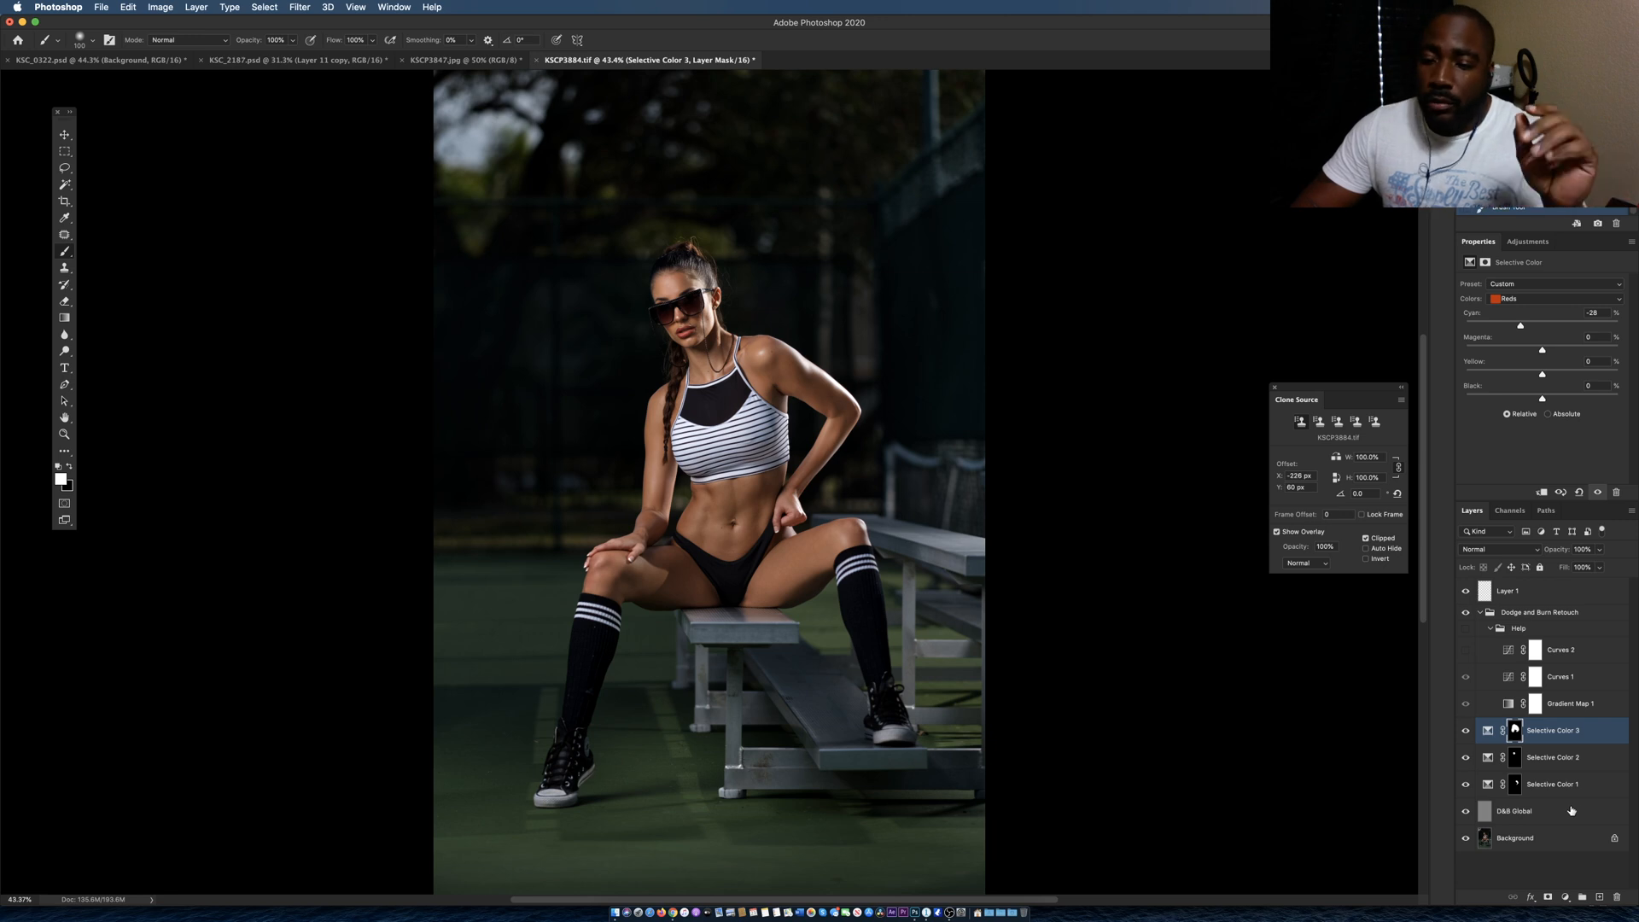
# Add a Curves adjustment layer above the Selective Color layers and raise the Blue channel's black point to tint the shadows blue.
pyautogui.click(1566, 897)
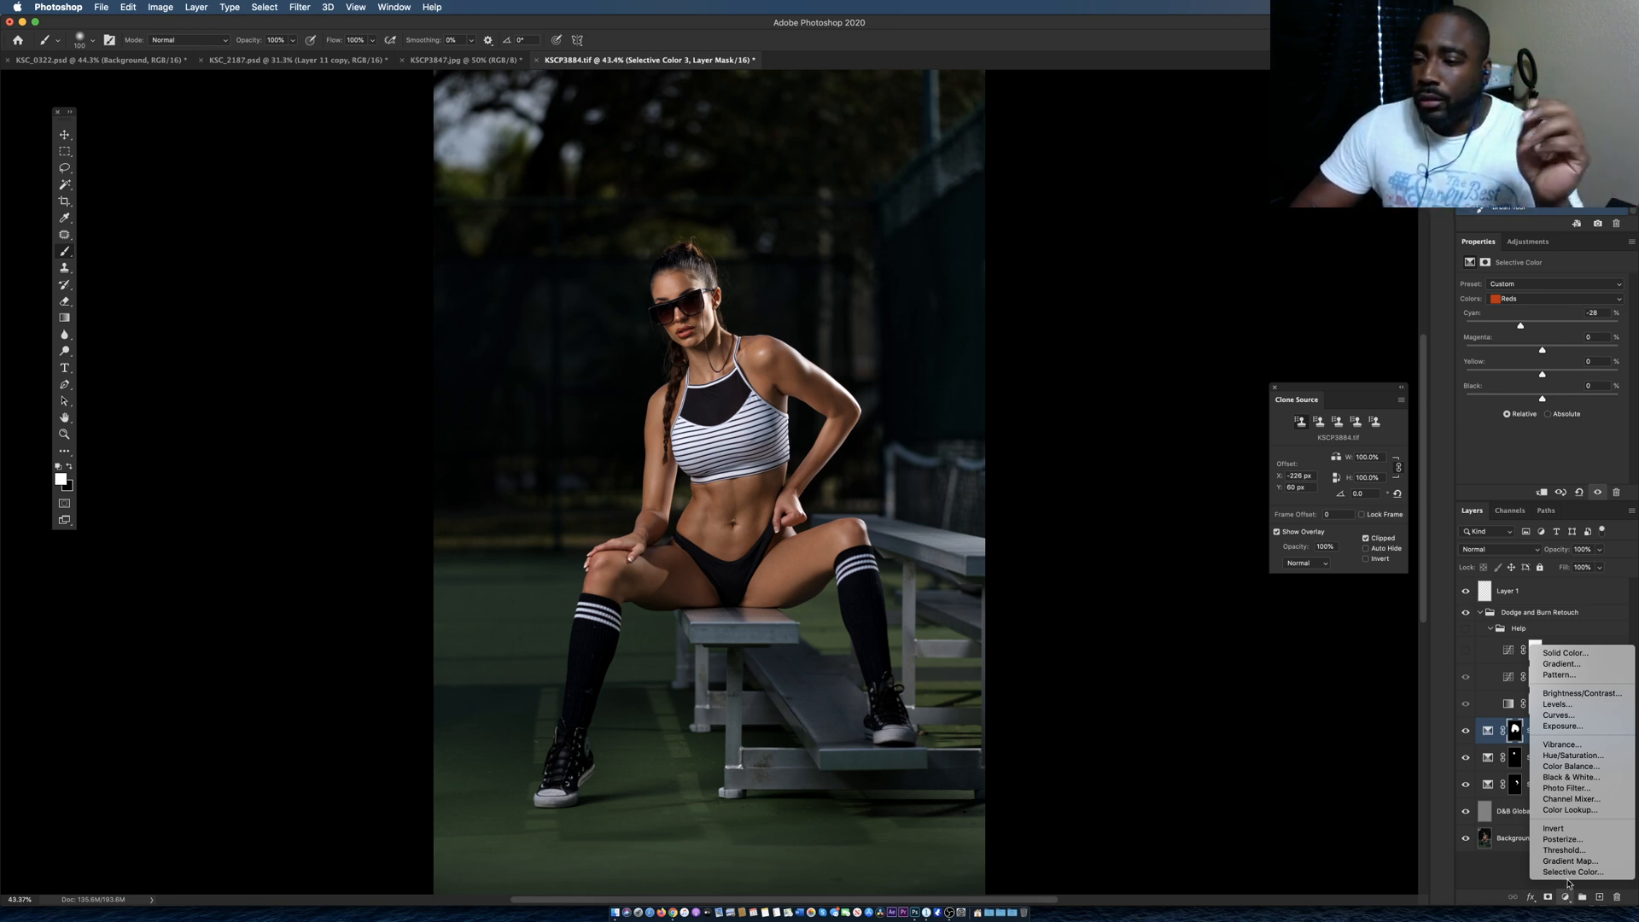
pyautogui.click(1557, 716)
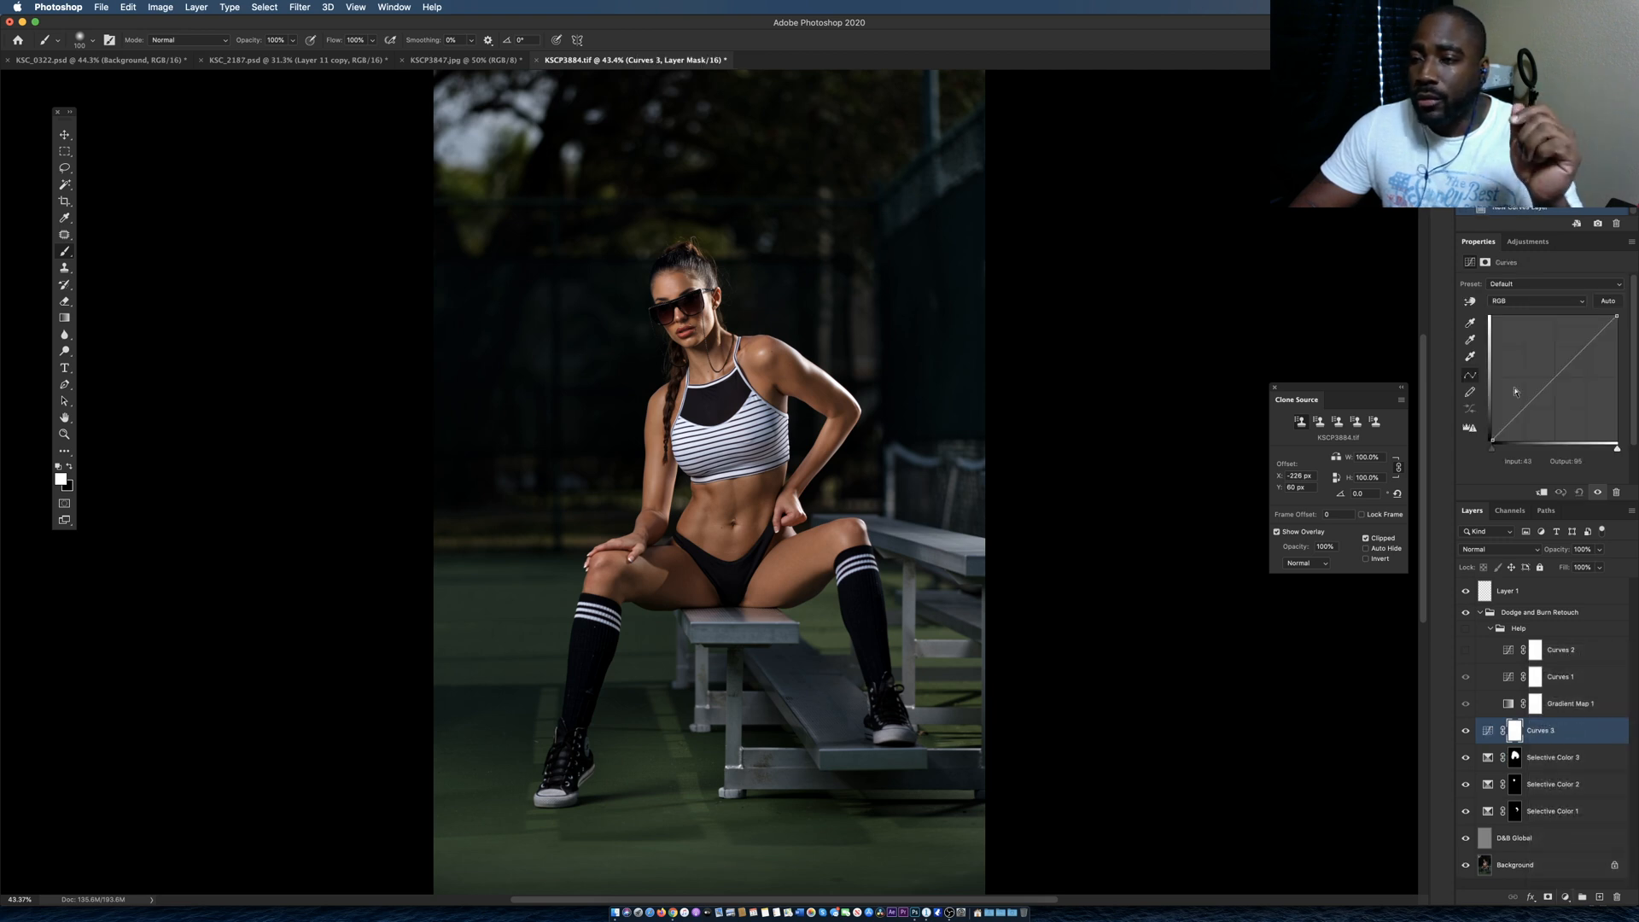
pyautogui.hotkey('alt', '5')
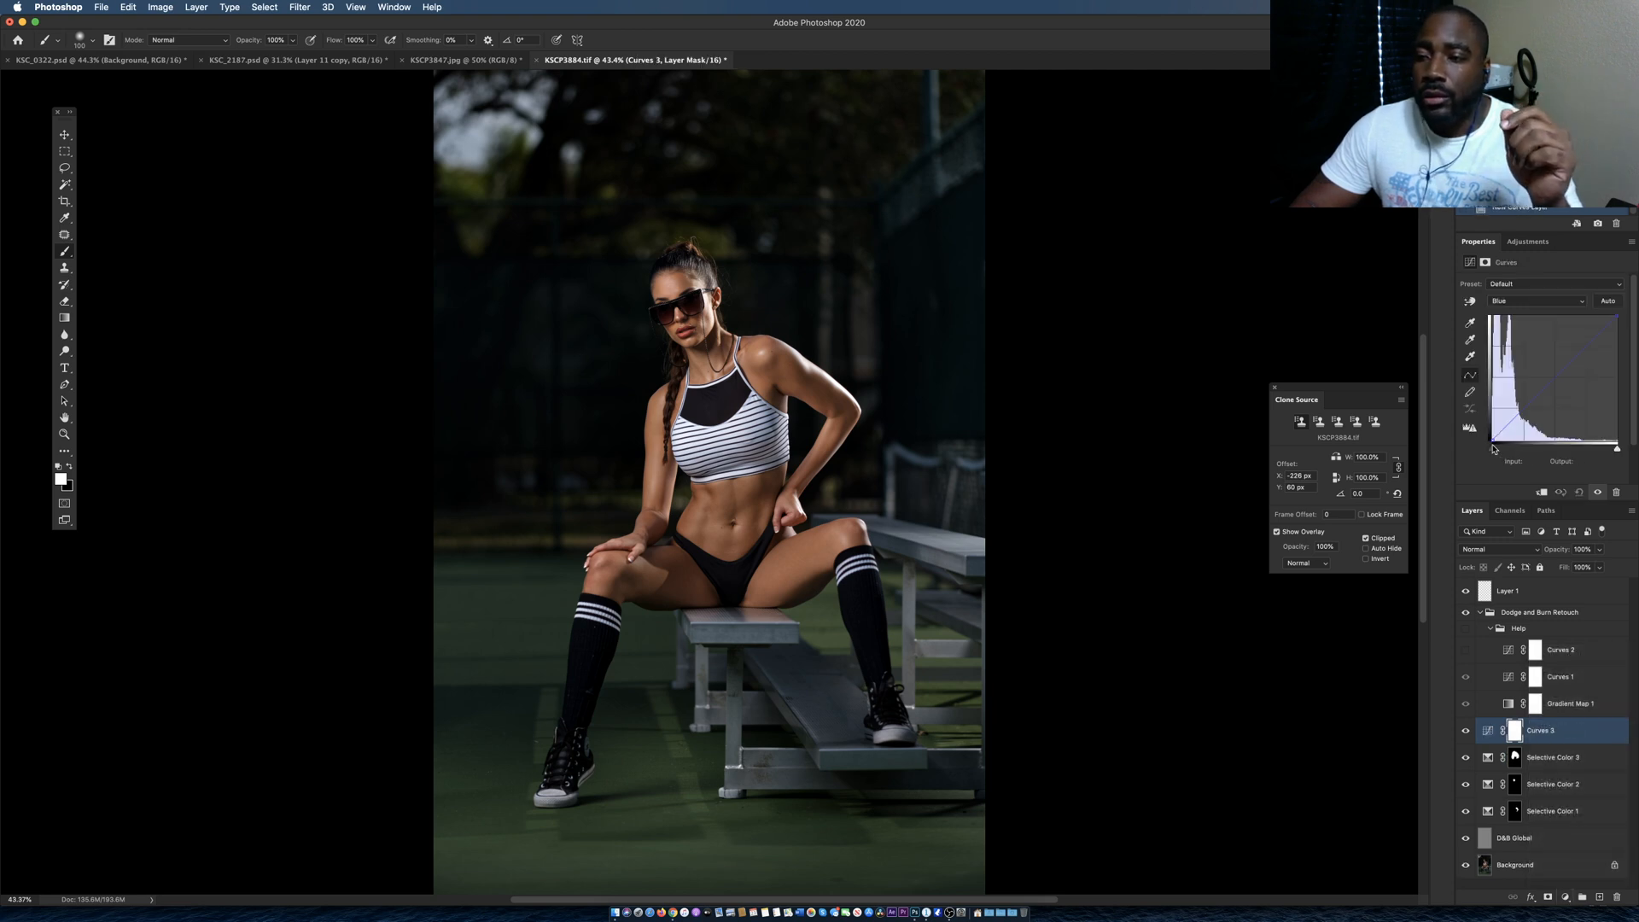
pyautogui.moveTo(1491, 443); pyautogui.dragTo(1485, 429)
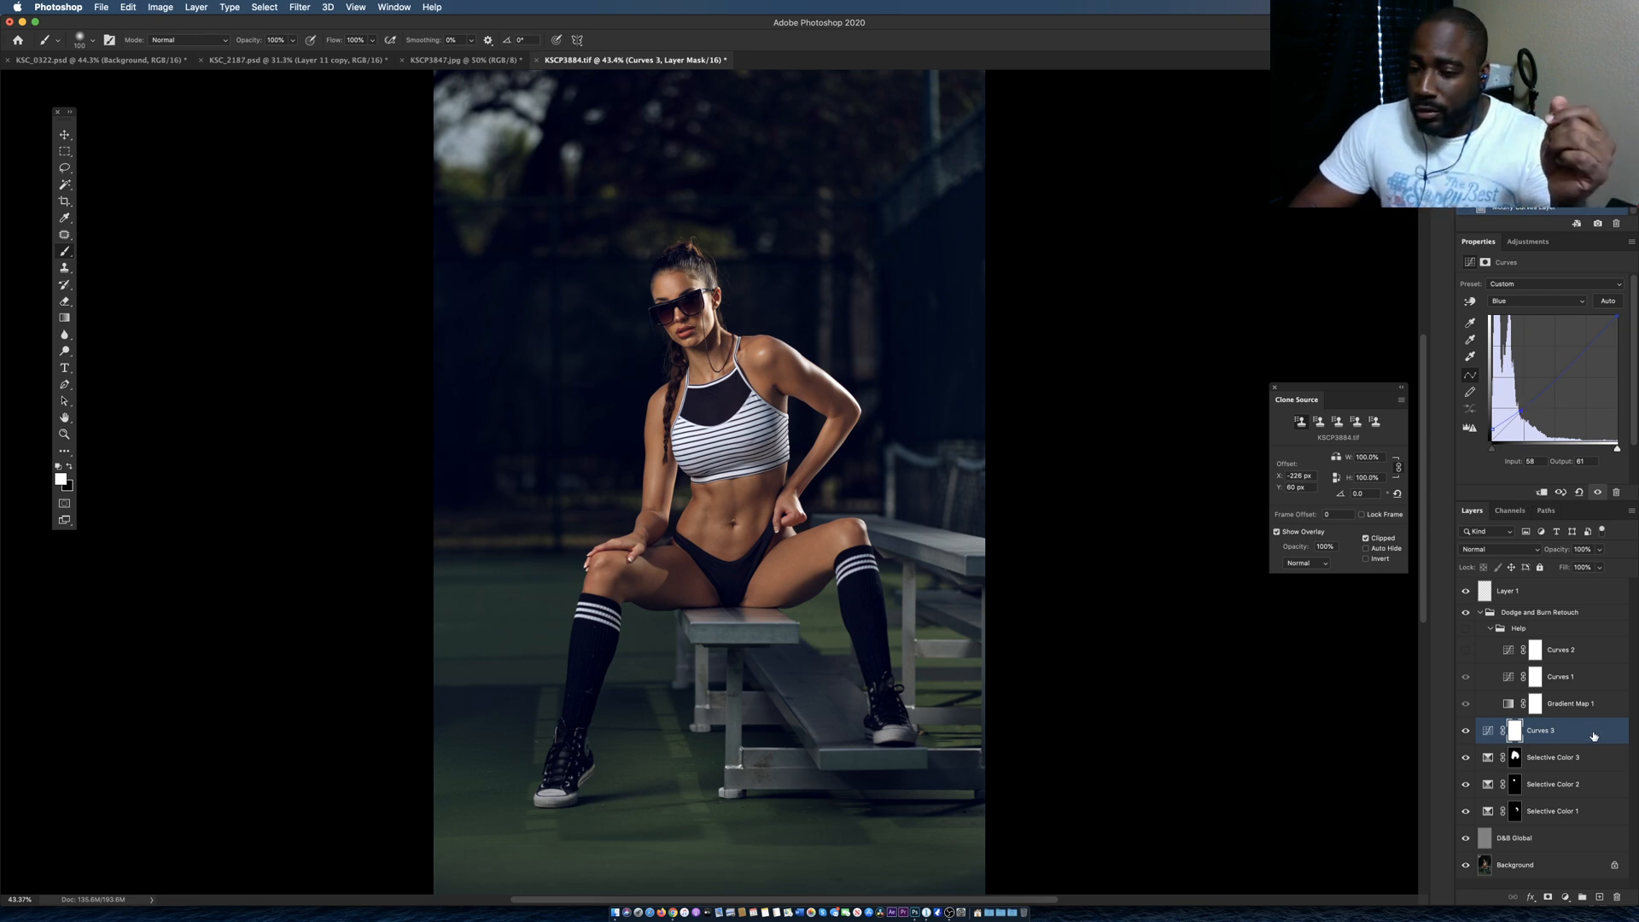
# Add a Color Balance adjustment layer and set its Highlights to Yellow/Blue -16 and Cyan/Red +1.
pyautogui.click(1566, 897)
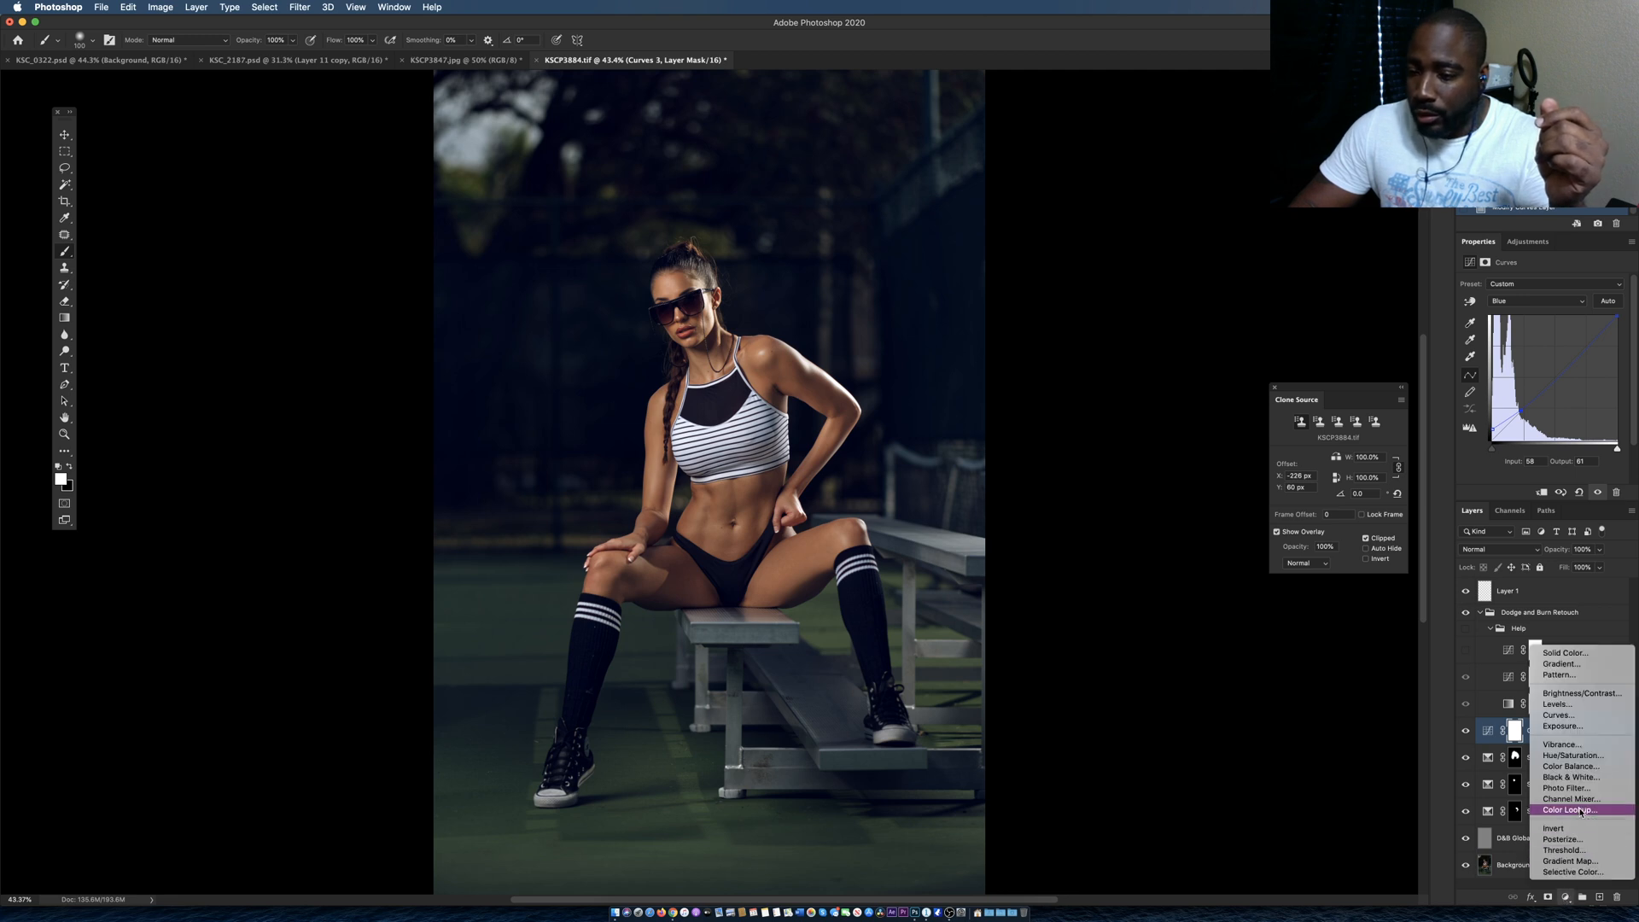
pyautogui.click(1571, 765)
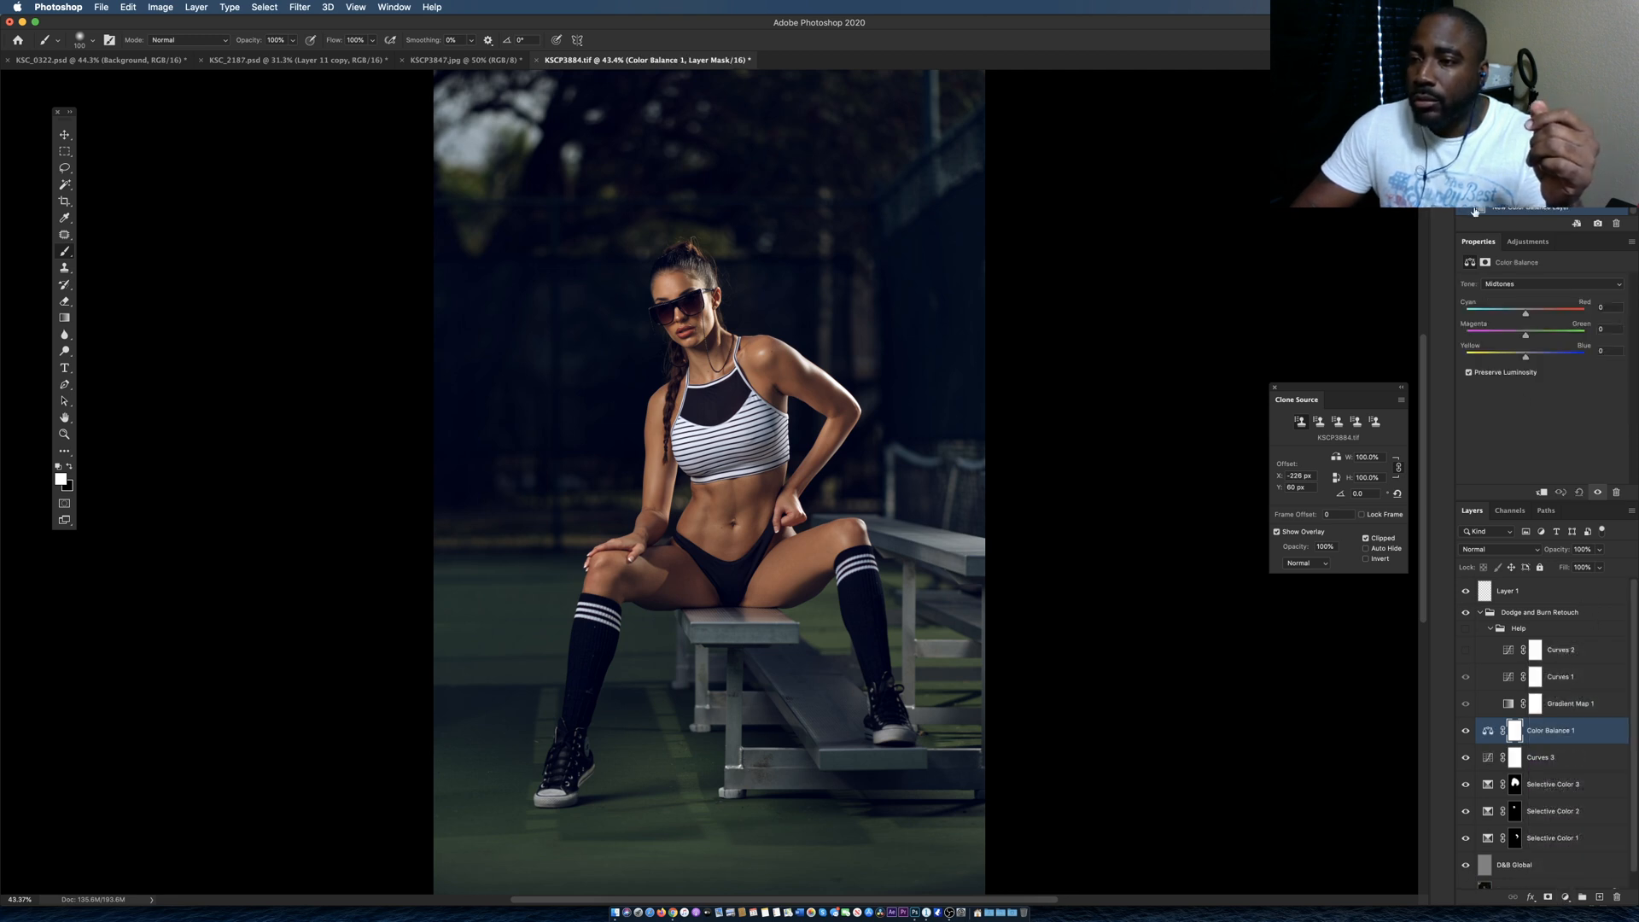
pyautogui.click(1505, 285)
pyautogui.click(1503, 293)
pyautogui.moveTo(1526, 357); pyautogui.dragTo(1517, 359)
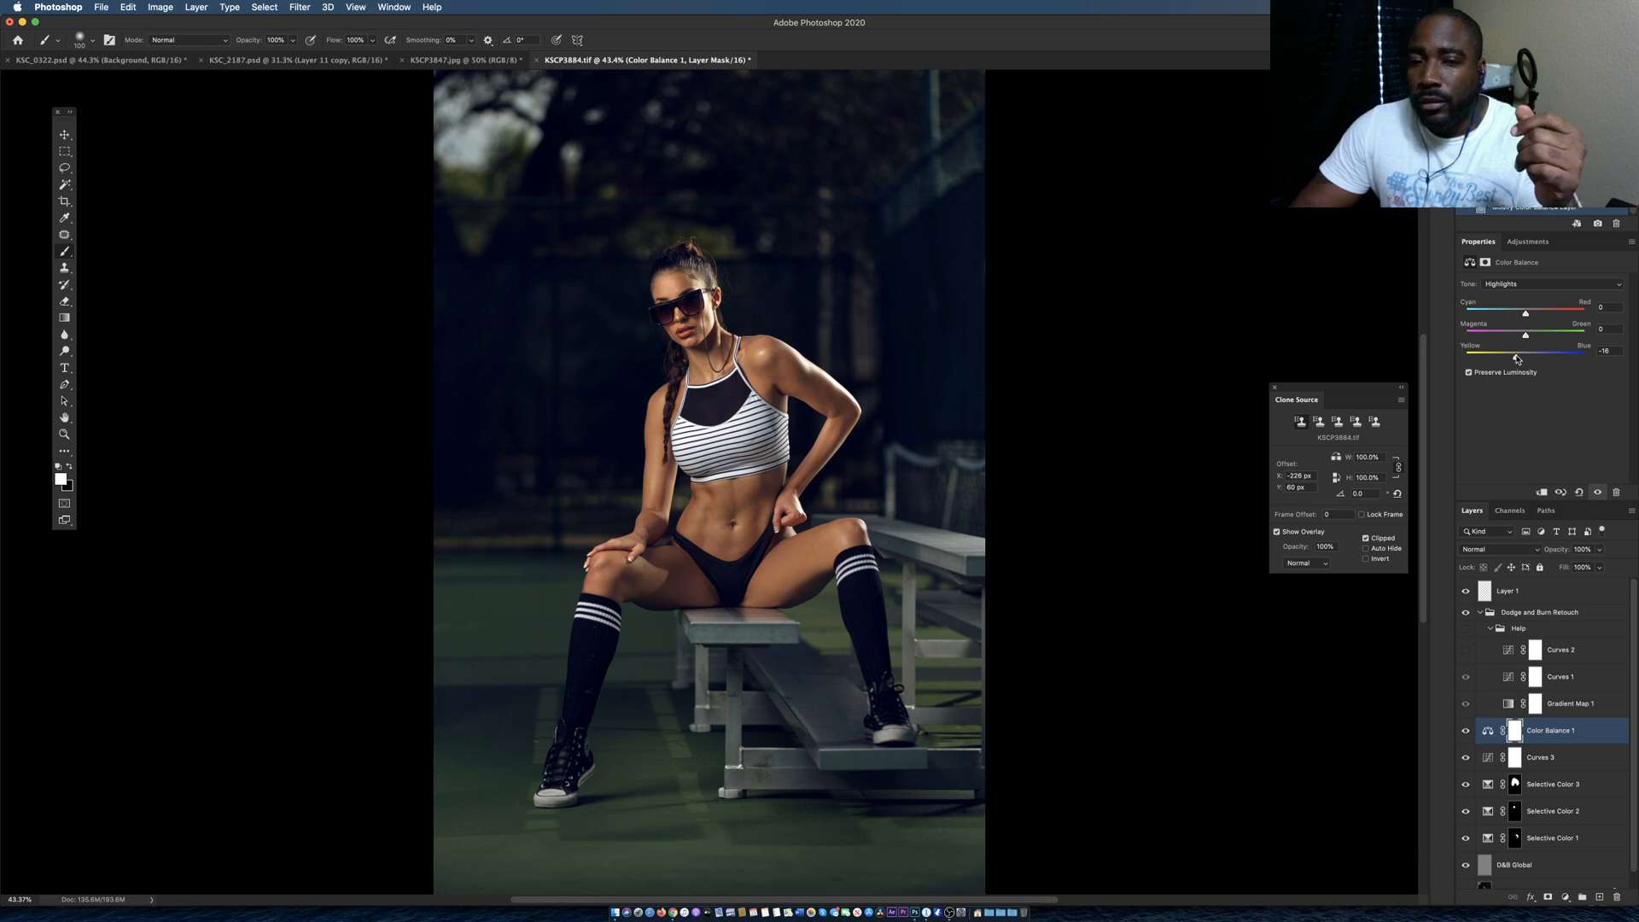
pyautogui.moveTo(1527, 315); pyautogui.dragTo(1526, 315)
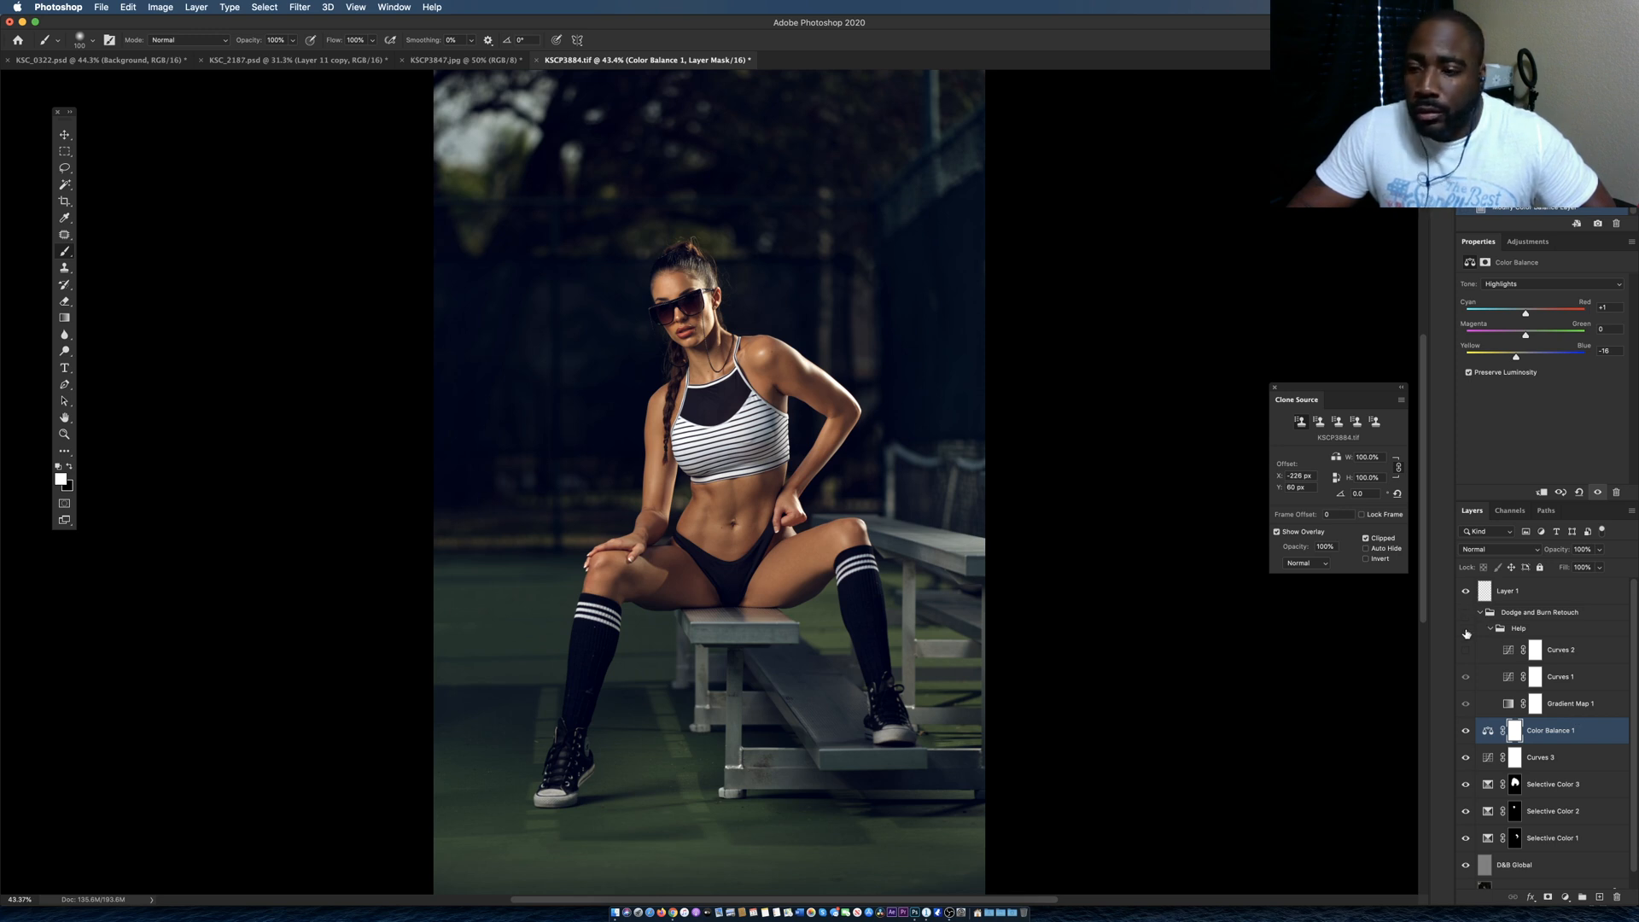
# Make the Dodge and Burn Retouch group visible again, leaving its contents expanded.
pyautogui.scroll(-1, 1477, 681)
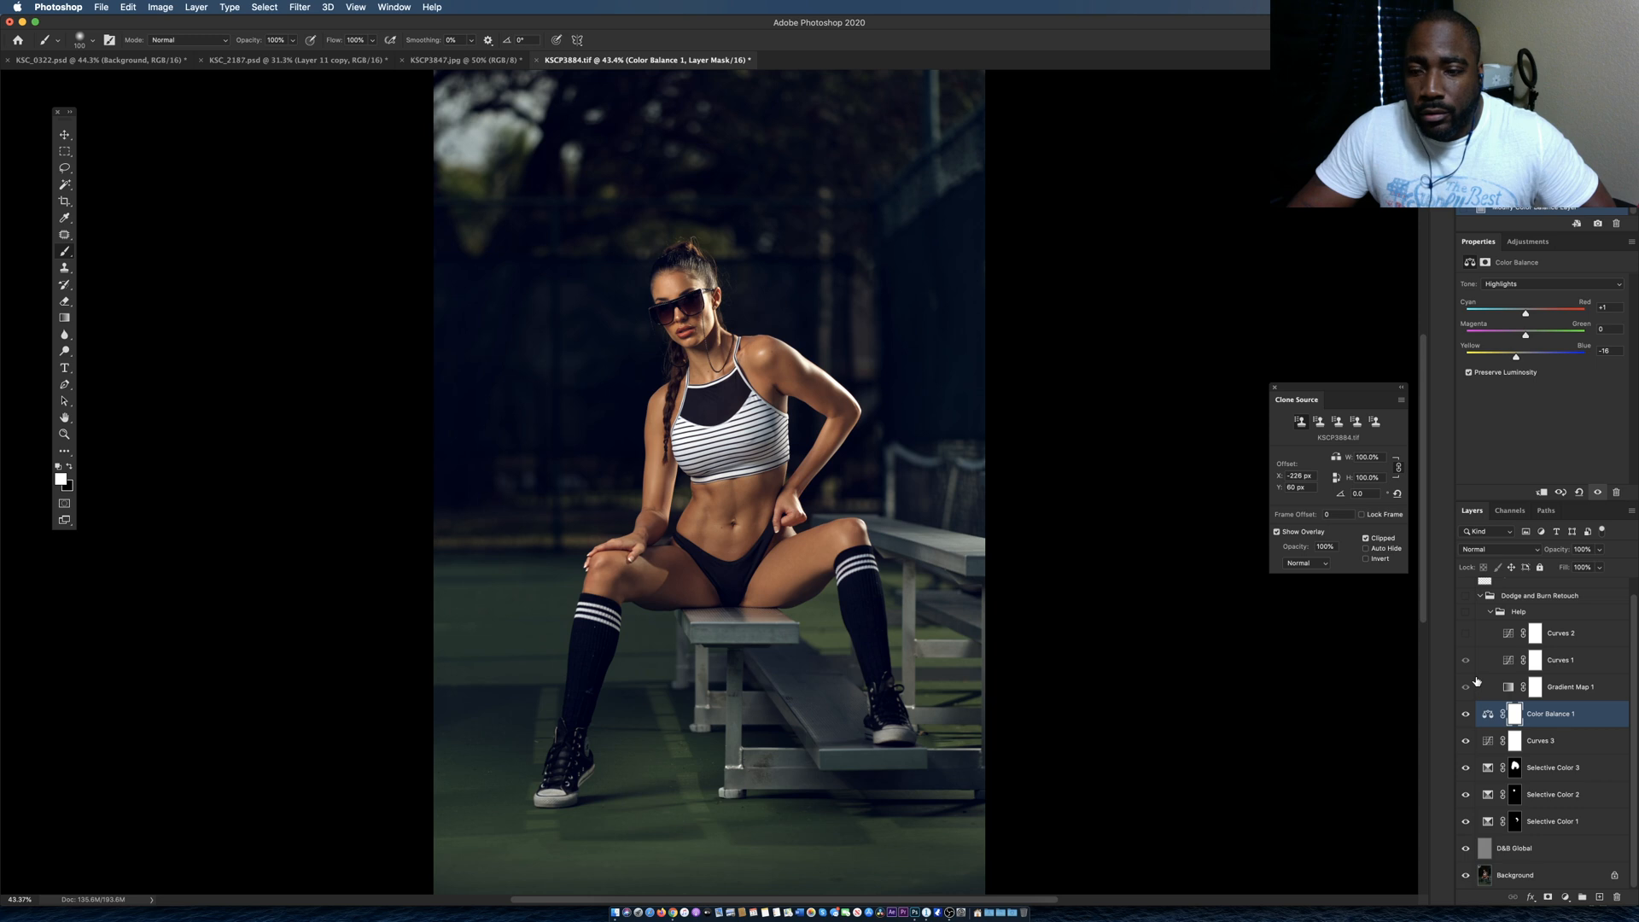
pyautogui.click(1466, 596)
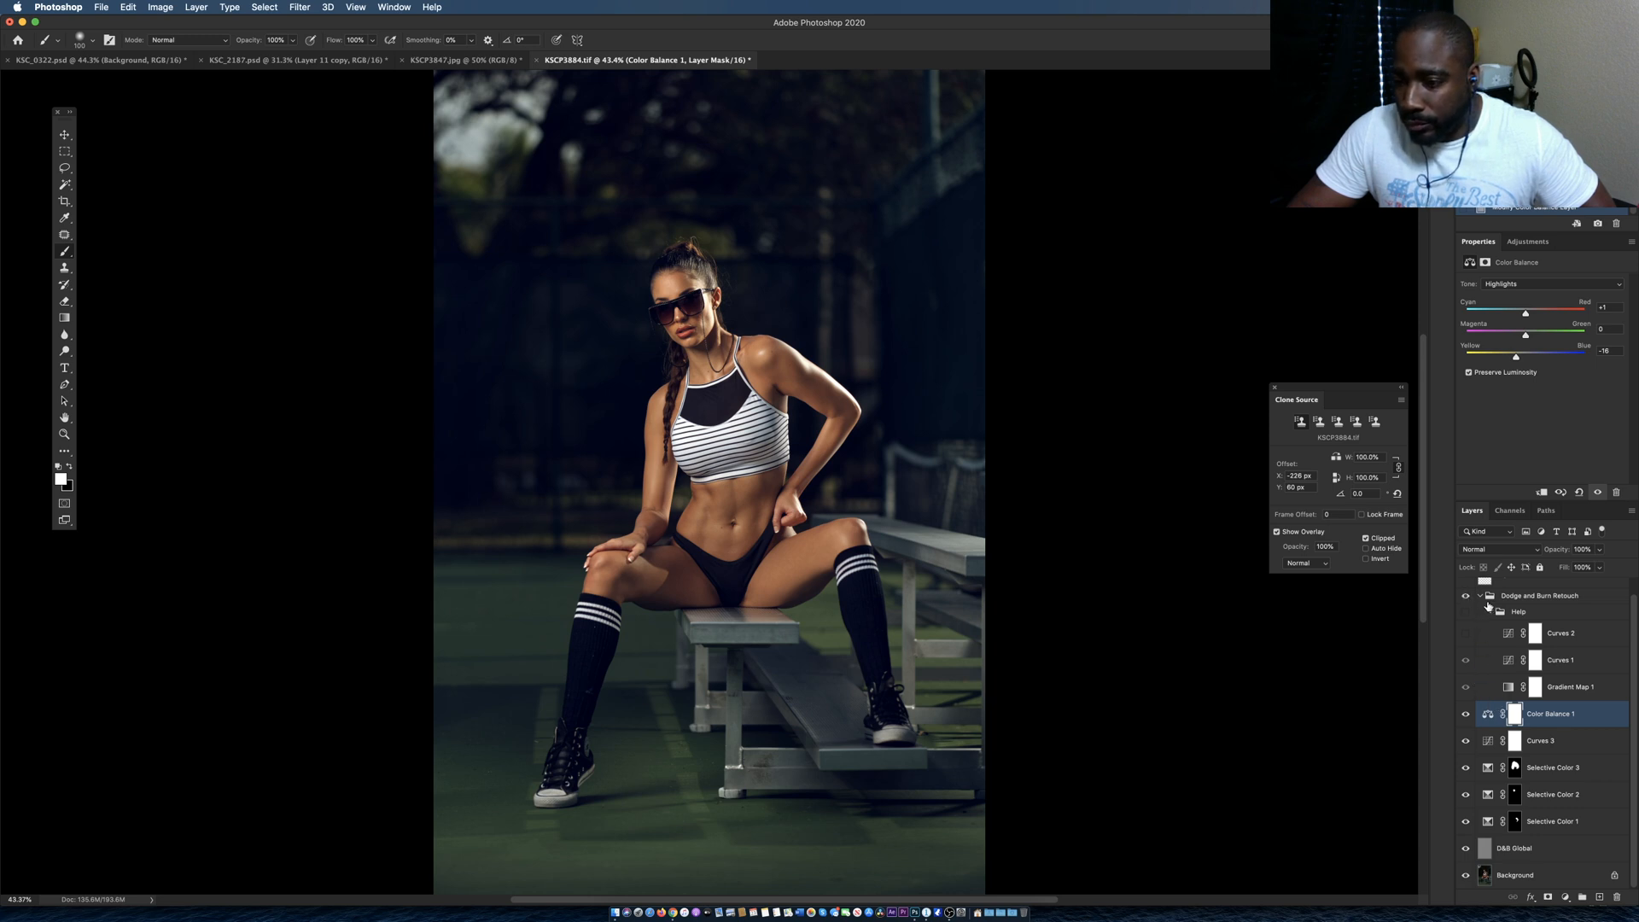
pyautogui.click(1481, 598)
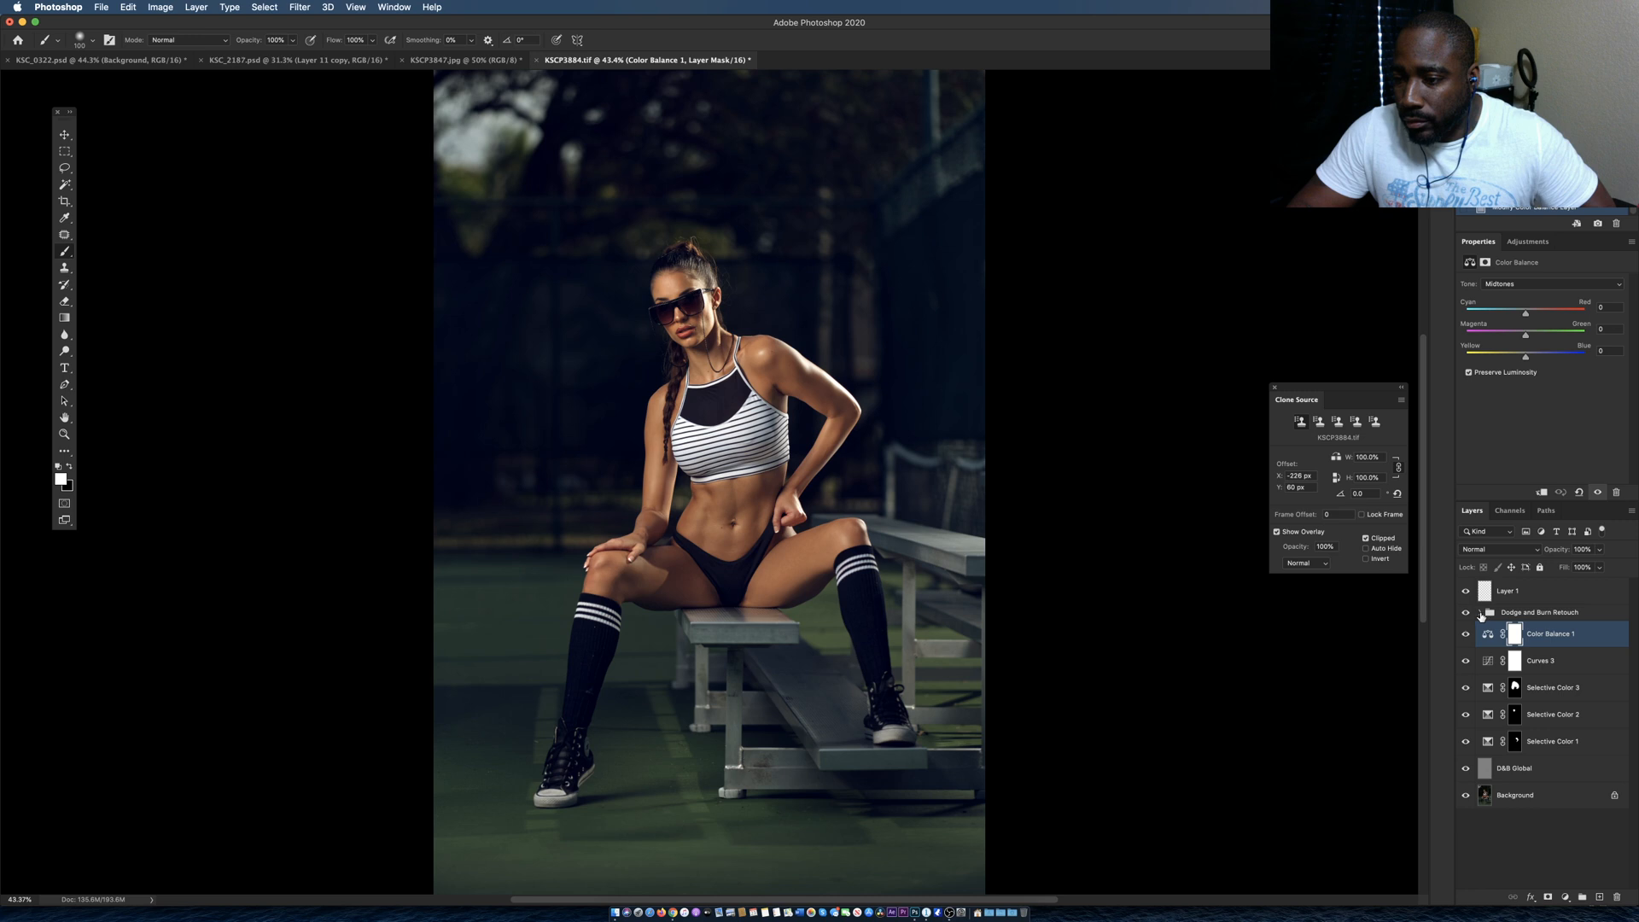
pyautogui.click(1481, 613)
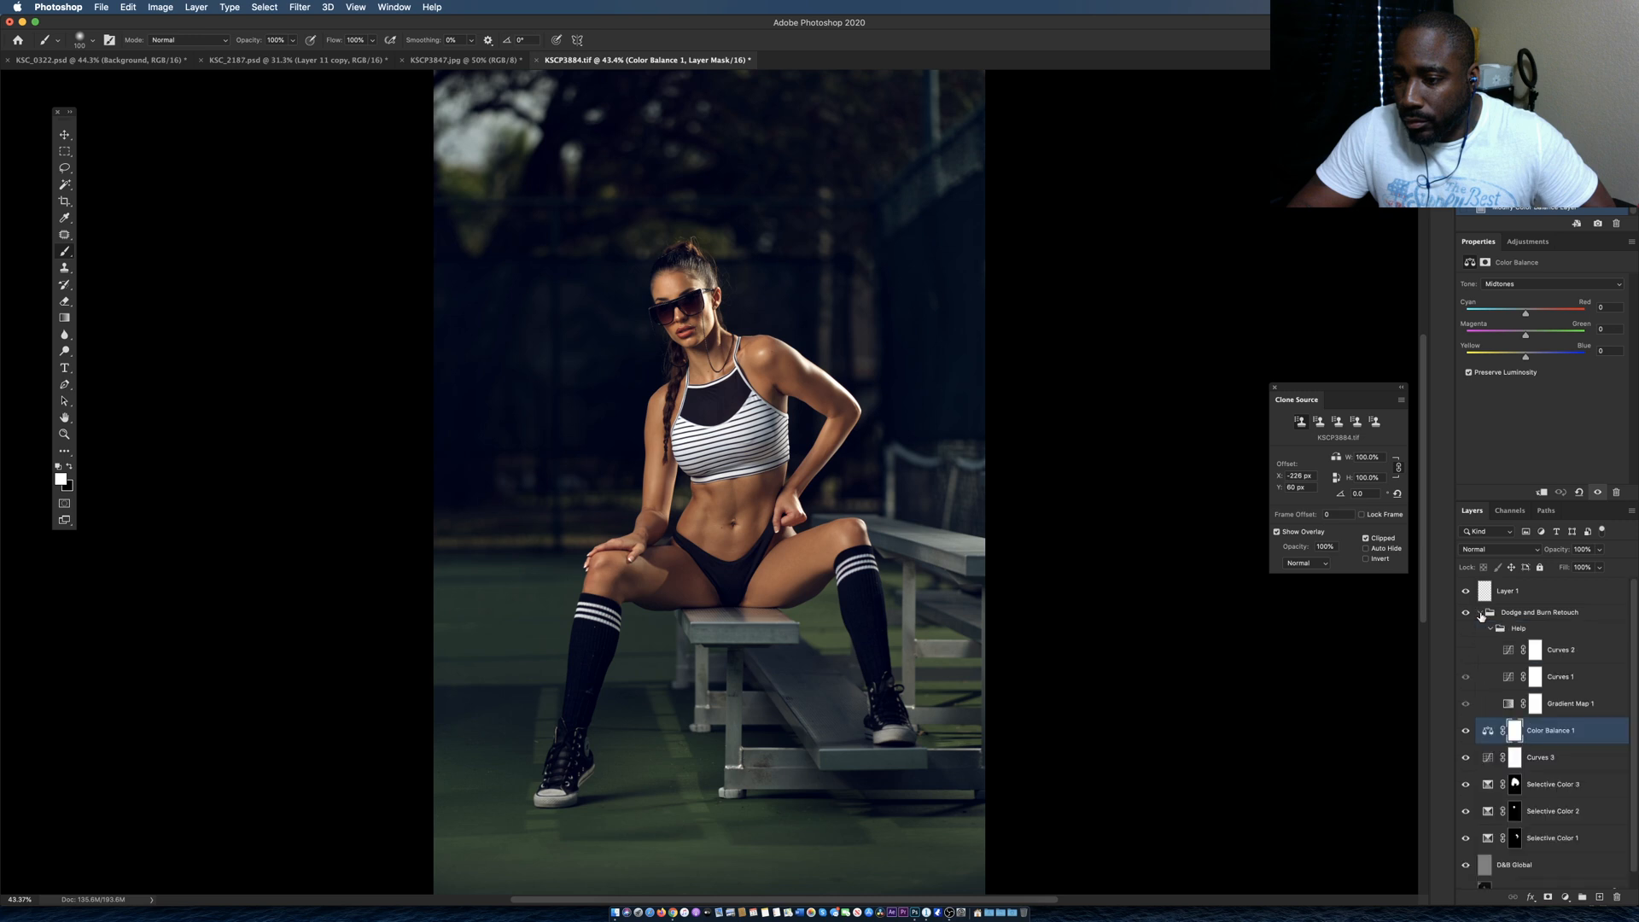
# Group all layers from Dodge and Burn Retouch down to D&B Global into one new group above the Background.
pyautogui.keyDown('shift'); pyautogui.click(1576, 848); pyautogui.keyUp('shift')
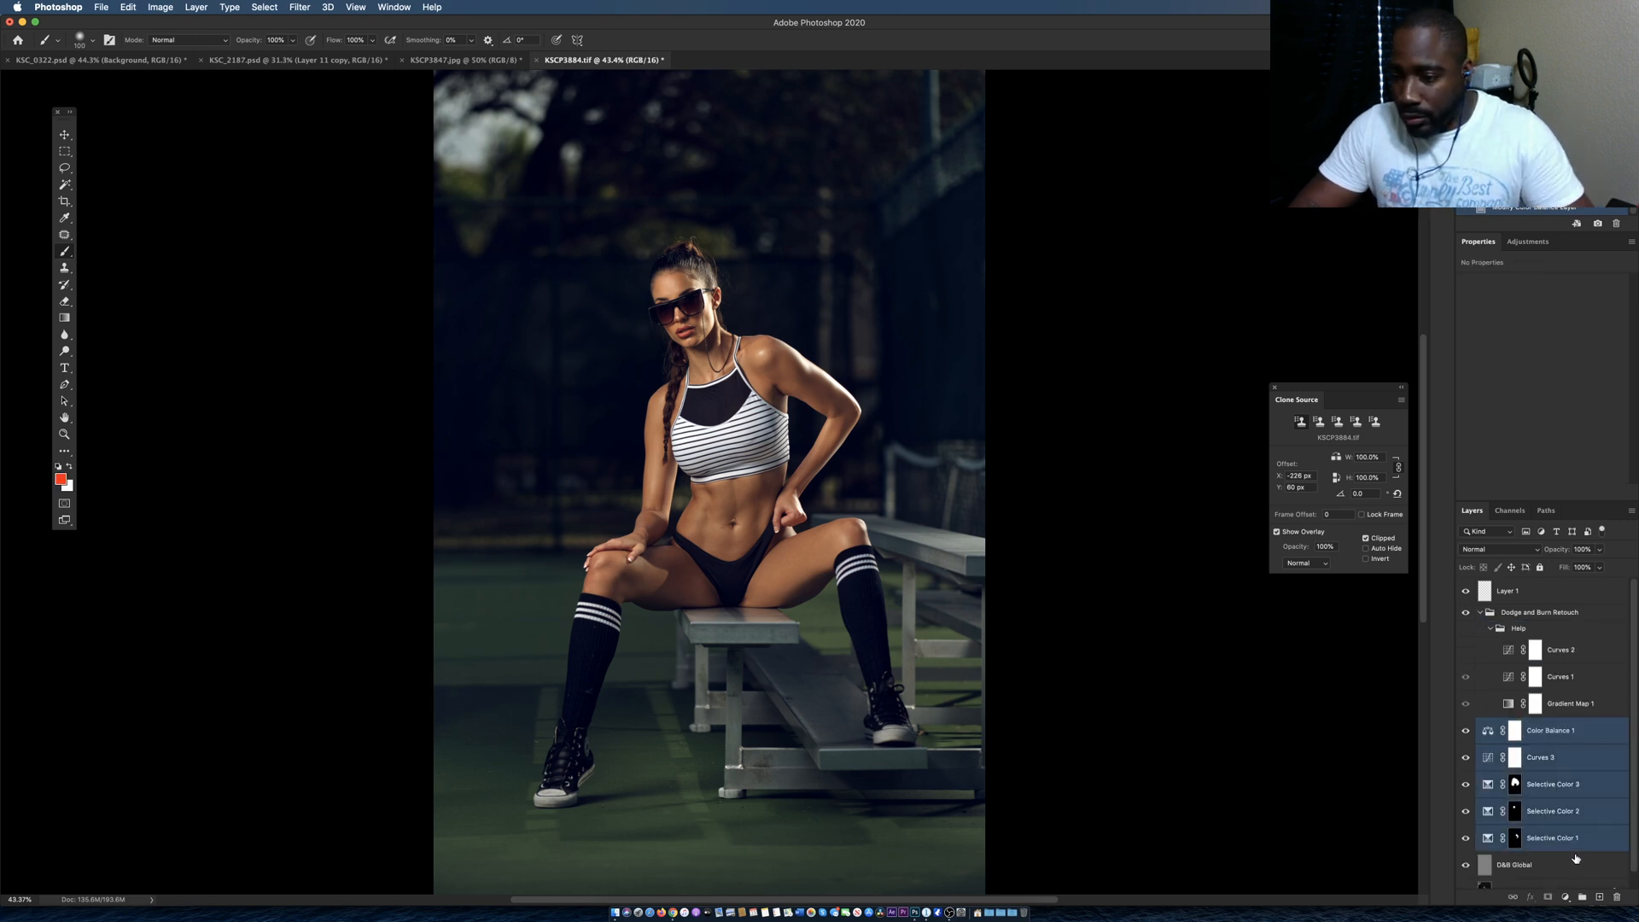
pyautogui.click(1576, 863)
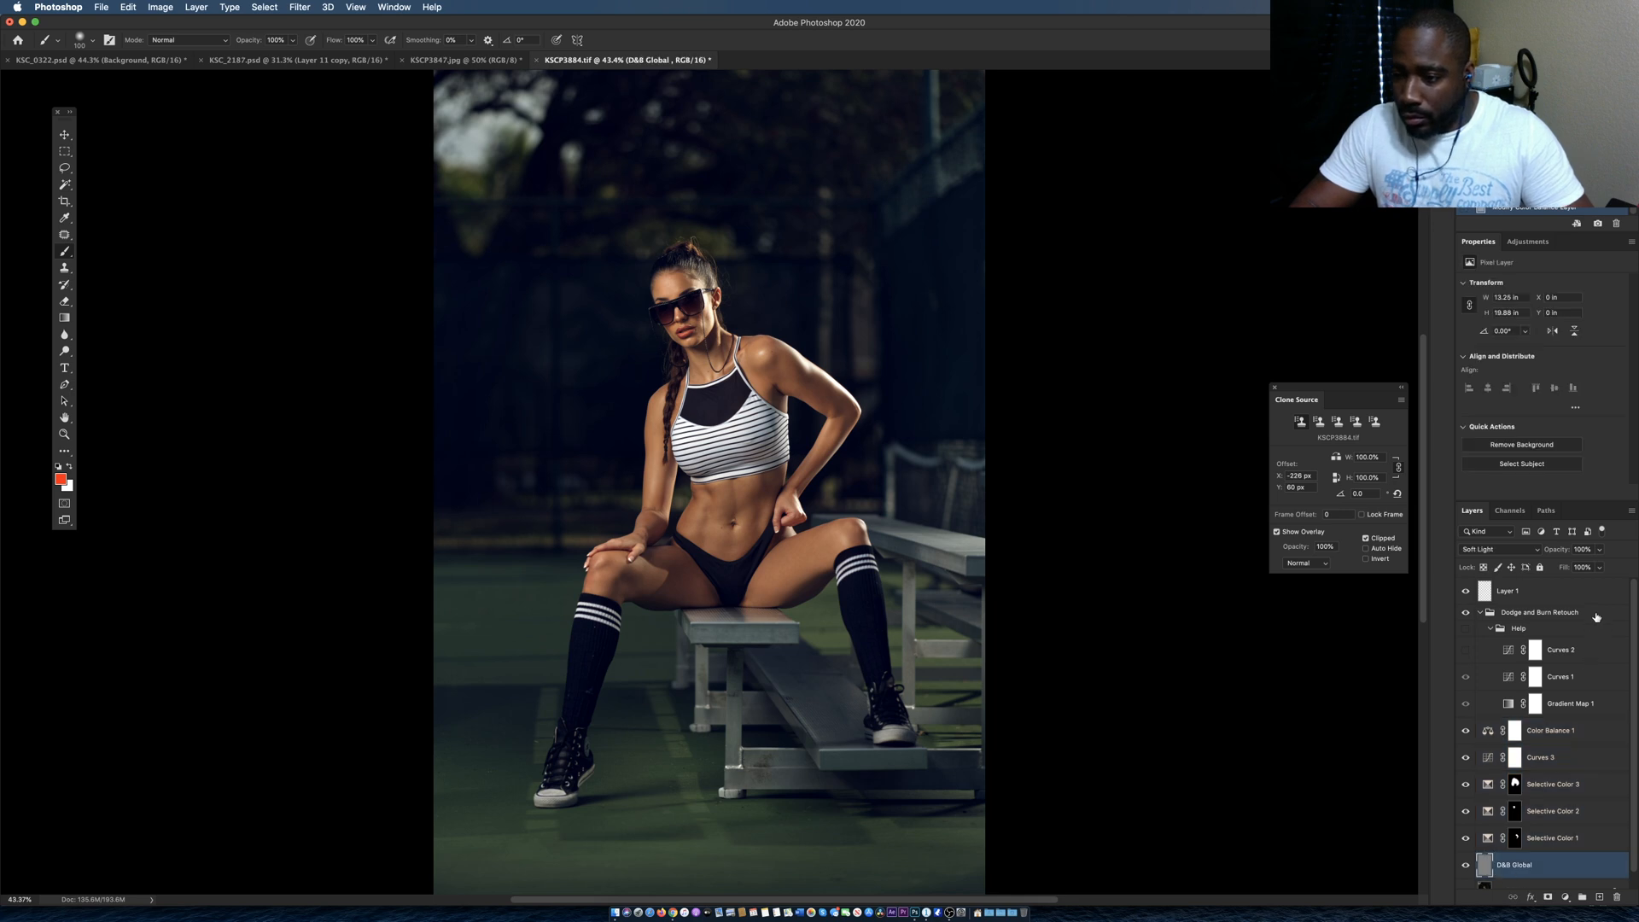
pyautogui.click(1595, 614)
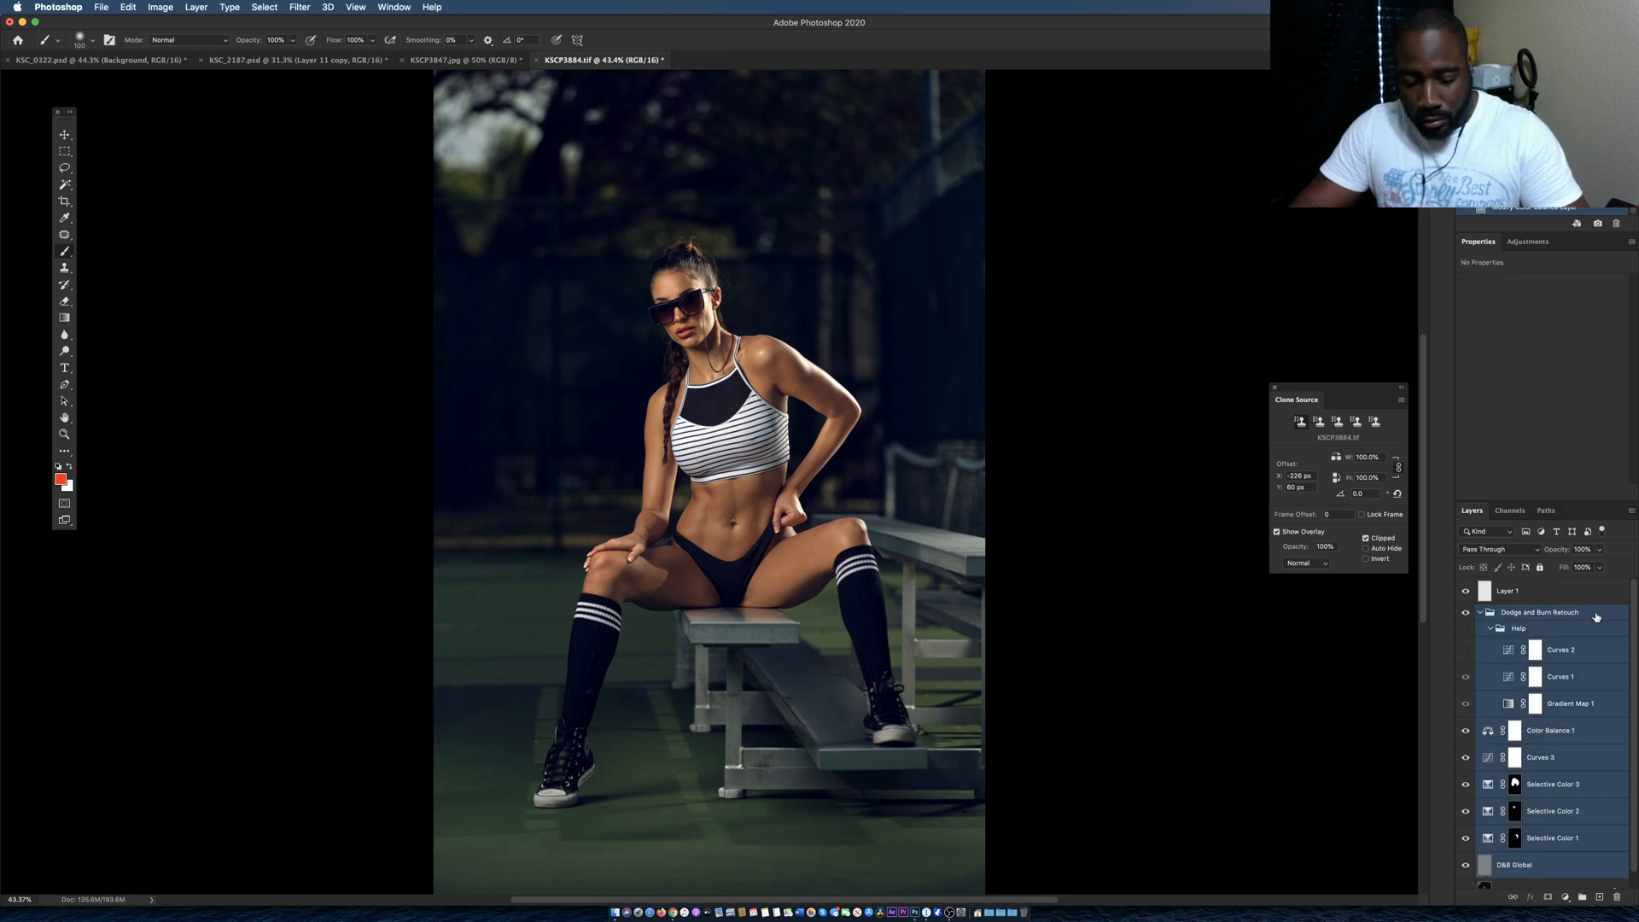
pyautogui.press('super+g')
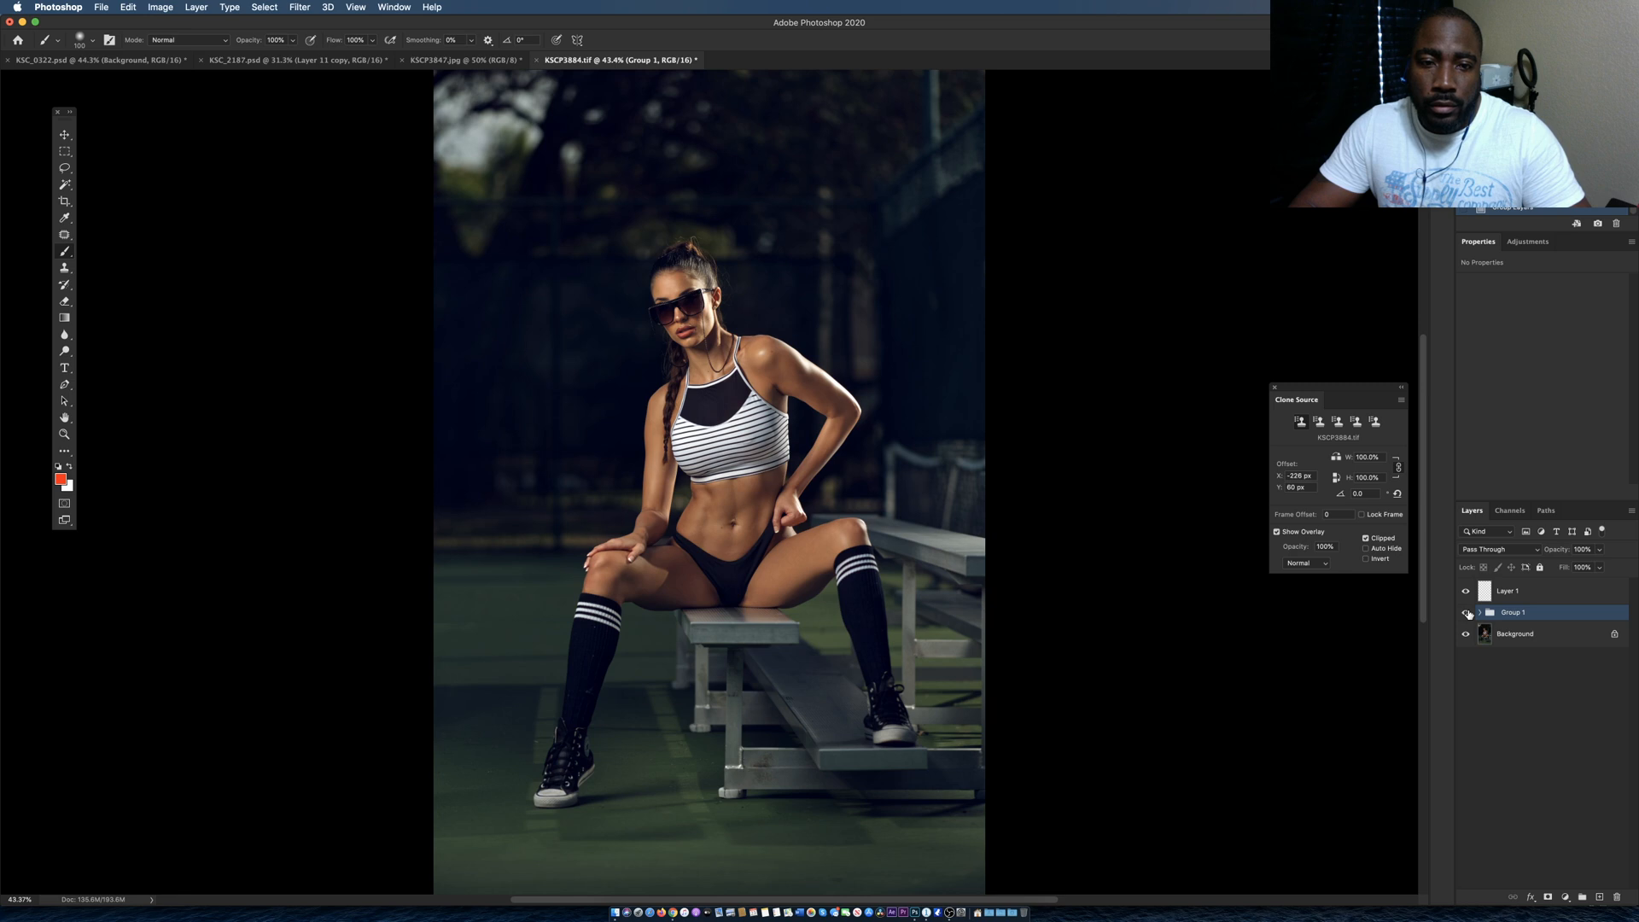
# Compare the portrait before and after retouching by hiding and showing the new group, leaving it visible and collapsed.
pyautogui.click(1467, 614)
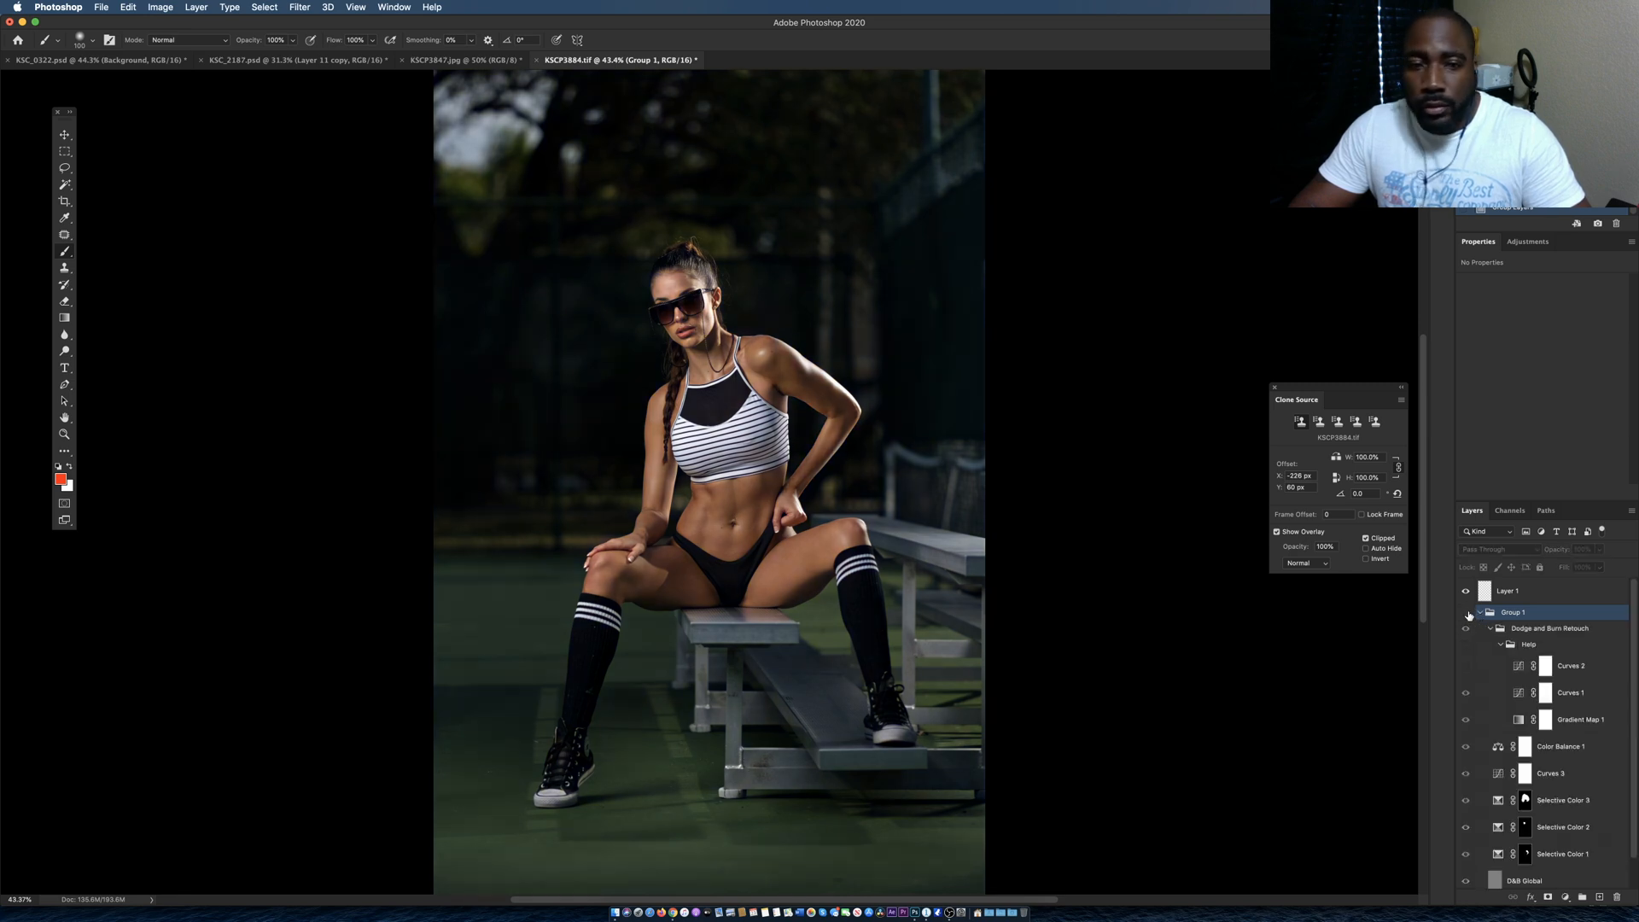
pyautogui.click(1467, 614)
pyautogui.click(1467, 613)
pyautogui.click(1466, 614)
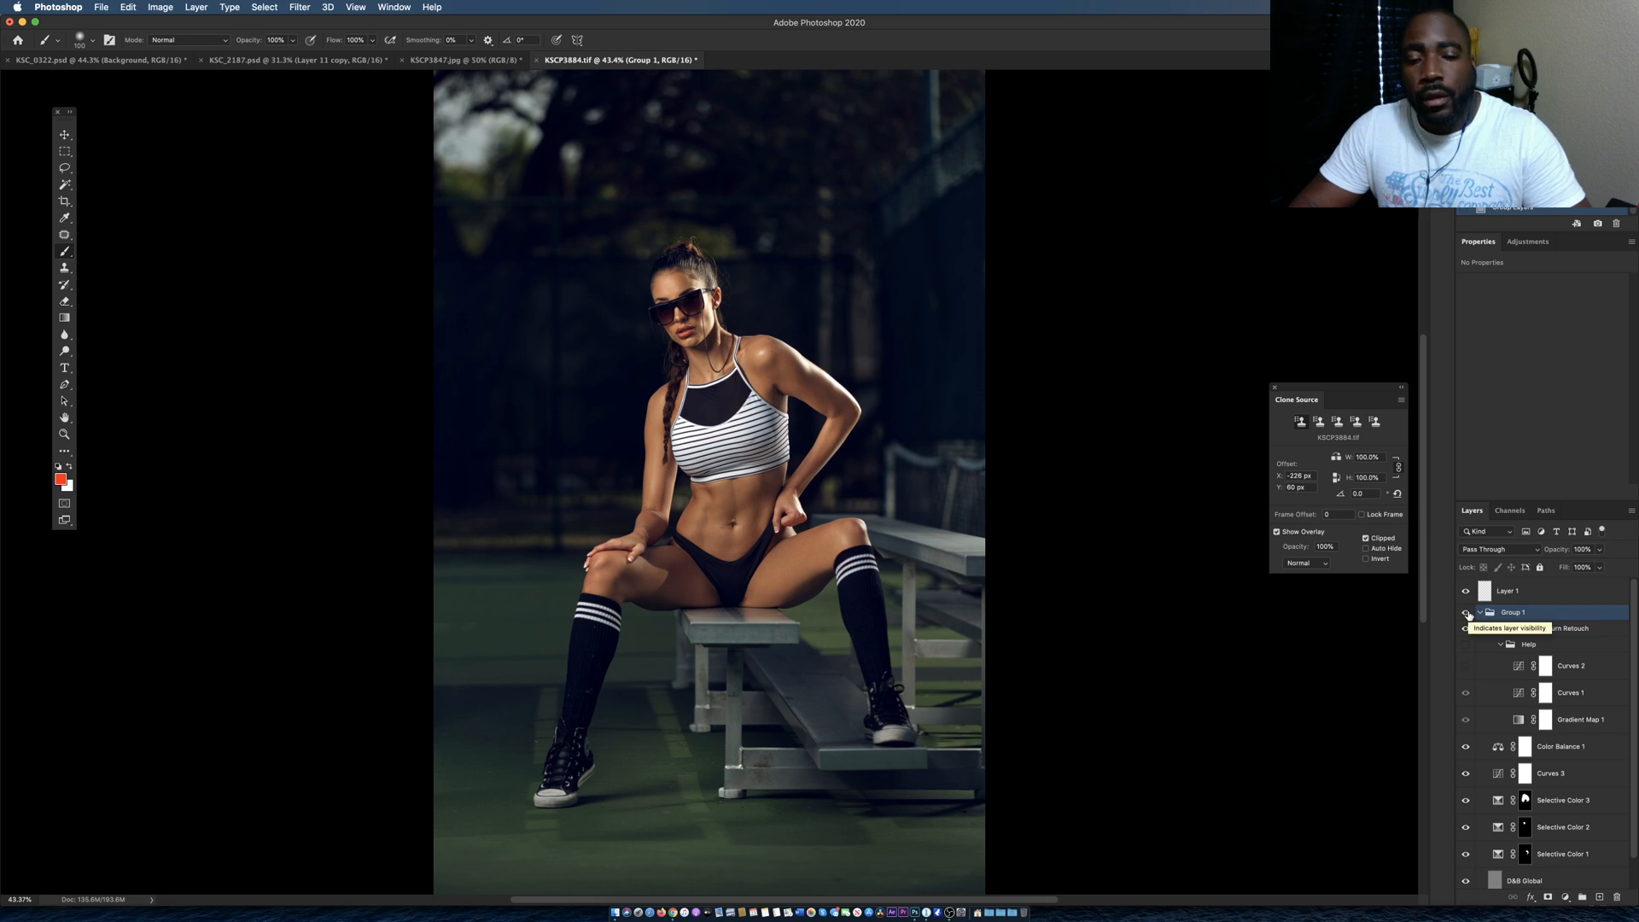
pyautogui.click(1467, 614)
pyautogui.click(1467, 614)
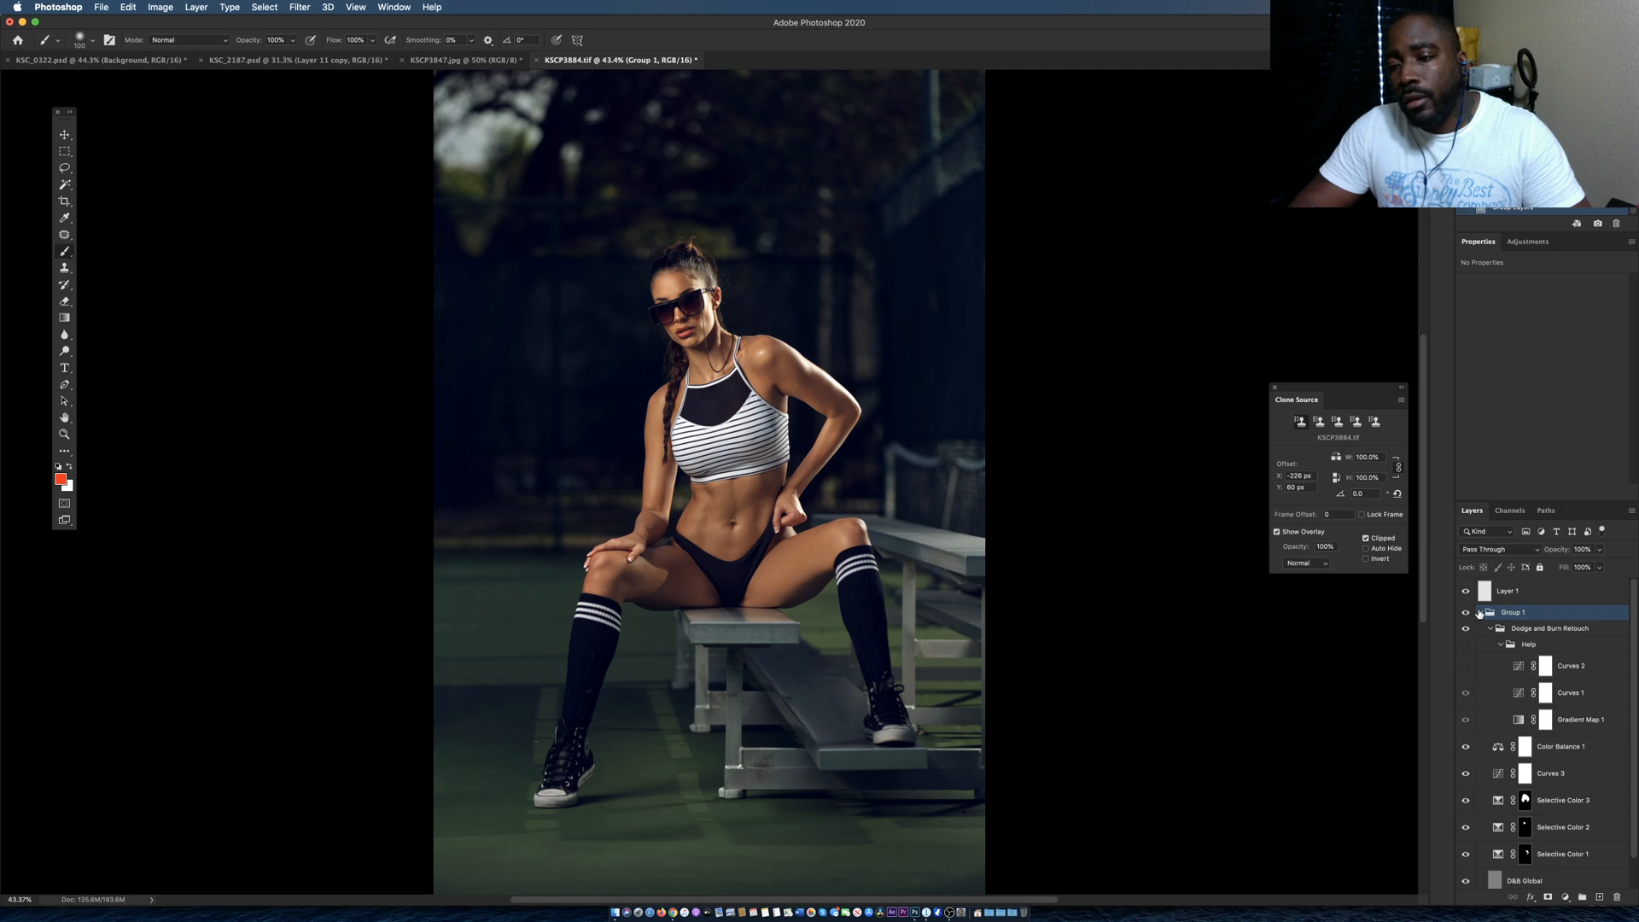
pyautogui.click(1481, 612)
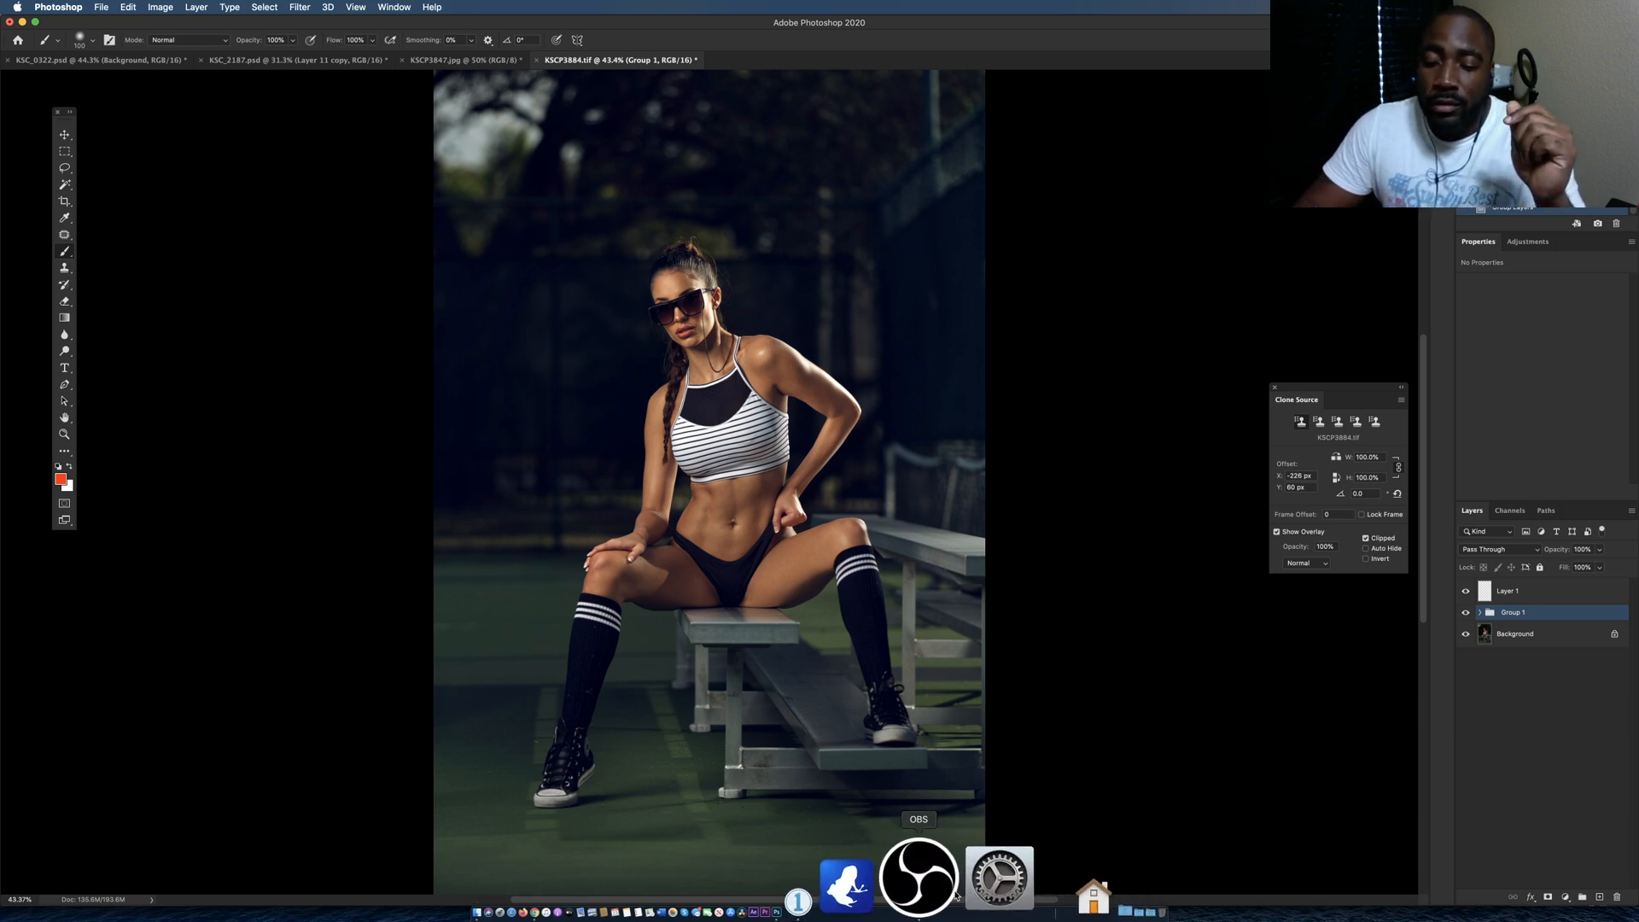
pyautogui.click(952, 895)
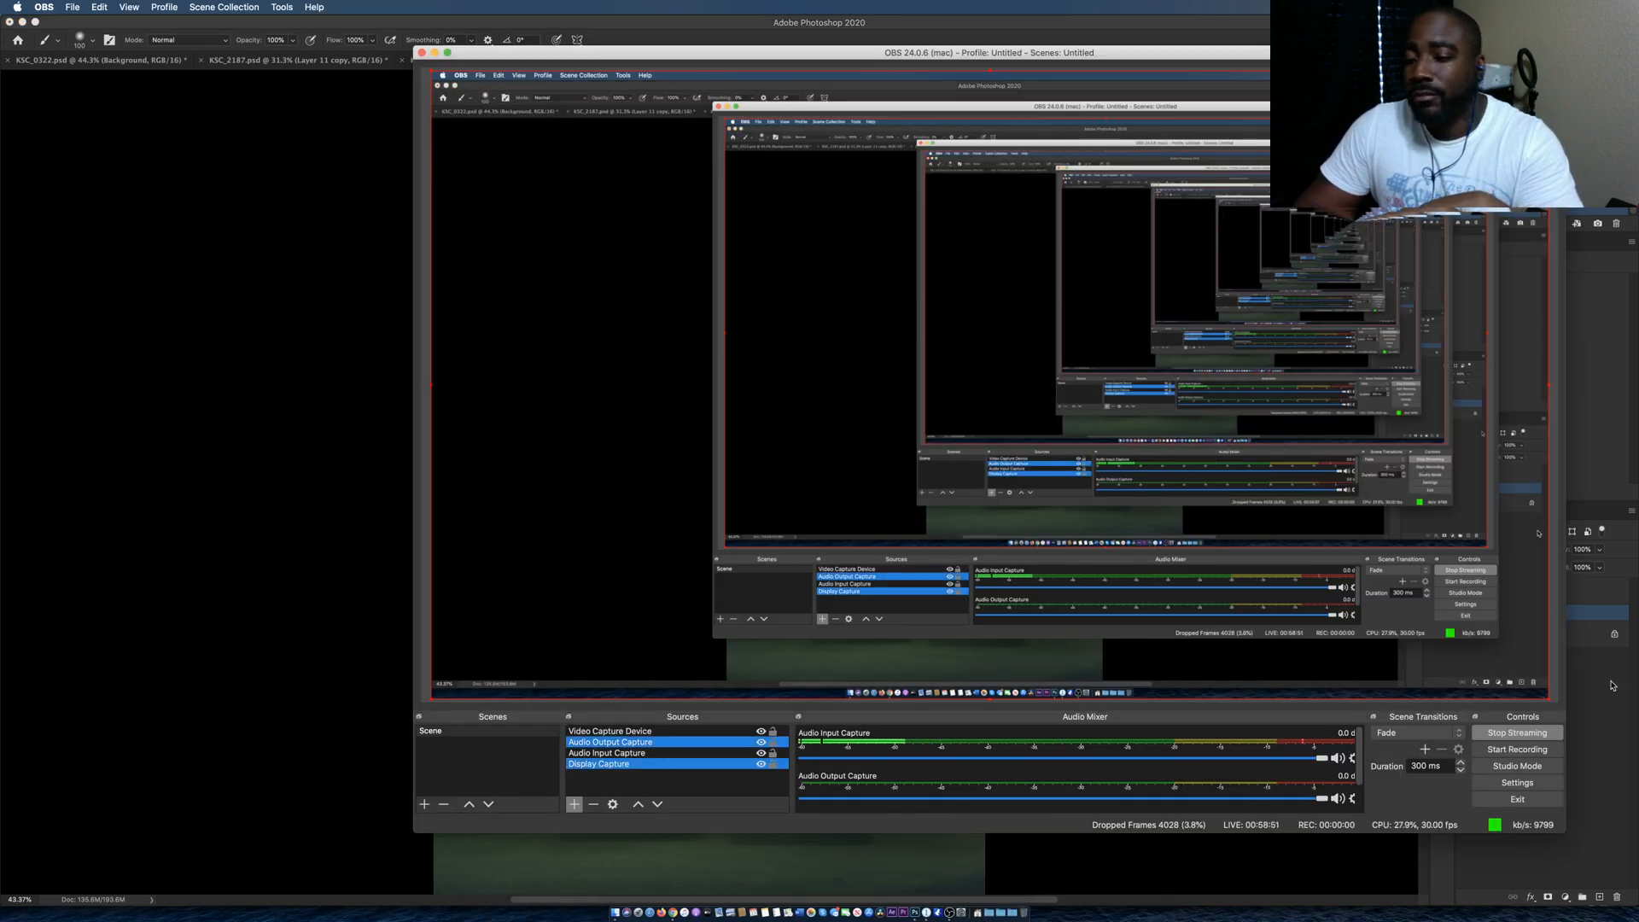